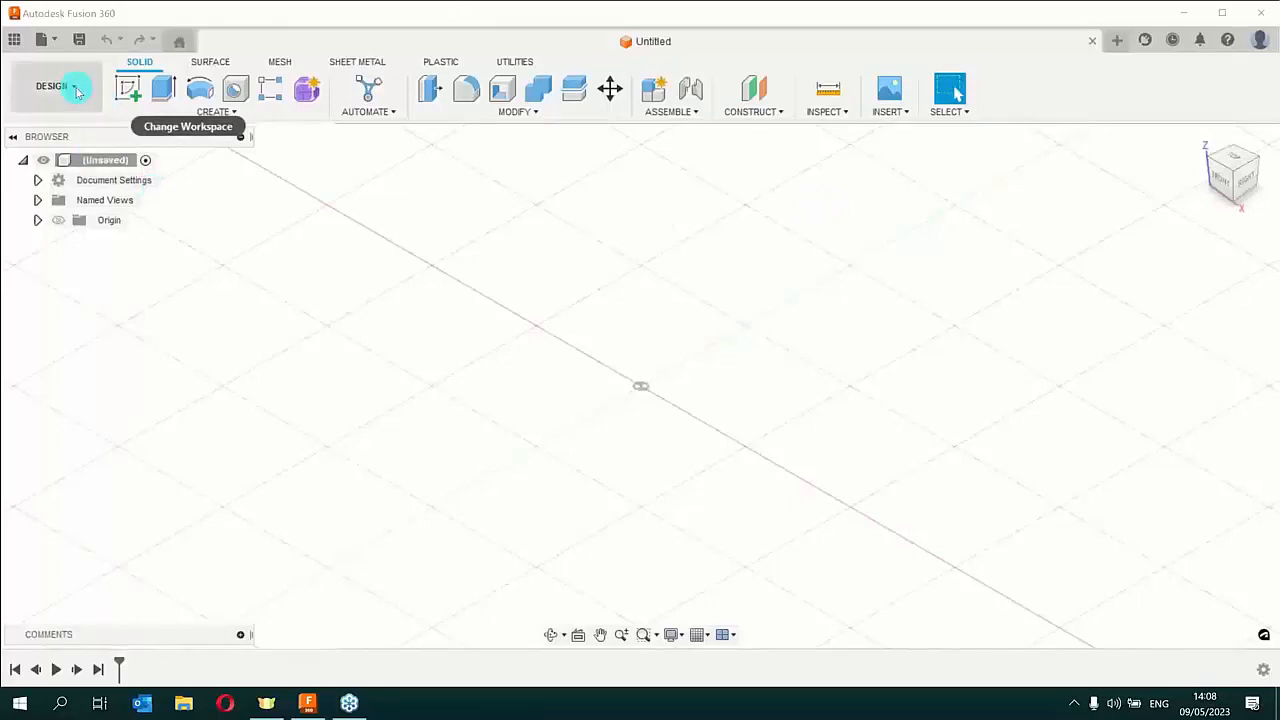
pyautogui.click(77, 88)
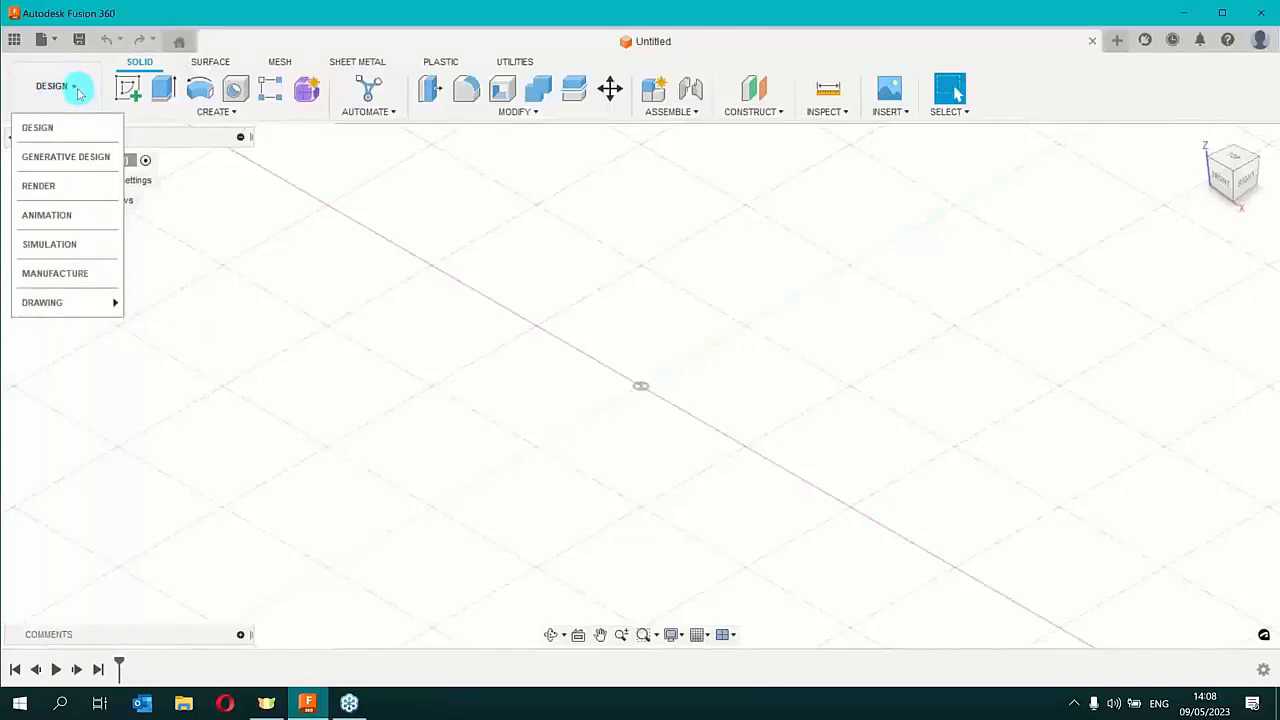
pyautogui.moveTo(57, 312)
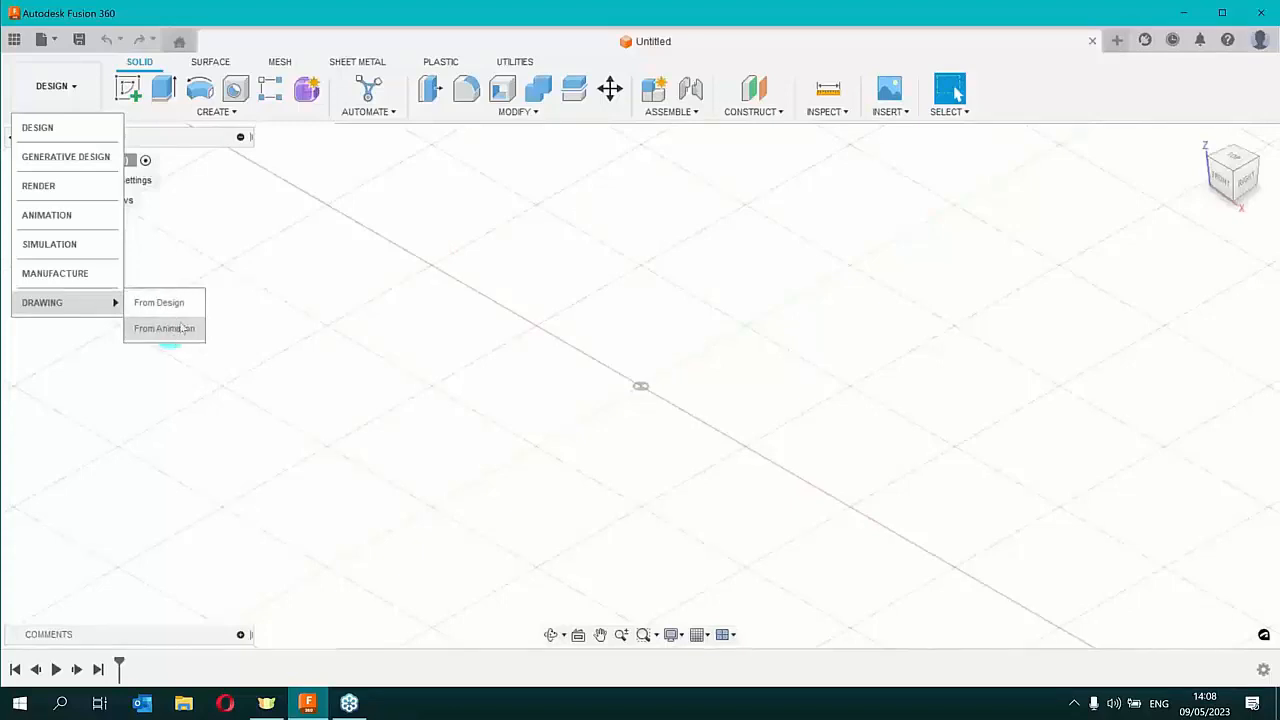
pyautogui.click(408, 328)
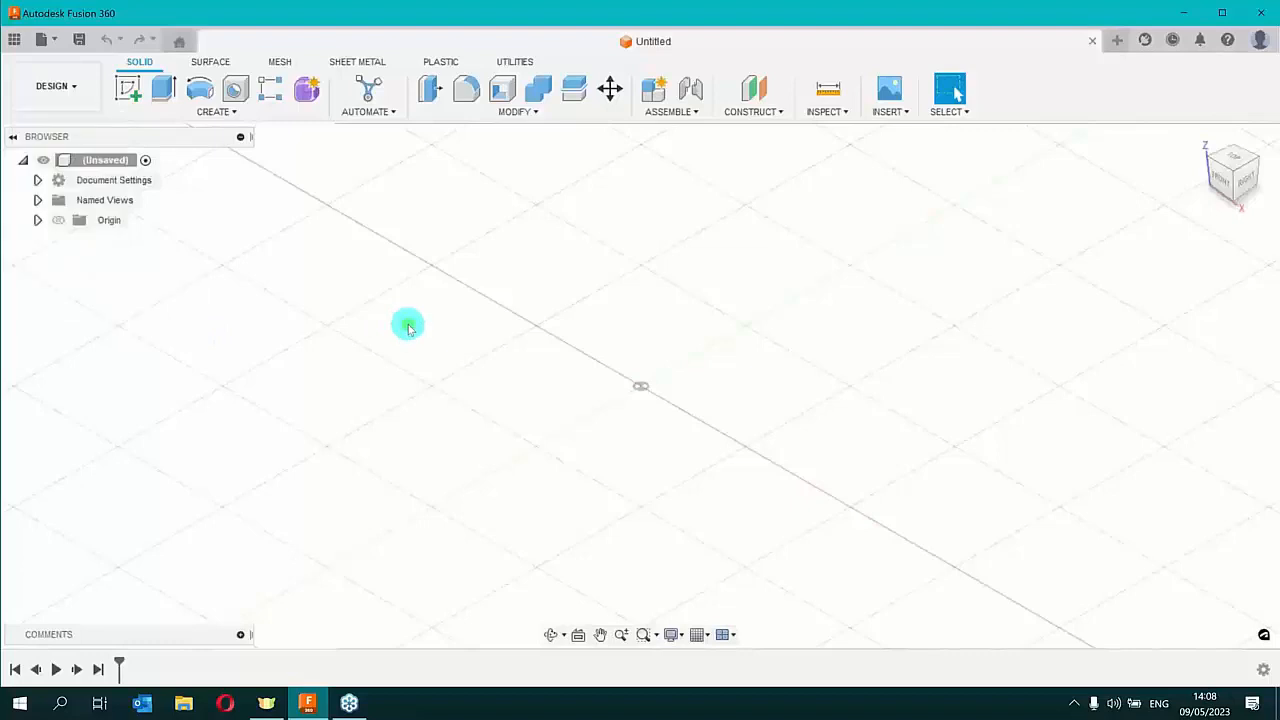
# Open the Main Pump Body design from the Webinar project folder and close the project data afterwards
pyautogui.click(14, 41)
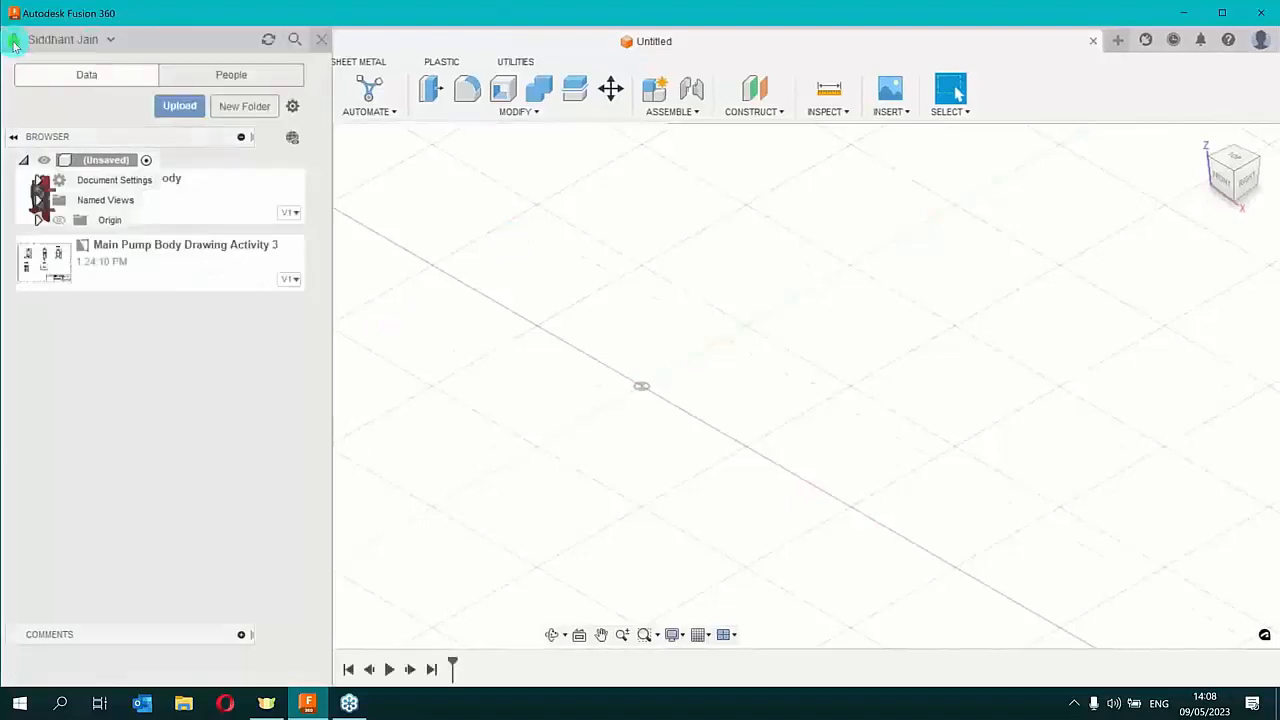
pyautogui.click(249, 186)
pyautogui.doubleClick(247, 186)
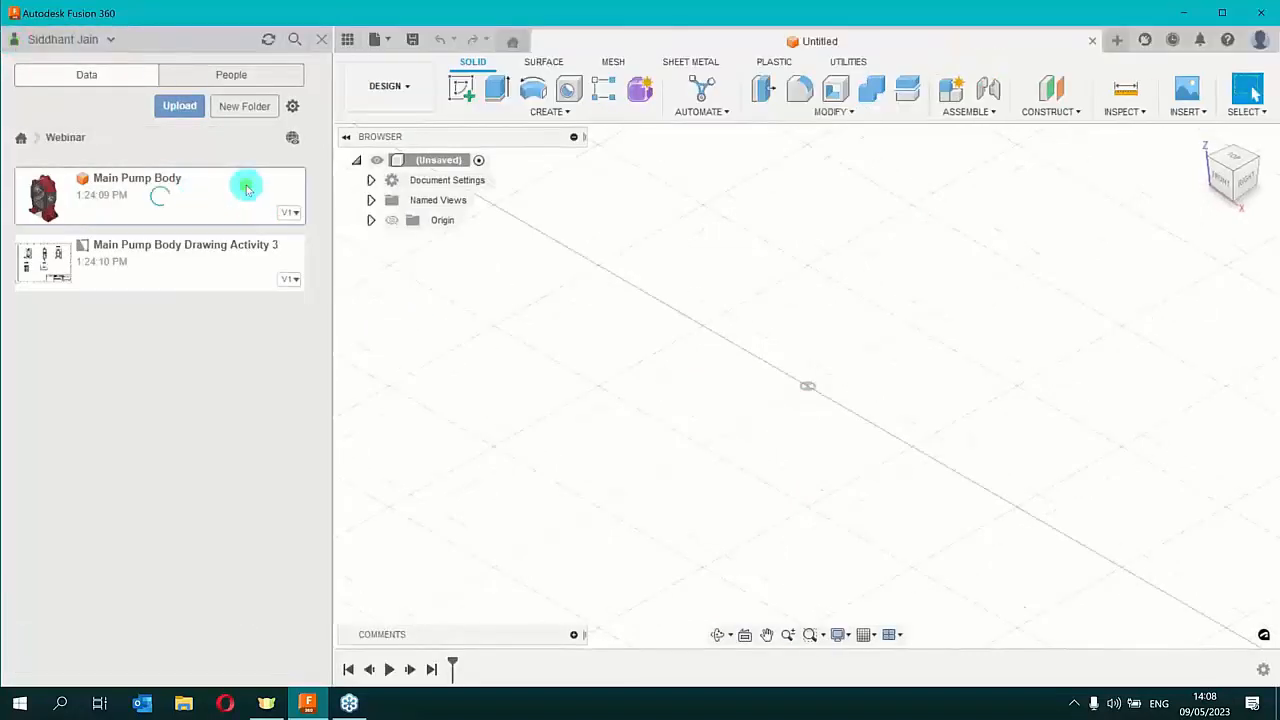
pyautogui.click(321, 39)
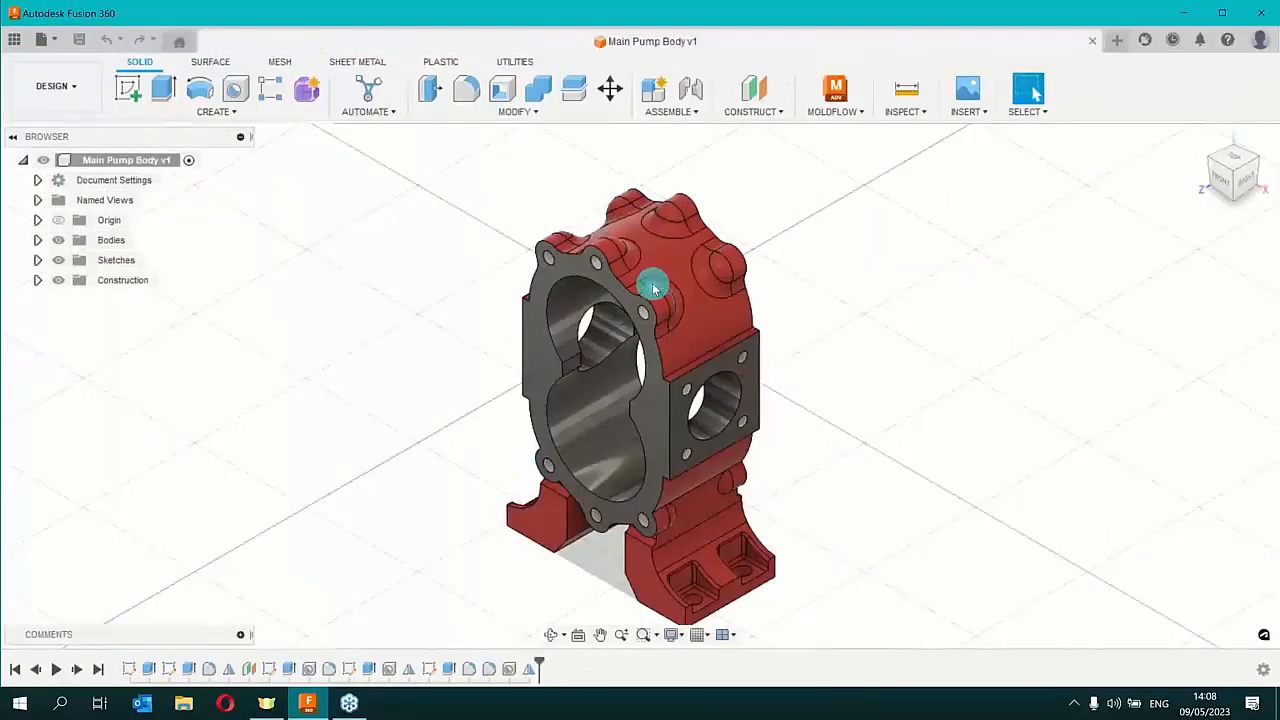
pyautogui.keyDown('shift'); pyautogui.moveTo(851, 337); pyautogui.dragTo(868, 299, button='middle'); pyautogui.keyUp('shift')
pyautogui.moveTo(1263, 176)
pyautogui.click(1197, 143)
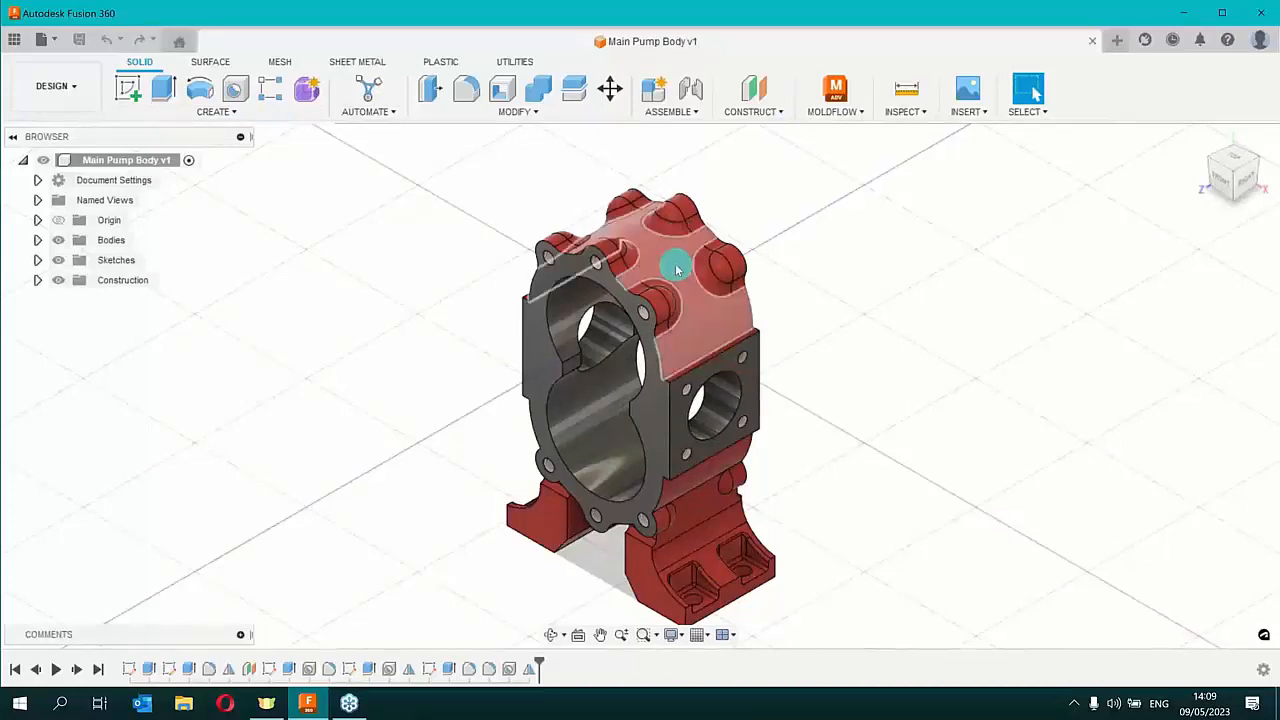
# Start a new drawing from the pump body design with Full Assembly contents, Create New as drawing and the From Scratch template
pyautogui.click(84, 100)
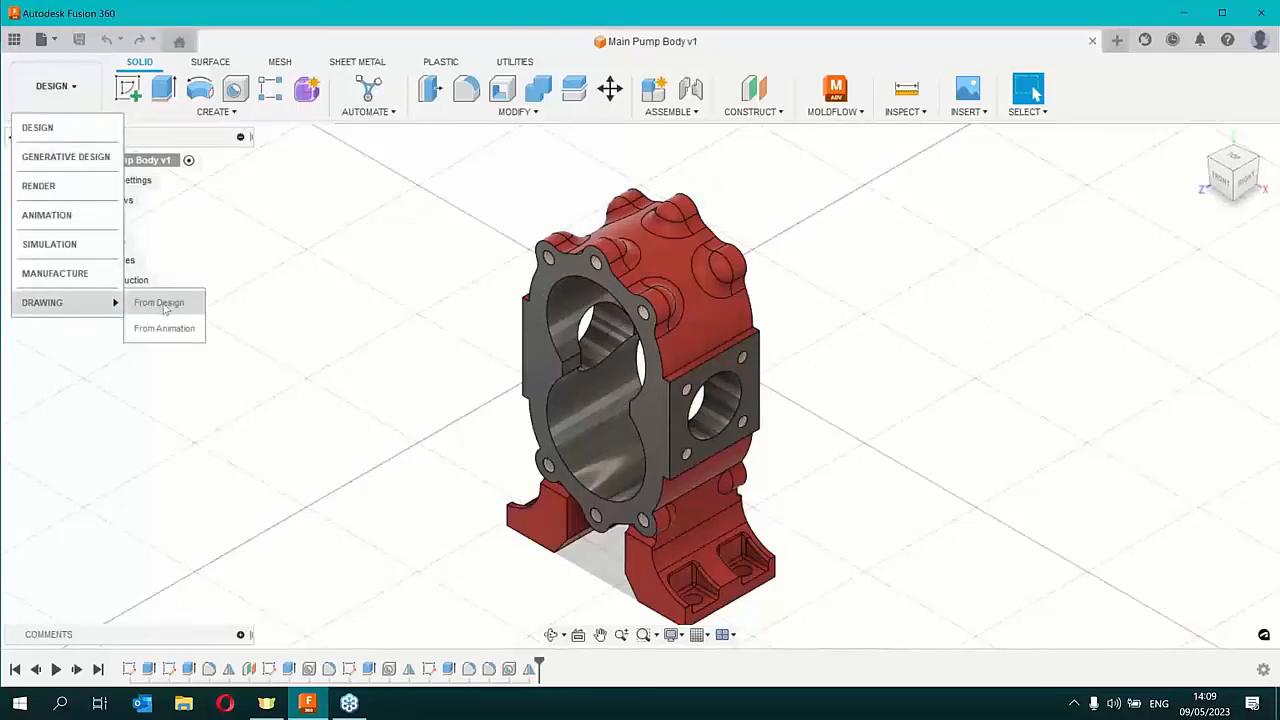
pyautogui.click(160, 303)
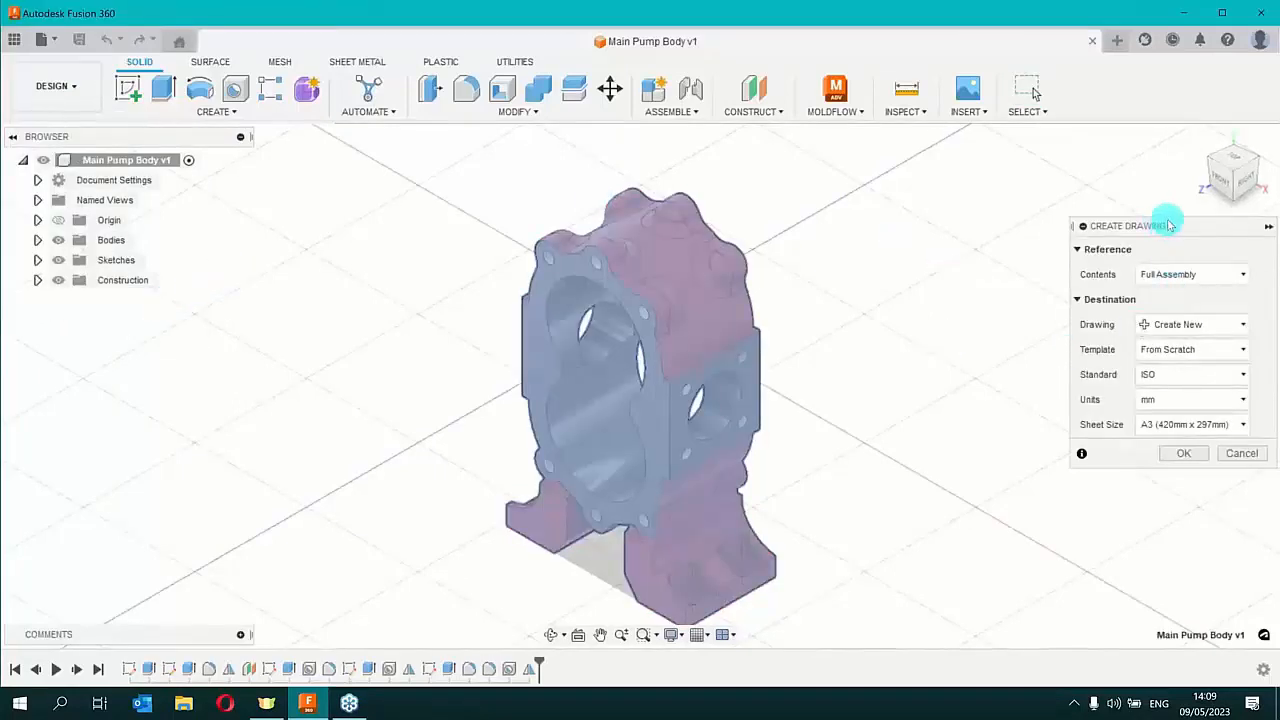
pyautogui.click(1201, 274)
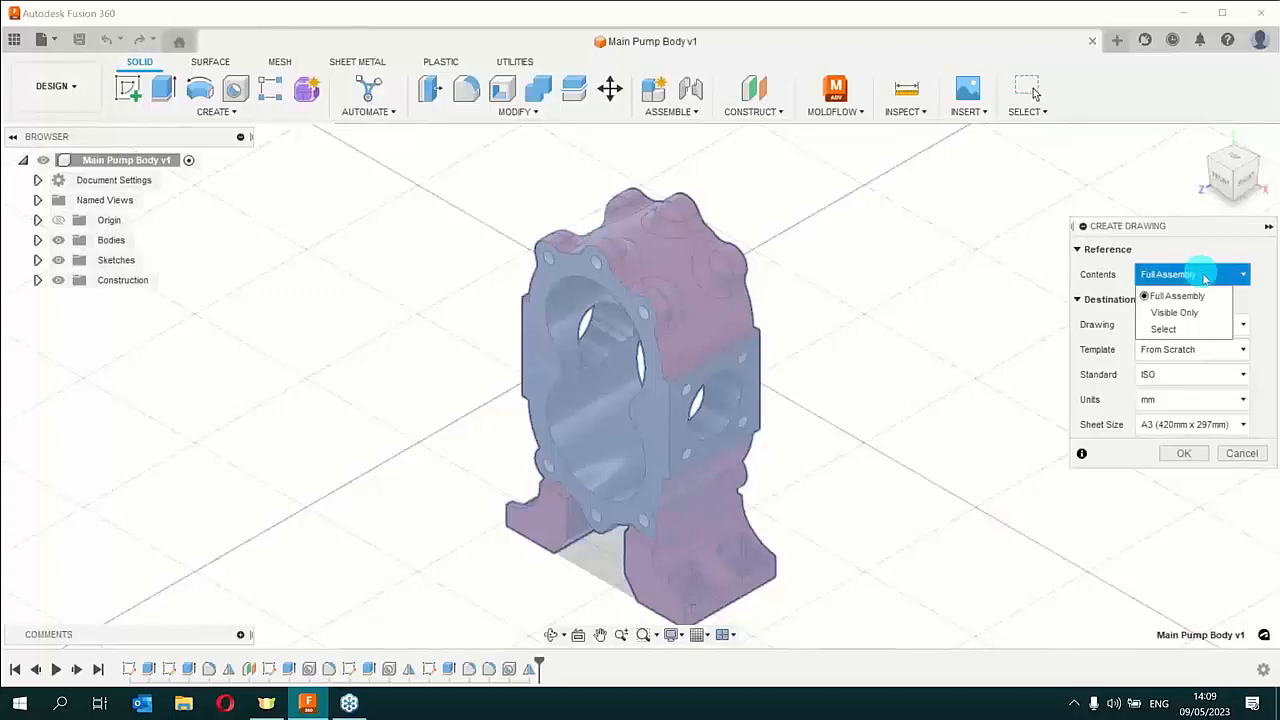
pyautogui.click(1205, 297)
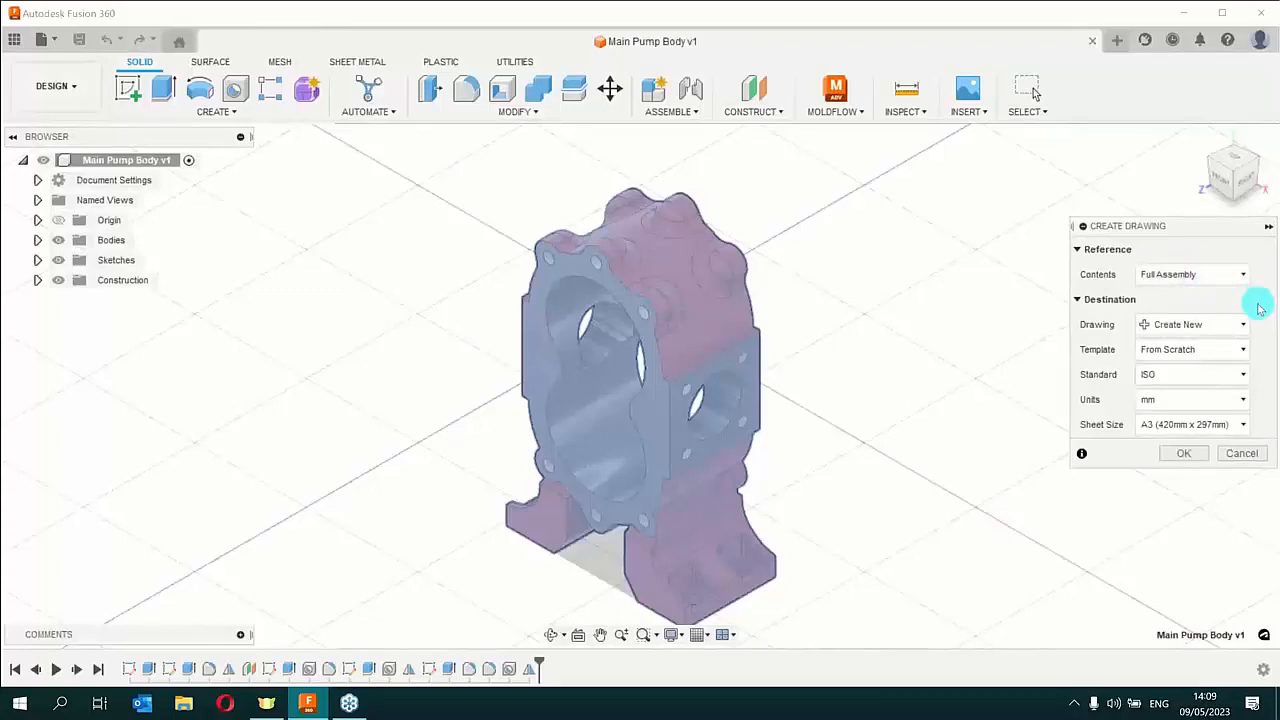
pyautogui.click(1242, 325)
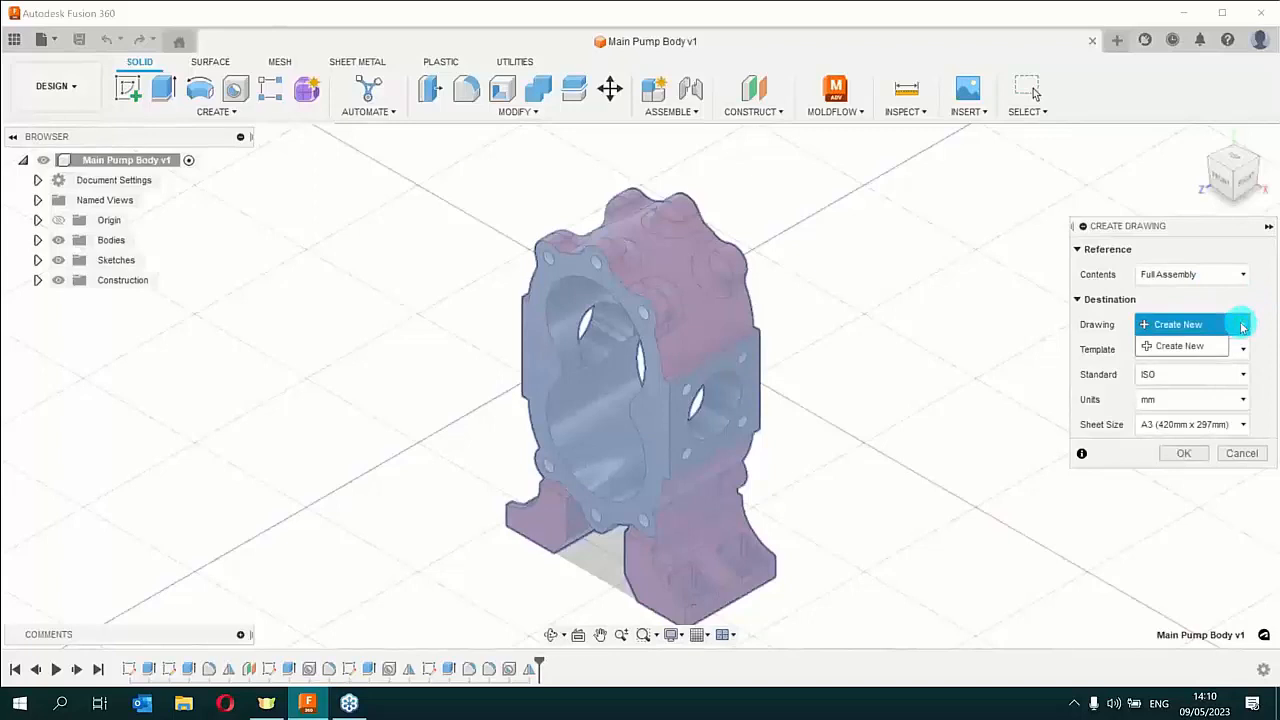
pyautogui.click(1242, 326)
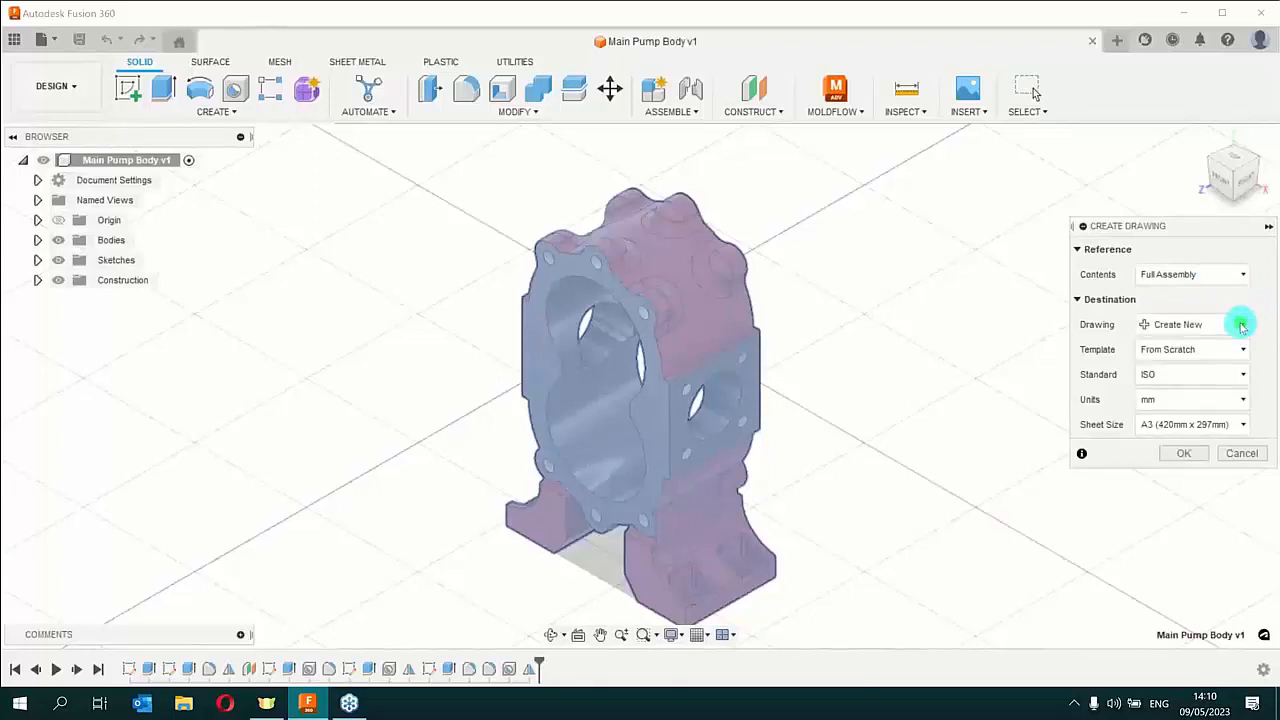
pyautogui.click(1246, 348)
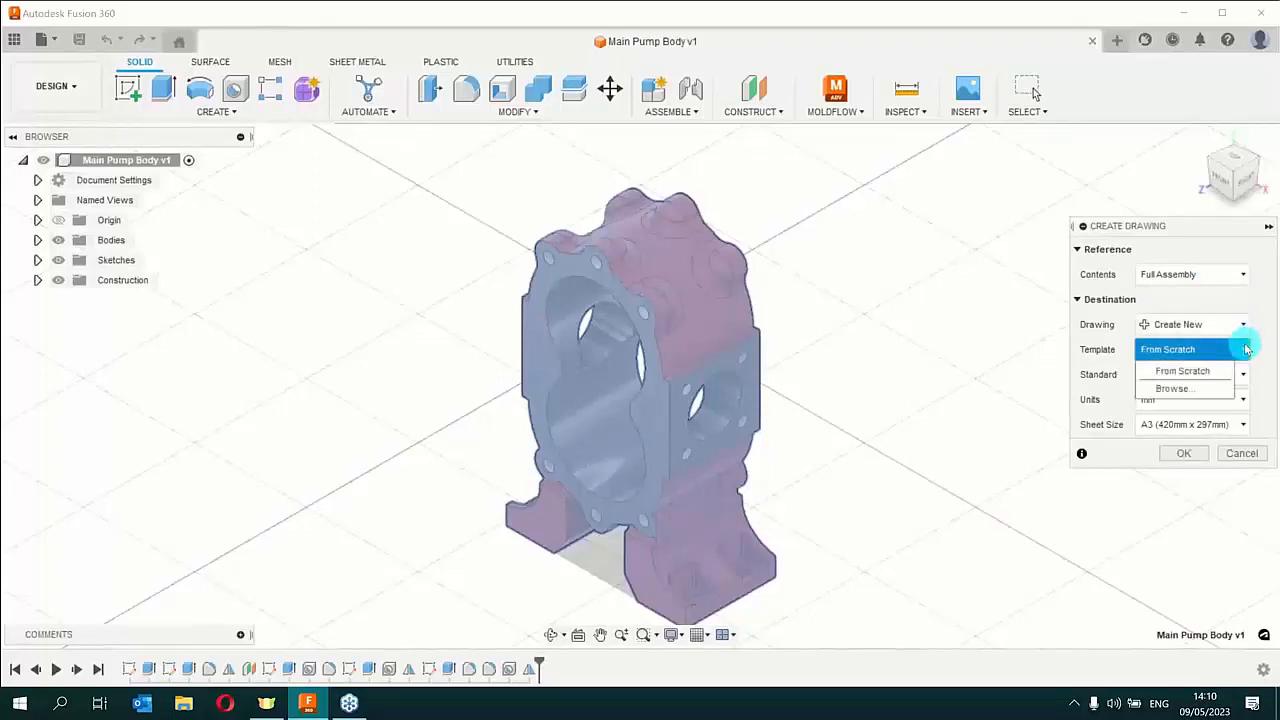
pyautogui.click(1246, 348)
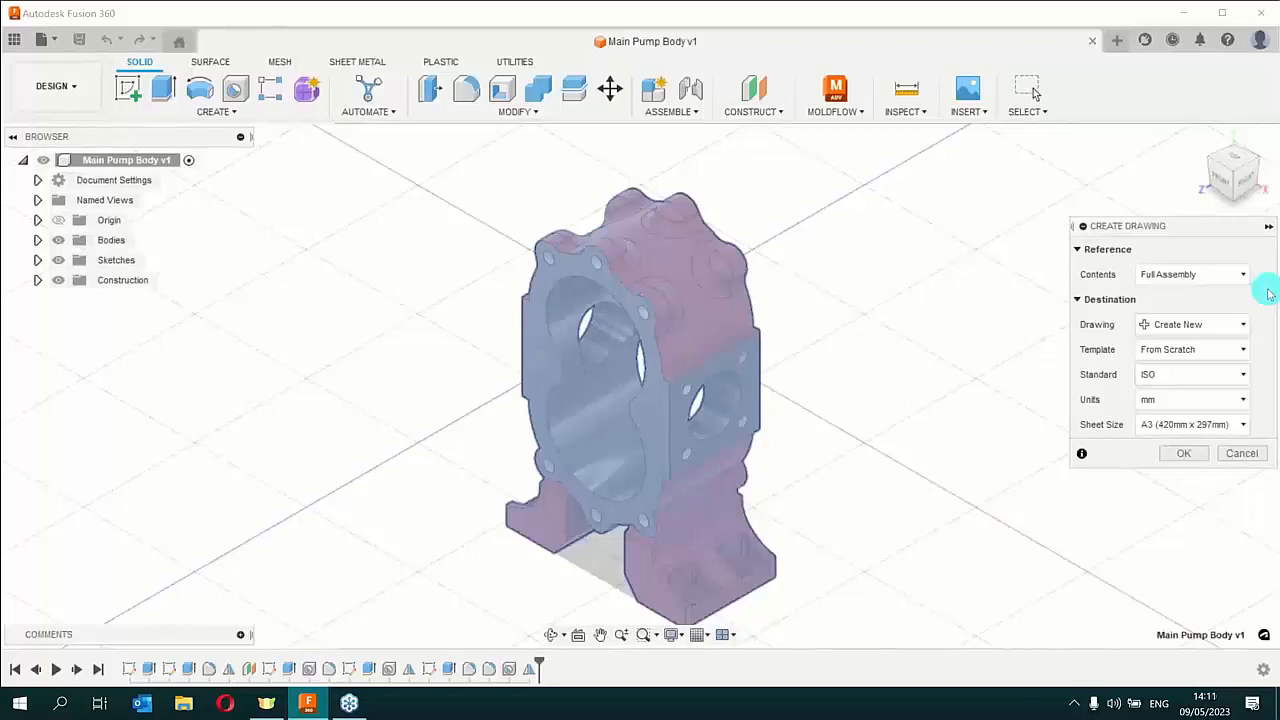
# Create the drawing with the ISO standard, mm units and an A3 (420mm x 297mm) sheet
pyautogui.click(1245, 375)
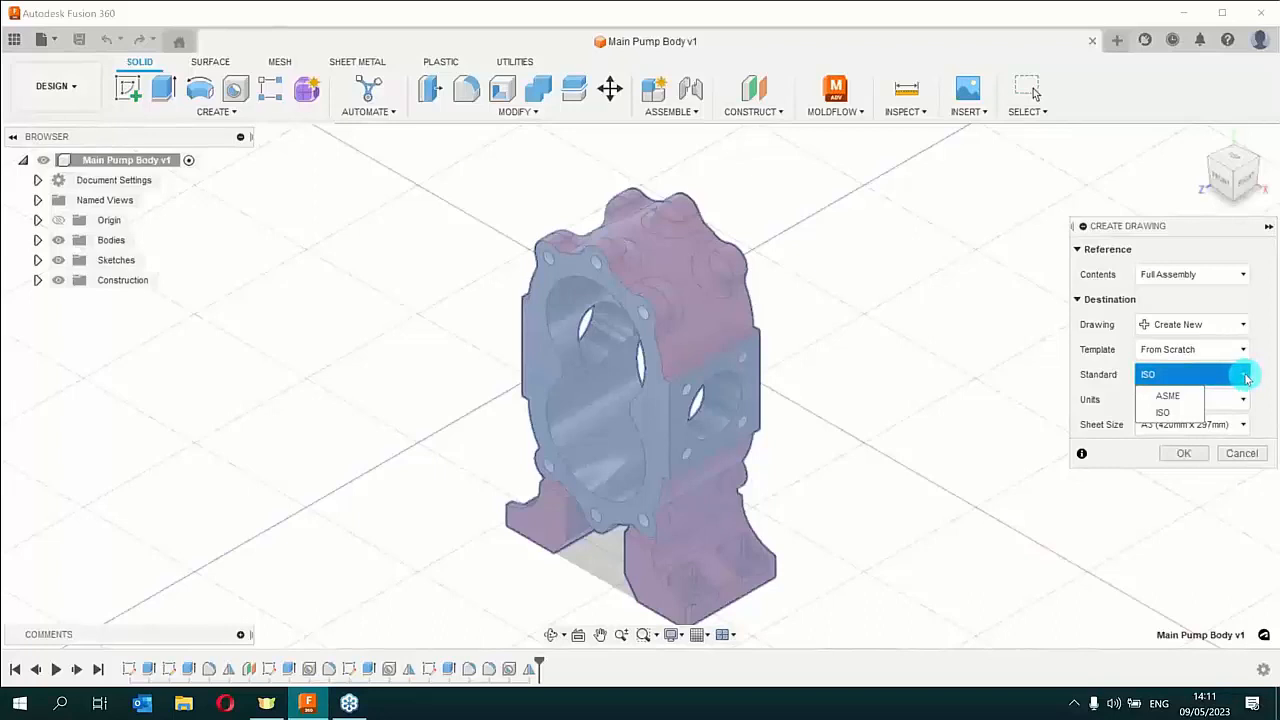
pyautogui.click(1192, 416)
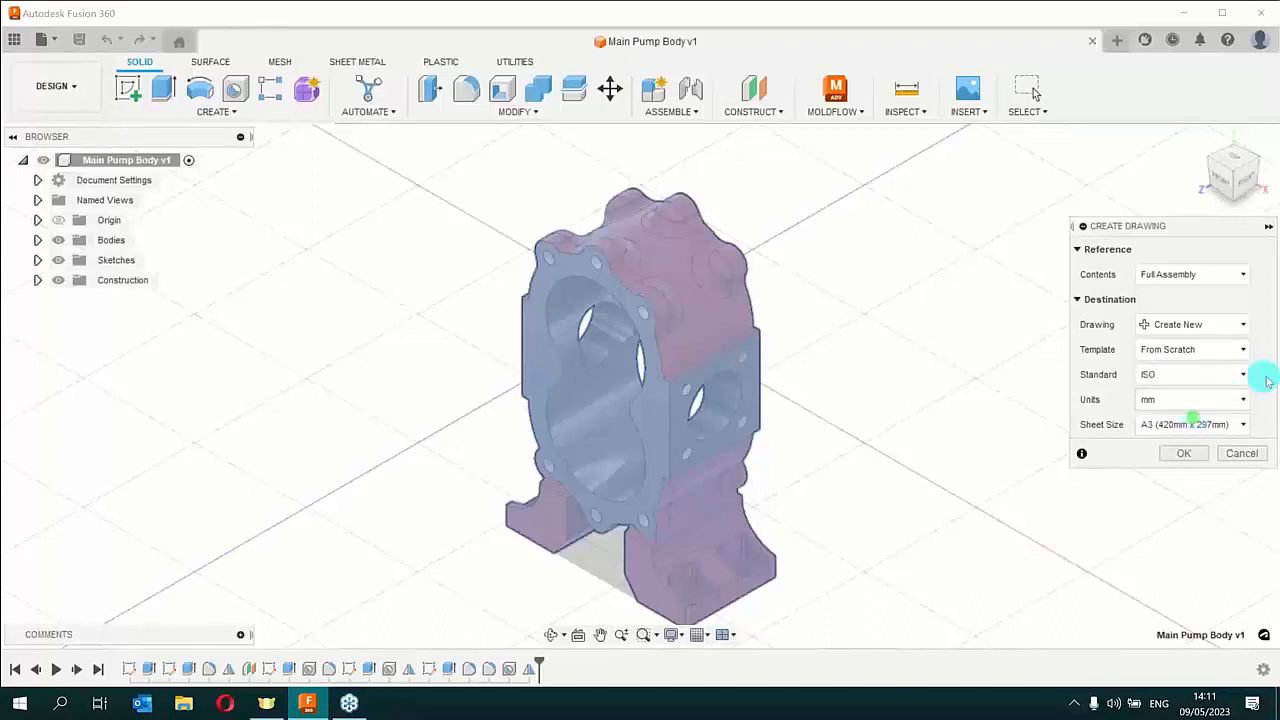
pyautogui.click(1246, 400)
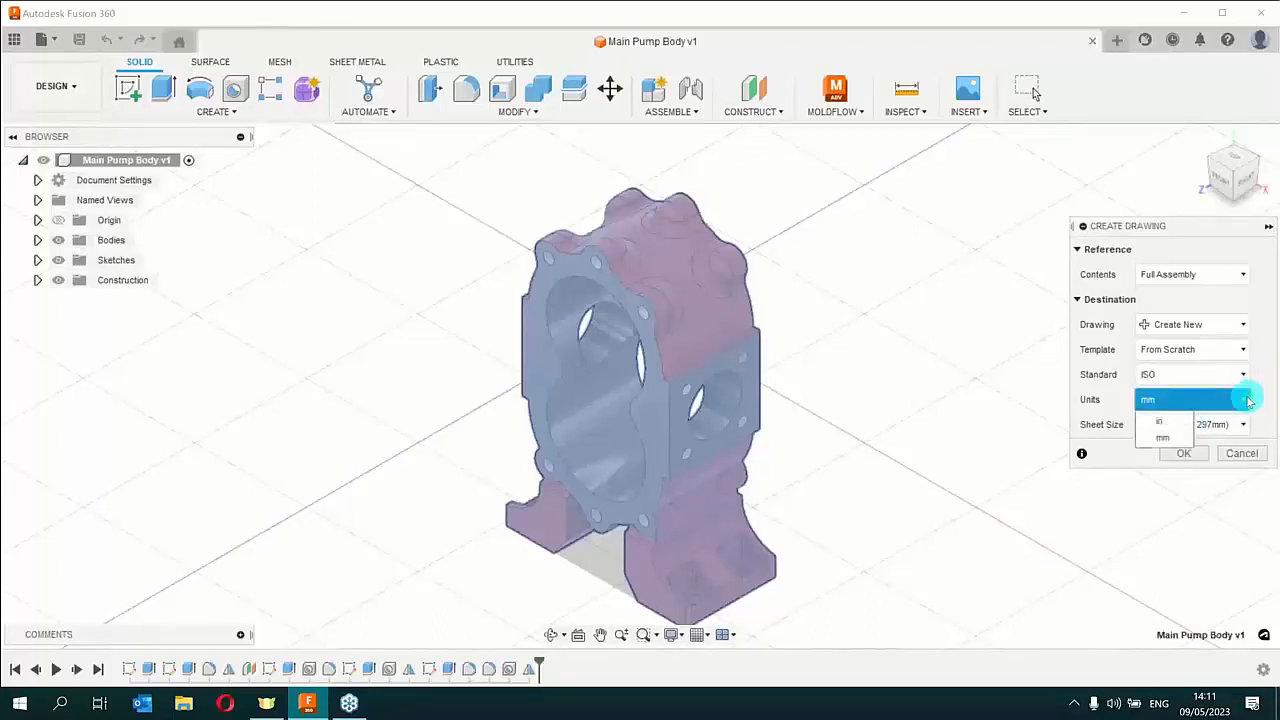
pyautogui.click(1247, 400)
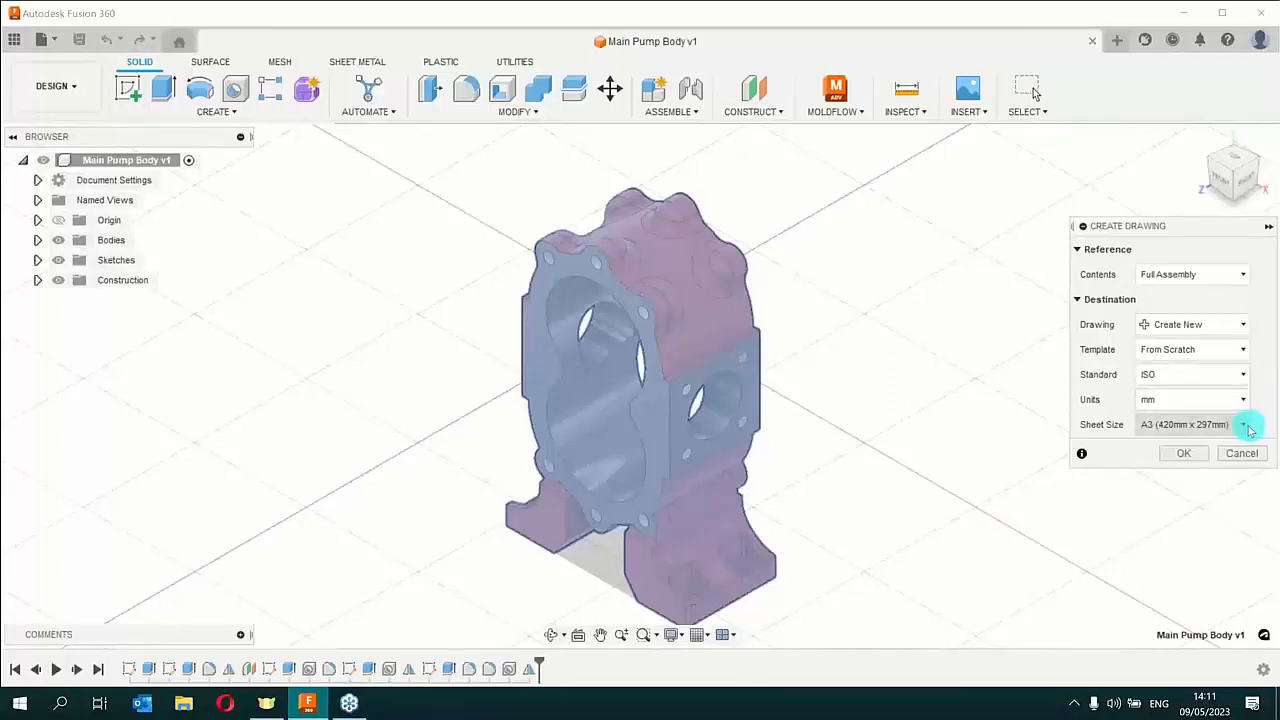
pyautogui.click(1246, 425)
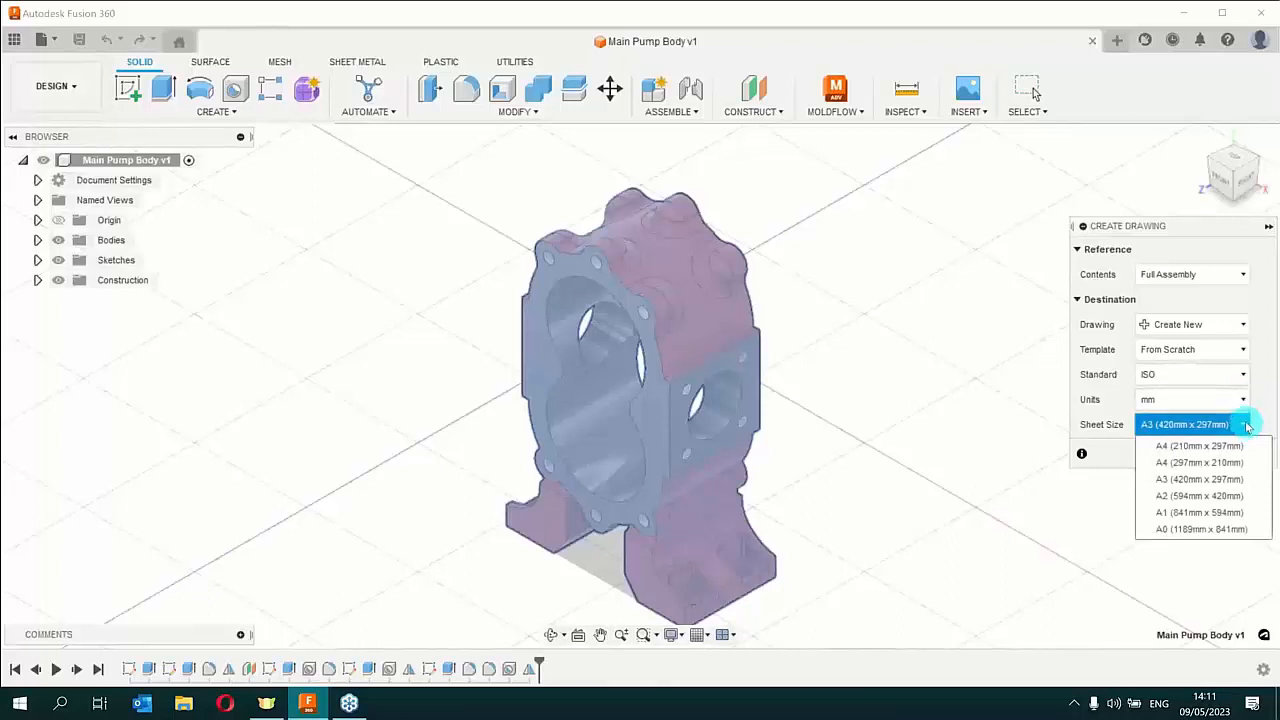
pyautogui.click(1247, 425)
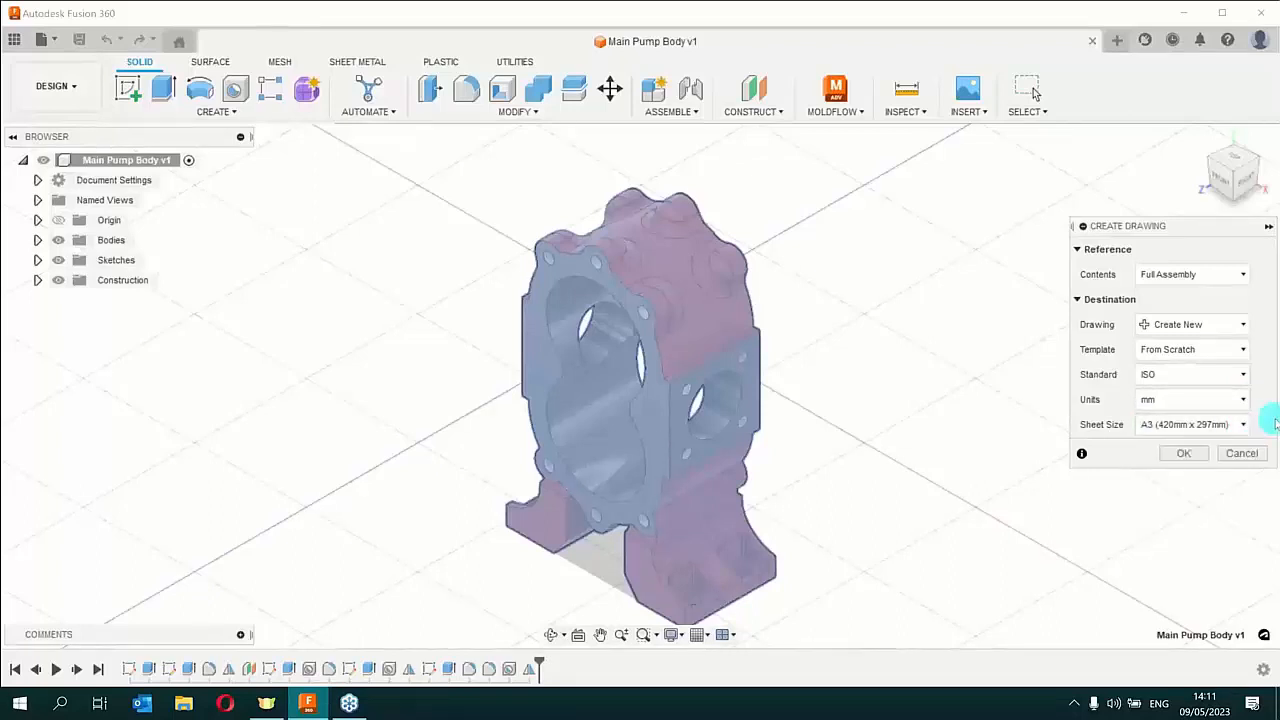
pyautogui.click(1184, 455)
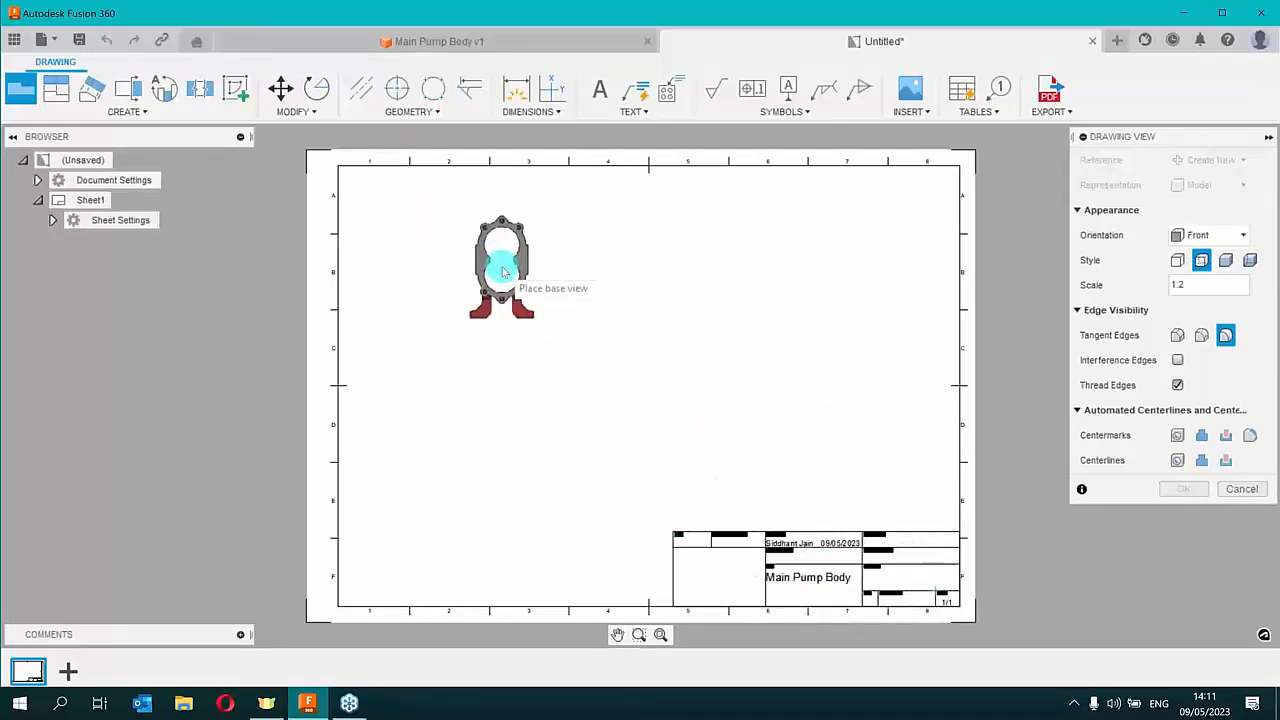
# Examine the title block and its fields on the new drawing sheet
pyautogui.scroll(3, 817, 600)
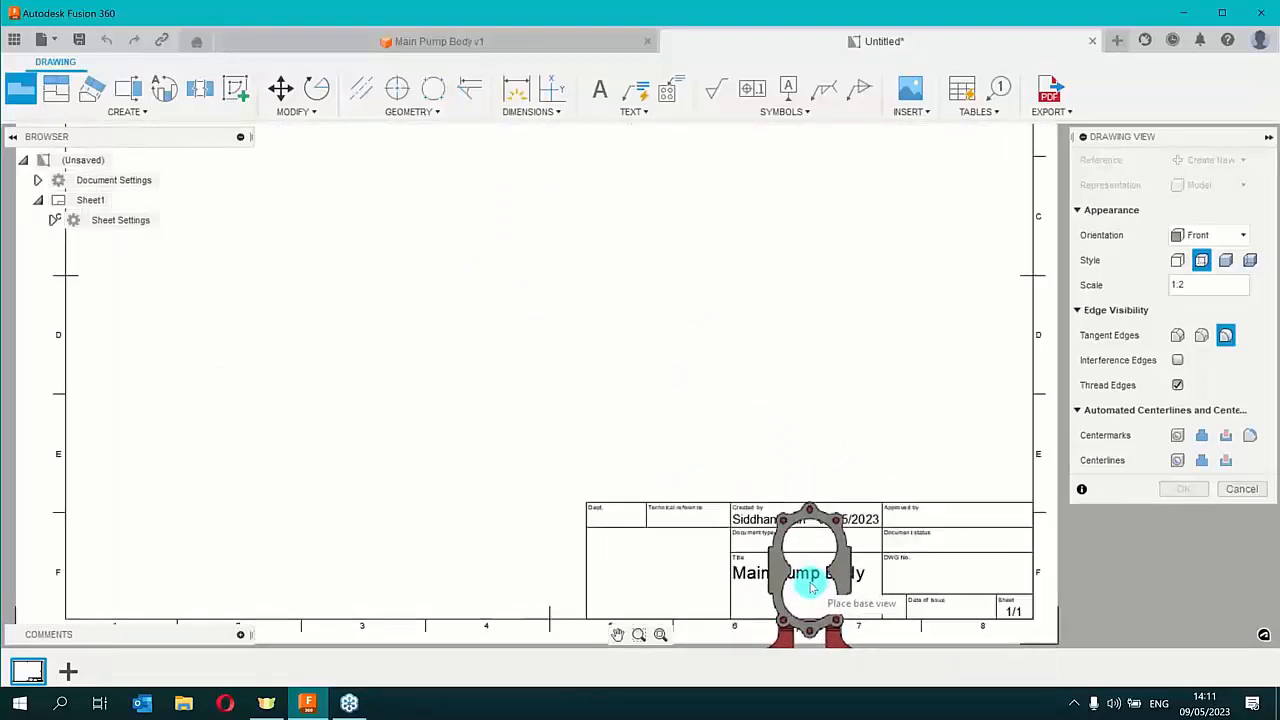
pyautogui.scroll(2, 812, 588)
pyautogui.scroll(3, 729, 406)
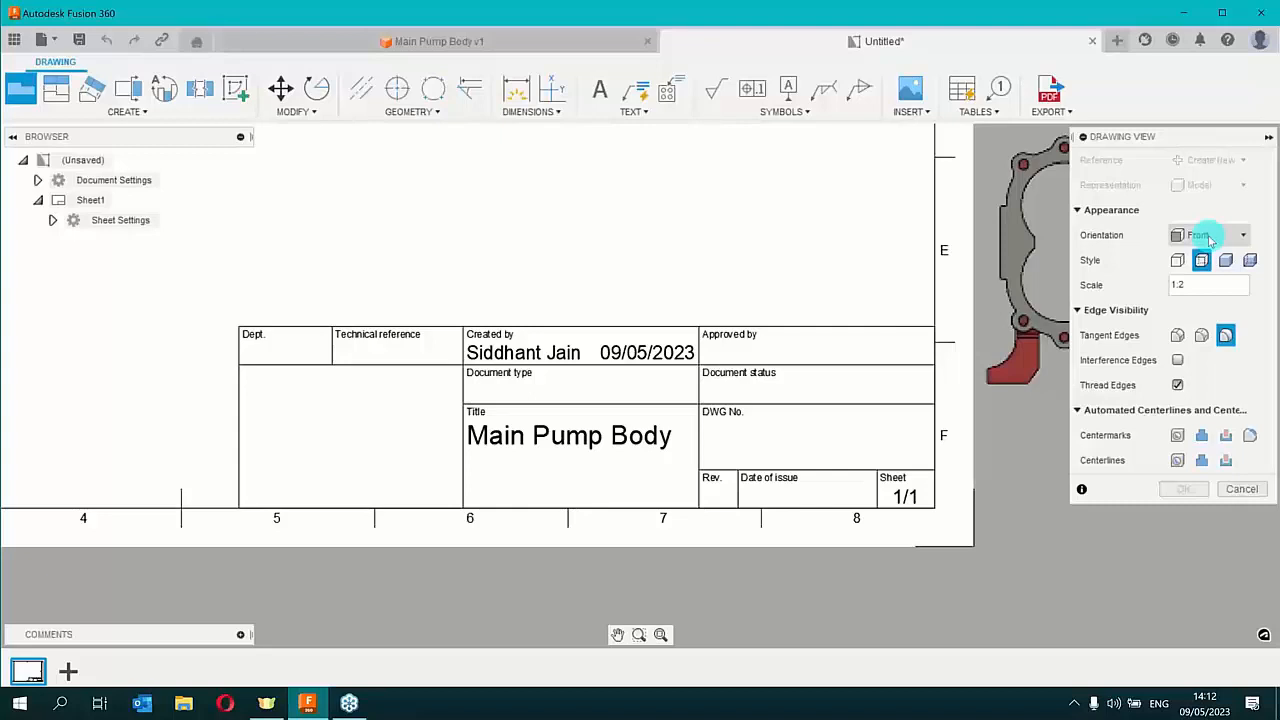
pyautogui.scroll(-1, 595, 235)
pyautogui.scroll(-1, 555, 210)
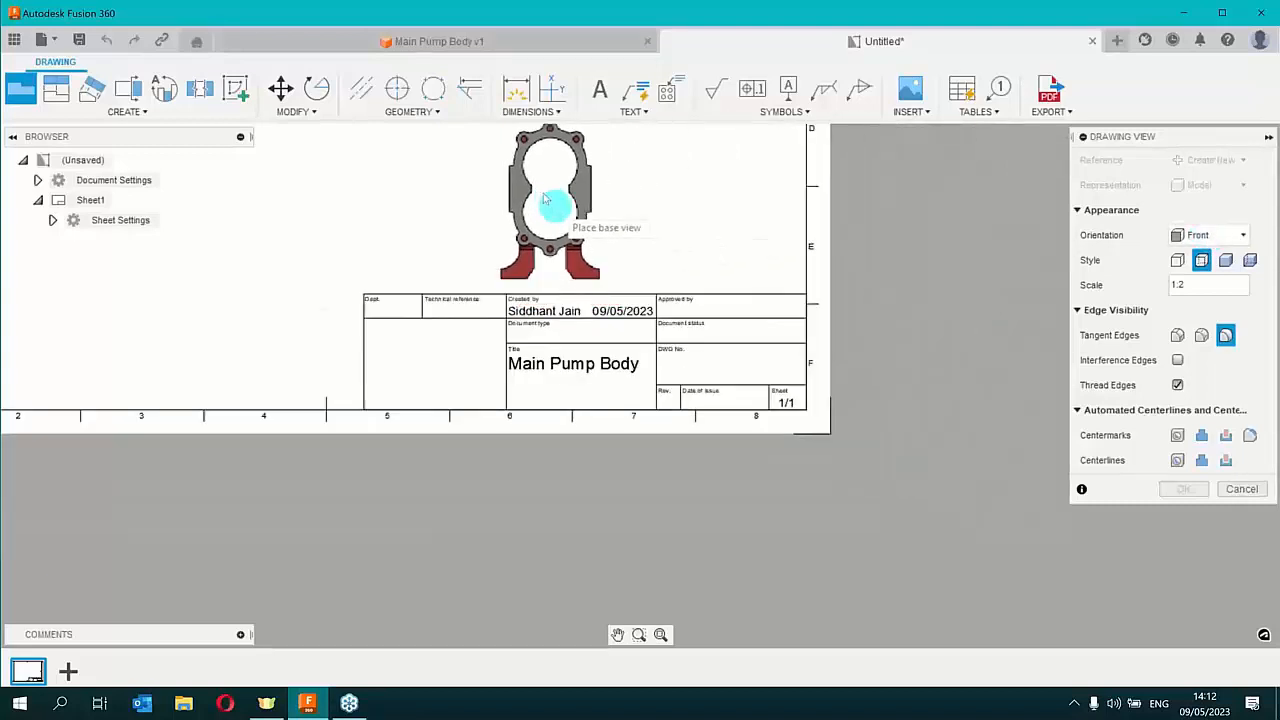
pyautogui.moveTo(580, 177)
pyautogui.mouseDown(button='middle')
pyautogui.moveTo(818, 462)
pyautogui.moveTo(572, 378)
pyautogui.mouseUp(button='middle')
pyautogui.scroll(-1, 572, 370)
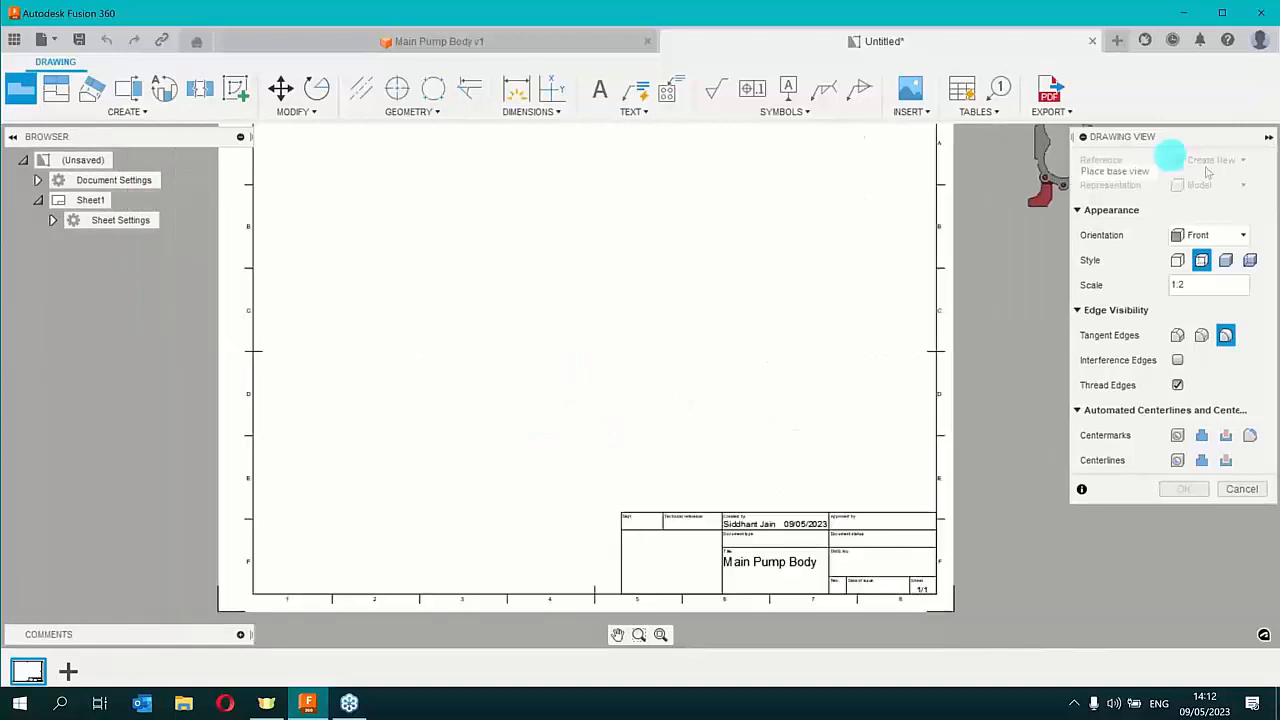
# Try the TOP and RIGHT named-view orientations for the base view
pyautogui.click(1205, 235)
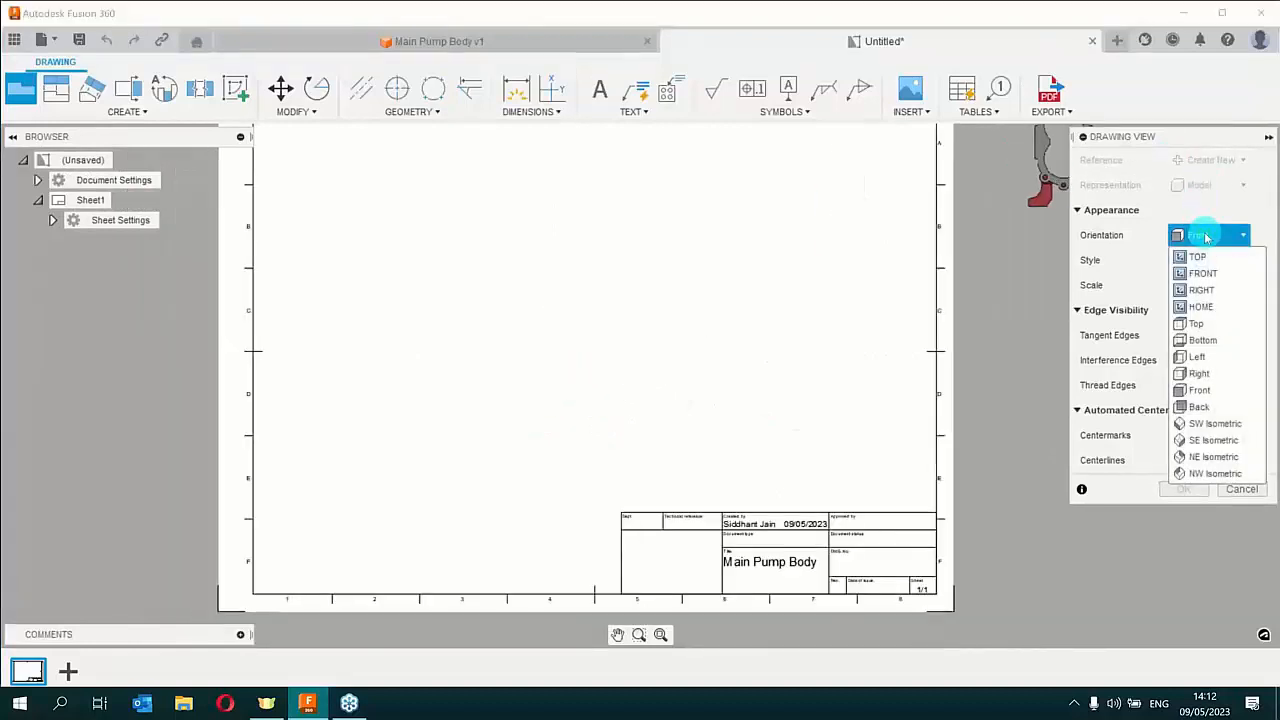
pyautogui.click(1200, 257)
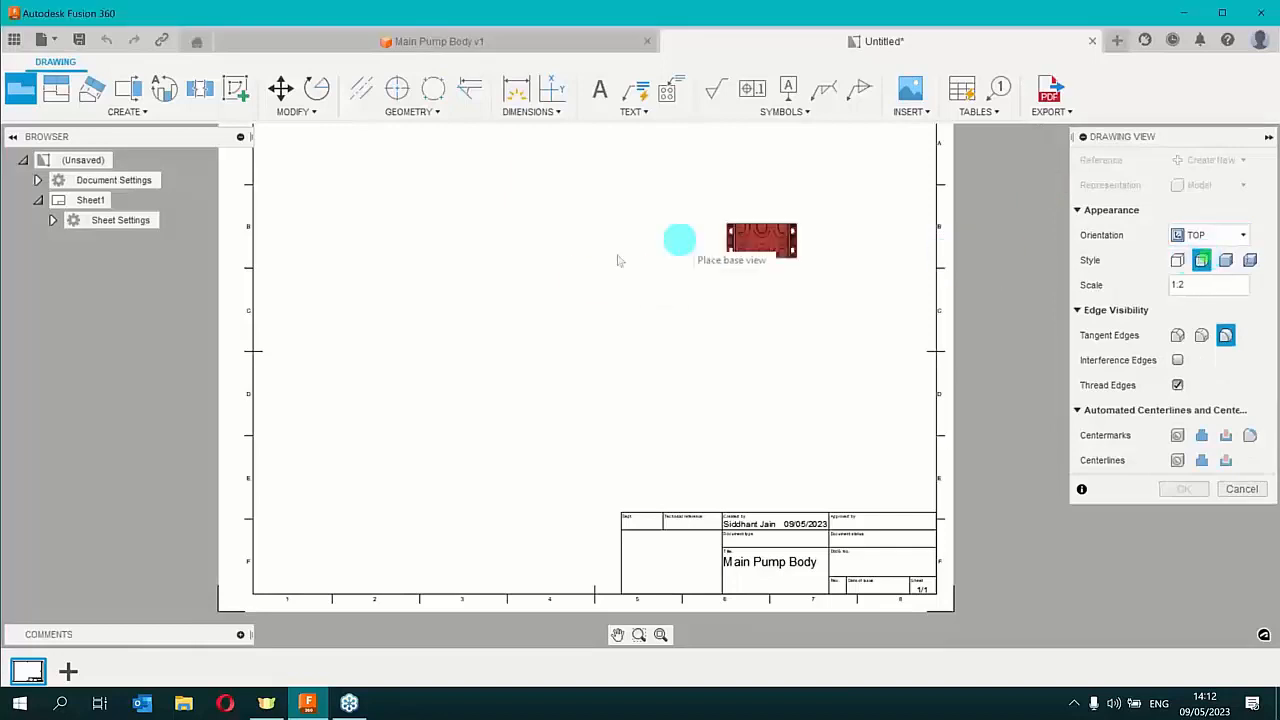
pyautogui.moveTo(457, 249); pyautogui.dragTo(414, 354, button='middle')
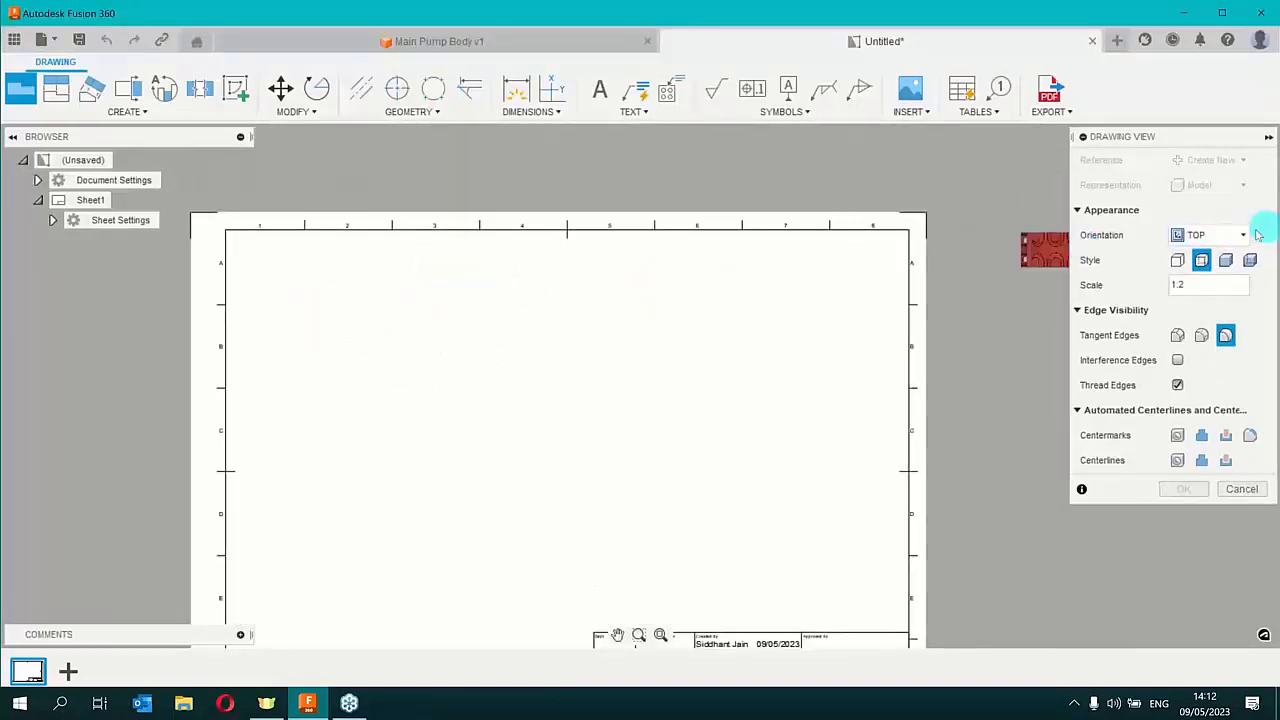
pyautogui.click(1230, 235)
pyautogui.click(1201, 290)
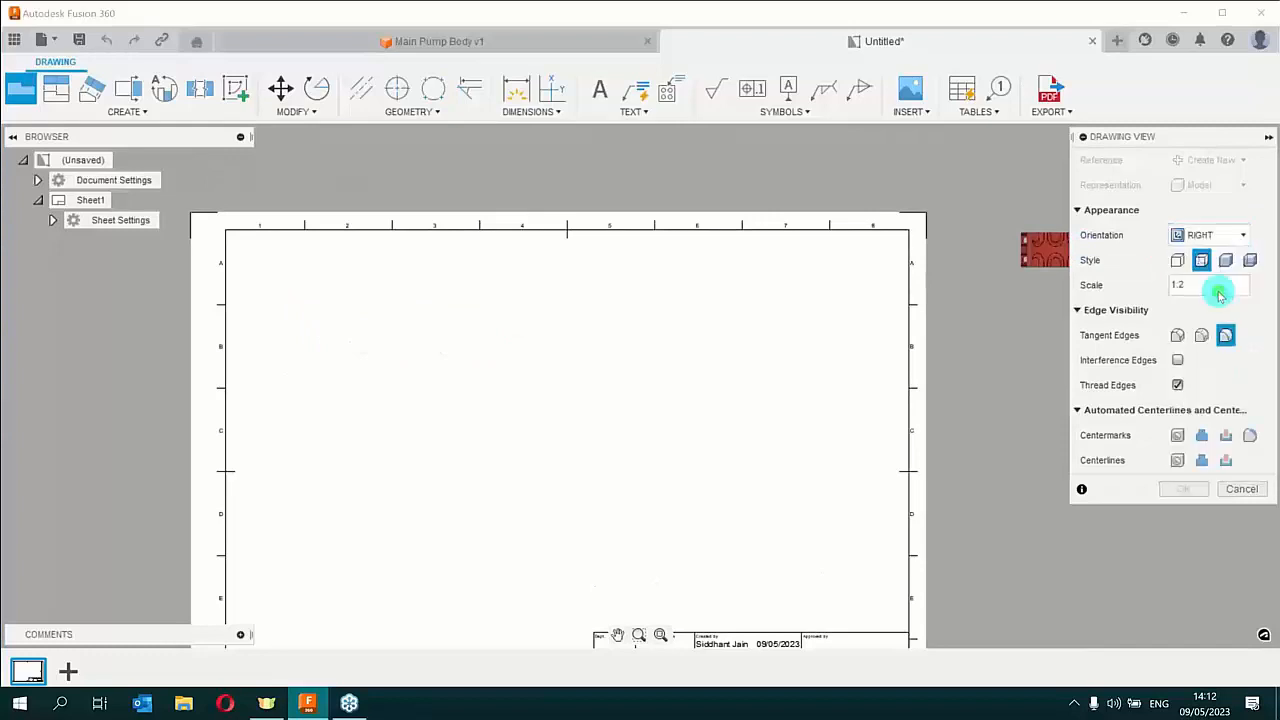
# Set the base view's orientation to the FRONT named view and place it near the sheet's upper-left corner
pyautogui.click(1220, 236)
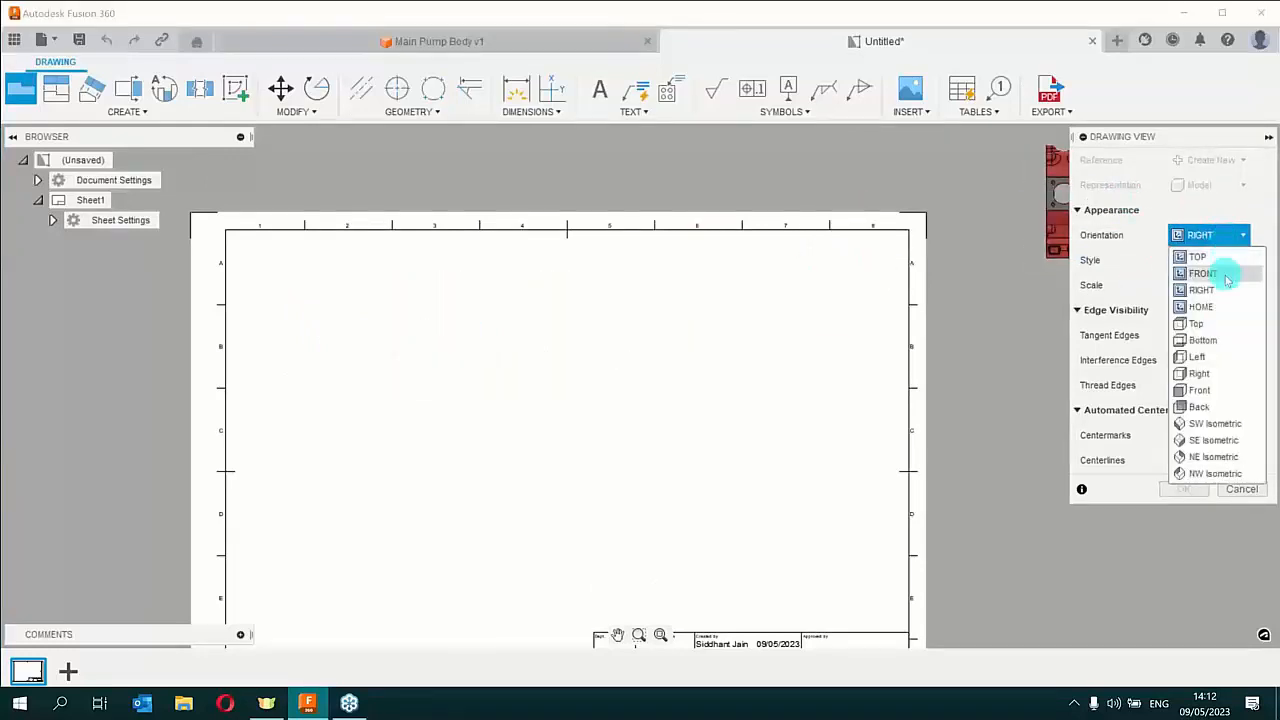
pyautogui.click(1225, 275)
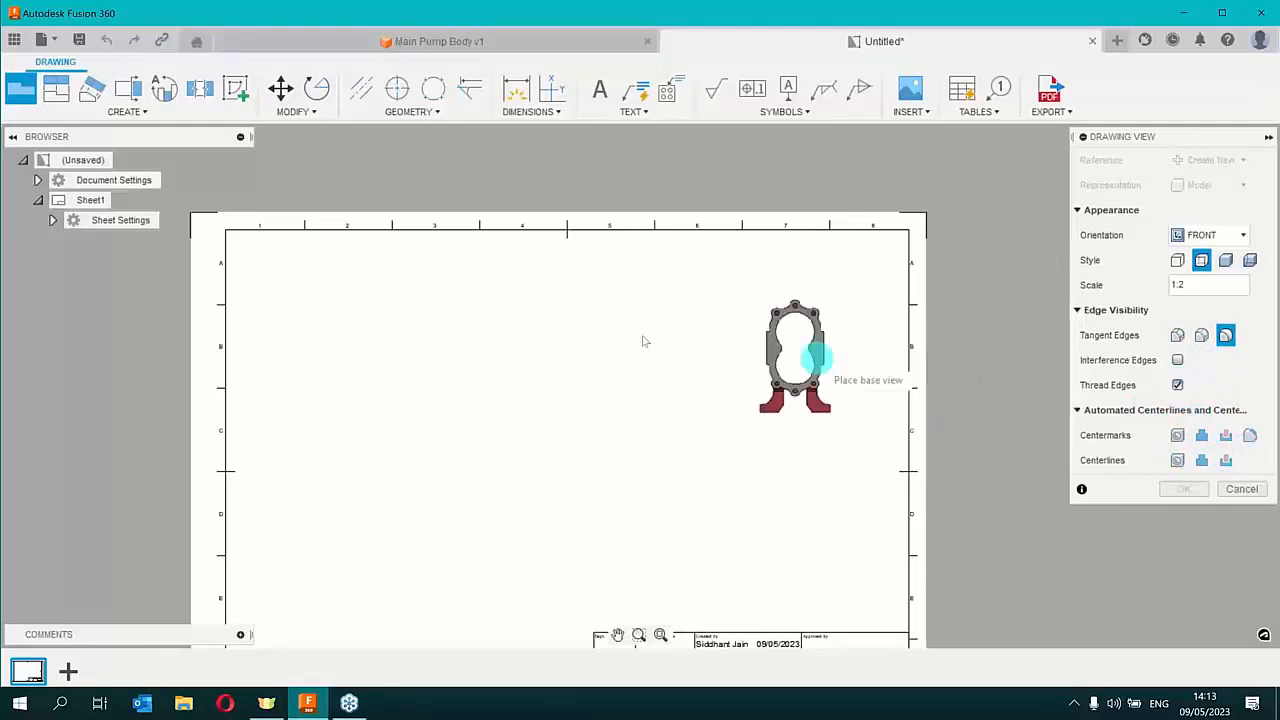
pyautogui.click(354, 328)
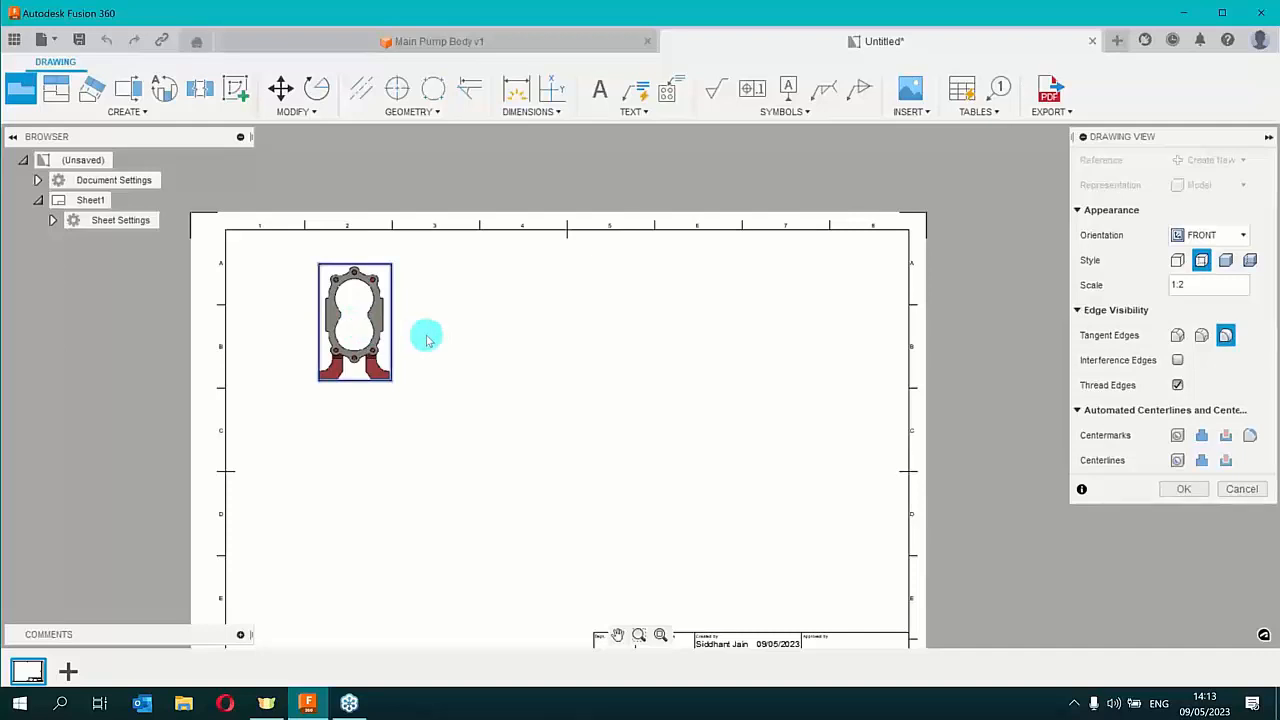
pyautogui.click(1184, 489)
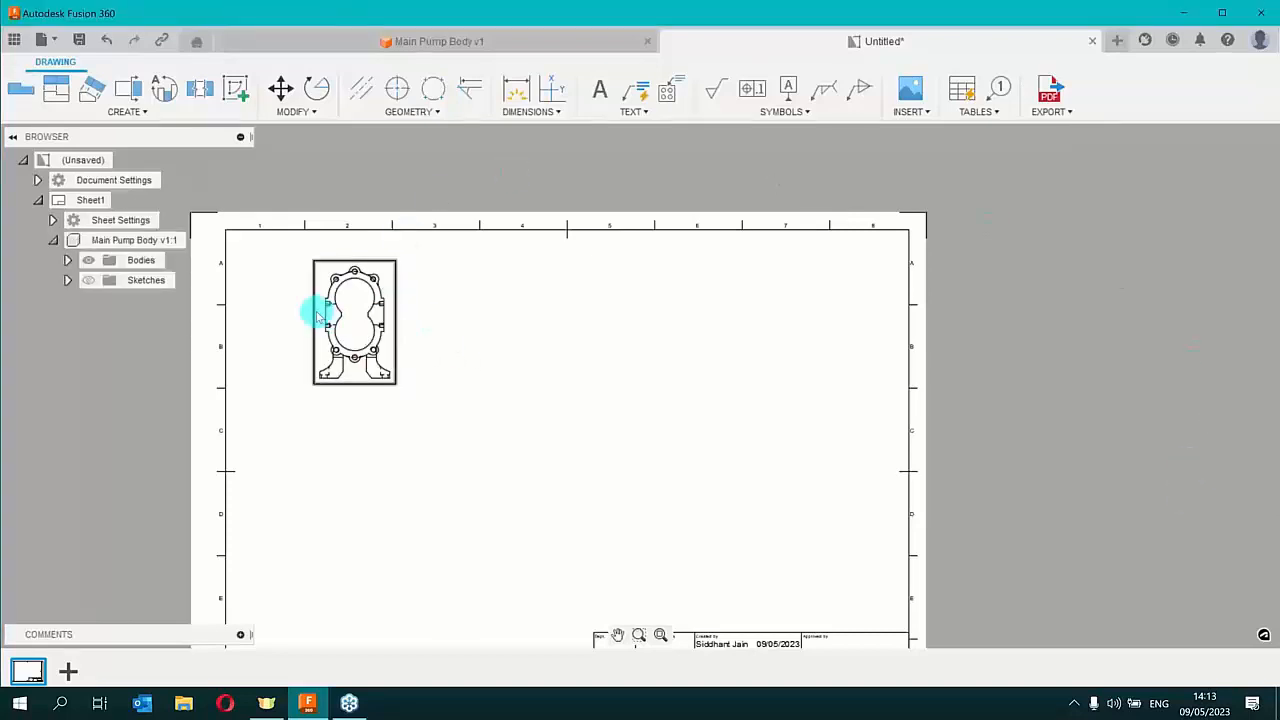
pyautogui.scroll(4, 320, 313)
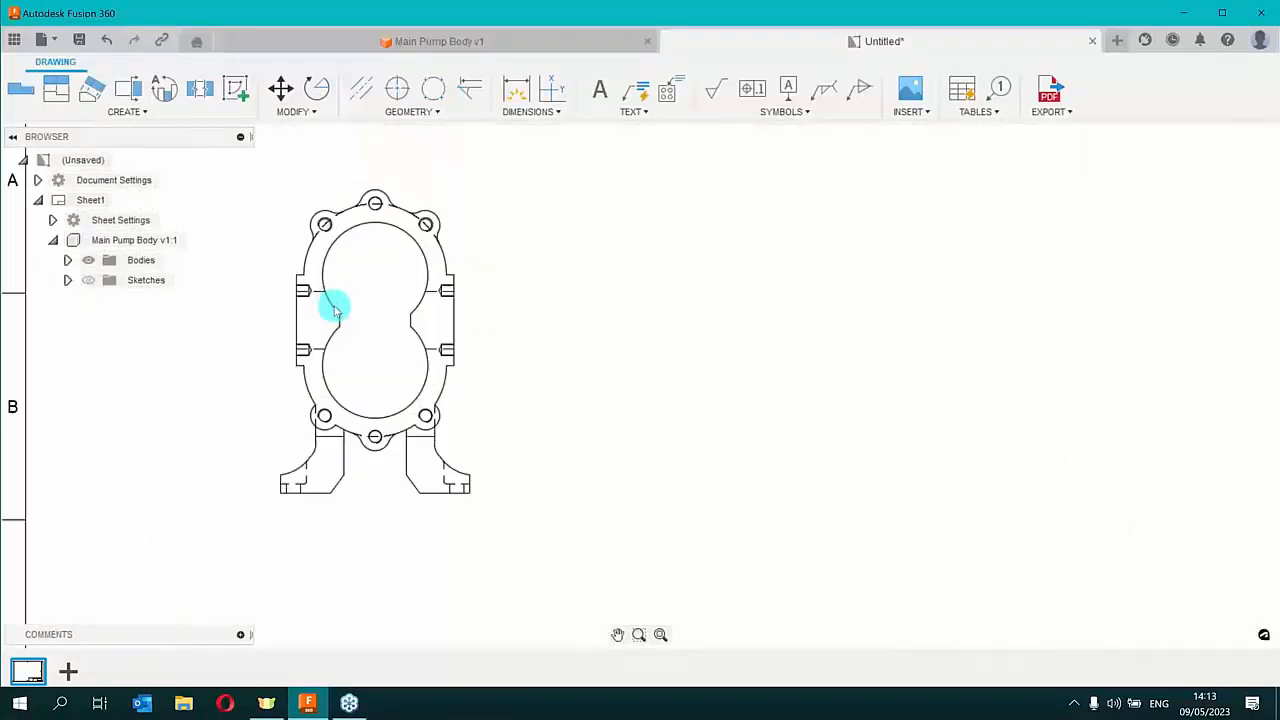
# Review the front view's appearance and edge visibility settings and close them without changes
pyautogui.scroll(-2, 623, 306)
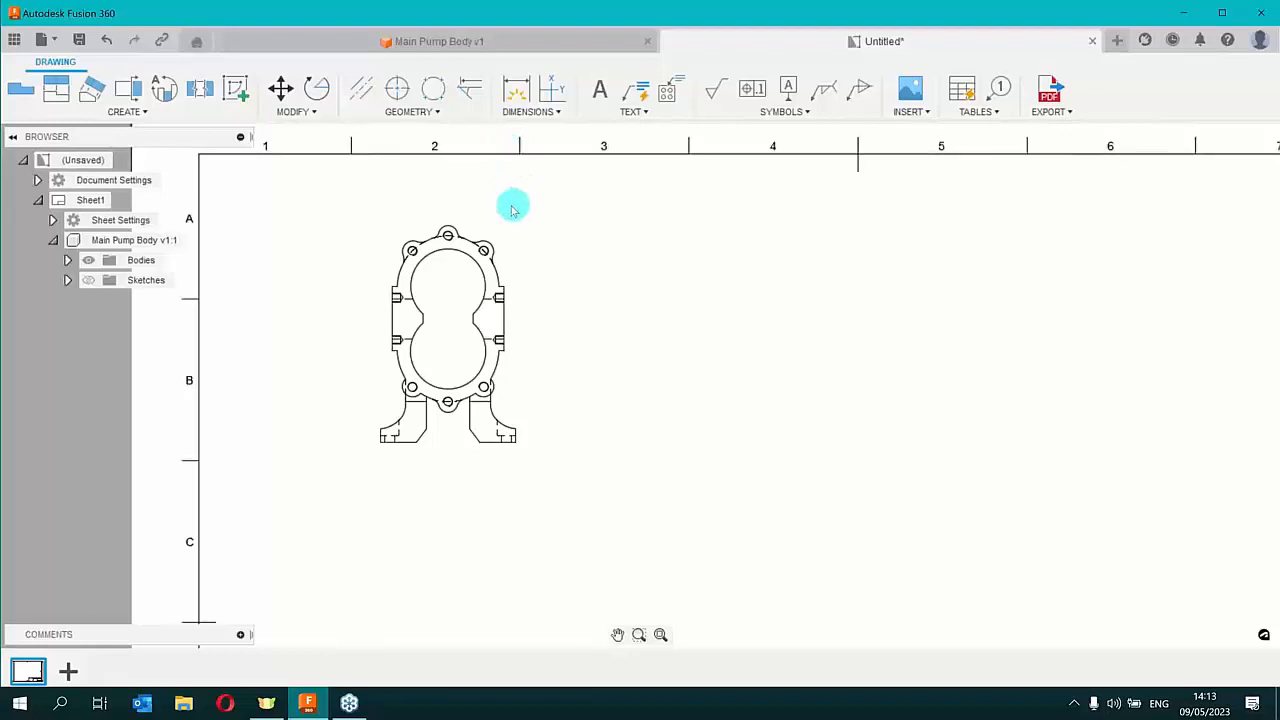
pyautogui.click(480, 236)
pyautogui.doubleClick(480, 236)
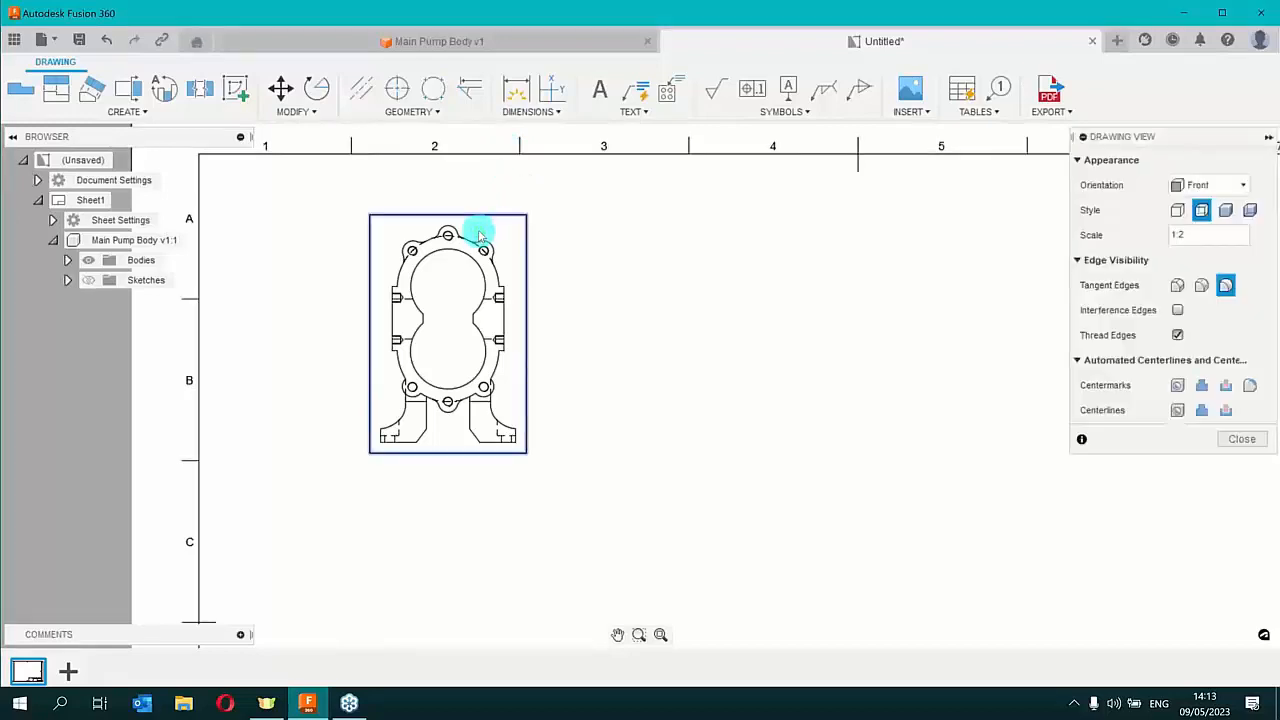
pyautogui.click(1240, 440)
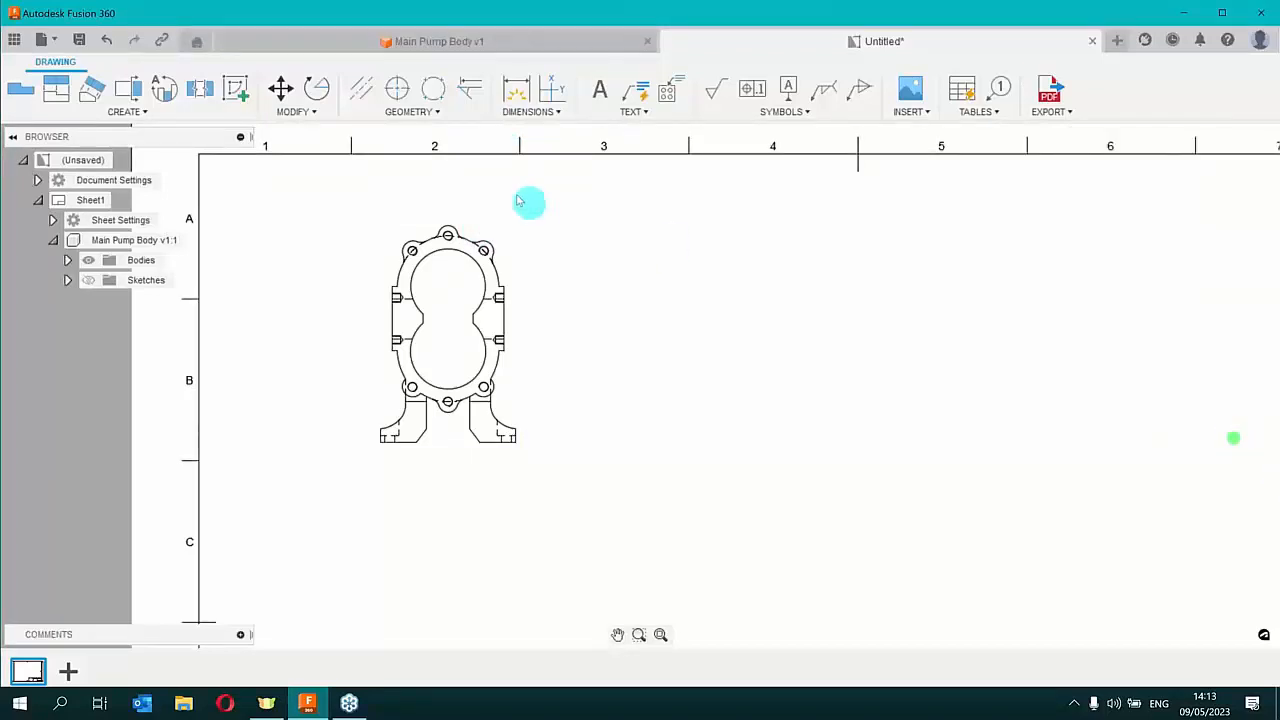
pyautogui.click(486, 217)
pyautogui.rightClick(487, 222)
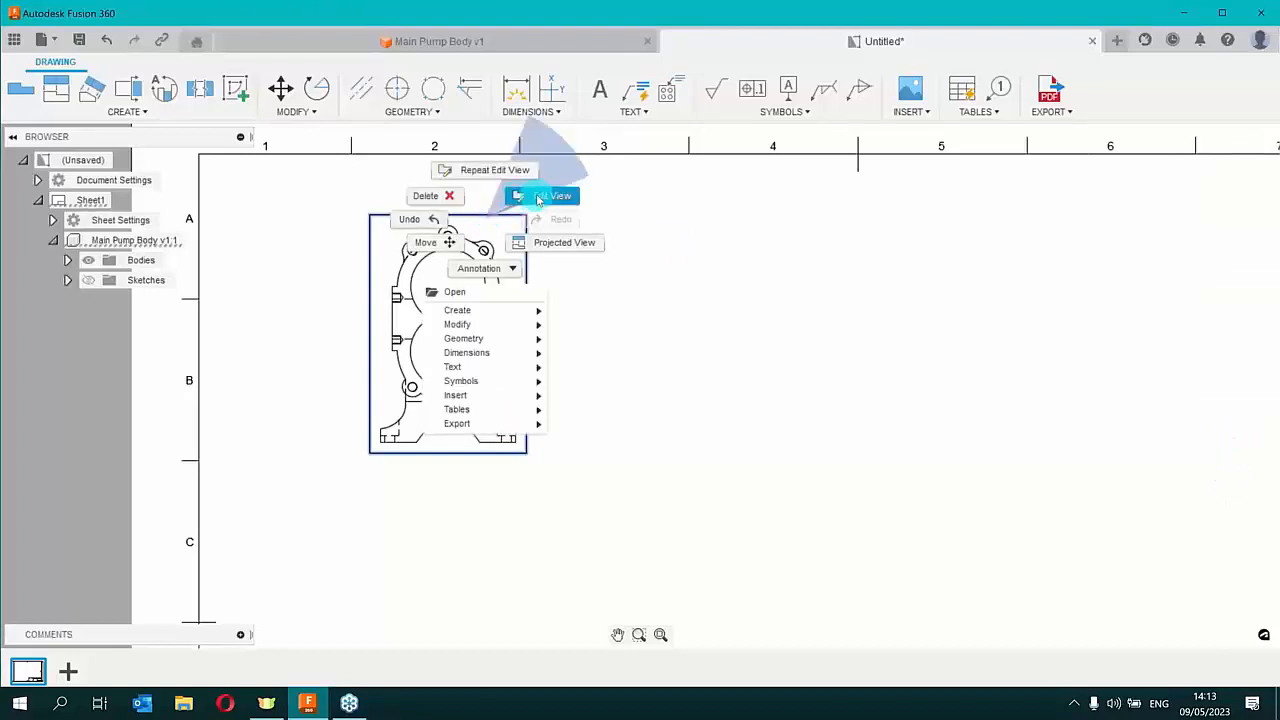
pyautogui.click(820, 317)
pyautogui.click(501, 231)
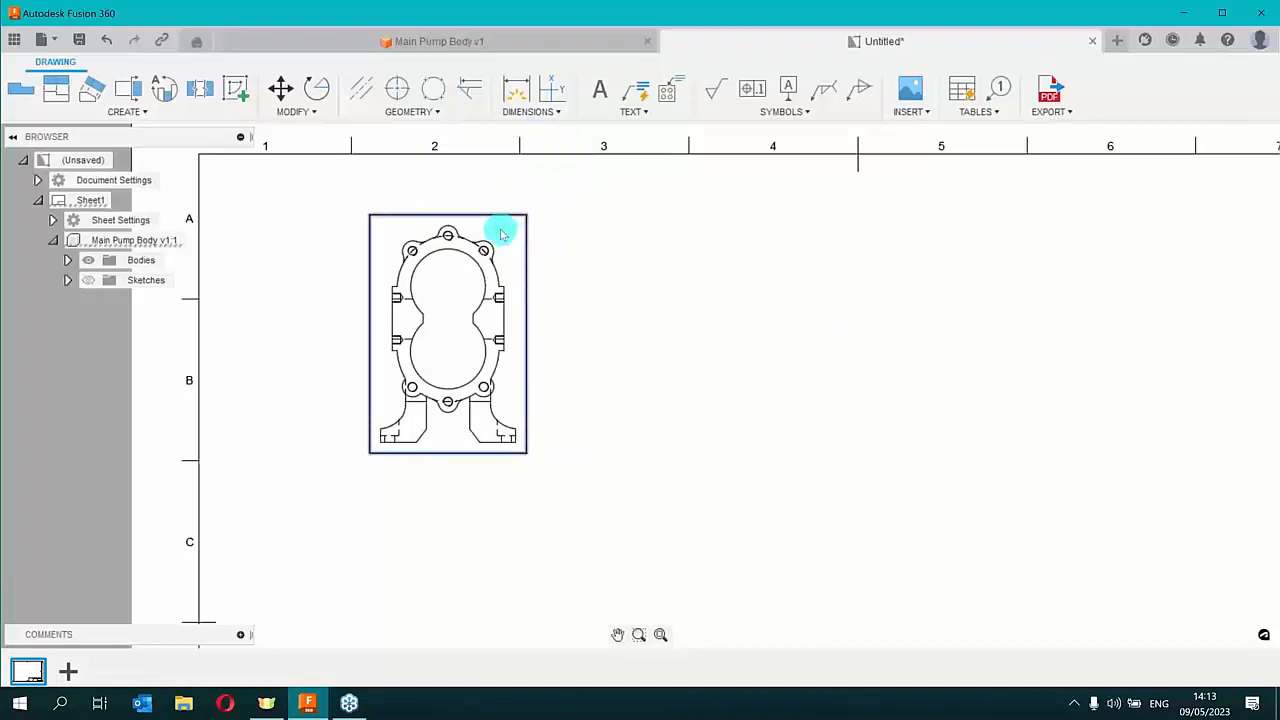
pyautogui.rightClick(503, 234)
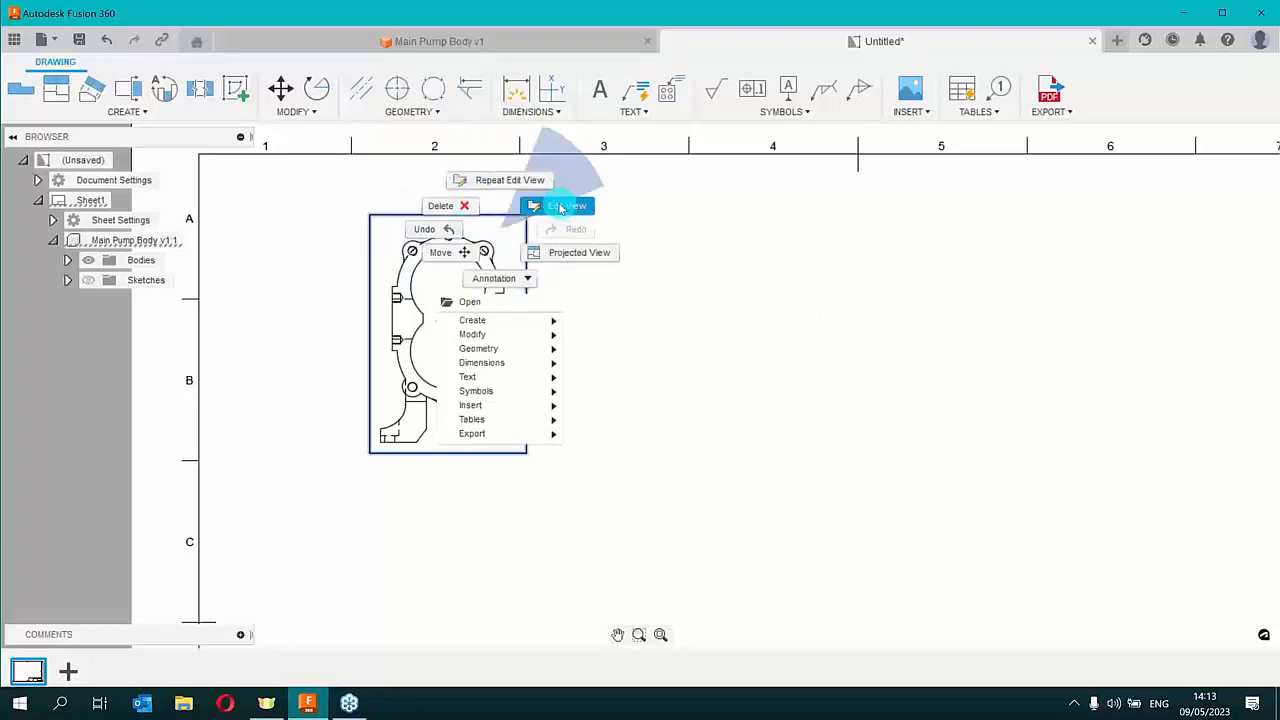
pyautogui.click(490, 279)
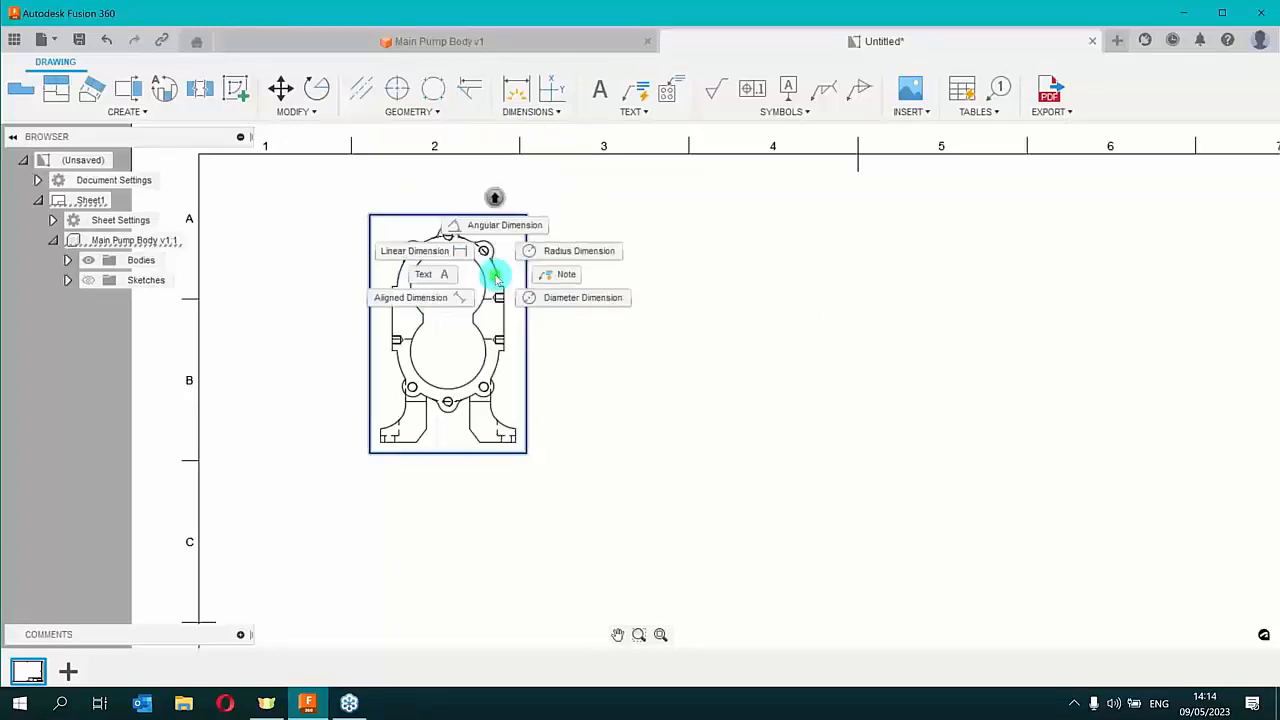
# Edit the front view and set its style to Visible Edges
pyautogui.rightClick(498, 199)
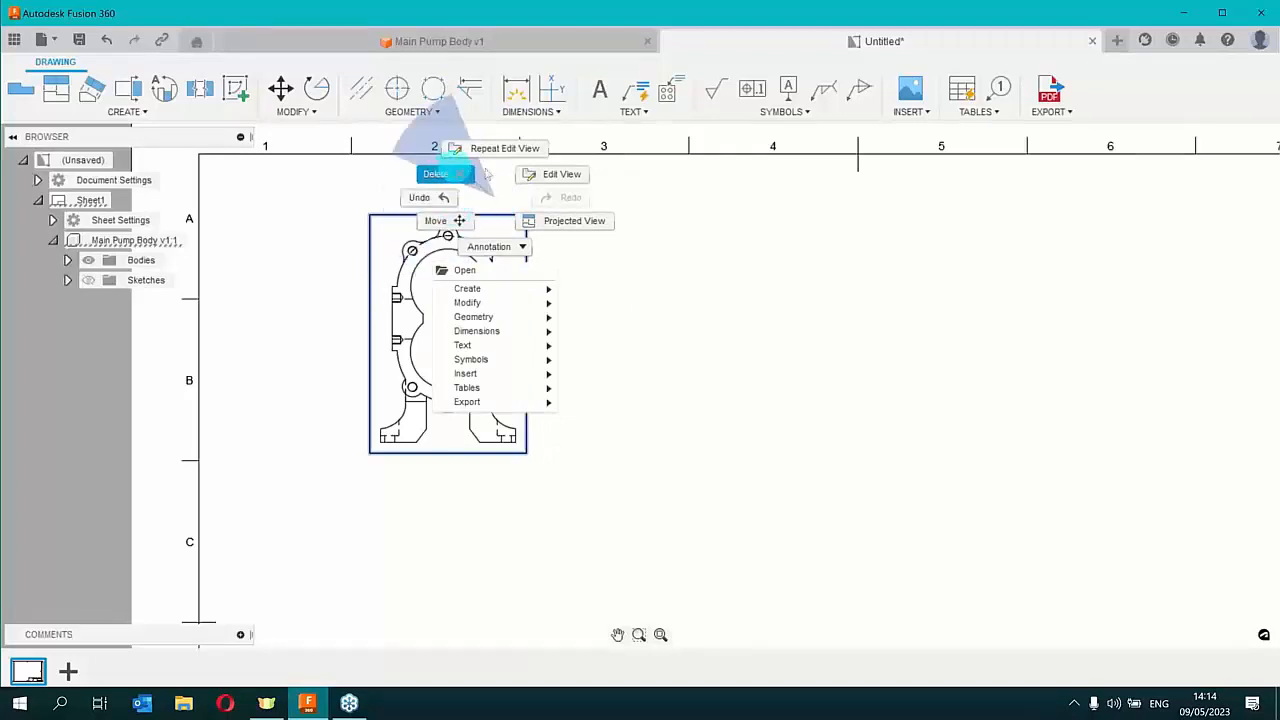
pyautogui.click(541, 178)
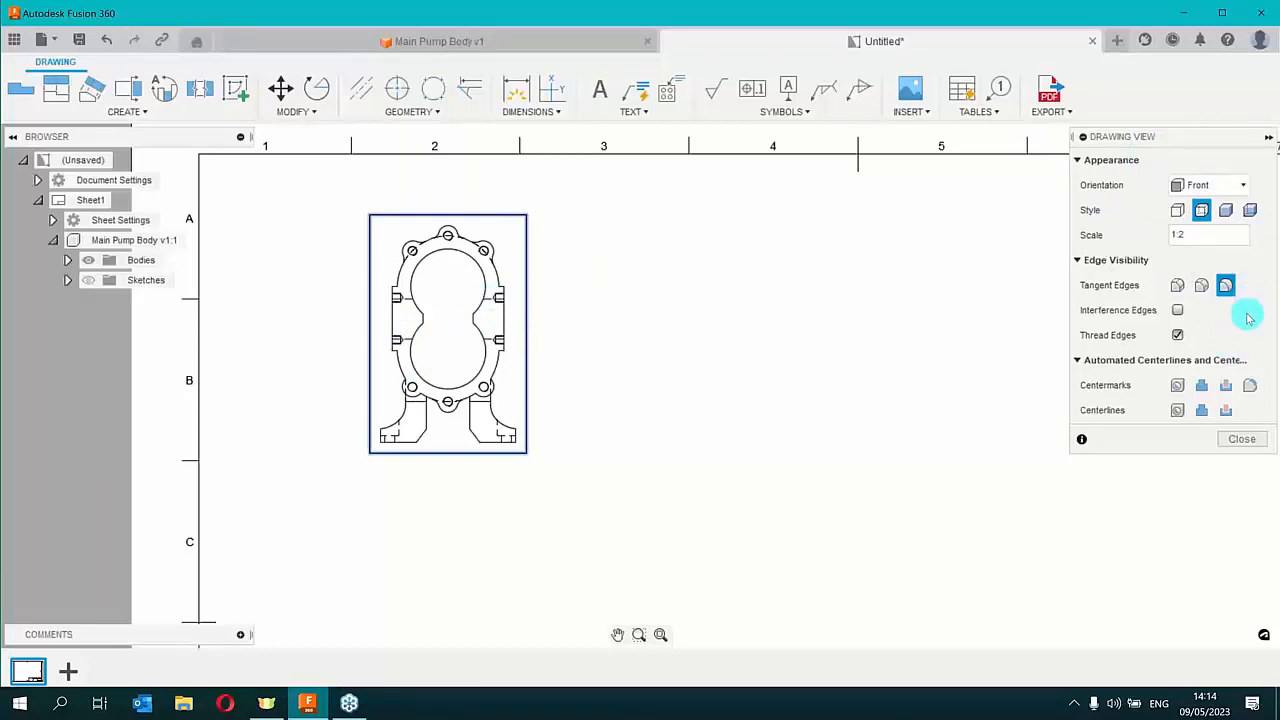
pyautogui.moveTo(1203, 141); pyautogui.dragTo(1147, 242)
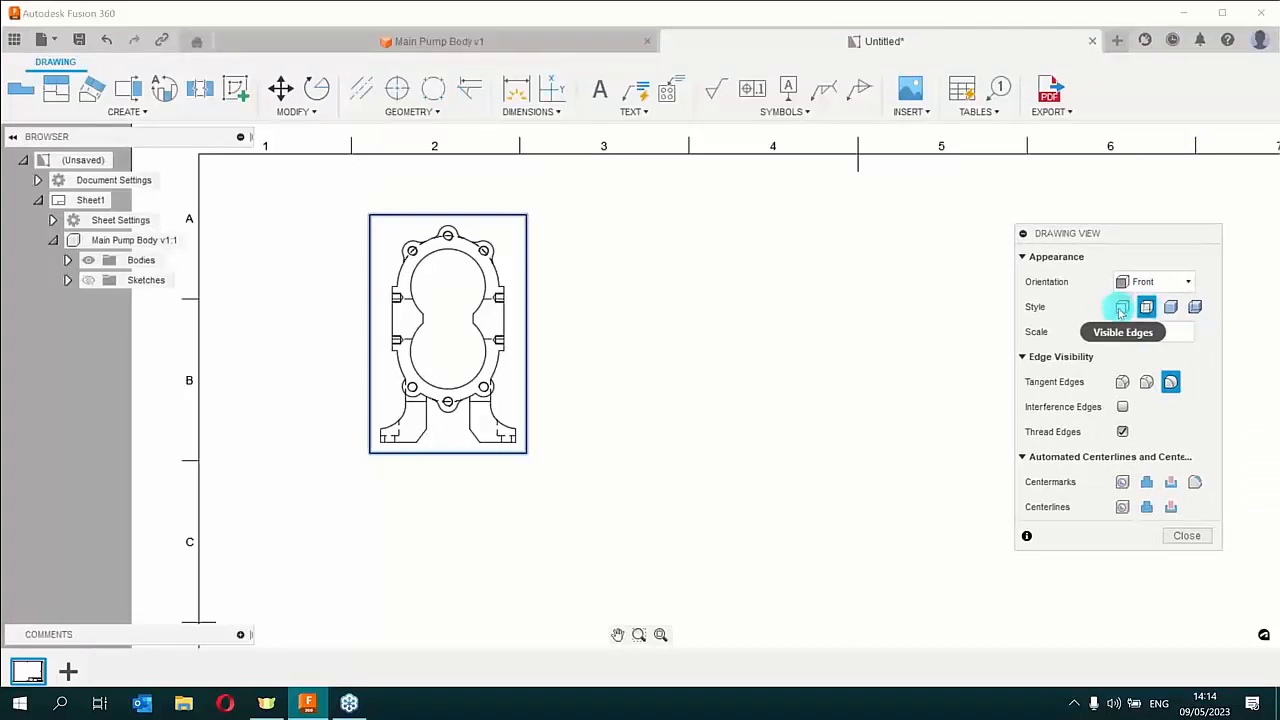
pyautogui.click(1121, 310)
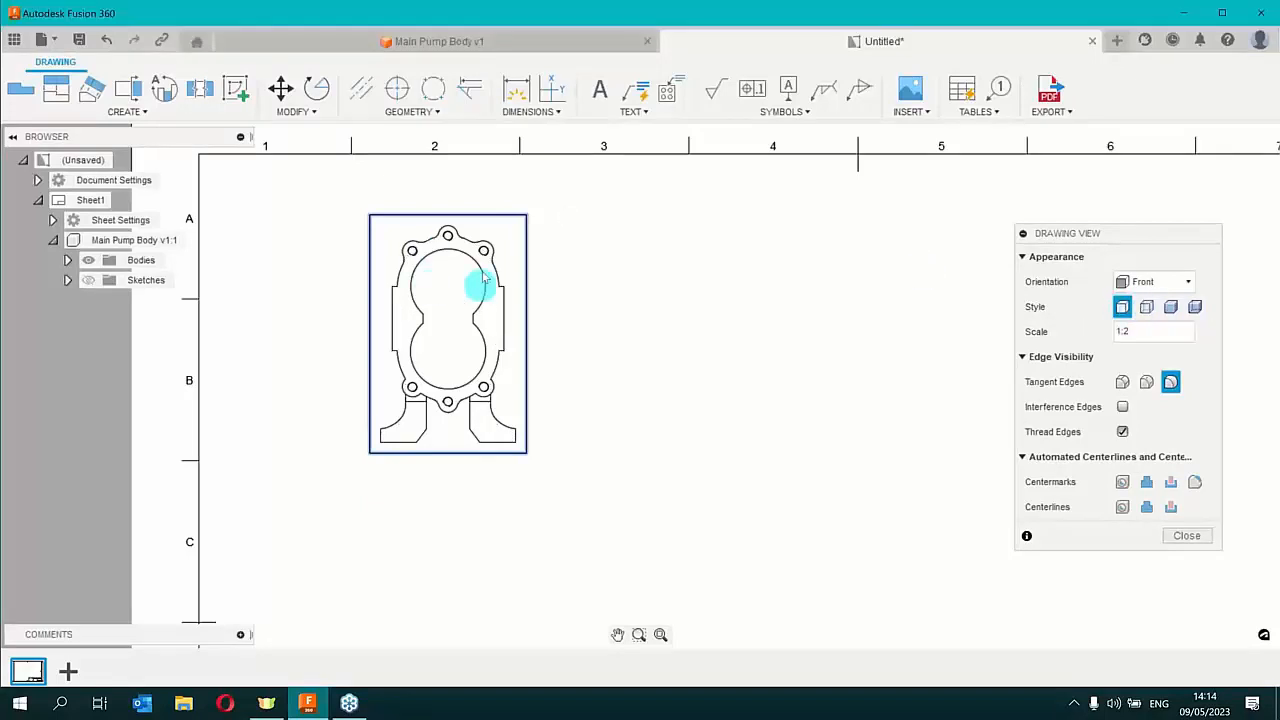
pyautogui.click(1188, 536)
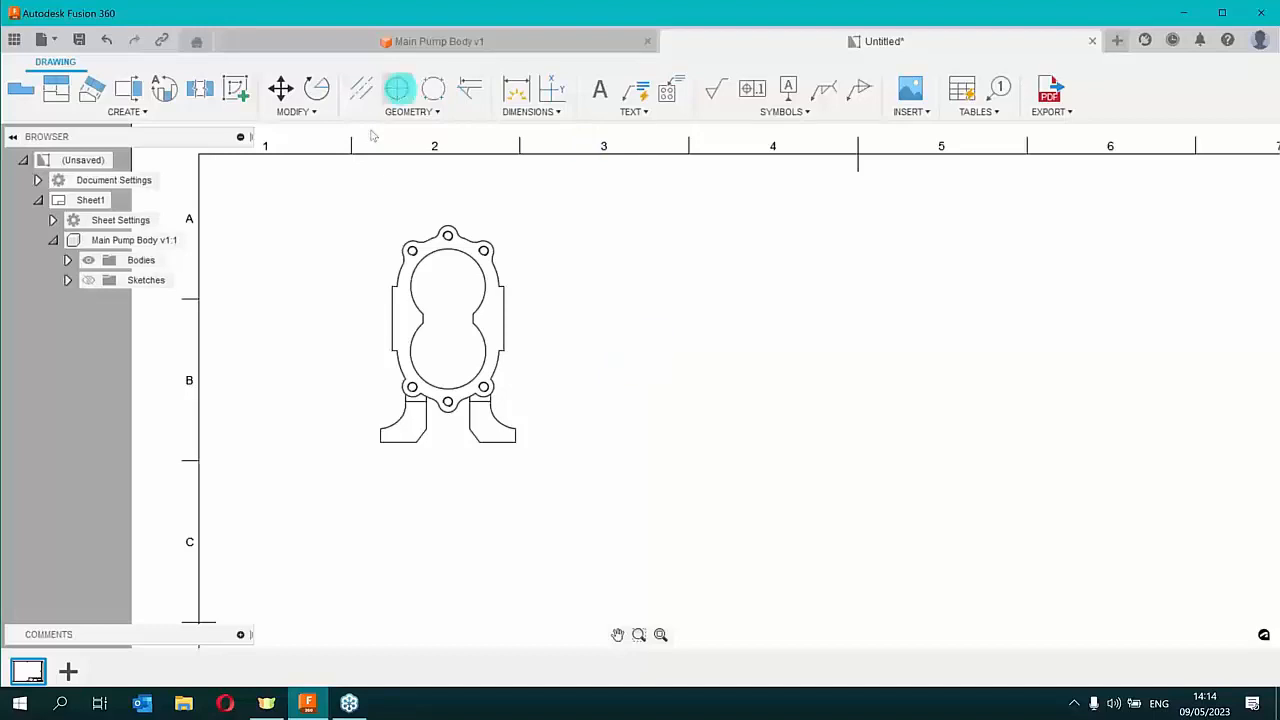
pyautogui.scroll(-3, 626, 314)
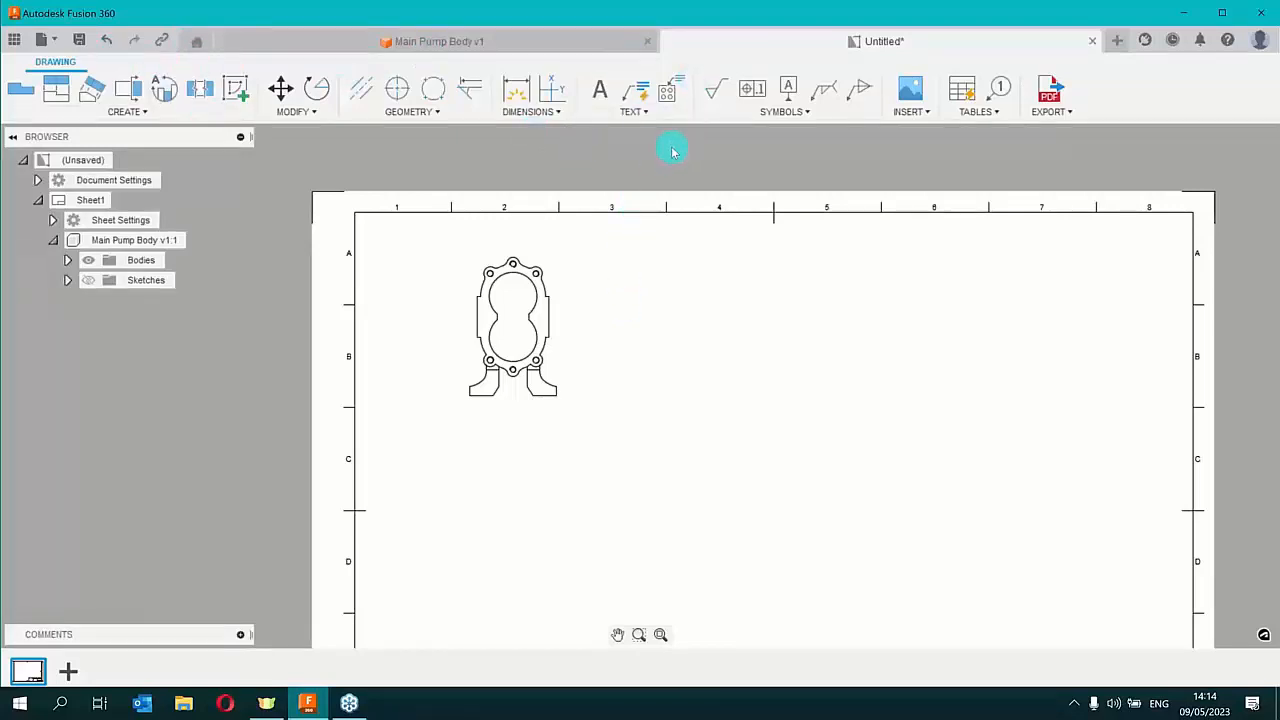
pyautogui.click(57, 88)
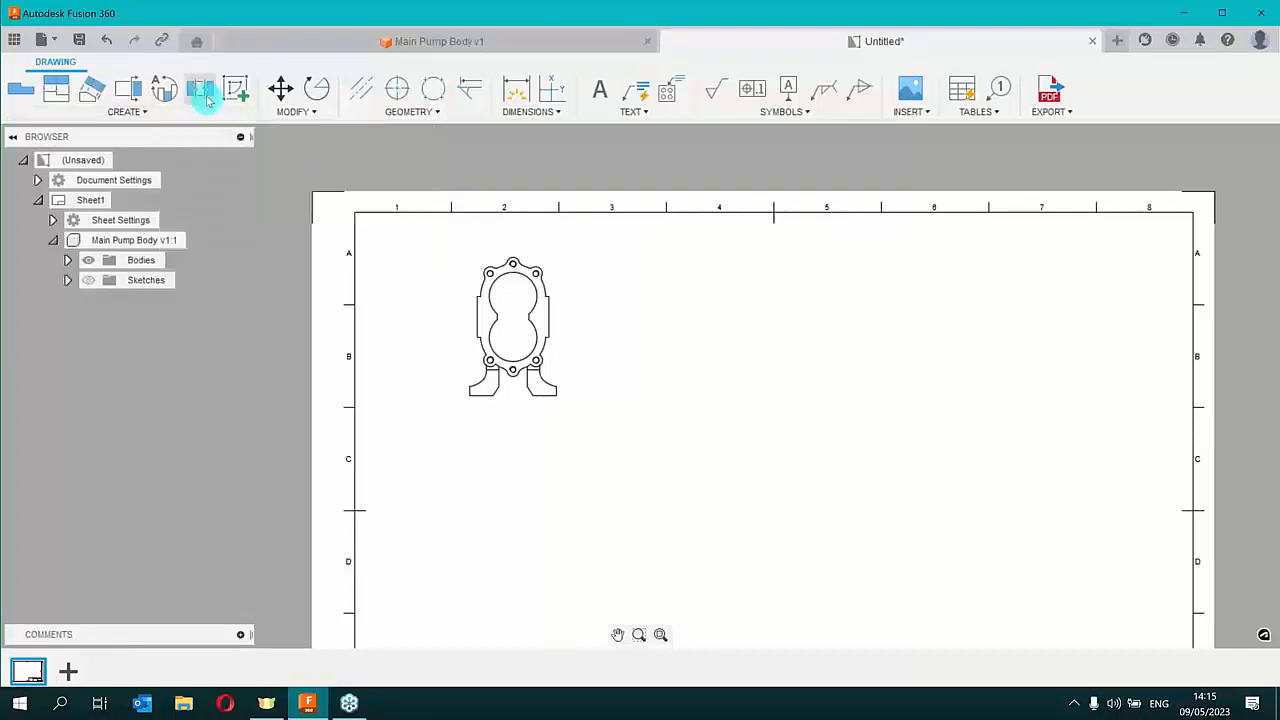
pyautogui.click(121, 113)
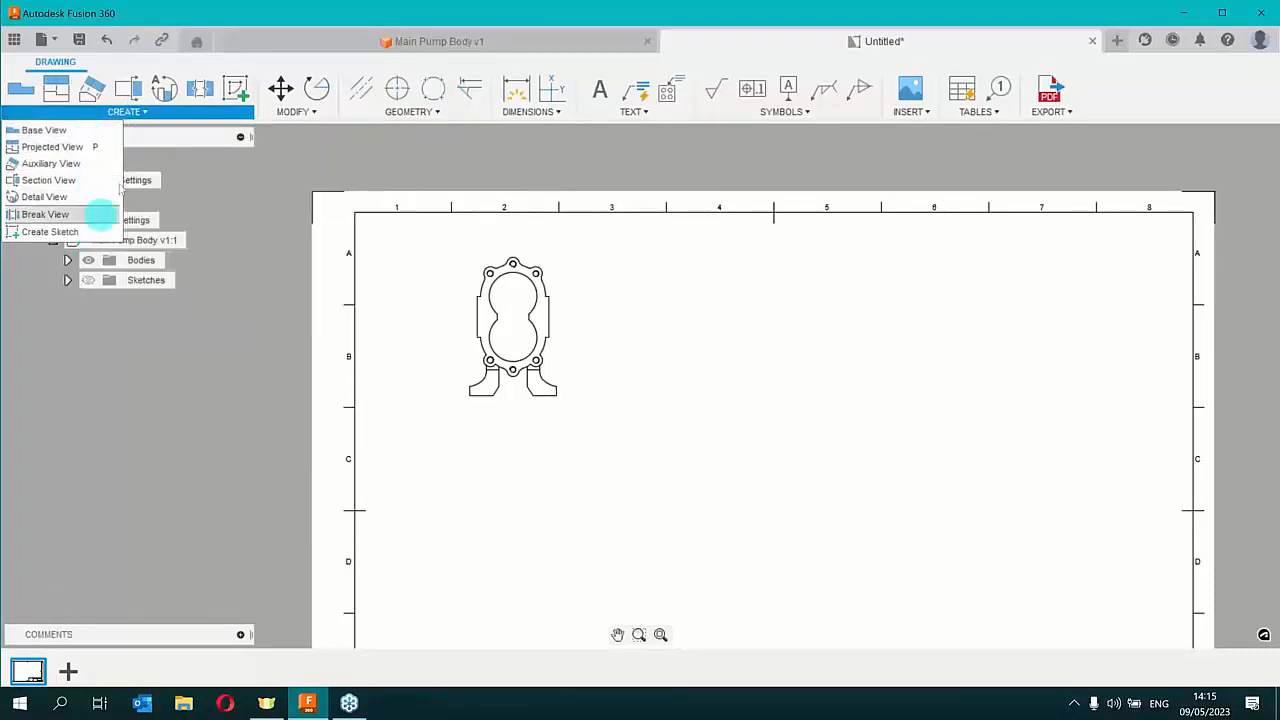
pyautogui.click(128, 114)
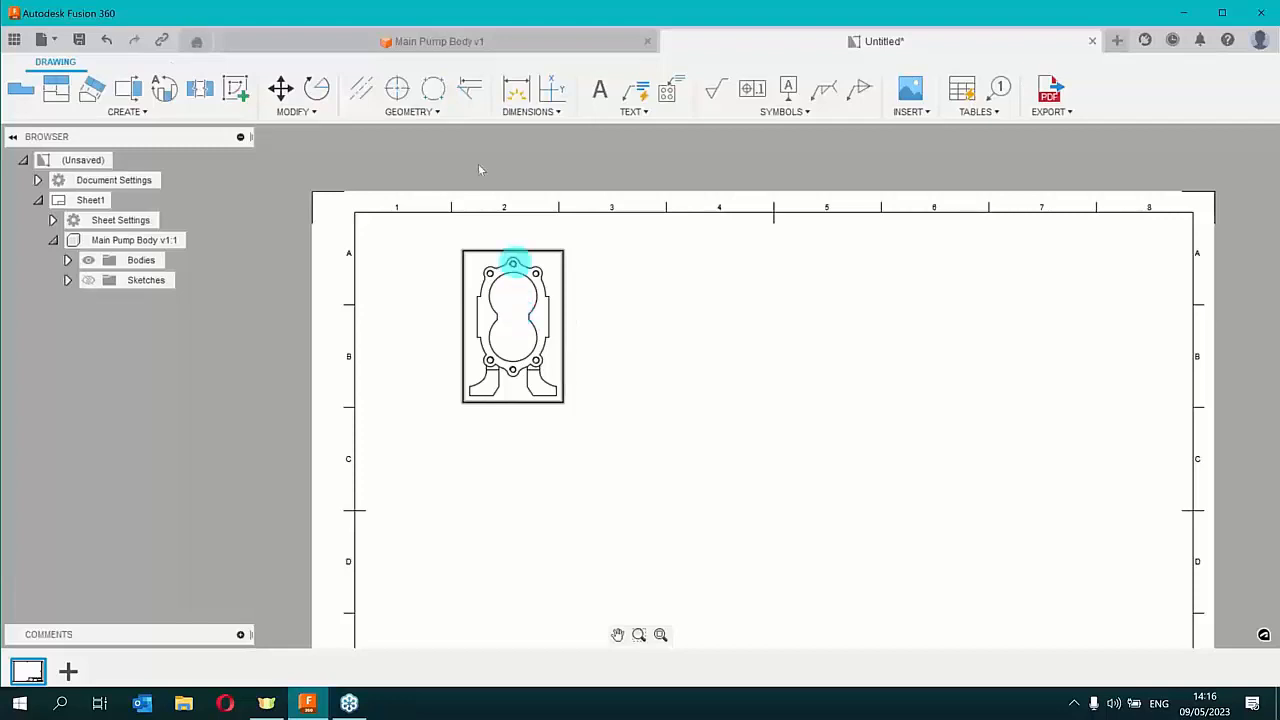
# Create a projected view from the front view and place the side view horizontally aligned to its right, near the sheet's upper middle
pyautogui.click(59, 100)
pyautogui.click(534, 337)
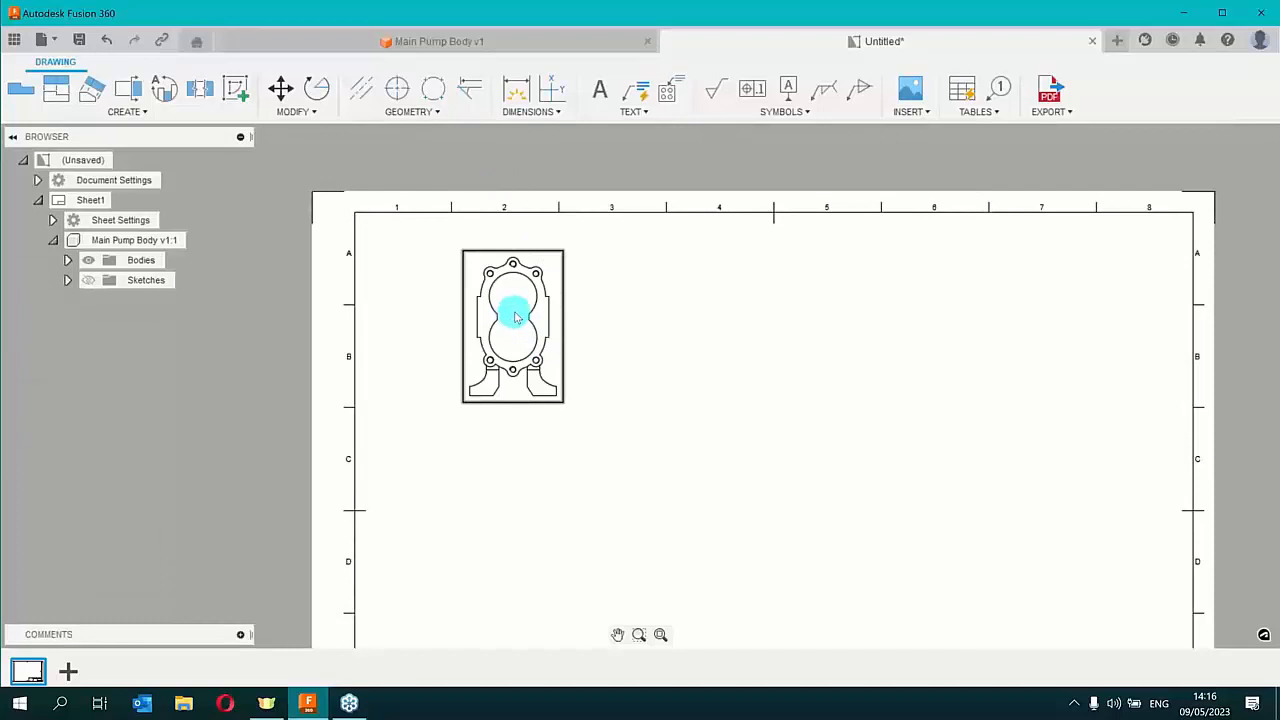
pyautogui.click(516, 311)
pyautogui.rightClick(518, 305)
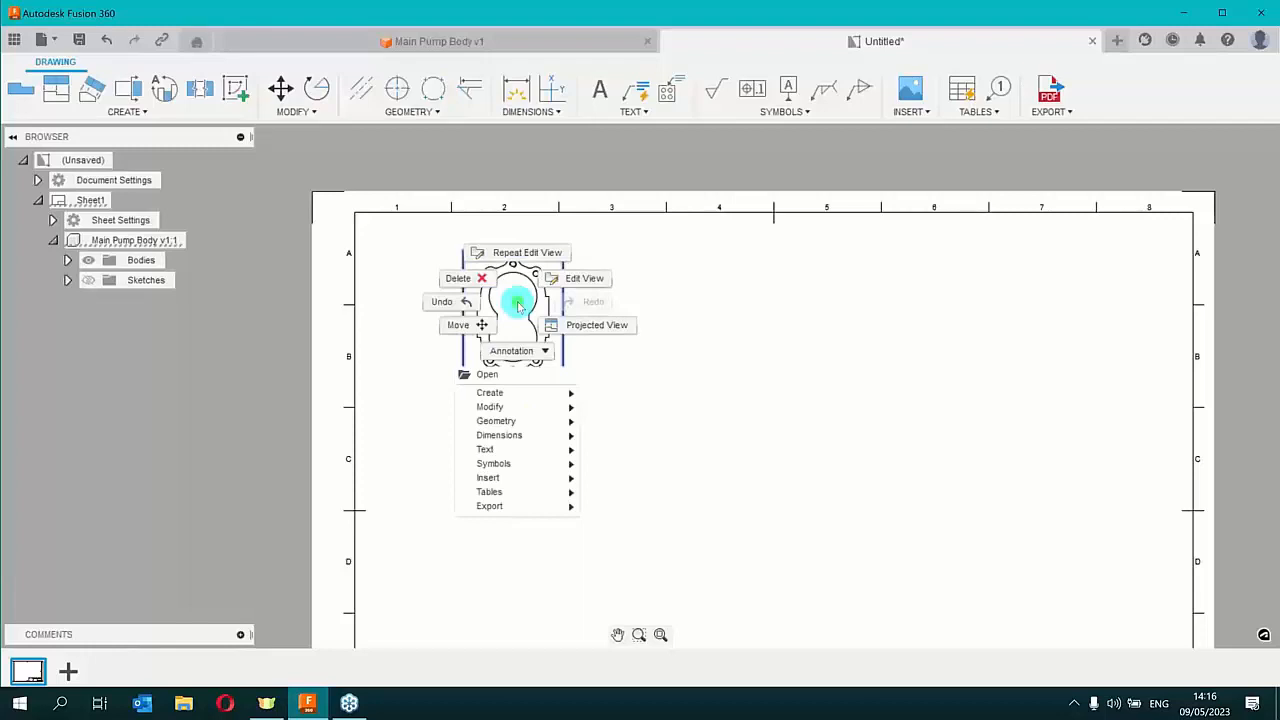
pyautogui.click(579, 332)
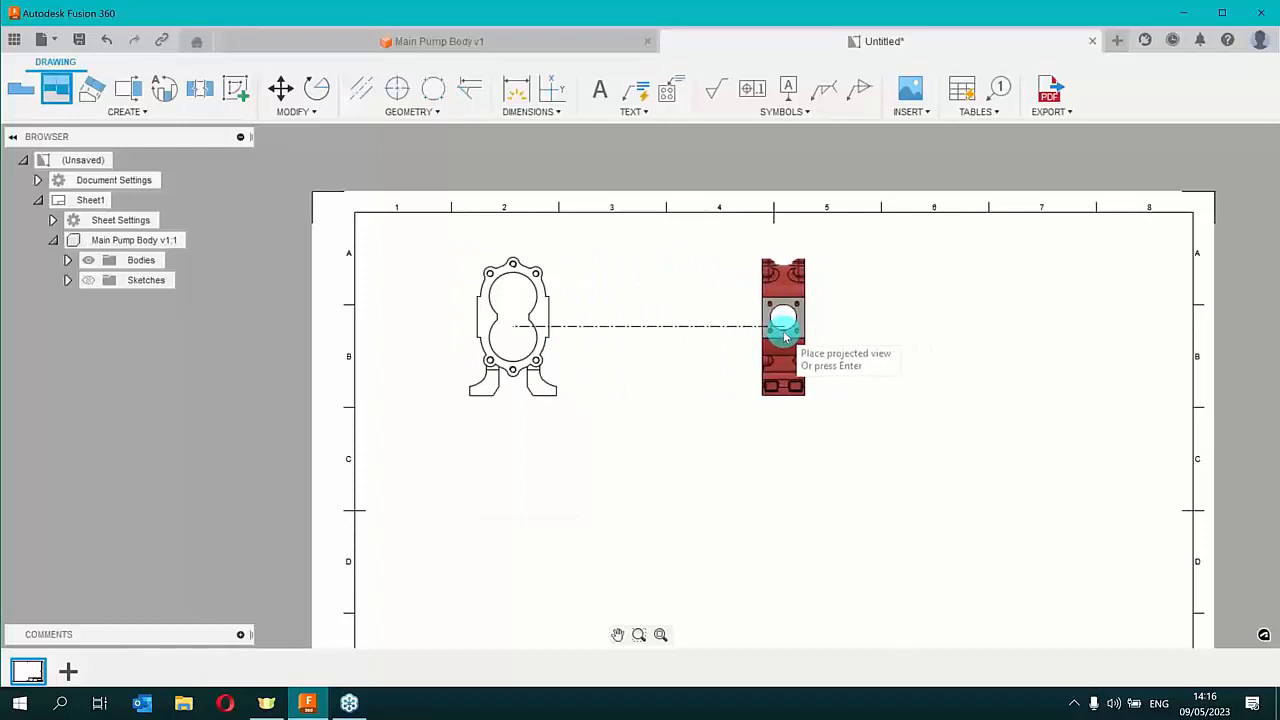
pyautogui.scroll(-3, 785, 337)
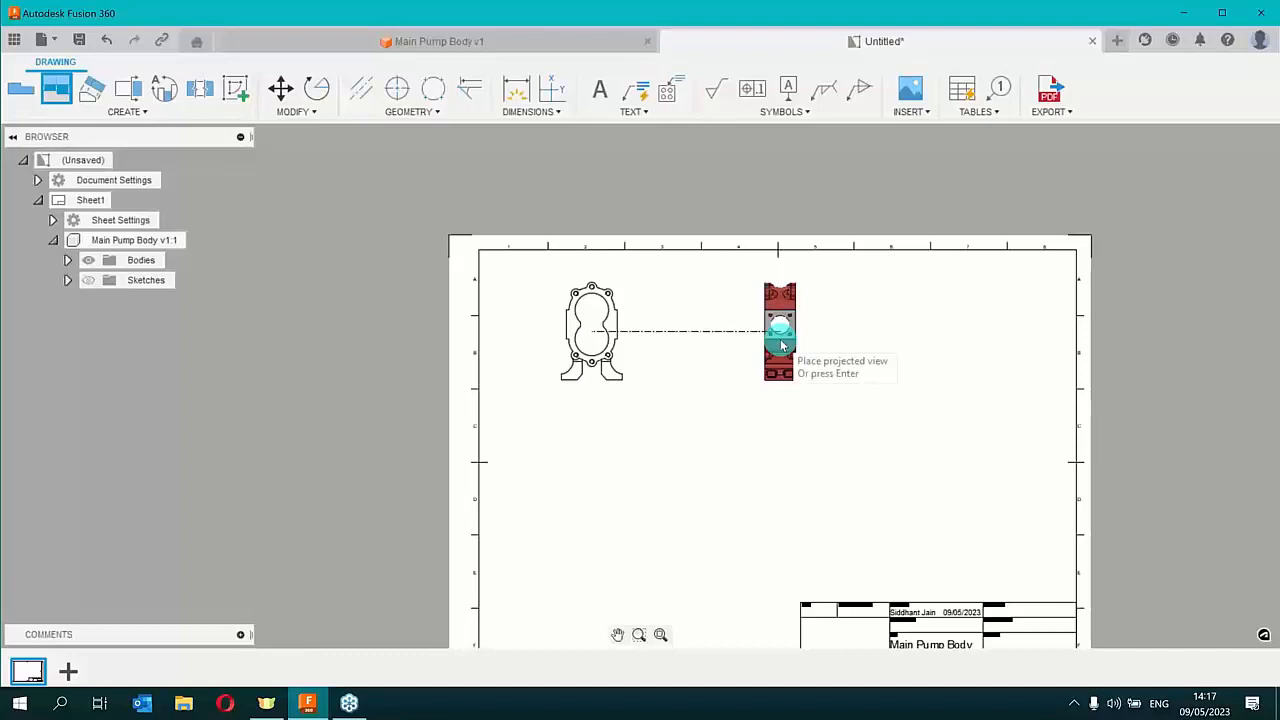
pyautogui.click(783, 345)
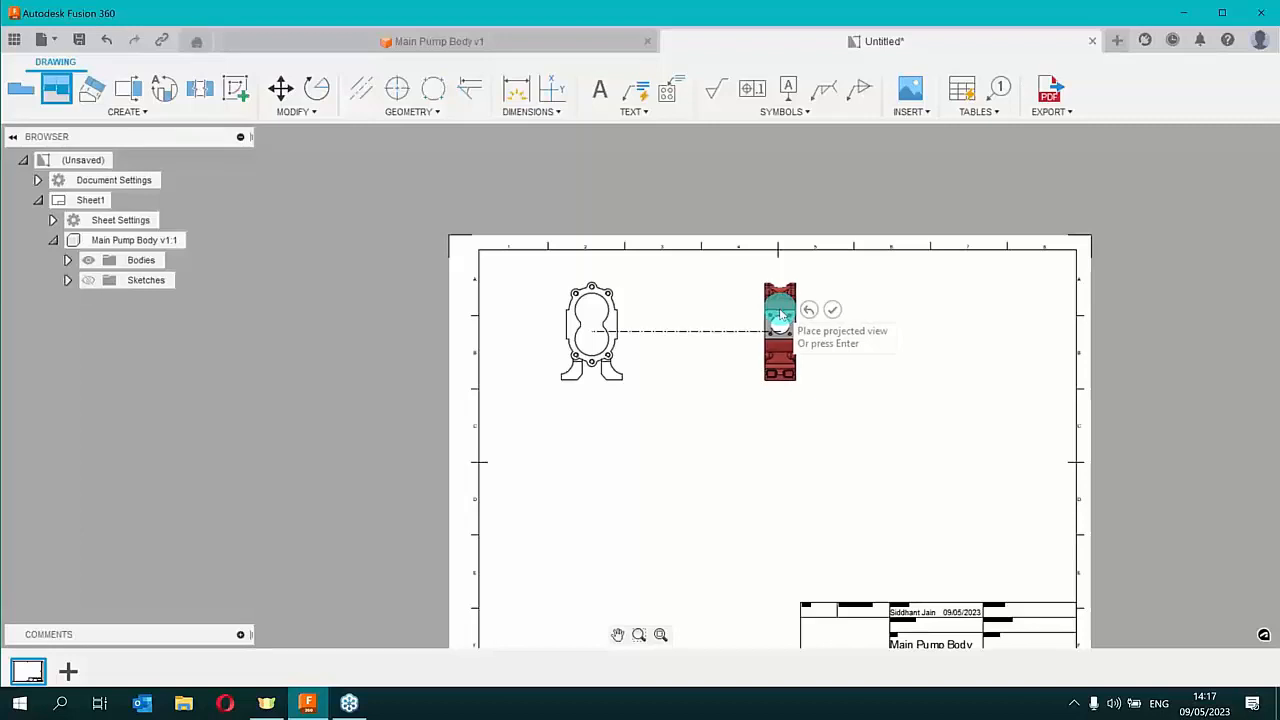
pyautogui.rightClick(781, 314)
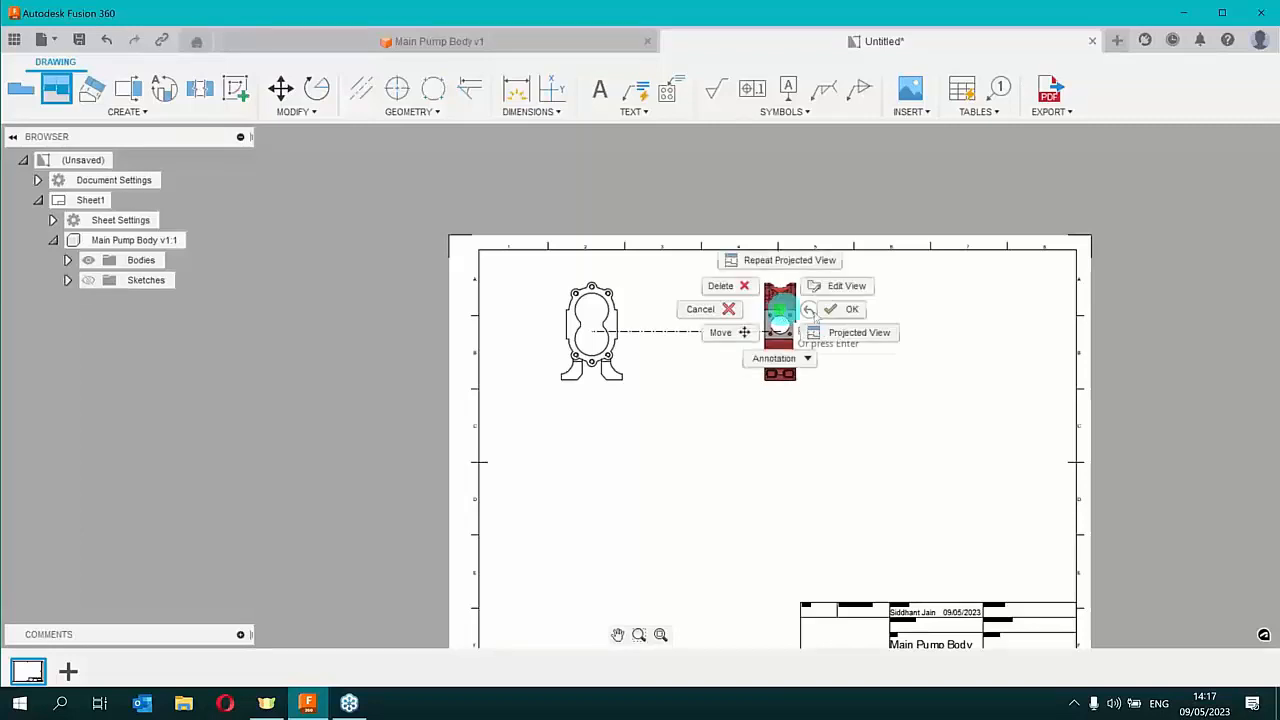
pyautogui.click(834, 313)
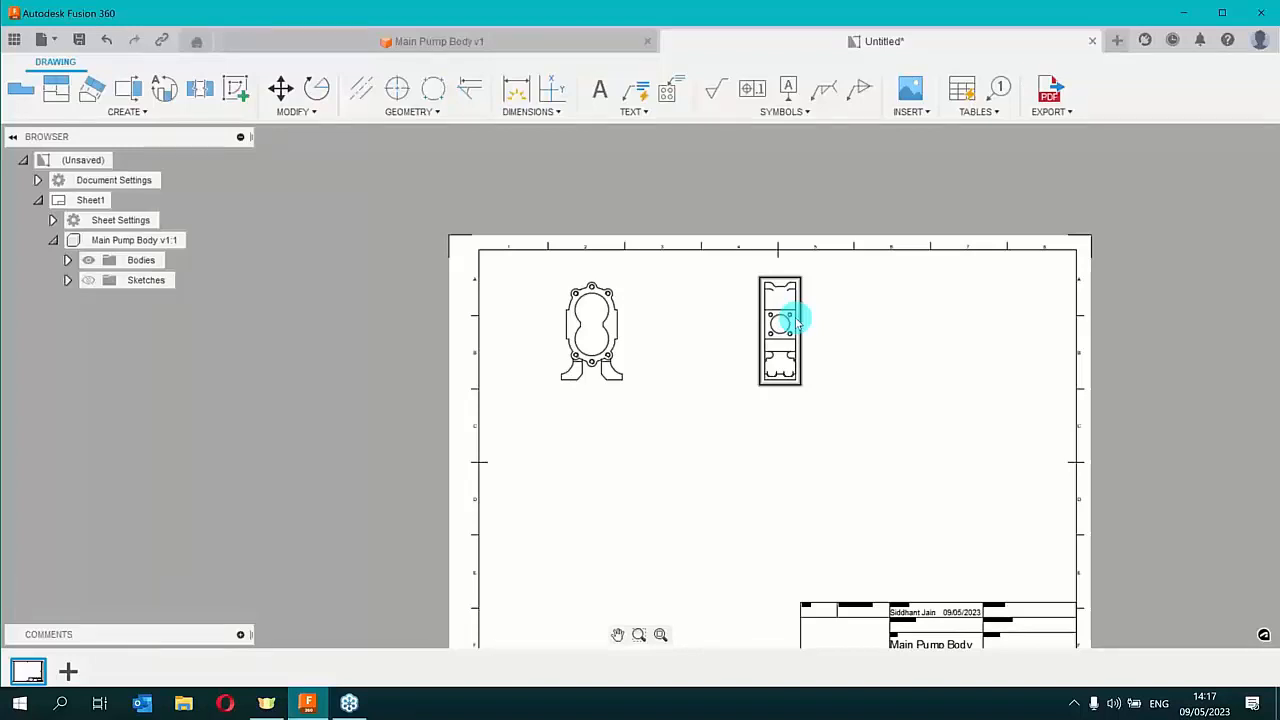
pyautogui.click(130, 90)
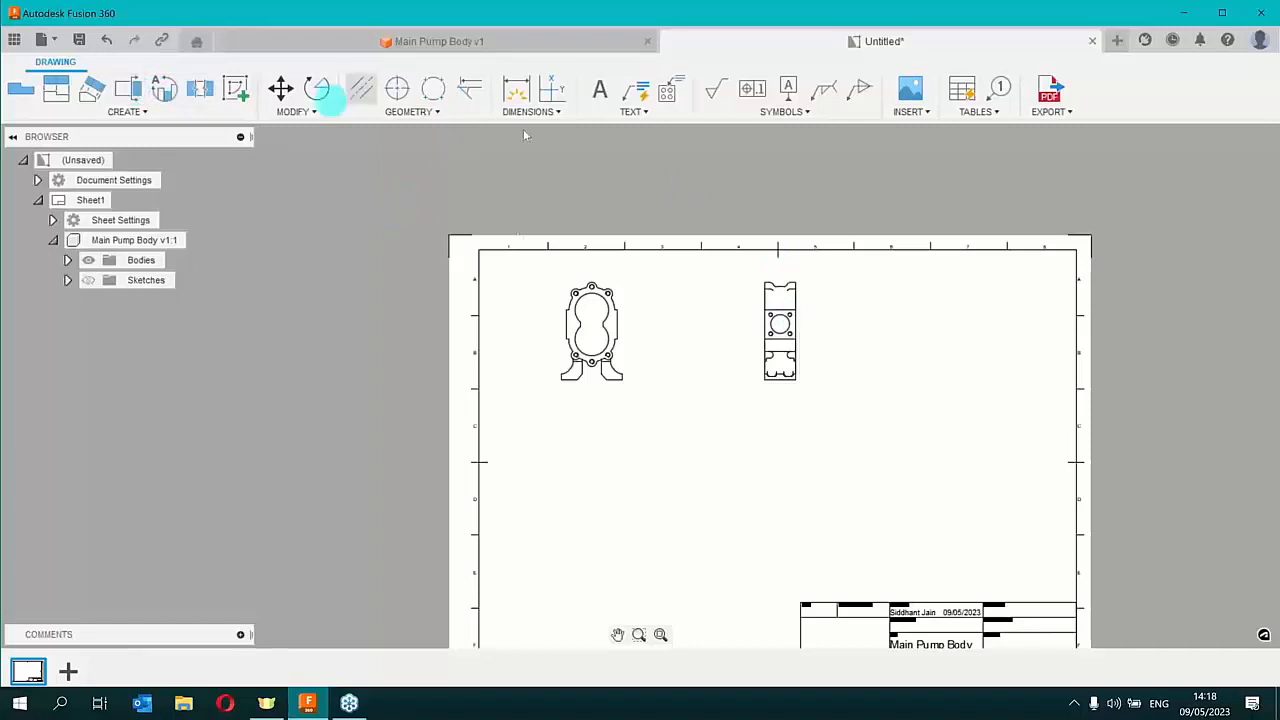
pyautogui.click(633, 338)
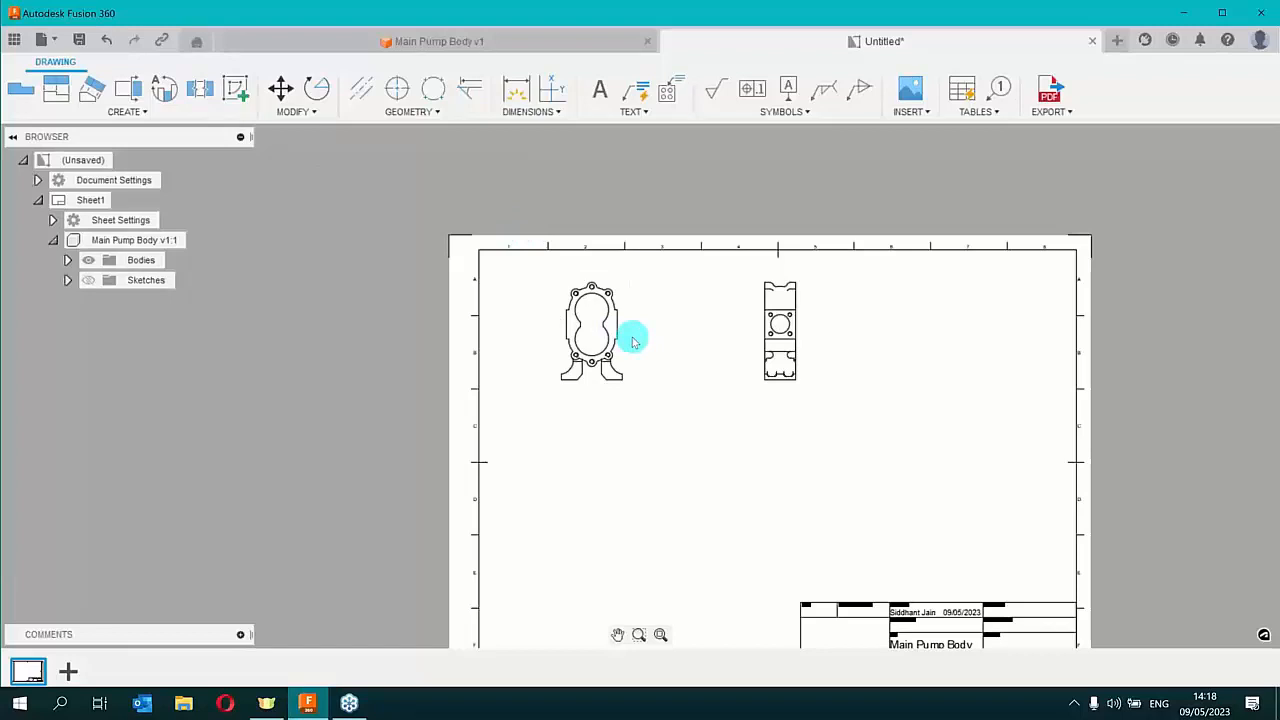
pyautogui.click(130, 90)
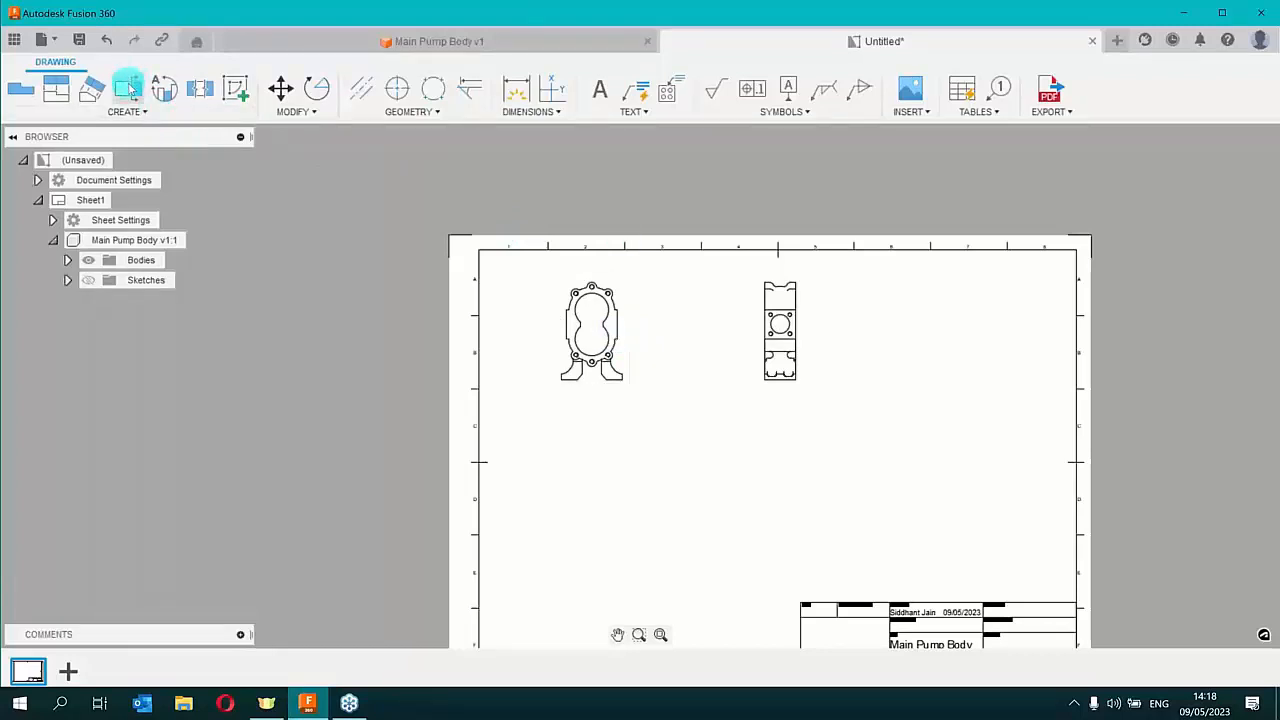
pyautogui.click(130, 90)
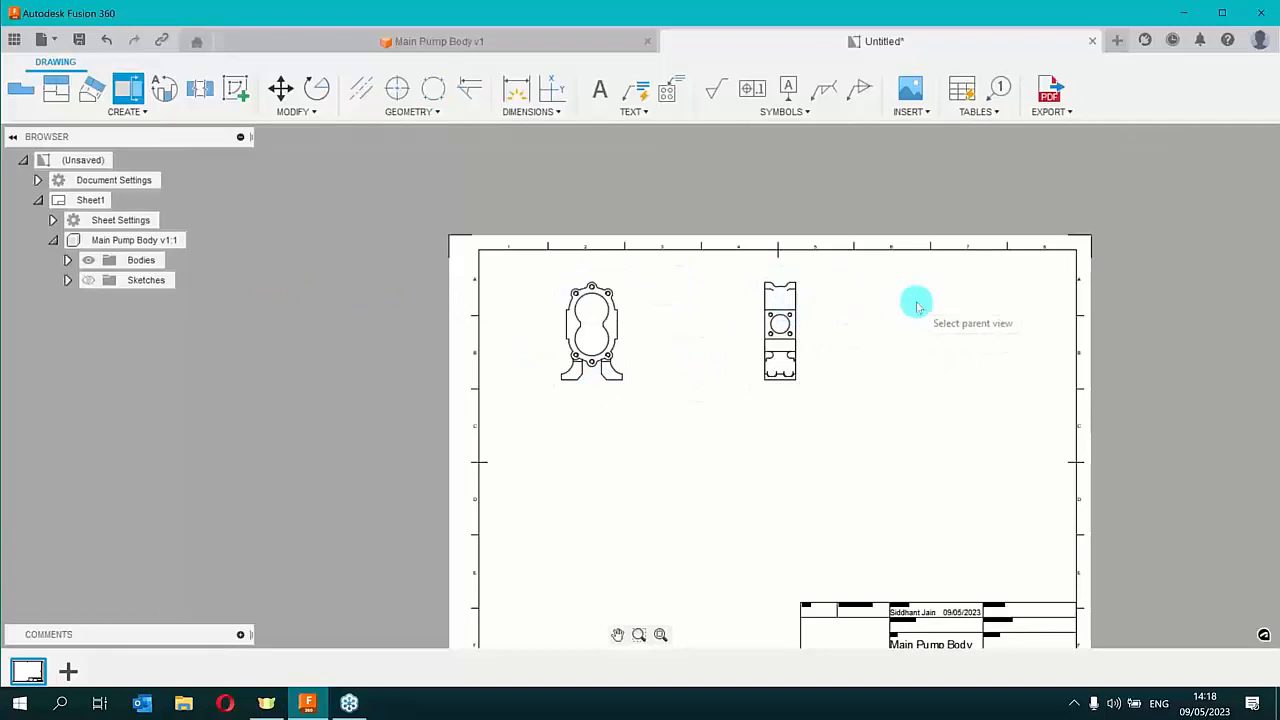
pyautogui.scroll(5, 790, 285)
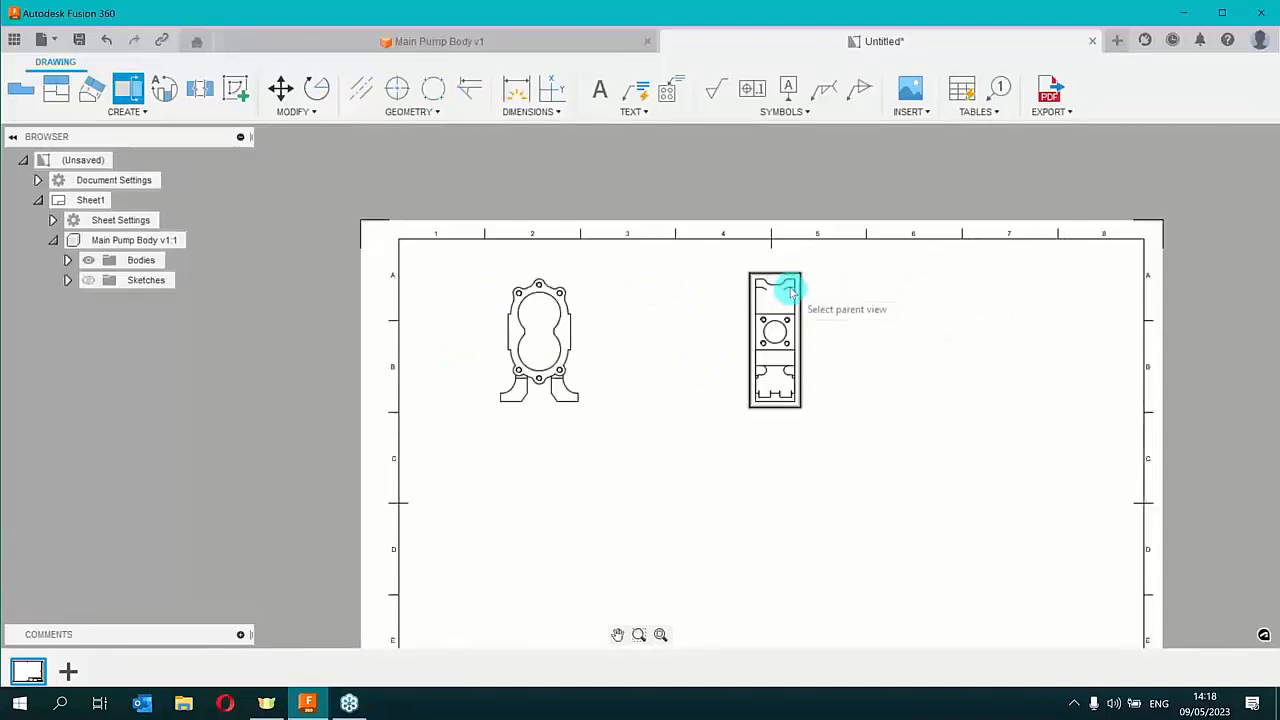
pyautogui.scroll(1, 750, 295)
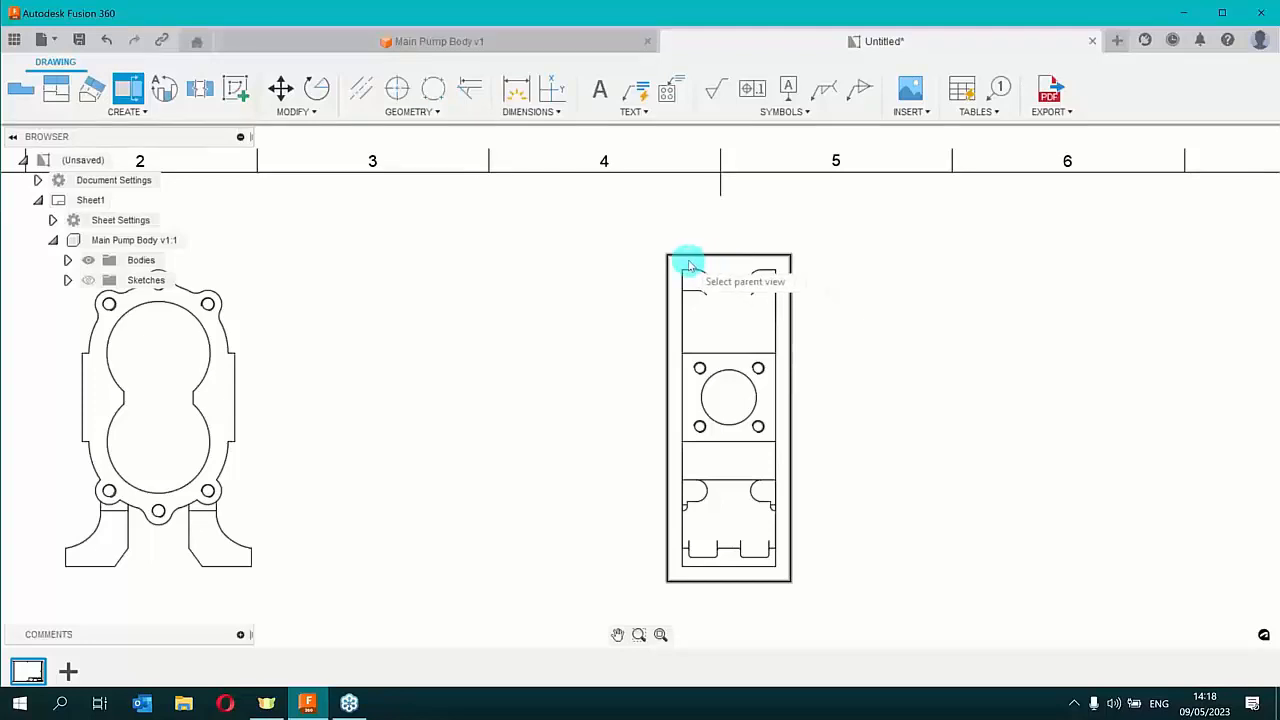
pyautogui.click(689, 265)
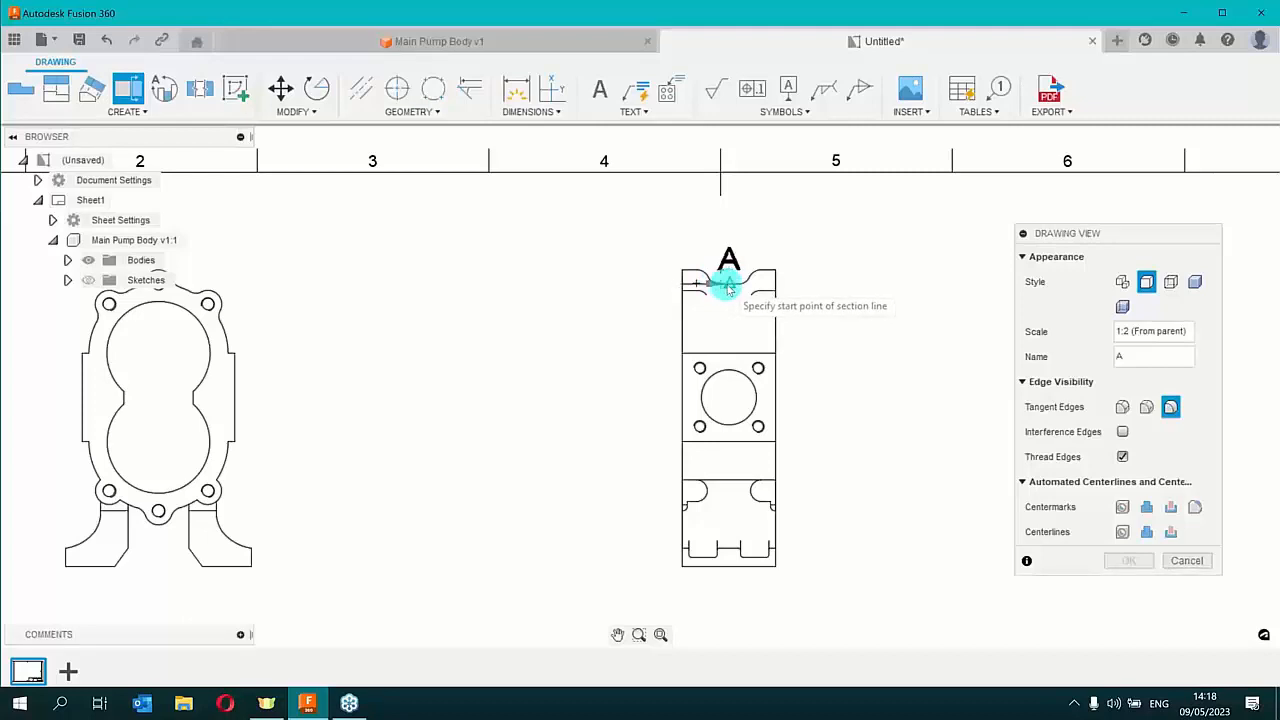
pyautogui.scroll(3, 727, 287)
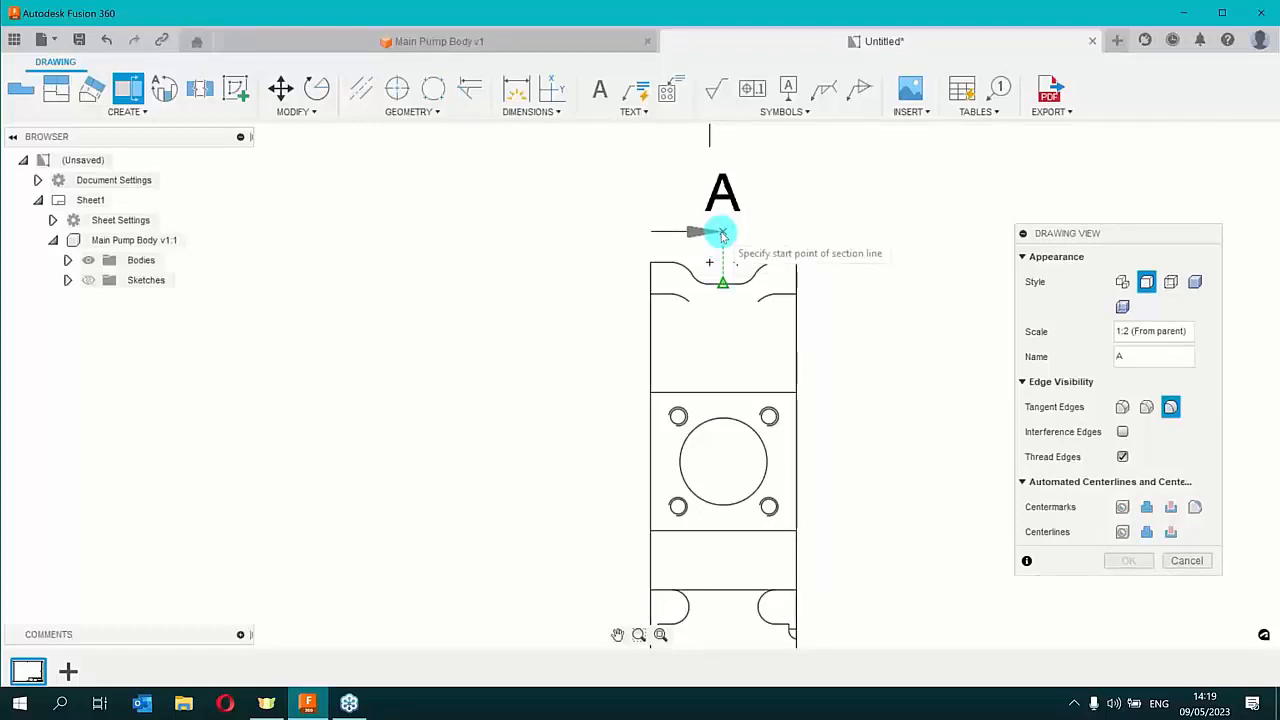
pyautogui.click(722, 233)
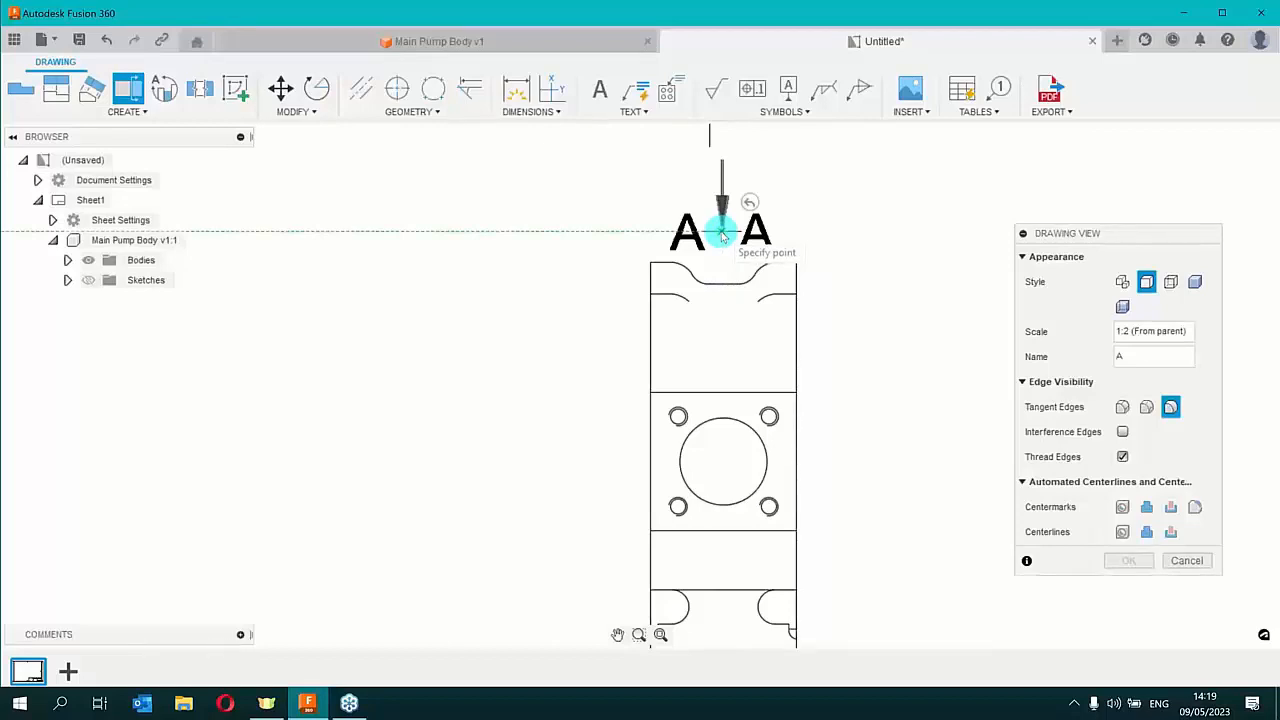
pyautogui.click(727, 288)
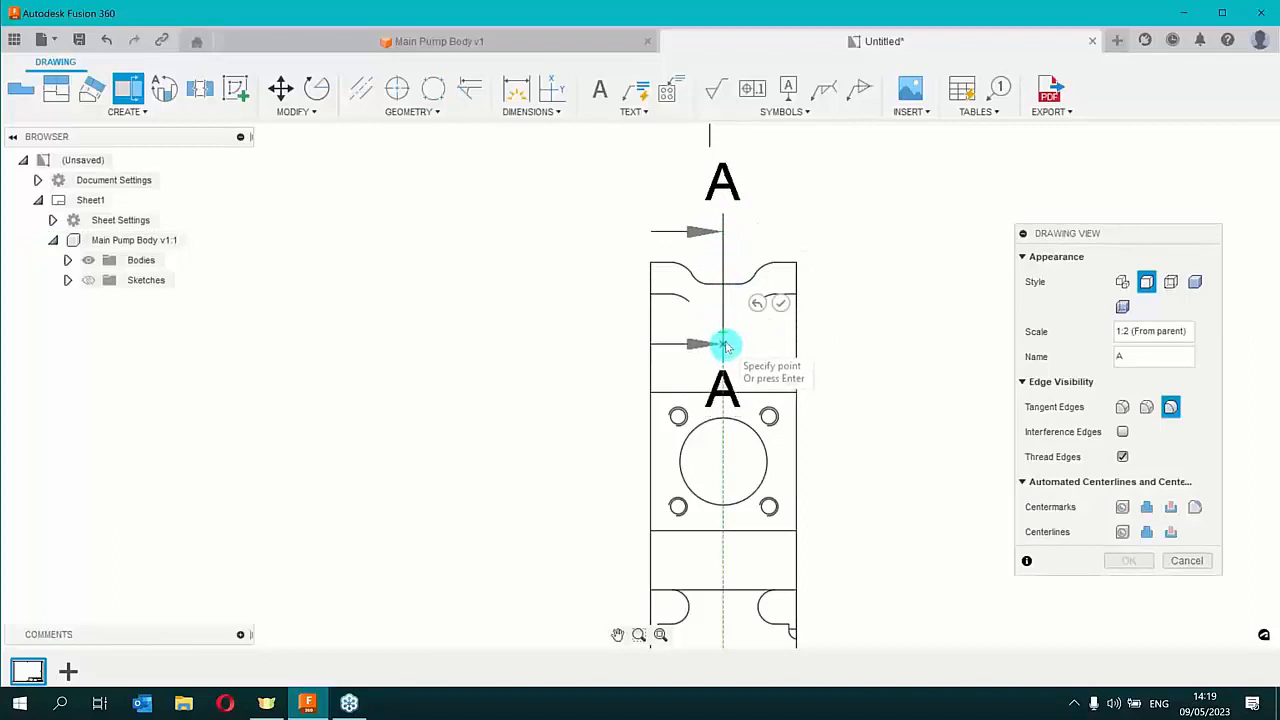
pyautogui.press('Escape')
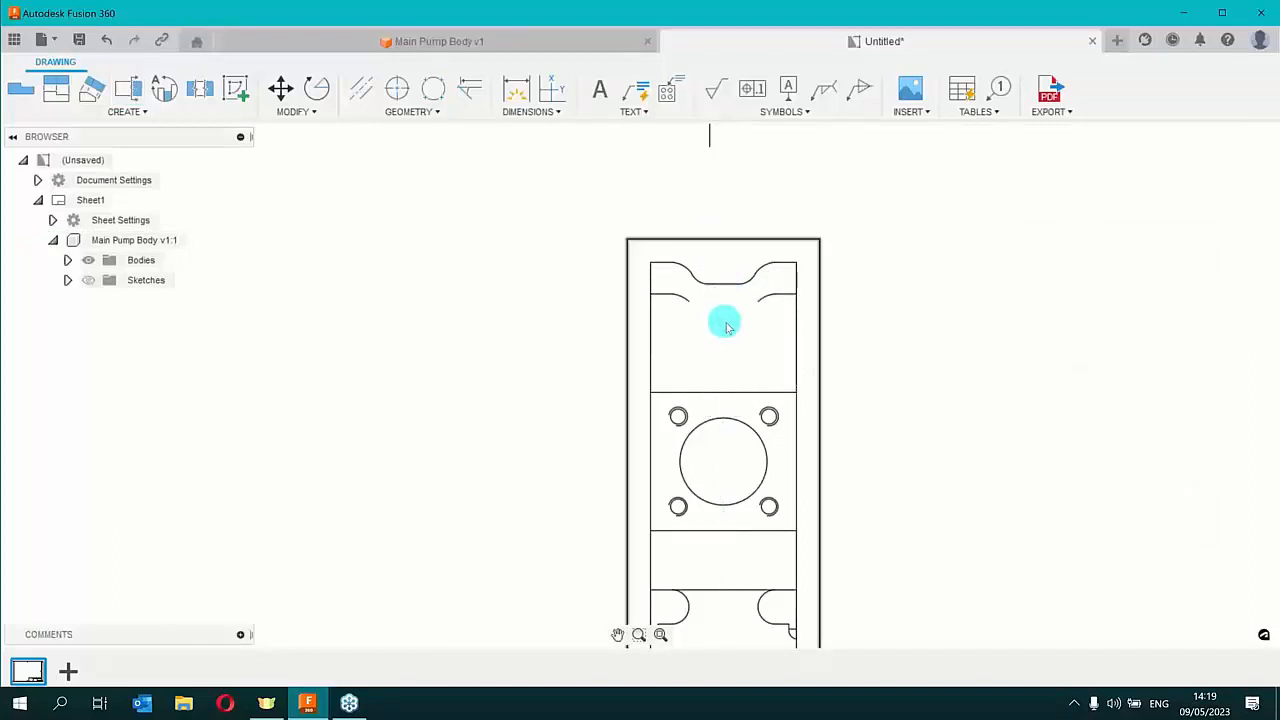
pyautogui.click(141, 101)
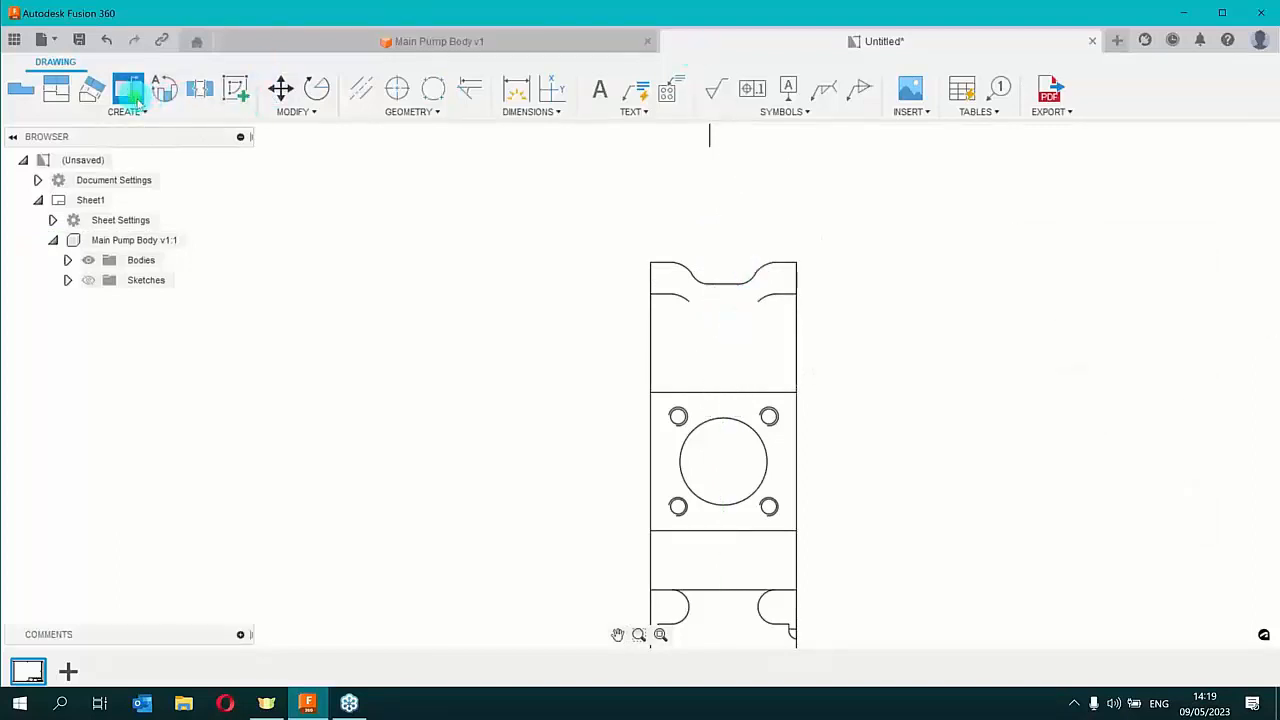
pyautogui.click(700, 258)
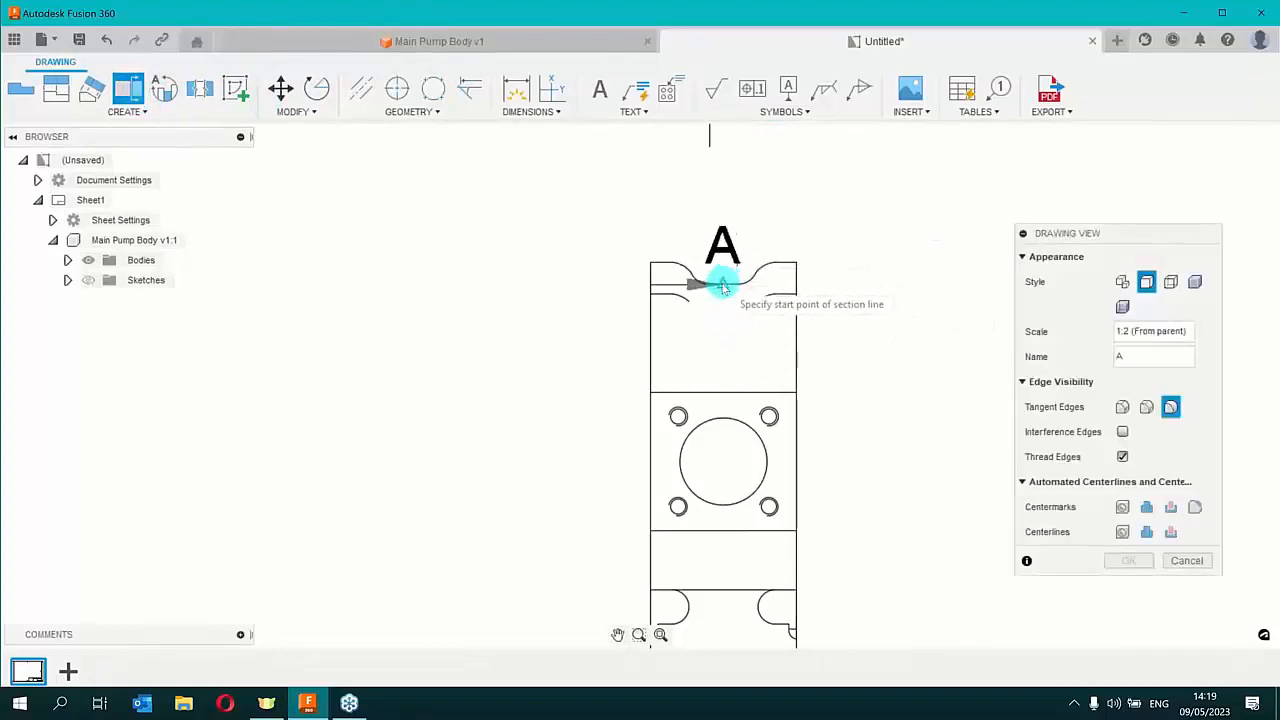
pyautogui.click(722, 288)
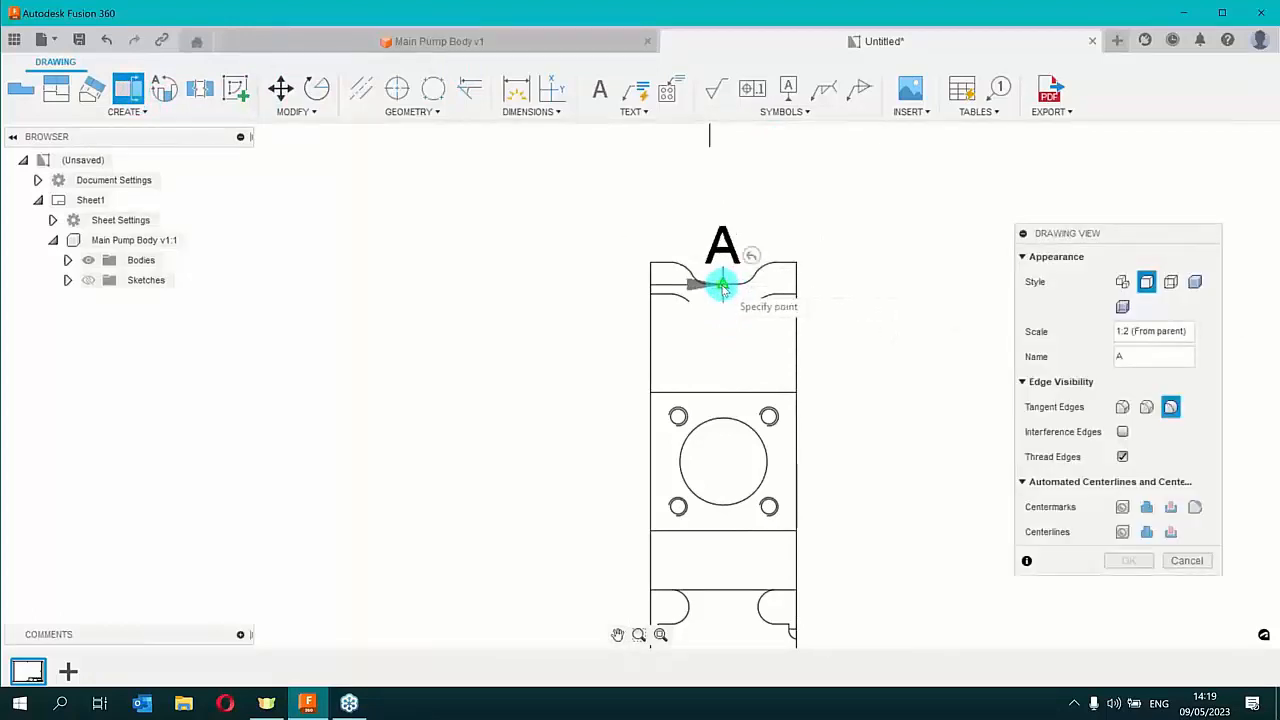
pyautogui.press('Escape')
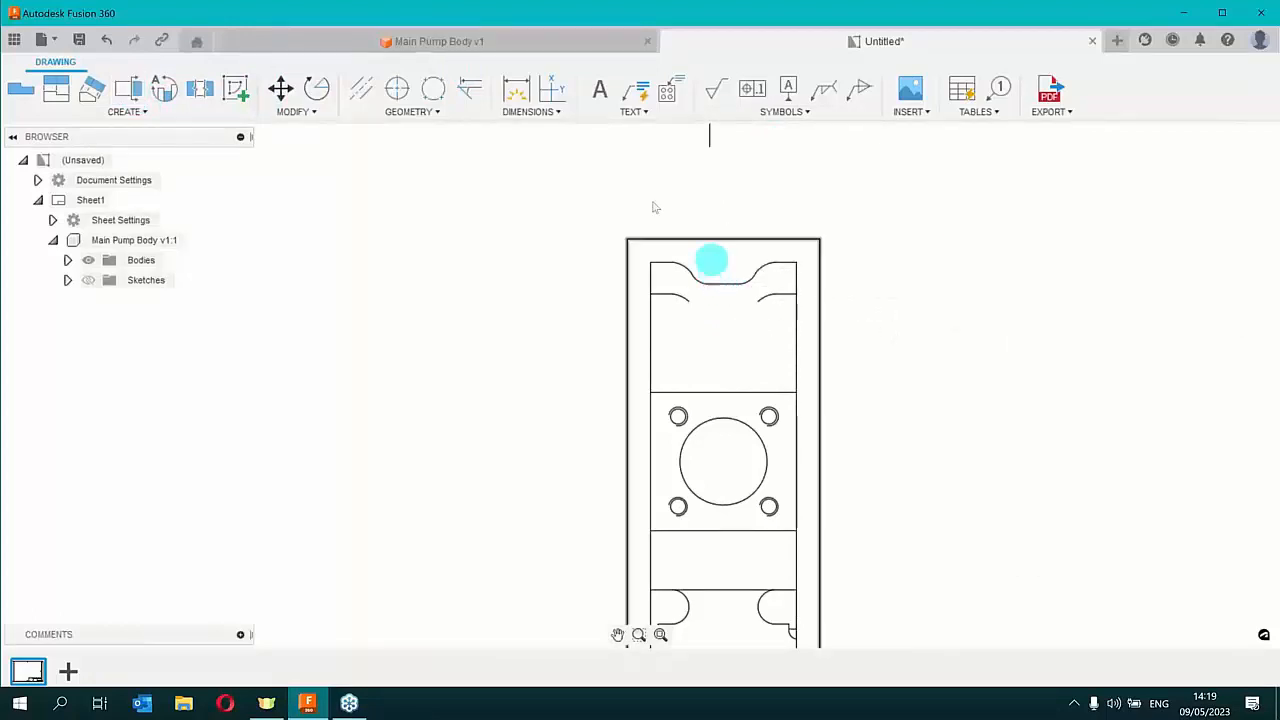
# Start a section view from the side view and define a vertical section line through its midpoints, extending slightly beyond the top and bottom edges
pyautogui.click(128, 89)
pyautogui.click(702, 260)
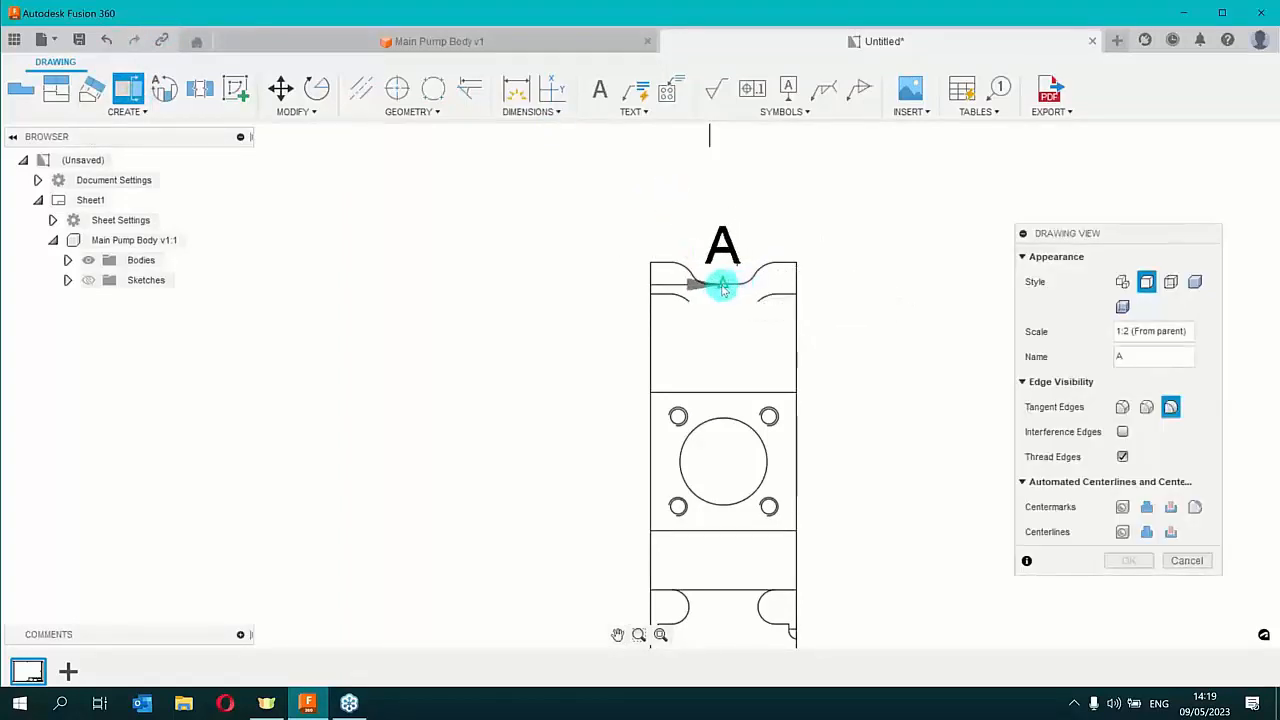
pyautogui.click(722, 232)
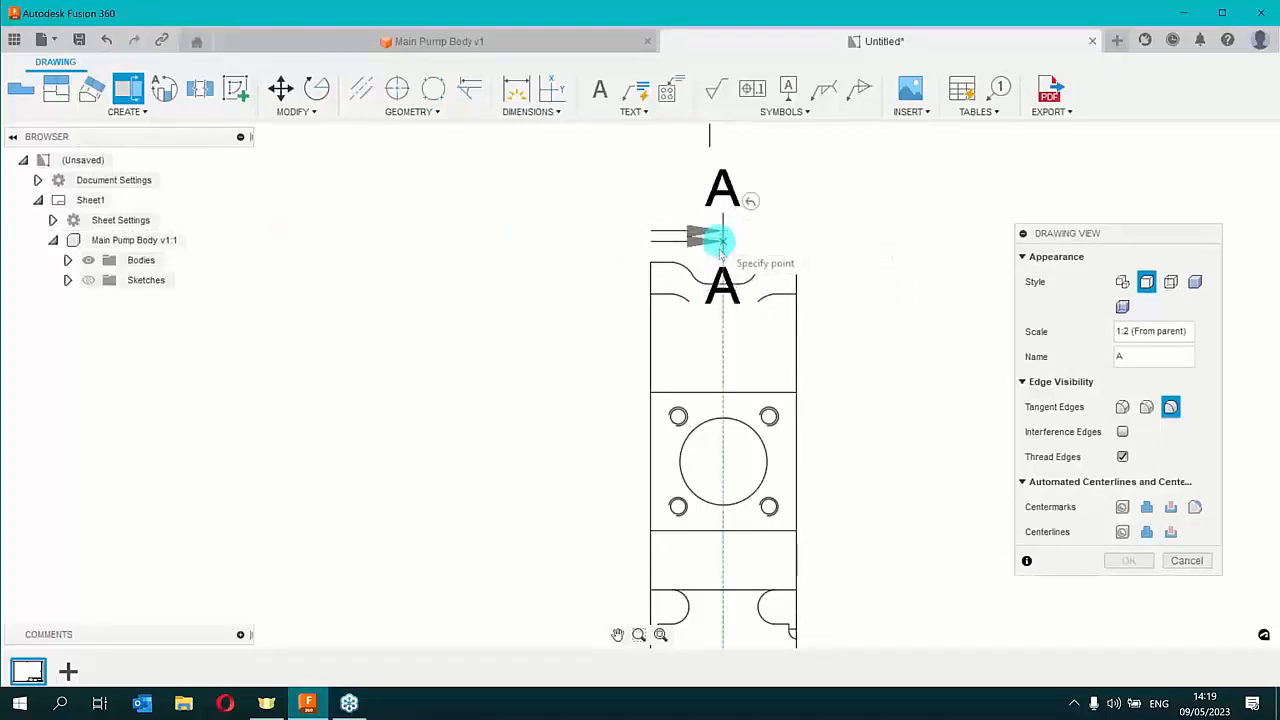
pyautogui.scroll(-1, 728, 405)
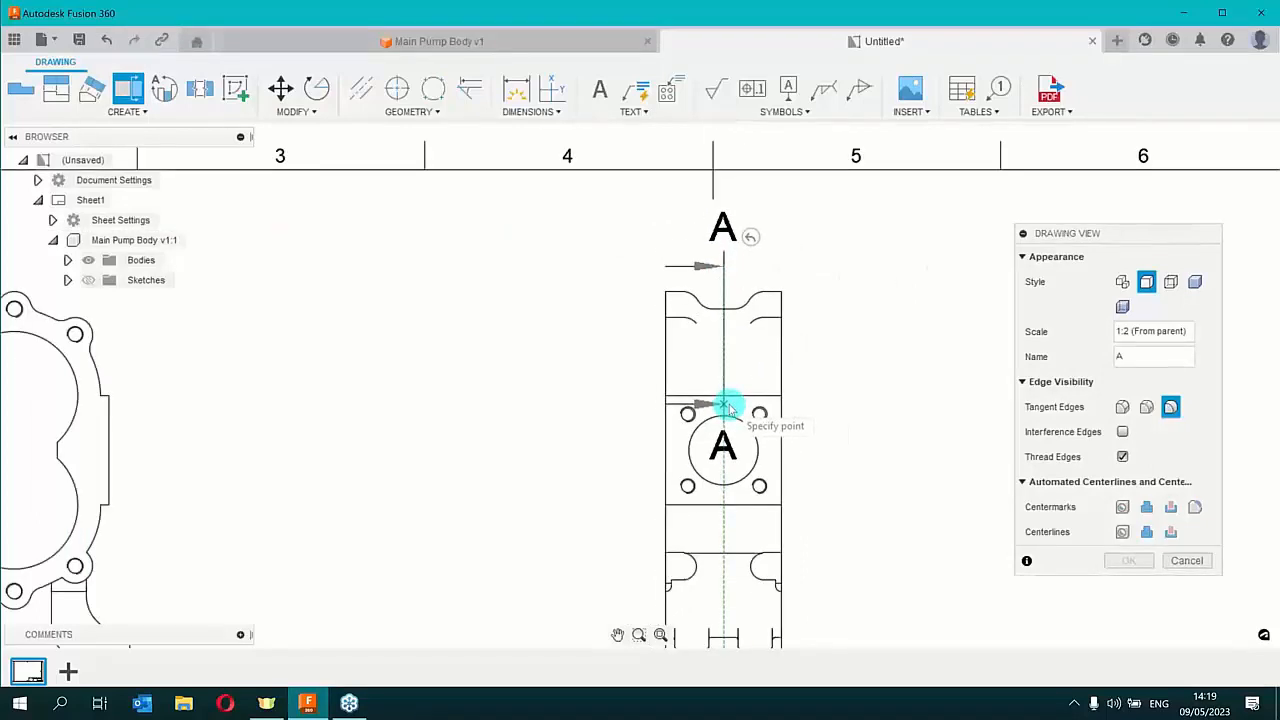
pyautogui.scroll(-1, 728, 410)
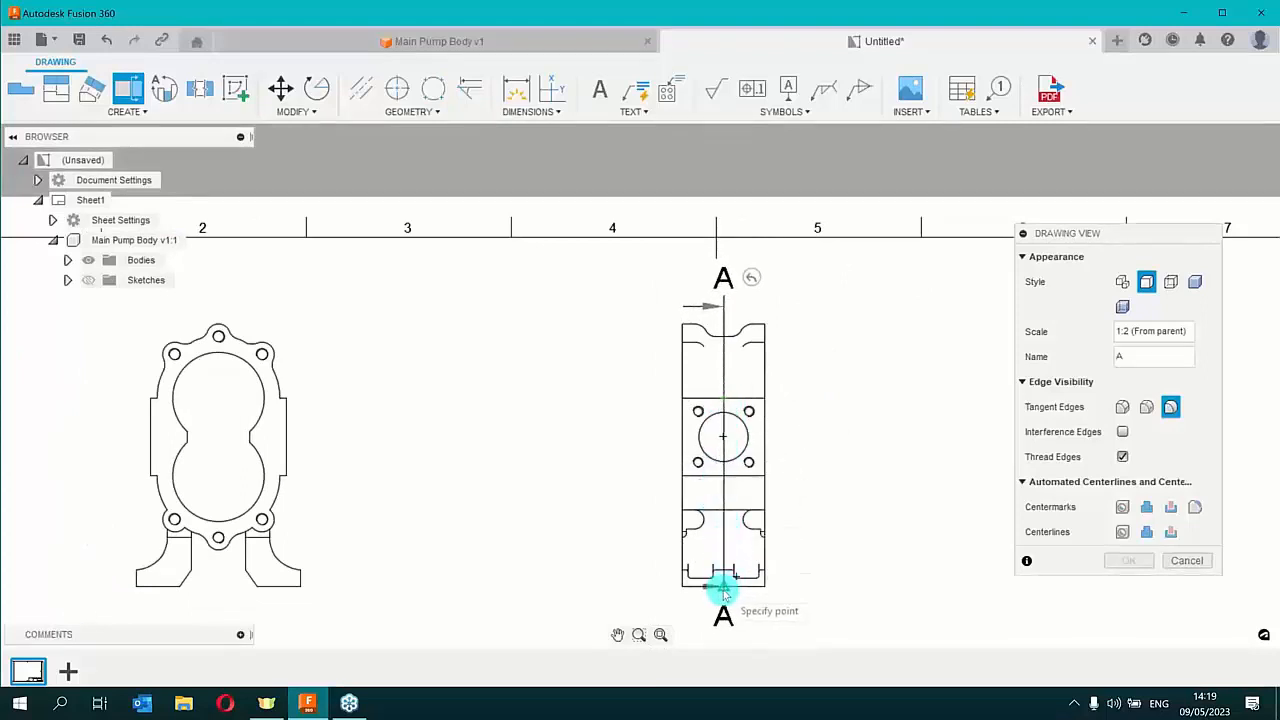
pyautogui.scroll(3, 722, 593)
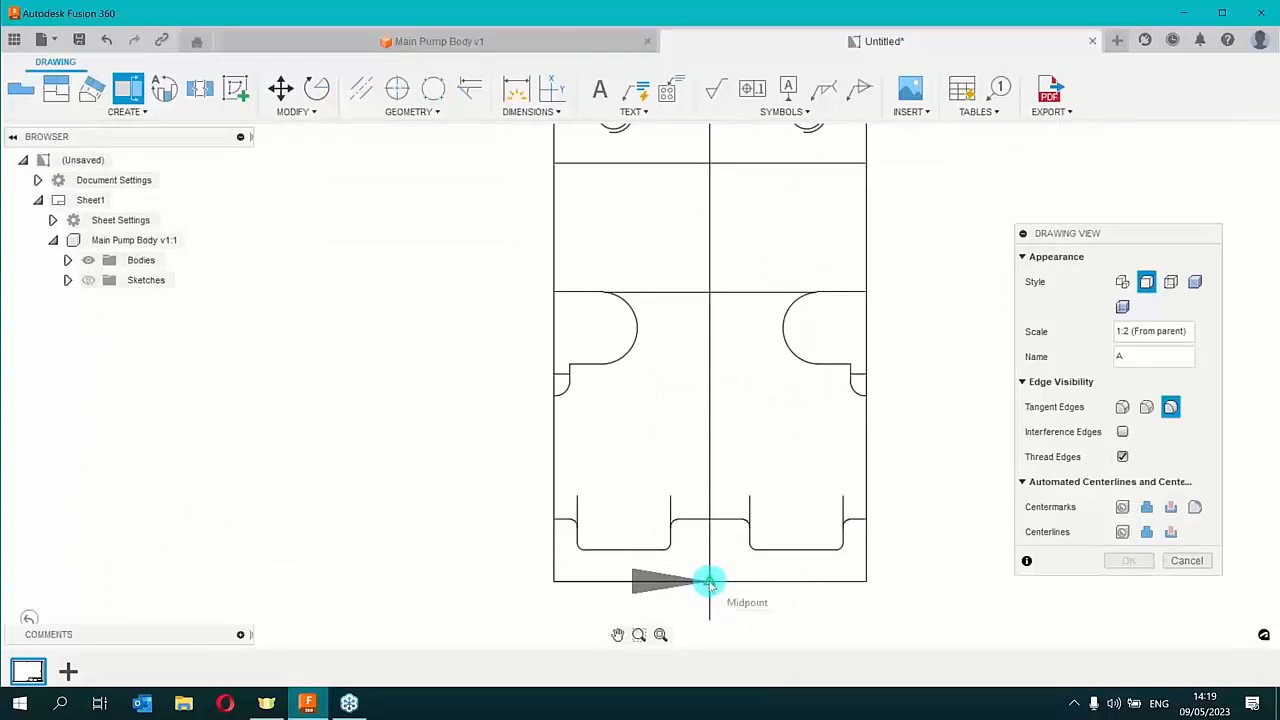
pyautogui.click(709, 581)
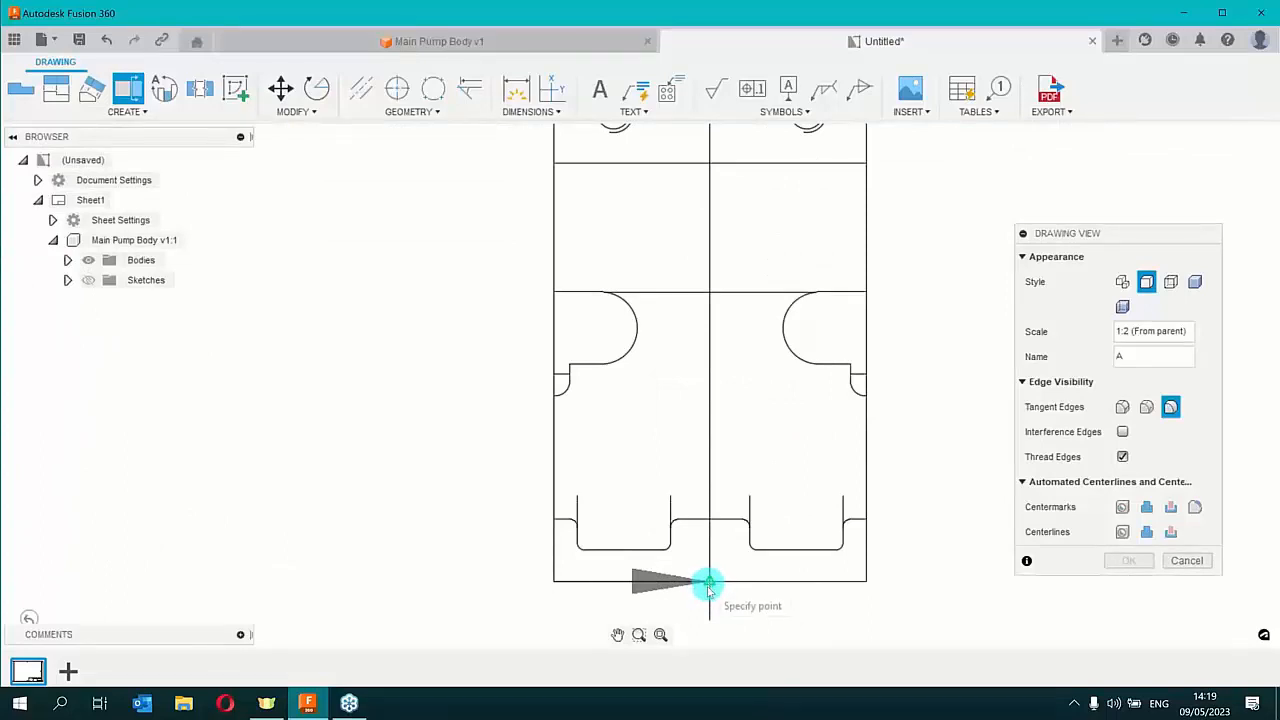
pyautogui.click(709, 641)
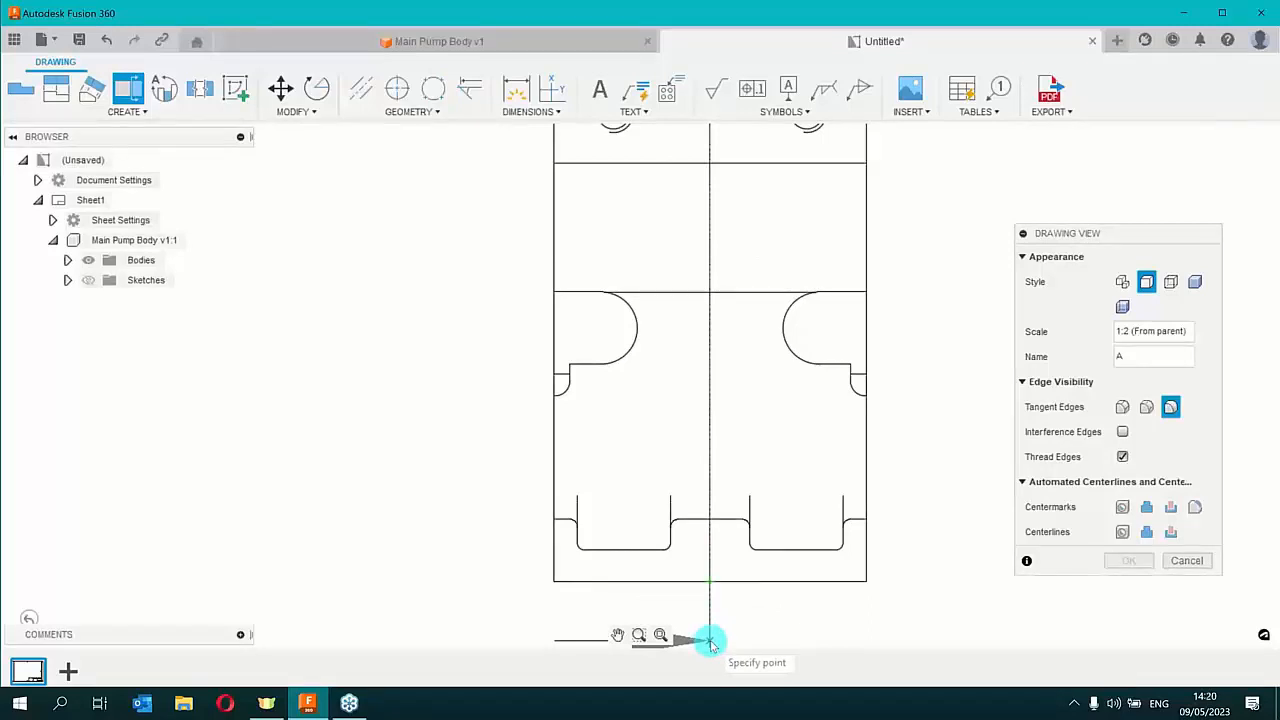
pyautogui.click(709, 641)
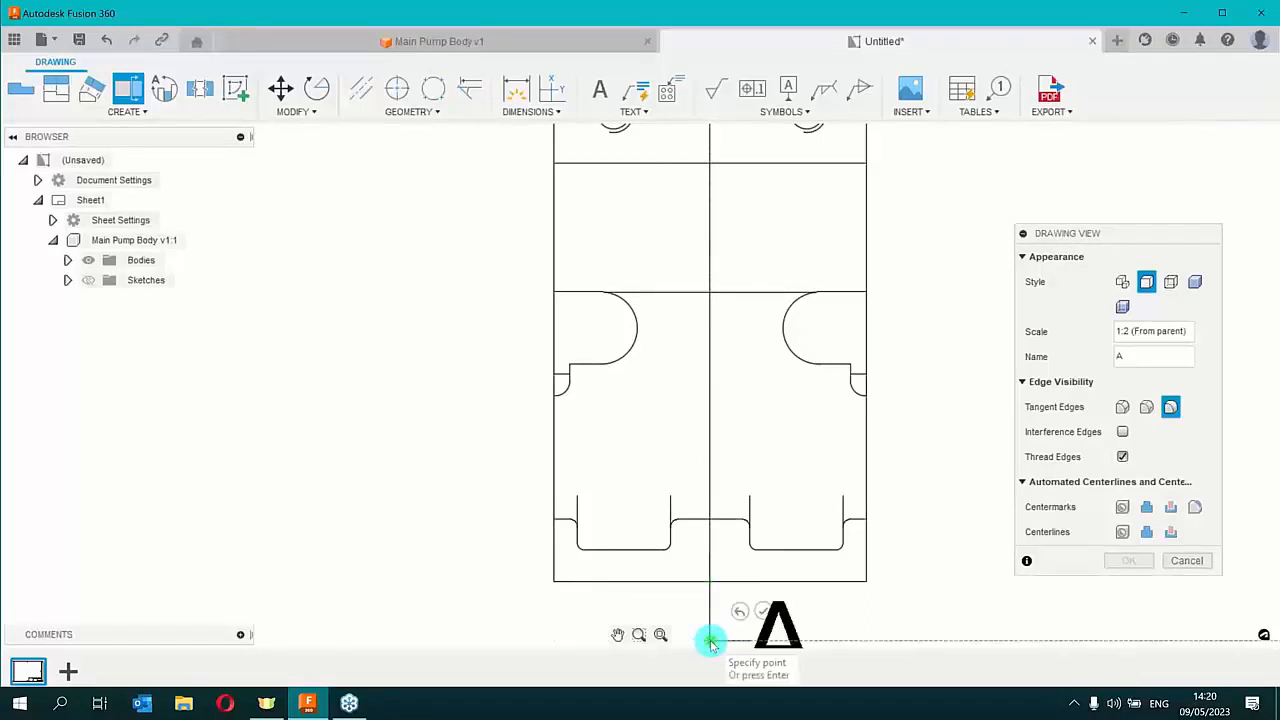
pyautogui.scroll(-2, 707, 621)
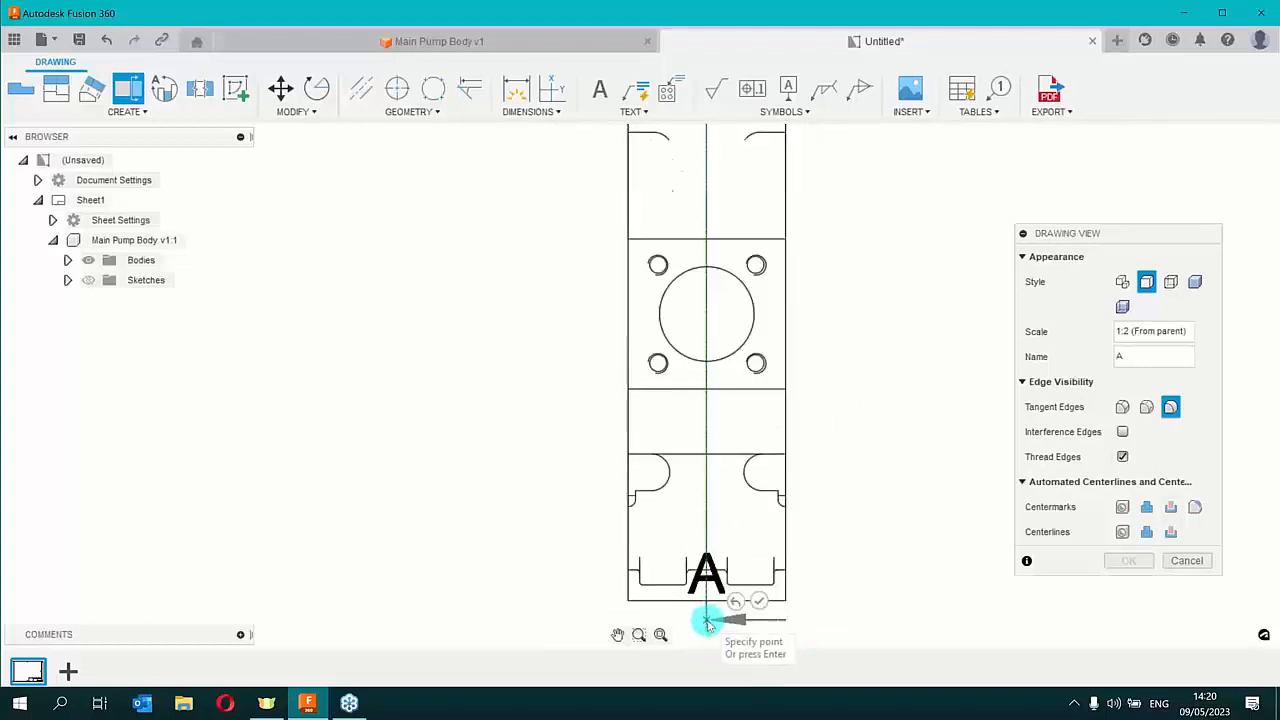
pyautogui.scroll(-2, 707, 621)
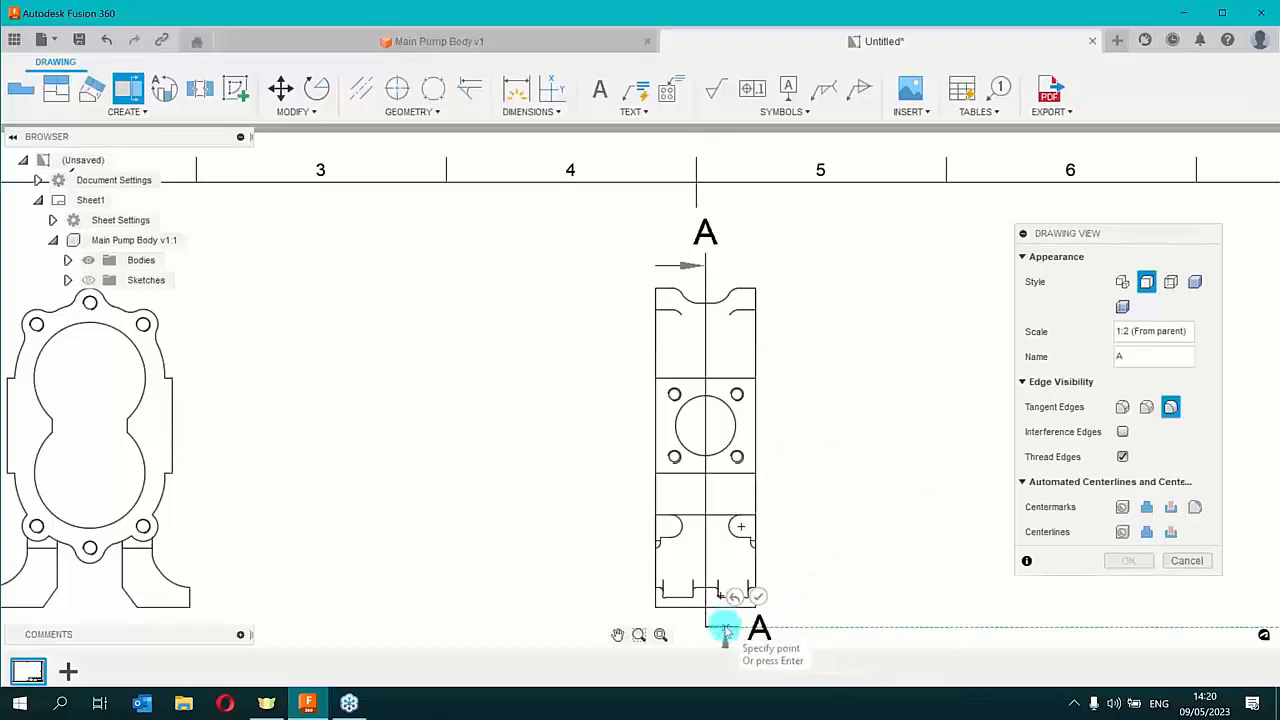
pyautogui.click(757, 597)
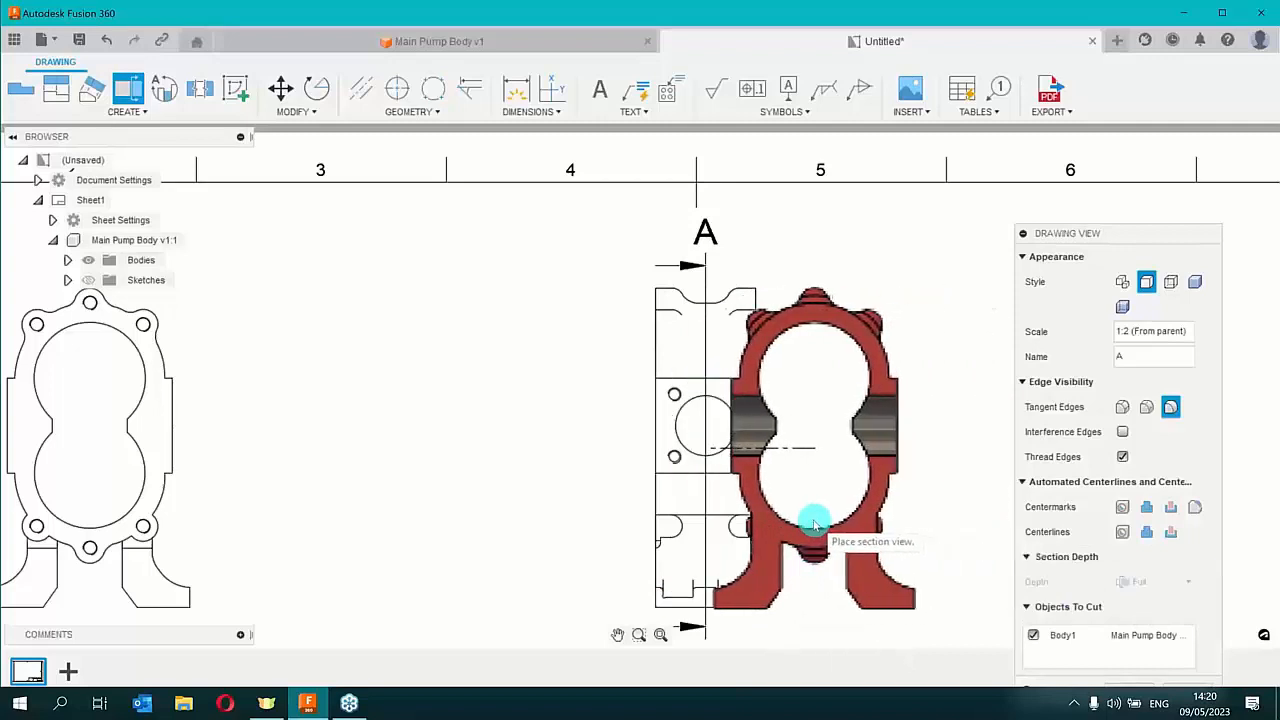
# Place section view A horizontally aligned to the right of the side view, keeping the section depth at Full
pyautogui.scroll(-3, 823, 523)
pyautogui.moveTo(930, 499); pyautogui.dragTo(650, 478, button='middle')
pyautogui.scroll(-1, 650, 478)
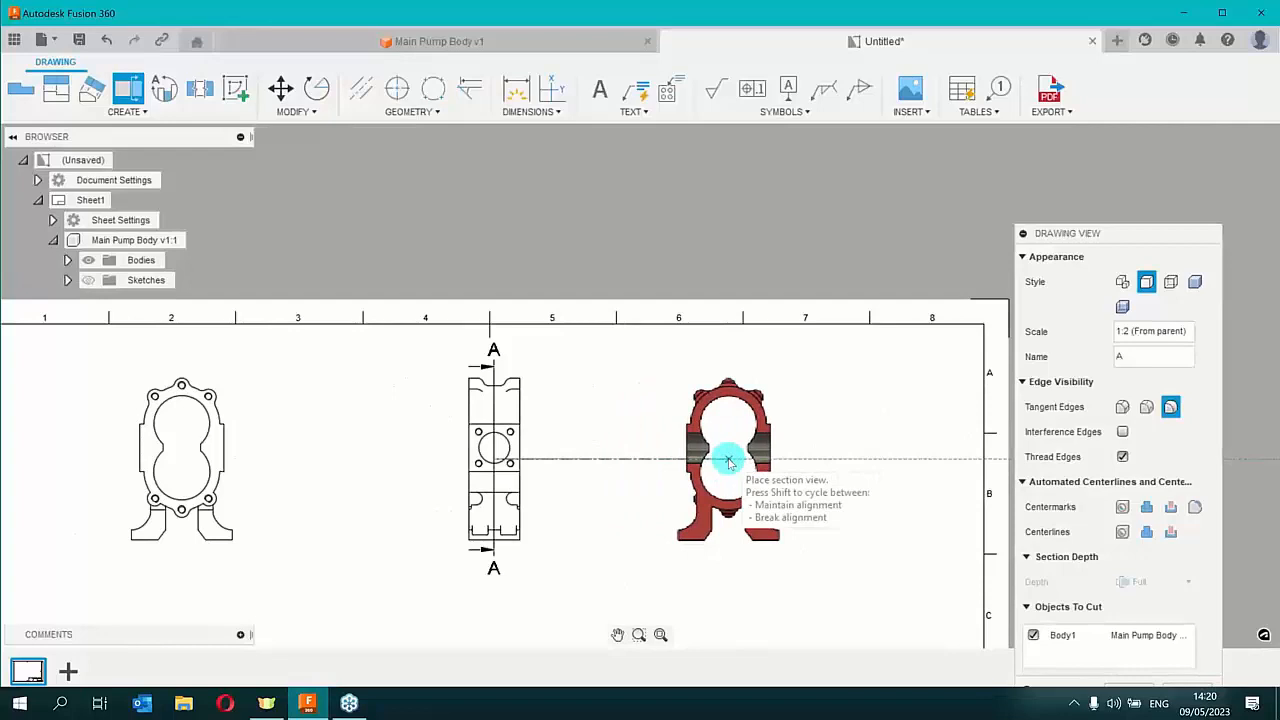
pyautogui.click(729, 462)
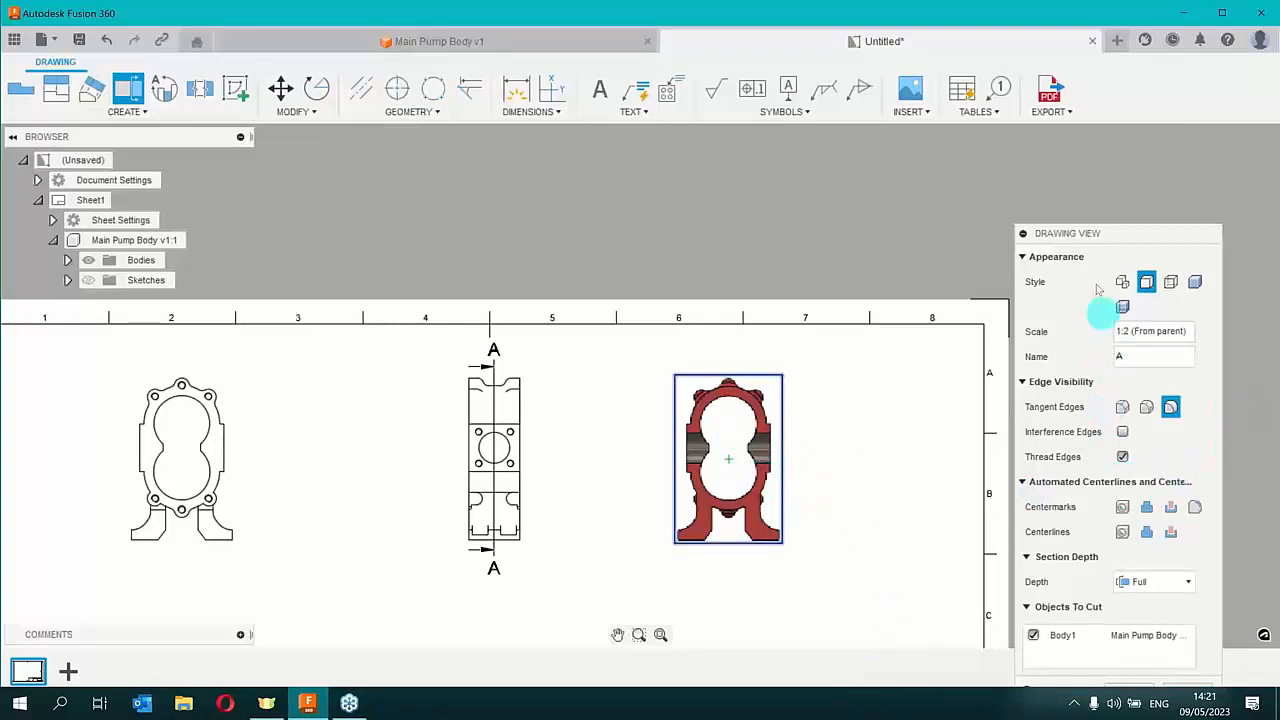
pyautogui.moveTo(1095, 248)
pyautogui.mouseDown()
pyautogui.moveTo(1114, 206)
pyautogui.moveTo(1117, 132)
pyautogui.moveTo(1102, 149)
pyautogui.mouseUp()
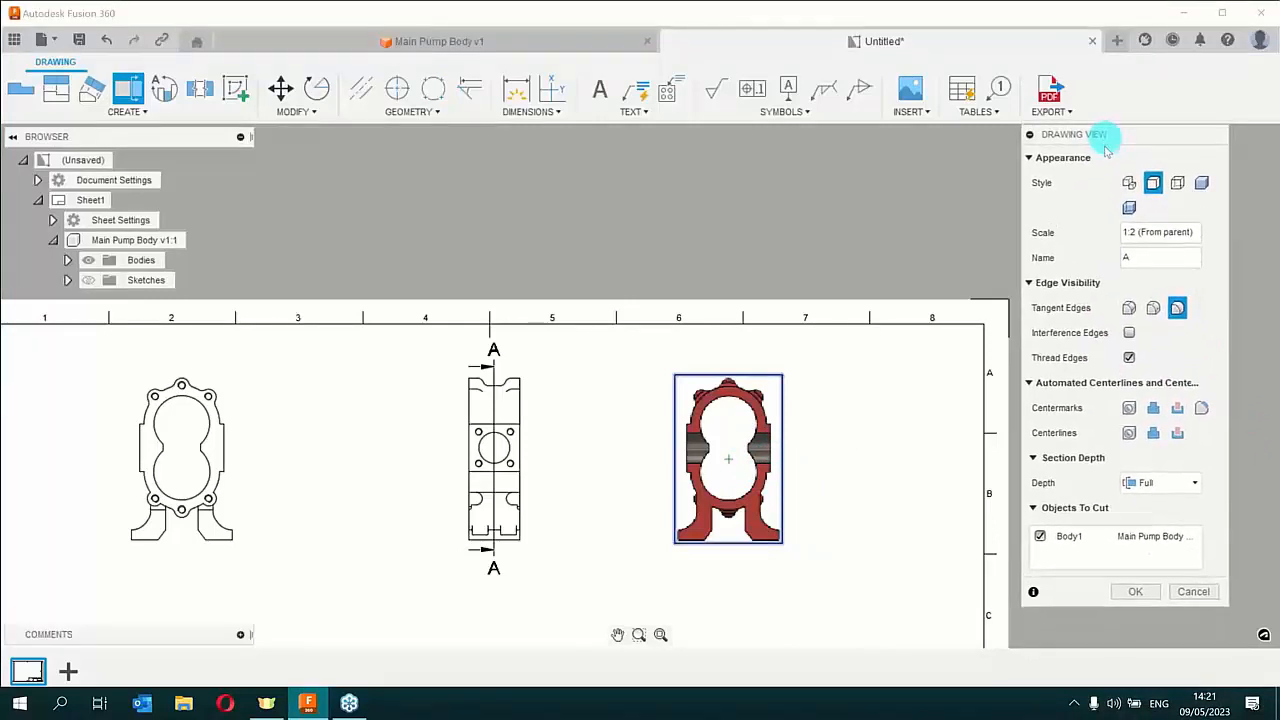
pyautogui.click(1167, 486)
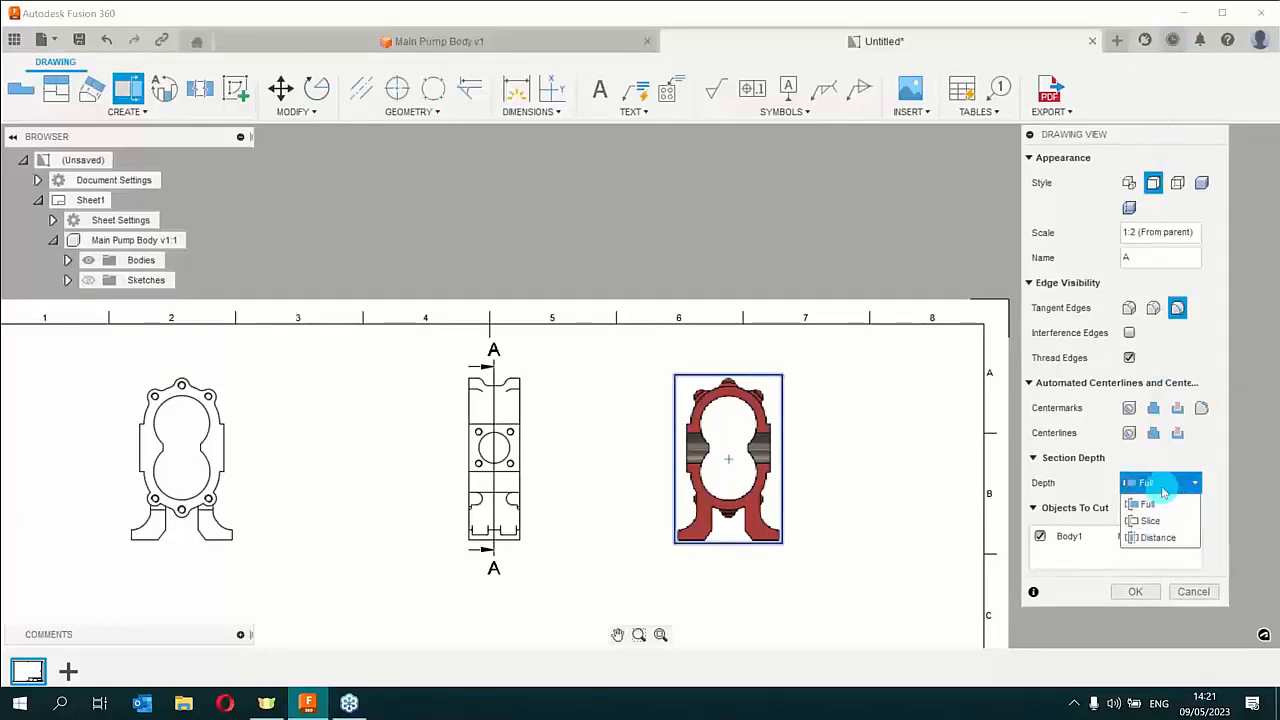
pyautogui.click(1163, 490)
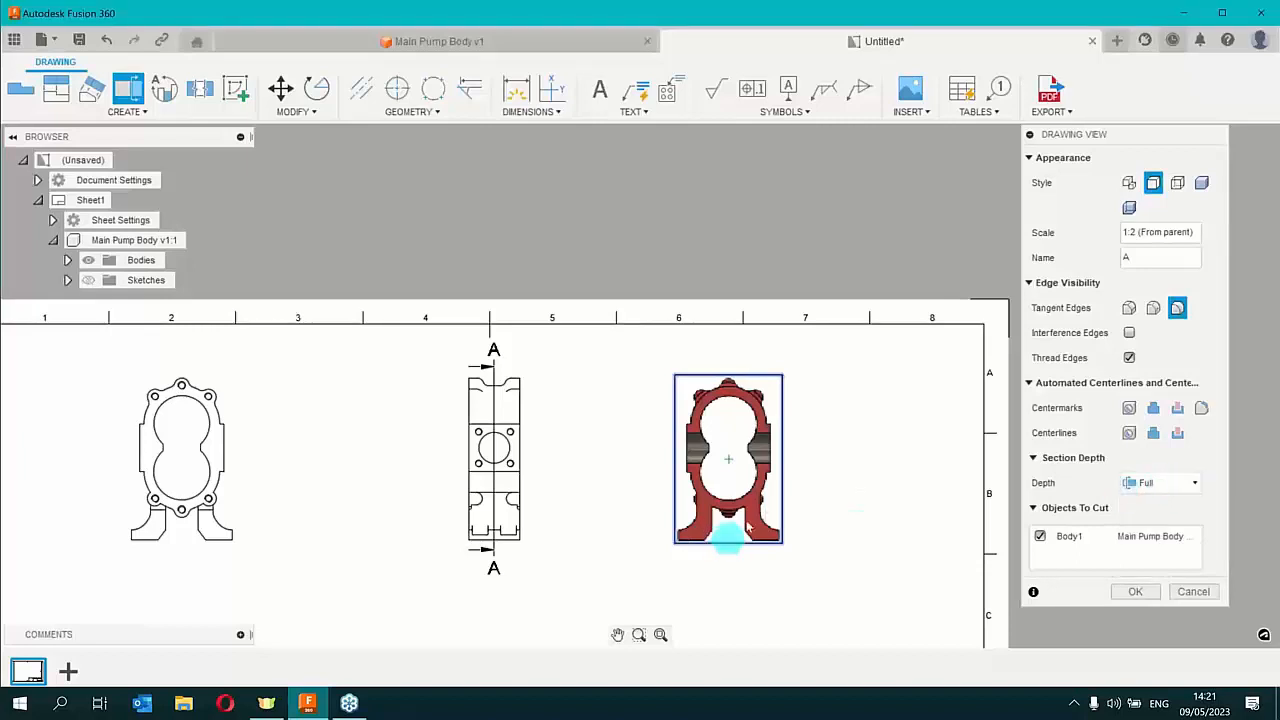
pyautogui.click(1135, 593)
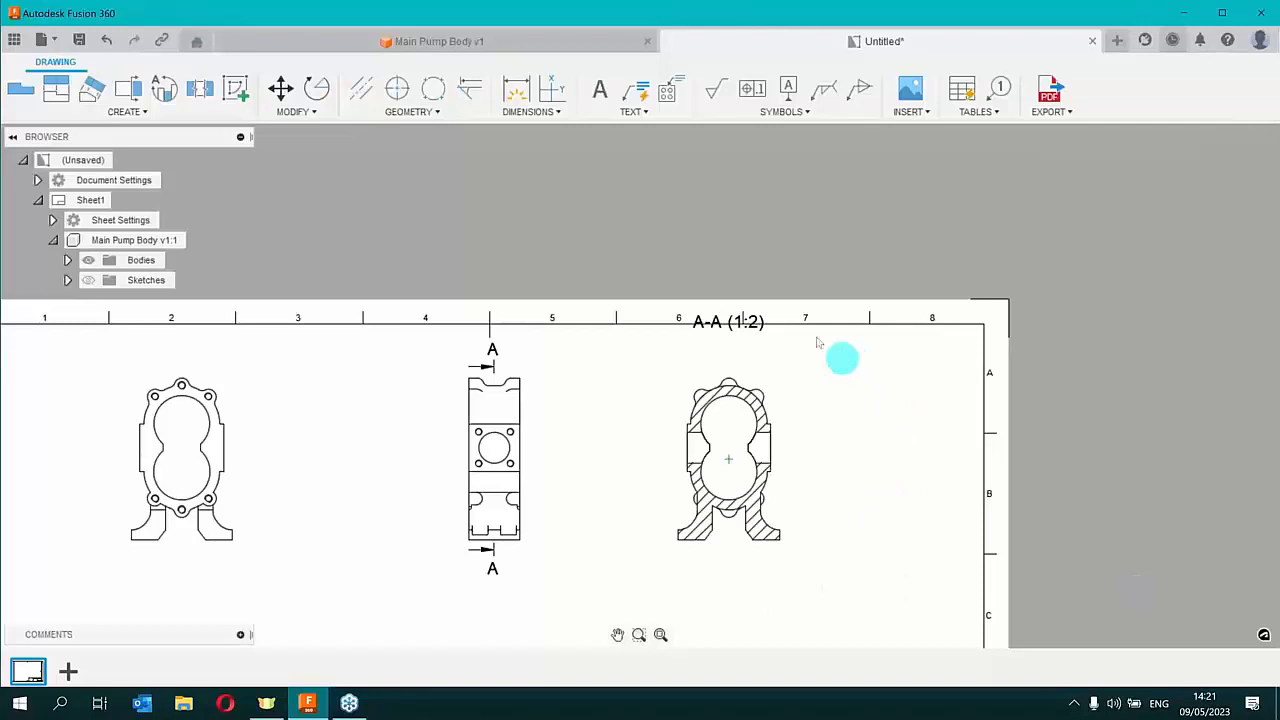
# Move the A-A (1:2) label down inside the sheet border, just above the section view
pyautogui.click(716, 320)
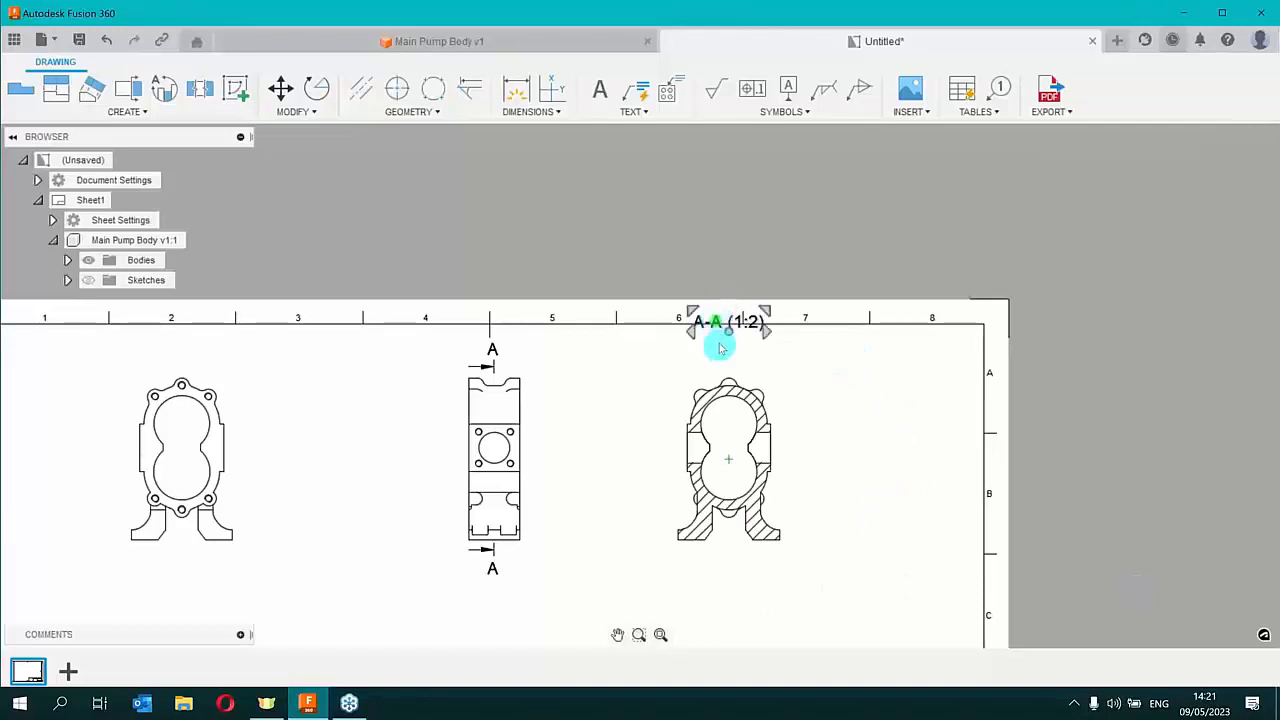
pyautogui.moveTo(731, 334); pyautogui.dragTo(731, 372)
pyautogui.click(915, 435)
# Review the section hatch's pattern options, scale factor and angle, and close the settings without changes
pyautogui.scroll(-1, 913, 432)
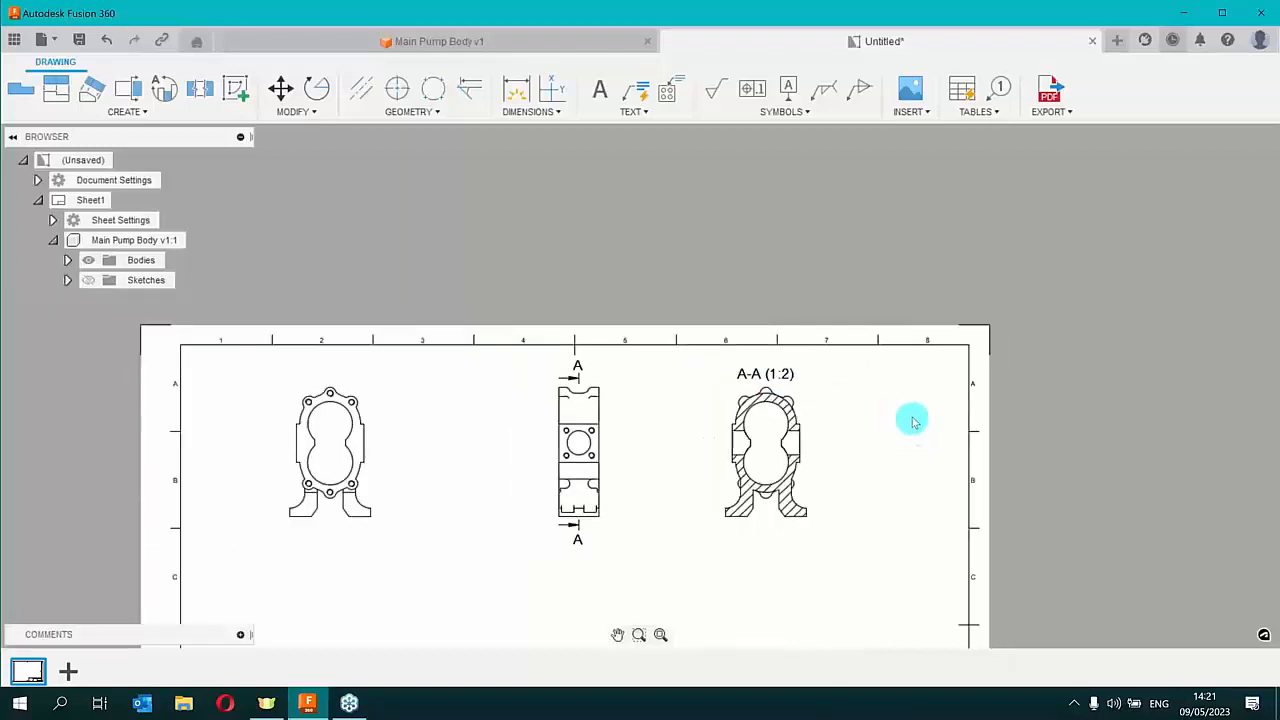
pyautogui.moveTo(851, 397)
pyautogui.mouseDown(button='middle')
pyautogui.moveTo(986, 329)
pyautogui.moveTo(1077, 258)
pyautogui.mouseUp(button='middle')
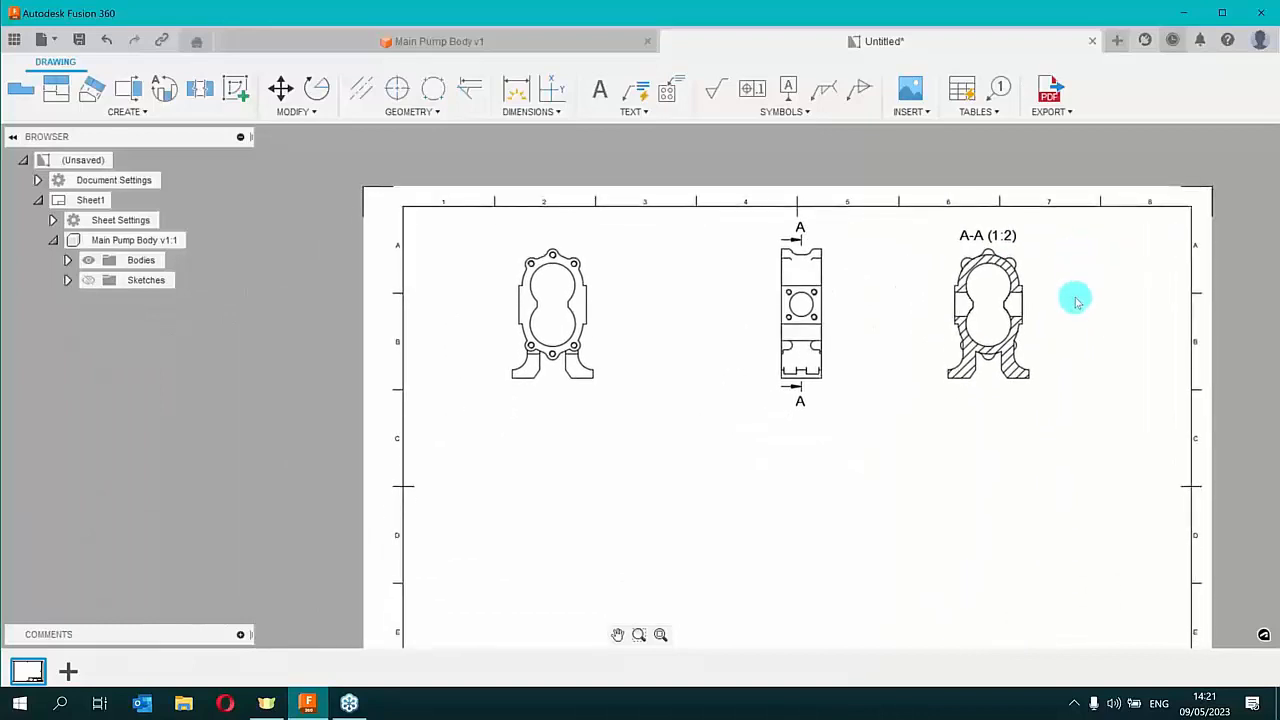
pyautogui.scroll(4, 1085, 277)
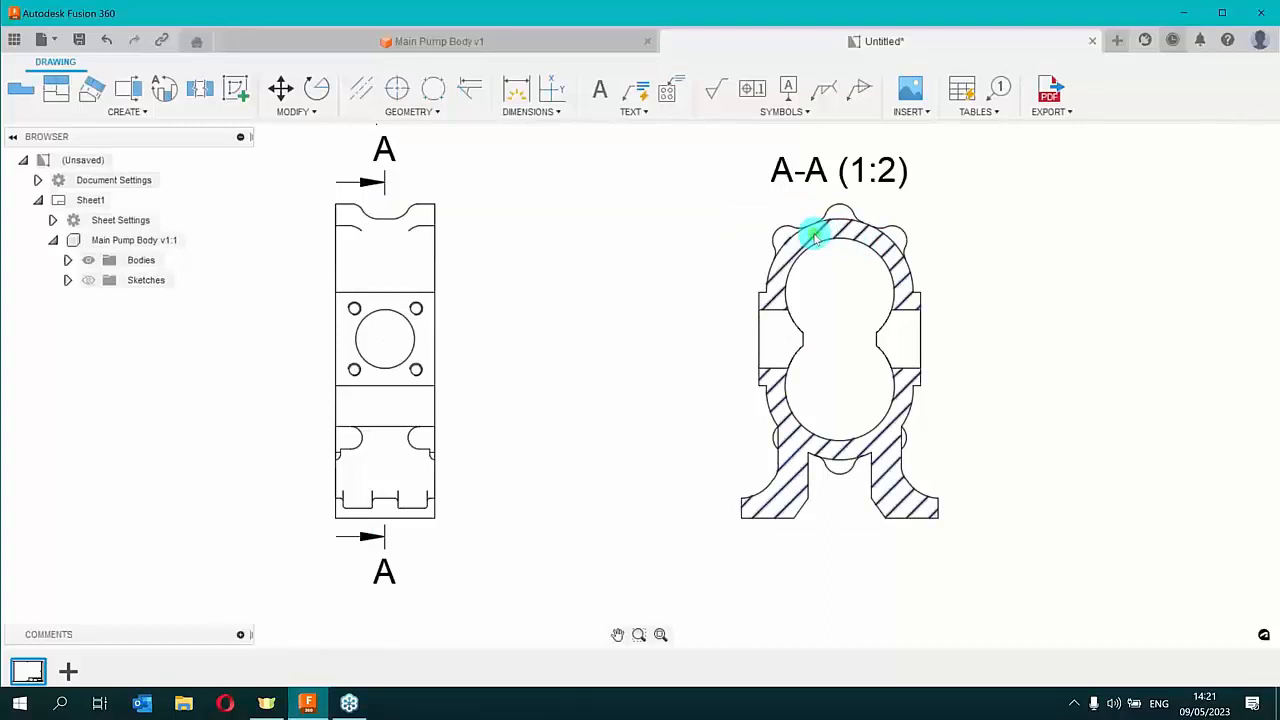
pyautogui.doubleClick(815, 236)
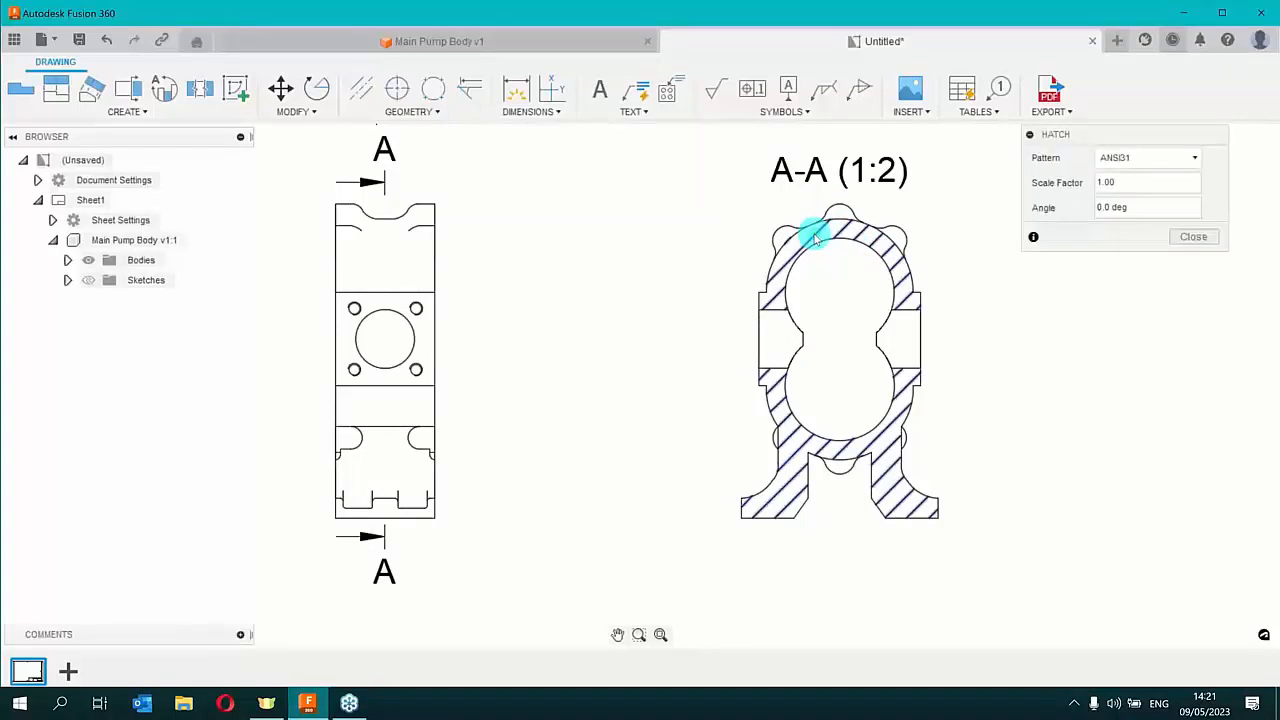
pyautogui.click(1196, 237)
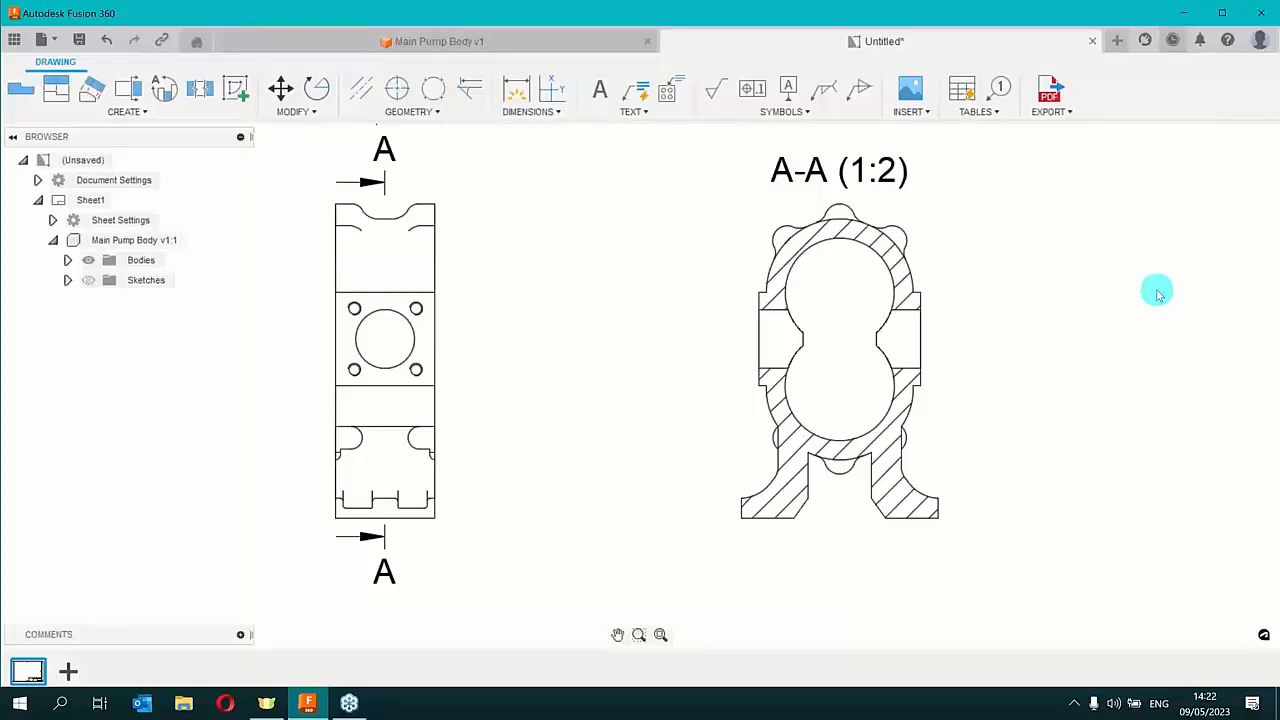
pyautogui.doubleClick(818, 232)
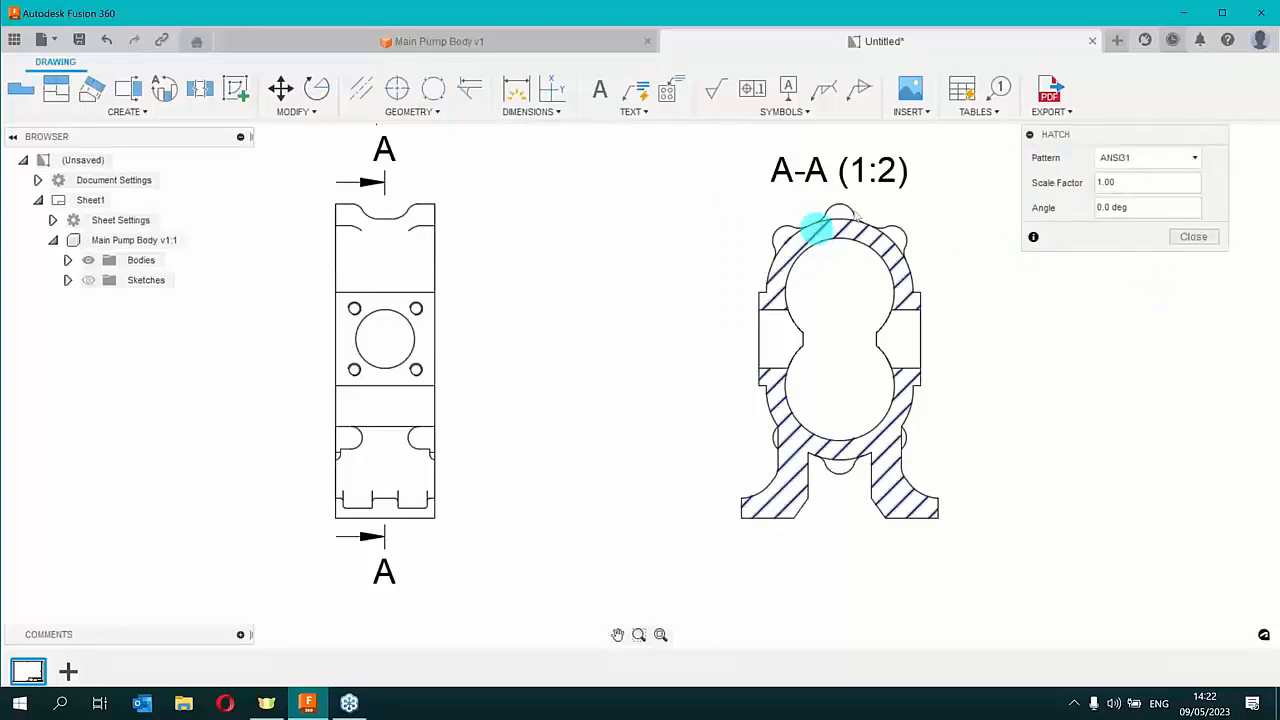
pyautogui.click(1167, 159)
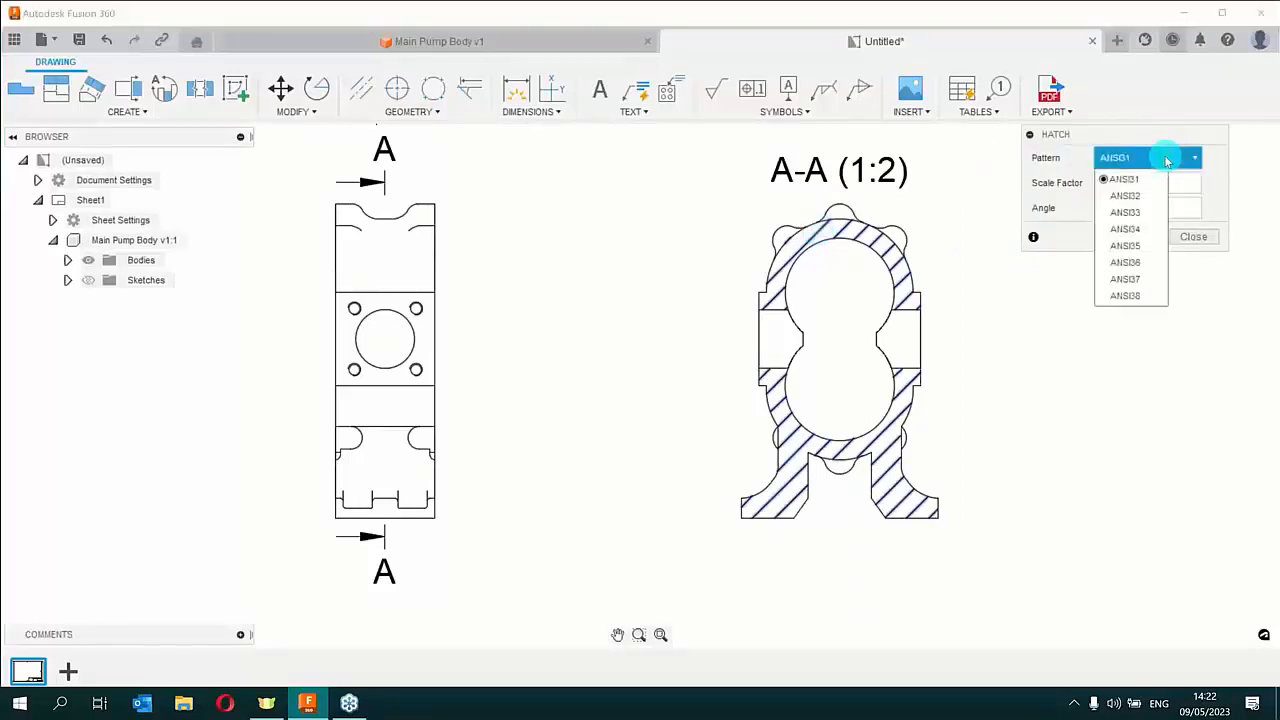
pyautogui.click(1167, 159)
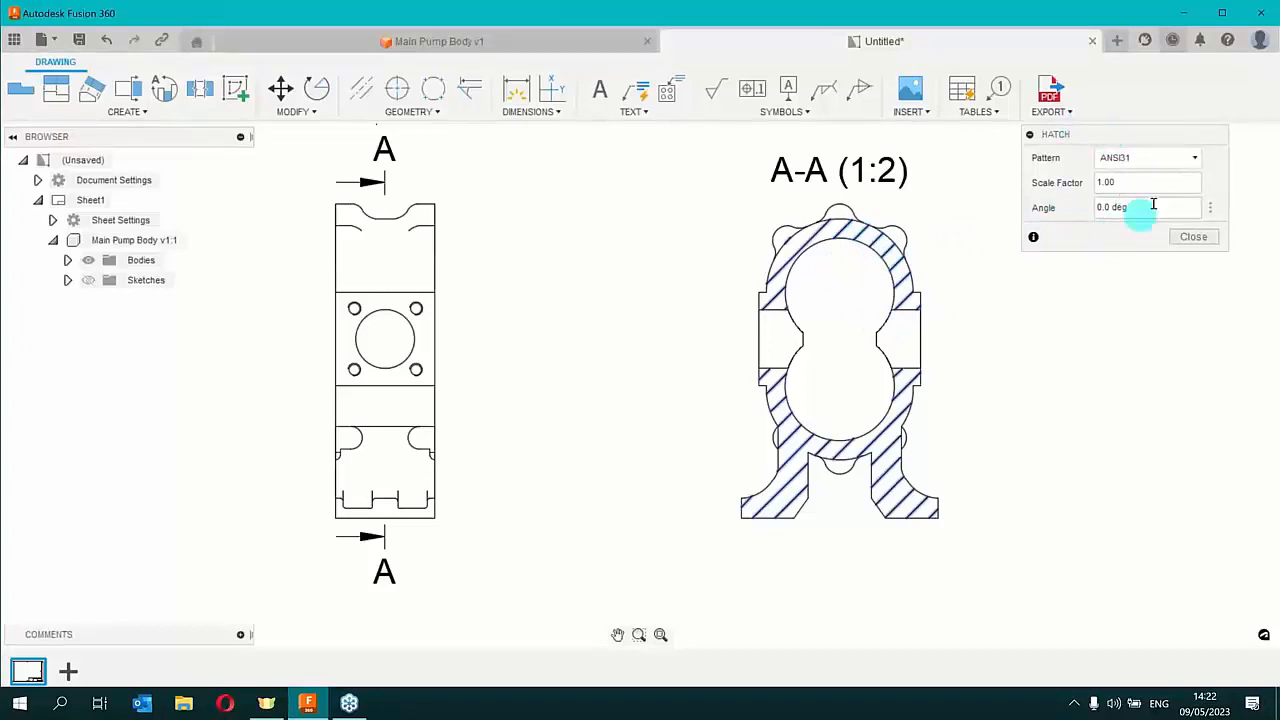
pyautogui.click(1192, 237)
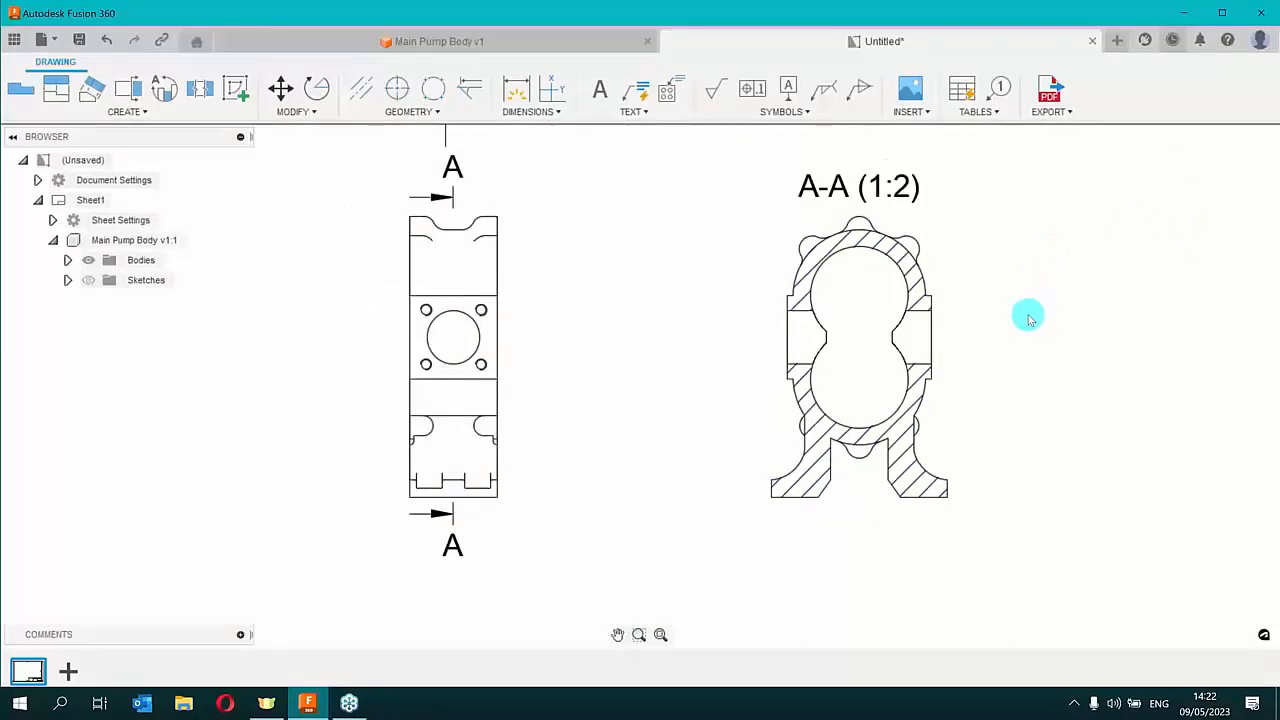
# Start a section view from the front view and define a horizontal section line across the top of the left leg, extending slightly past both sides
pyautogui.scroll(-3, 1030, 318)
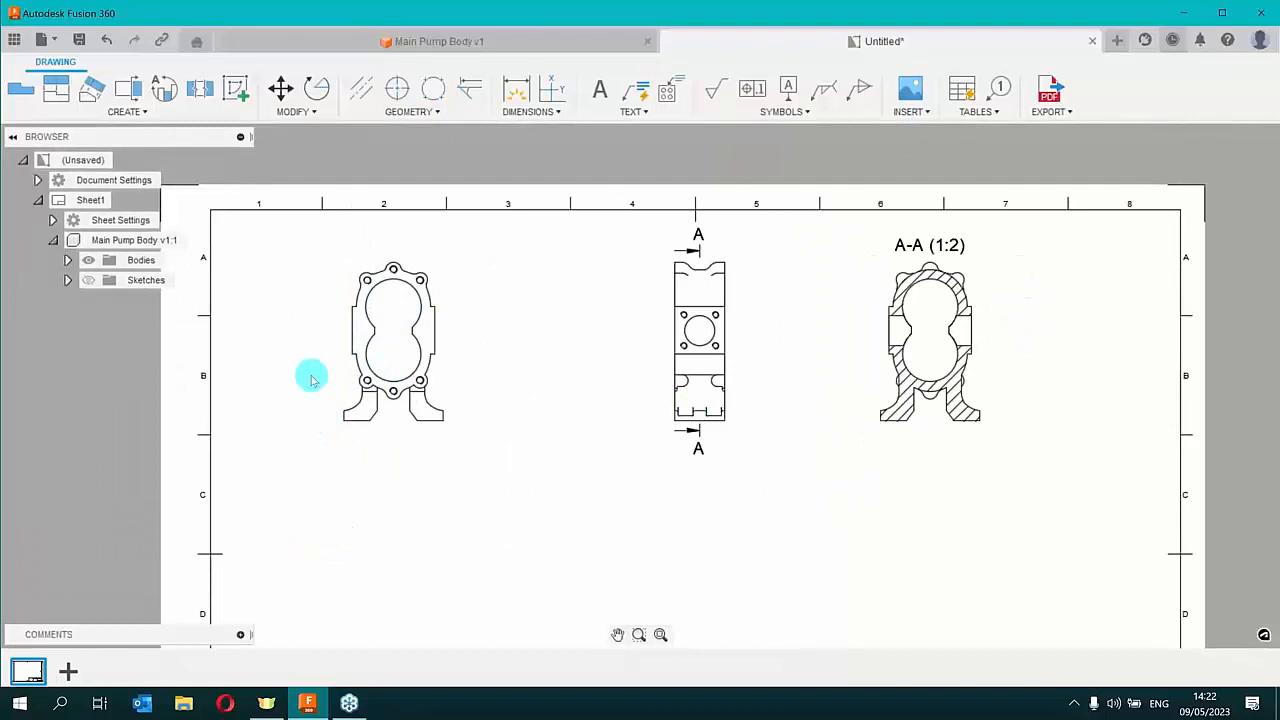
pyautogui.scroll(5, 311, 378)
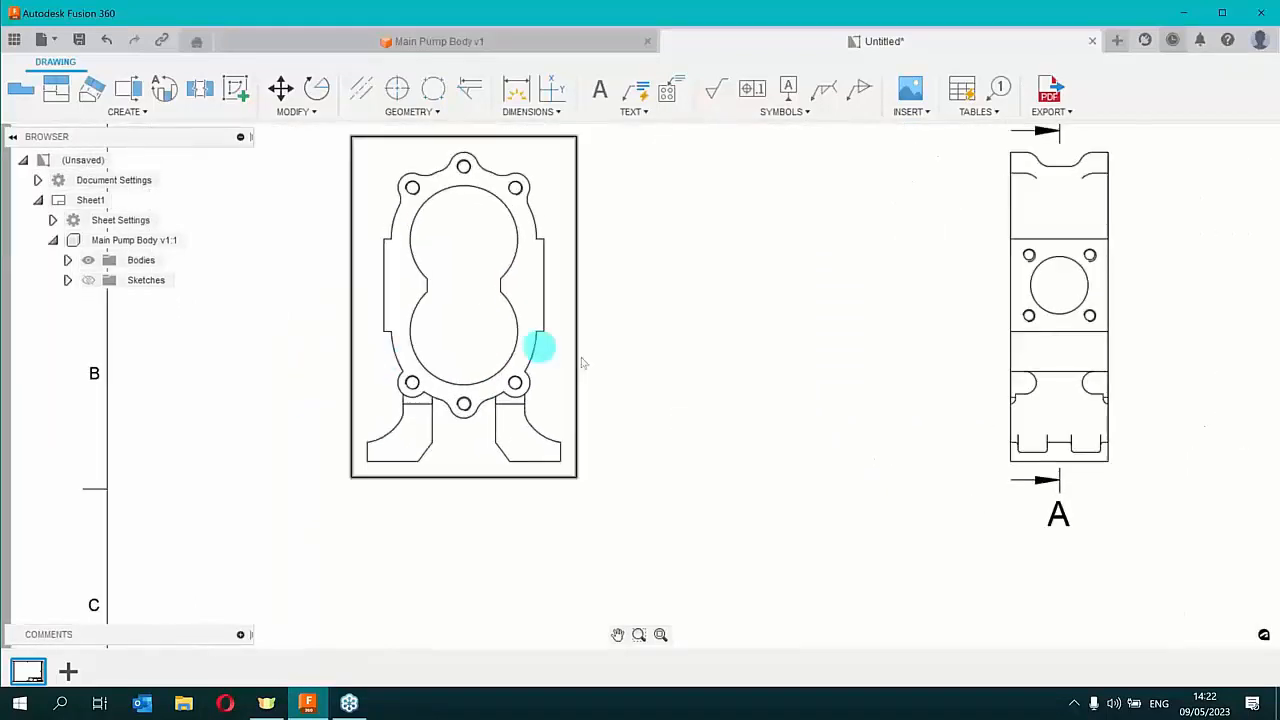
pyautogui.moveTo(625, 378); pyautogui.dragTo(735, 372, button='middle')
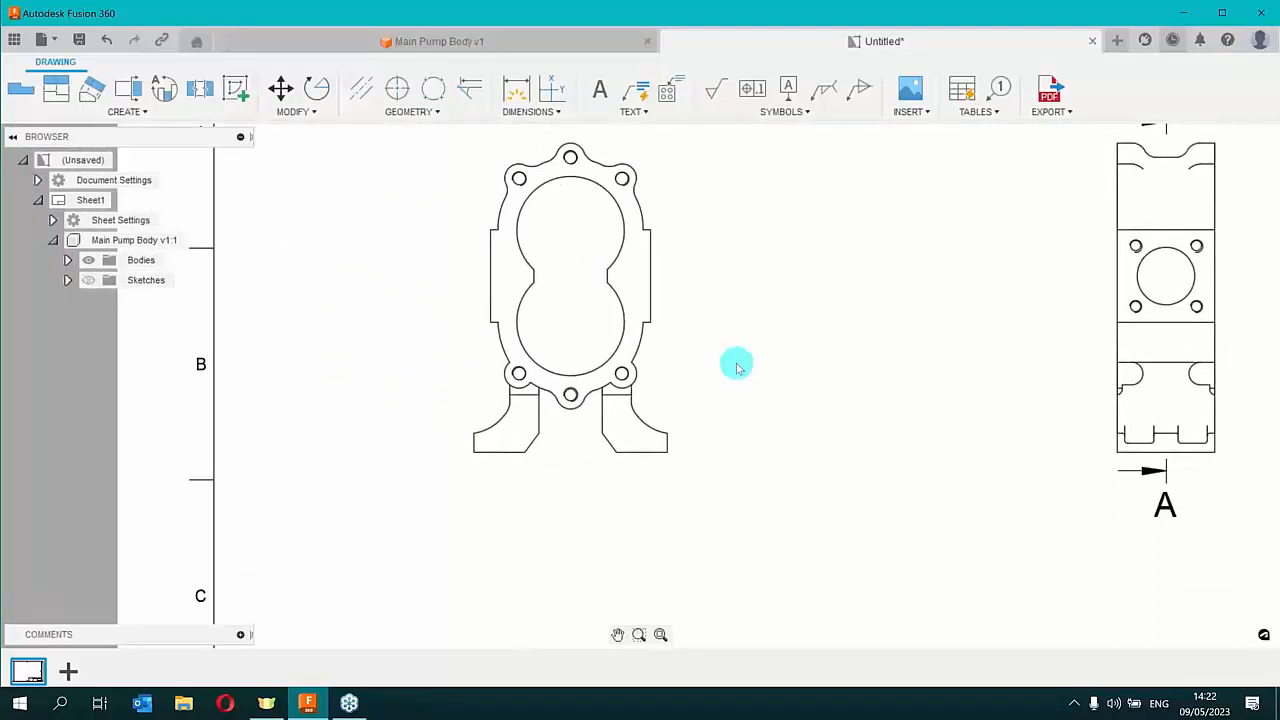
pyautogui.scroll(2, 464, 420)
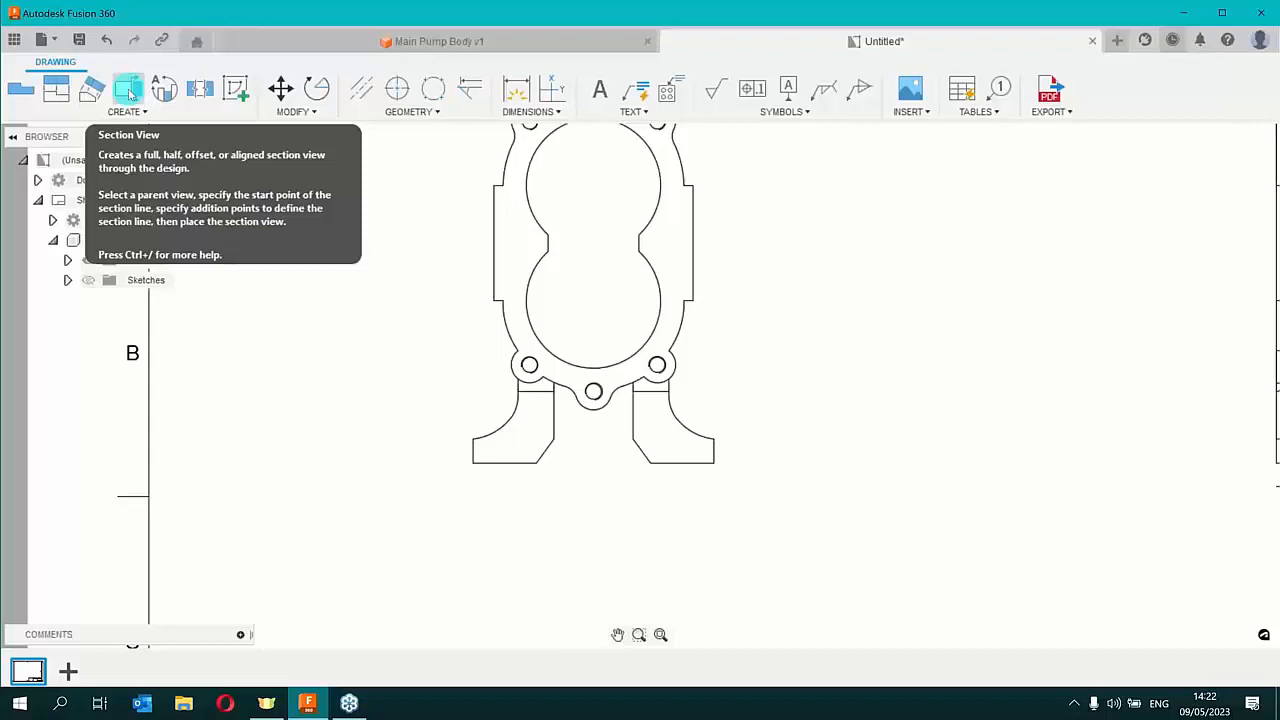
pyautogui.click(130, 93)
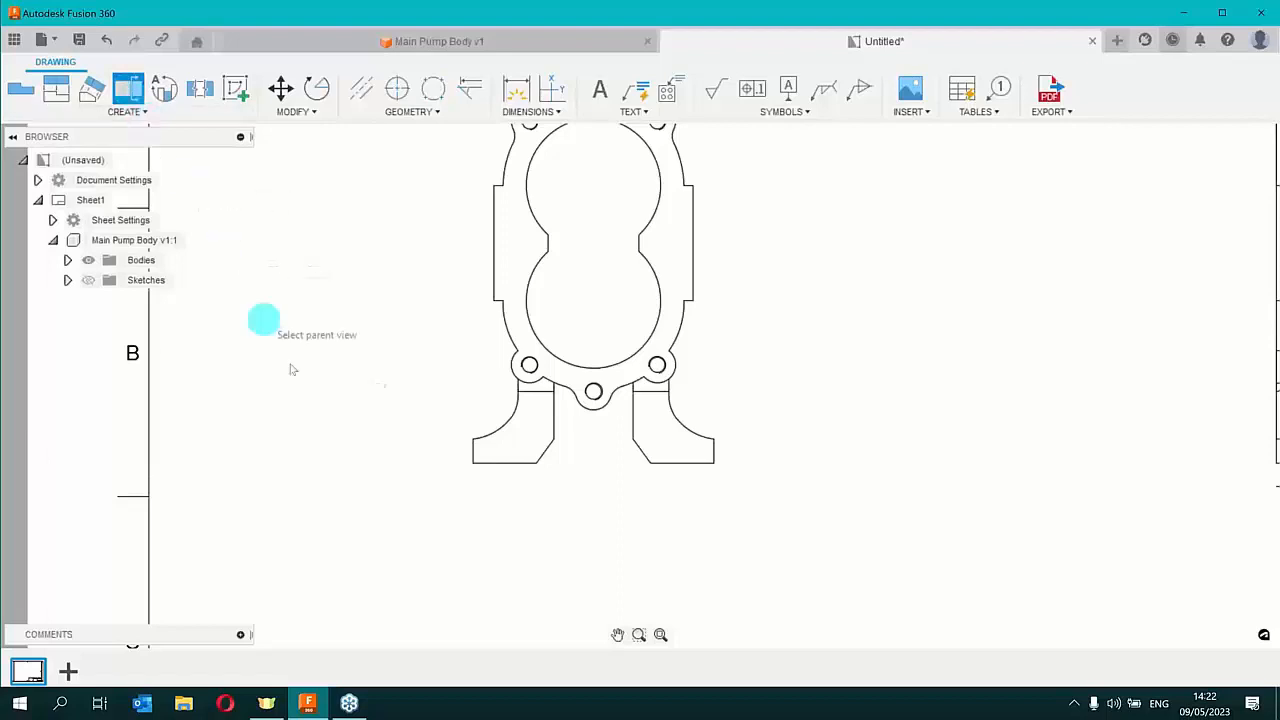
pyautogui.click(505, 401)
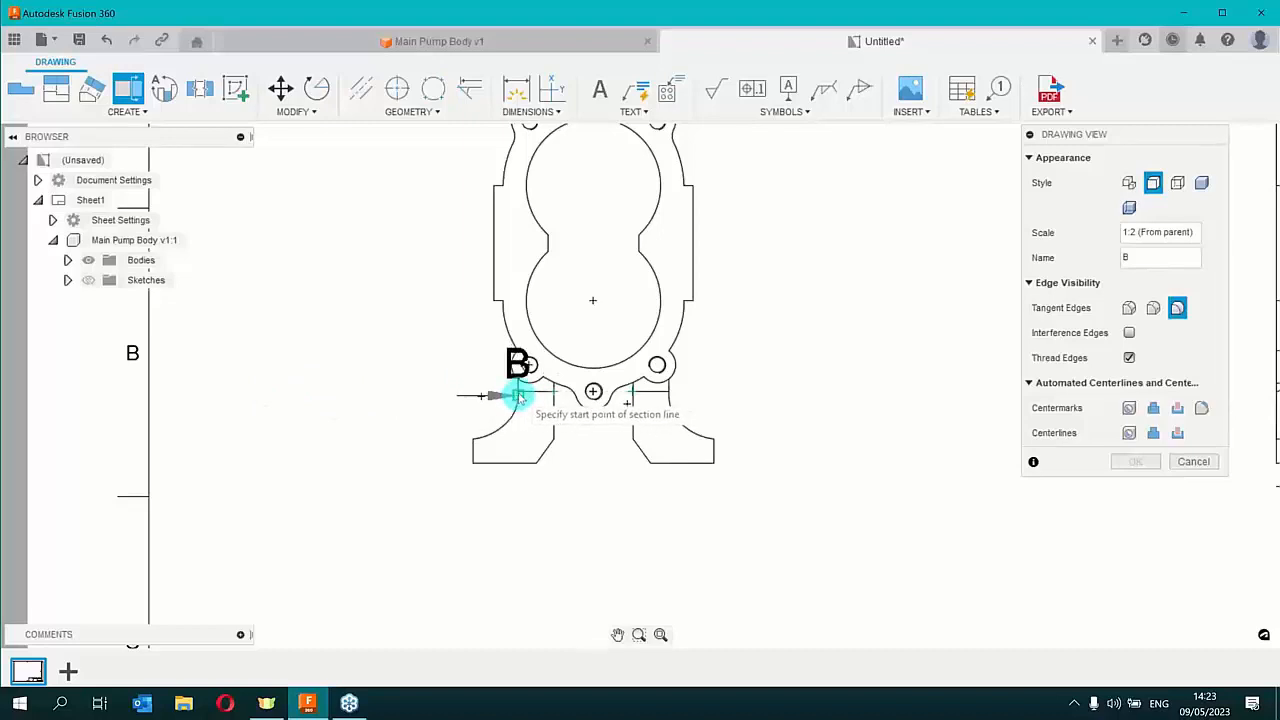
pyautogui.scroll(5, 517, 398)
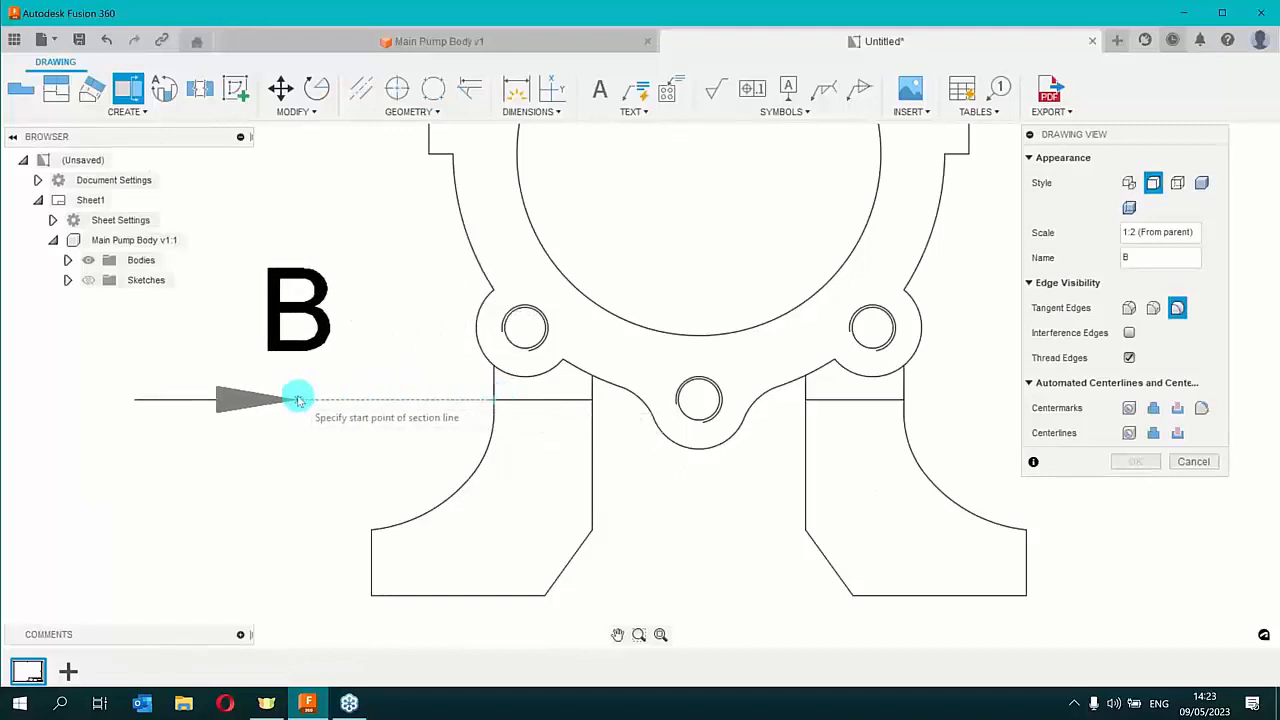
pyautogui.click(403, 401)
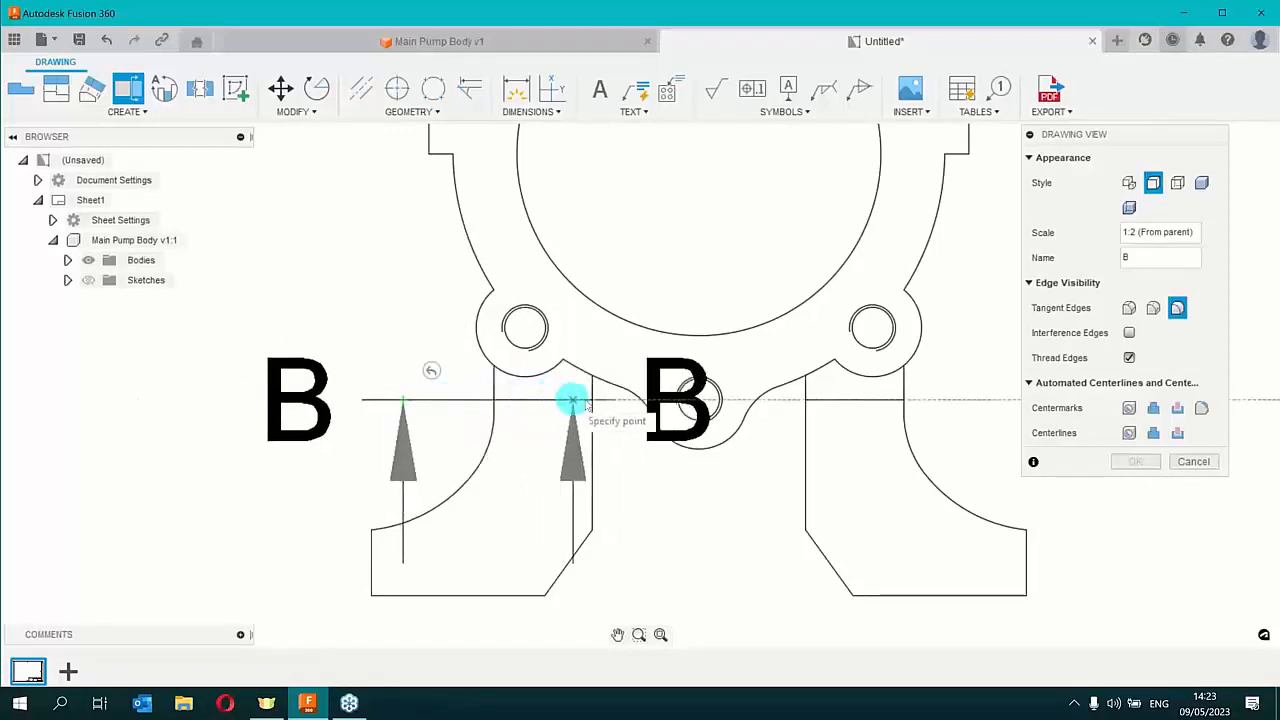
pyautogui.click(620, 401)
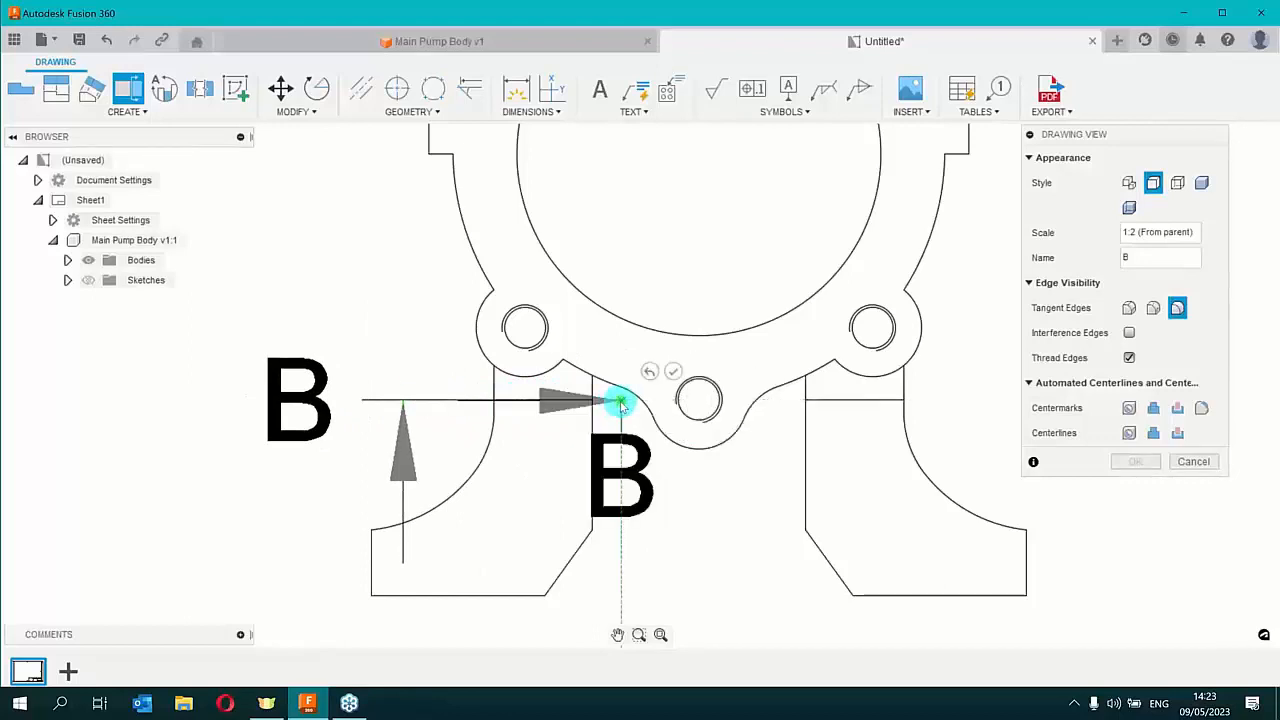
pyautogui.click(672, 372)
# Place section view B below the front view at Full depth and move its B-B (1:2) label down just above it
pyautogui.scroll(-5, 429, 423)
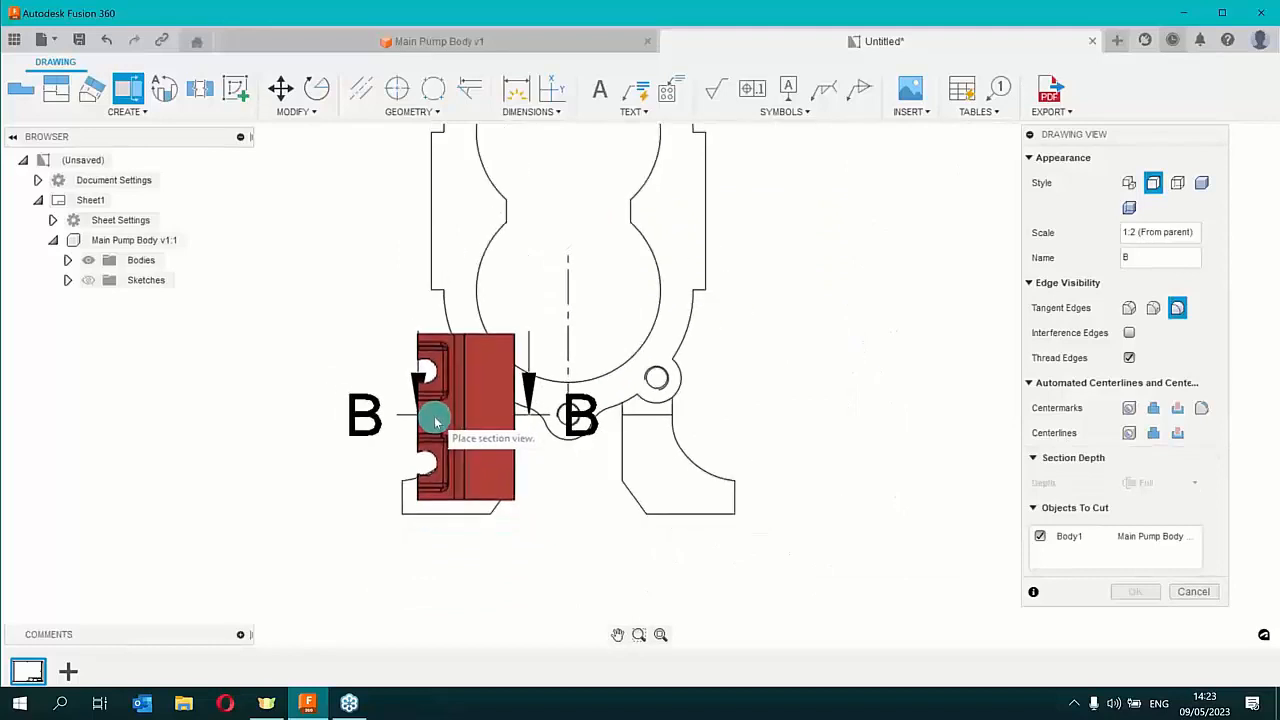
pyautogui.click(429, 591)
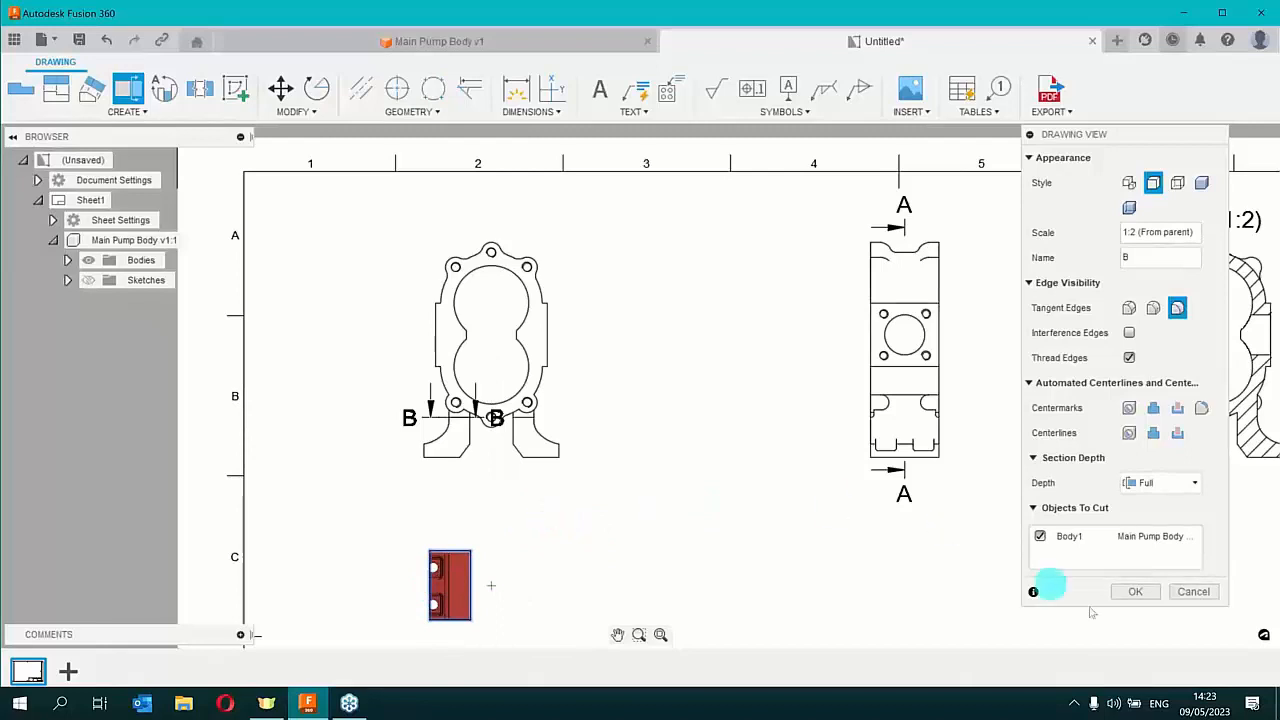
pyautogui.click(1135, 591)
pyautogui.moveTo(523, 543)
pyautogui.mouseDown(button='middle')
pyautogui.moveTo(509, 500)
pyautogui.moveTo(323, 289)
pyautogui.moveTo(486, 380)
pyautogui.mouseUp(button='middle')
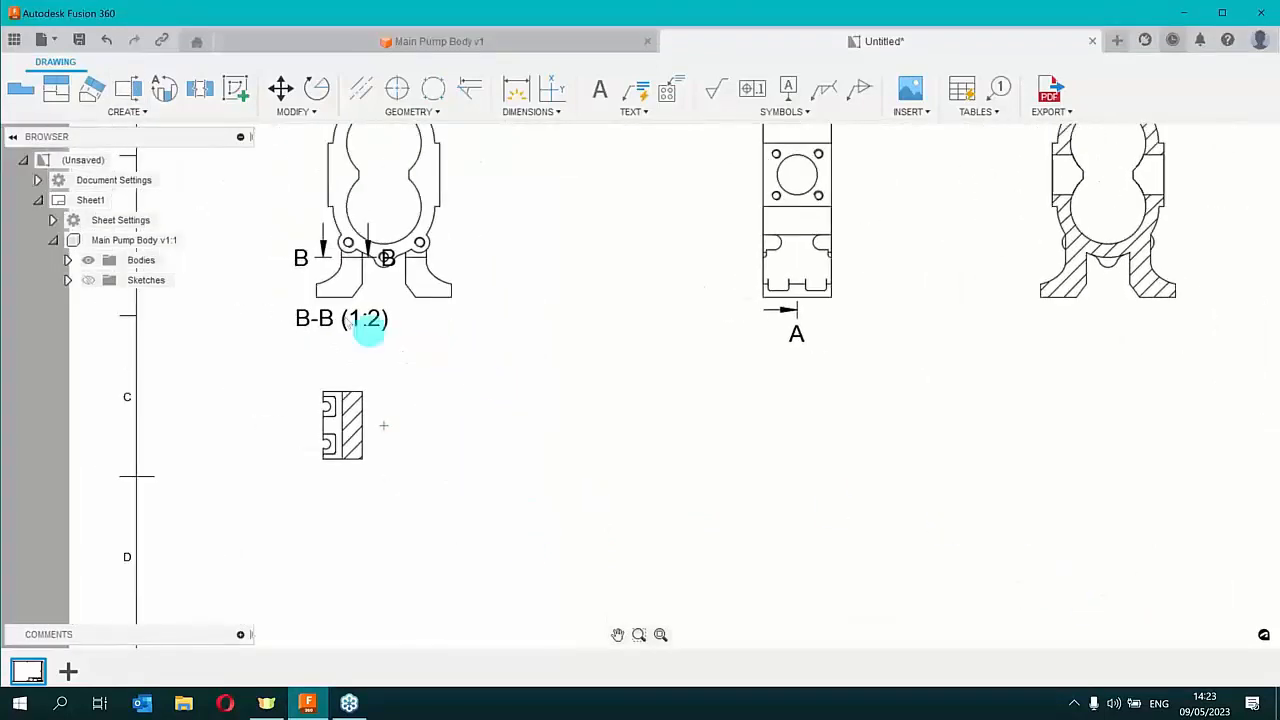
pyautogui.click(334, 325)
pyautogui.moveTo(333, 327); pyautogui.dragTo(334, 378)
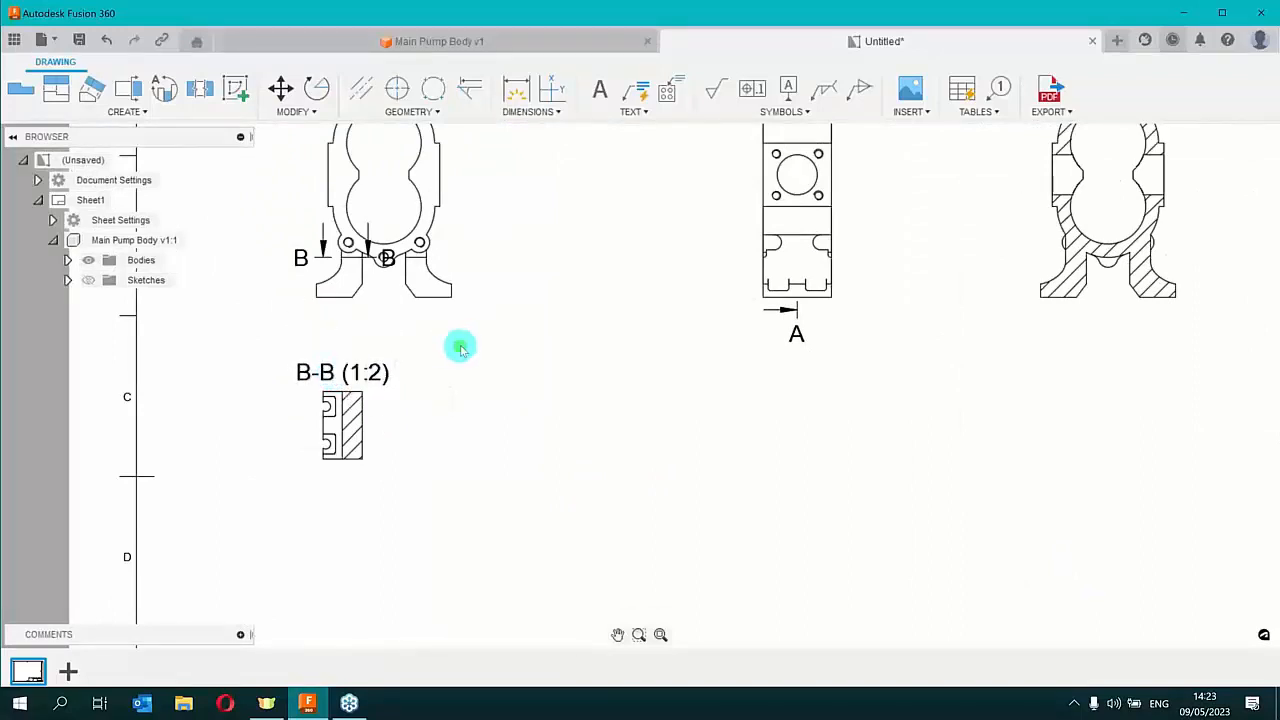
# Try shifting section line B down and back up on the front view's left leg, and undo the last shift
pyautogui.click(391, 258)
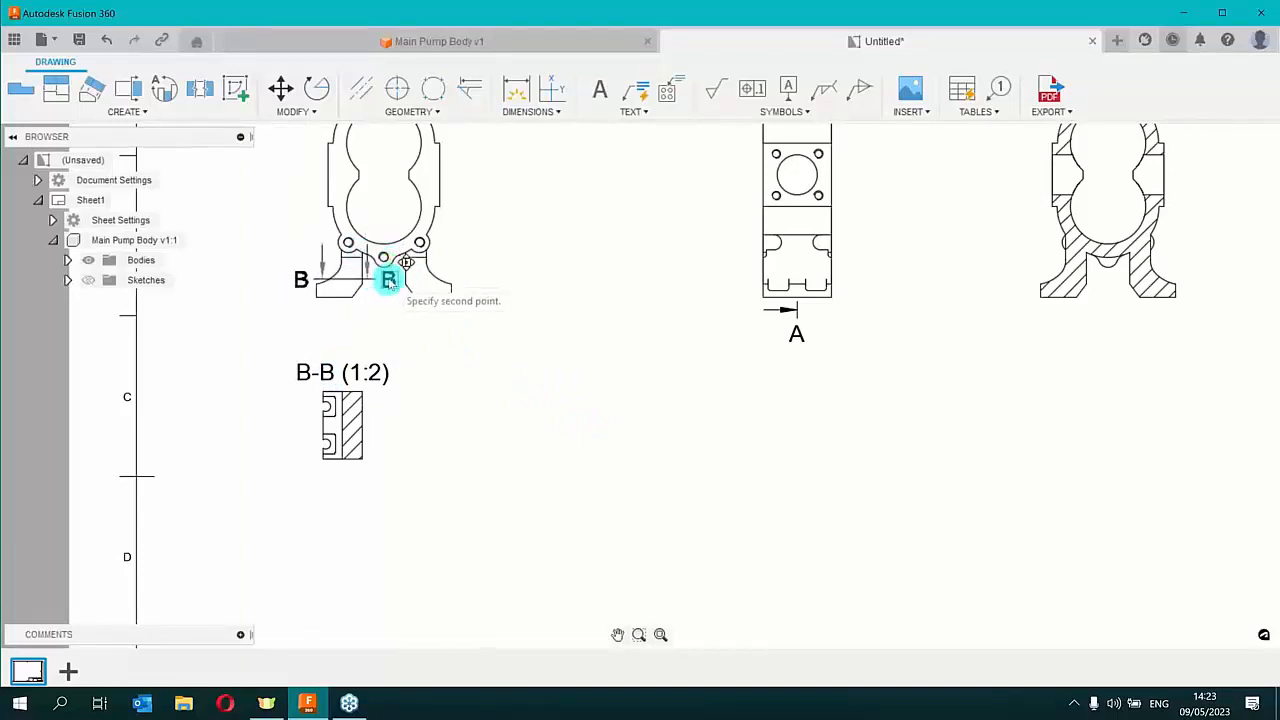
pyautogui.click(389, 275)
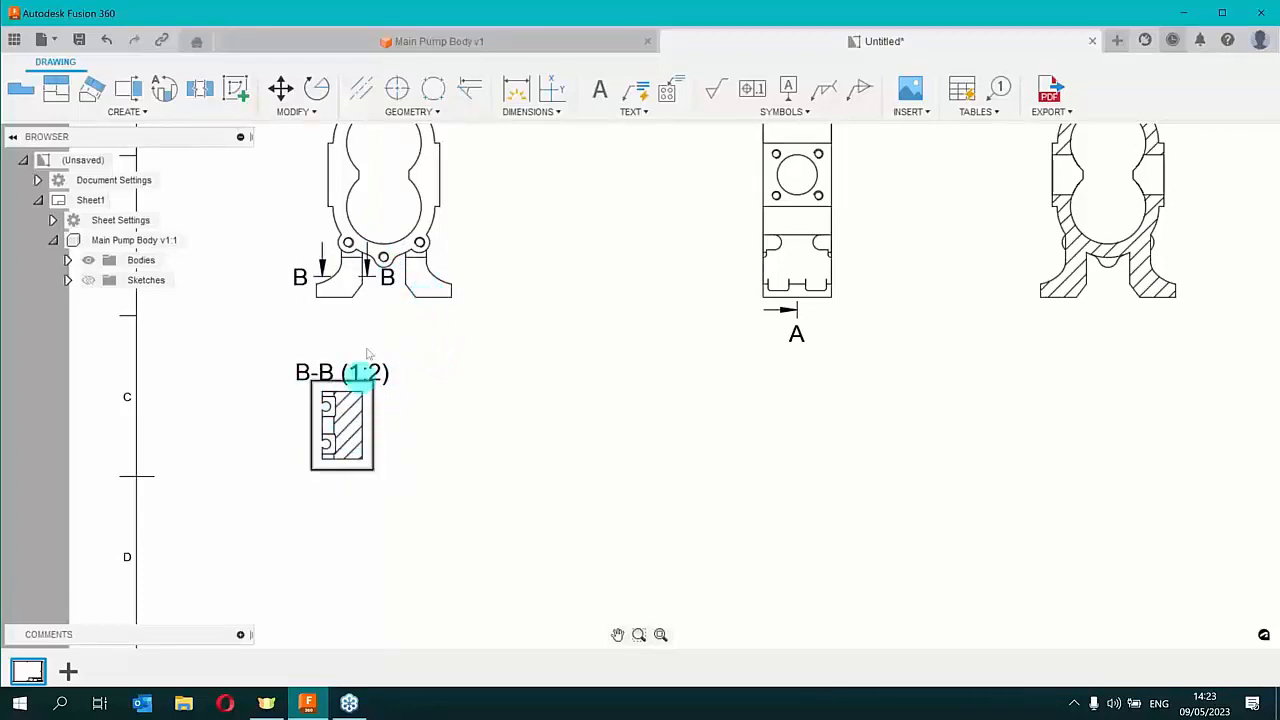
pyautogui.moveTo(387, 277); pyautogui.dragTo(384, 257)
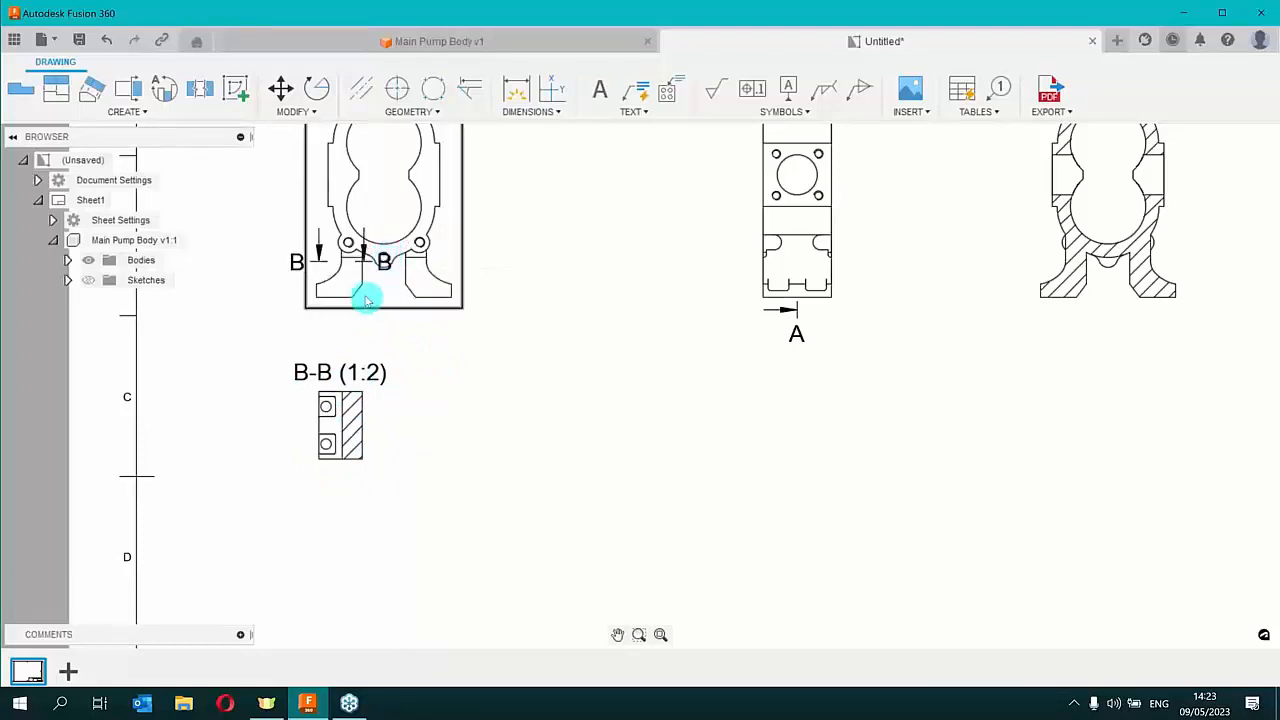
pyautogui.scroll(1, 375, 295)
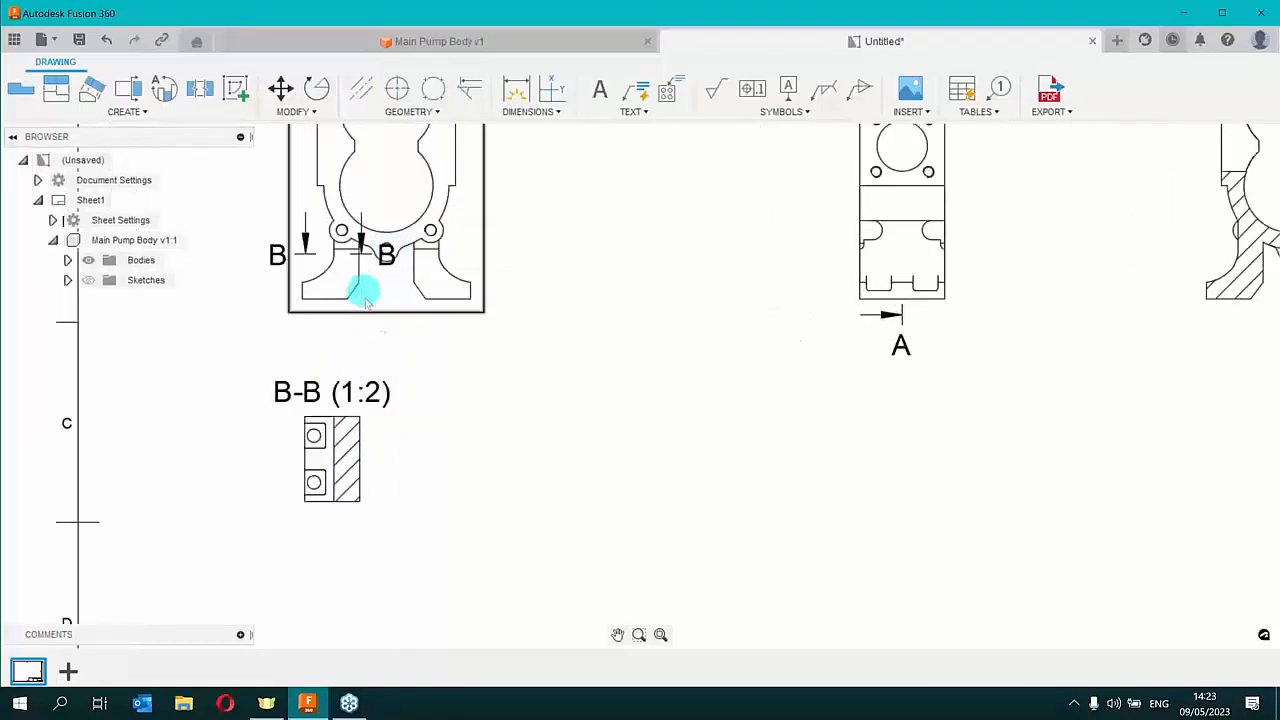
pyautogui.click(107, 40)
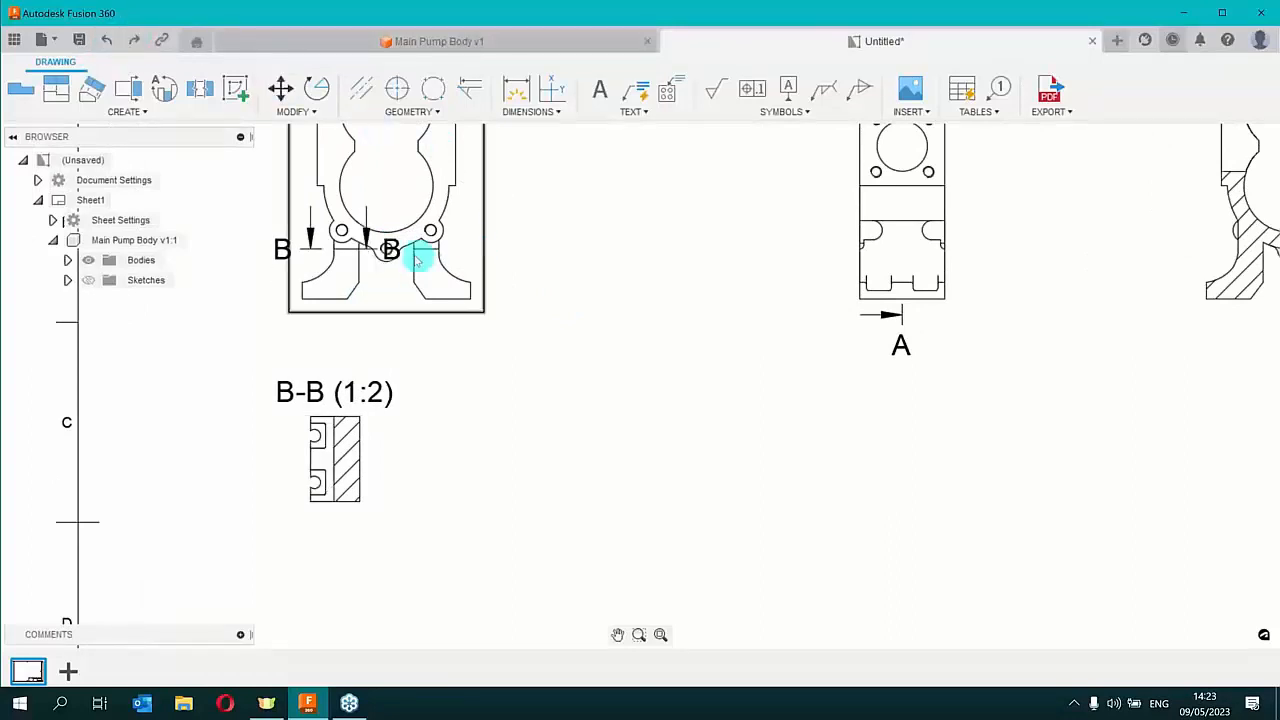
pyautogui.scroll(2, 390, 248)
pyautogui.scroll(2, 388, 247)
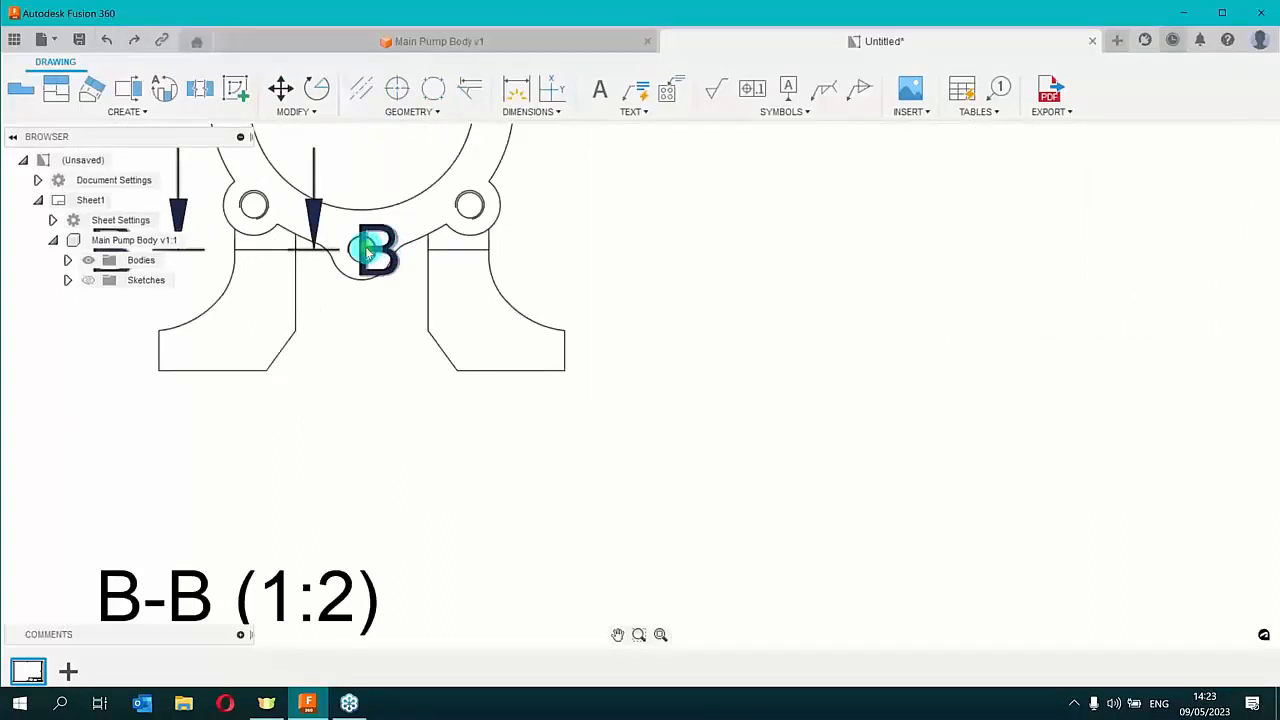
pyautogui.rightClick(368, 253)
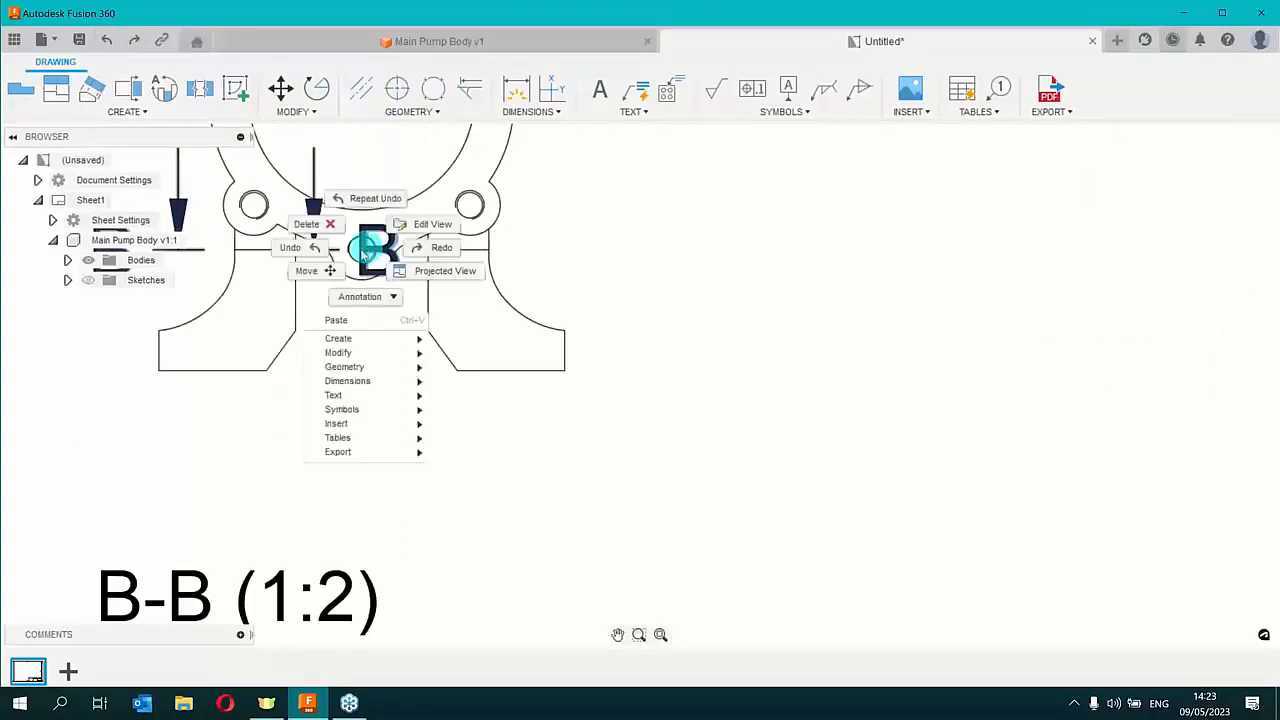
pyautogui.click(326, 270)
pyautogui.click(372, 254)
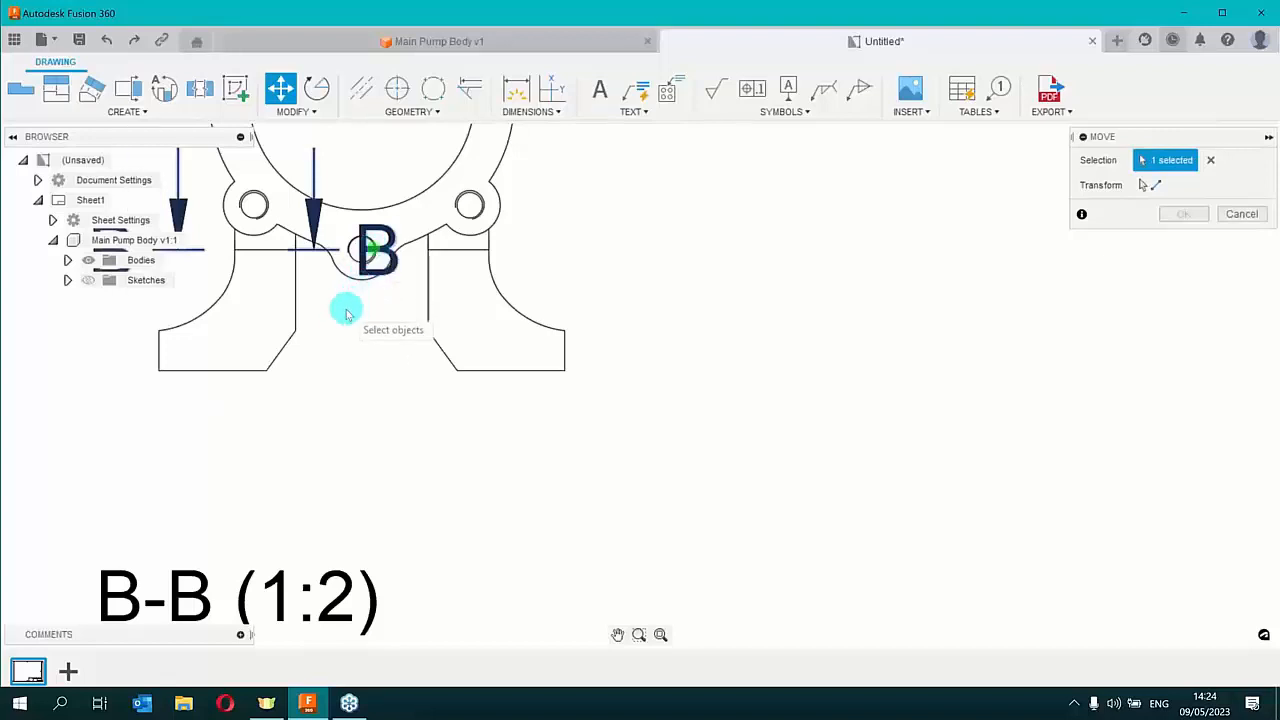
pyautogui.click(1239, 214)
pyautogui.scroll(-5, 260, 254)
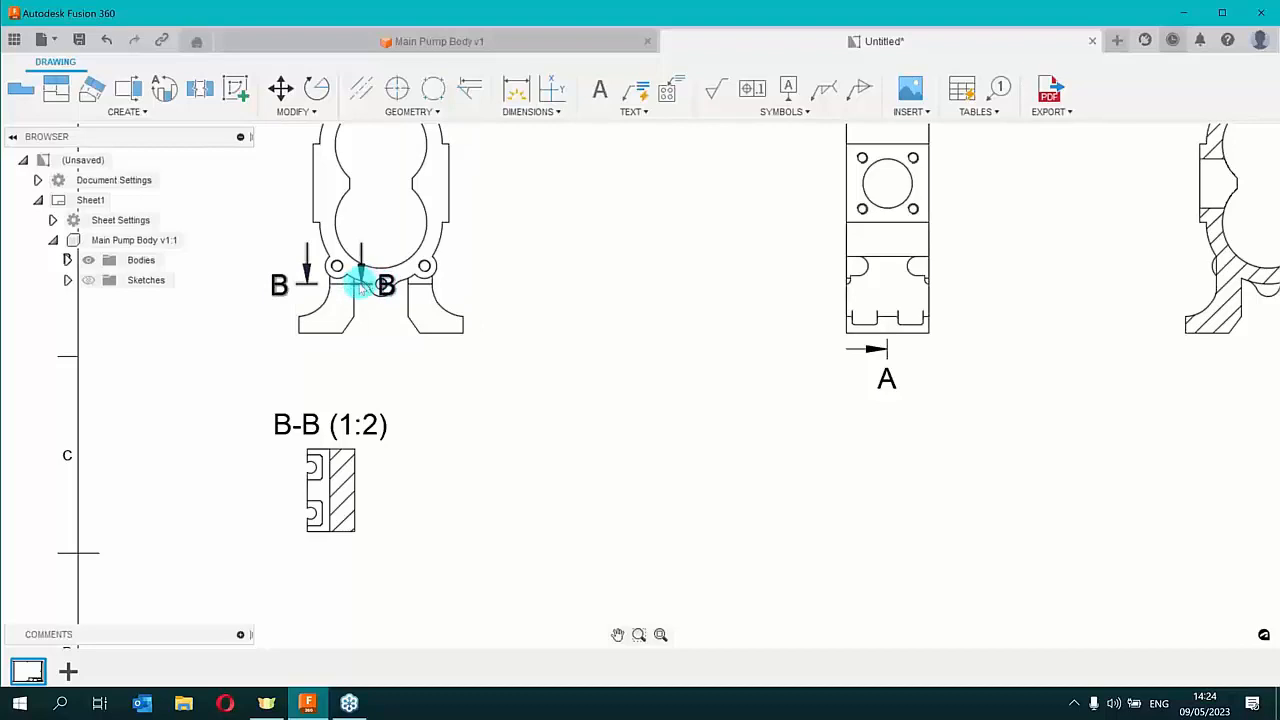
# Try to edit section line B on the front view with the Edit View command
pyautogui.rightClick(361, 285)
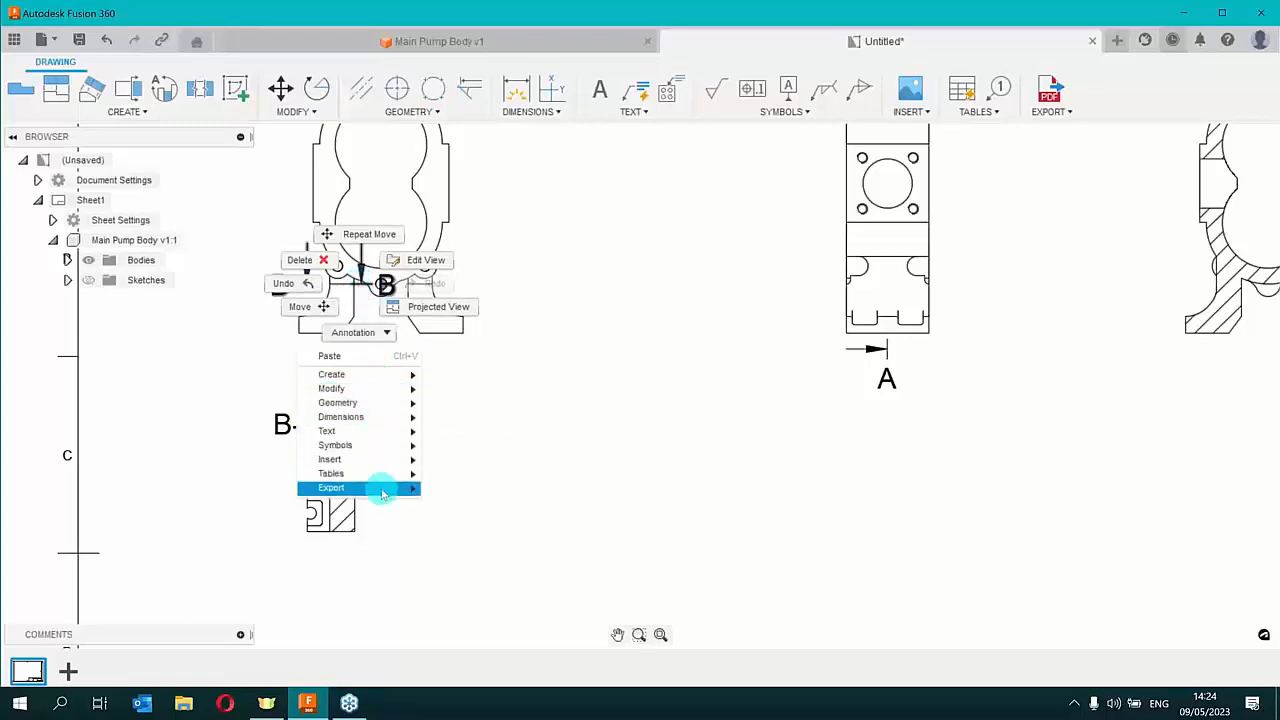
pyautogui.moveTo(391, 376)
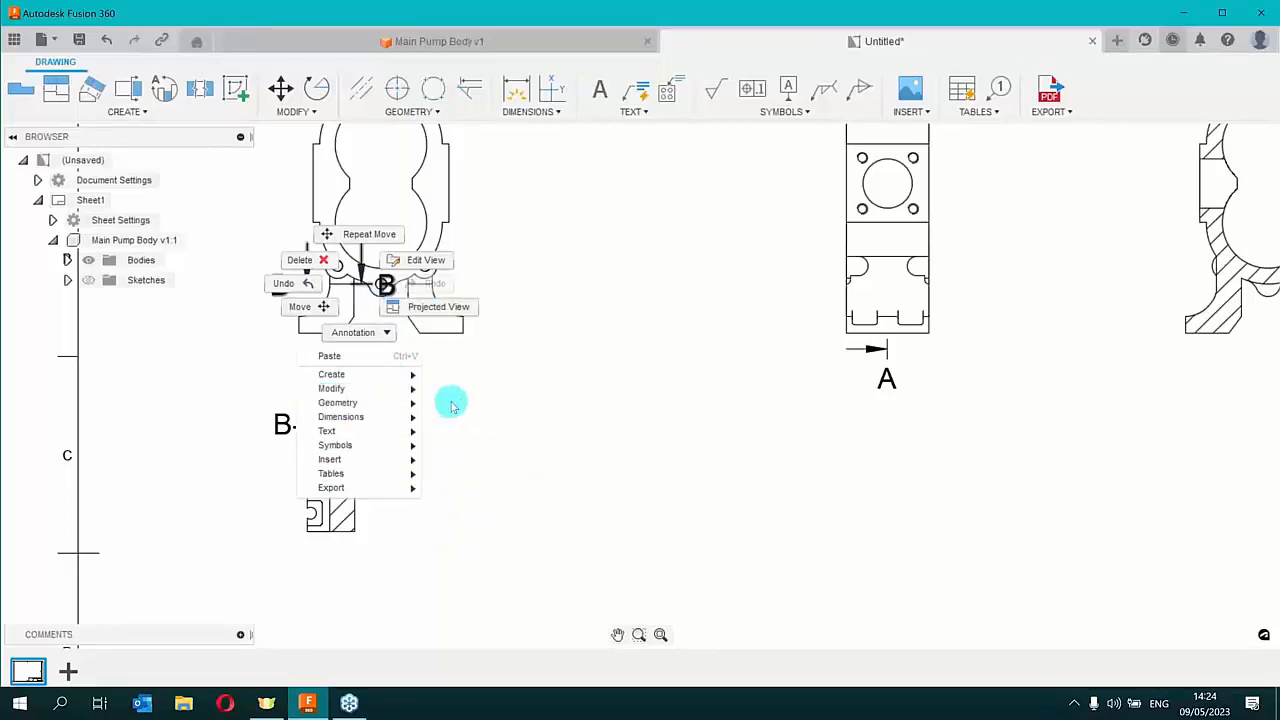
pyautogui.click(445, 389)
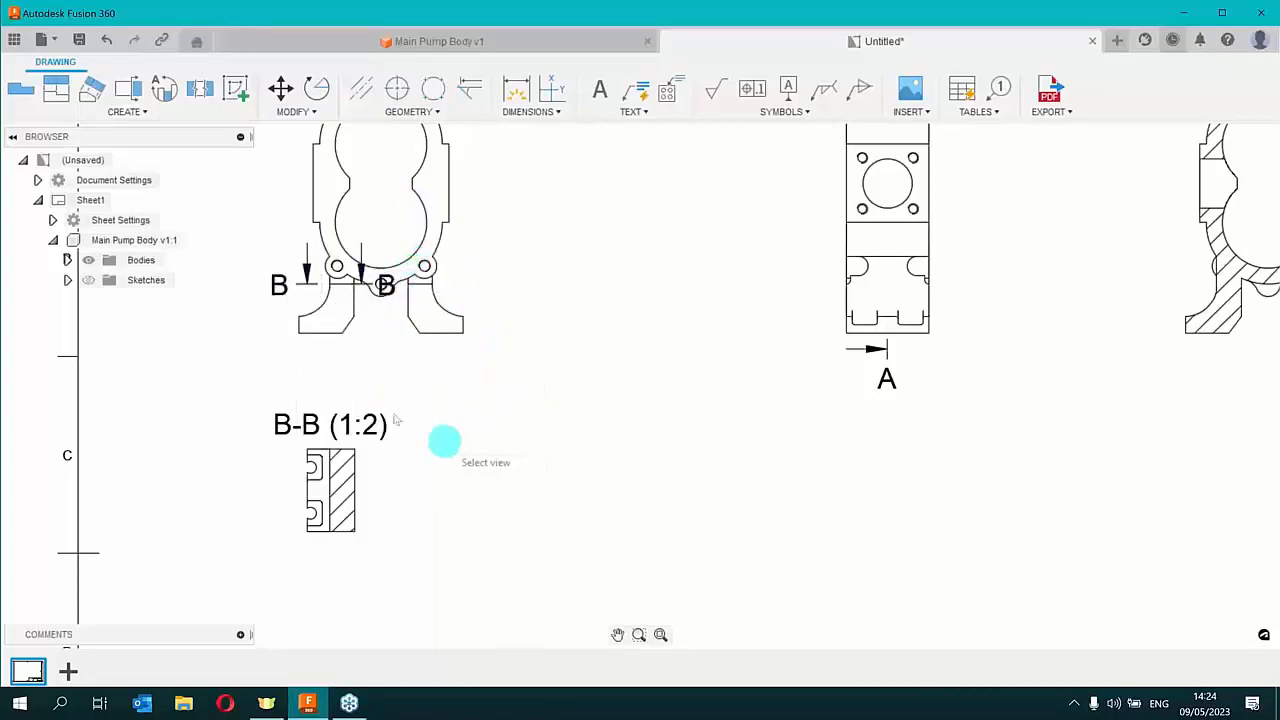
pyautogui.rightClick(307, 283)
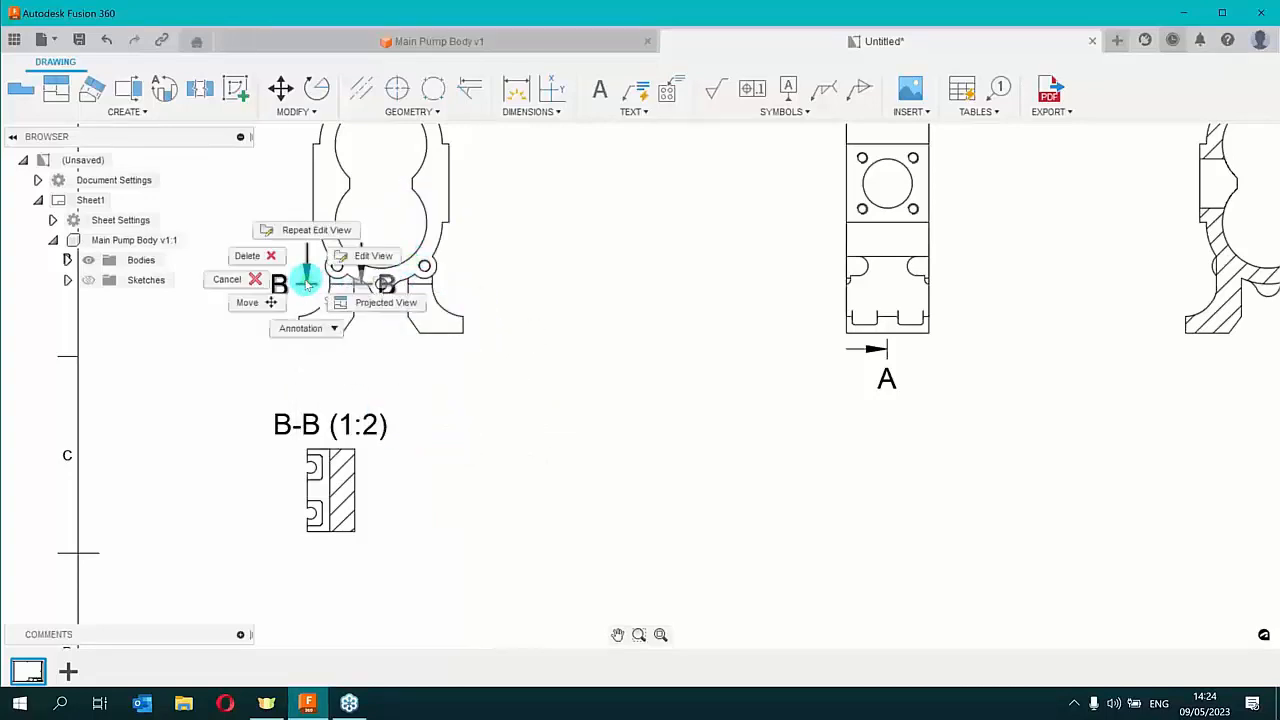
pyautogui.click(332, 340)
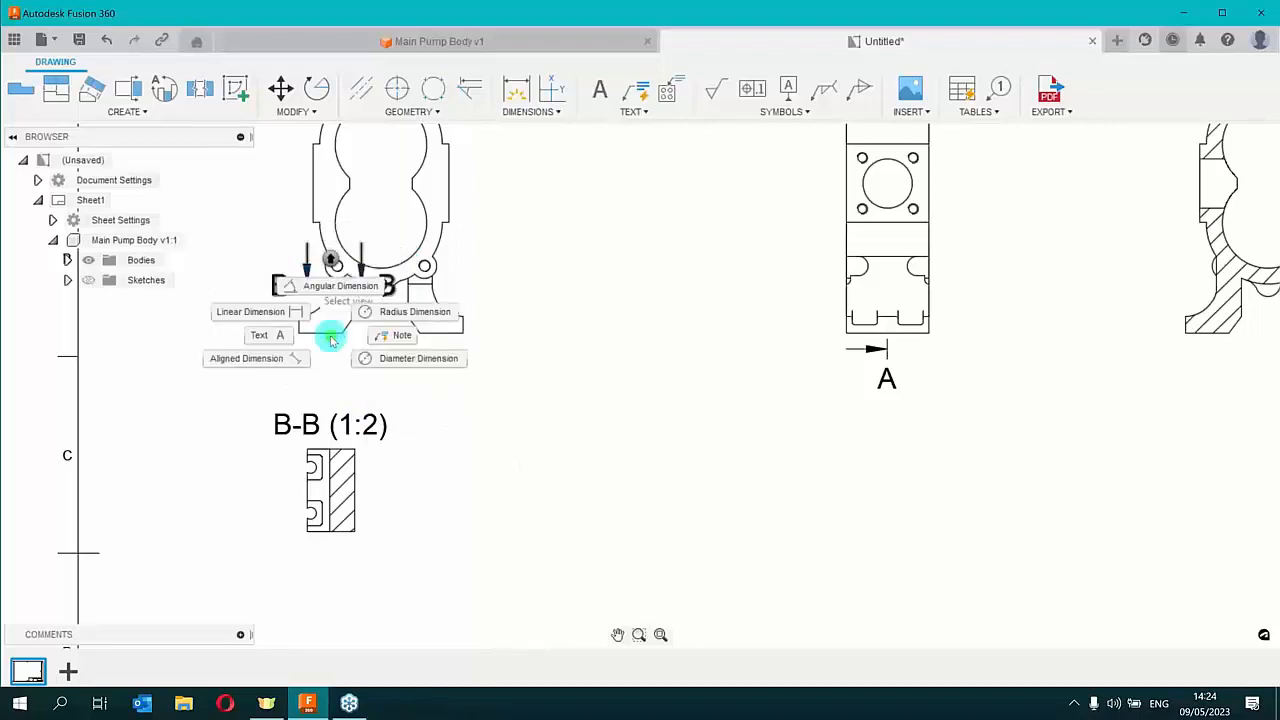
pyautogui.moveTo(329, 261)
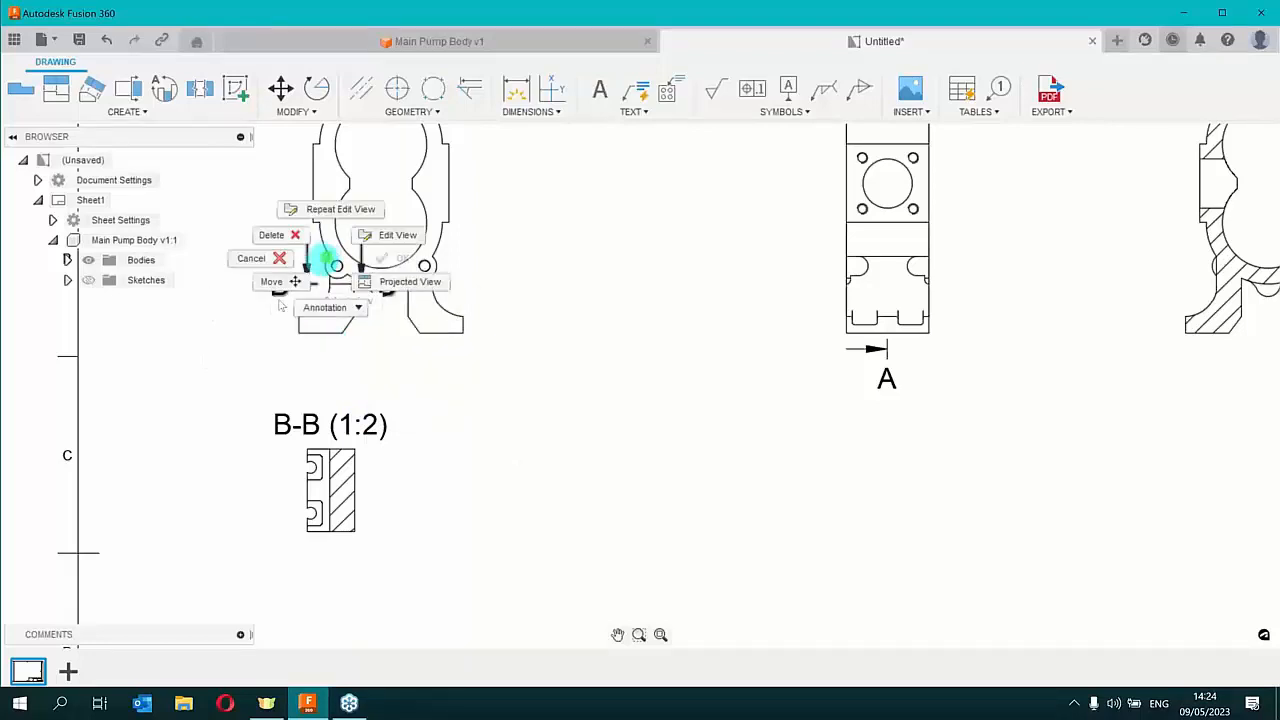
pyautogui.click(397, 240)
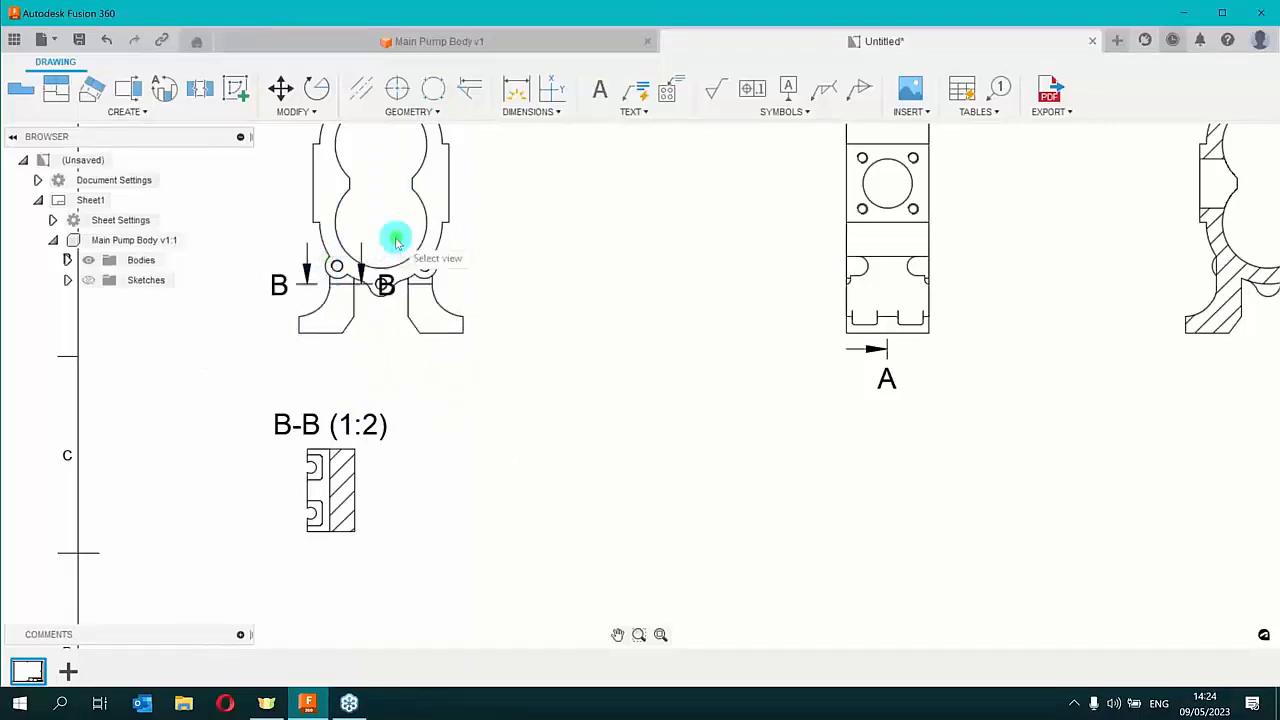
# Delete section line B from the front view together with its B-B section view
pyautogui.rightClick(306, 286)
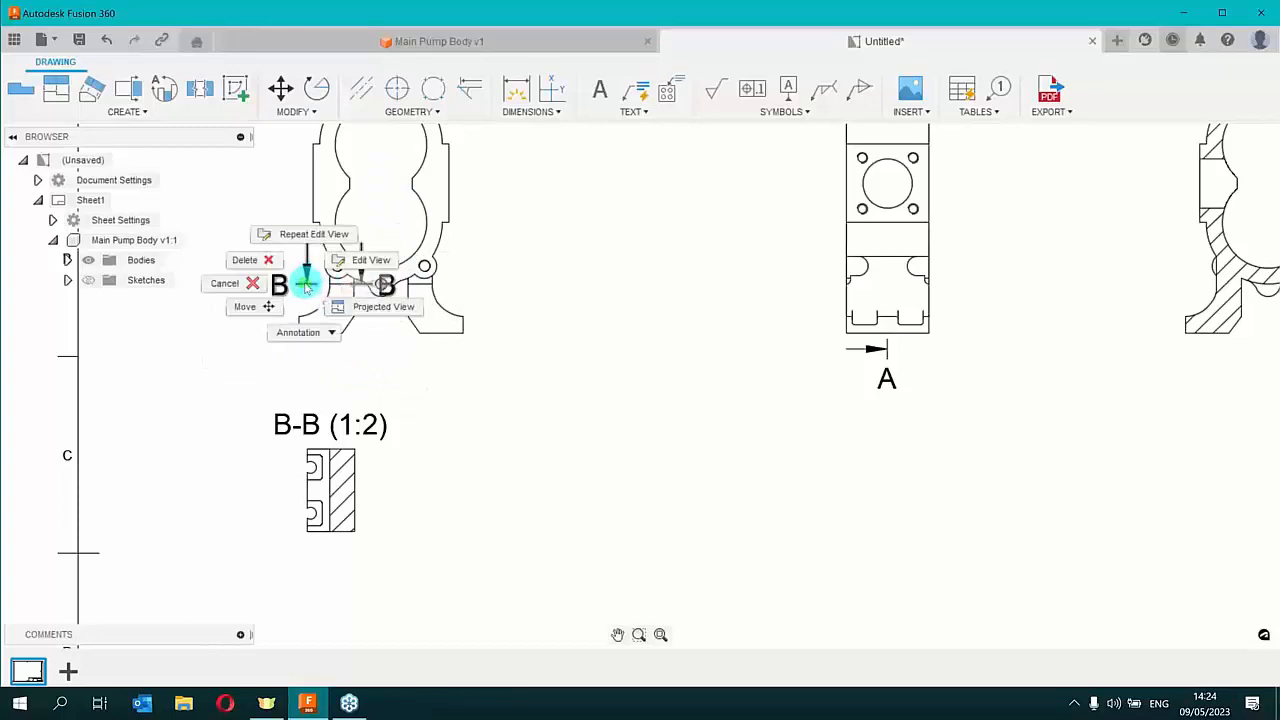
pyautogui.click(245, 260)
pyautogui.click(1240, 189)
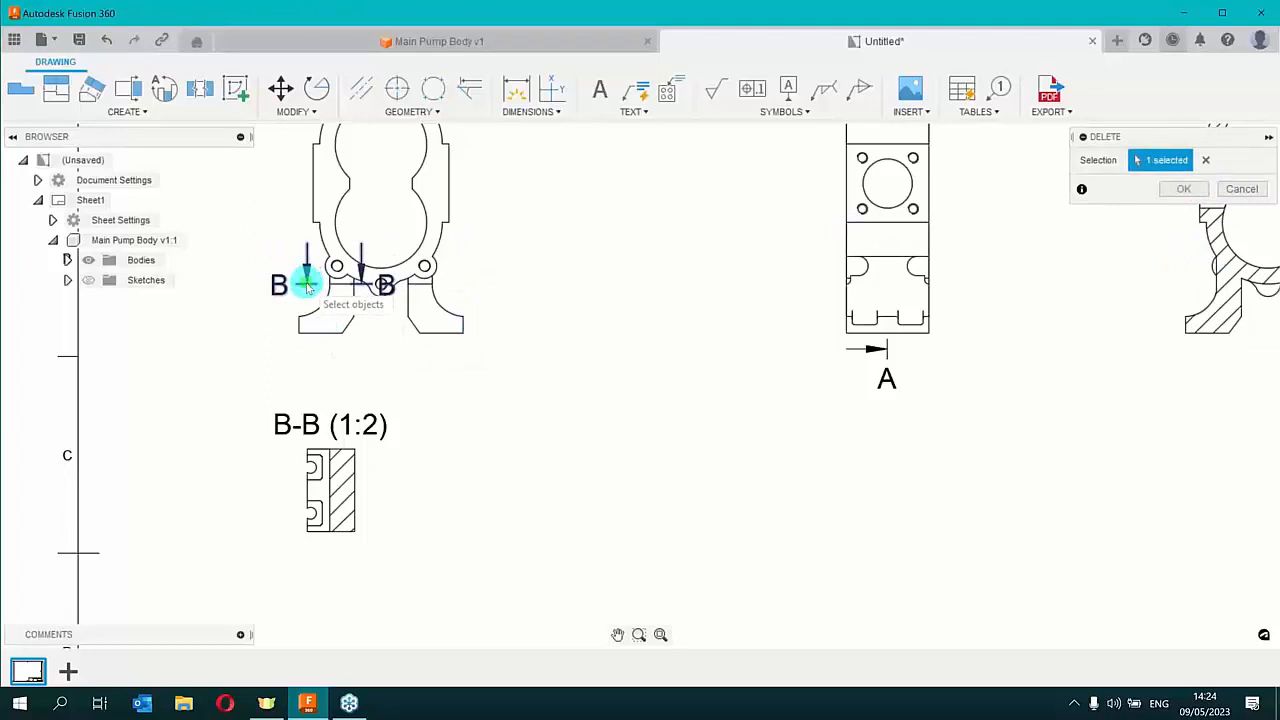
pyautogui.click(1183, 189)
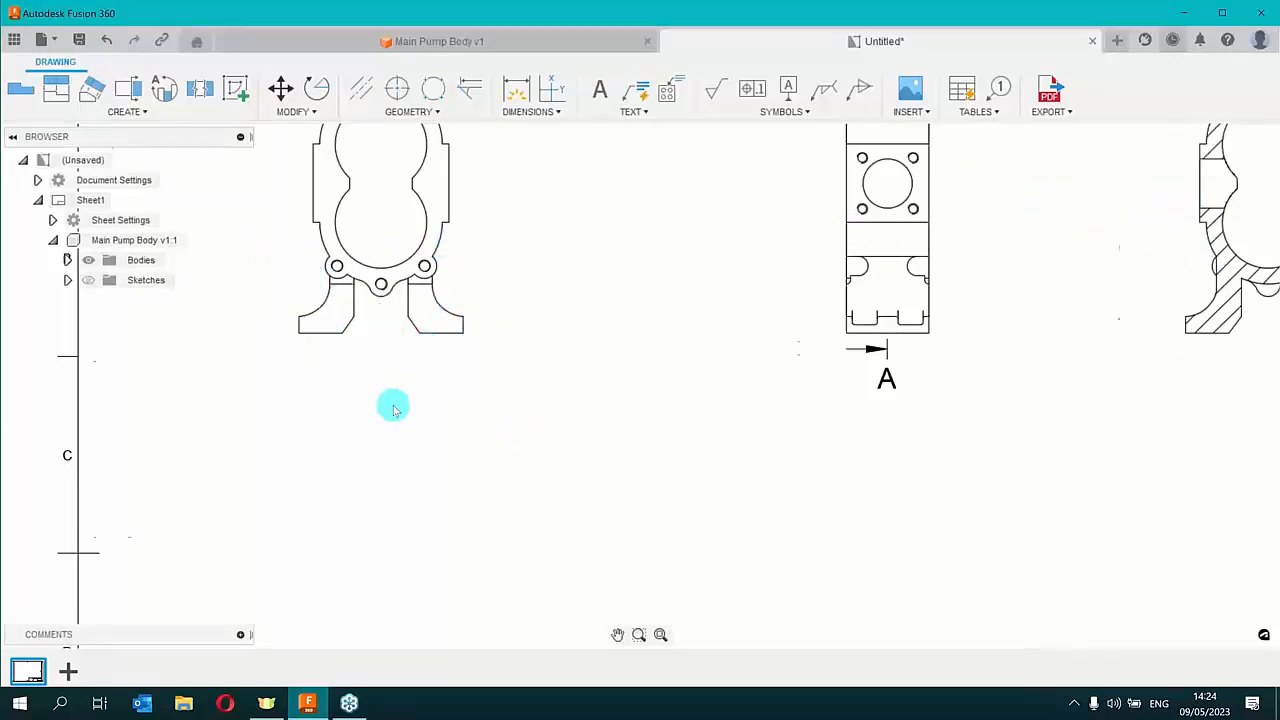
pyautogui.scroll(-3, 391, 403)
pyautogui.scroll(4, 362, 308)
pyautogui.scroll(2, 362, 308)
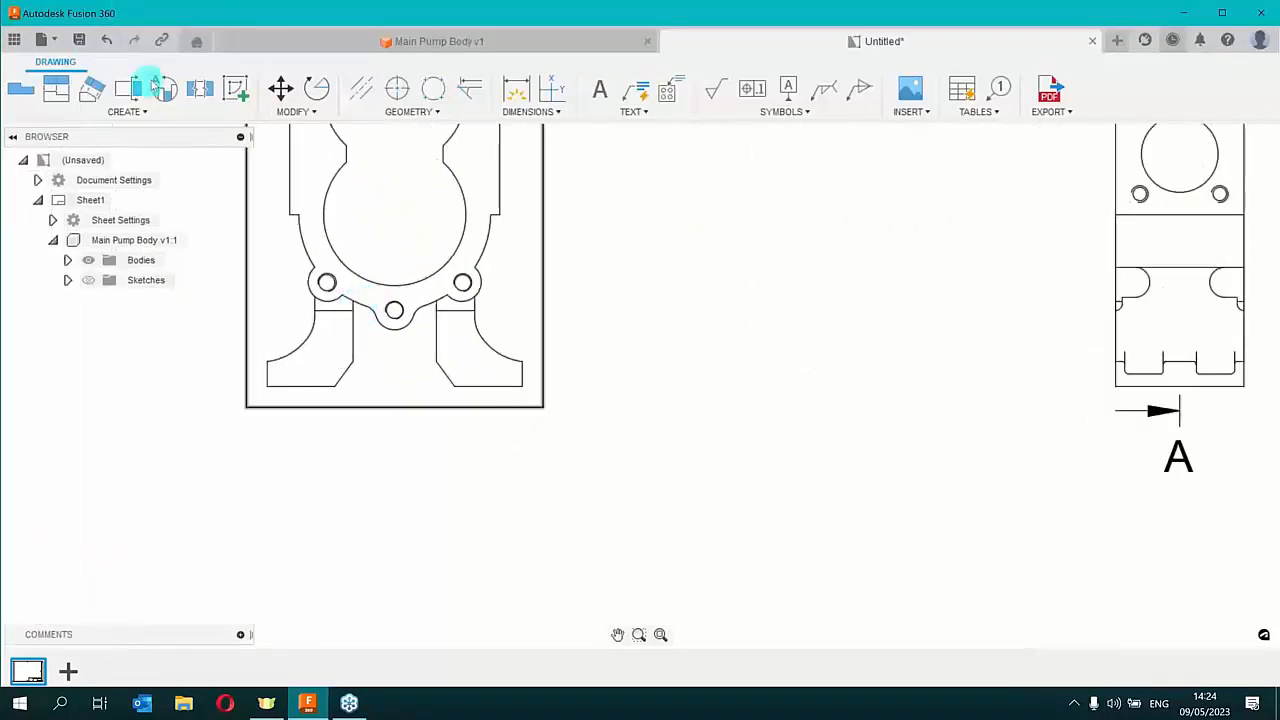
pyautogui.click(128, 88)
pyautogui.click(314, 318)
pyautogui.click(315, 311)
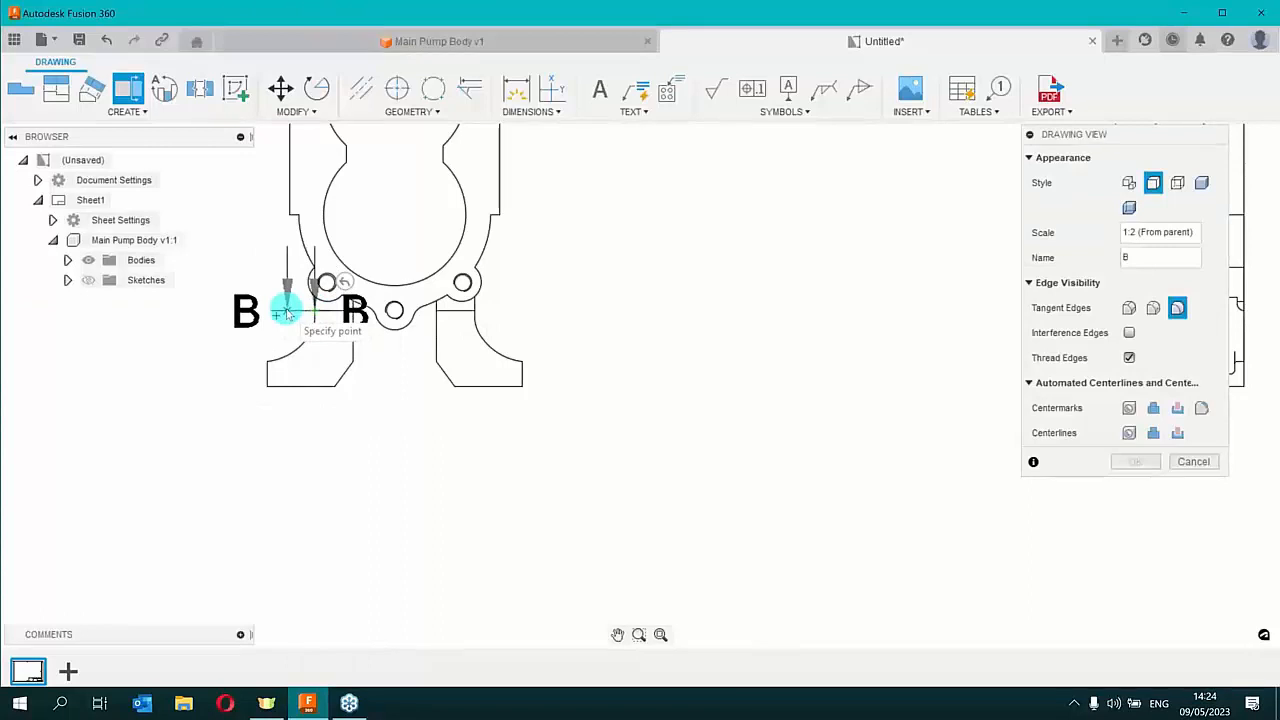
pyautogui.click(289, 313)
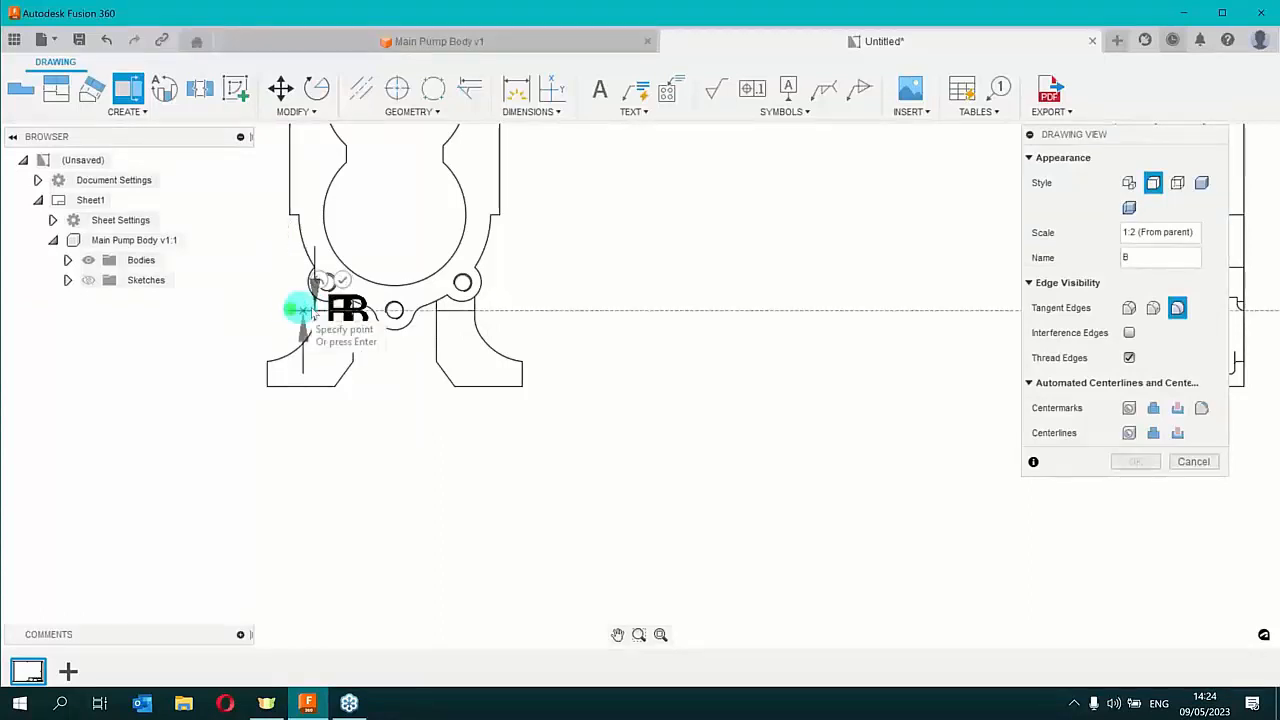
pyautogui.scroll(5, 354, 314)
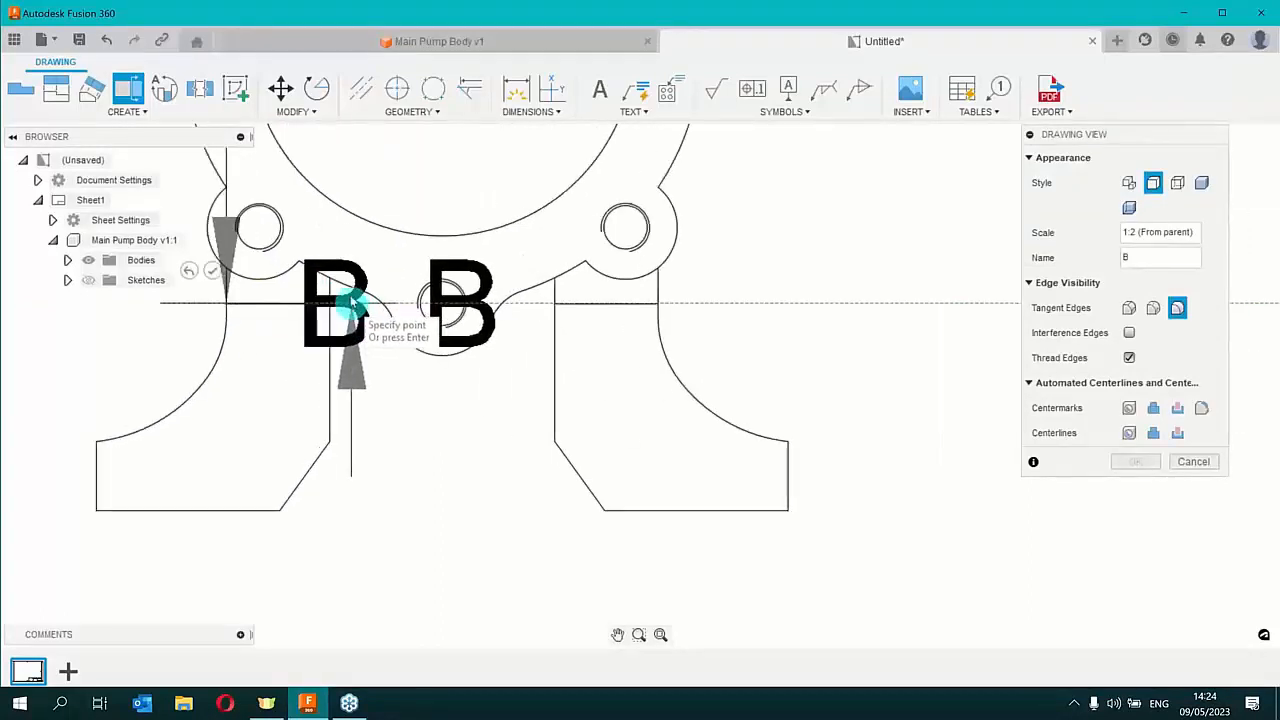
pyautogui.click(360, 305)
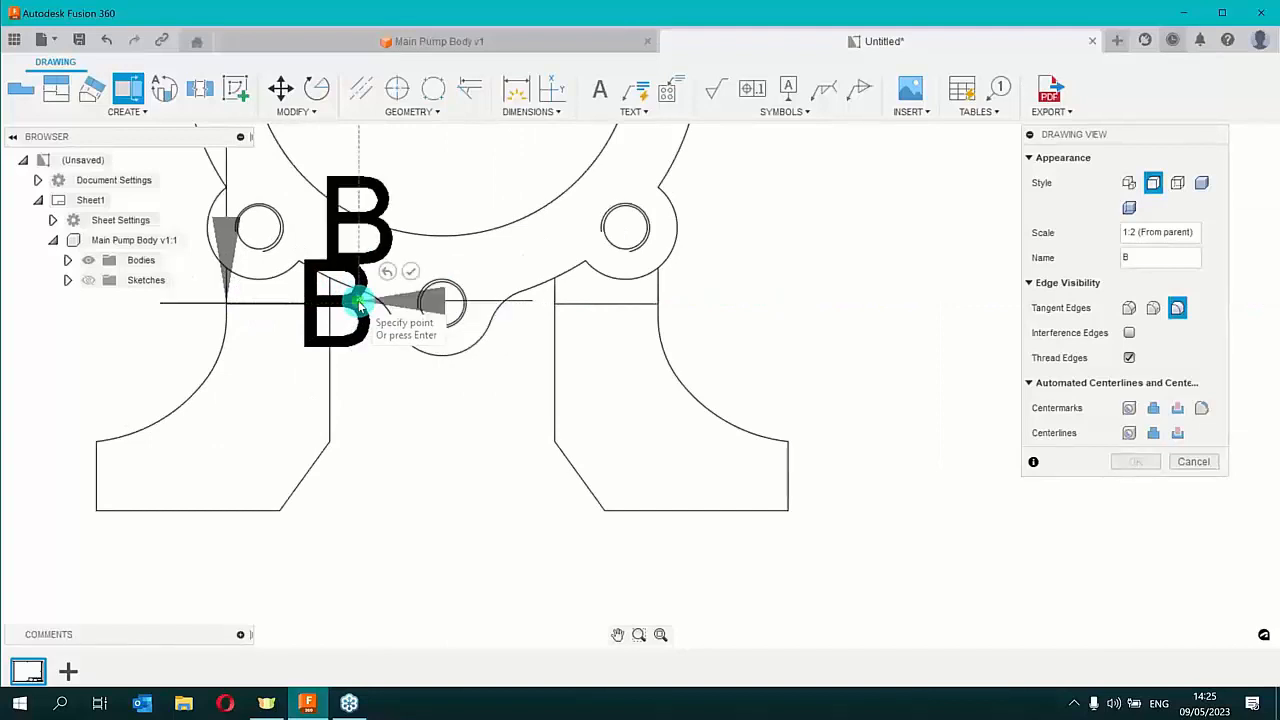
pyautogui.scroll(-6, 375, 370)
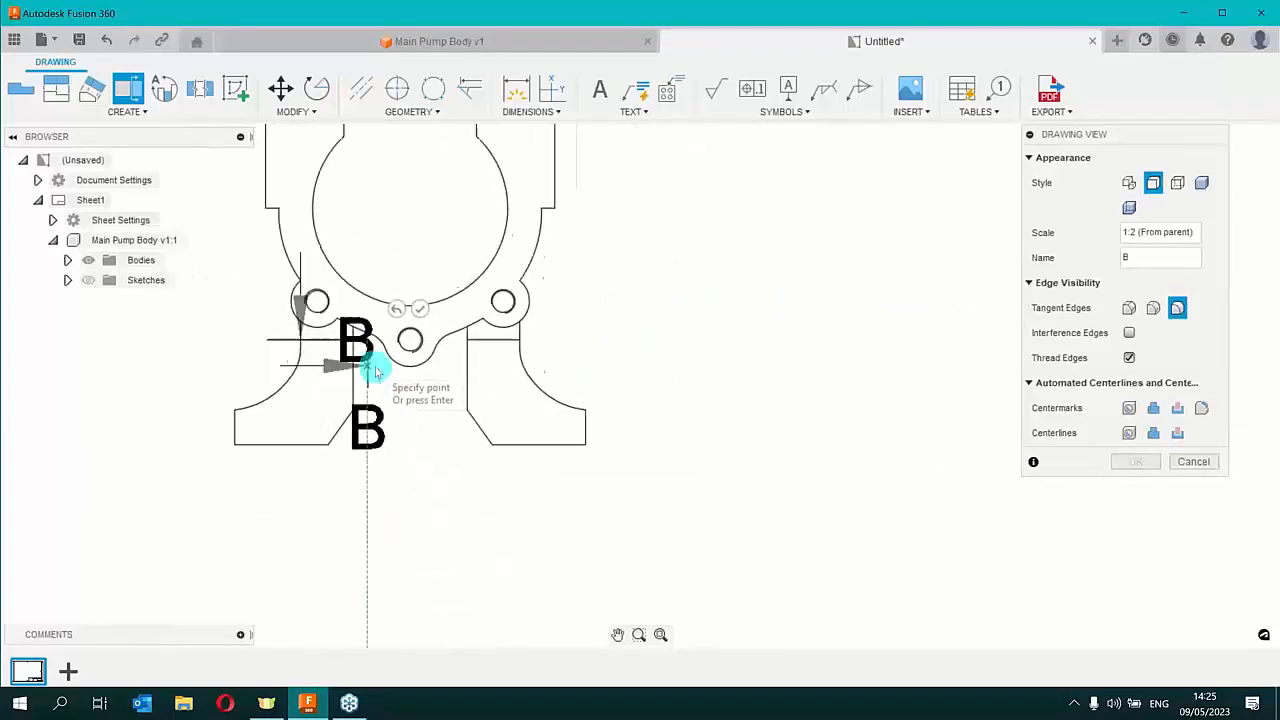
pyautogui.press('Escape')
# Start a section view B from the front view with a horizontal section line across the top of the left leg
pyautogui.click(128, 88)
pyautogui.scroll(3, 340, 355)
pyautogui.scroll(3, 340, 350)
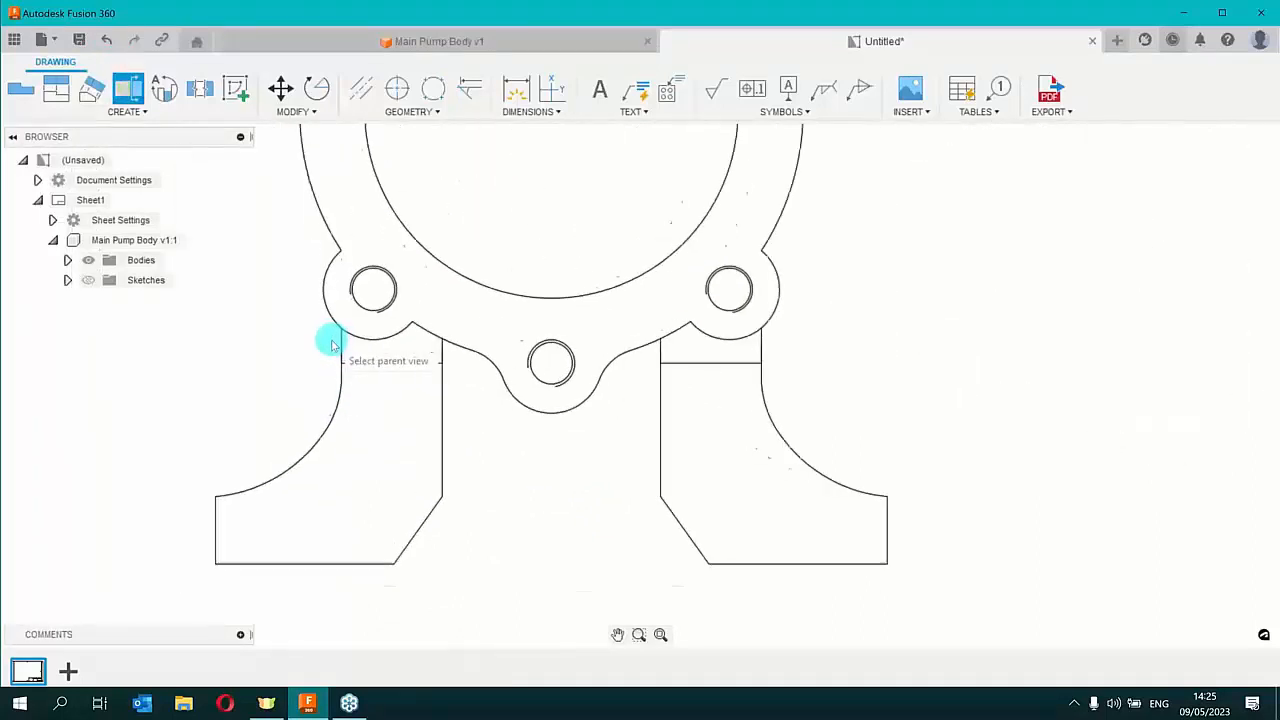
pyautogui.click(336, 372)
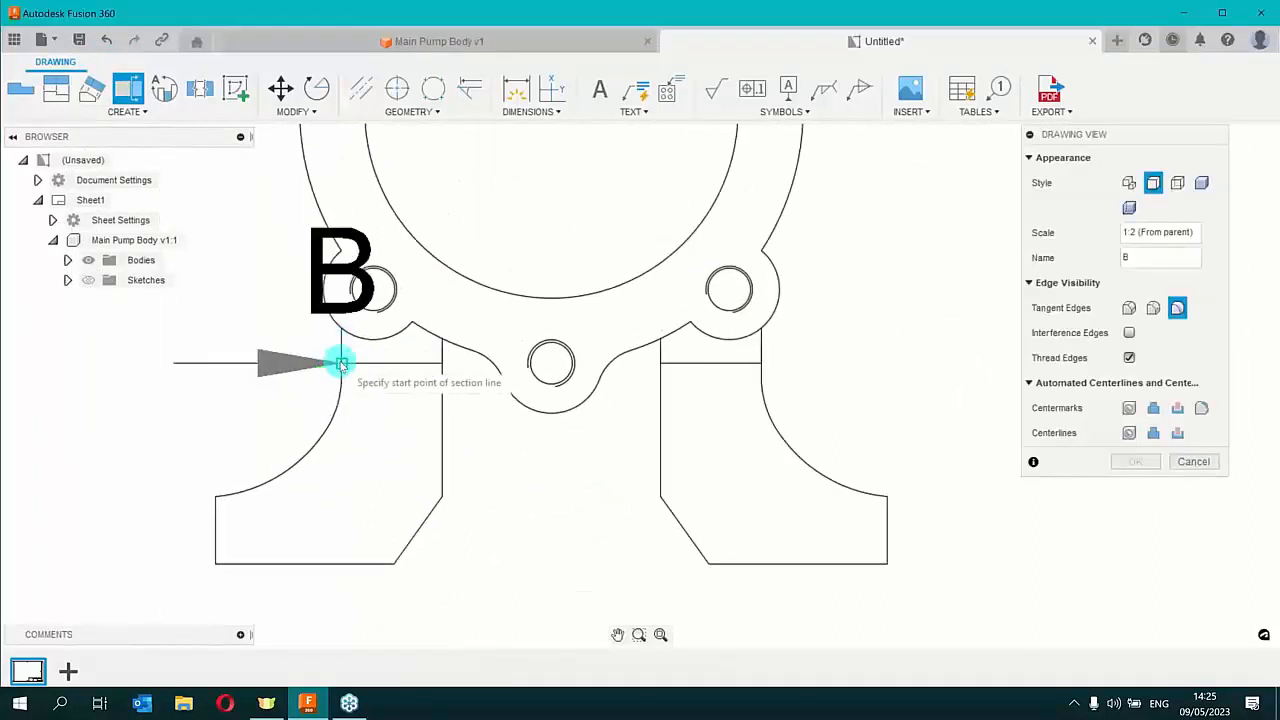
pyautogui.click(341, 364)
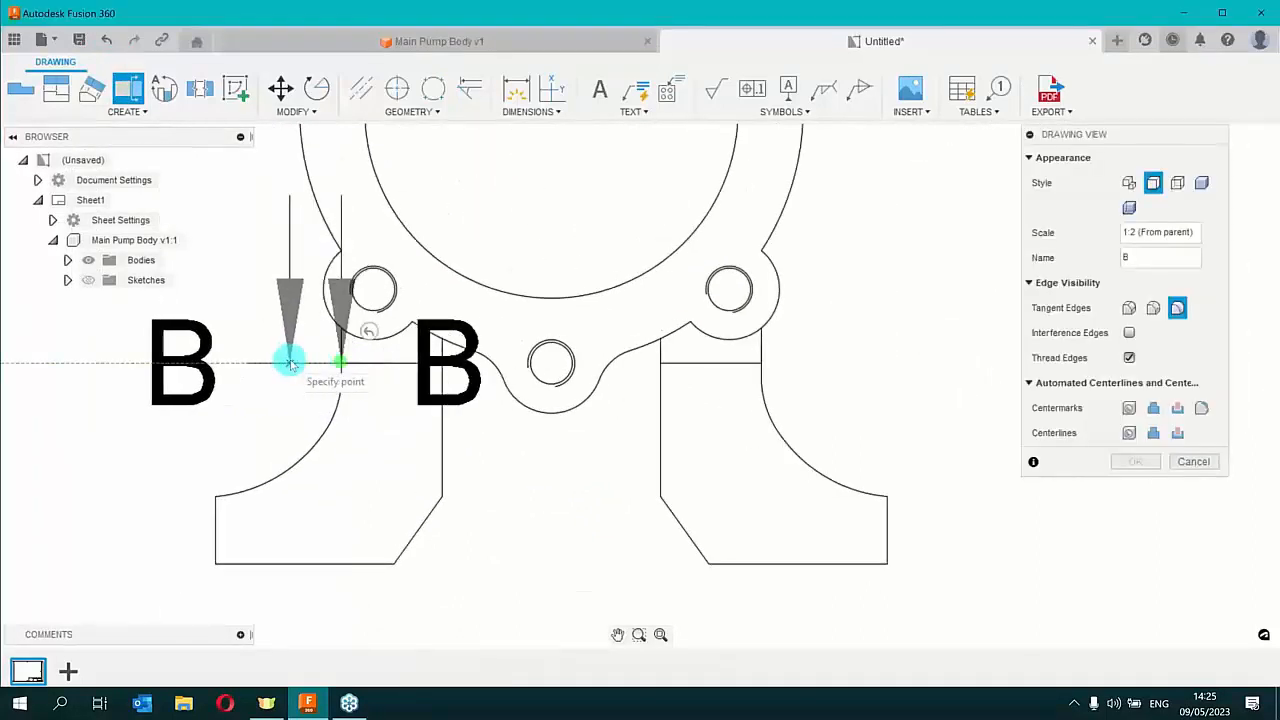
pyautogui.click(461, 364)
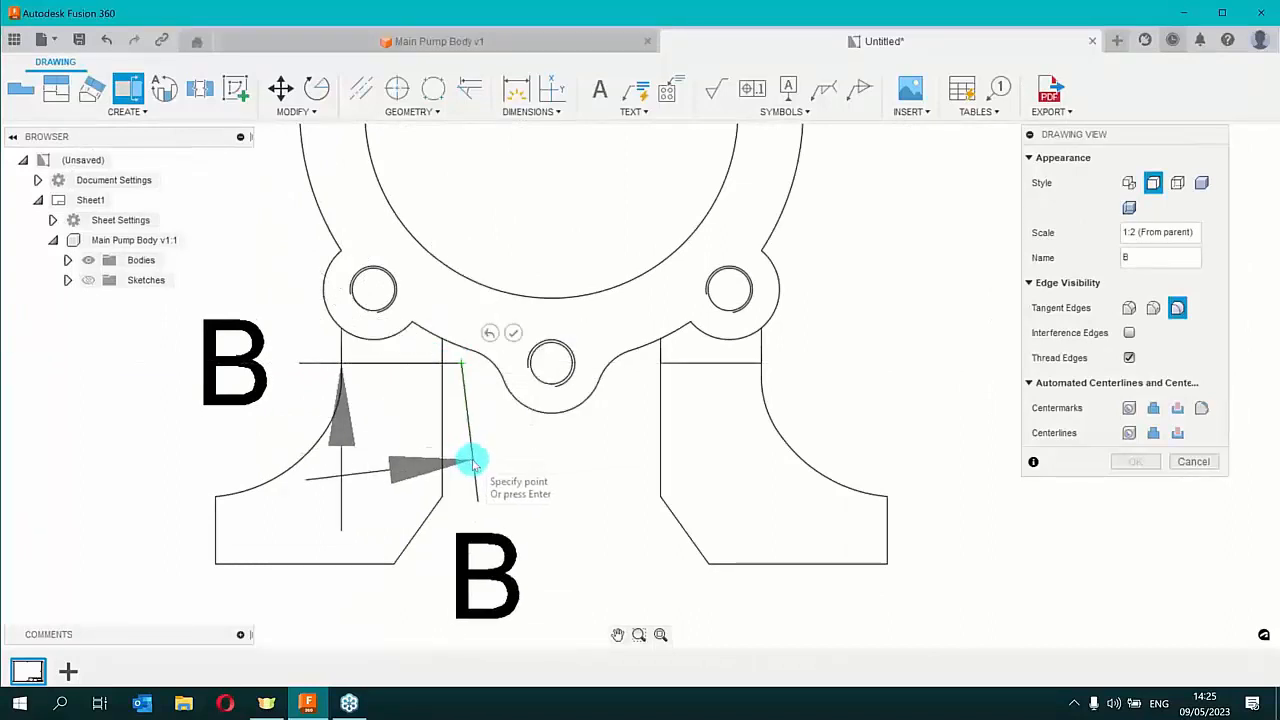
pyautogui.rightClick(468, 368)
pyautogui.click(517, 366)
# Place section view B directly below the front view's left leg at Full depth
pyautogui.scroll(-5, 450, 540)
pyautogui.moveTo(457, 537); pyautogui.dragTo(340, 308, button='middle')
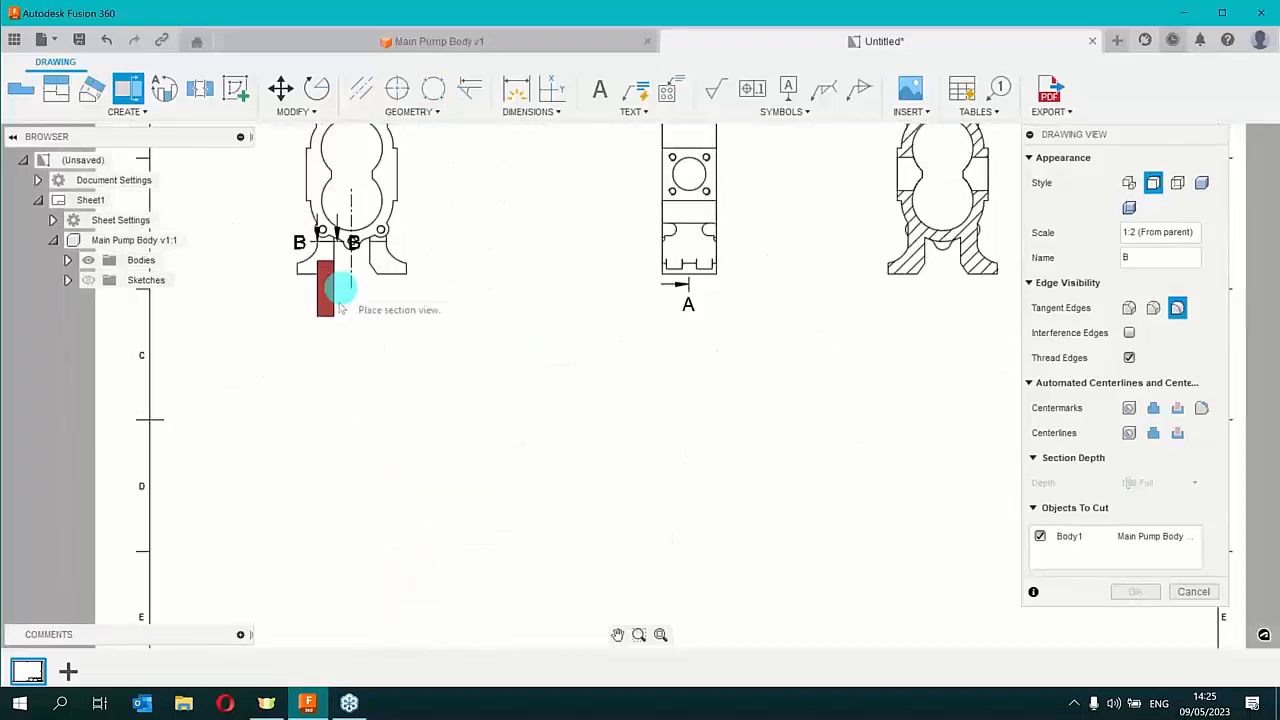
pyautogui.click(325, 372)
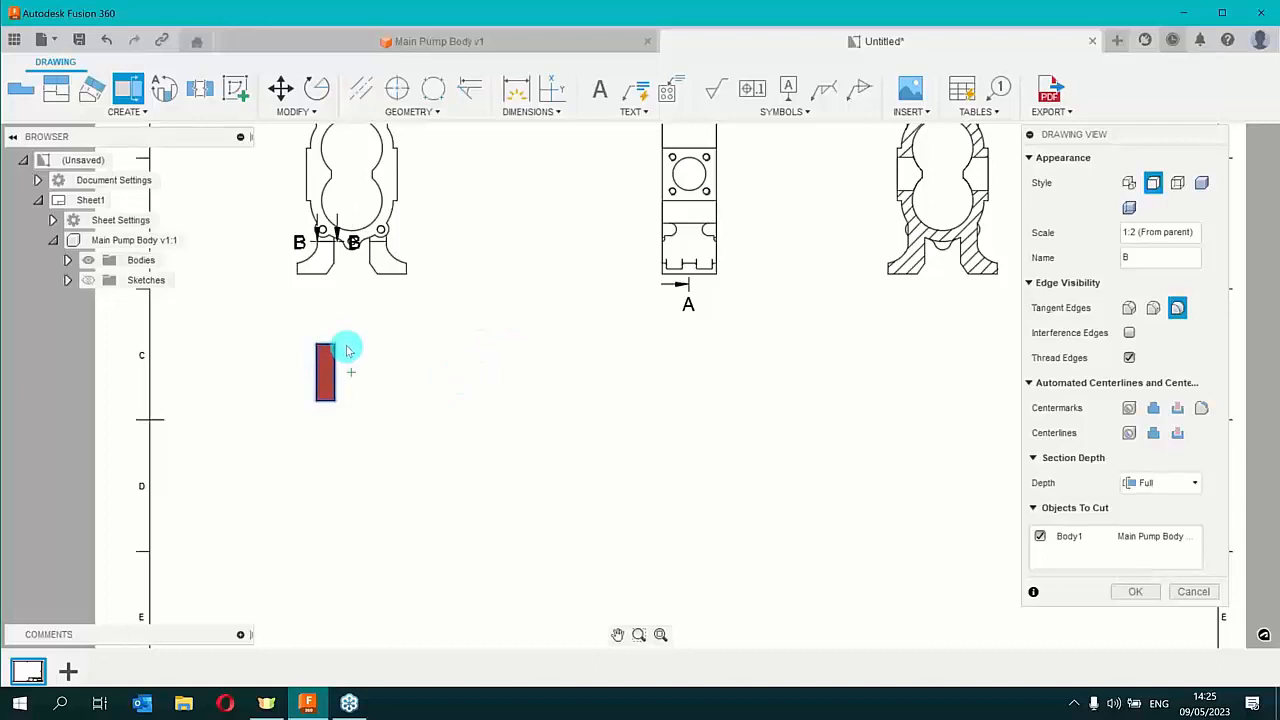
pyautogui.scroll(2, 330, 260)
pyautogui.scroll(1, 318, 272)
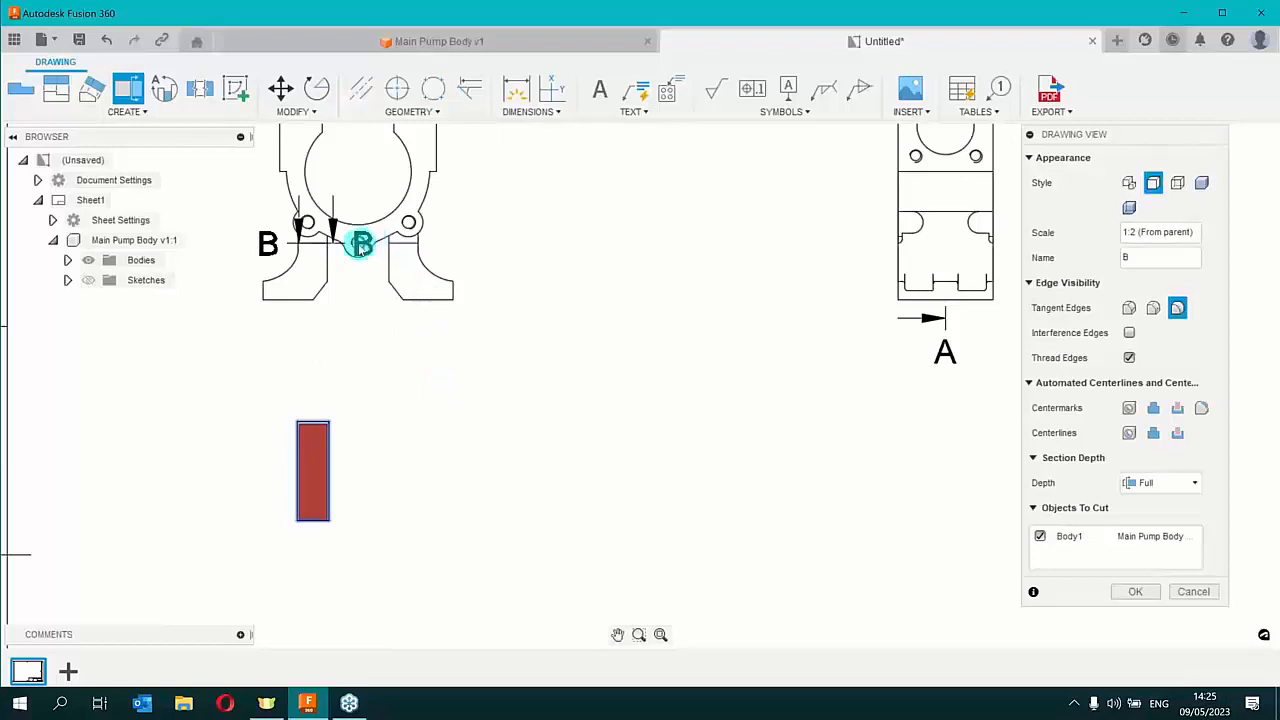
pyautogui.click(1190, 592)
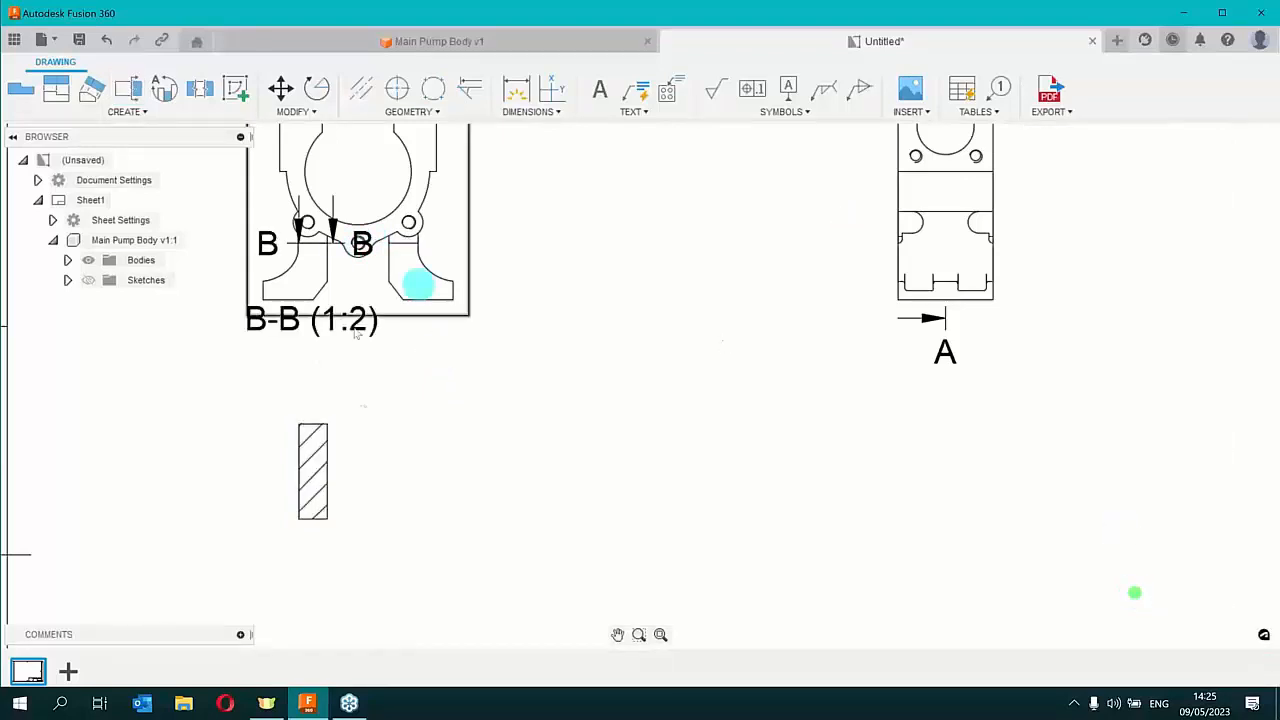
# Try to edit the new section line B on the front view's left leg with the Edit View command
pyautogui.scroll(2, 315, 248)
pyautogui.scroll(3, 315, 248)
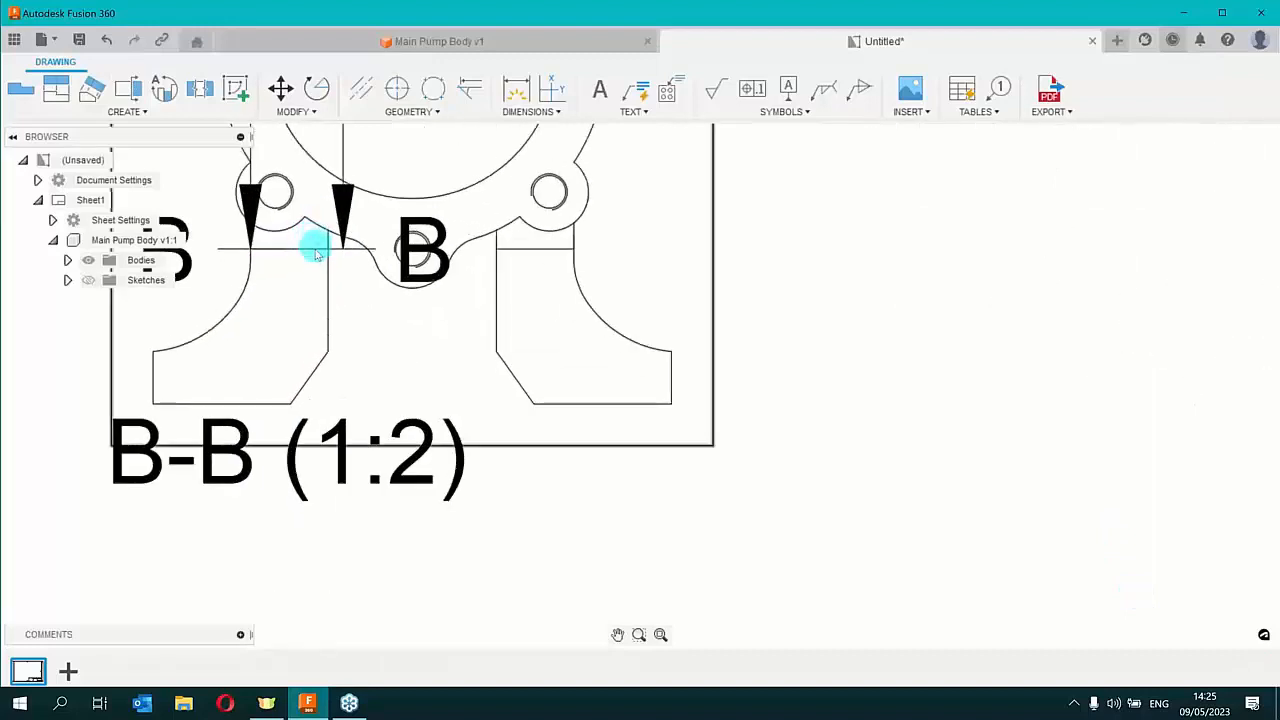
pyautogui.rightClick(315, 250)
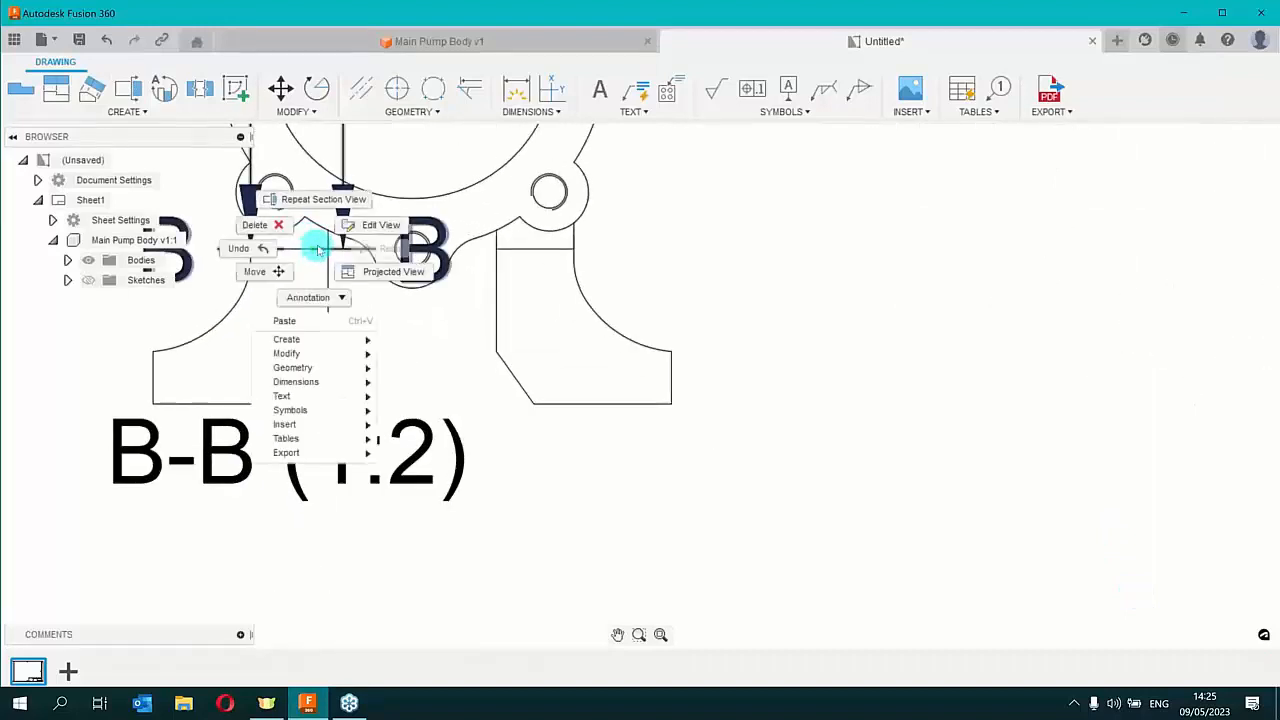
pyautogui.click(370, 228)
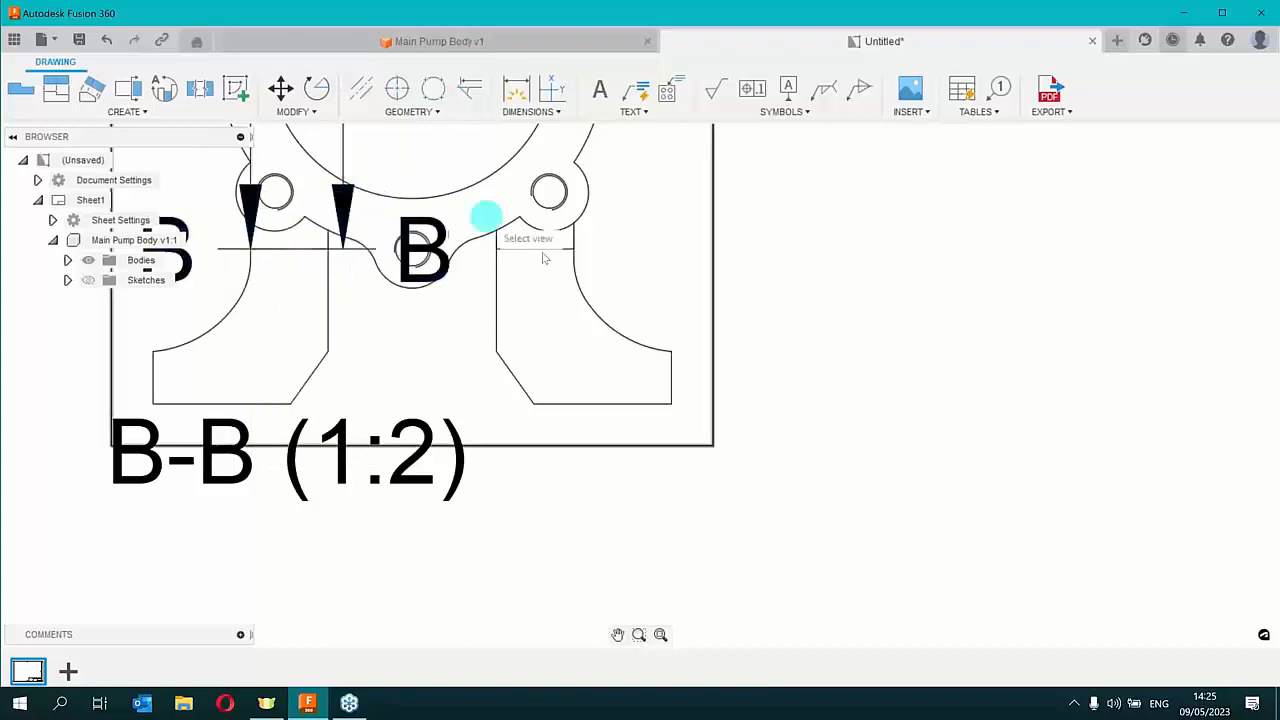
pyautogui.rightClick(346, 250)
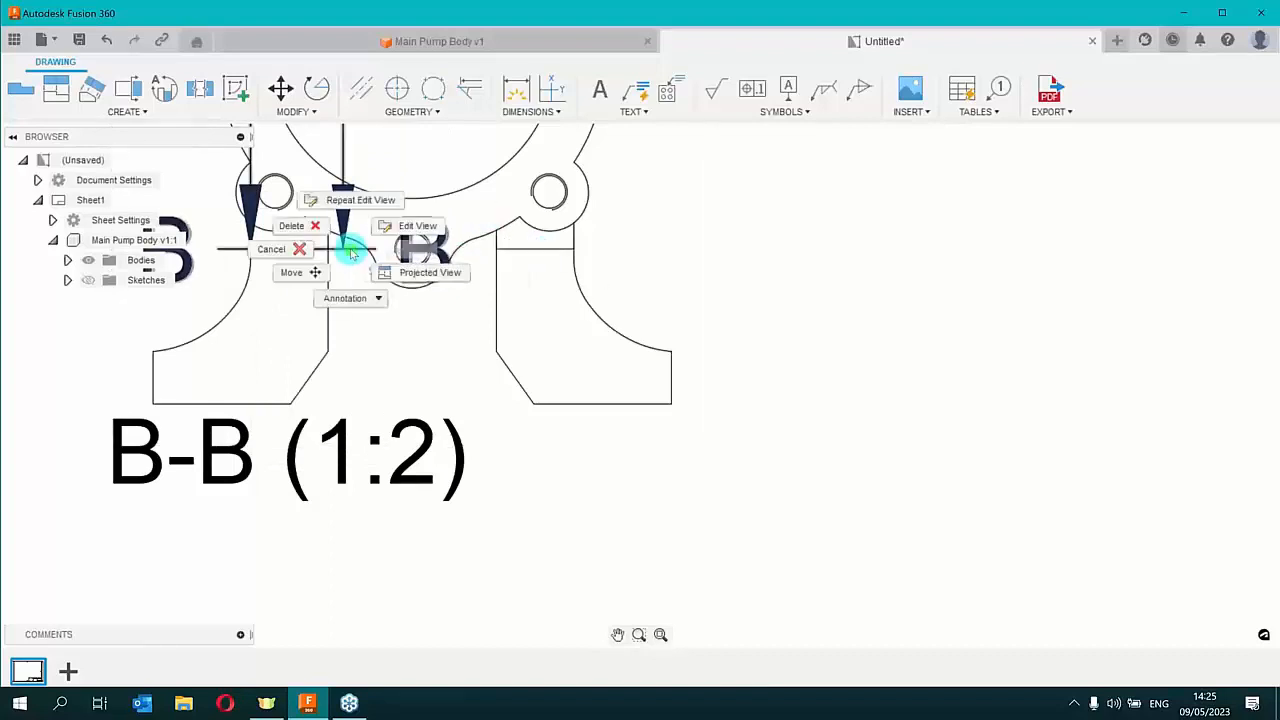
pyautogui.click(412, 225)
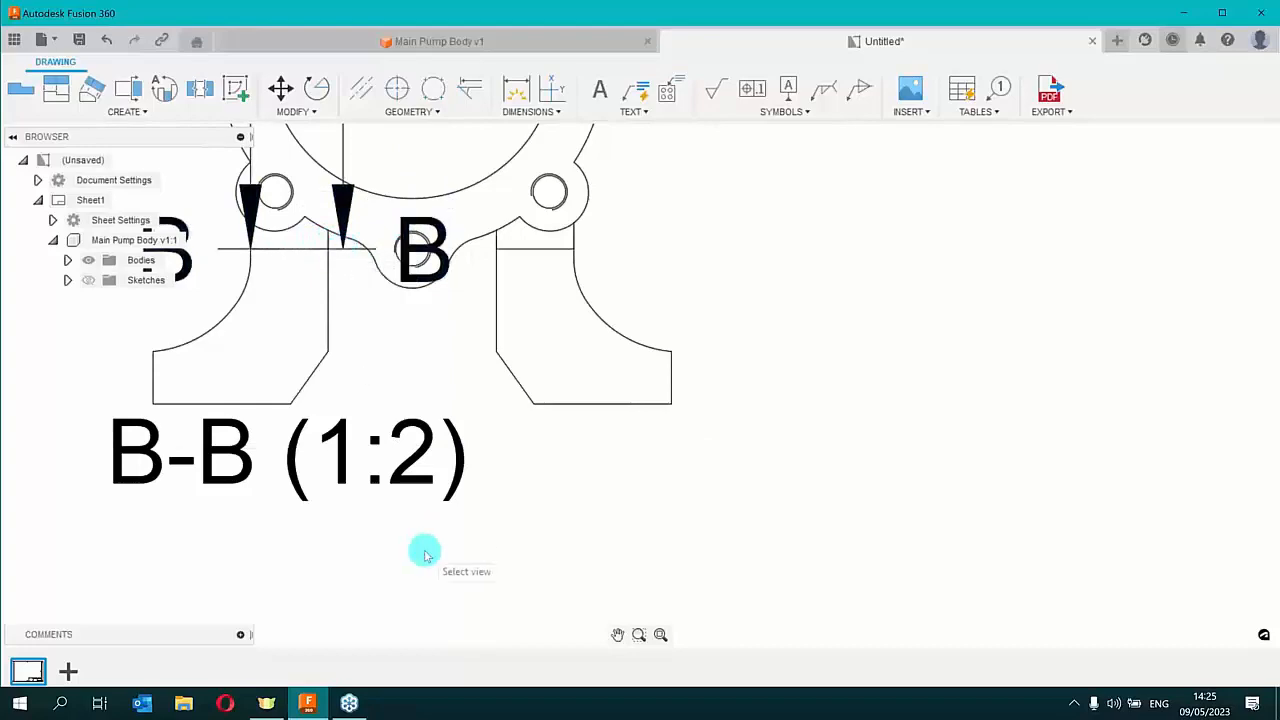
# Open the B-B section view for editing and examine its section depth options, leaving the depth at Full
pyautogui.scroll(-5, 424, 555)
pyautogui.moveTo(423, 549); pyautogui.dragTo(366, 386, button='middle')
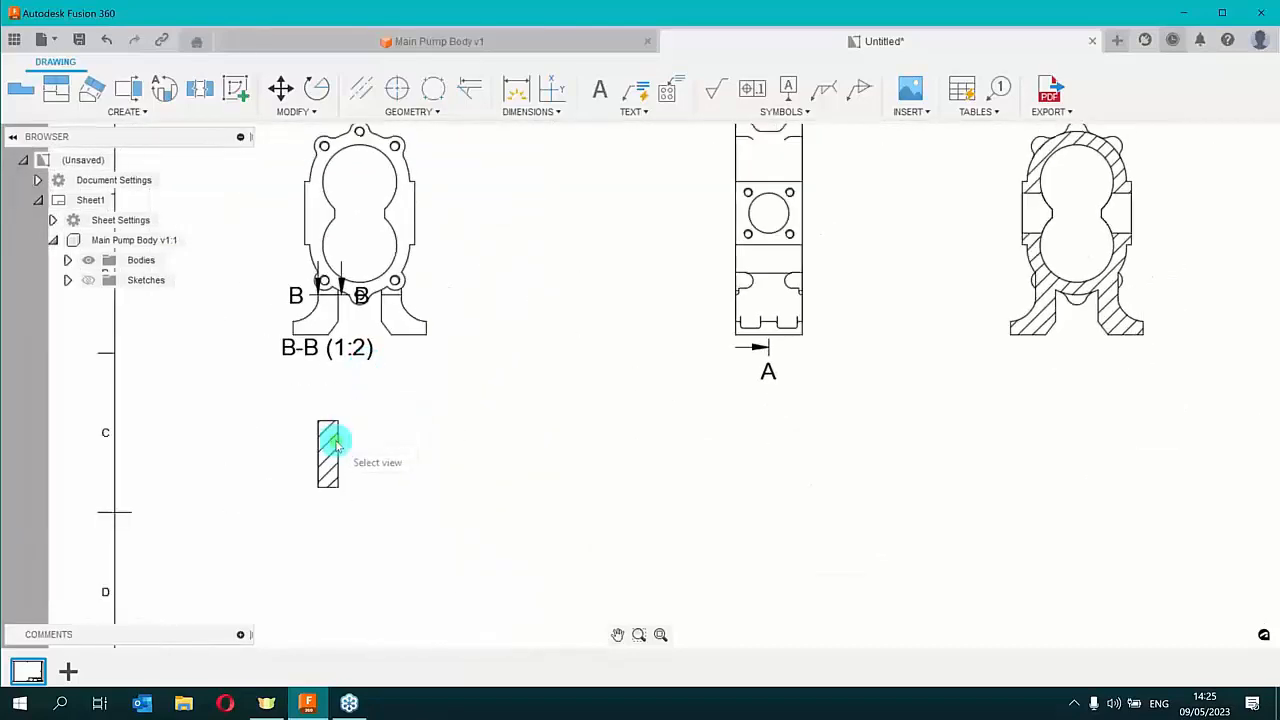
pyautogui.click(335, 425)
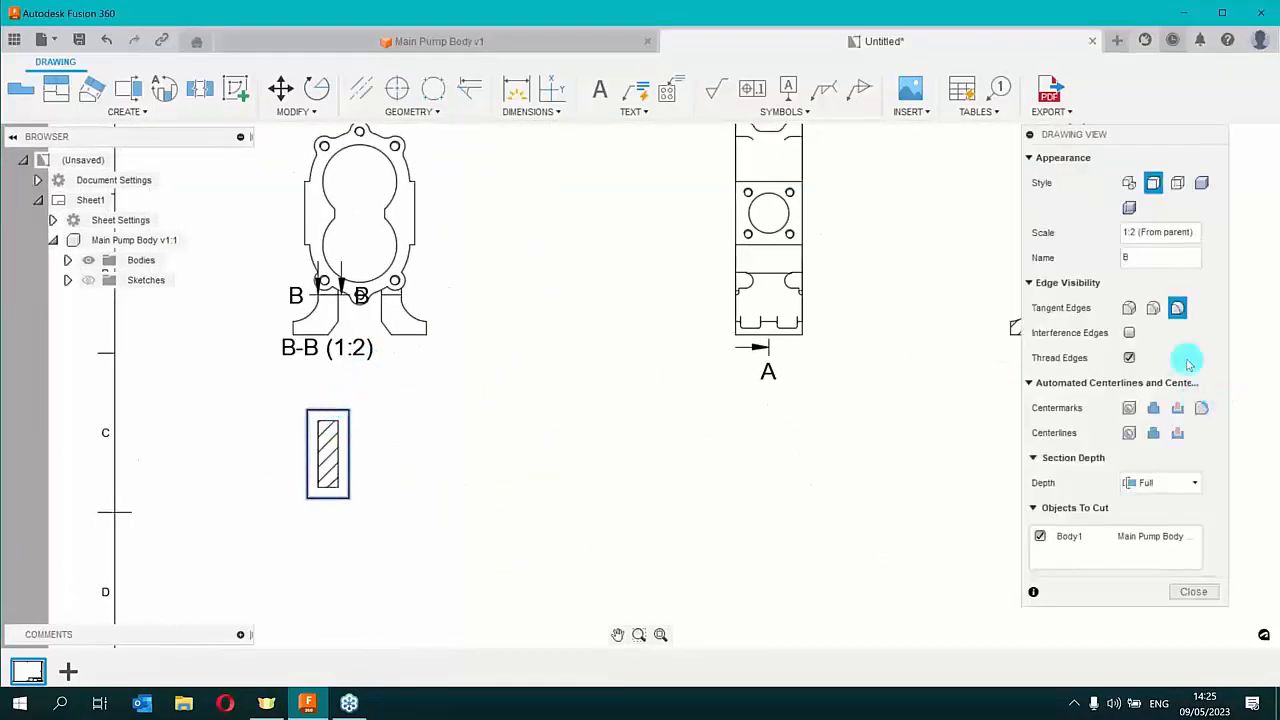
pyautogui.click(1194, 482)
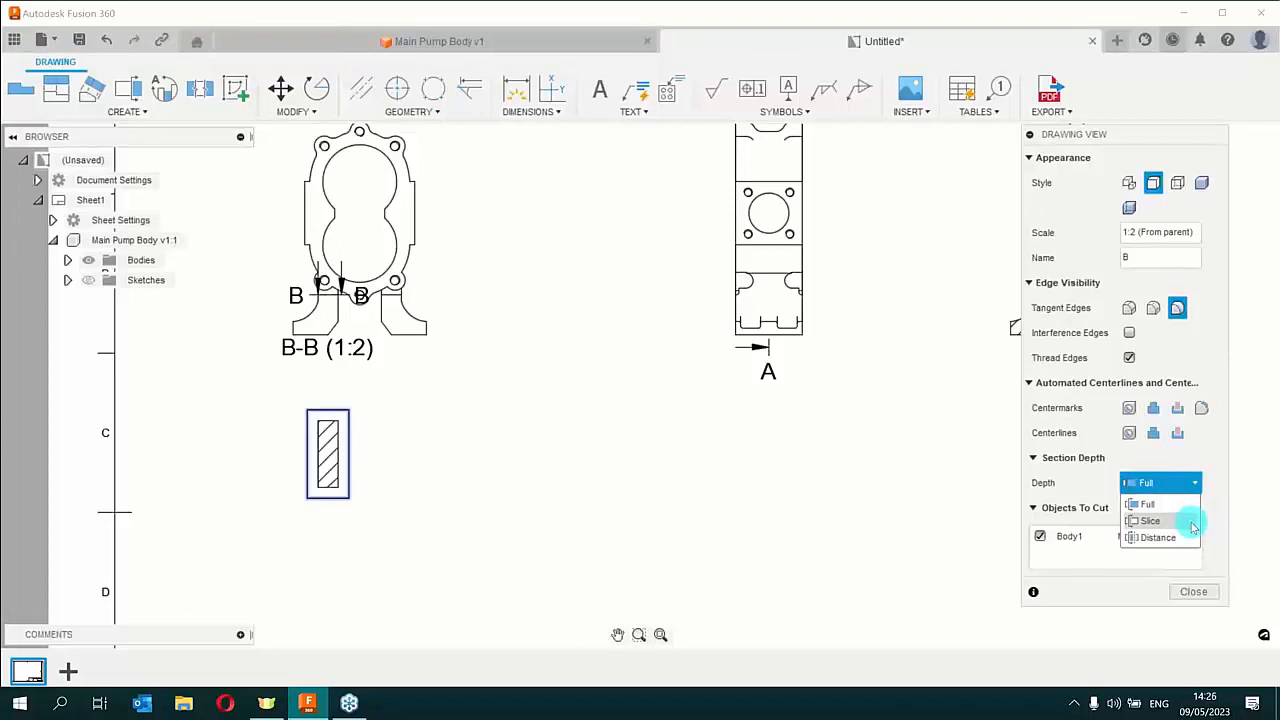
pyautogui.click(1194, 589)
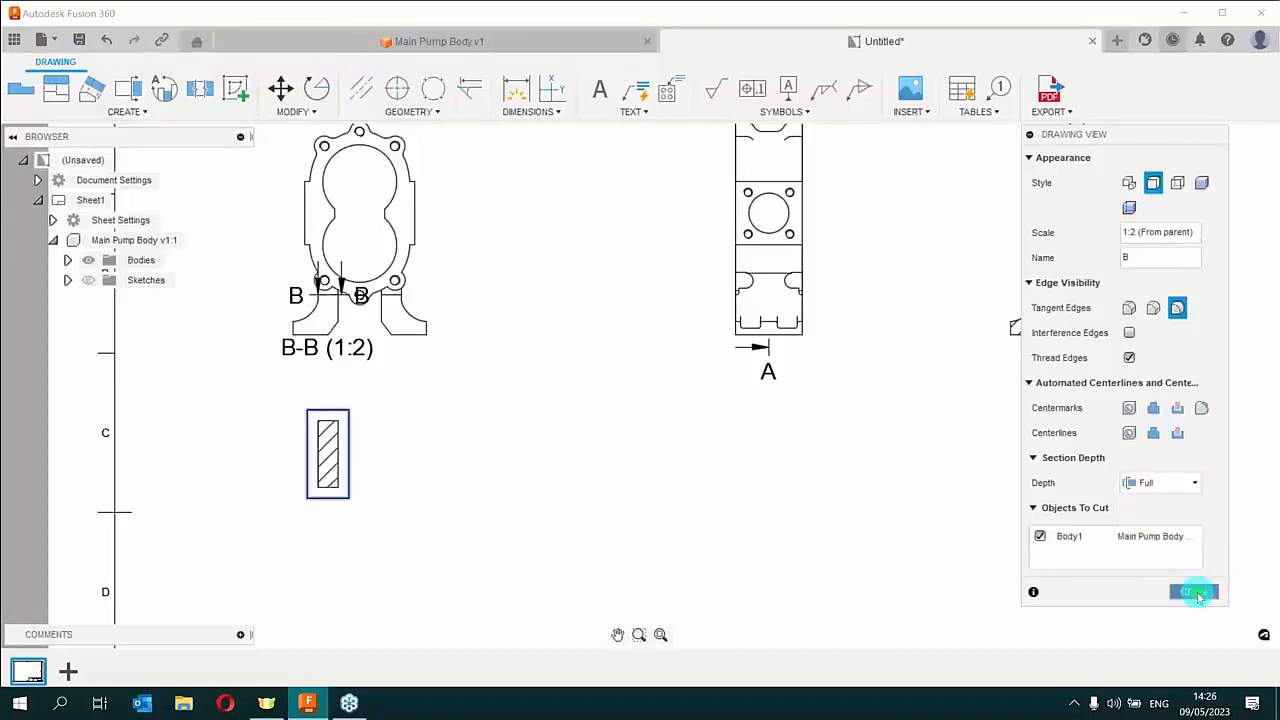
pyautogui.click(1193, 591)
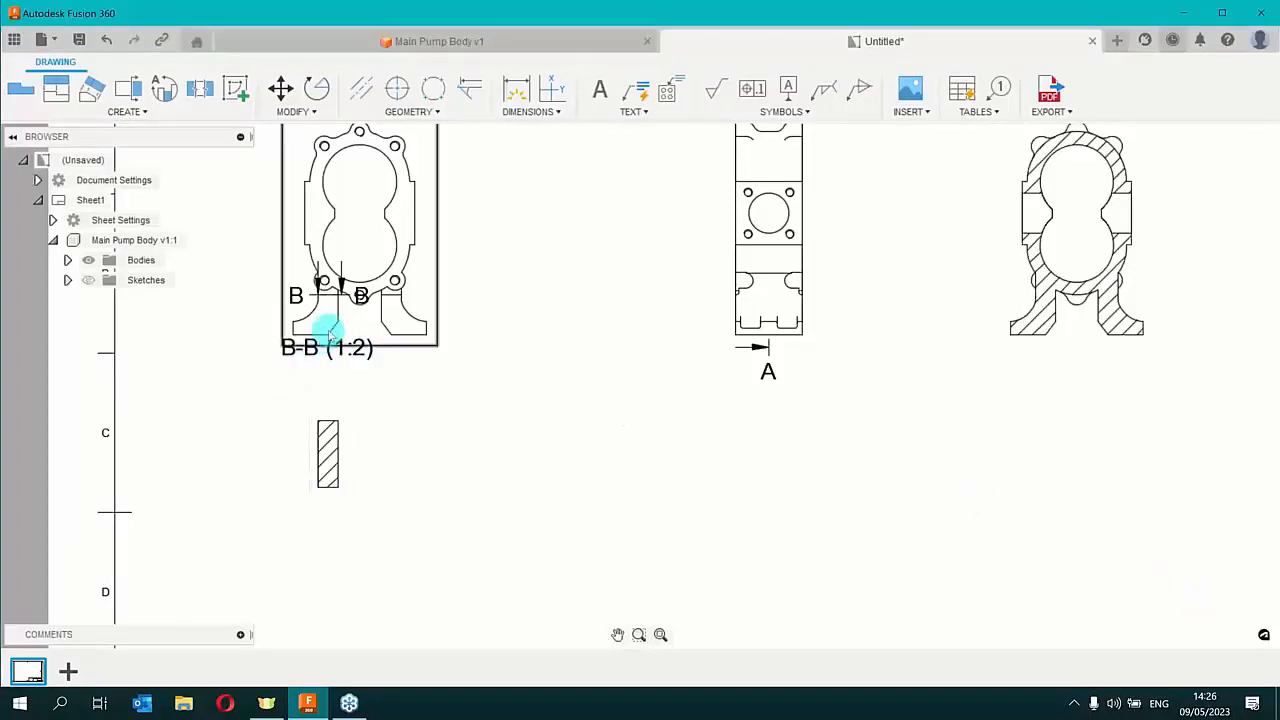
# Move the B-B (1:2) label down to just above the hatched leg section
pyautogui.scroll(-3, 328, 335)
pyautogui.scroll(5, 325, 305)
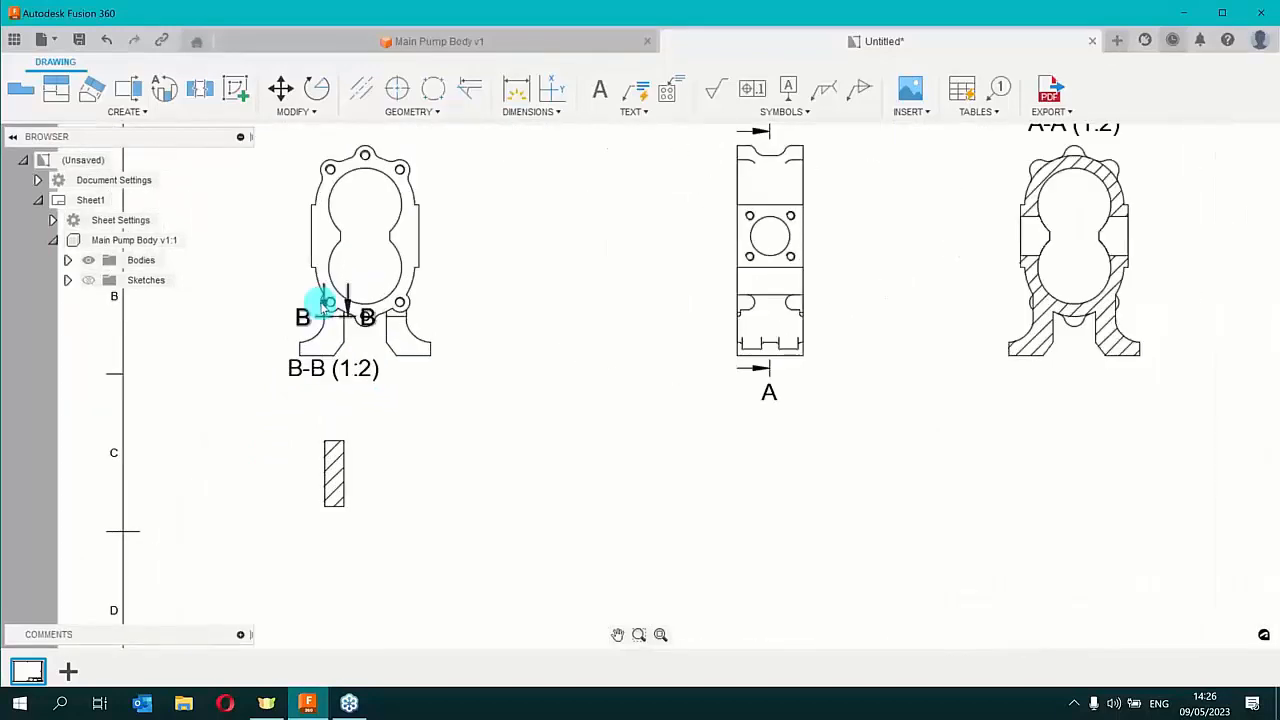
pyautogui.rightClick(290, 331)
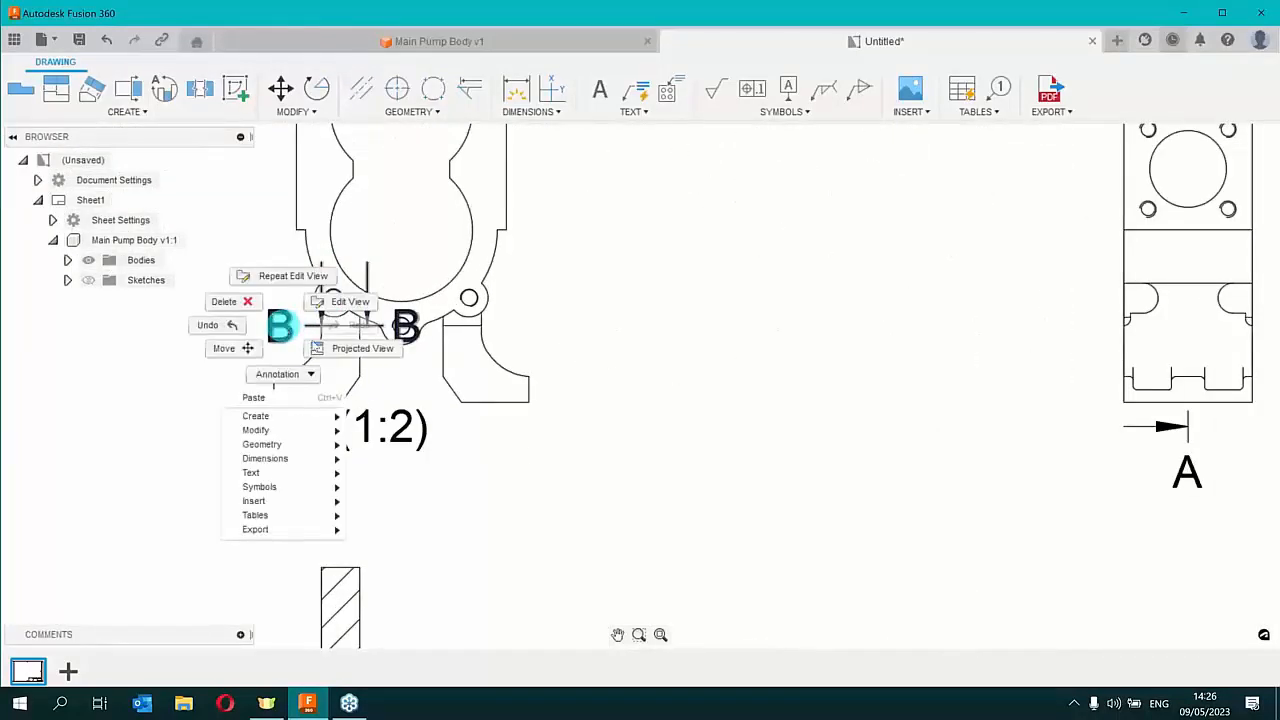
pyautogui.click(591, 551)
pyautogui.scroll(-3, 571, 471)
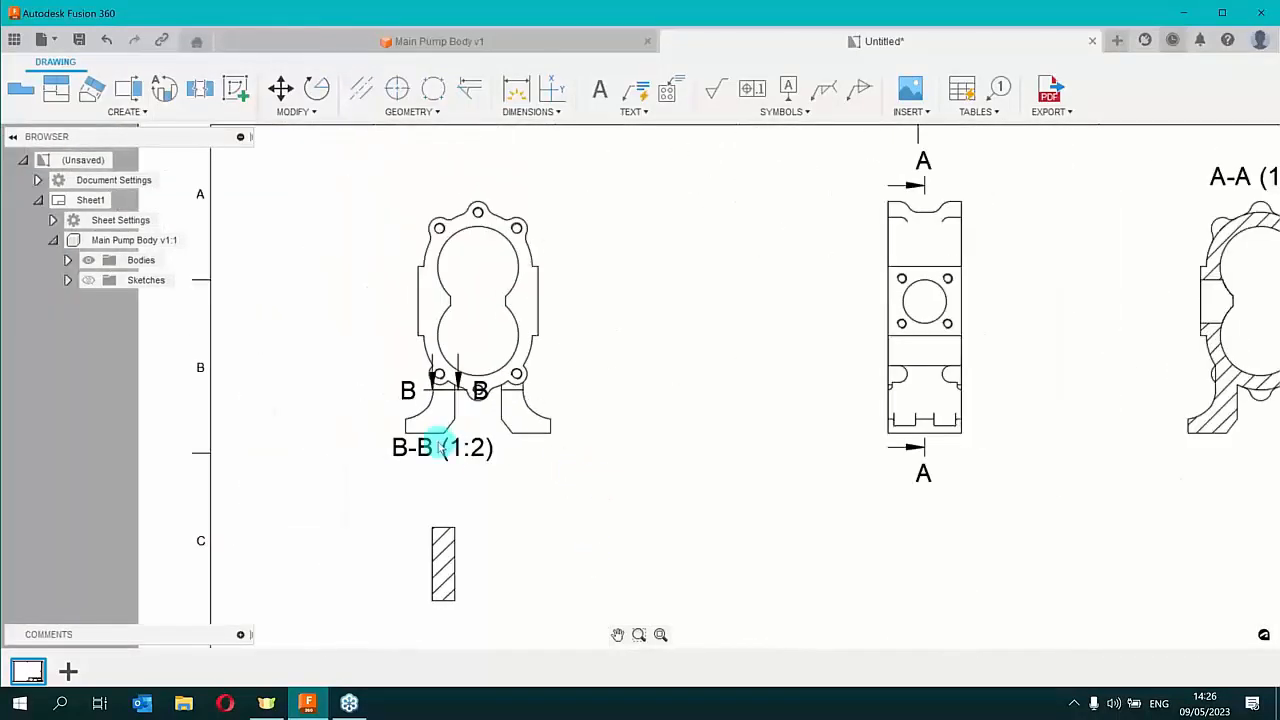
pyautogui.moveTo(445, 455); pyautogui.dragTo(451, 509)
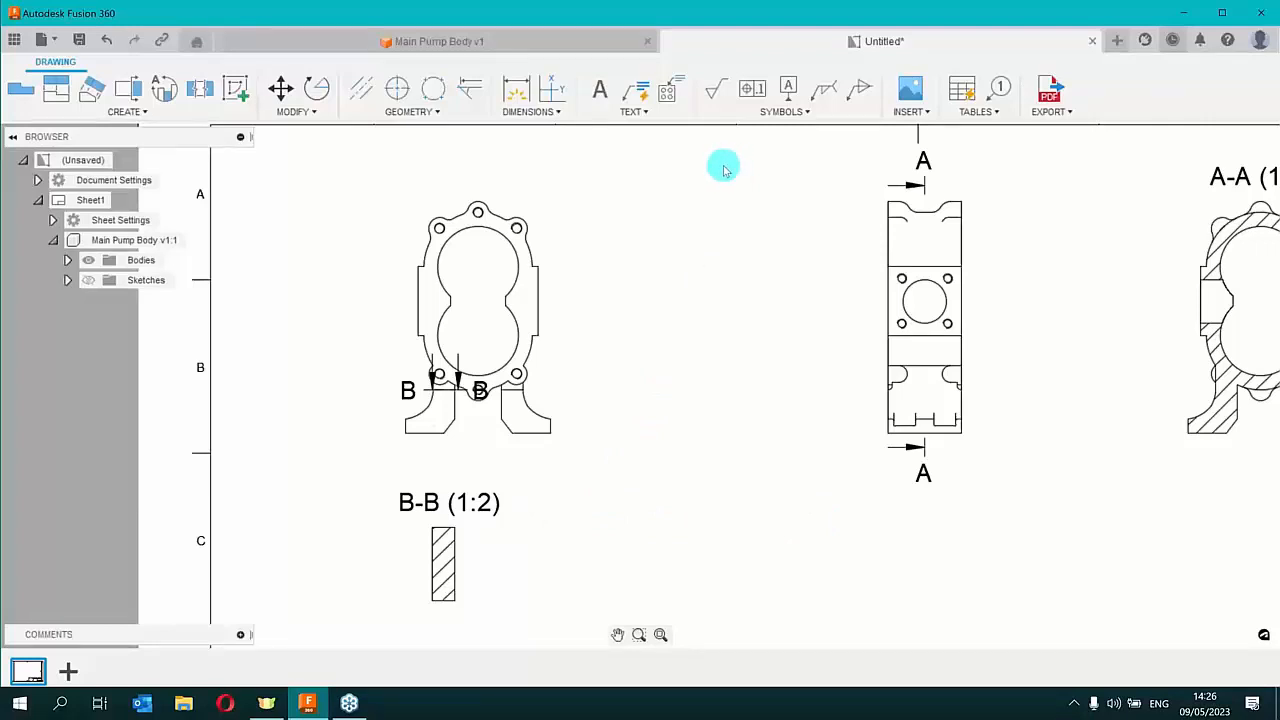
pyautogui.click(164, 88)
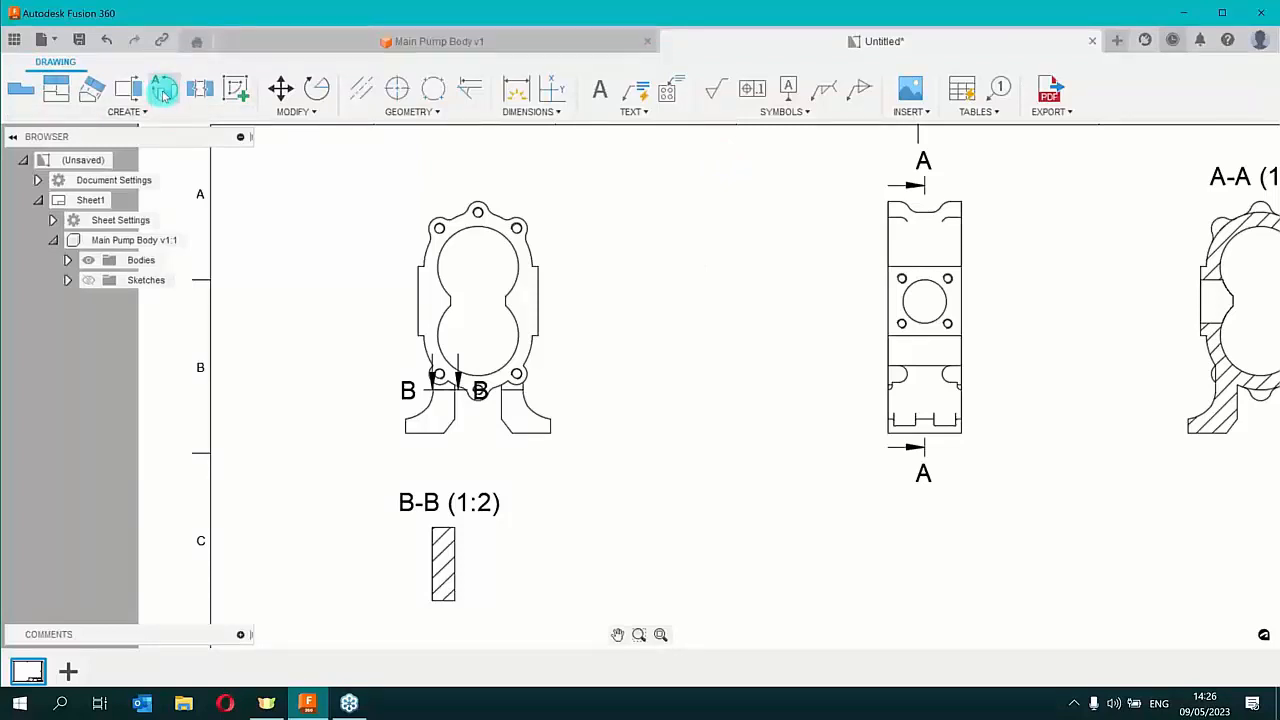
pyautogui.click(164, 90)
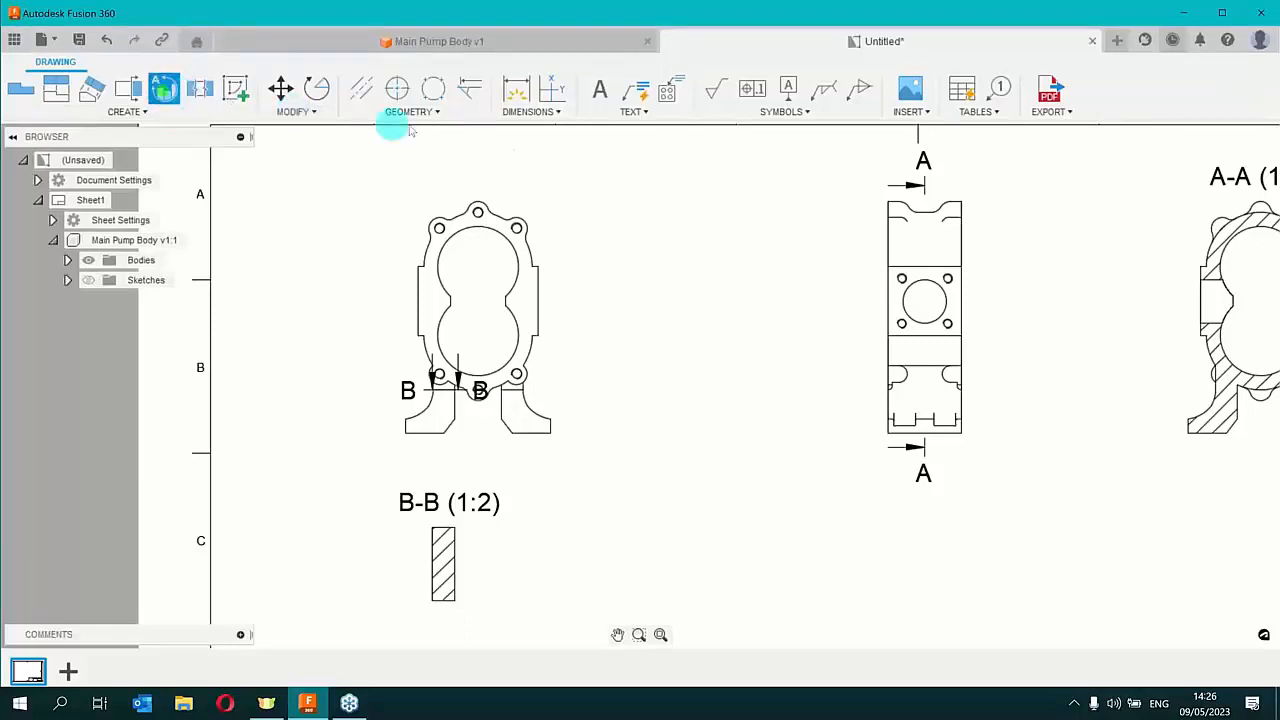
pyautogui.click(503, 203)
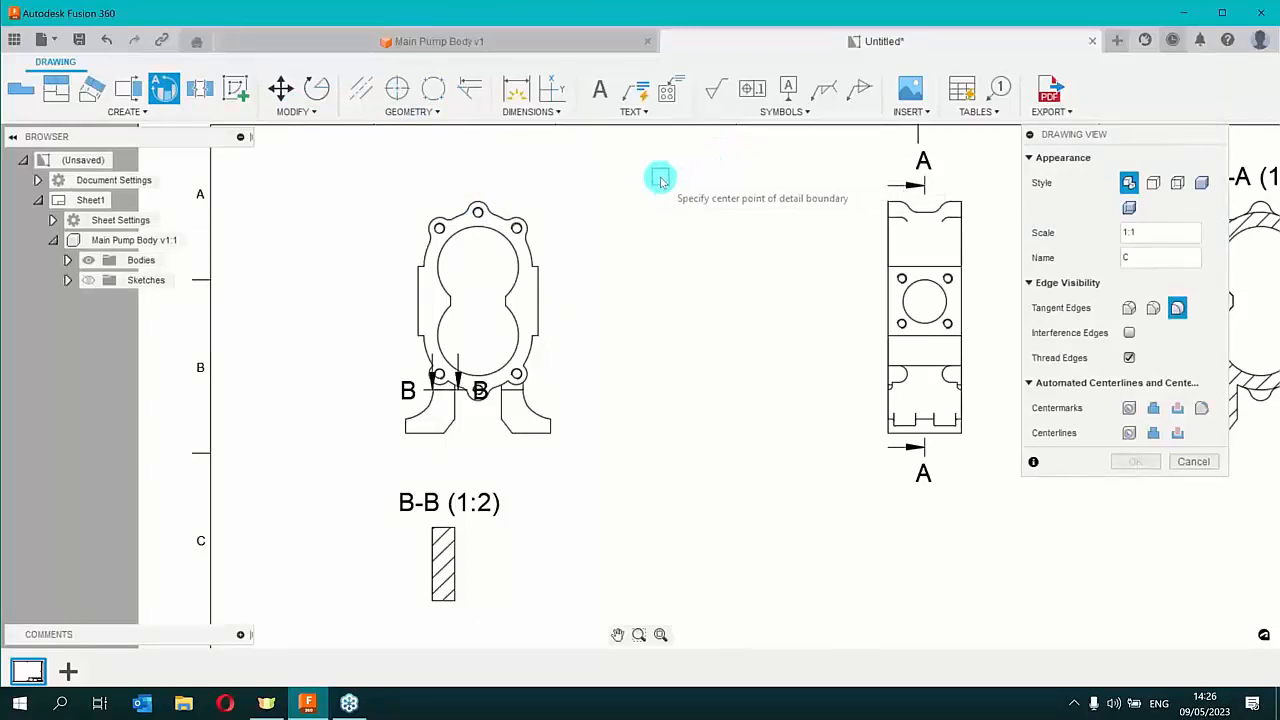
pyautogui.rightClick(521, 176)
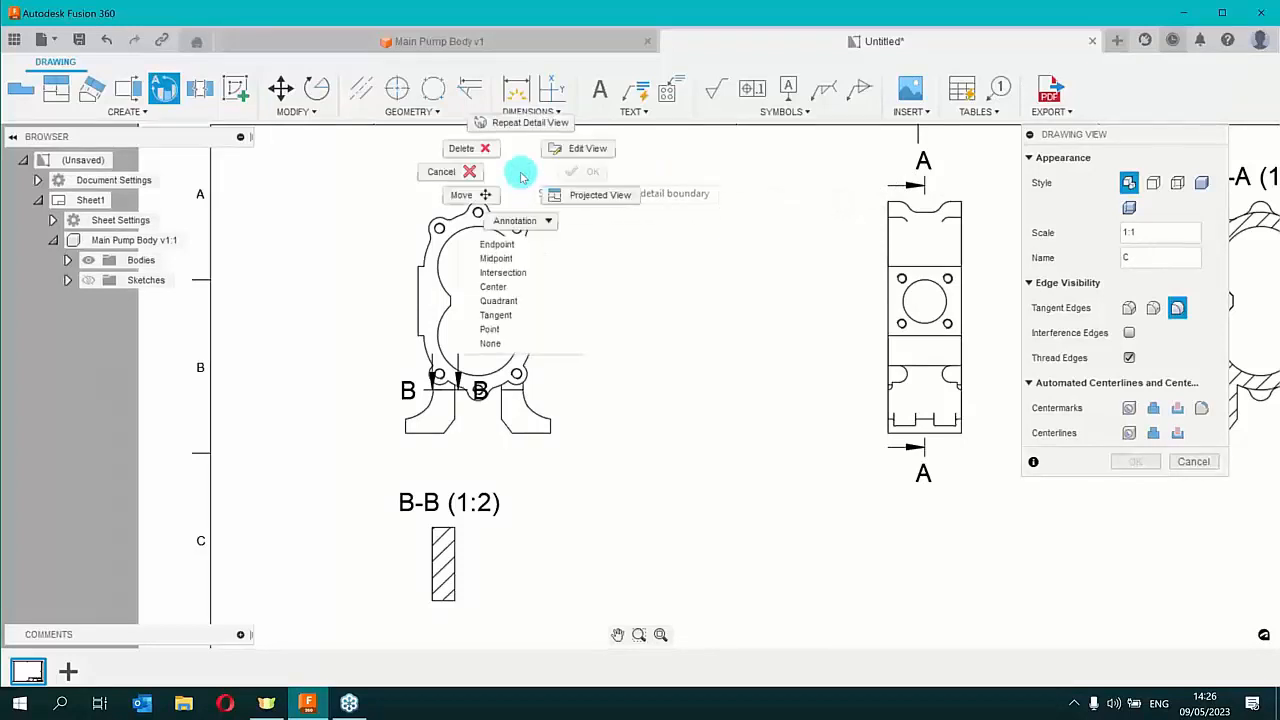
pyautogui.click(422, 200)
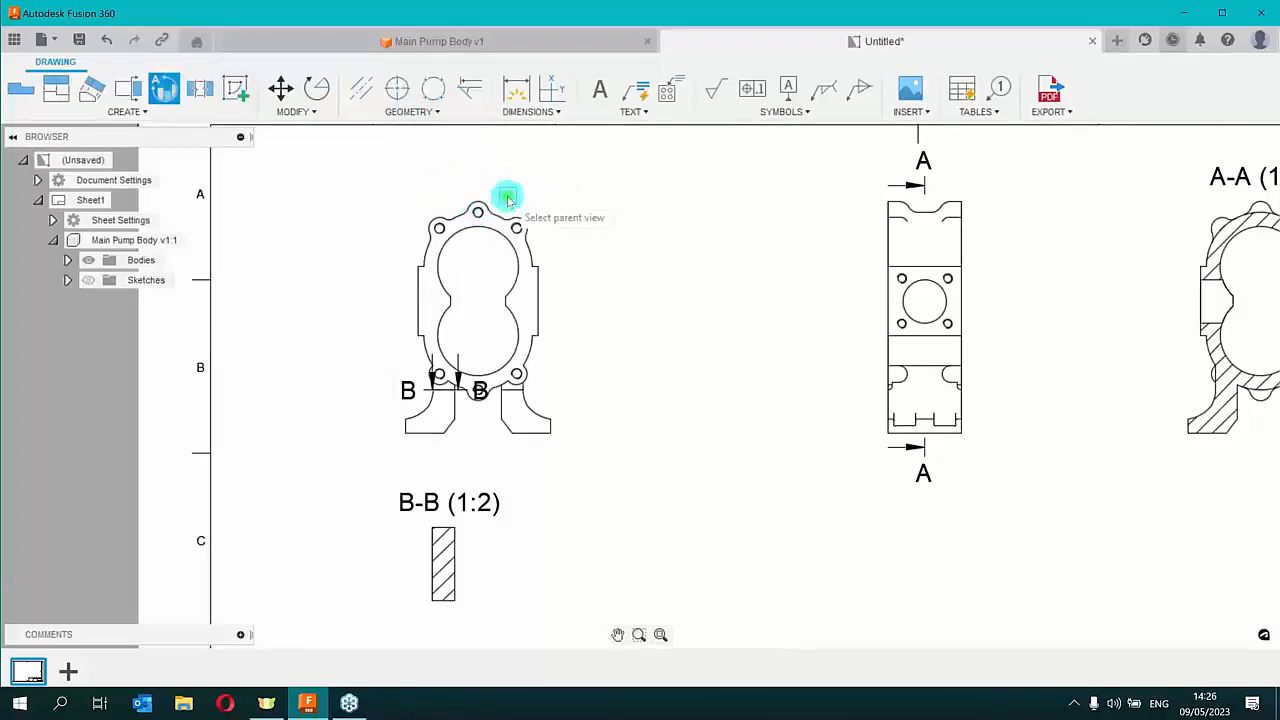
# Start a detail view of the front view with a circular boundary centred on the top bolt hole, enclosing the whole lug
pyautogui.click(478, 213)
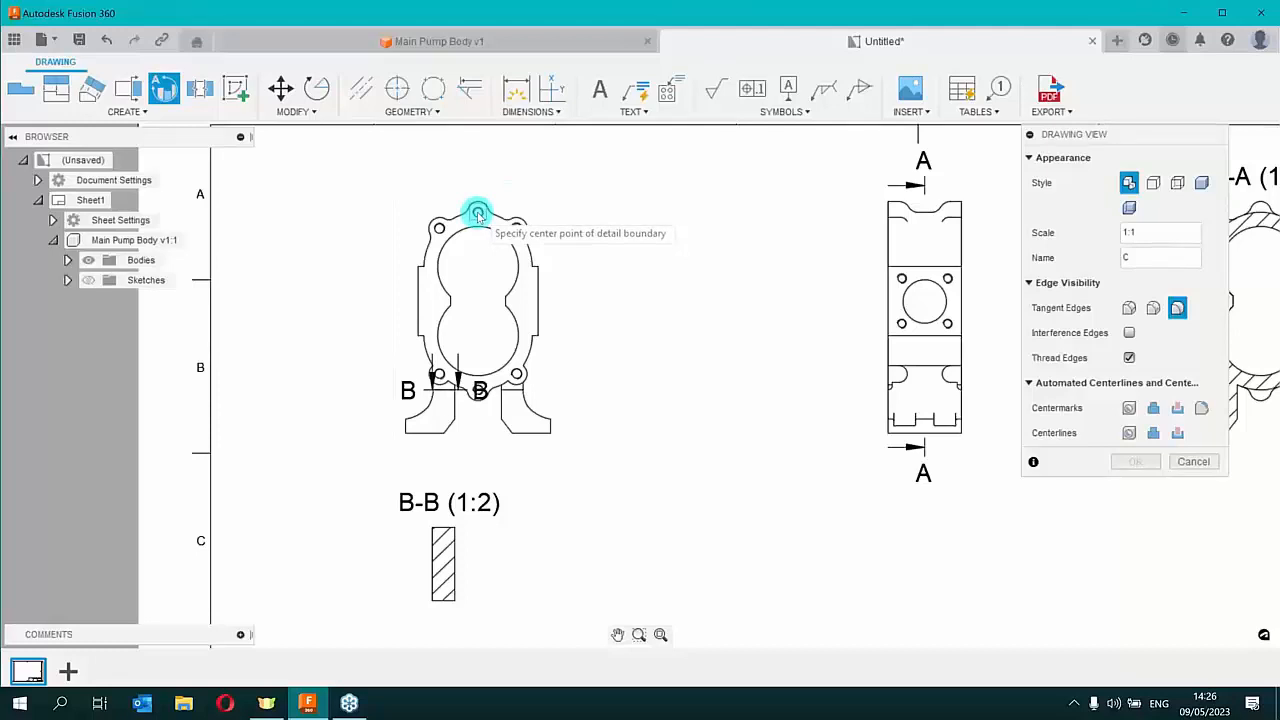
pyautogui.scroll(8, 478, 213)
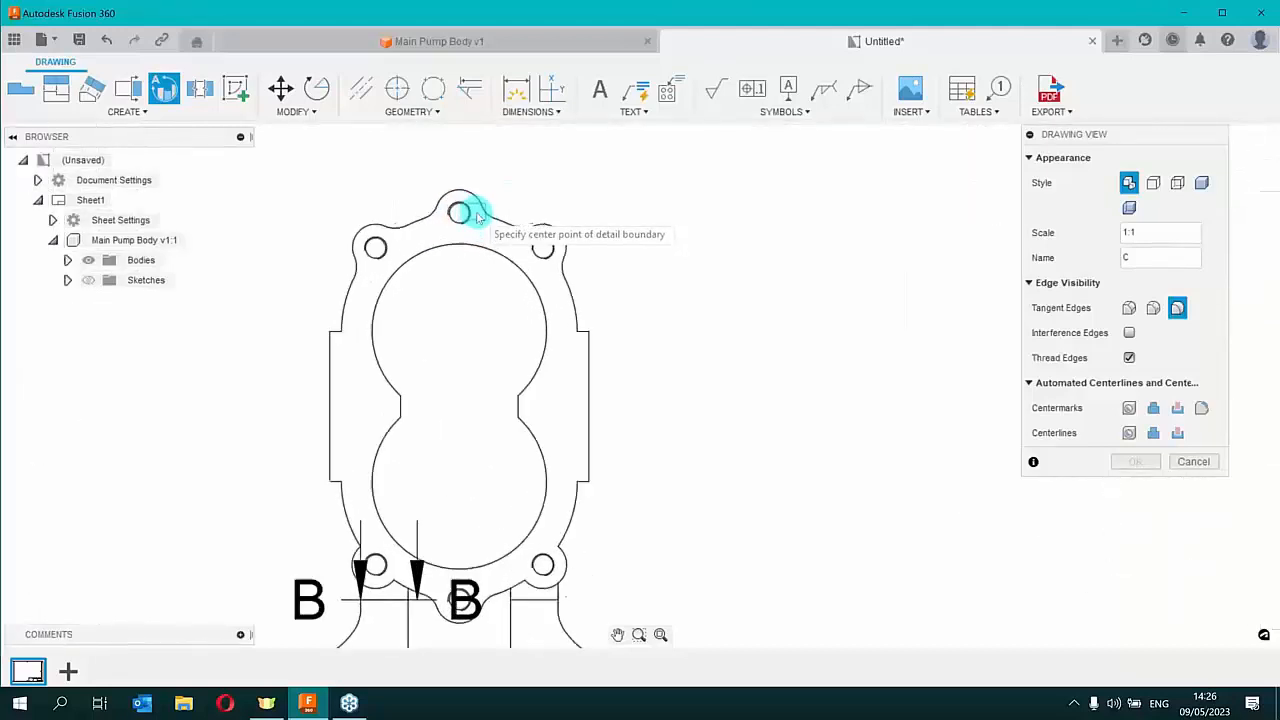
pyautogui.click(439, 216)
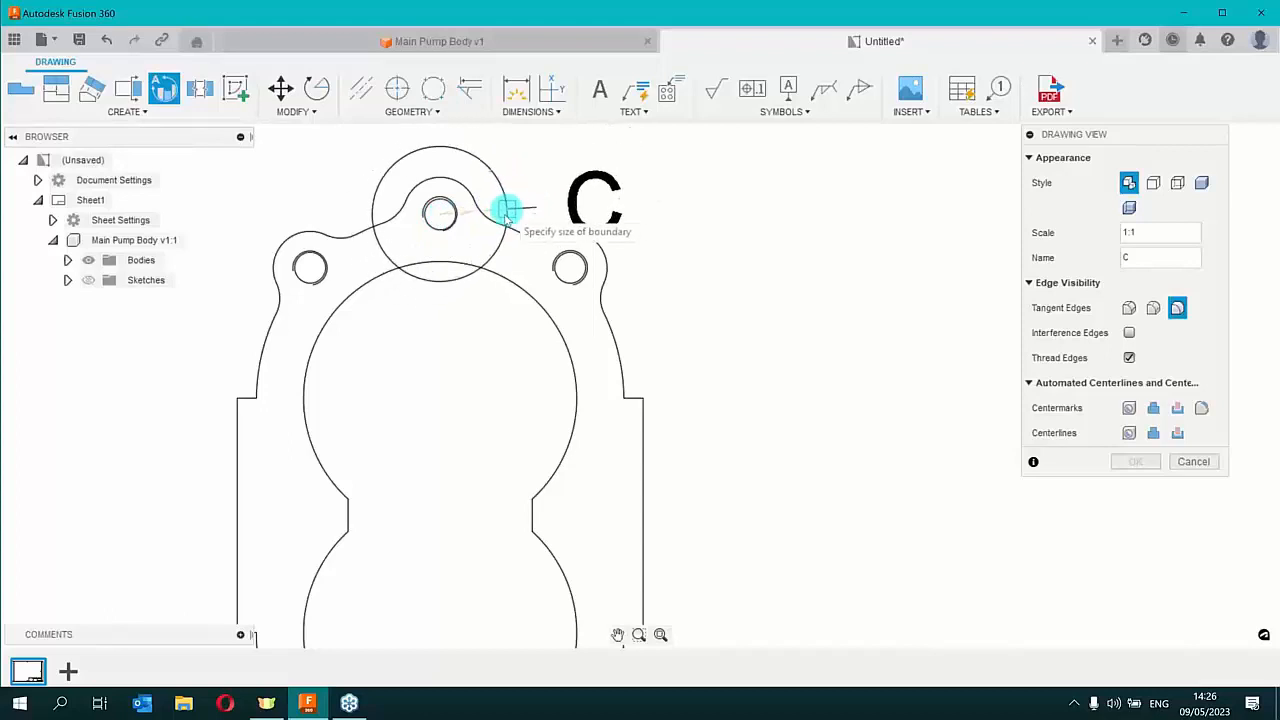
pyautogui.scroll(-3, 530, 203)
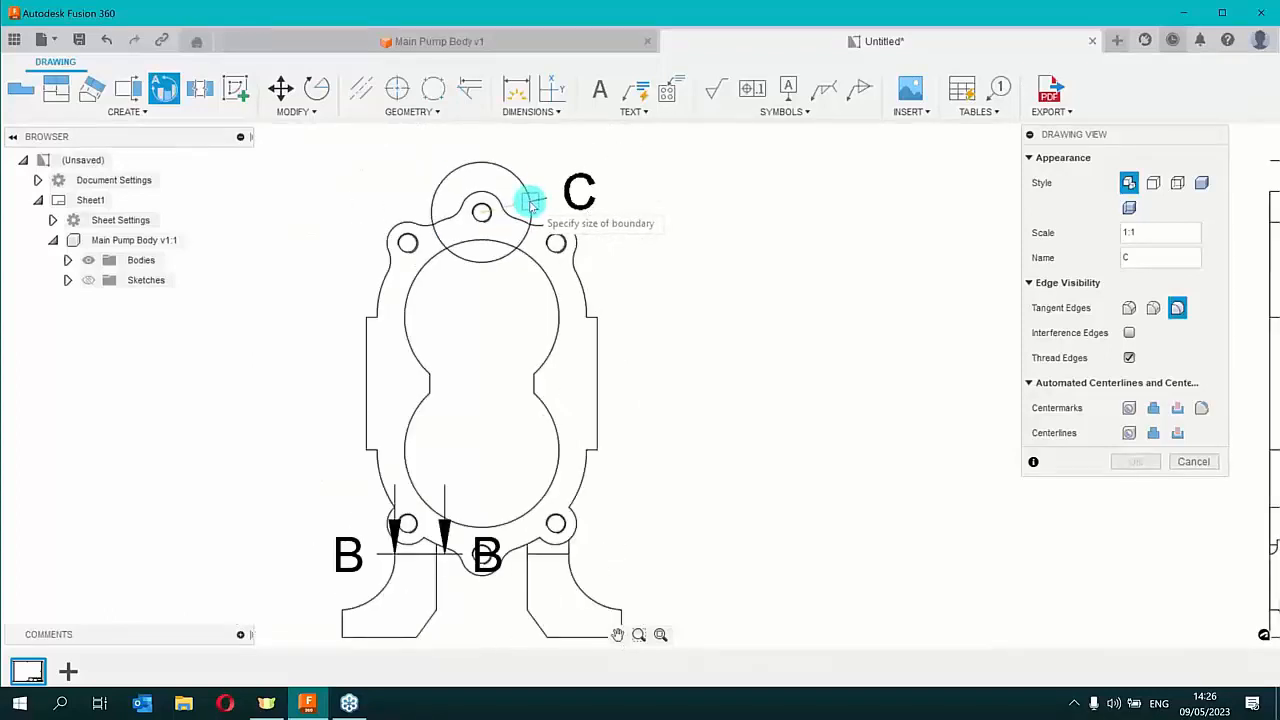
pyautogui.scroll(-2, 532, 203)
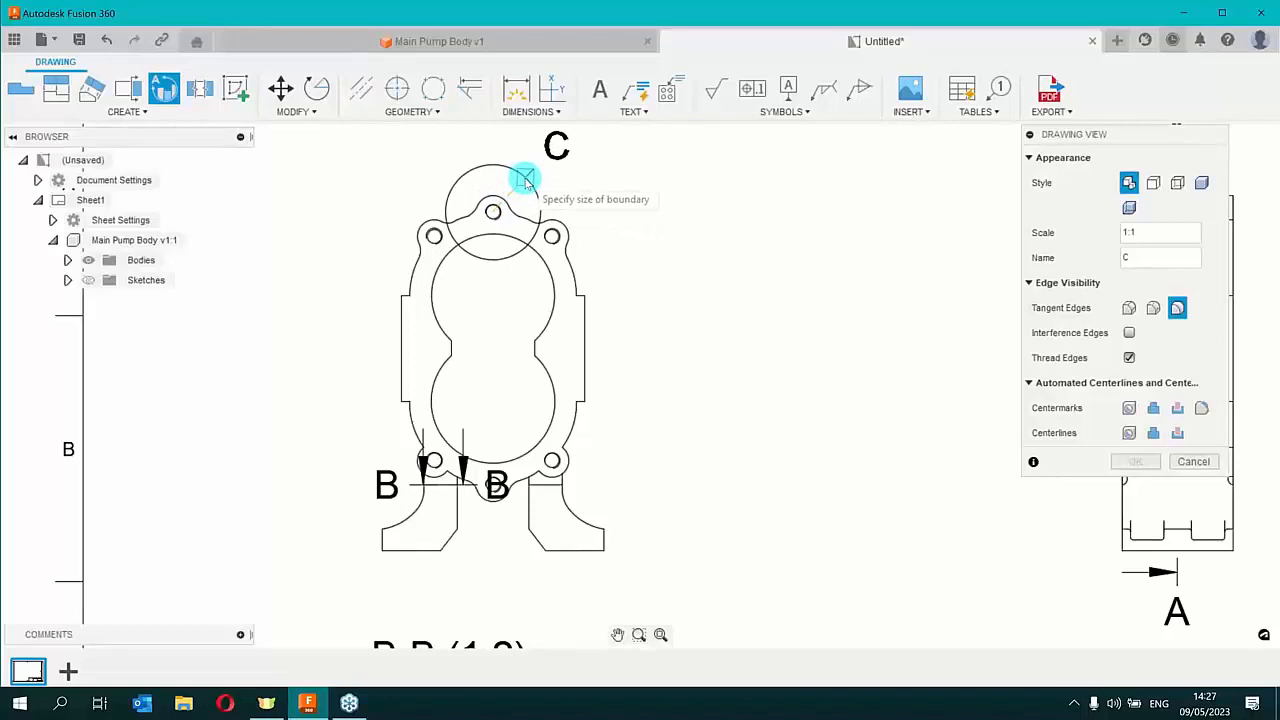
pyautogui.click(525, 180)
# Place detail view C at scale 1:1 below the side view, under the lower A section marker
pyautogui.scroll(-3, 750, 350)
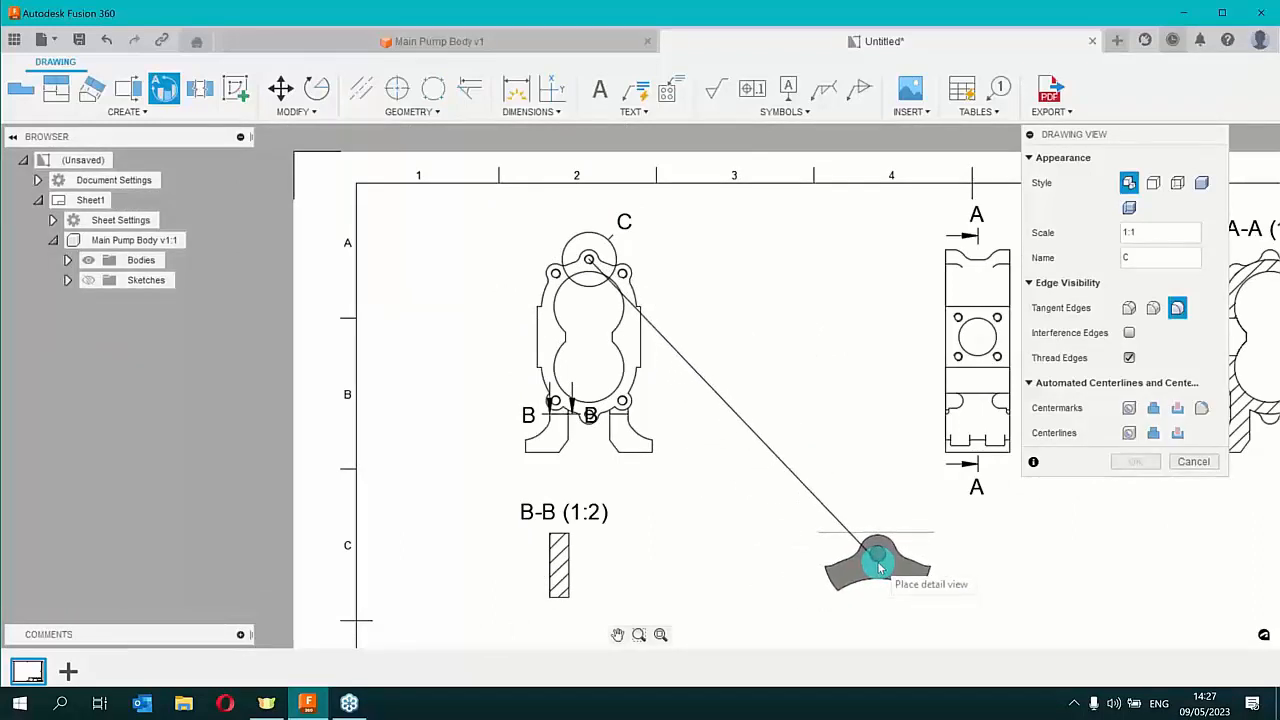
pyautogui.click(985, 580)
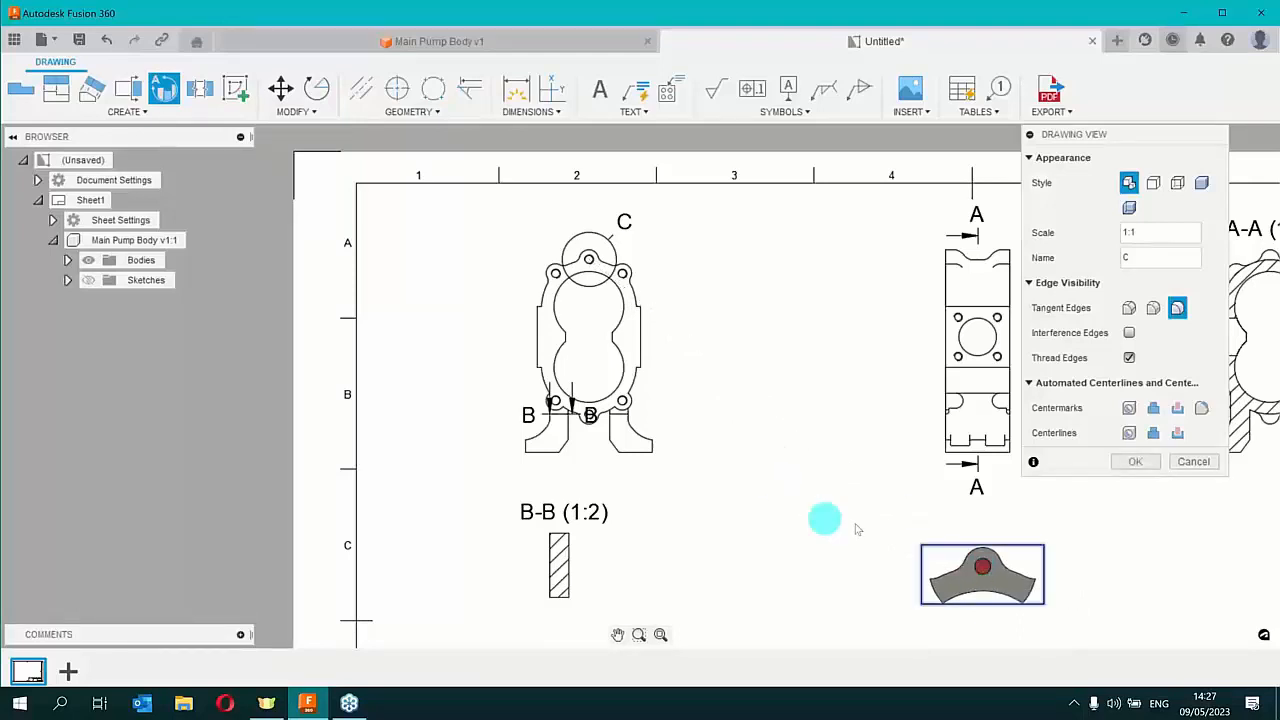
pyautogui.click(1128, 183)
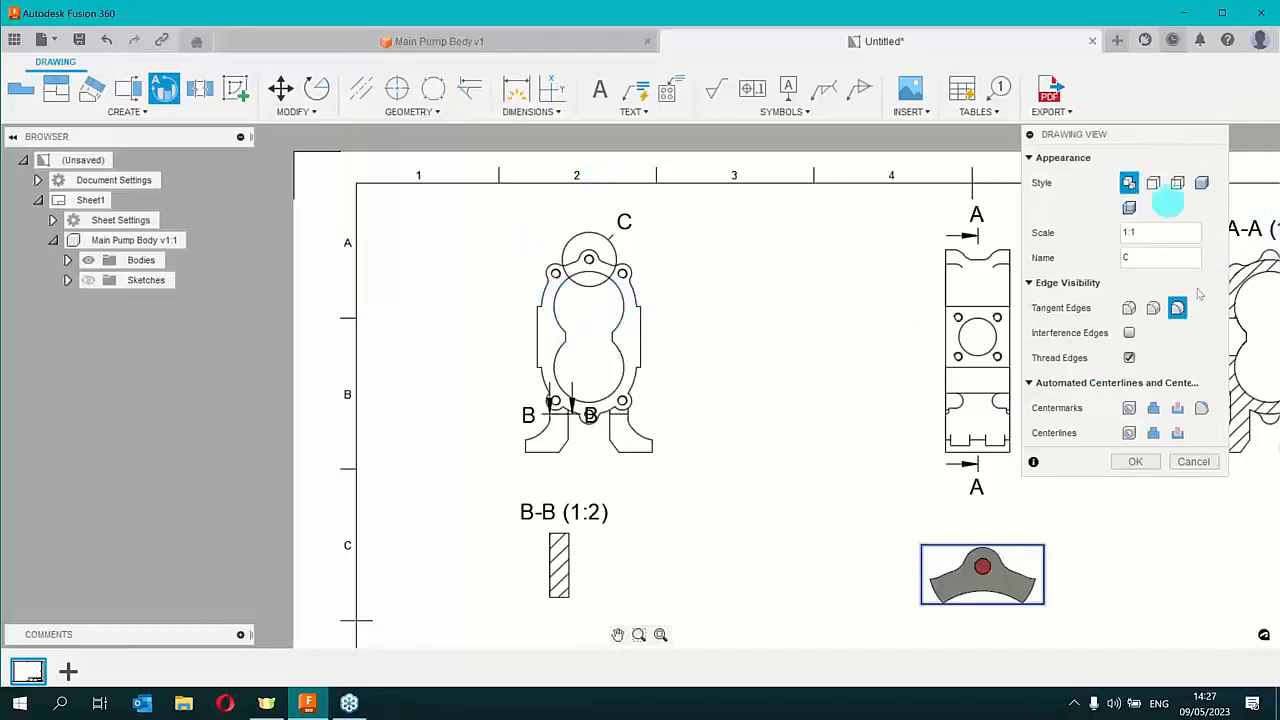
pyautogui.click(1136, 462)
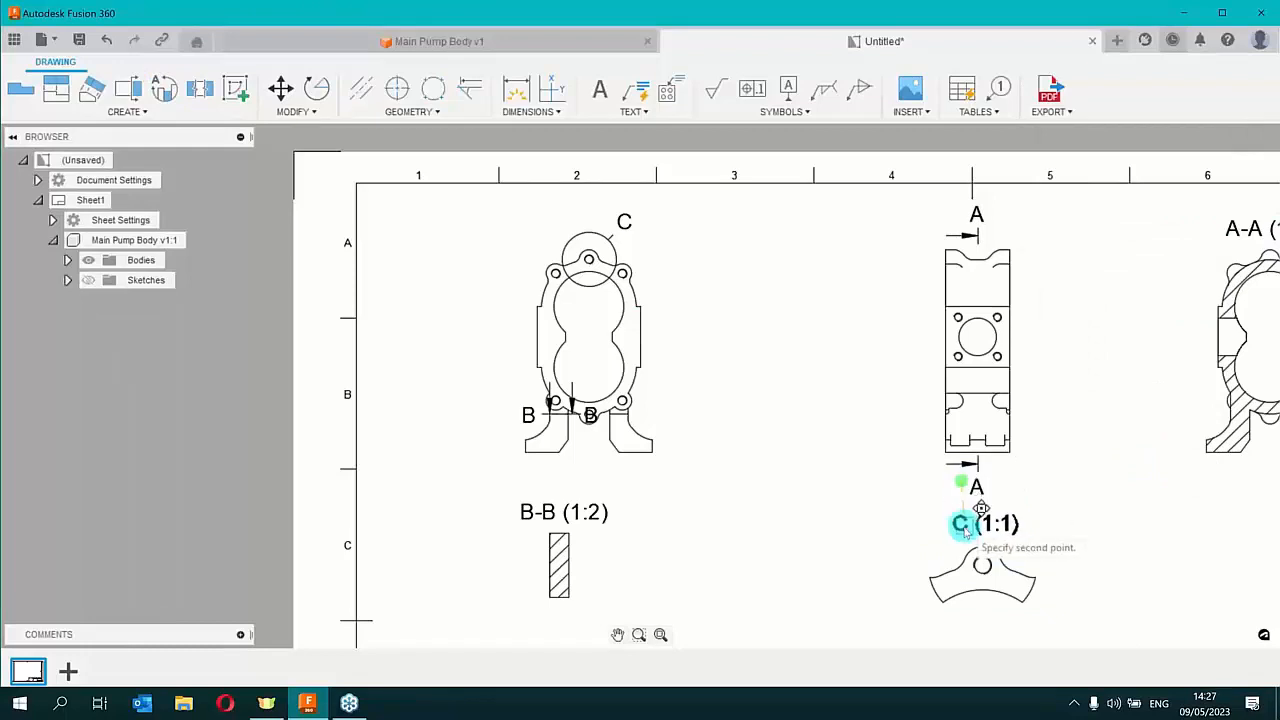
# Move the C (1:1) label down to just above the detail view
pyautogui.click(957, 526)
pyautogui.click(837, 471)
pyautogui.click(837, 471)
pyautogui.scroll(3, 598, 222)
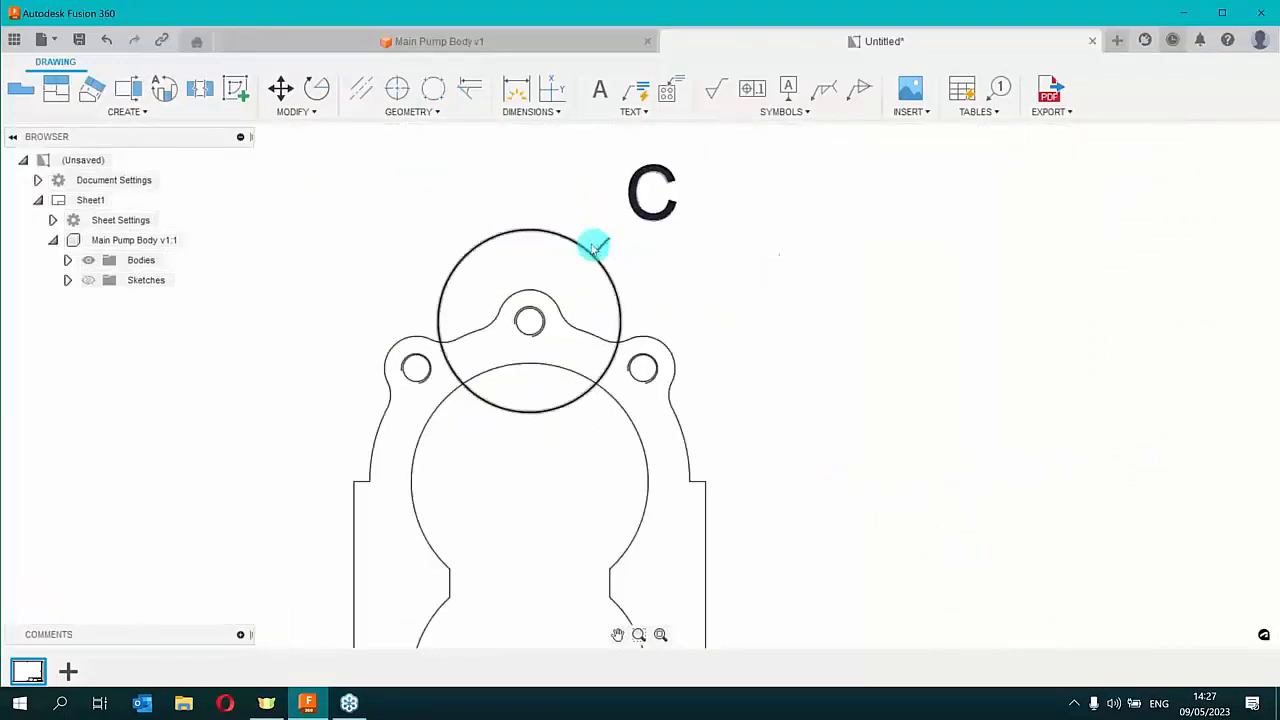
pyautogui.rightClick(585, 250)
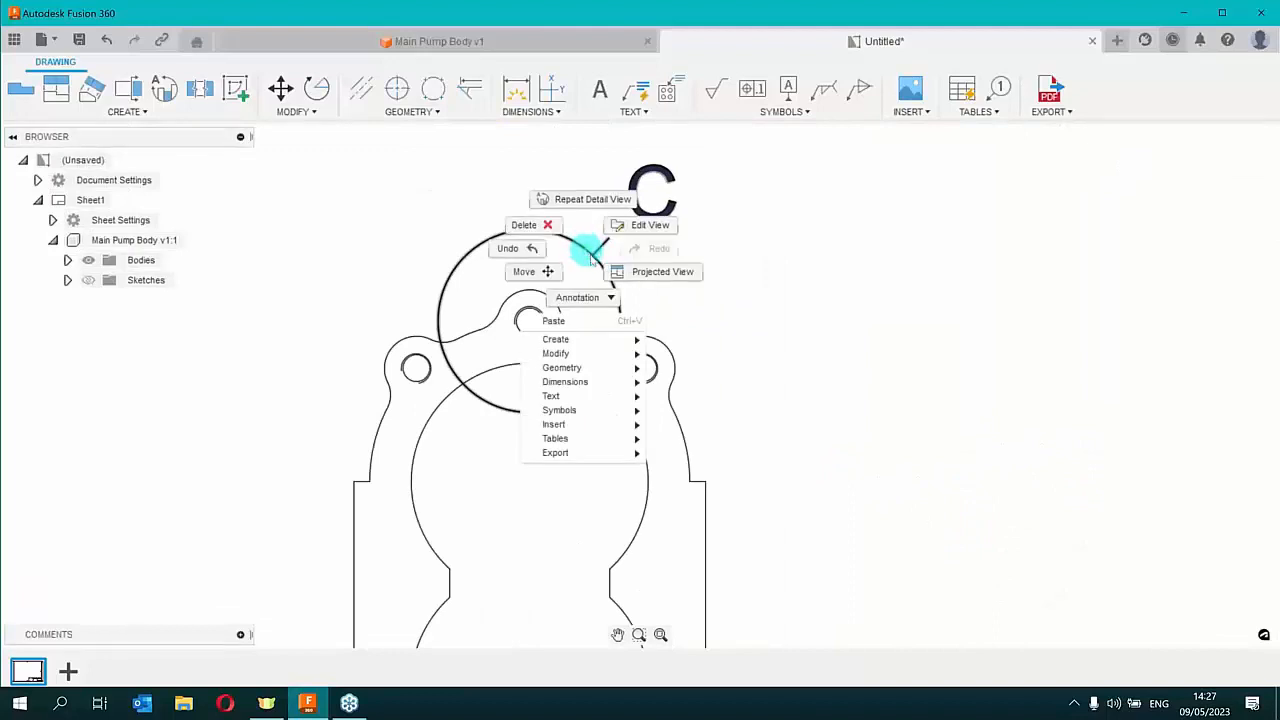
pyautogui.click(925, 247)
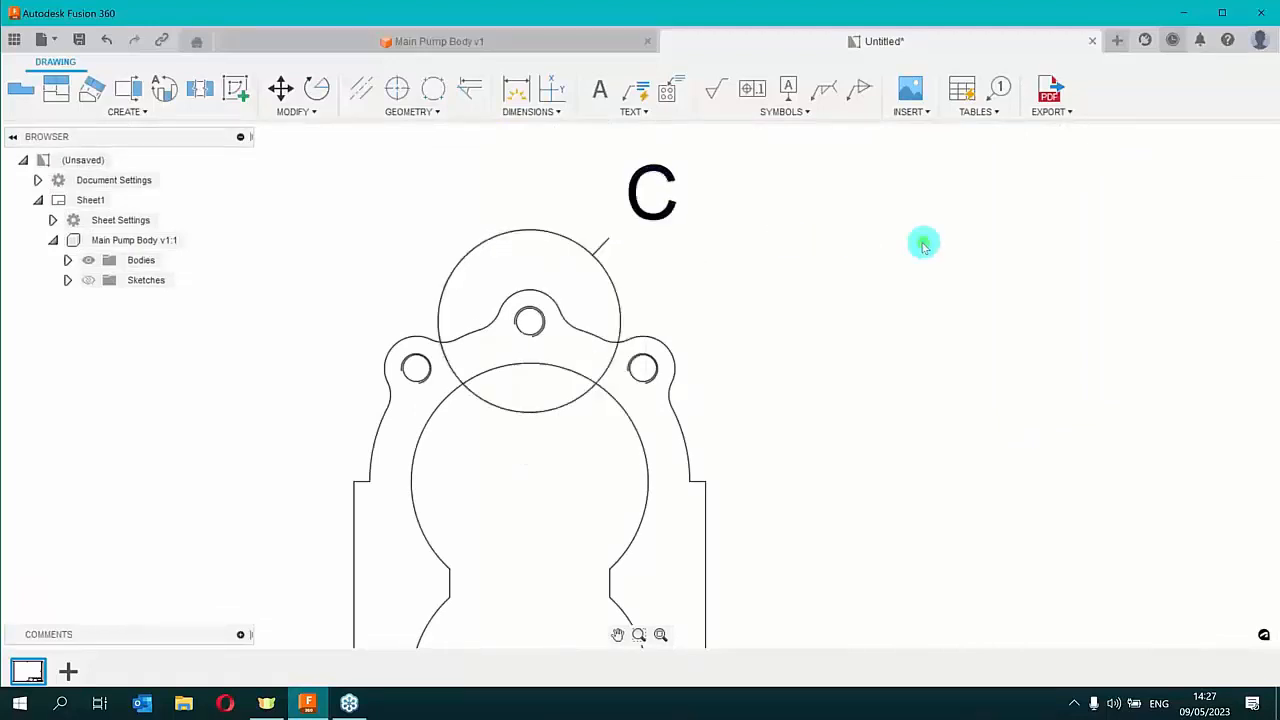
pyautogui.click(581, 248)
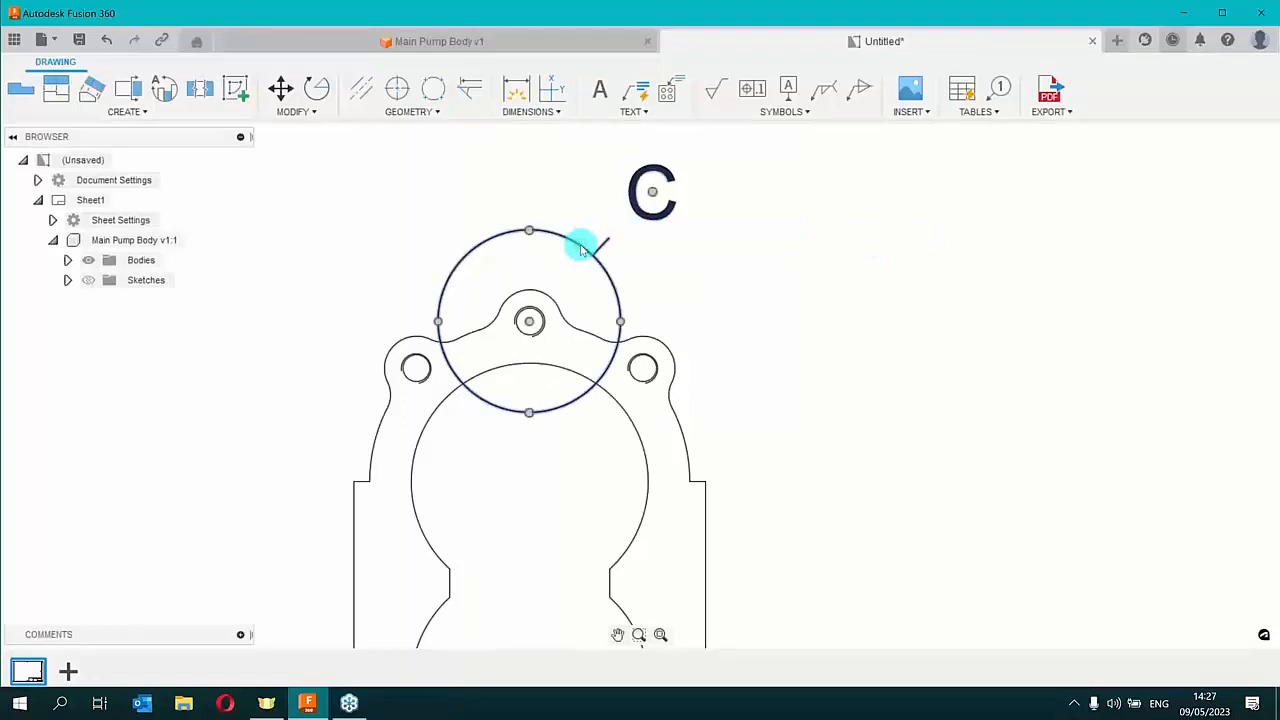
pyautogui.rightClick(581, 248)
pyautogui.click(869, 243)
# Shrink the detail C boundary circle around the front view's top bolt hole so it fits more closely around the lug
pyautogui.click(651, 196)
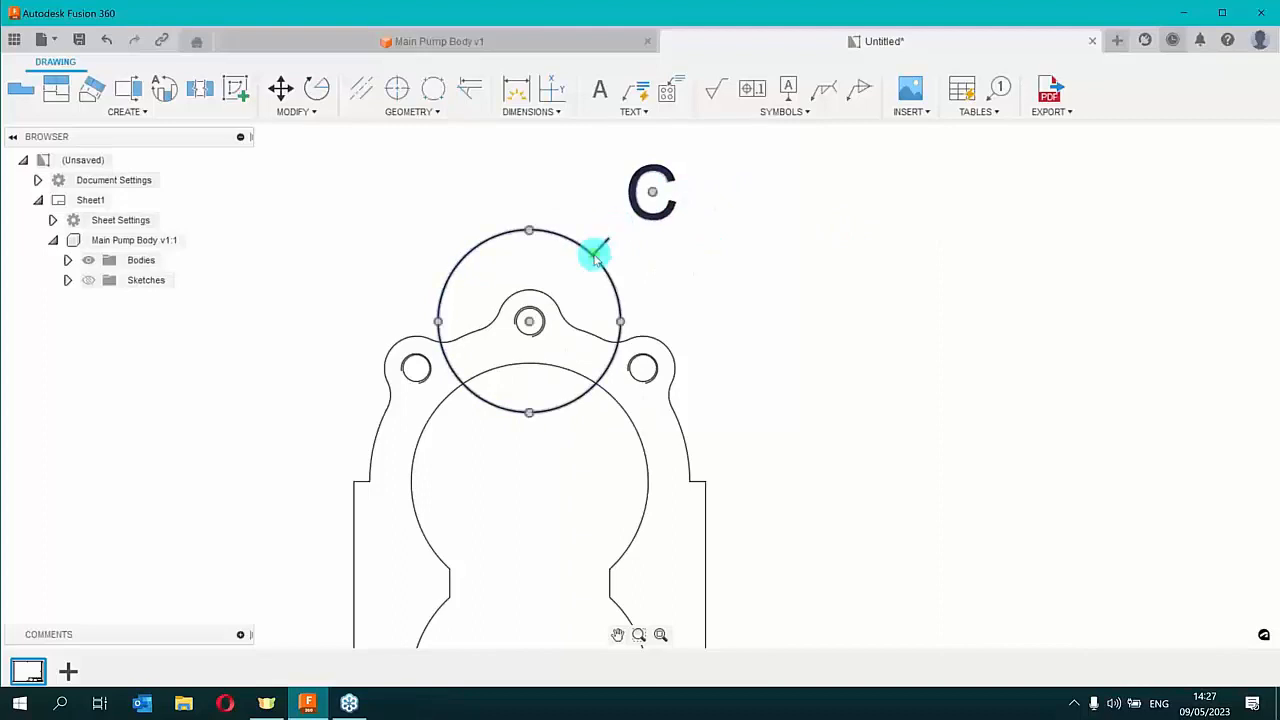
pyautogui.click(529, 230)
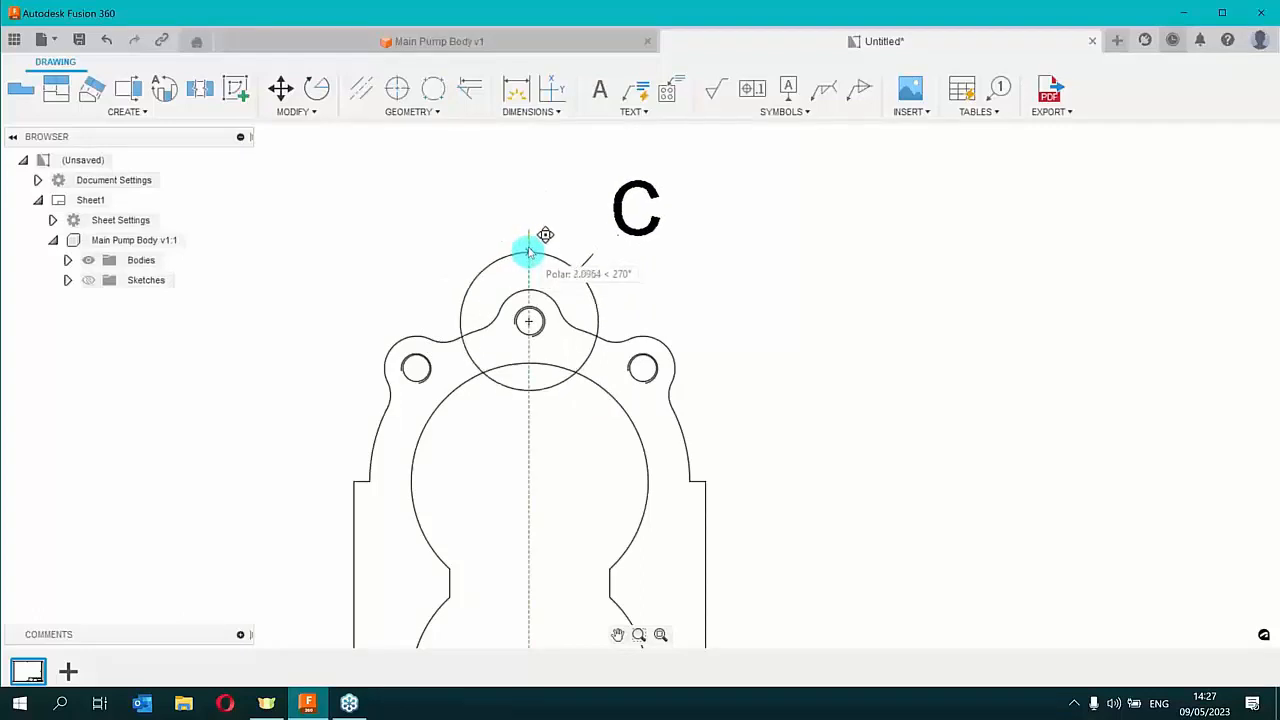
pyautogui.click(529, 249)
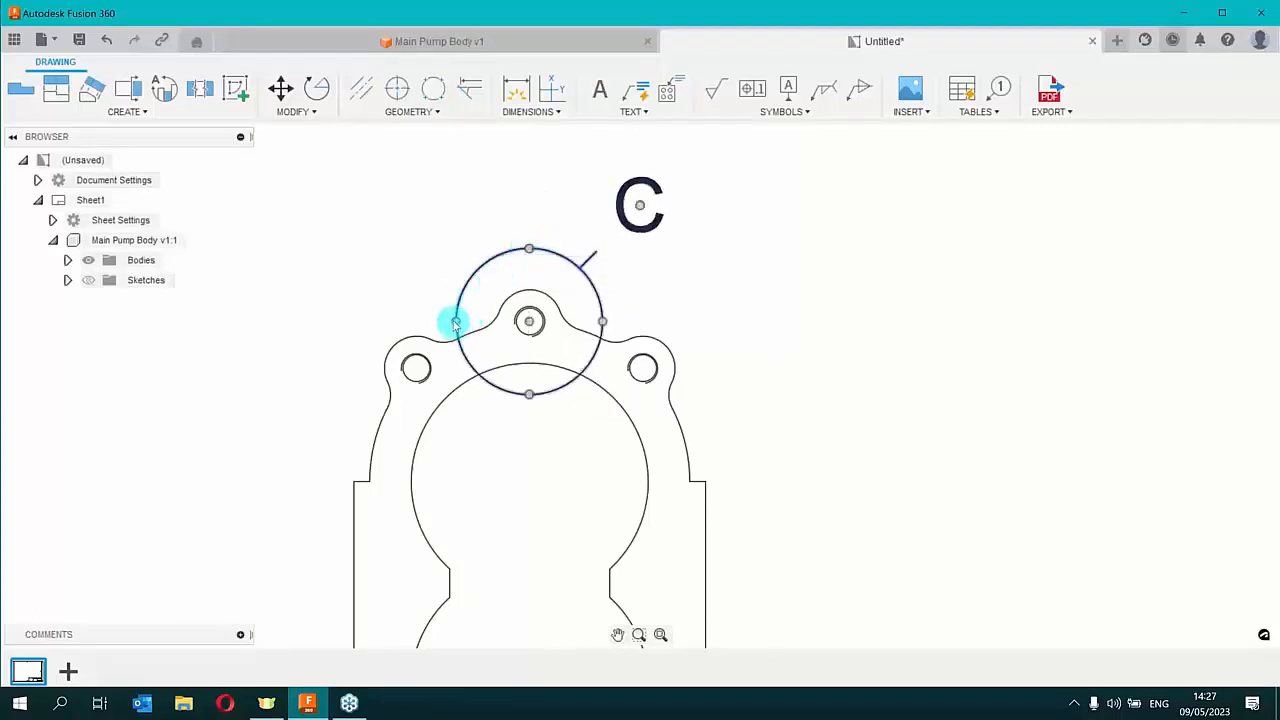
pyautogui.scroll(-3, 967, 327)
pyautogui.scroll(-3, 967, 327)
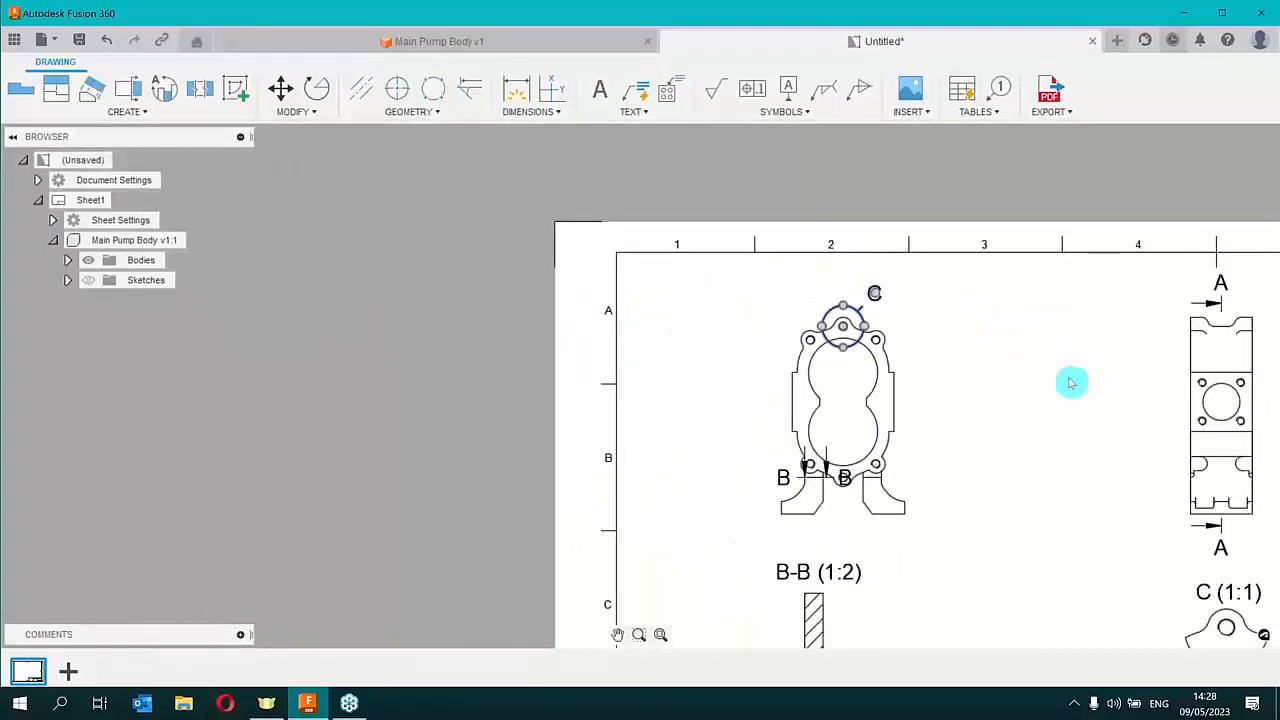
pyautogui.moveTo(1051, 366); pyautogui.dragTo(751, 257, button='middle')
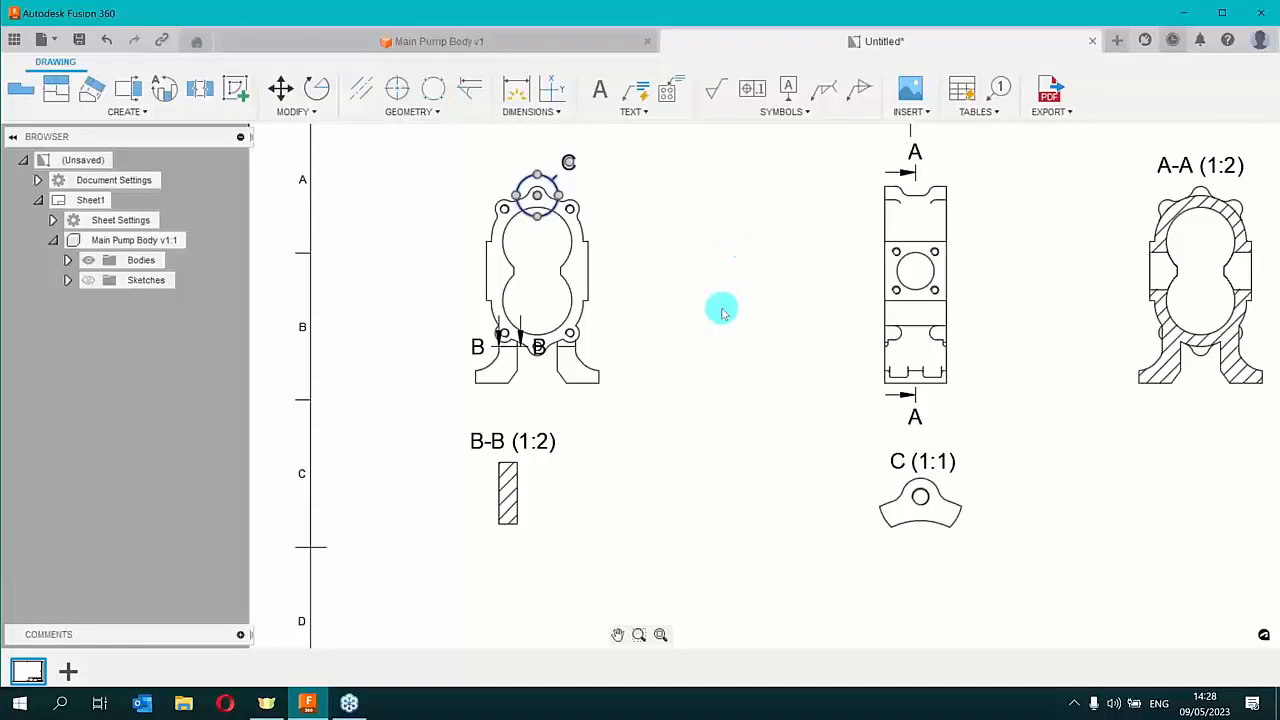
pyautogui.click(722, 311)
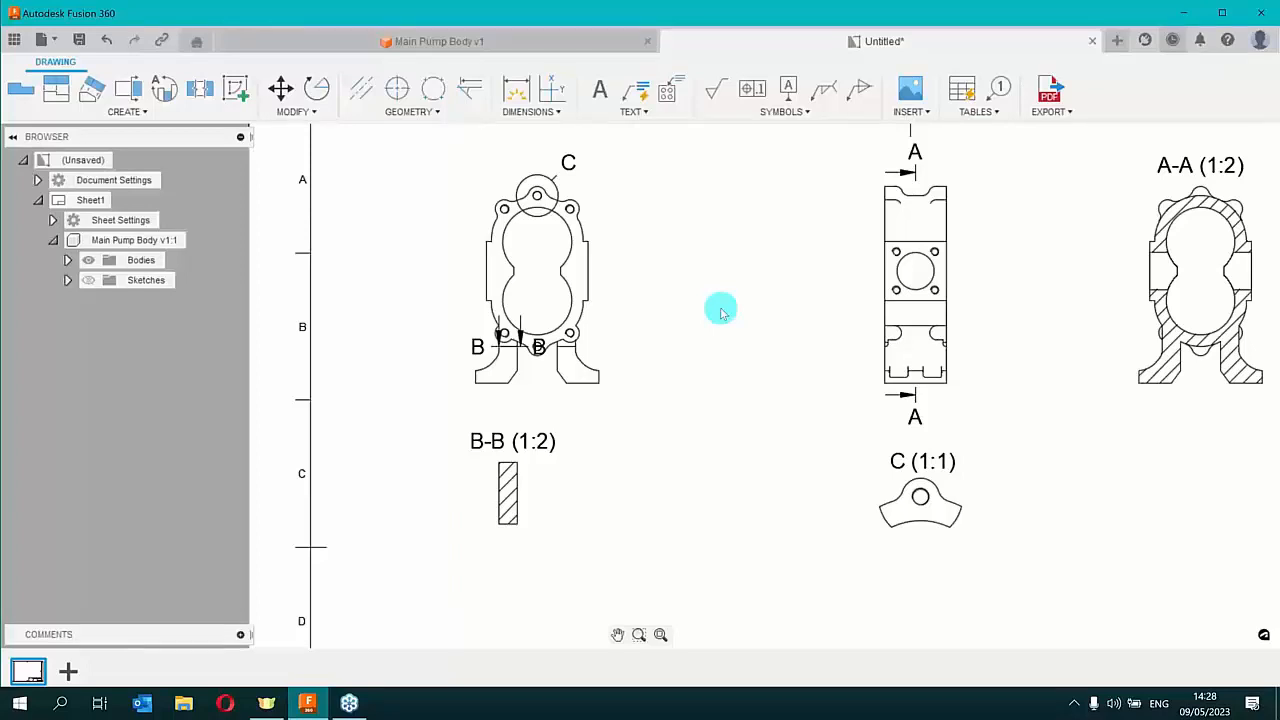
# Add a horizontal centerline midway between the upper and lower edges of the left port in section view A-A
pyautogui.click(431, 113)
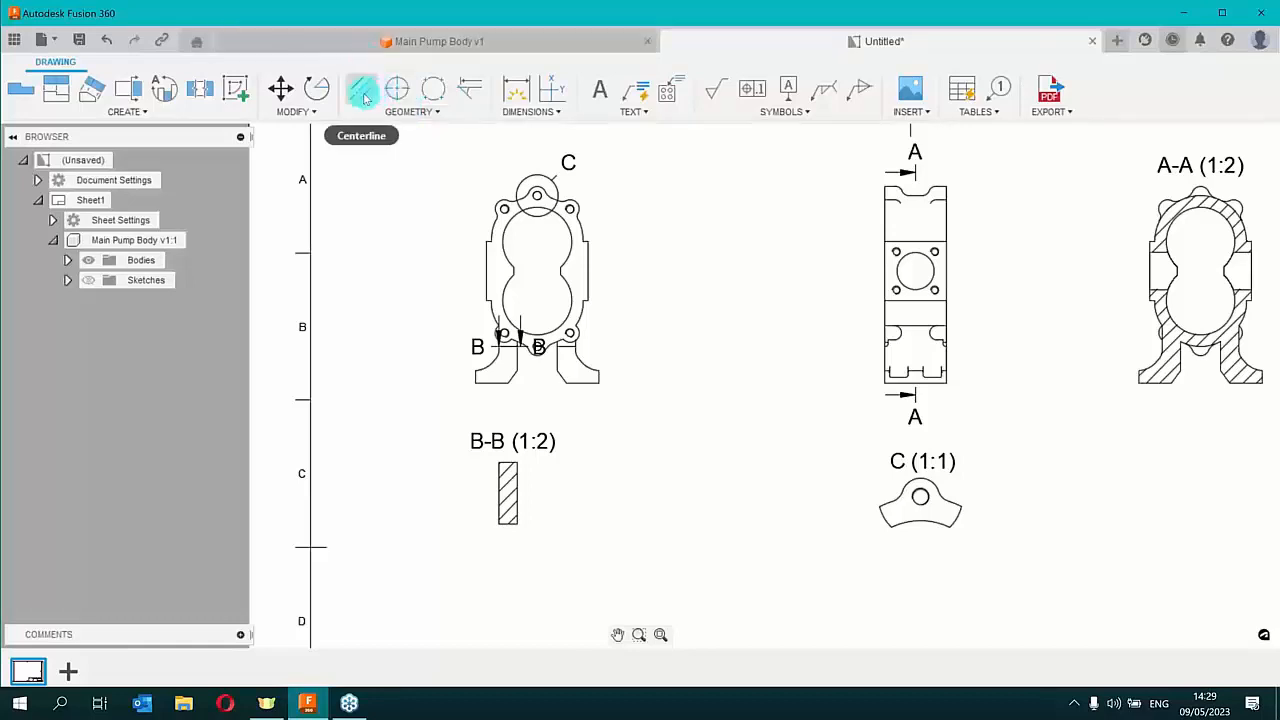
pyautogui.click(362, 90)
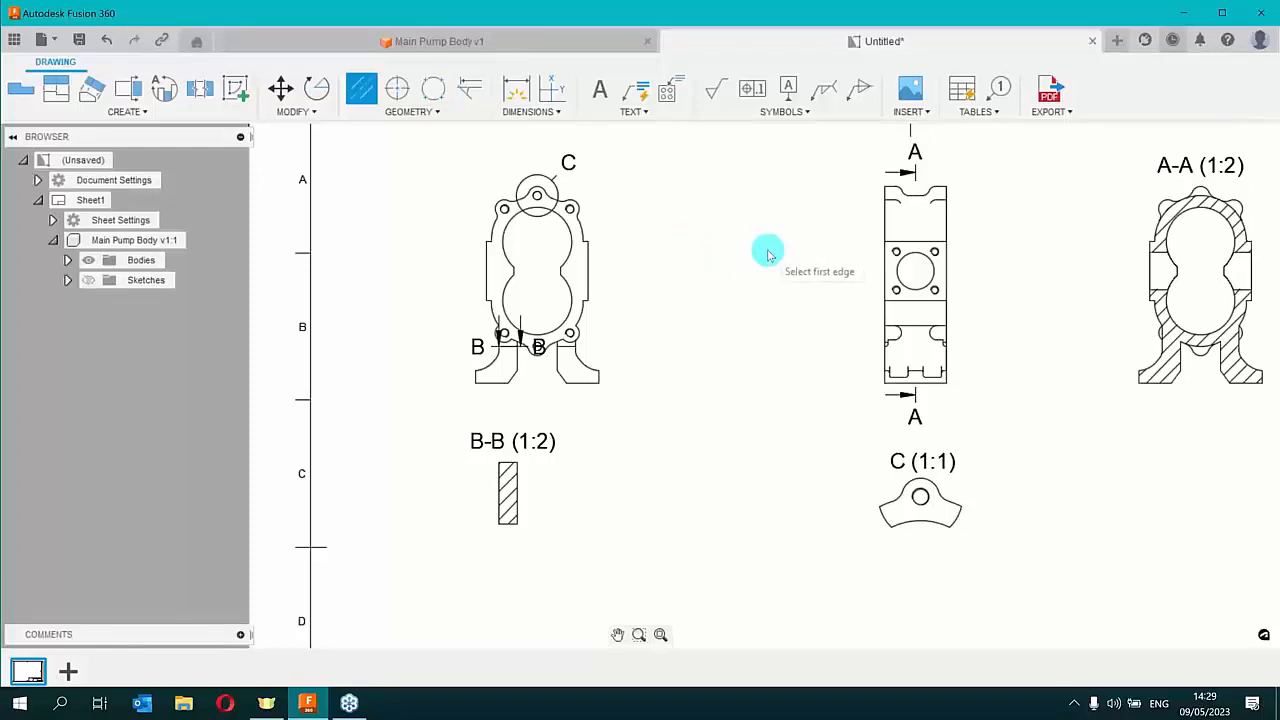
pyautogui.moveTo(1054, 314); pyautogui.dragTo(431, 385, button='middle')
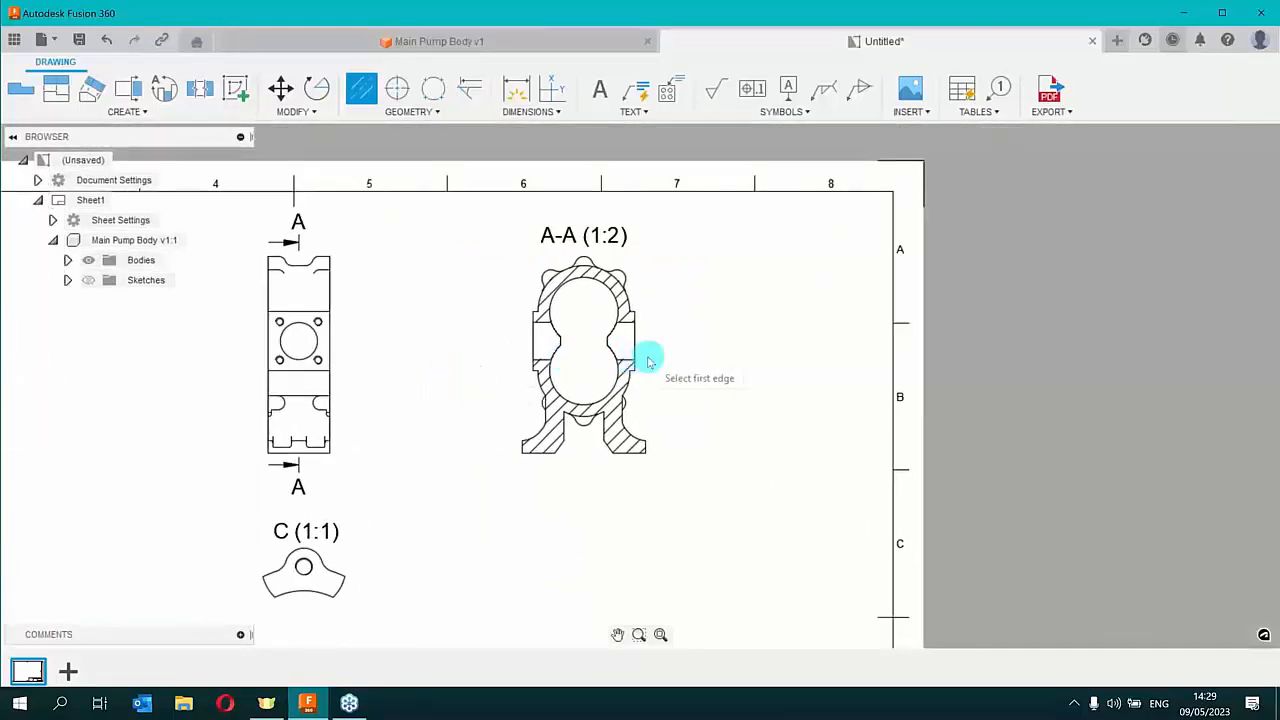
pyautogui.scroll(6, 531, 325)
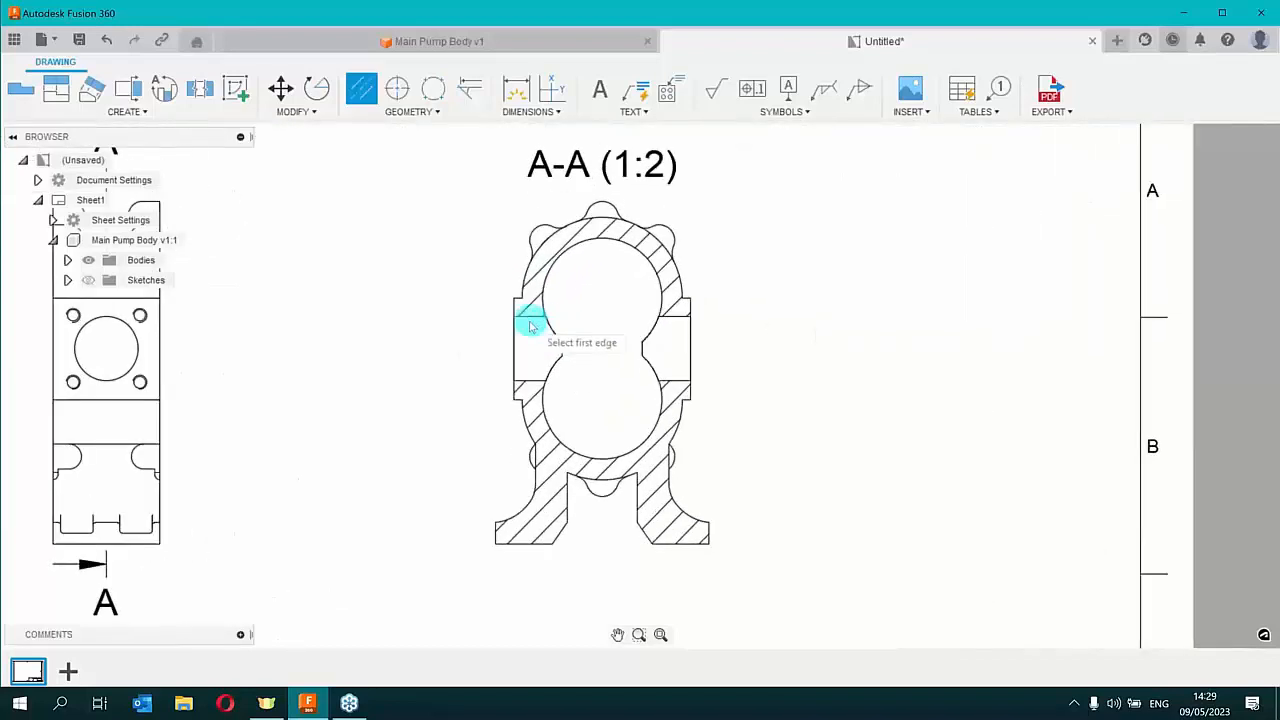
pyautogui.click(524, 311)
pyautogui.click(520, 436)
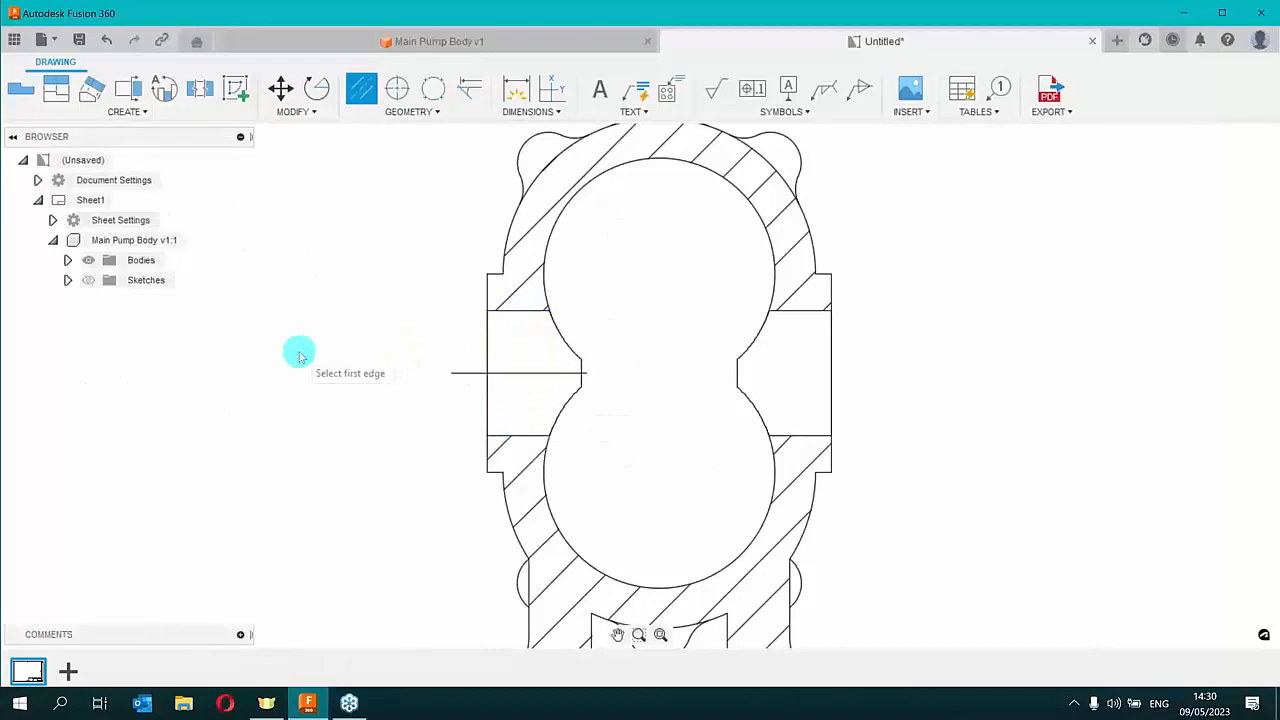
pyautogui.rightClick(381, 343)
pyautogui.click(432, 341)
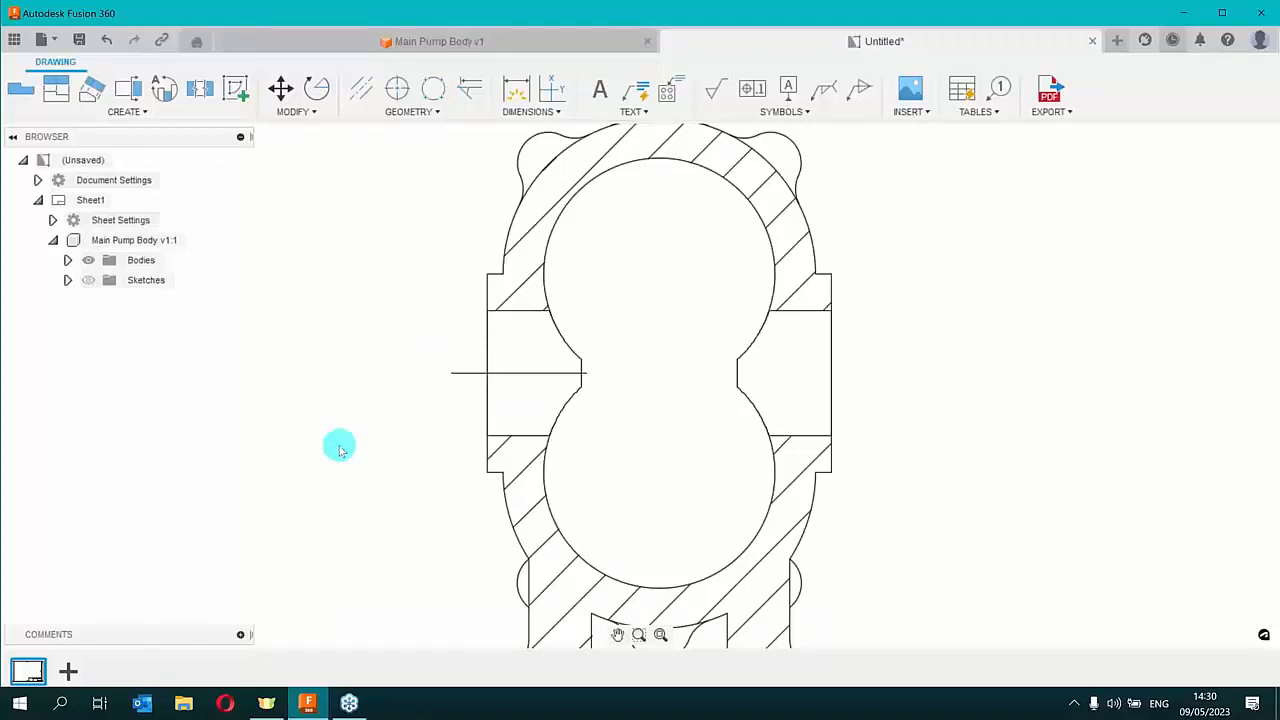
# Extend the left port's centerline in section view A-A across the whole body to just beyond the right port
pyautogui.click(538, 374)
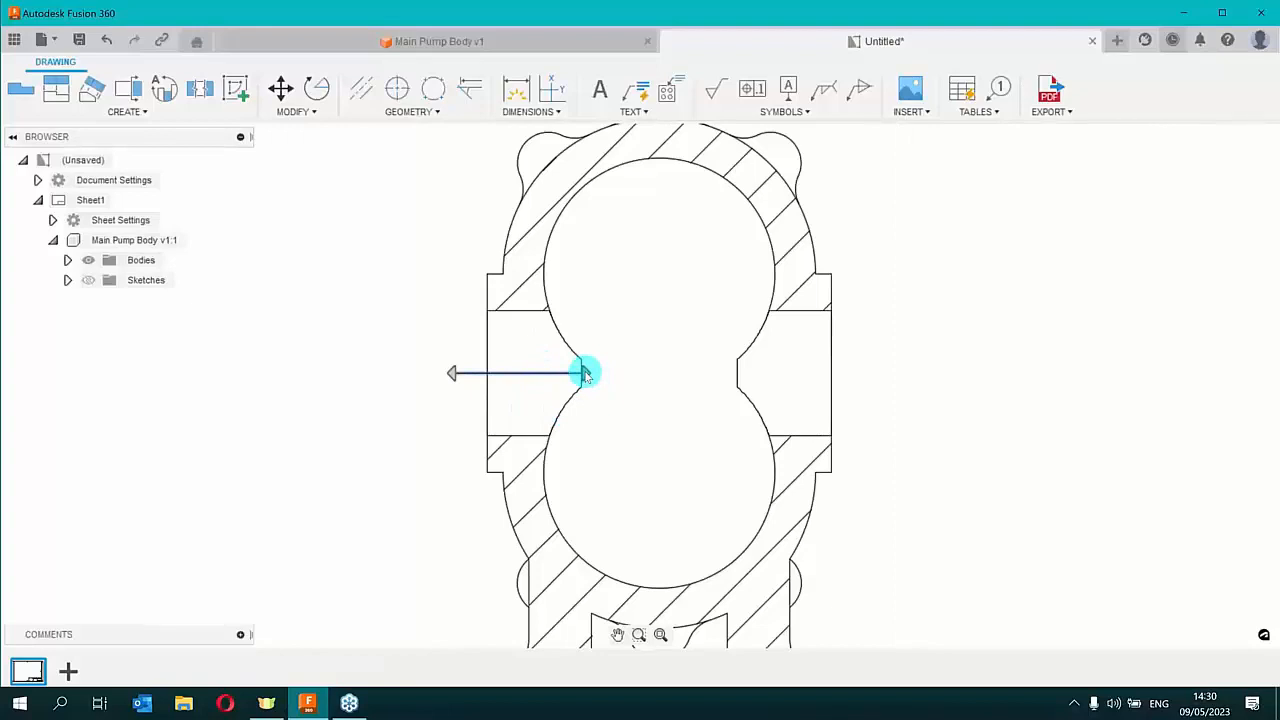
pyautogui.moveTo(585, 373); pyautogui.dragTo(881, 372)
pyautogui.click(1000, 443)
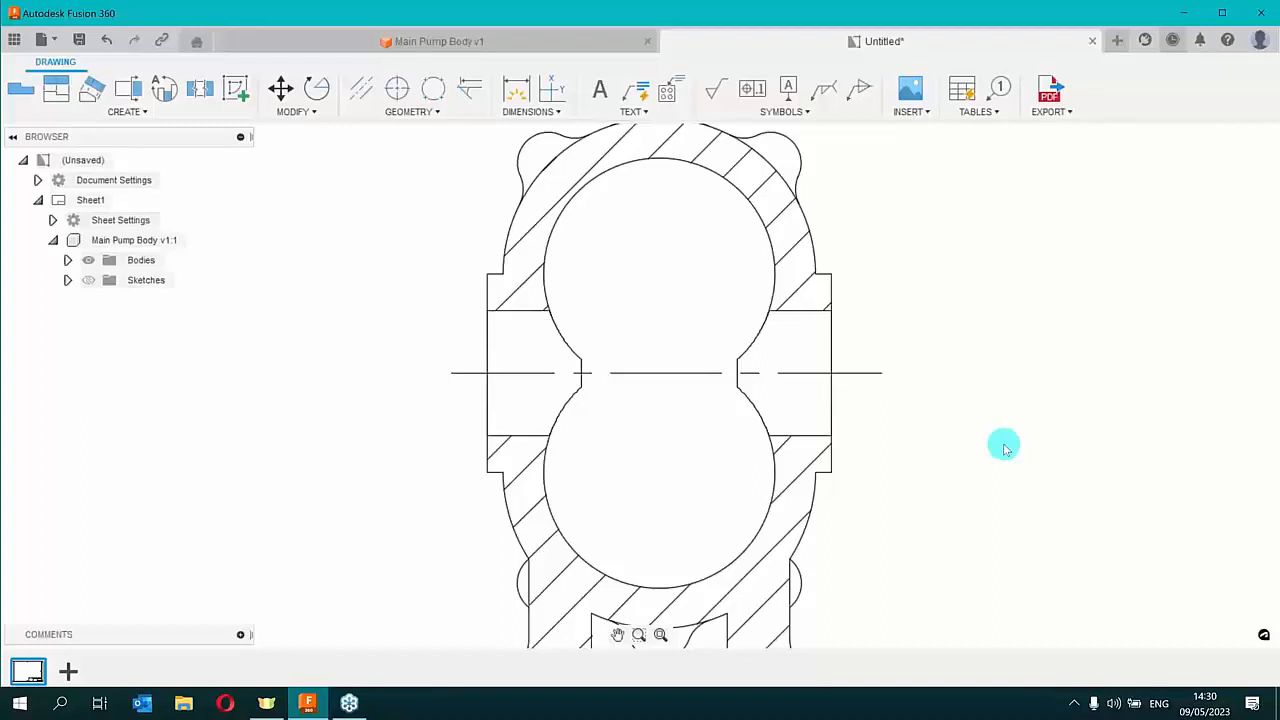
pyautogui.click(865, 375)
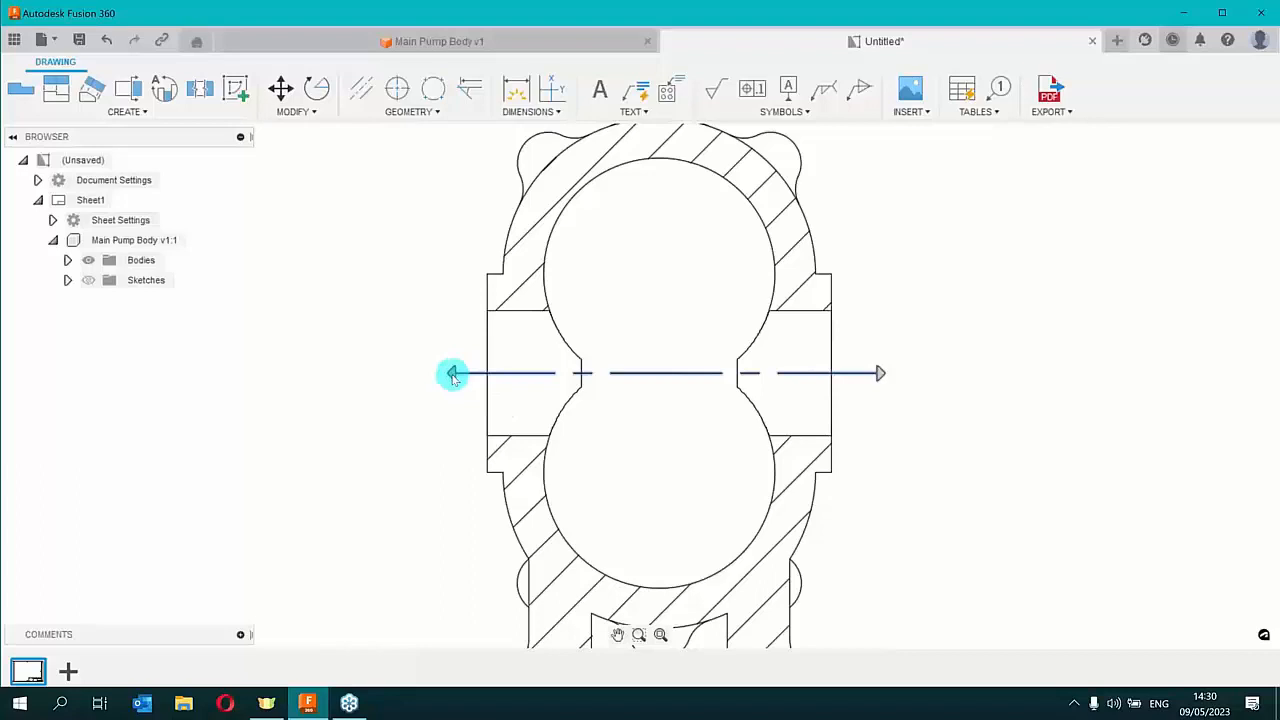
pyautogui.scroll(-4, 405, 430)
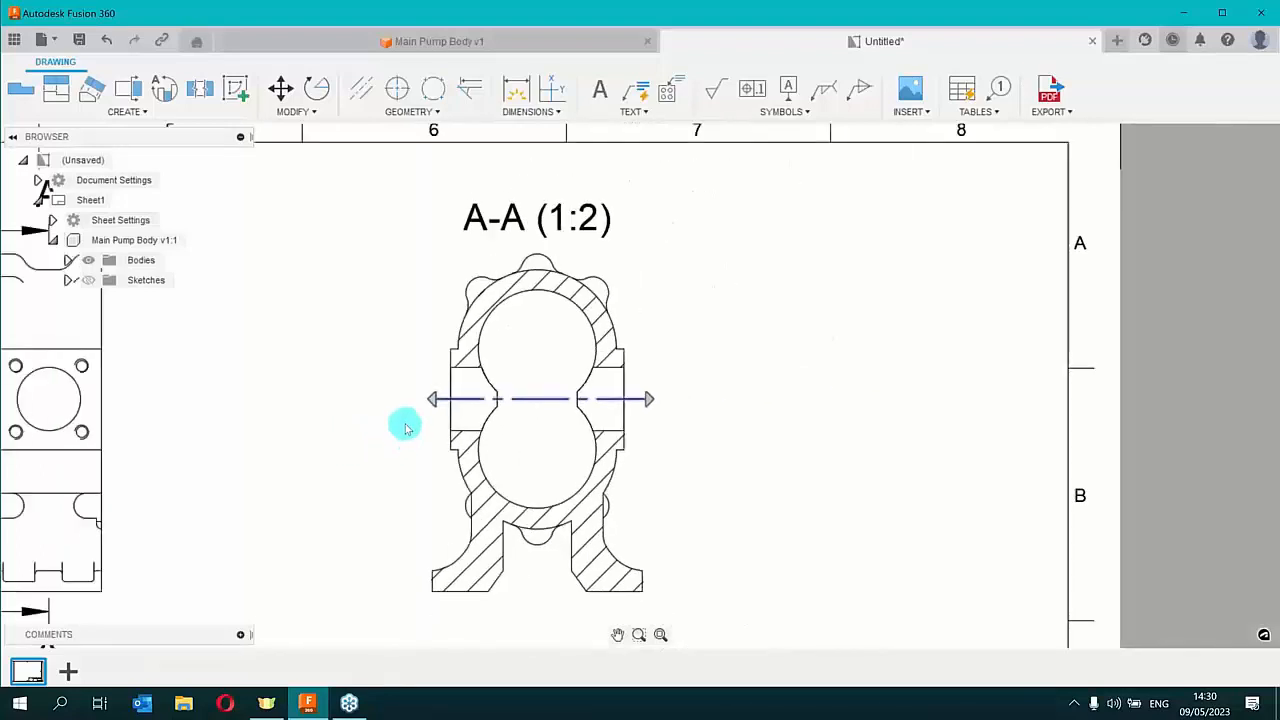
# Add center marks to the upper and lower large bores of the front view
pyautogui.moveTo(314, 400)
pyautogui.mouseDown(button='middle')
pyautogui.moveTo(640, 443)
pyautogui.moveTo(1100, 360)
pyautogui.mouseUp(button='middle')
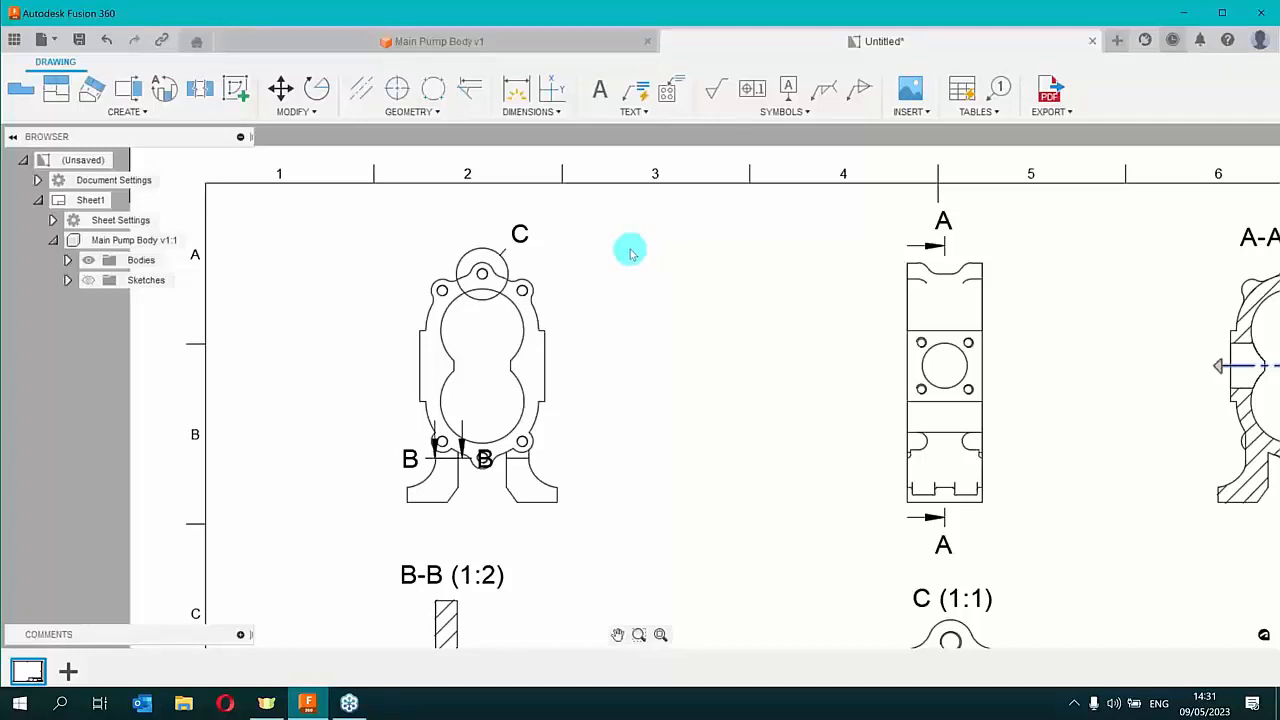
pyautogui.click(406, 110)
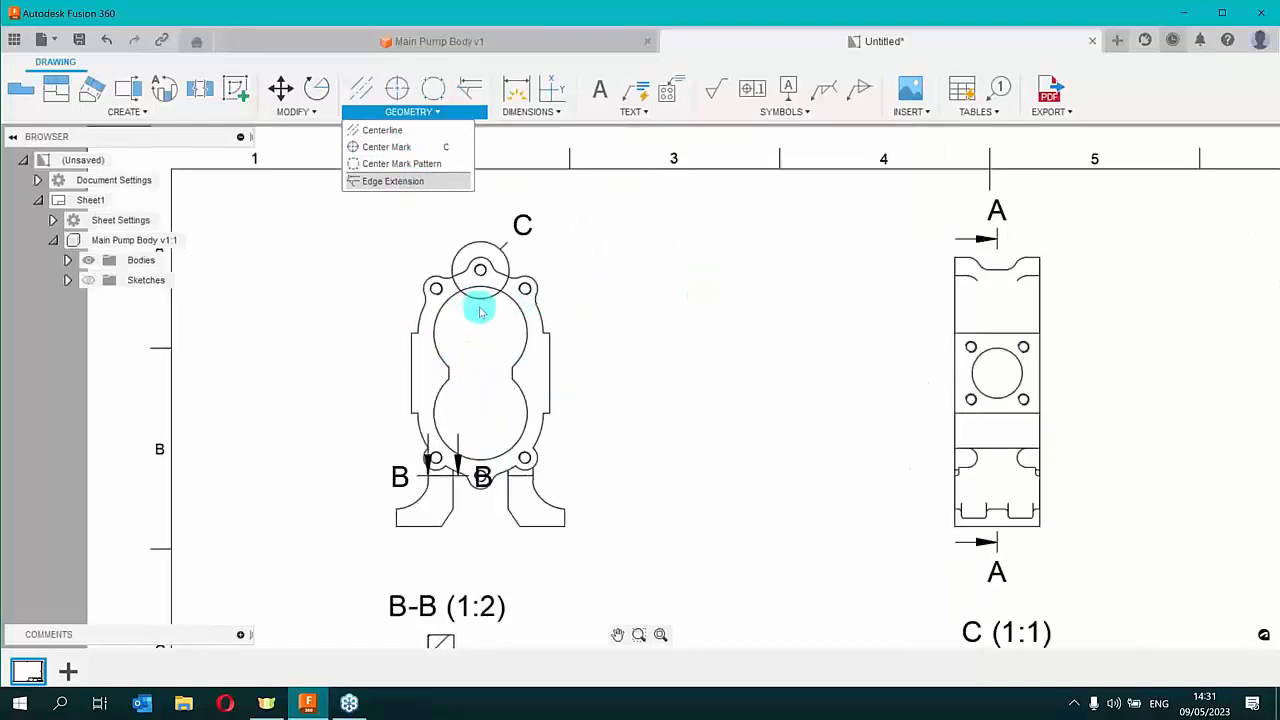
pyautogui.scroll(5, 477, 300)
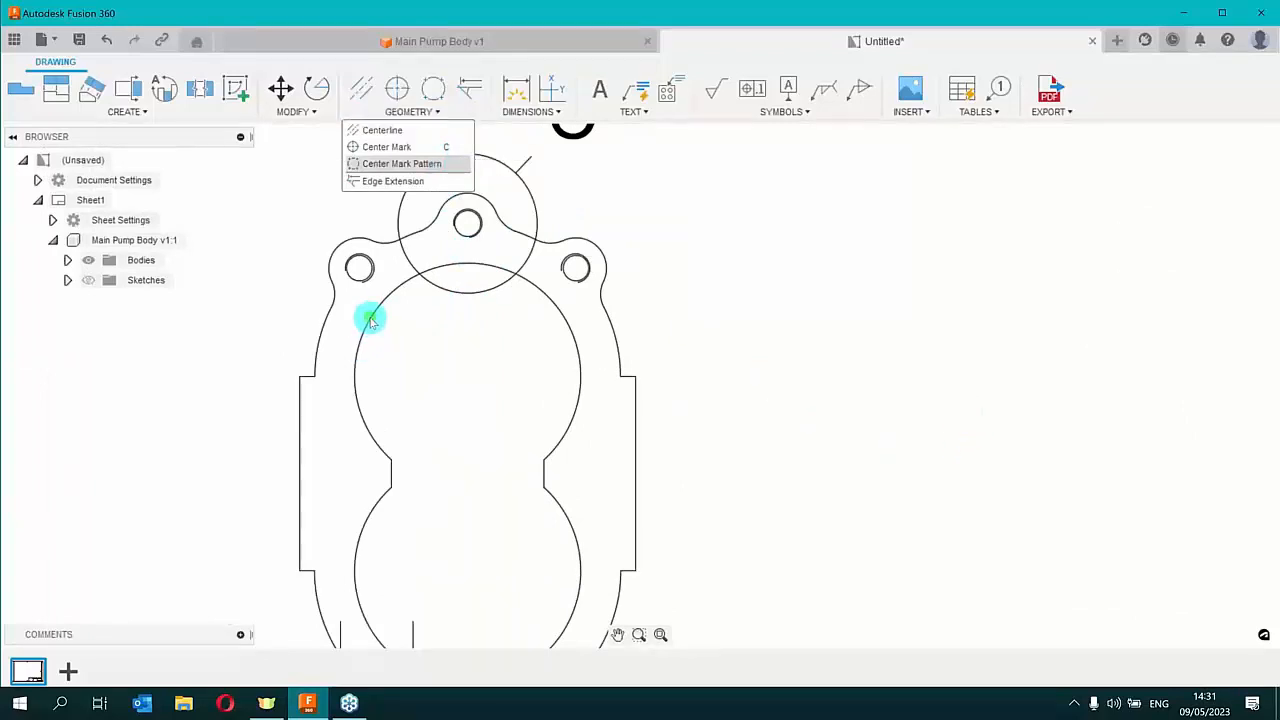
pyautogui.click(422, 155)
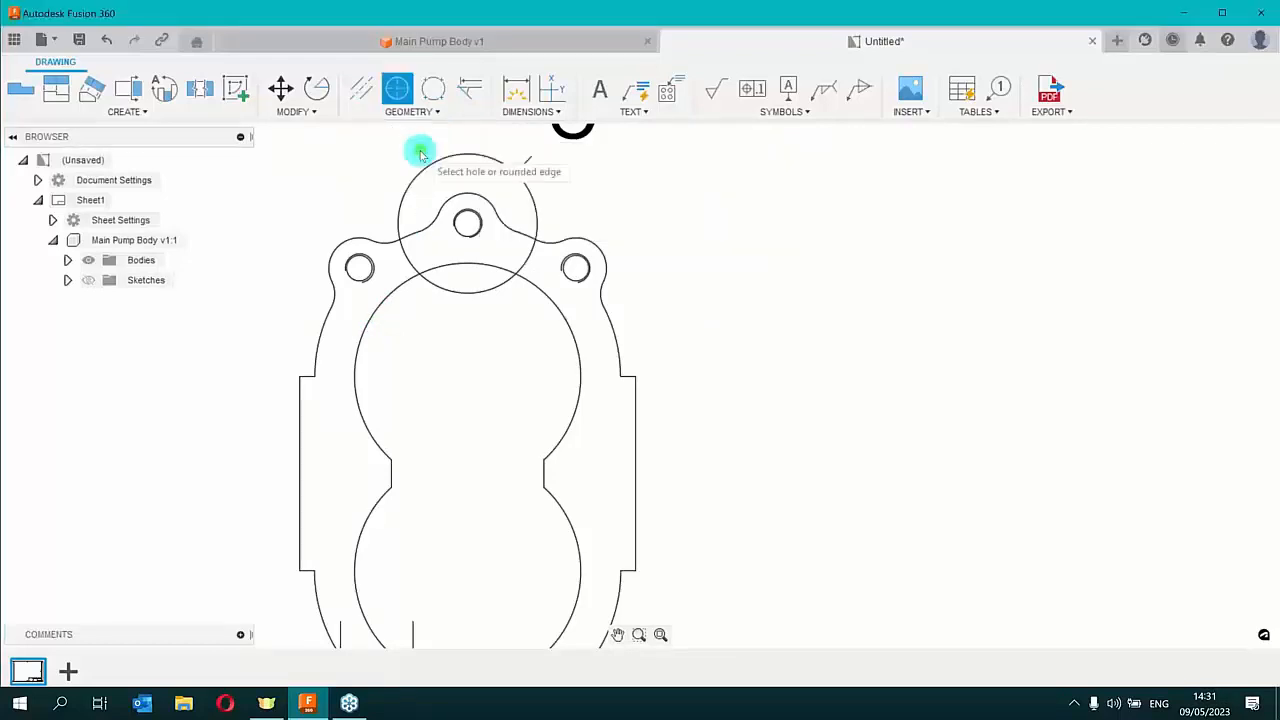
pyautogui.click(393, 301)
pyautogui.scroll(-2, 731, 366)
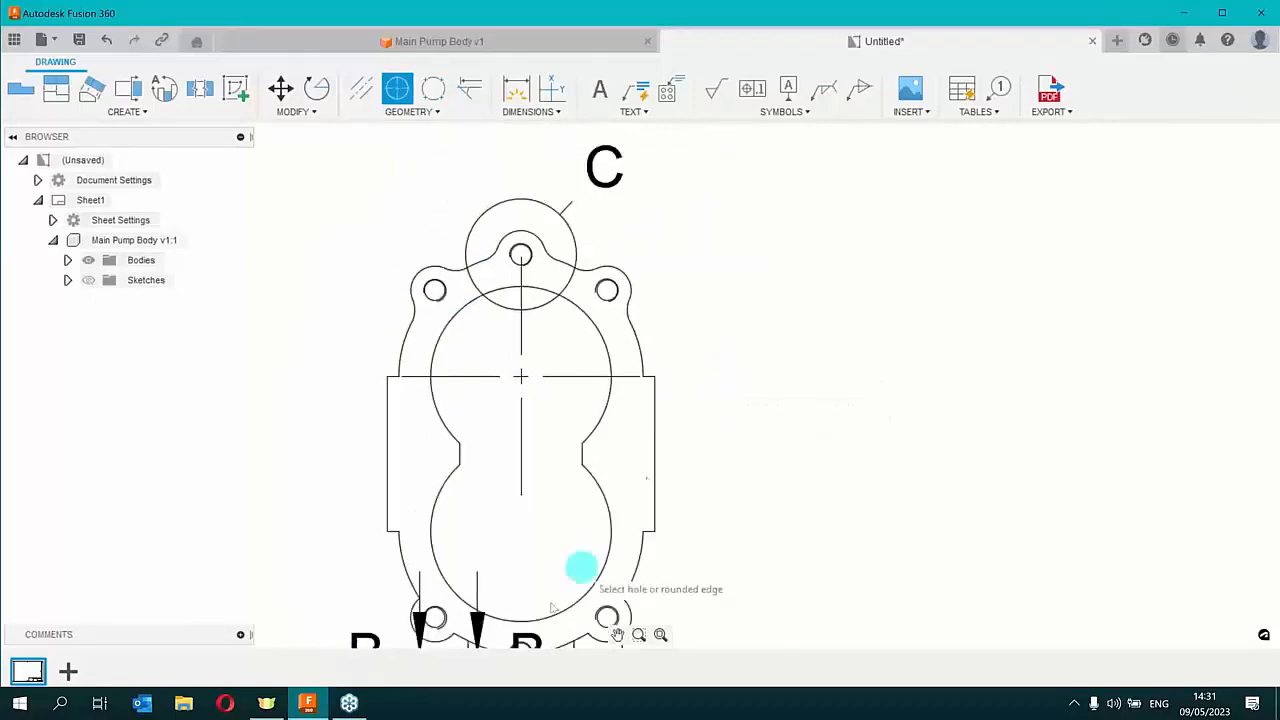
pyautogui.click(433, 507)
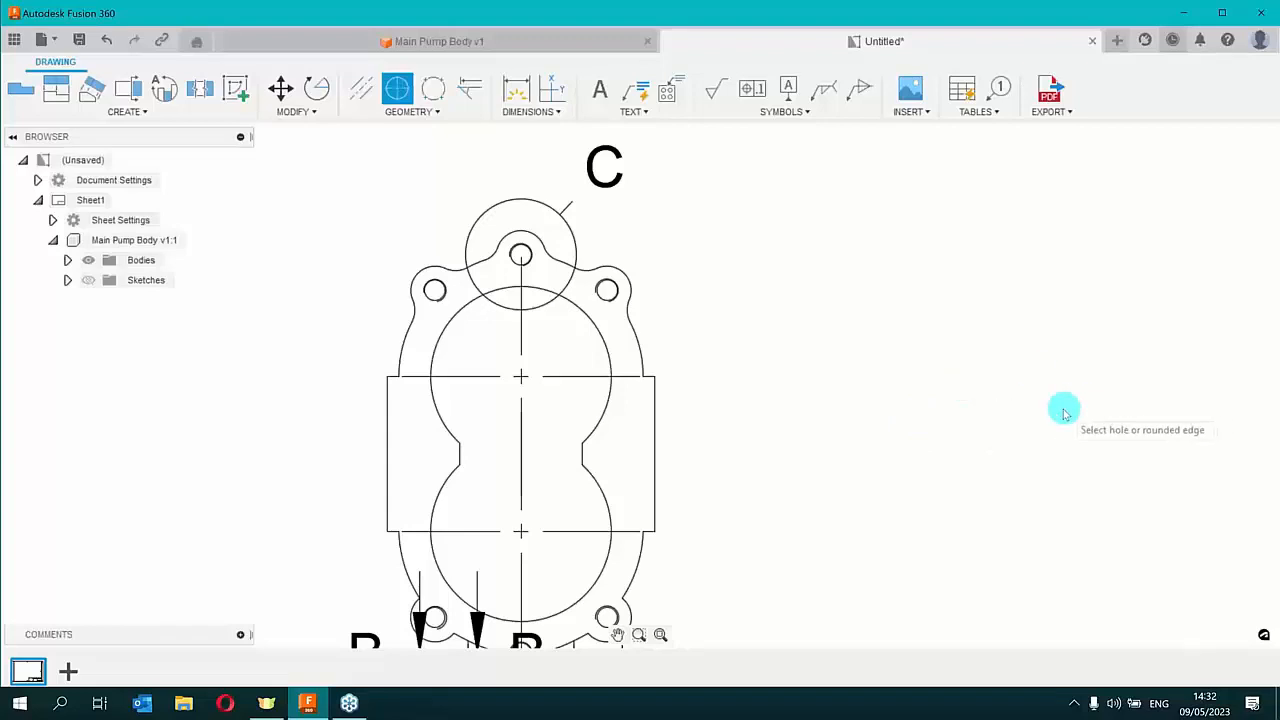
# Add center marks to the four small bolt holes and the large port bore in the side view
pyautogui.scroll(-5, 840, 420)
pyautogui.moveTo(941, 445); pyautogui.dragTo(471, 420, button='middle')
pyautogui.scroll(5, 640, 395)
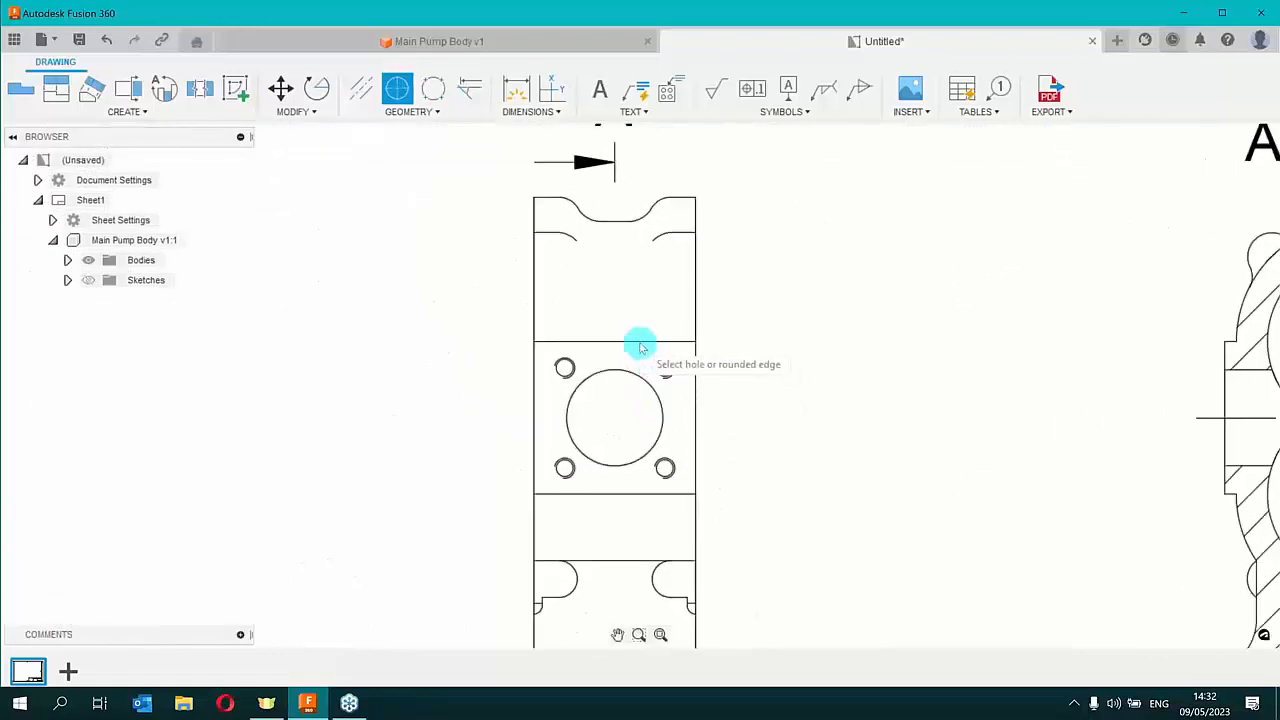
pyautogui.scroll(1, 561, 365)
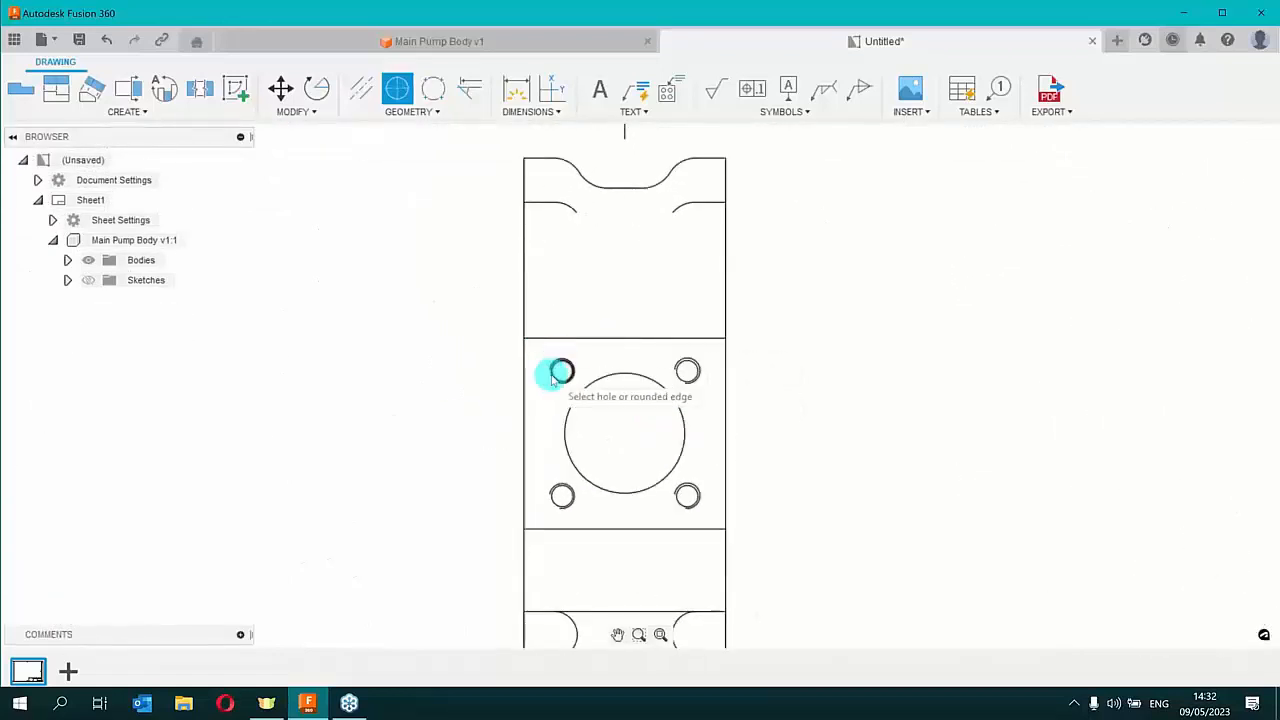
pyautogui.click(560, 372)
pyautogui.click(687, 371)
pyautogui.click(688, 495)
pyautogui.click(562, 495)
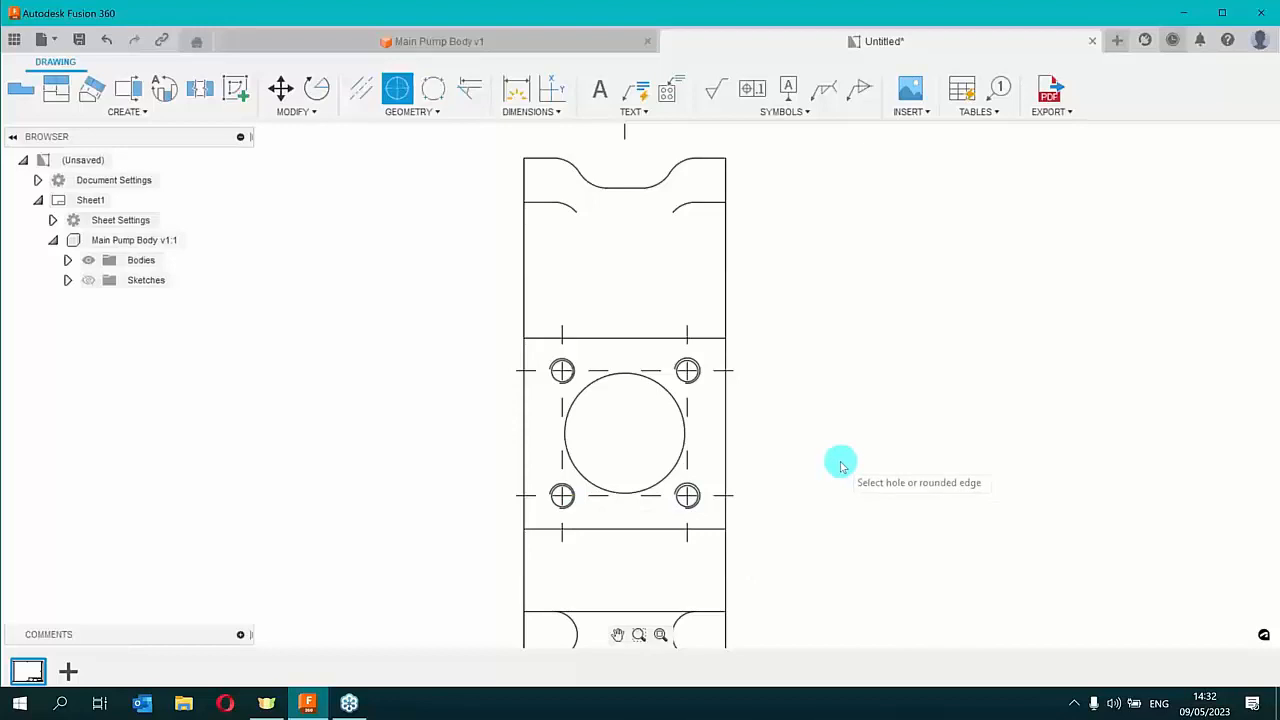
pyautogui.click(677, 461)
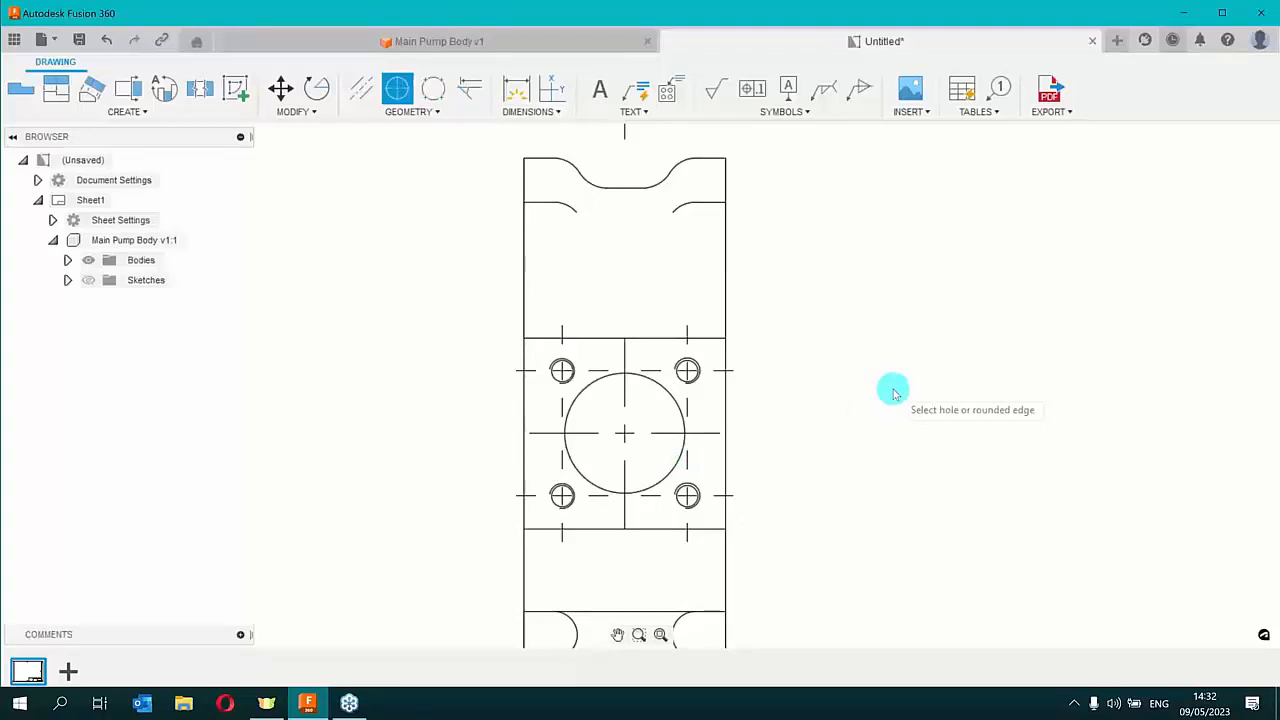
# Add a center mark to the hole in detail view C
pyautogui.scroll(-5, 794, 466)
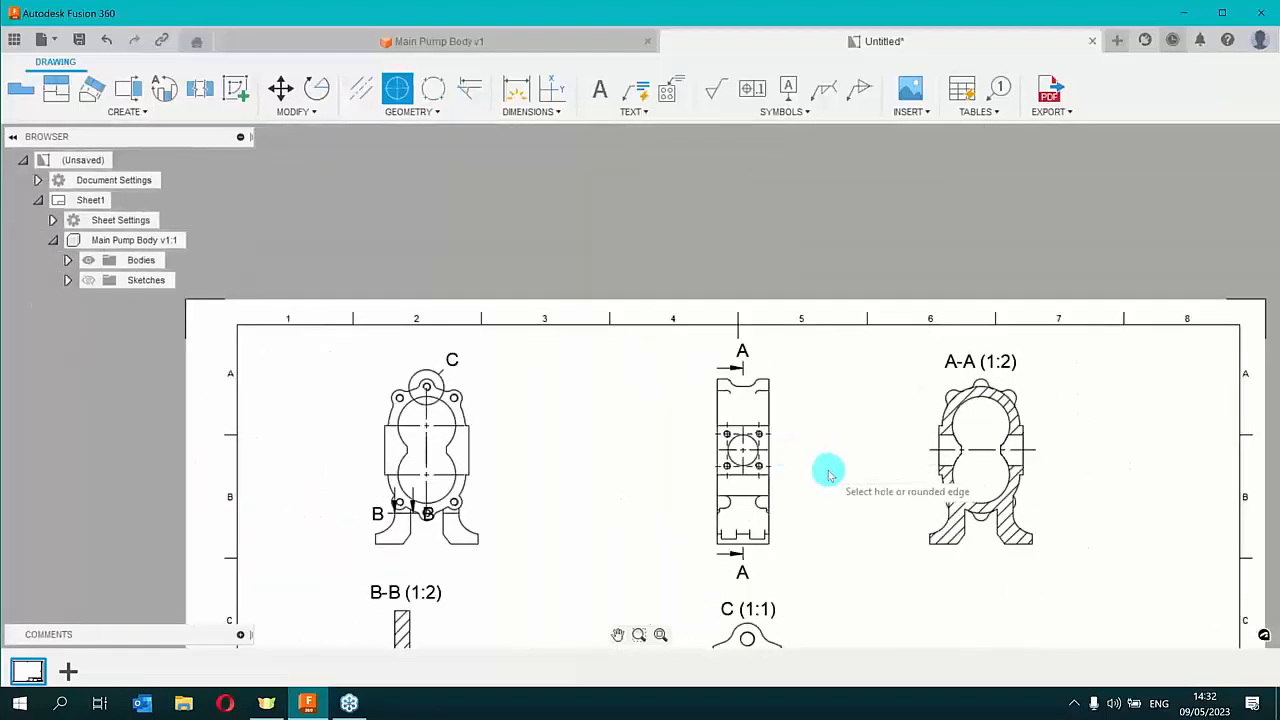
pyautogui.moveTo(816, 462); pyautogui.dragTo(600, 123, button='middle')
pyautogui.moveTo(606, 180); pyautogui.dragTo(700, 354, button='middle')
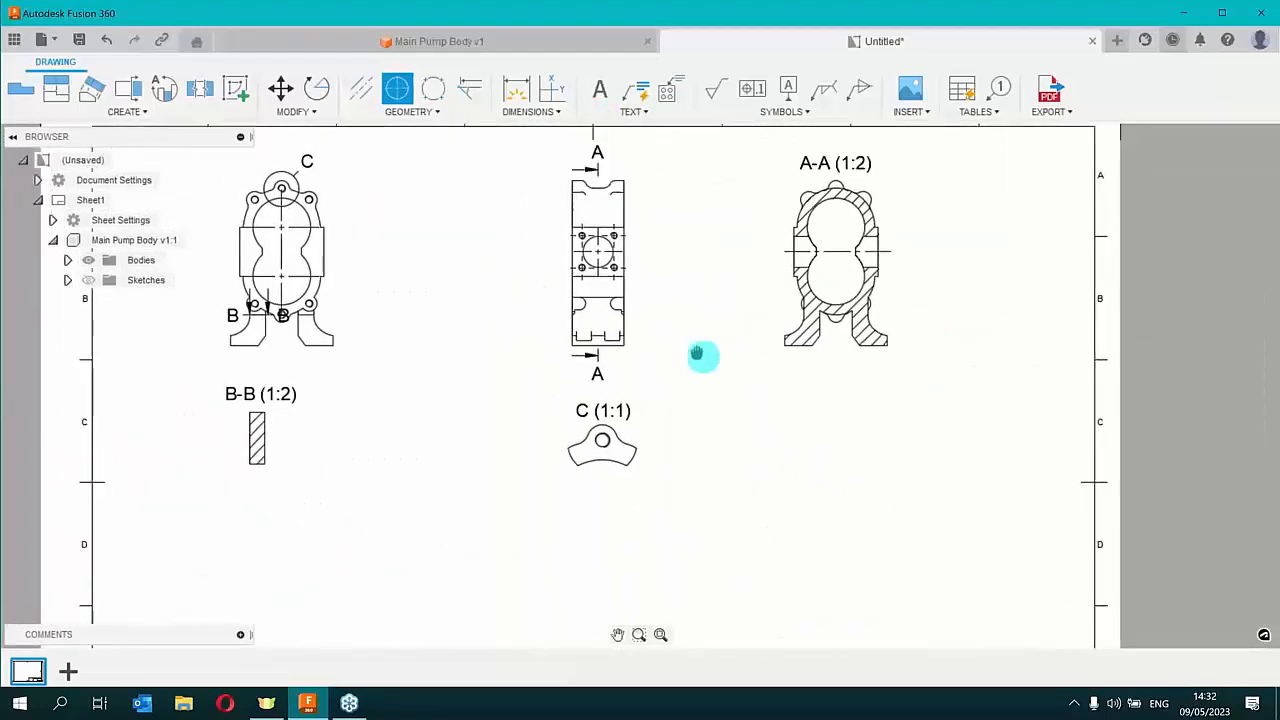
pyautogui.scroll(1, 610, 446)
pyautogui.scroll(3, 607, 446)
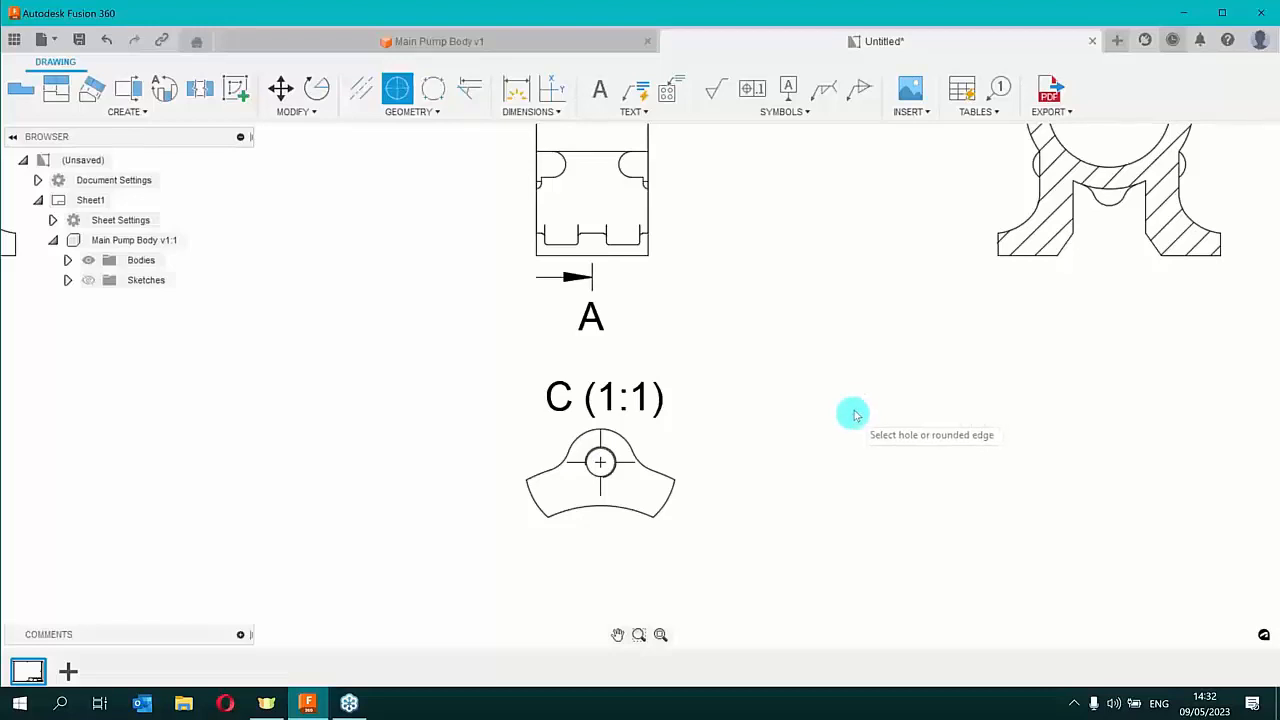
# Add a center mark pattern through the three upper bolt holes of the front view, without the pattern's own central mark
pyautogui.click(418, 111)
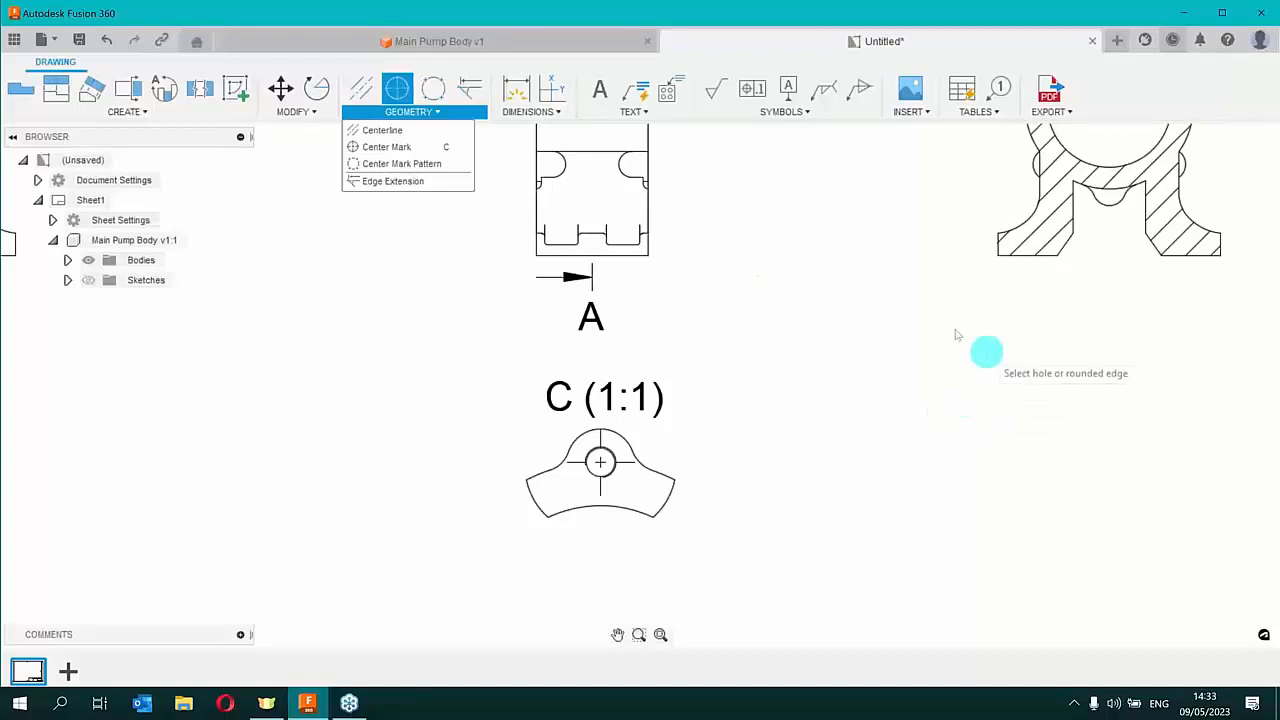
pyautogui.click(374, 164)
pyautogui.moveTo(806, 251); pyautogui.dragTo(777, 620, button='middle')
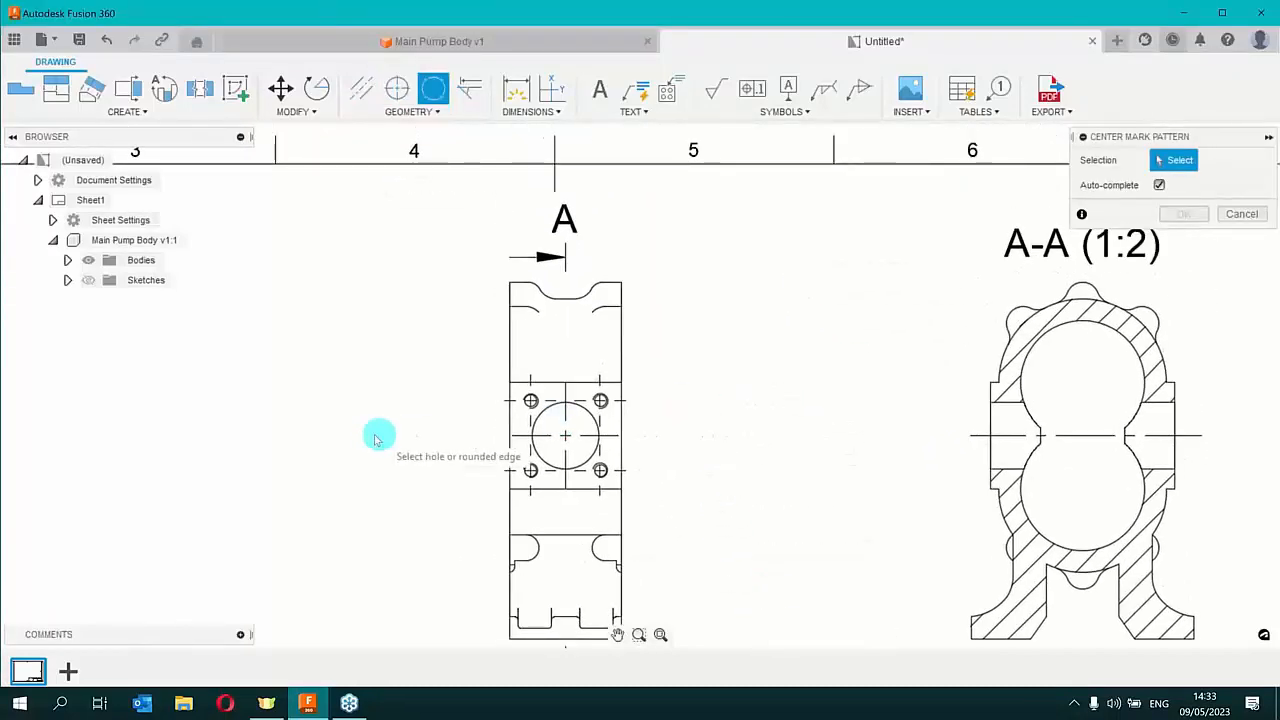
pyautogui.moveTo(363, 434)
pyautogui.mouseDown(button='middle')
pyautogui.moveTo(1197, 372)
pyautogui.moveTo(957, 391)
pyautogui.mouseUp(button='middle')
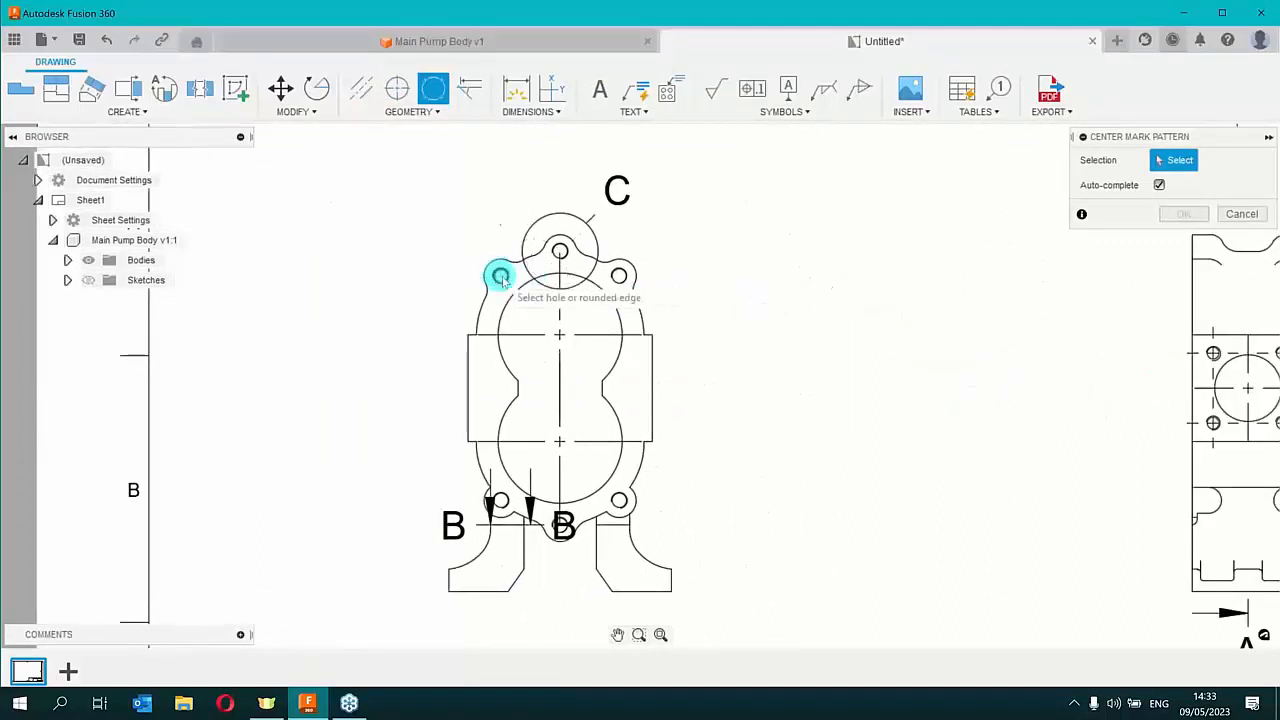
pyautogui.click(572, 263)
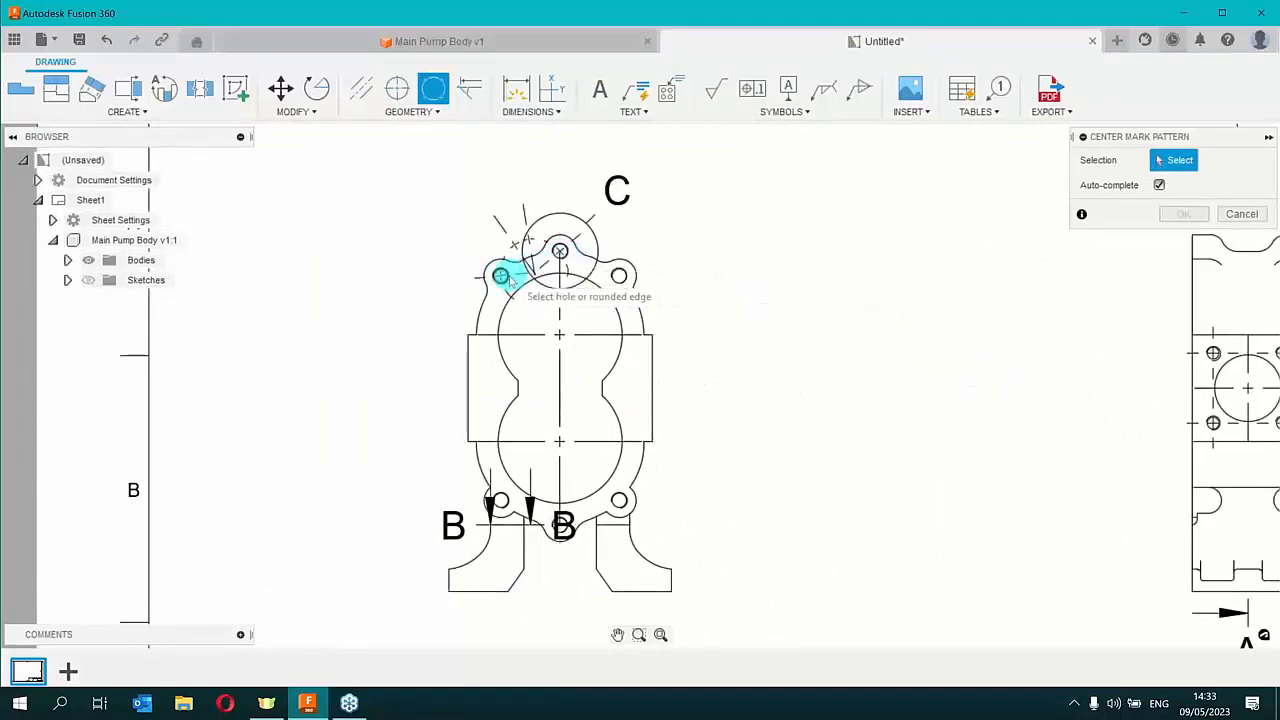
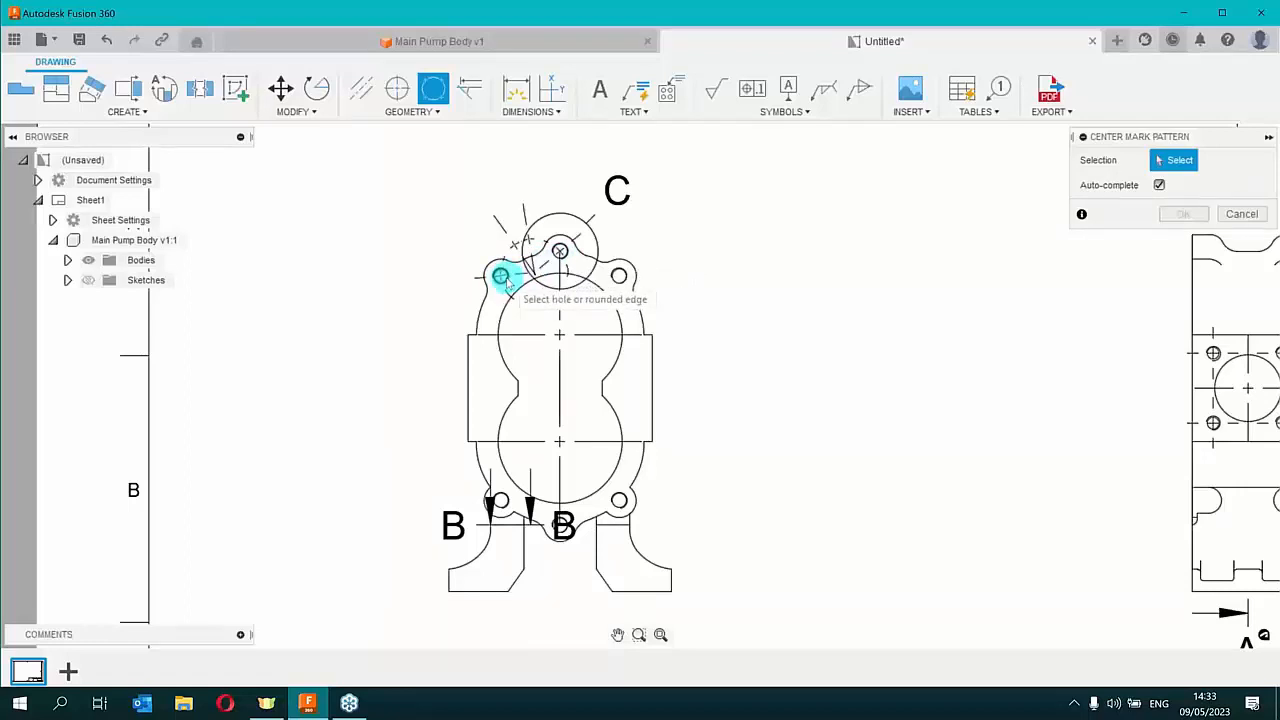
pyautogui.click(501, 277)
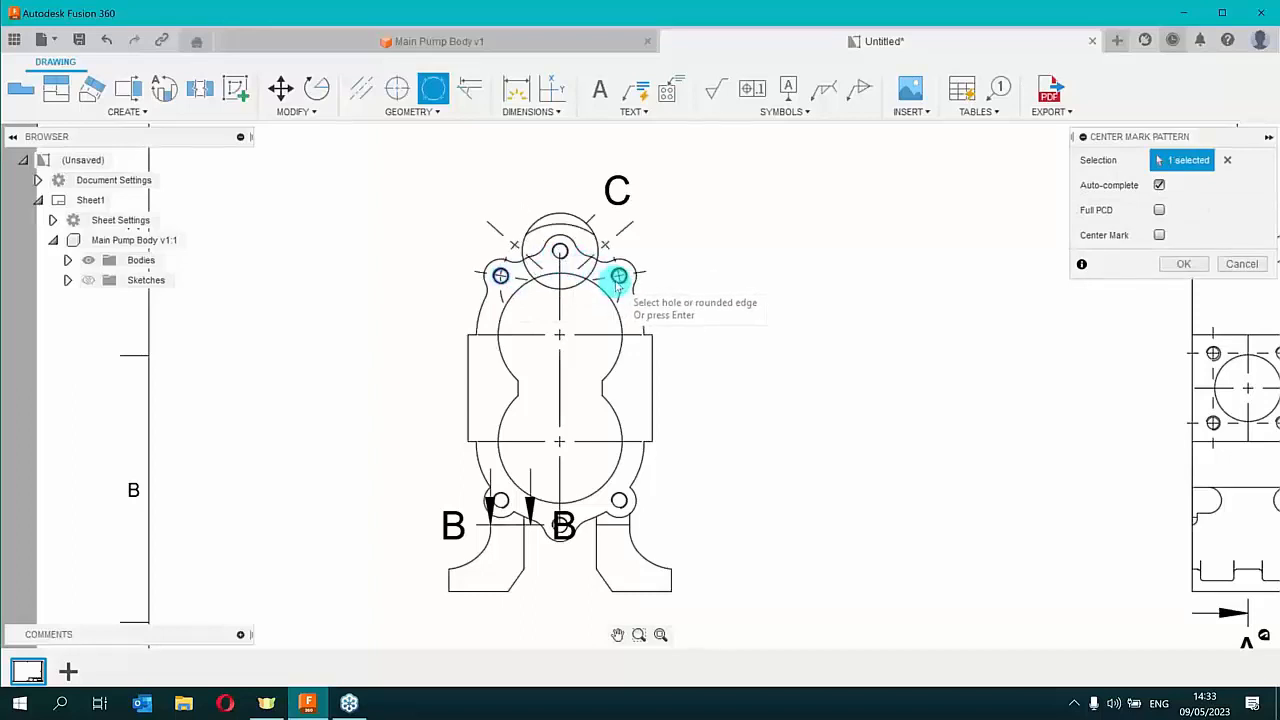
pyautogui.click(561, 251)
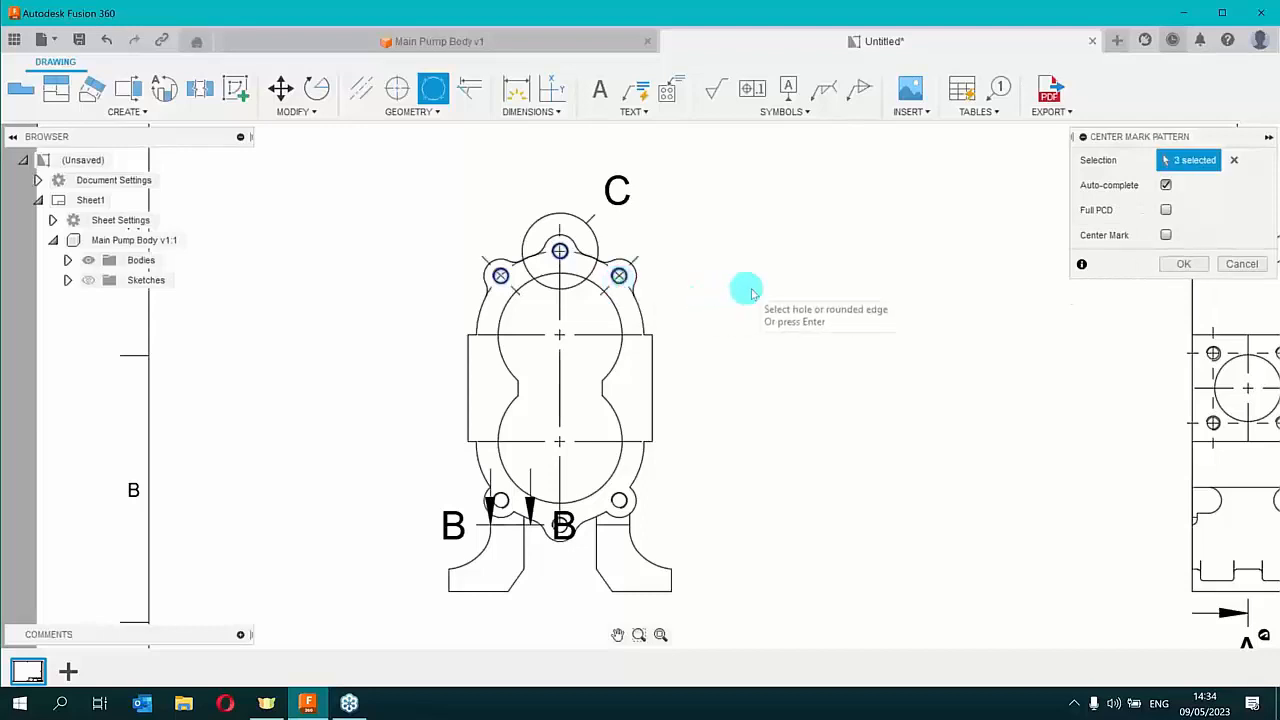
pyautogui.click(1166, 235)
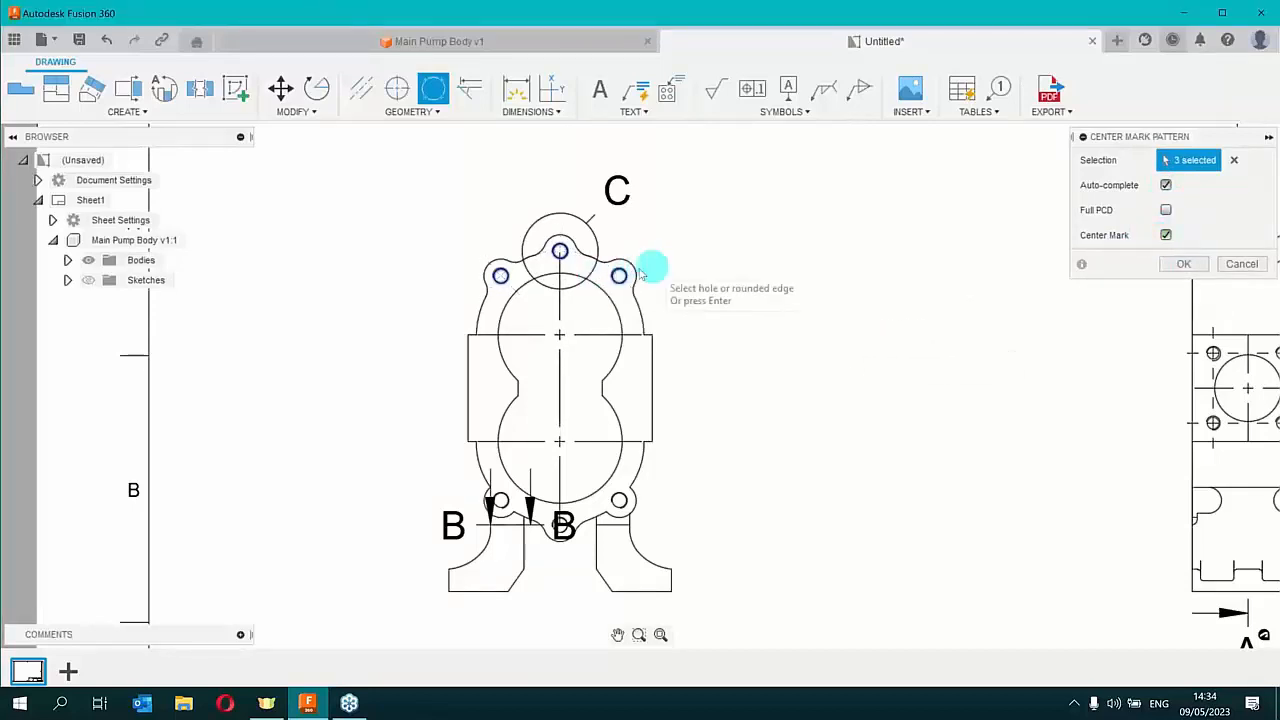
pyautogui.click(1166, 235)
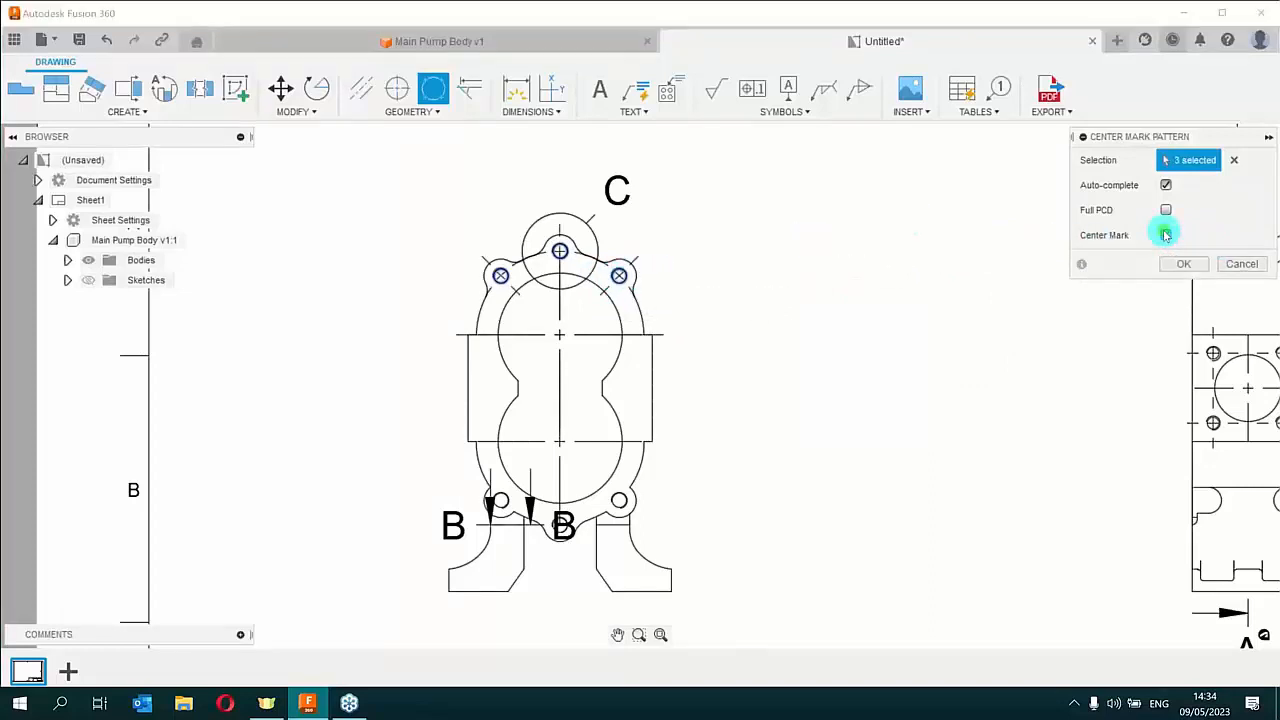
pyautogui.click(1180, 266)
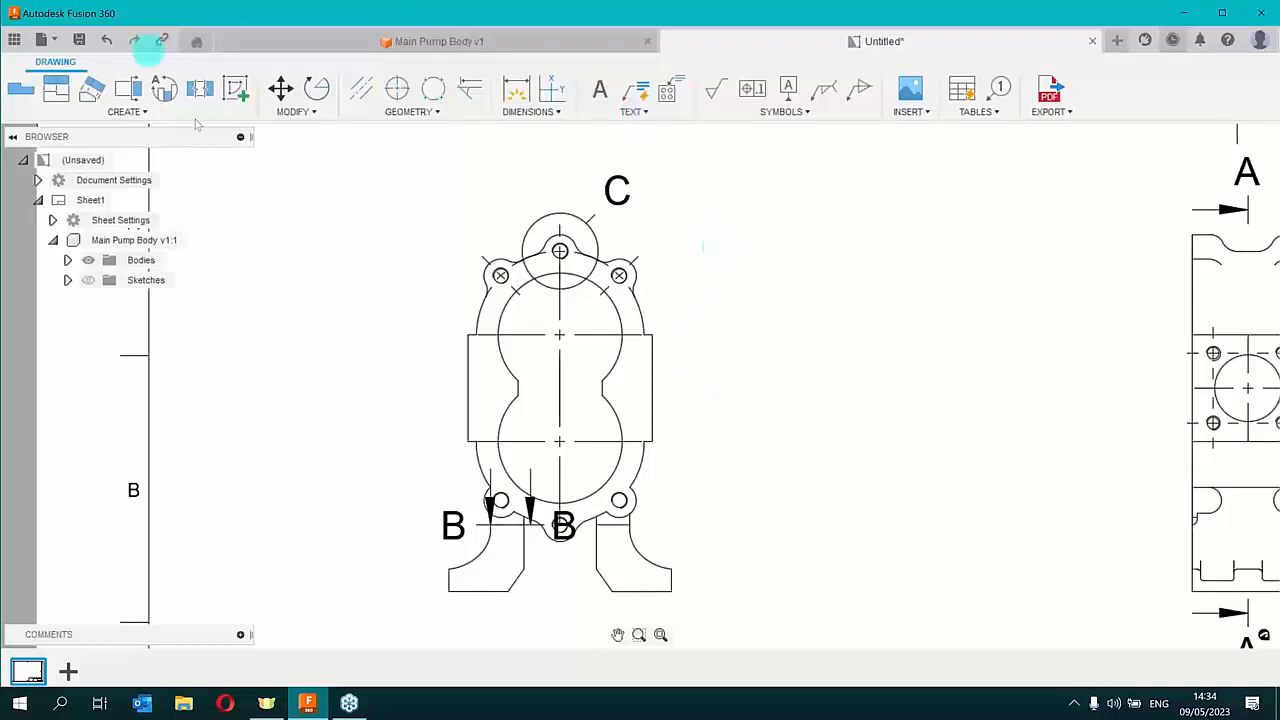
pyautogui.scroll(-4, 750, 245)
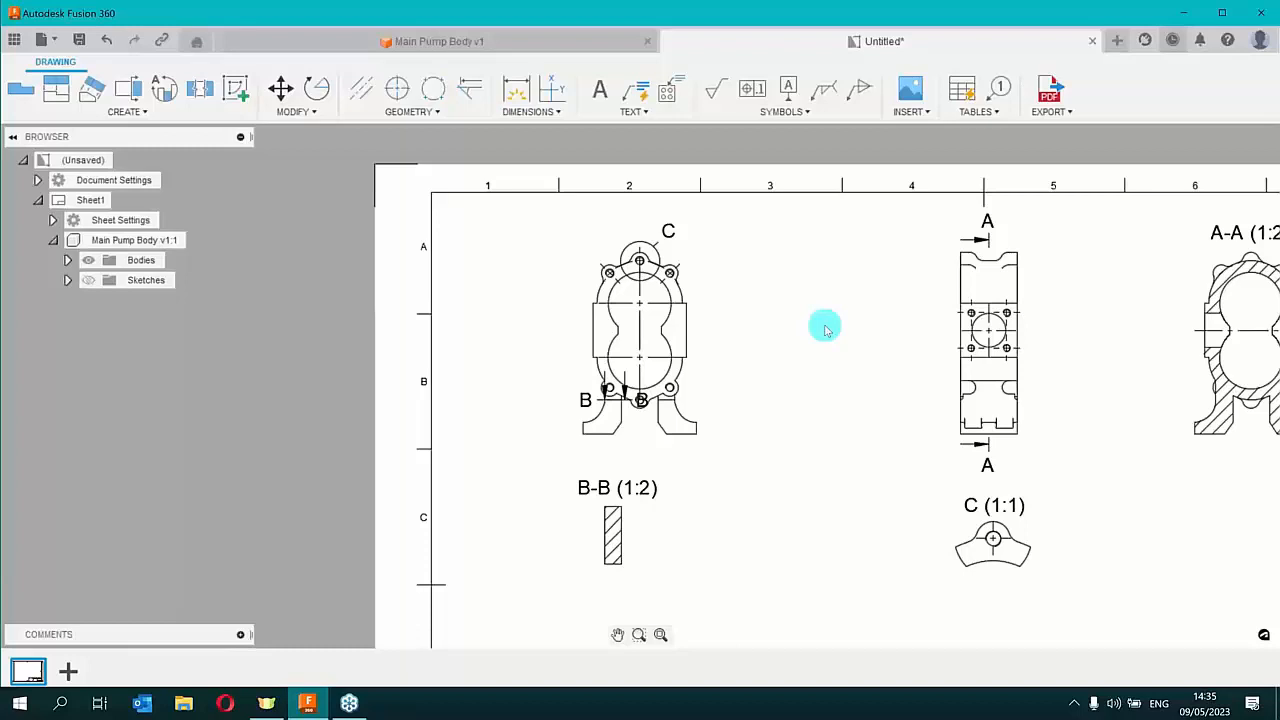
pyautogui.scroll(4, 634, 232)
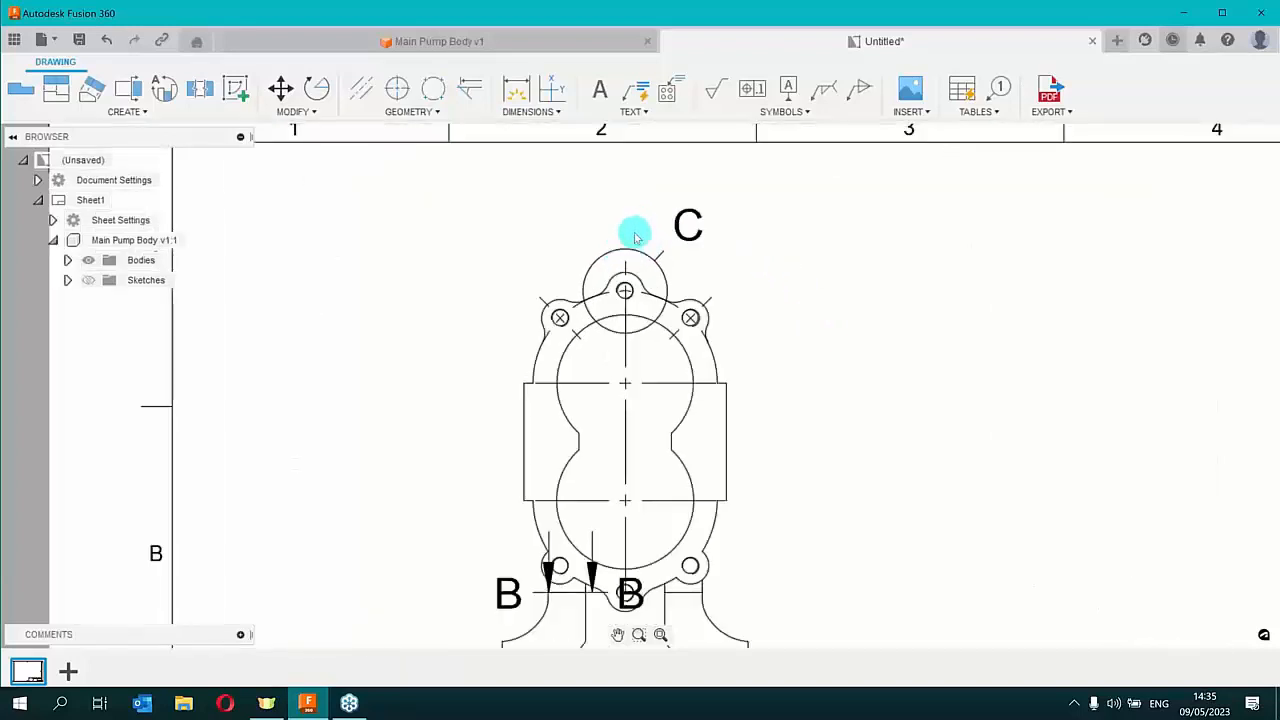
pyautogui.scroll(1, 634, 235)
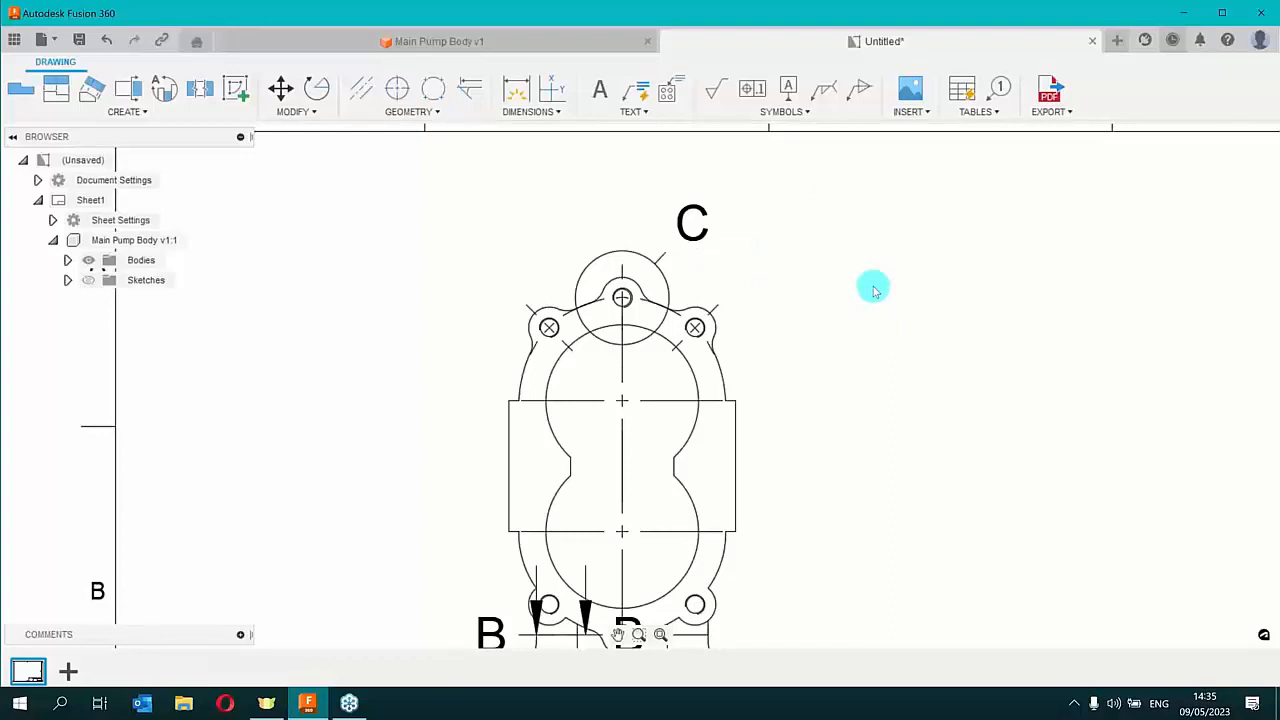
# Dimension section view B-B with its height beside the hatched rectangle's left edge and its width below the lower edge
pyautogui.click(541, 113)
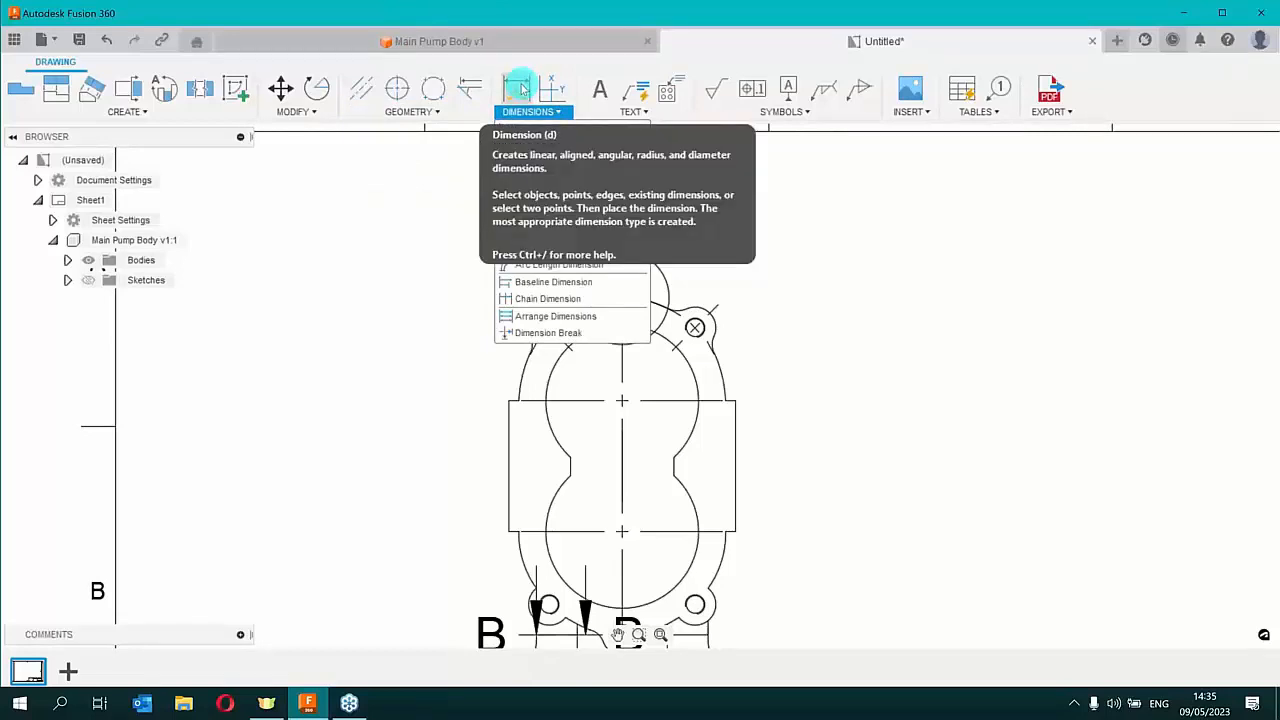
pyautogui.click(520, 88)
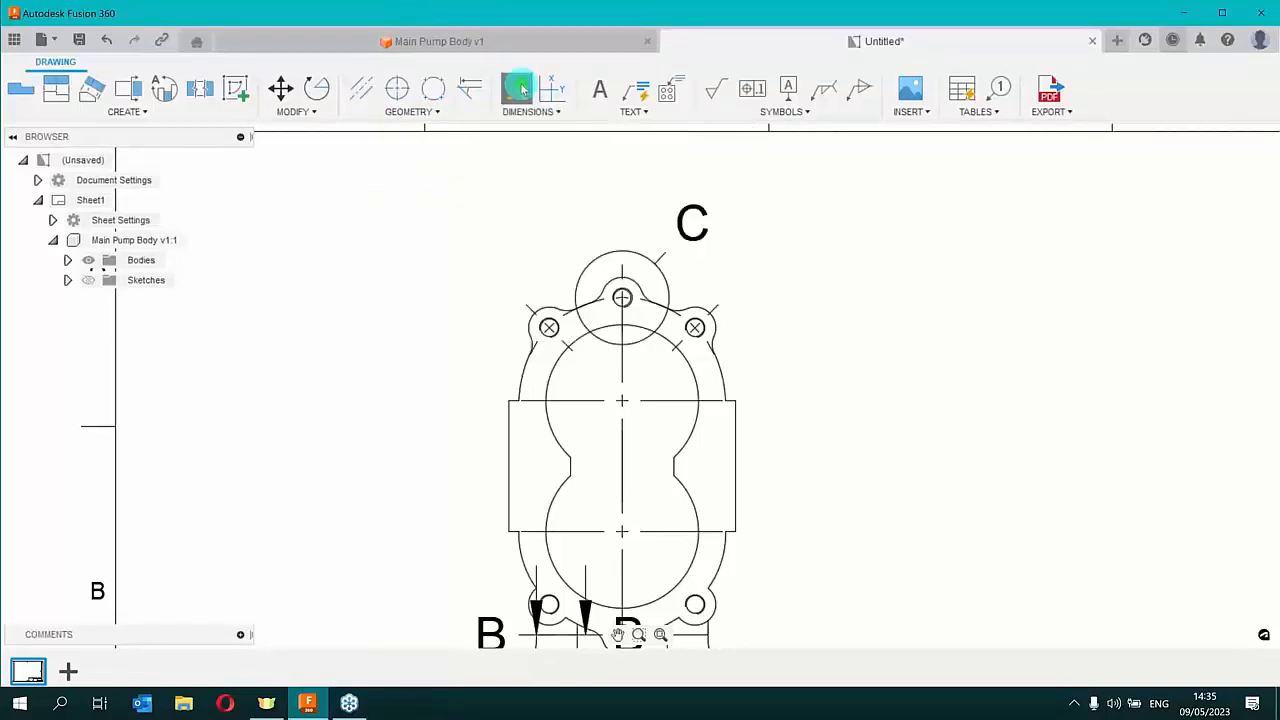
pyautogui.scroll(-5, 373, 360)
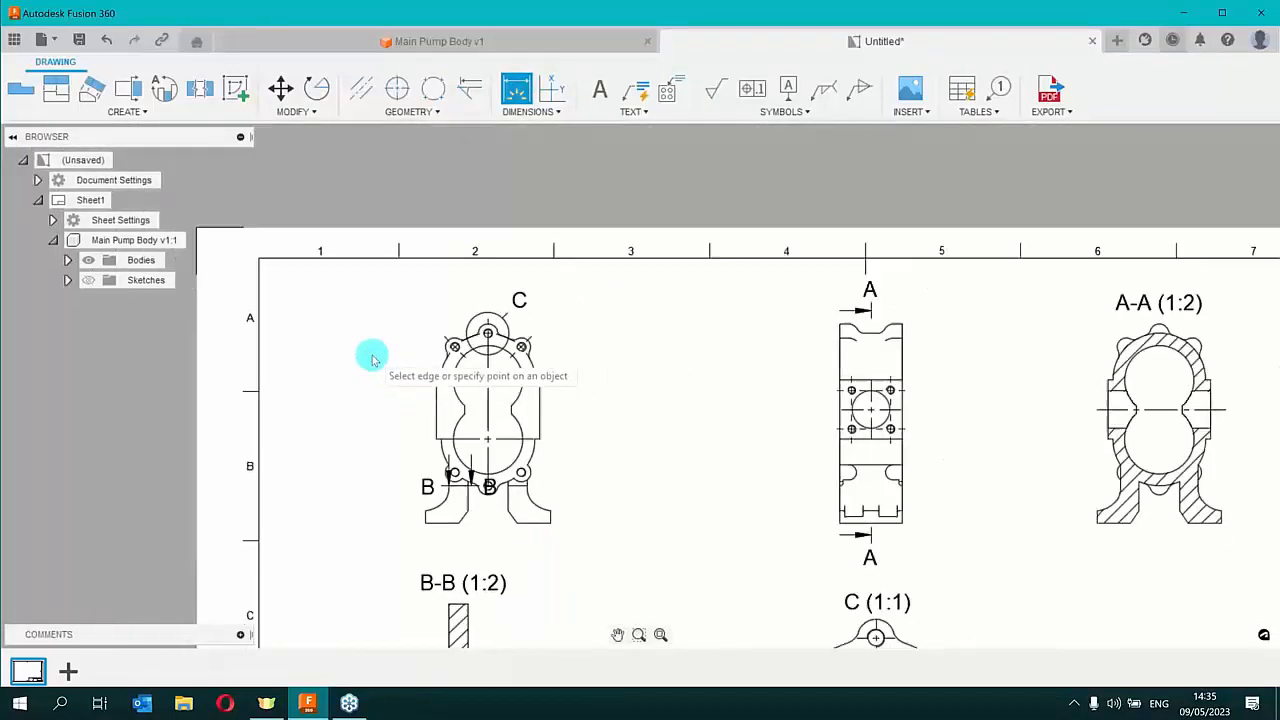
pyautogui.moveTo(363, 463)
pyautogui.mouseDown(button='middle')
pyautogui.moveTo(409, 369)
pyautogui.moveTo(443, 189)
pyautogui.mouseUp(button='middle')
pyautogui.scroll(3, 505, 307)
pyautogui.scroll(2, 508, 310)
pyautogui.click(512, 268)
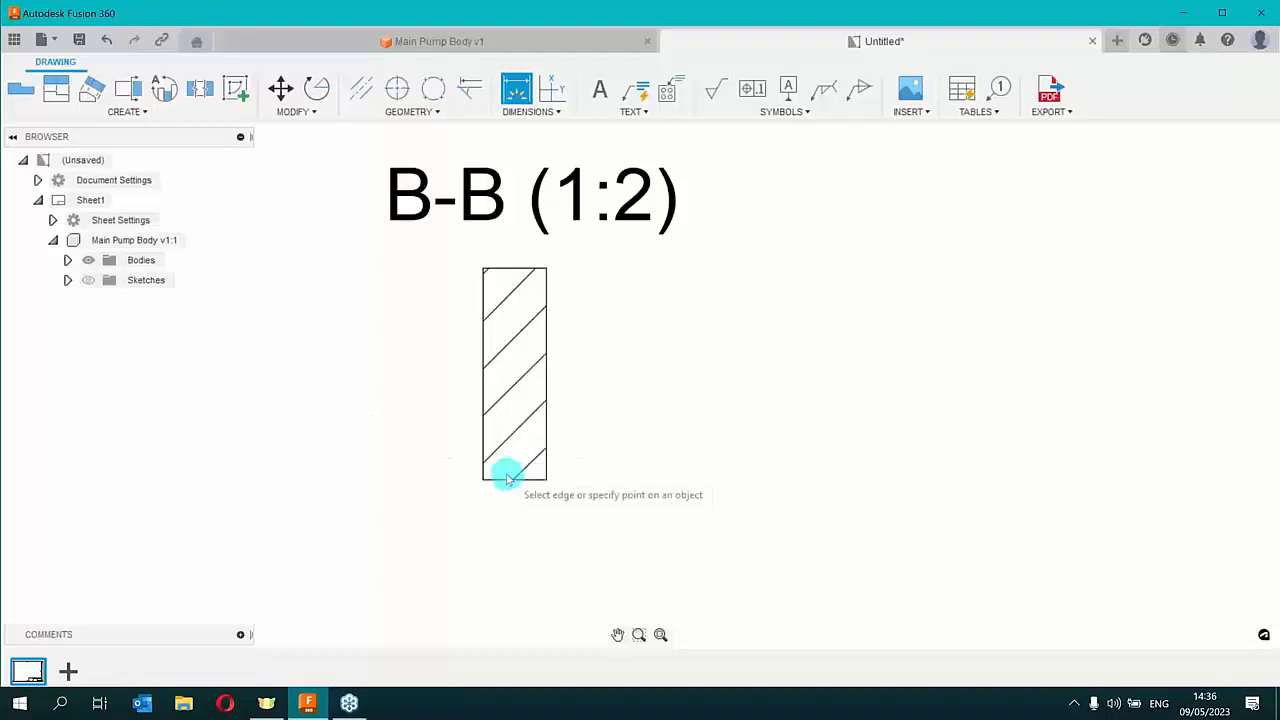
pyautogui.click(481, 333)
pyautogui.click(400, 342)
pyautogui.click(517, 268)
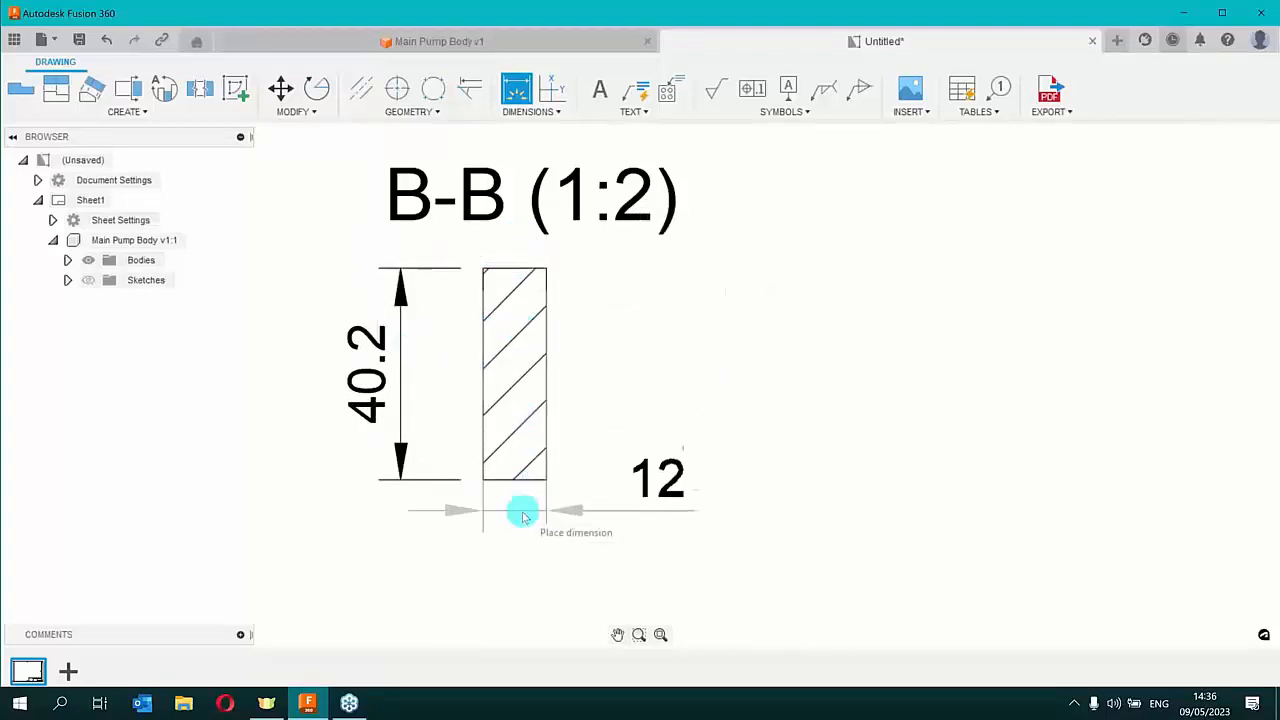
pyautogui.click(521, 518)
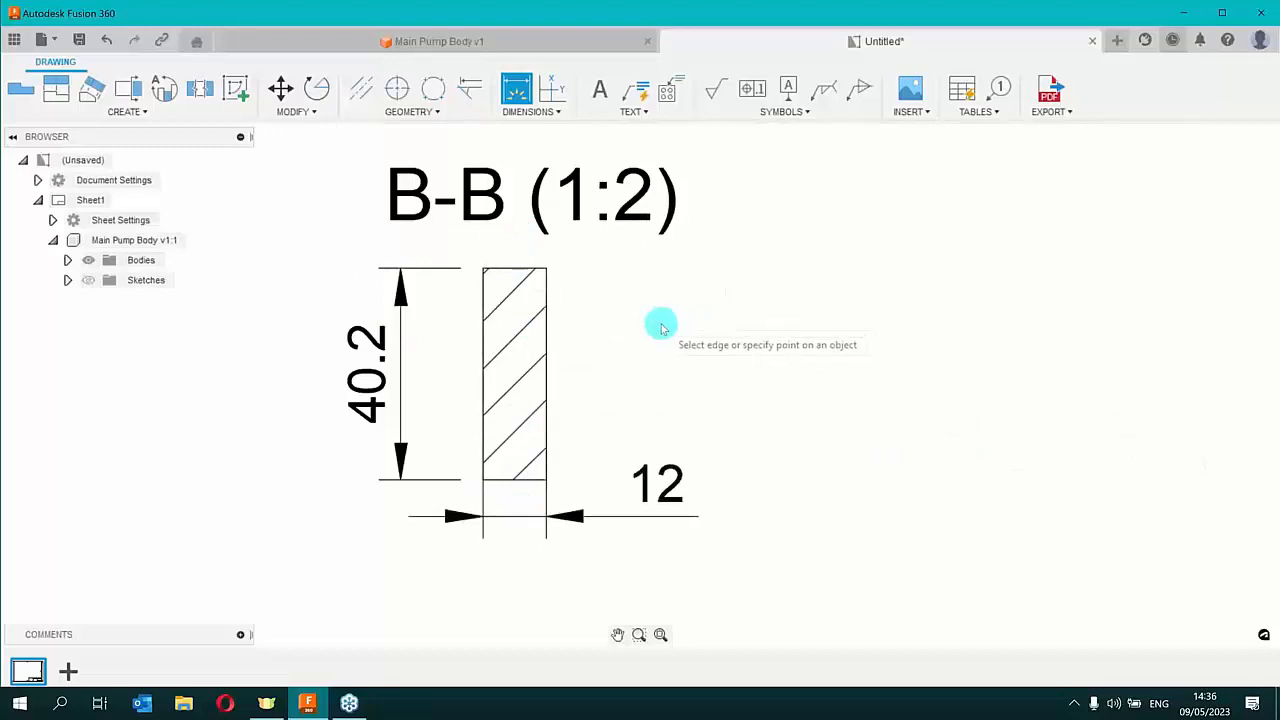
# Dimension the overall width across the two feet of the front view, placing the dimension just below them
pyautogui.scroll(-1, 661, 326)
pyautogui.scroll(-3, 661, 326)
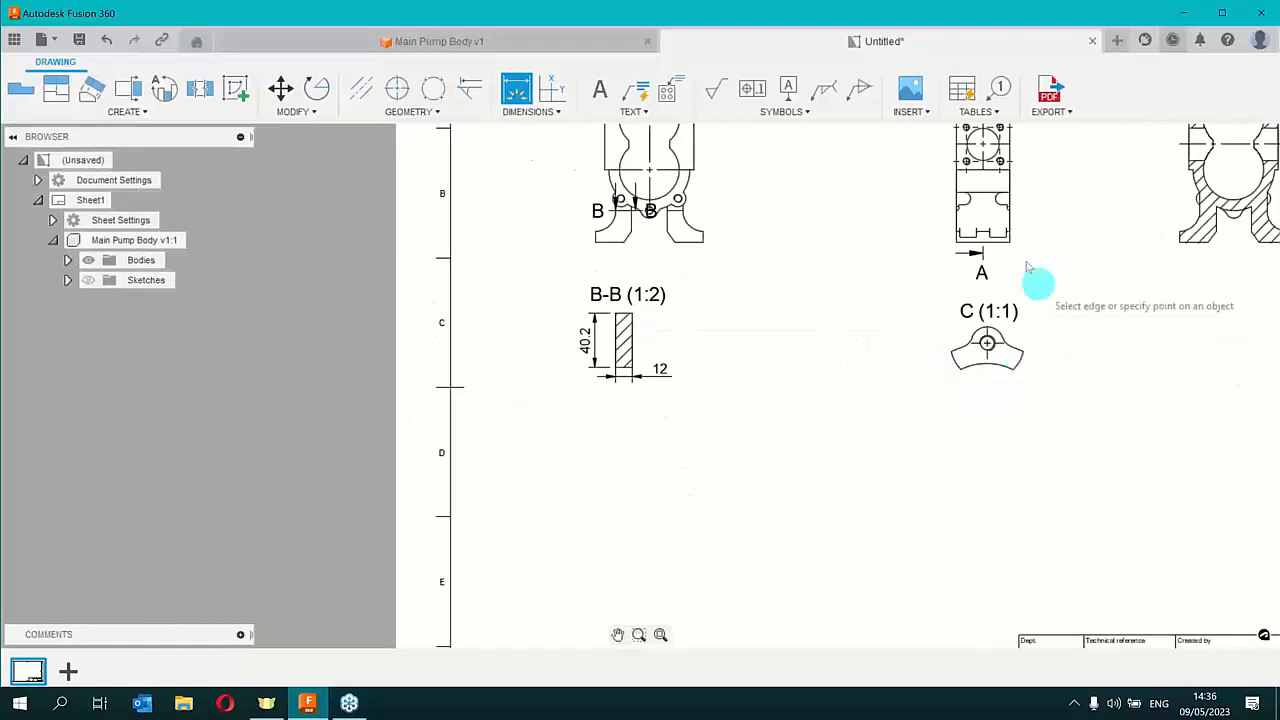
pyautogui.scroll(1, 1013, 234)
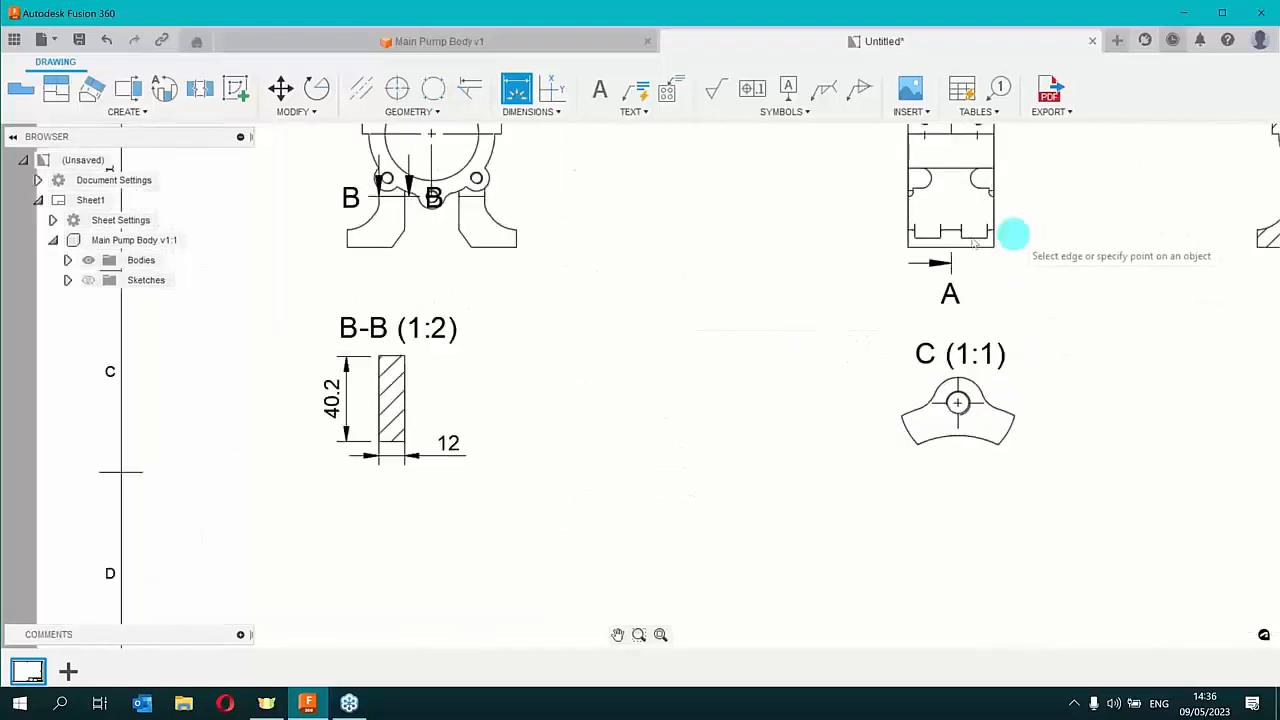
pyautogui.scroll(1, 346, 240)
pyautogui.click(346, 240)
pyautogui.scroll(1, 342, 242)
pyautogui.click(604, 237)
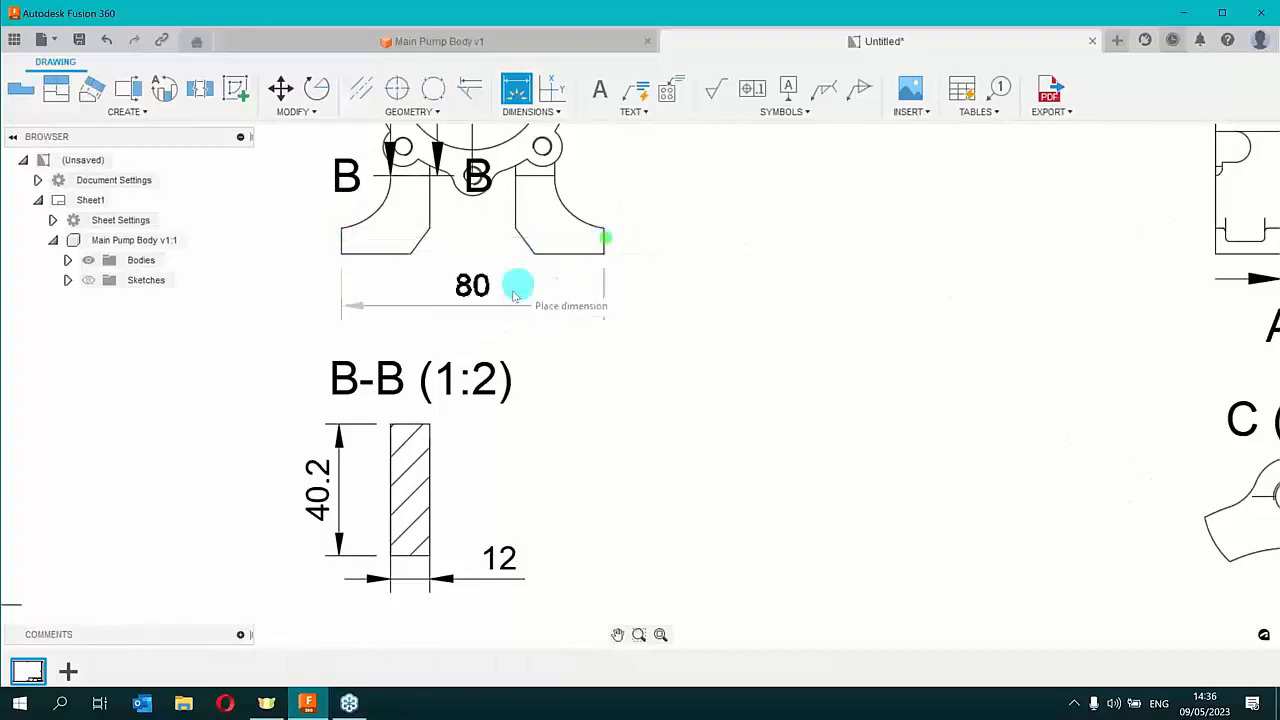
pyautogui.click(507, 301)
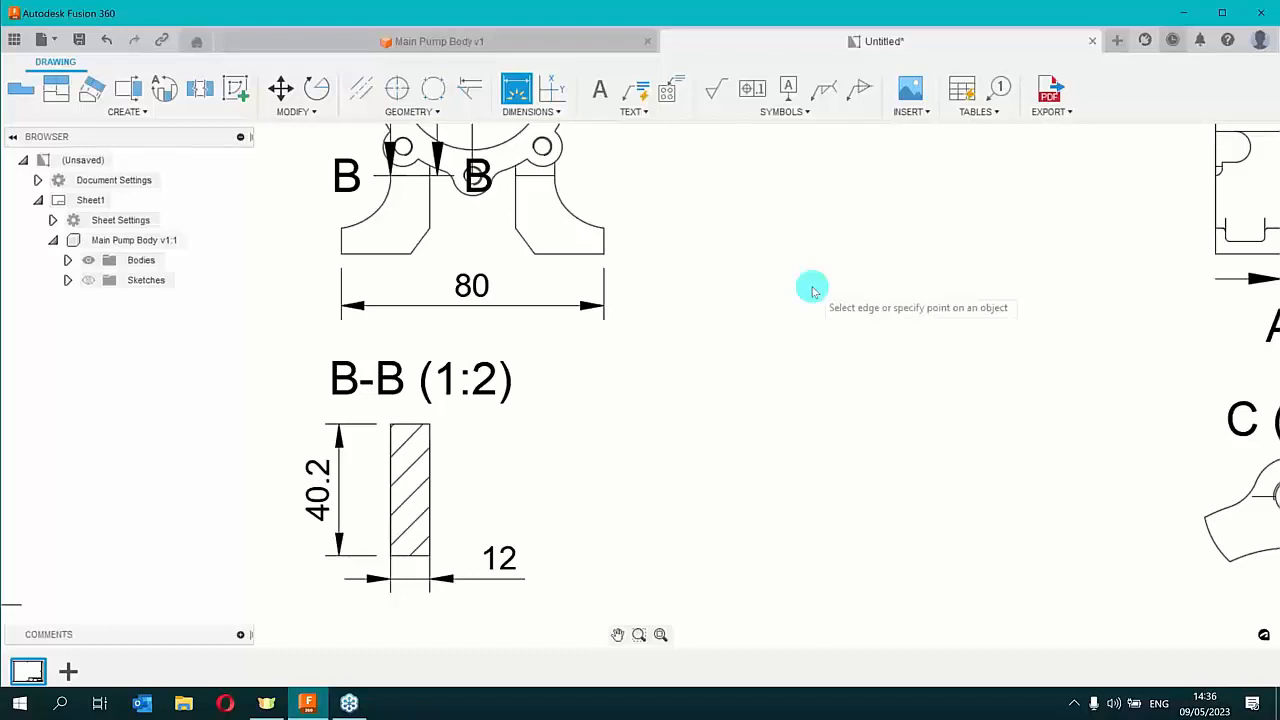
pyautogui.rightClick(666, 323)
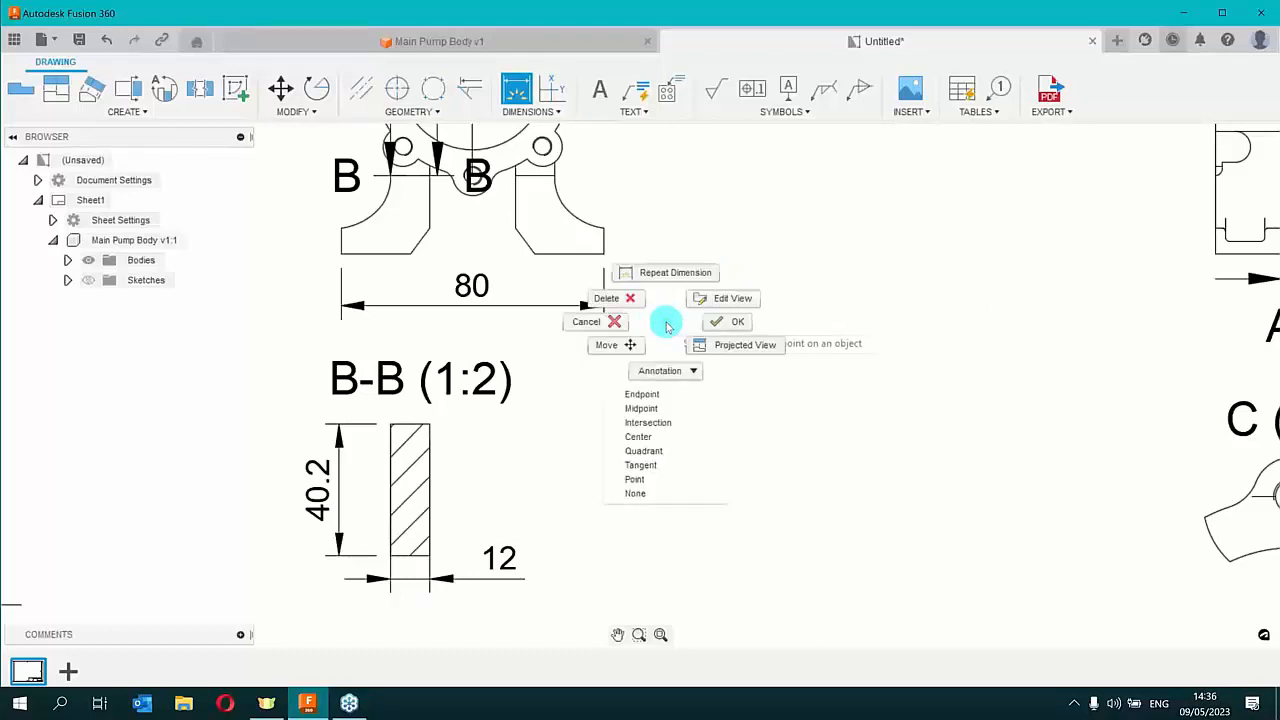
pyautogui.click(737, 321)
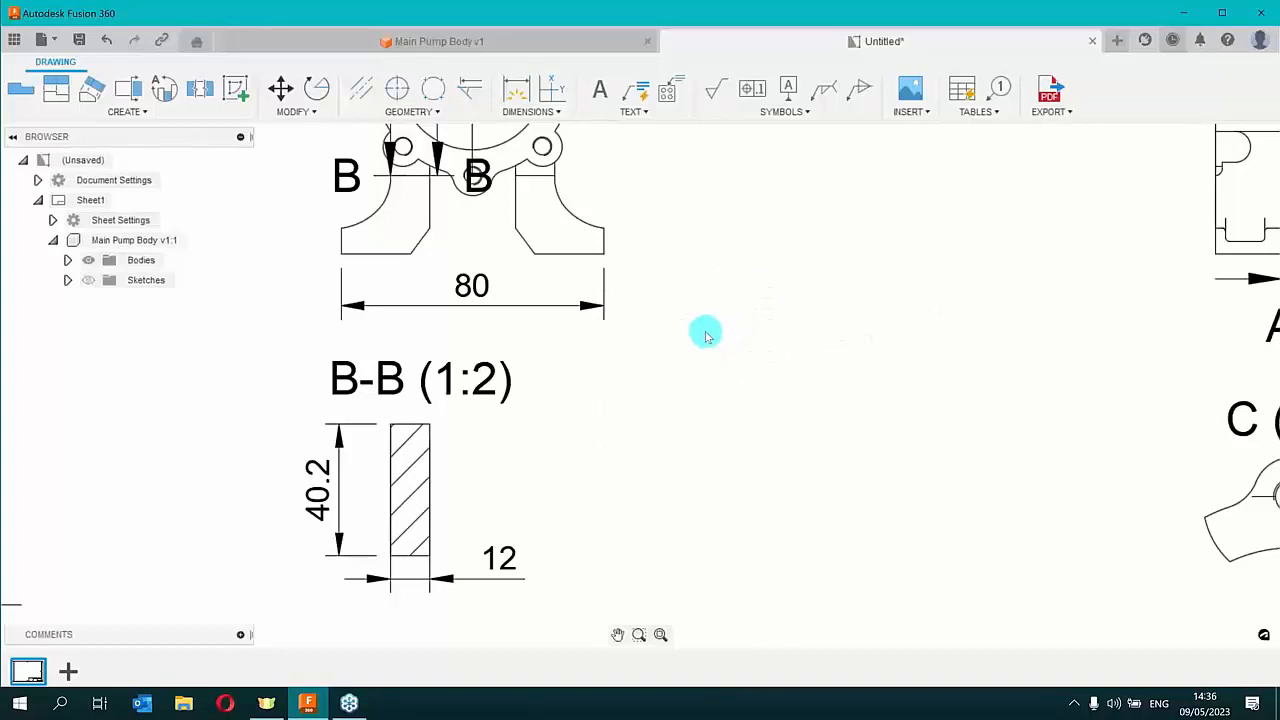
# Dimension the vertical distance from the front view's top hole center to the upper end of the vertical centerline, placing it beside the detail circle
pyautogui.scroll(-3, 710, 328)
pyautogui.moveTo(706, 211); pyautogui.dragTo(597, 618, button='middle')
pyautogui.scroll(7, 477, 491)
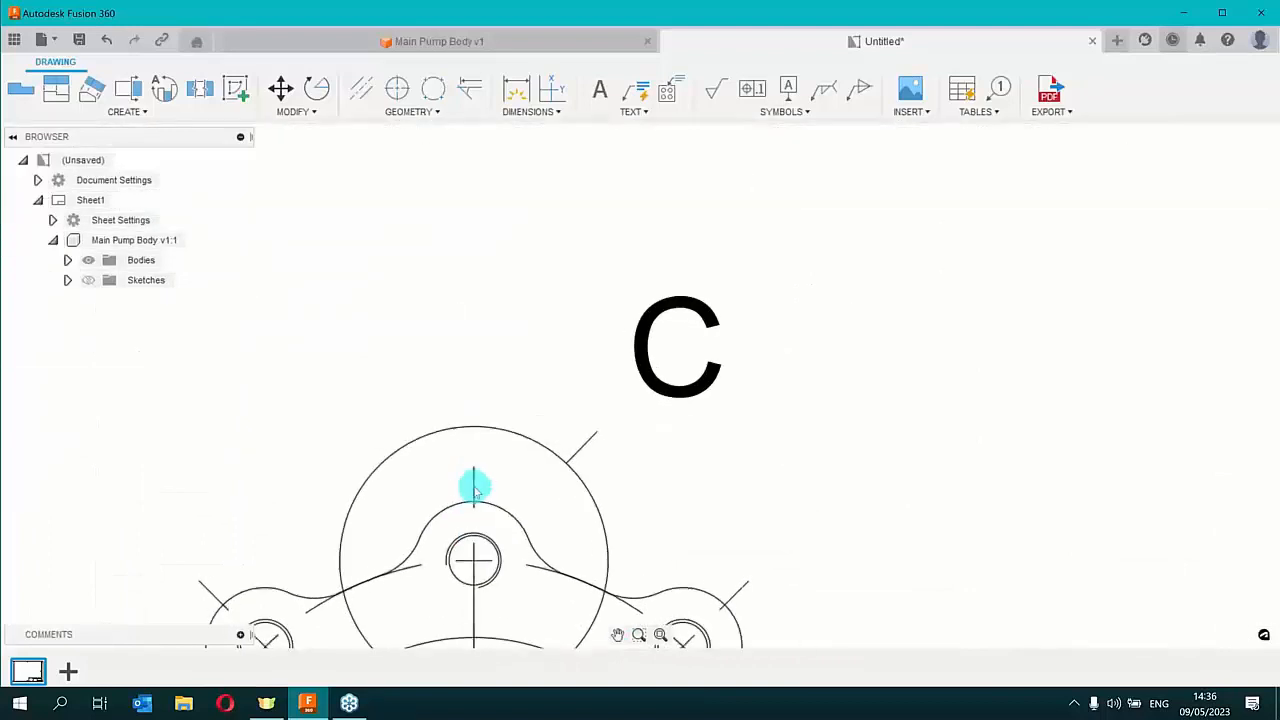
pyautogui.click(516, 88)
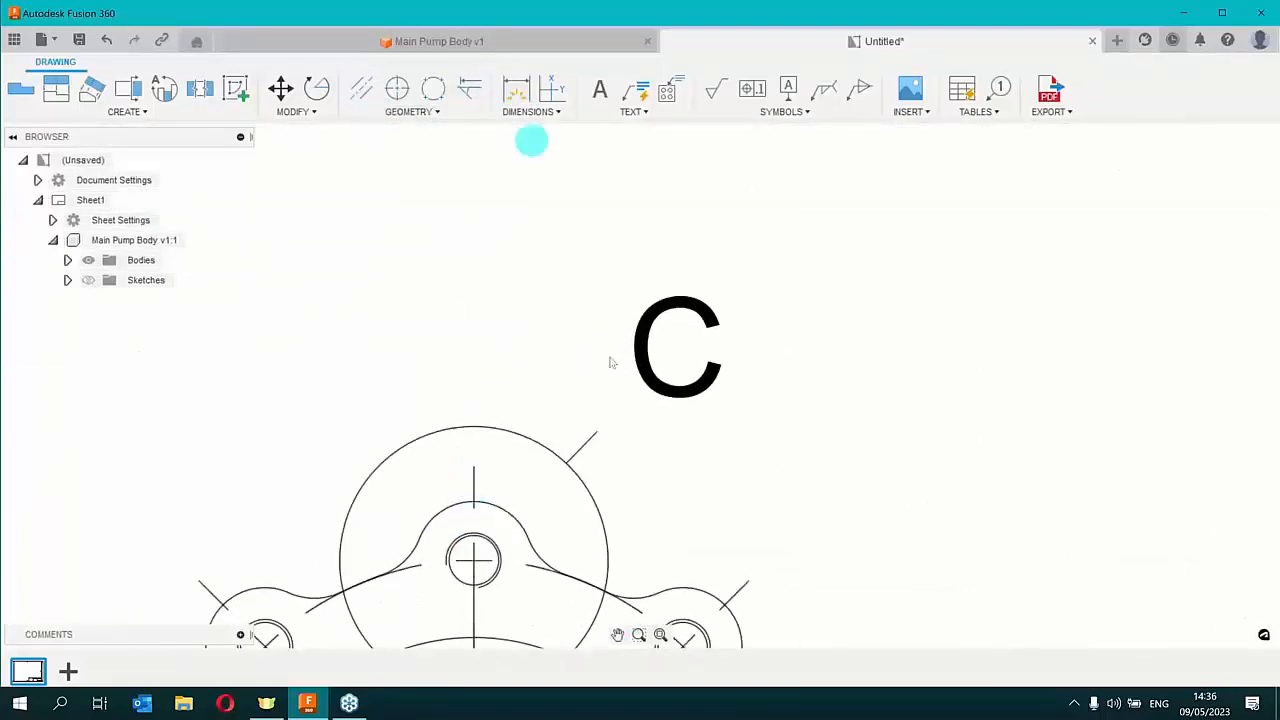
pyautogui.click(474, 469)
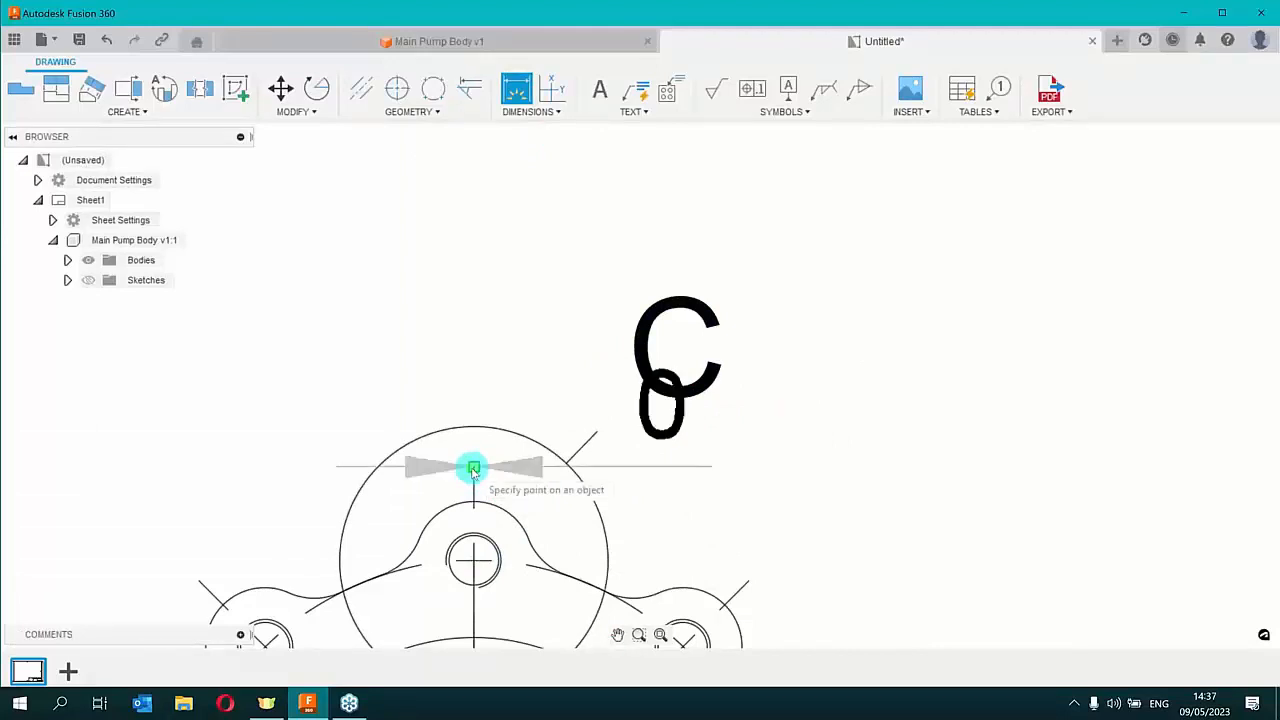
pyautogui.click(472, 557)
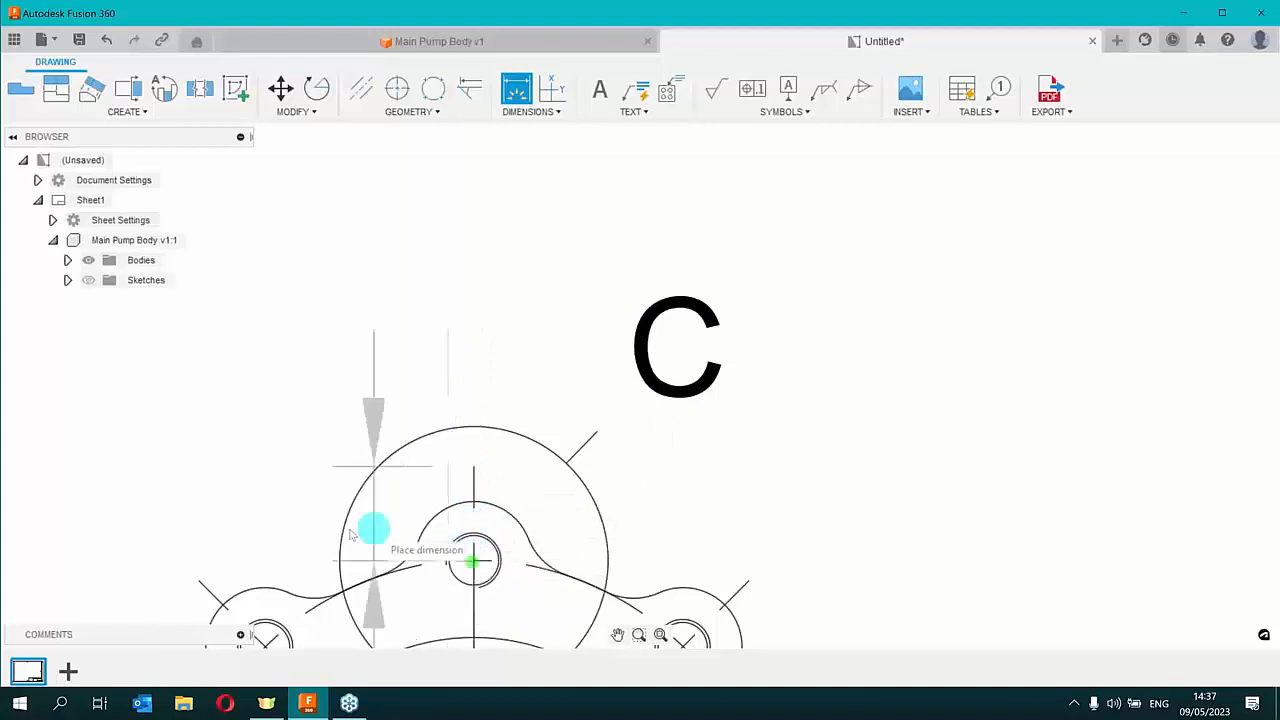
pyautogui.click(271, 527)
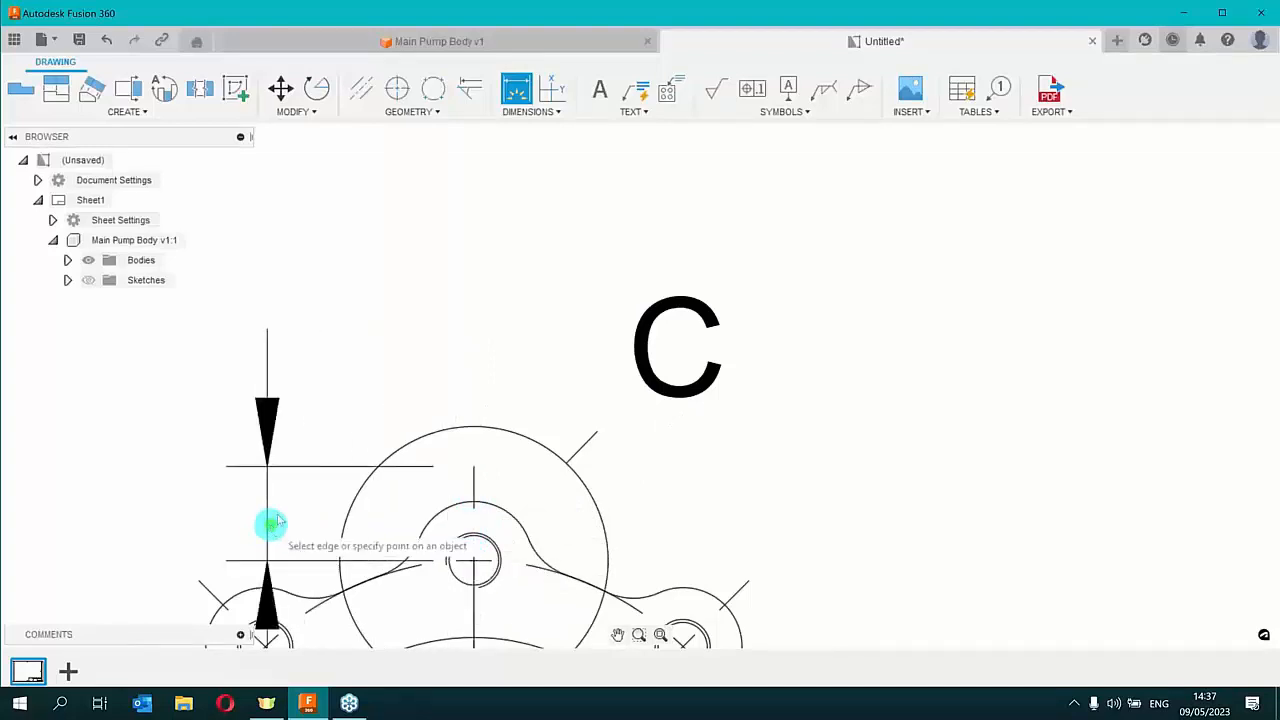
pyautogui.scroll(-3, 420, 332)
pyautogui.scroll(-3, 421, 335)
pyautogui.press('Escape')
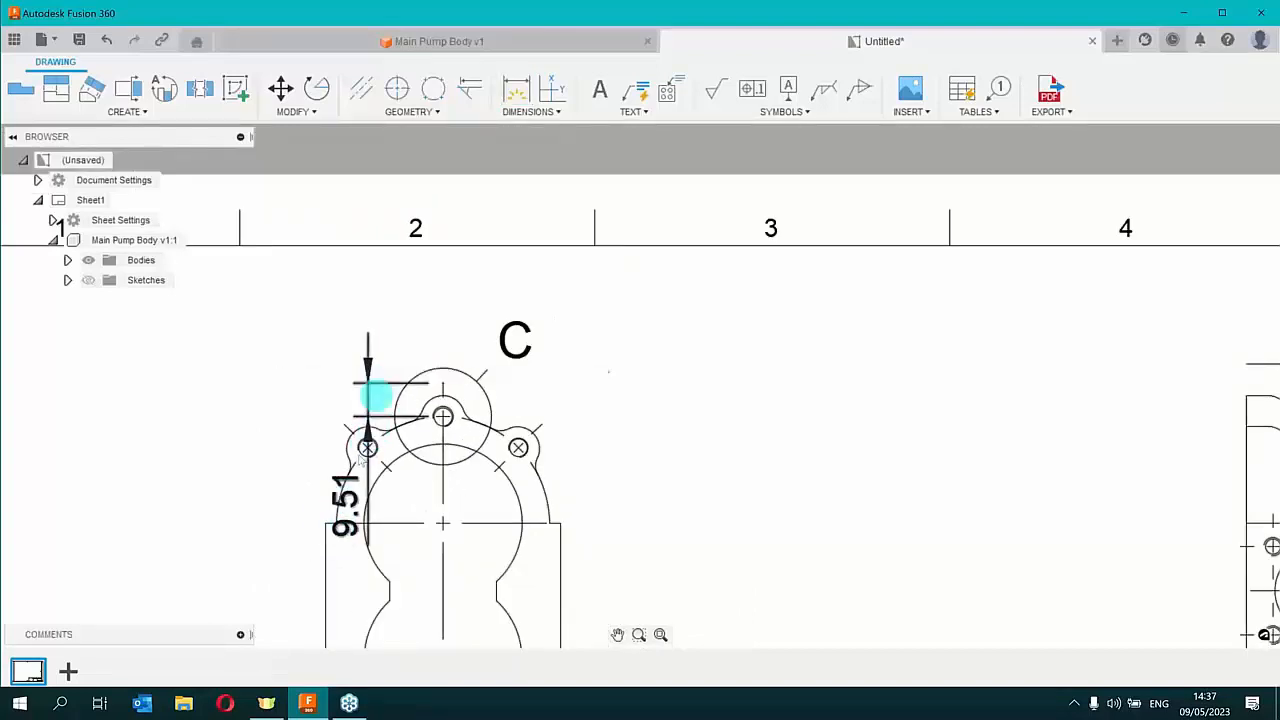
# Move the top hole's vertical dimension farther outward, with its text centered between the extension lines and clear of the front view outline
pyautogui.click(345, 497)
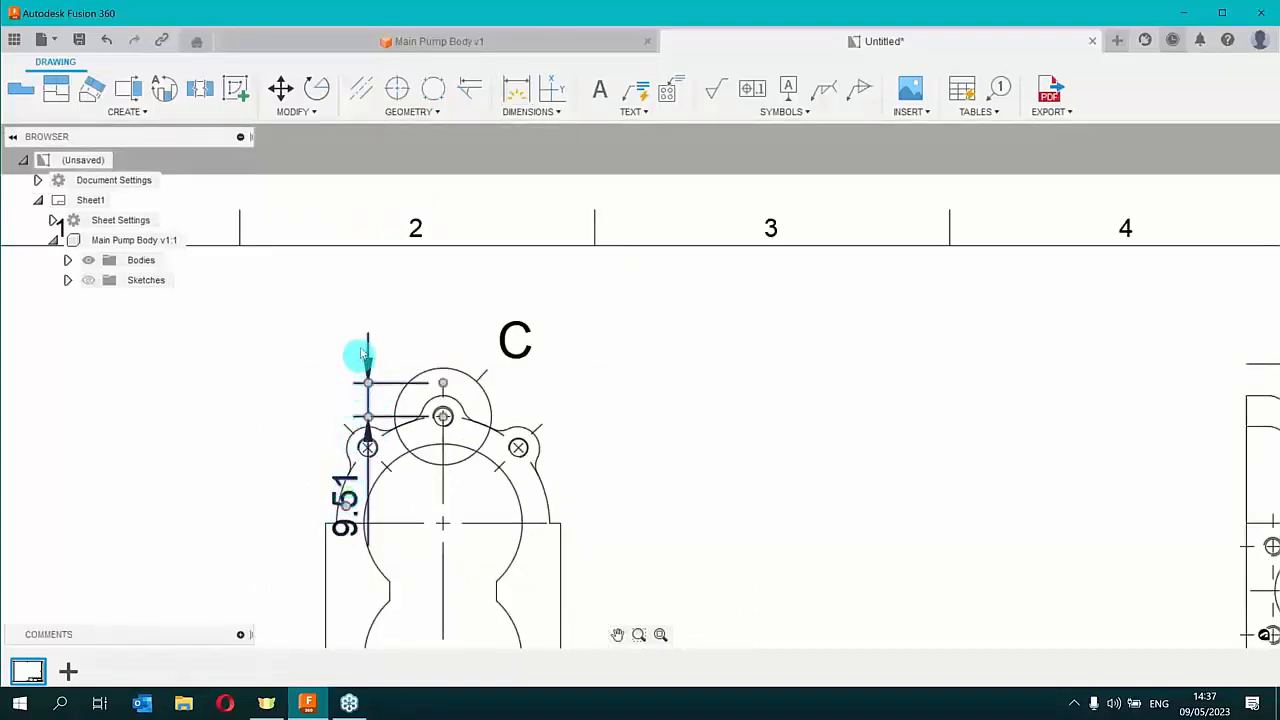
pyautogui.press('Escape')
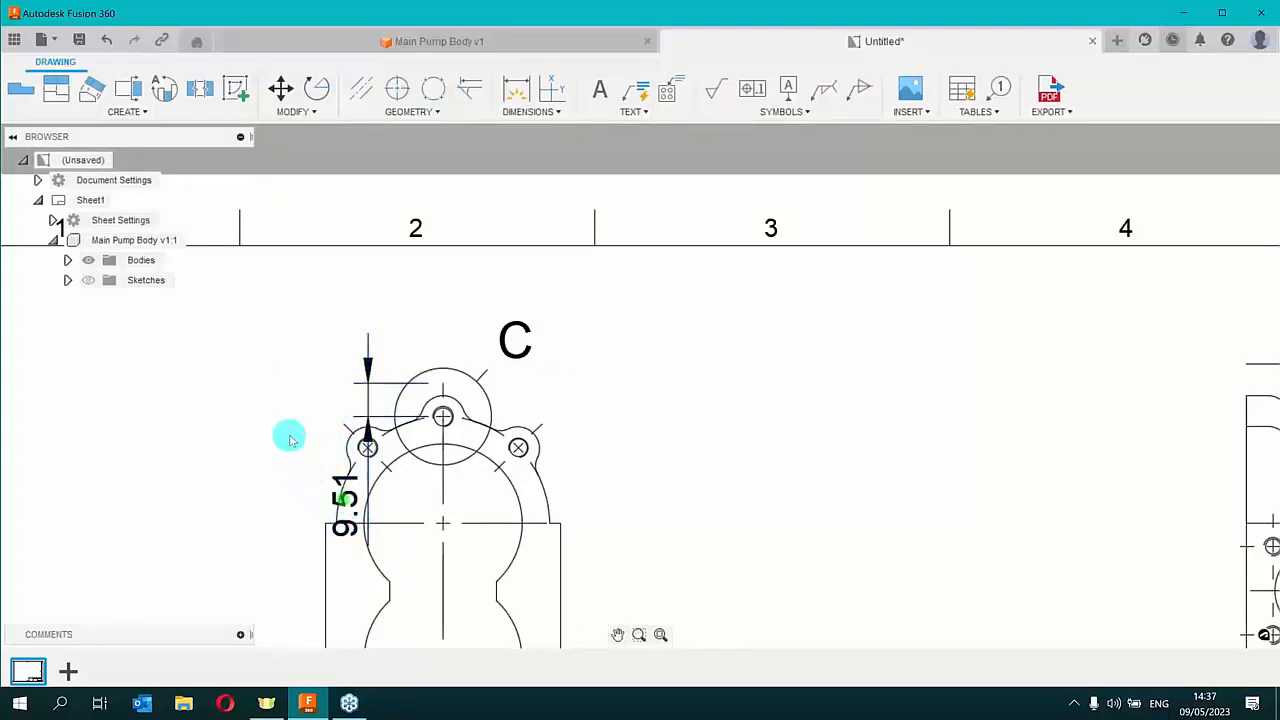
pyautogui.click(354, 529)
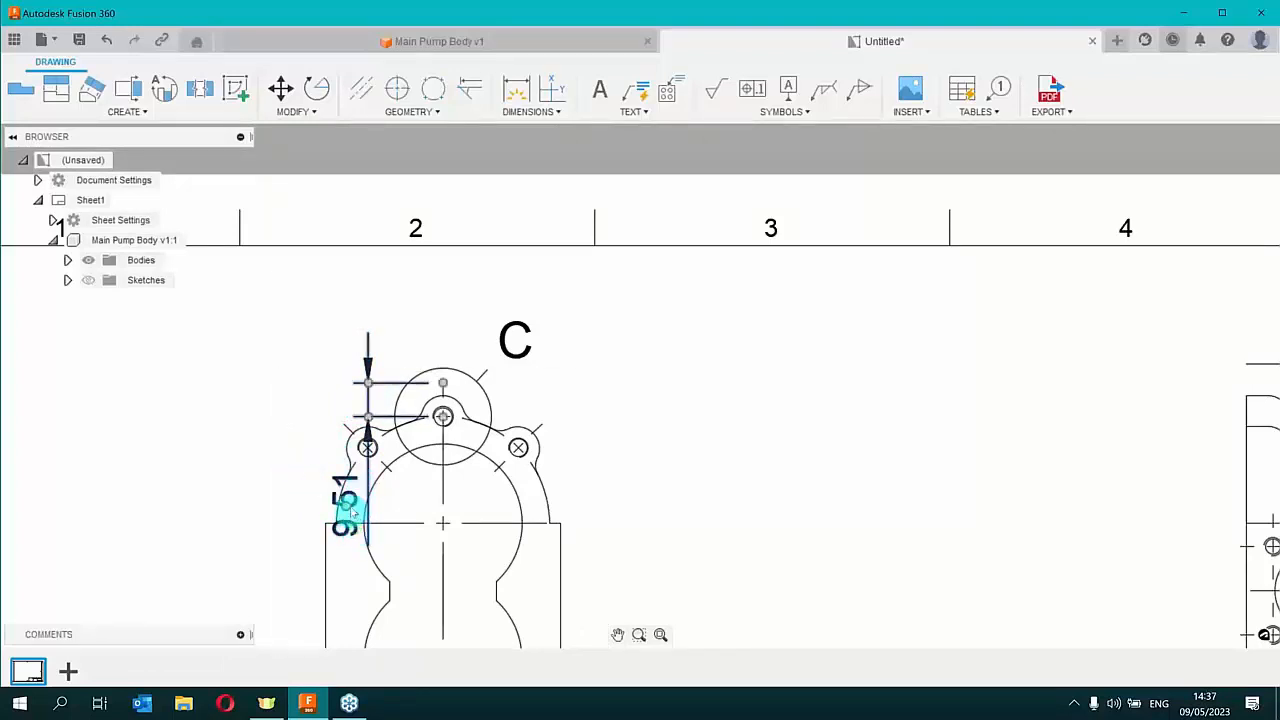
pyautogui.click(346, 505)
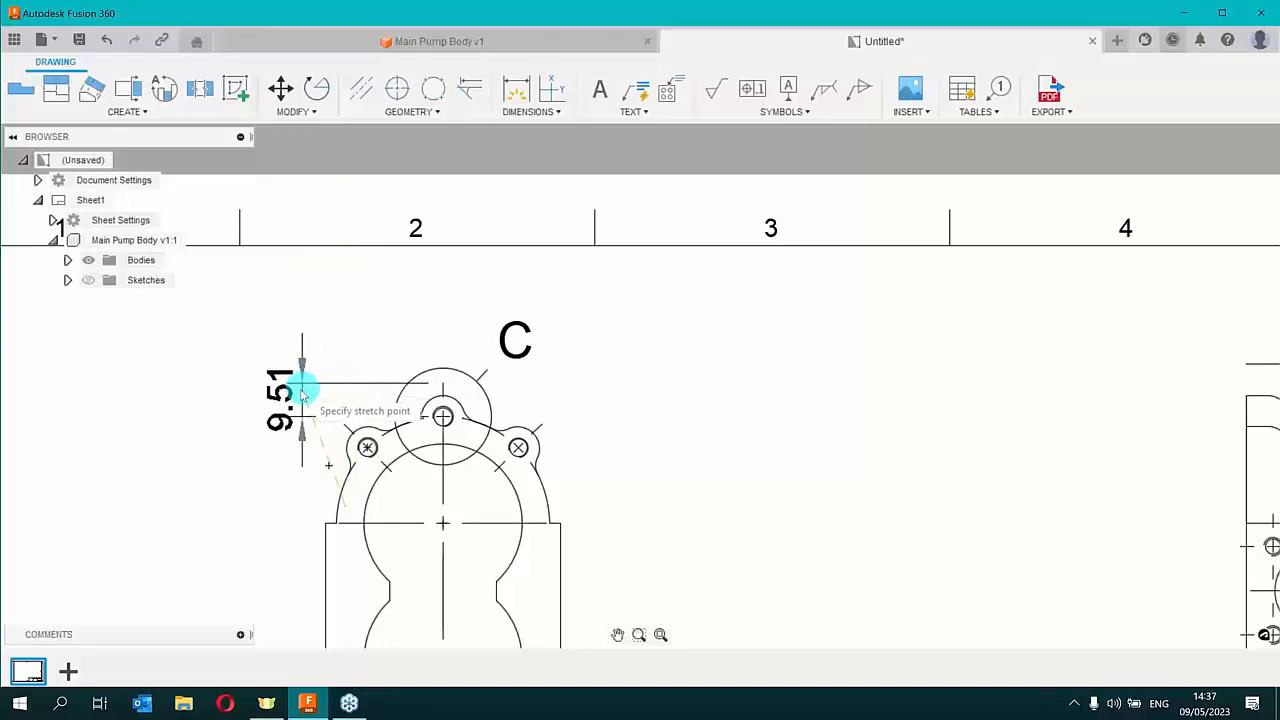
pyautogui.click(280, 392)
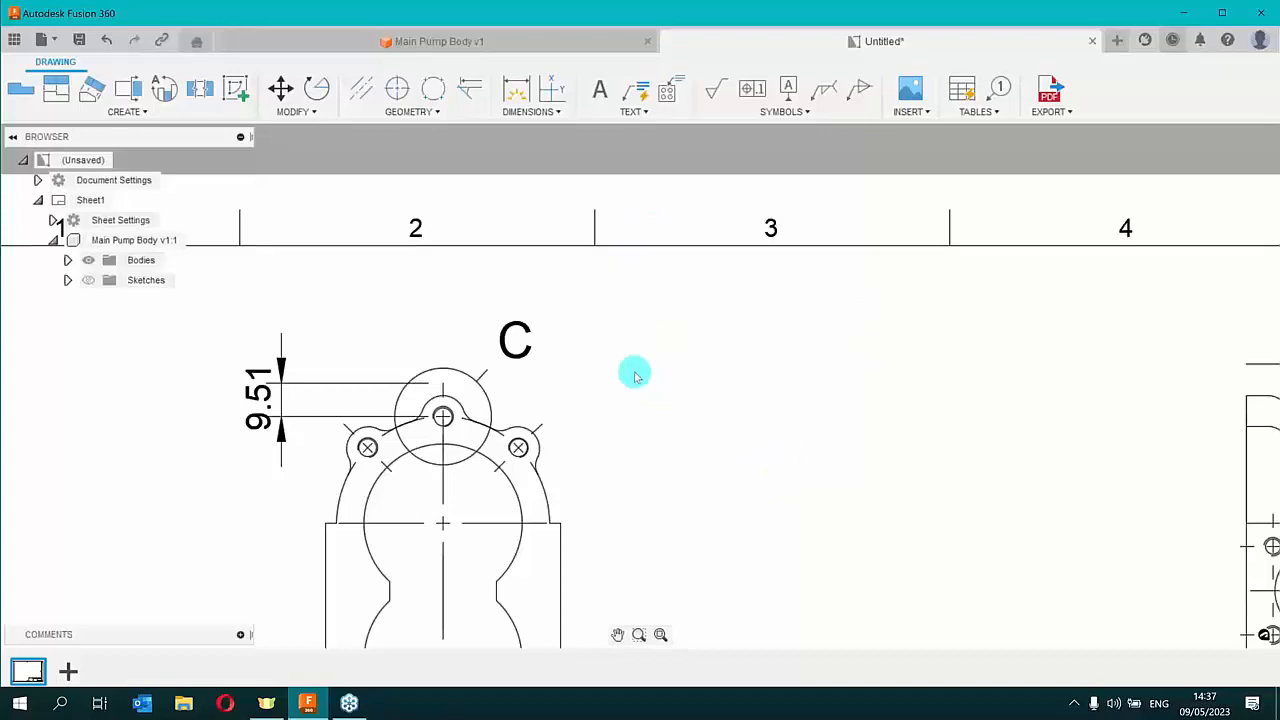
pyautogui.scroll(-2, 634, 376)
pyautogui.scroll(-2, 688, 414)
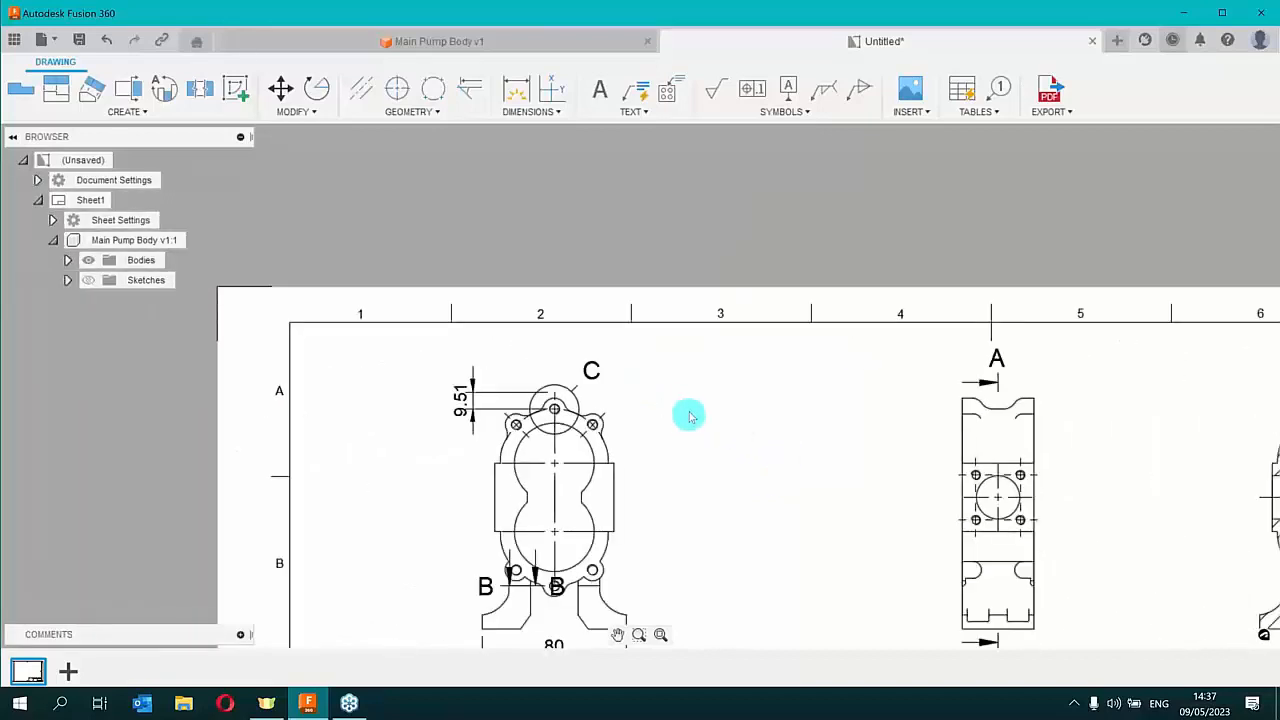
pyautogui.moveTo(711, 414); pyautogui.dragTo(572, 330, button='middle')
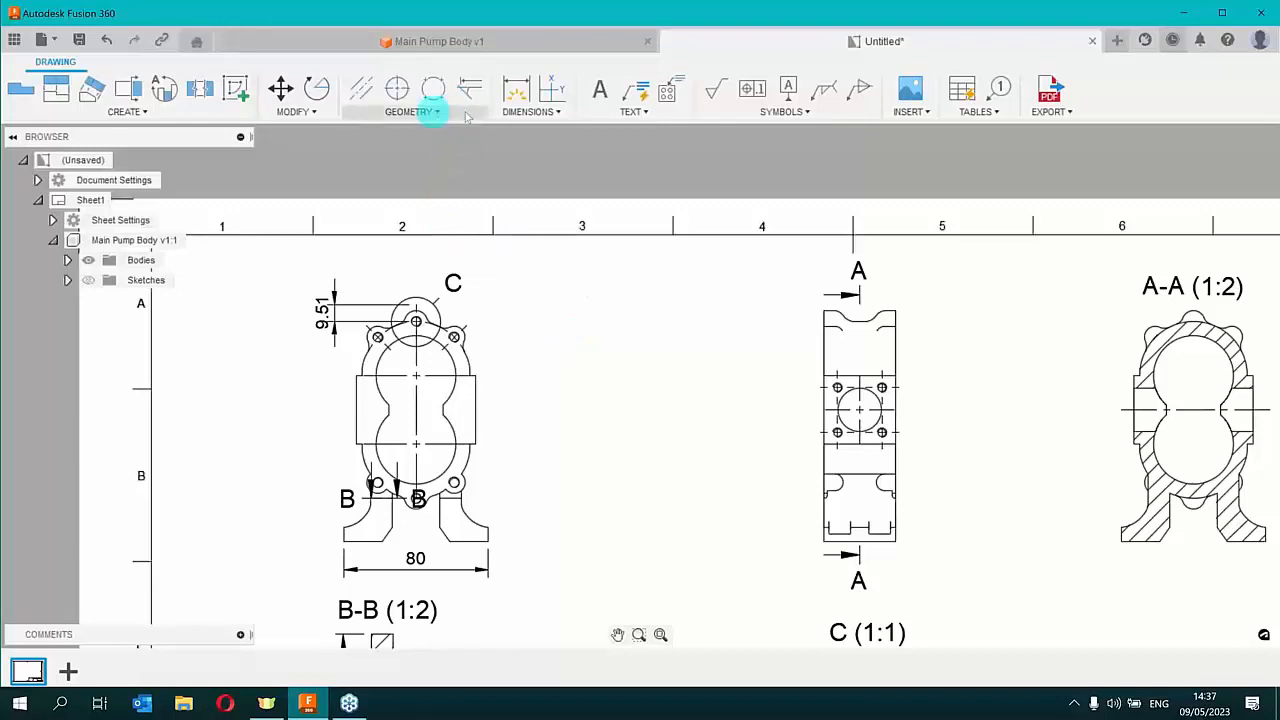
pyautogui.click(518, 111)
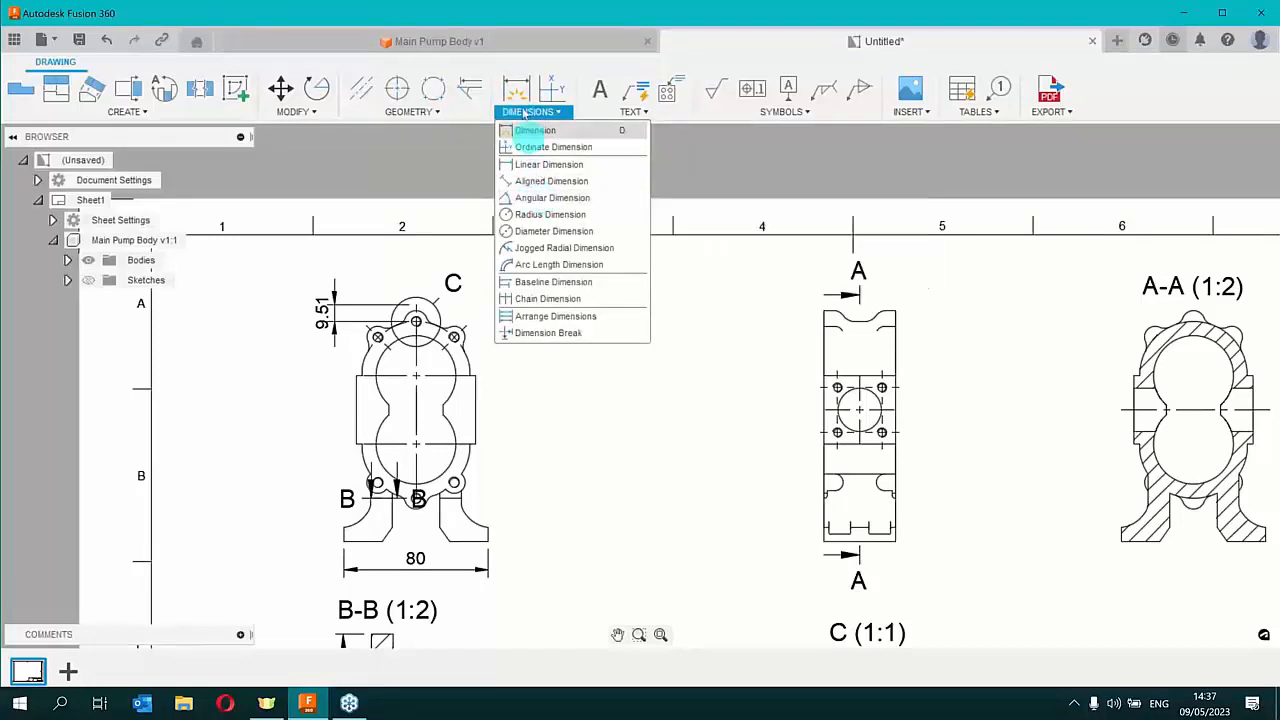
pyautogui.click(515, 91)
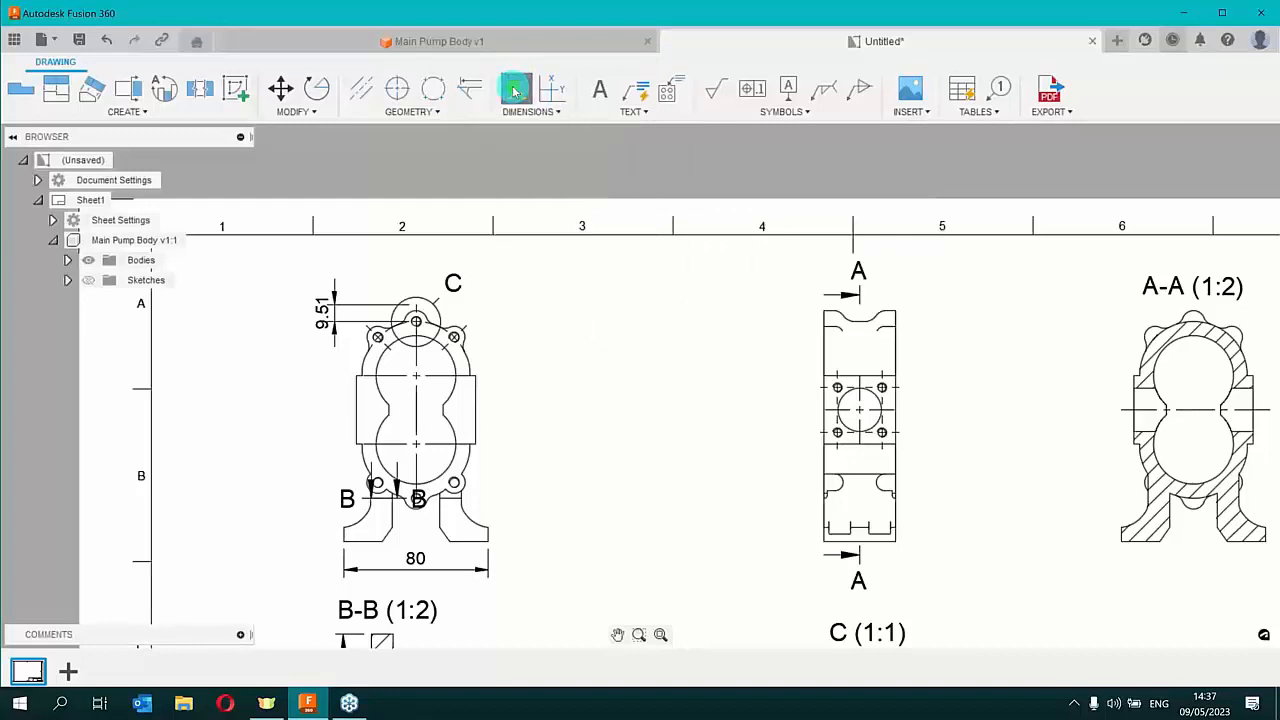
pyautogui.scroll(5, 366, 320)
pyautogui.scroll(2, 366, 336)
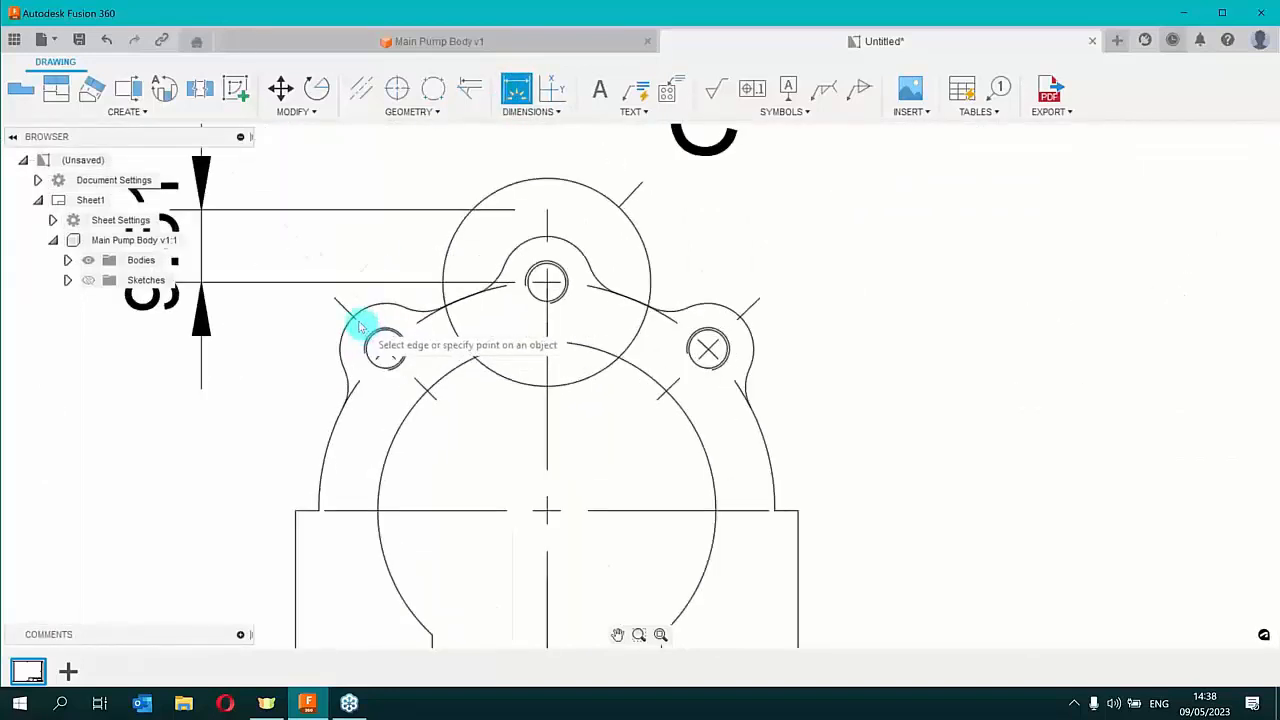
pyautogui.click(347, 312)
pyautogui.click(385, 347)
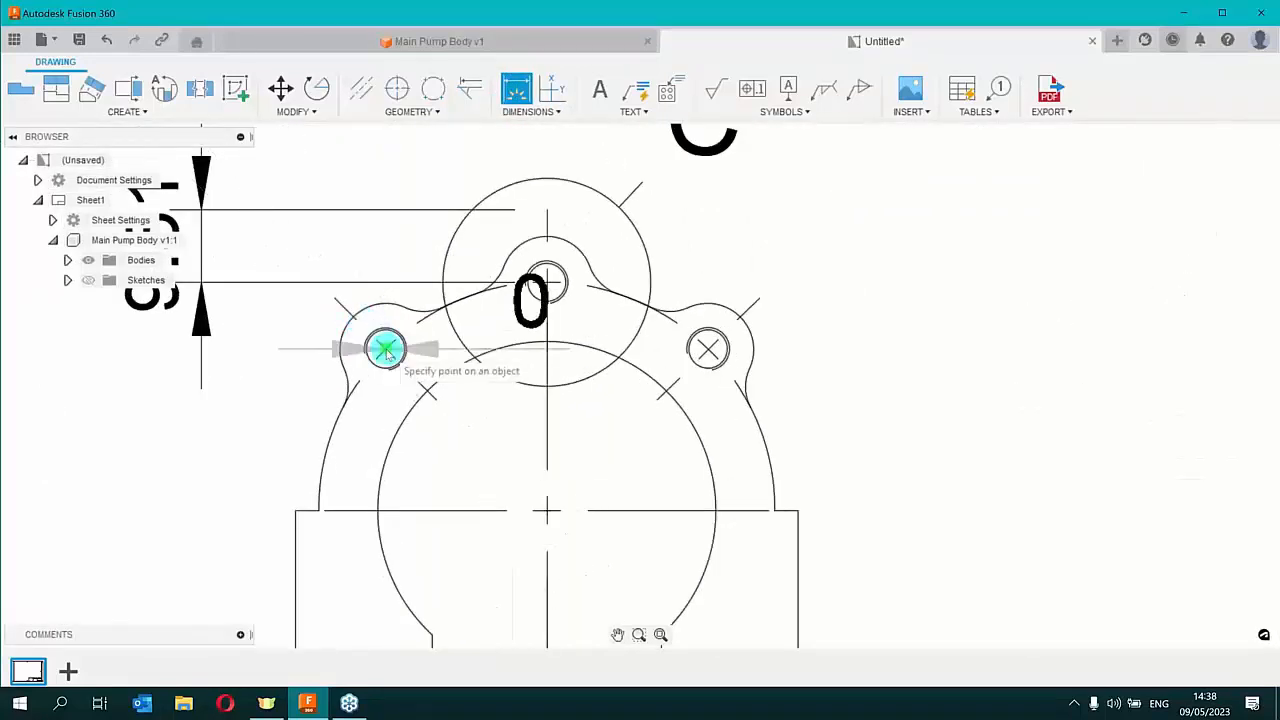
pyautogui.click(546, 284)
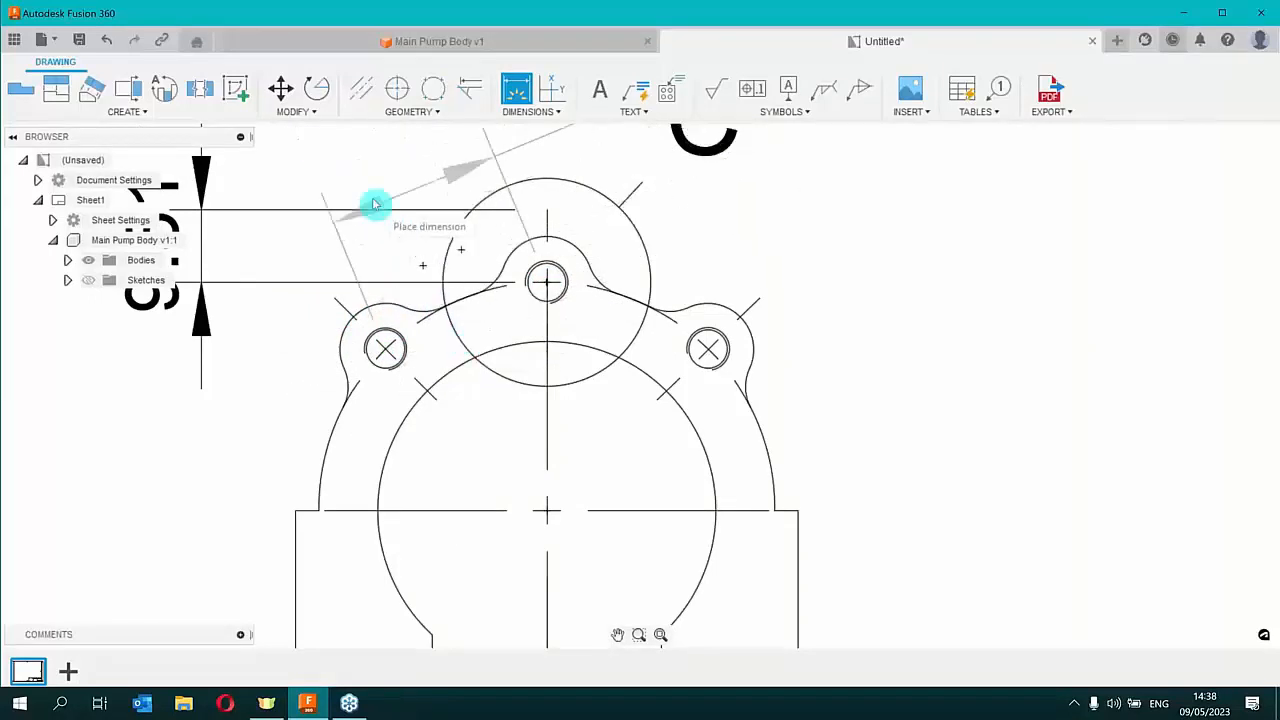
pyautogui.scroll(-3, 373, 204)
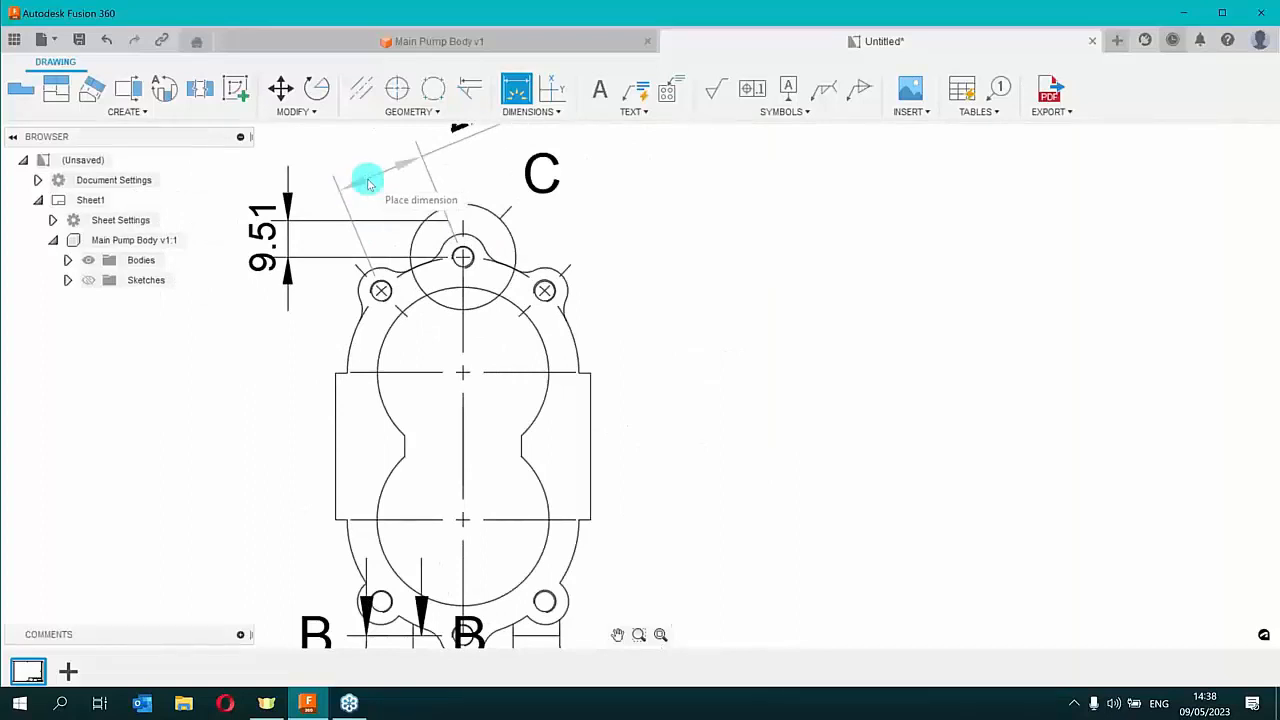
pyautogui.press('Escape')
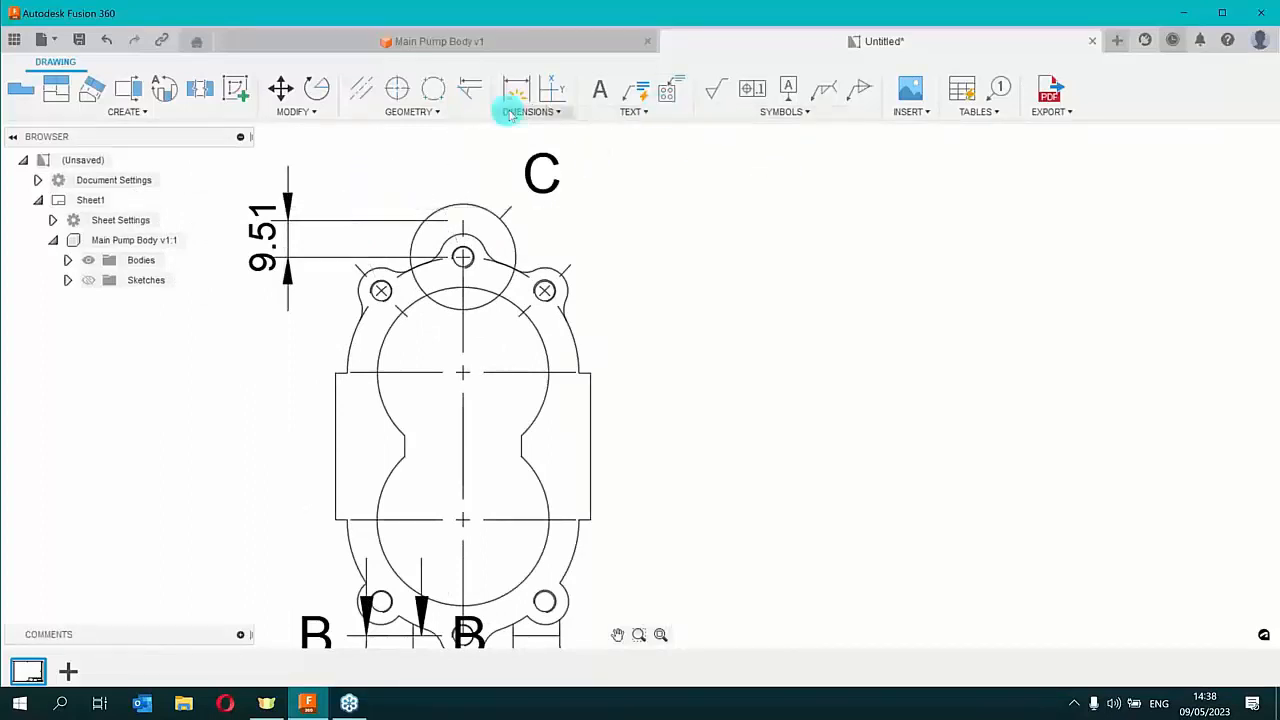
# Try an angle dimension between the upper-left hole's diagonal center mark and the vertical centerline with the general Dimension tool, then undo it
pyautogui.click(517, 92)
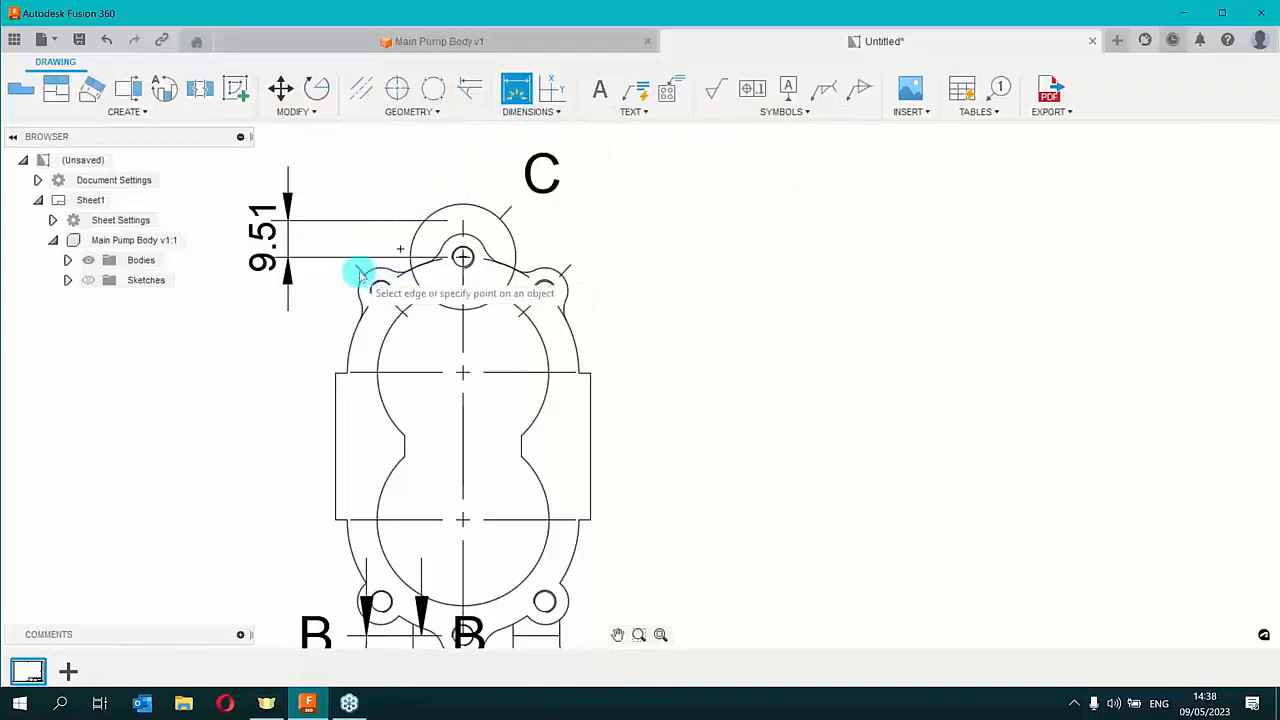
pyautogui.scroll(5, 362, 272)
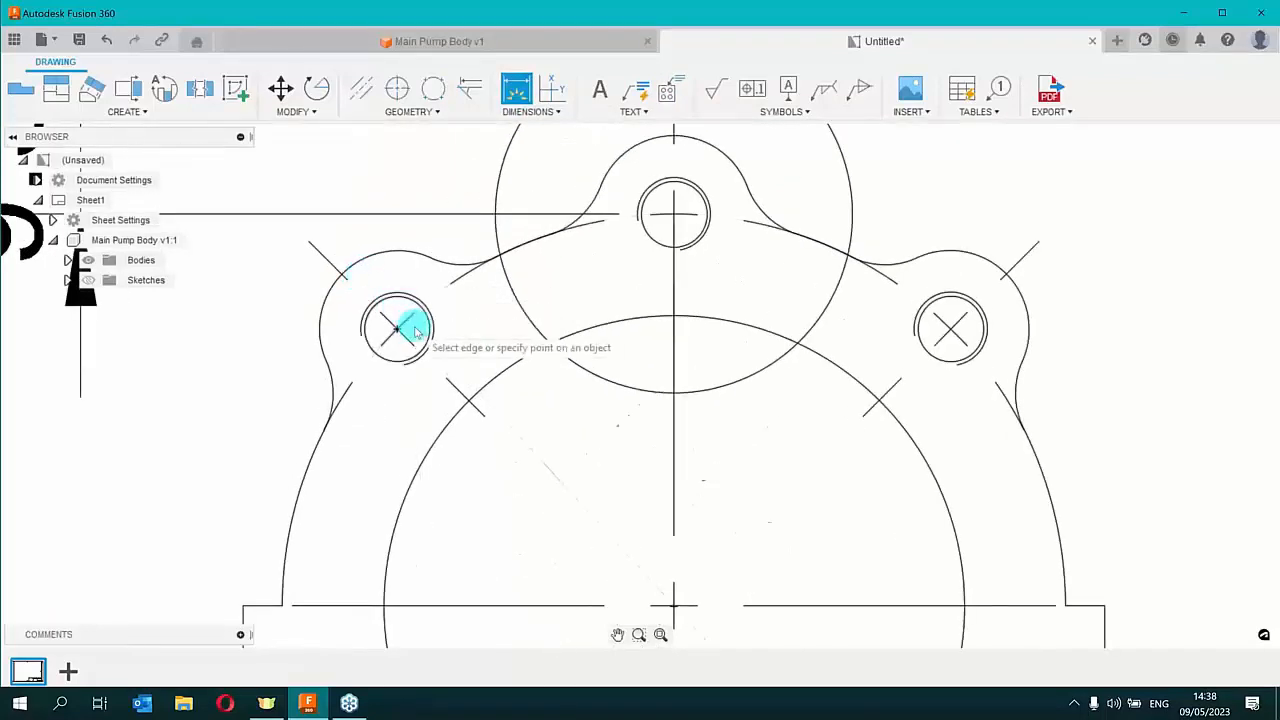
pyautogui.click(404, 340)
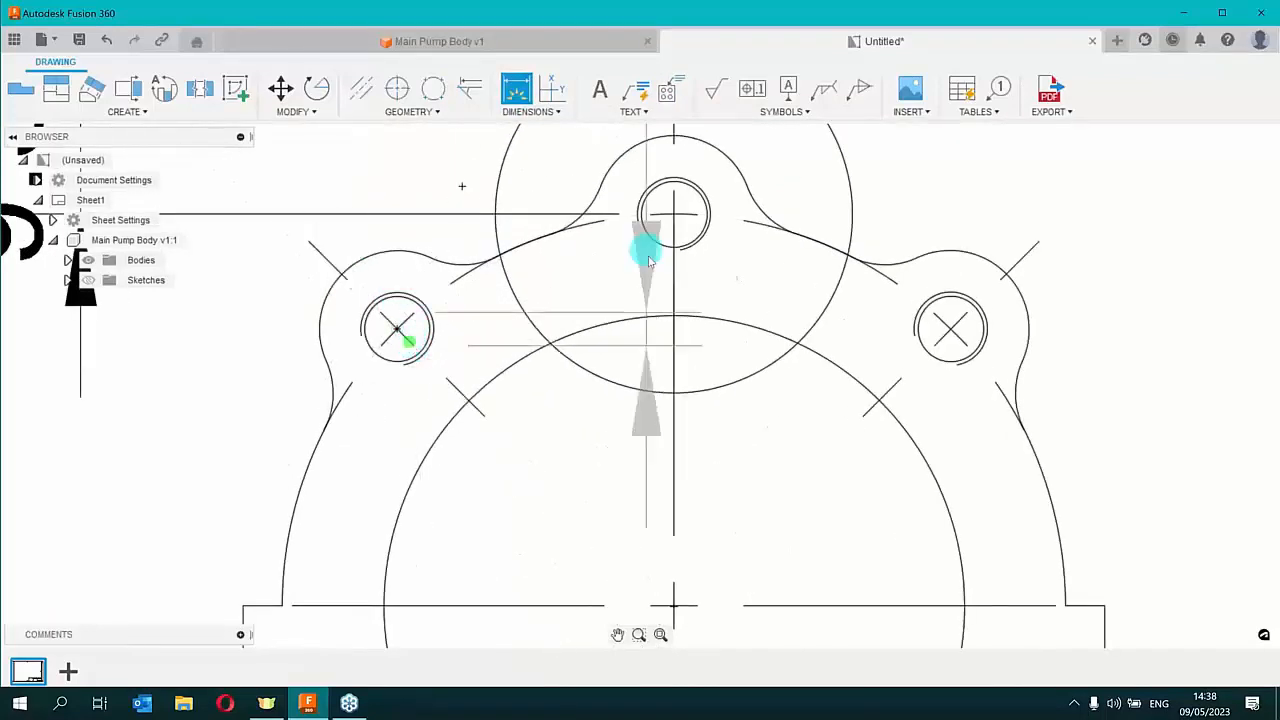
pyautogui.click(672, 279)
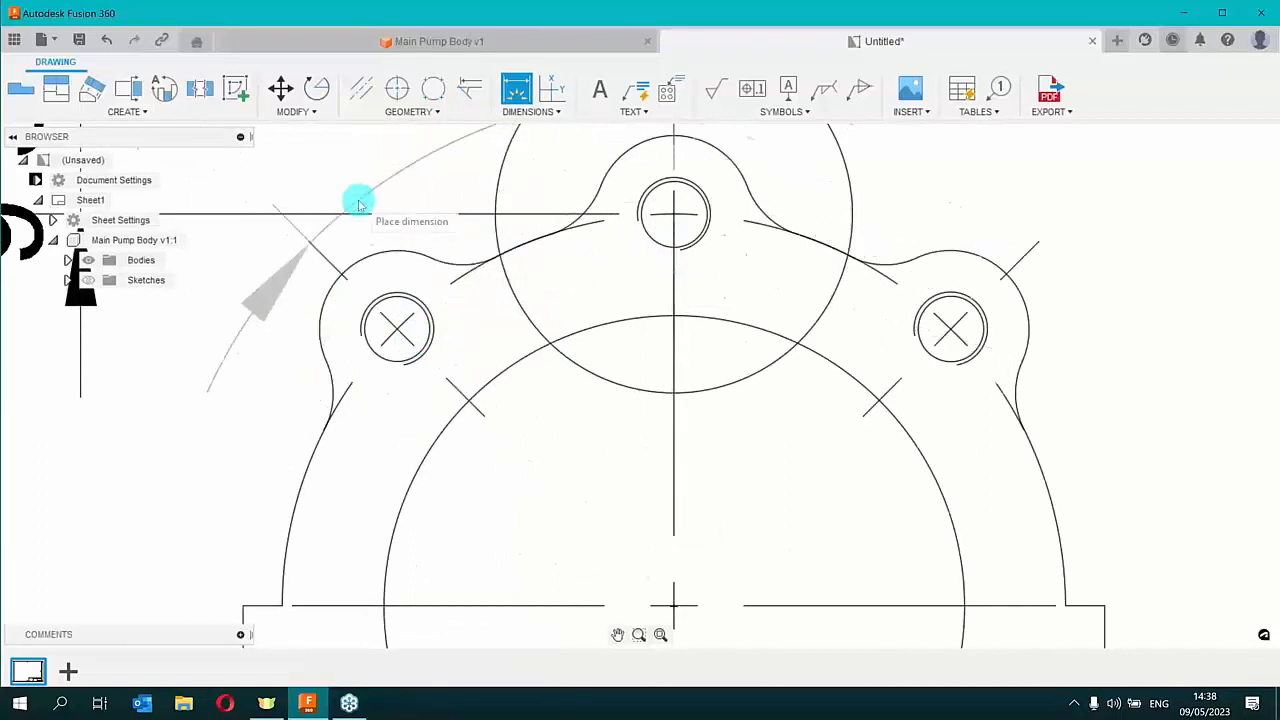
pyautogui.scroll(-4, 356, 200)
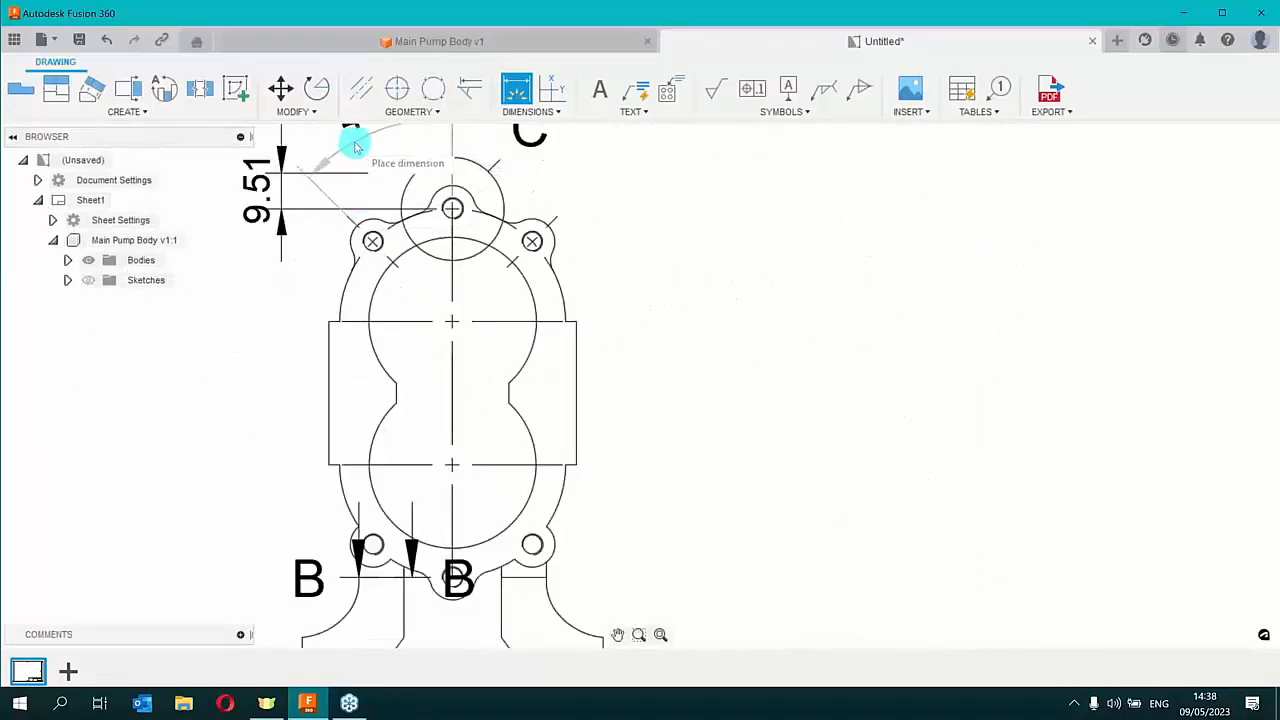
pyautogui.click(359, 153)
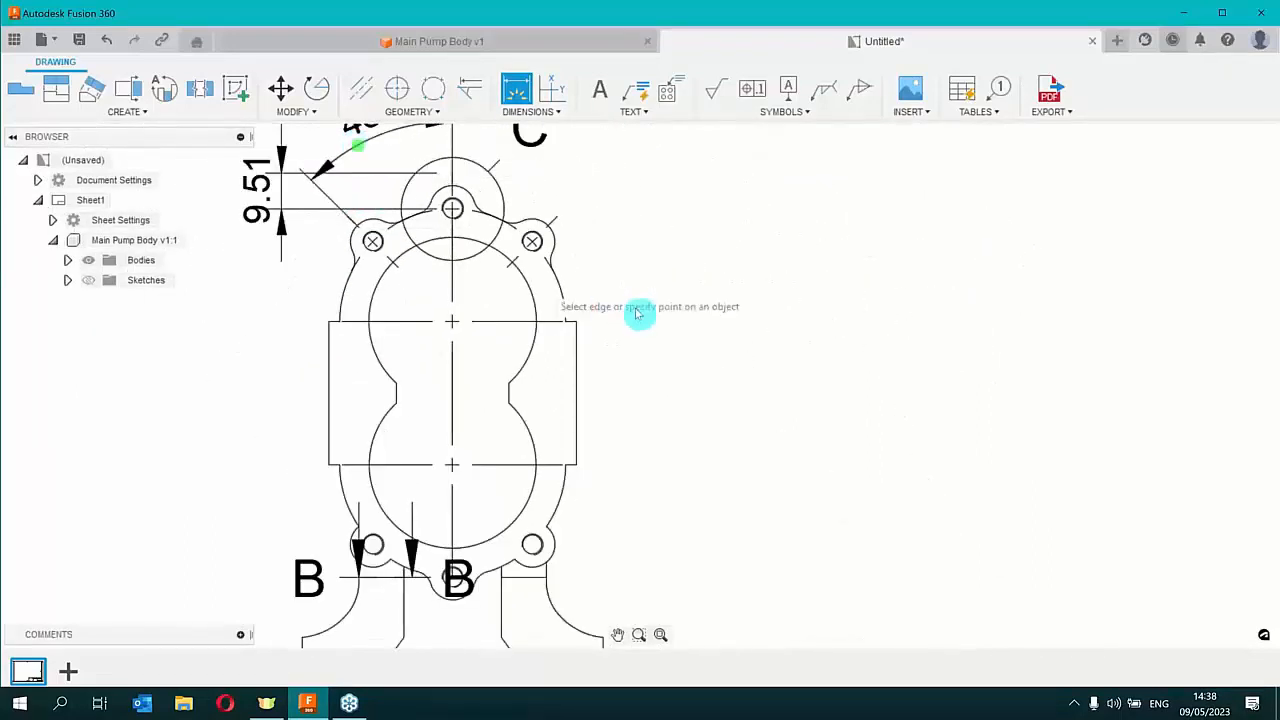
pyautogui.scroll(-1, 650, 263)
pyautogui.scroll(-1, 651, 249)
pyautogui.moveTo(651, 249); pyautogui.dragTo(580, 451, button='middle')
pyautogui.scroll(5, 386, 366)
pyautogui.click(394, 564)
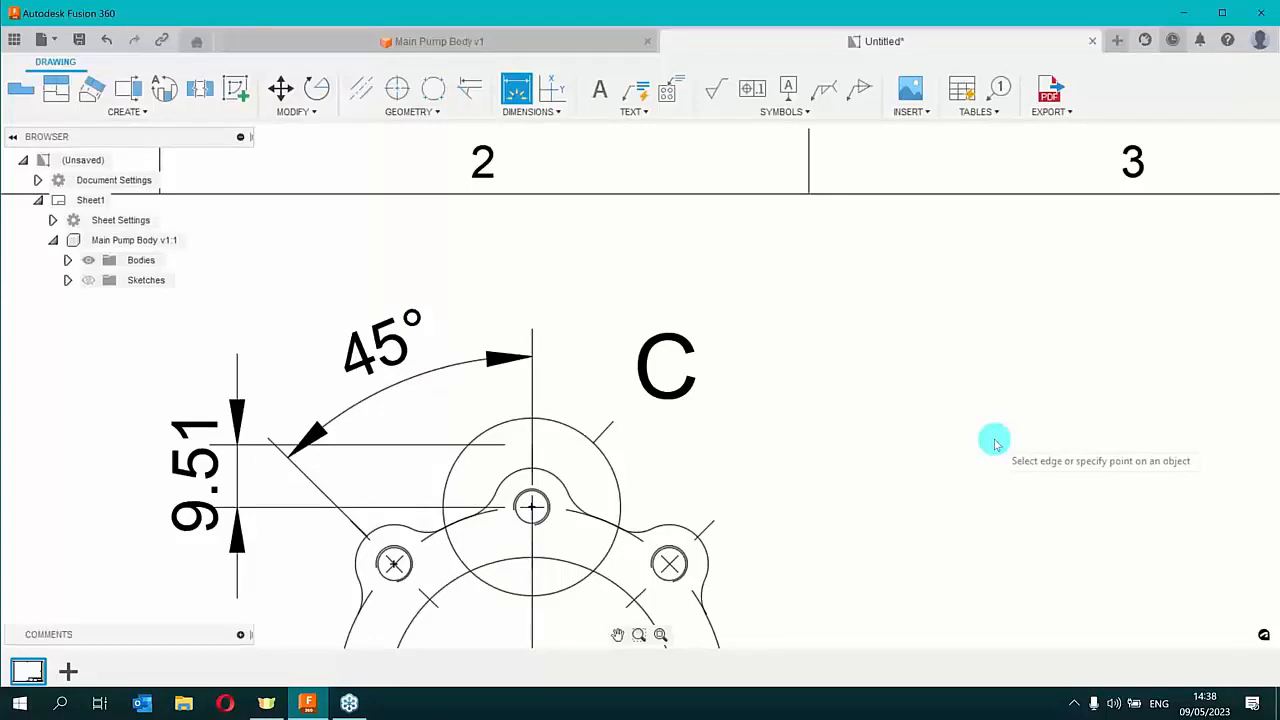
pyautogui.press('Escape')
pyautogui.hotkey('ctrl', 'z')
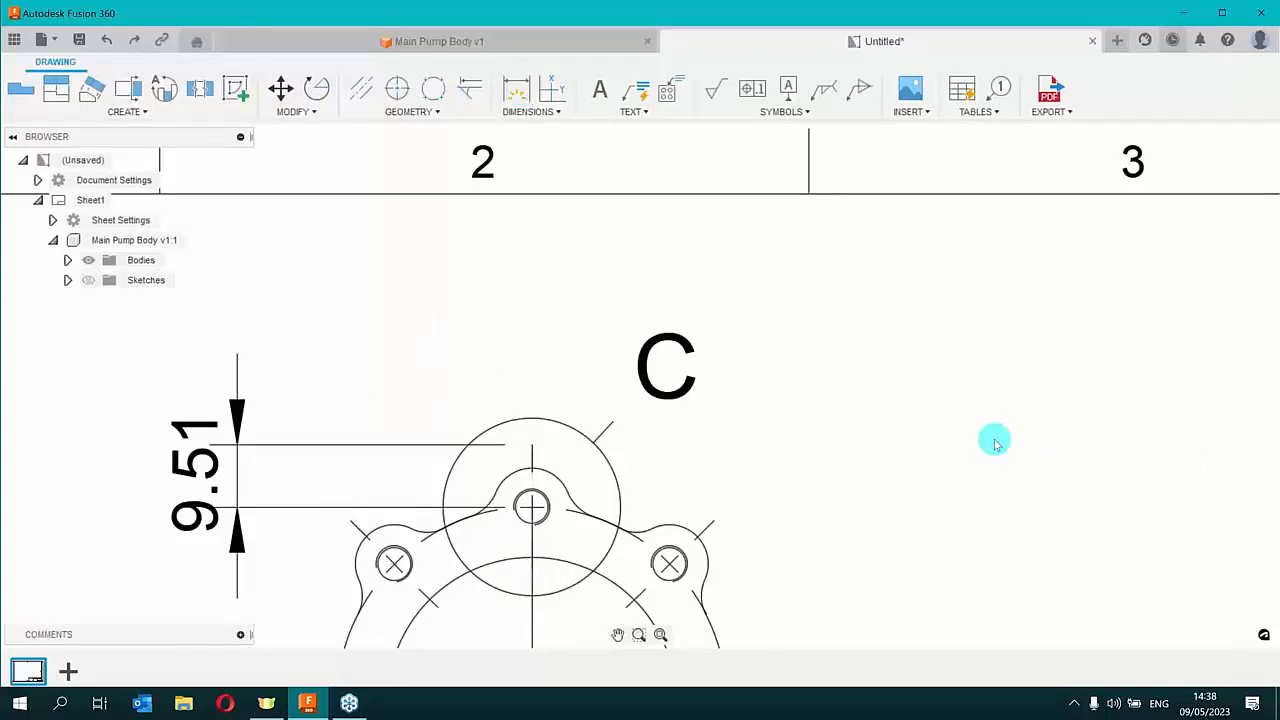
# Add an Angular Dimension between the upper-left hole's diagonal center mark line and the vertical centerline, placing it above the detail C circle
pyautogui.click(530, 111)
pyautogui.click(543, 194)
pyautogui.click(361, 537)
pyautogui.click(532, 455)
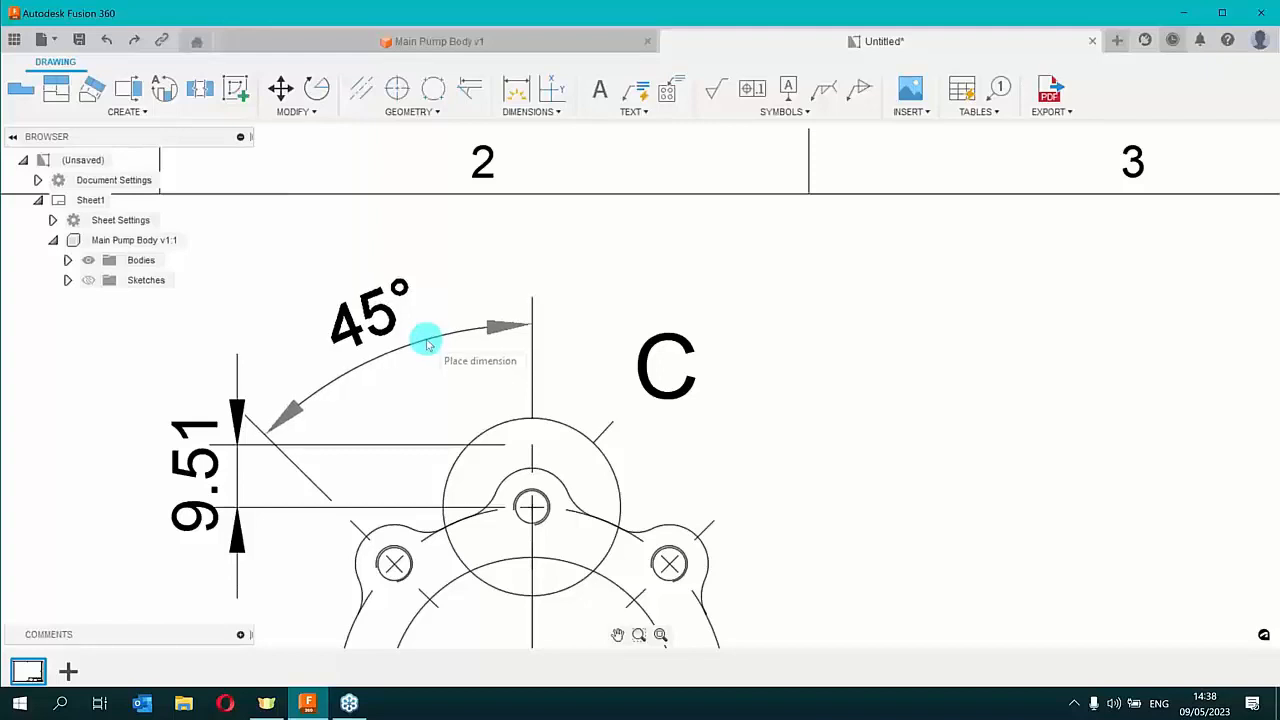
pyautogui.click(426, 343)
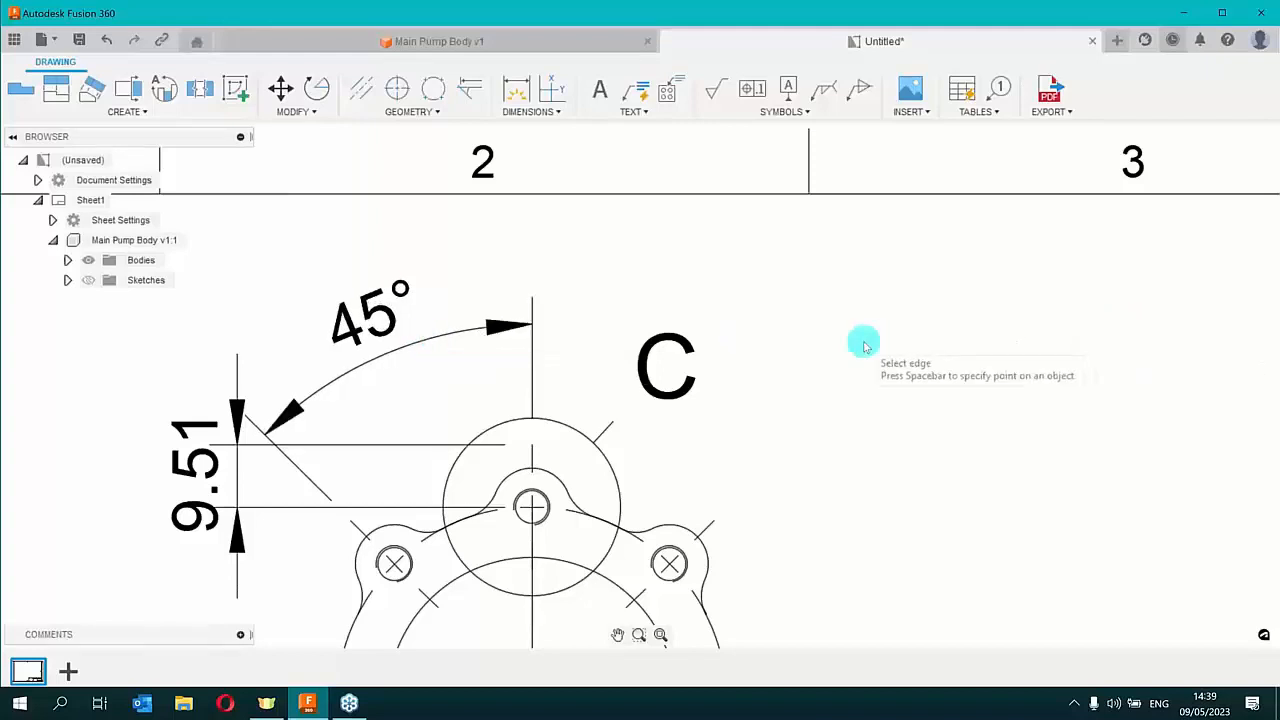
pyautogui.rightClick(833, 333)
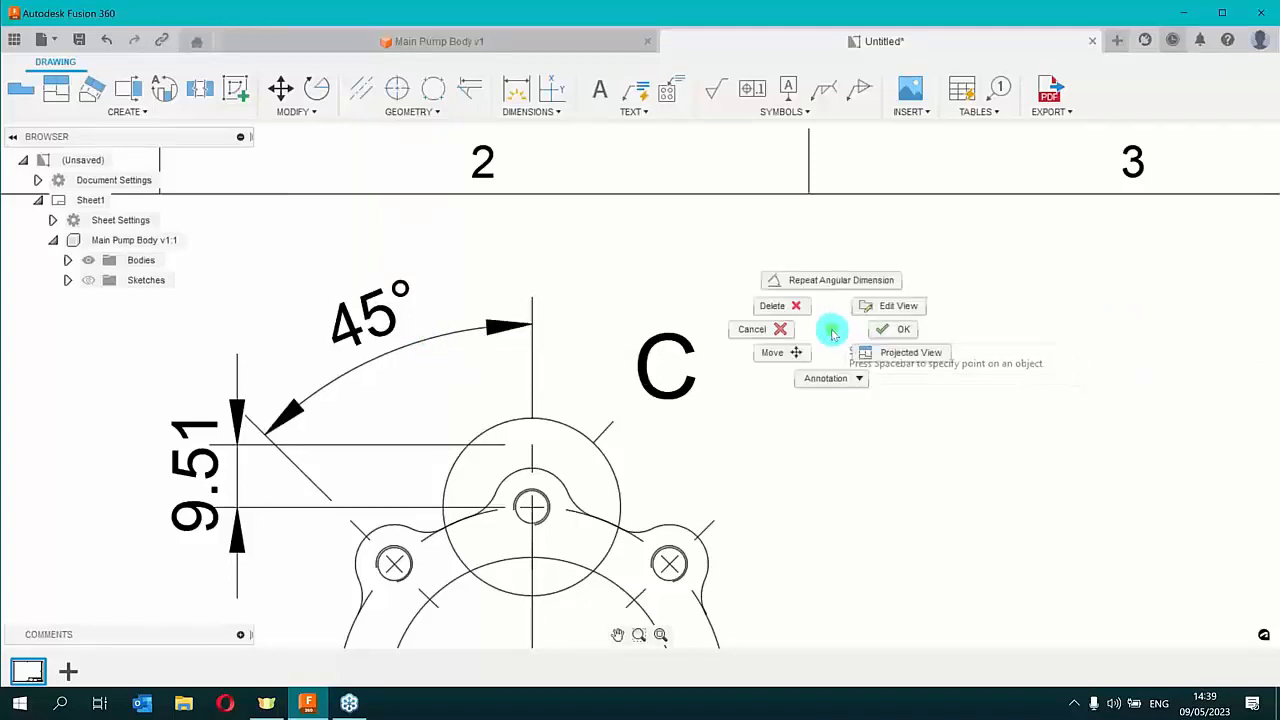
pyautogui.click(897, 338)
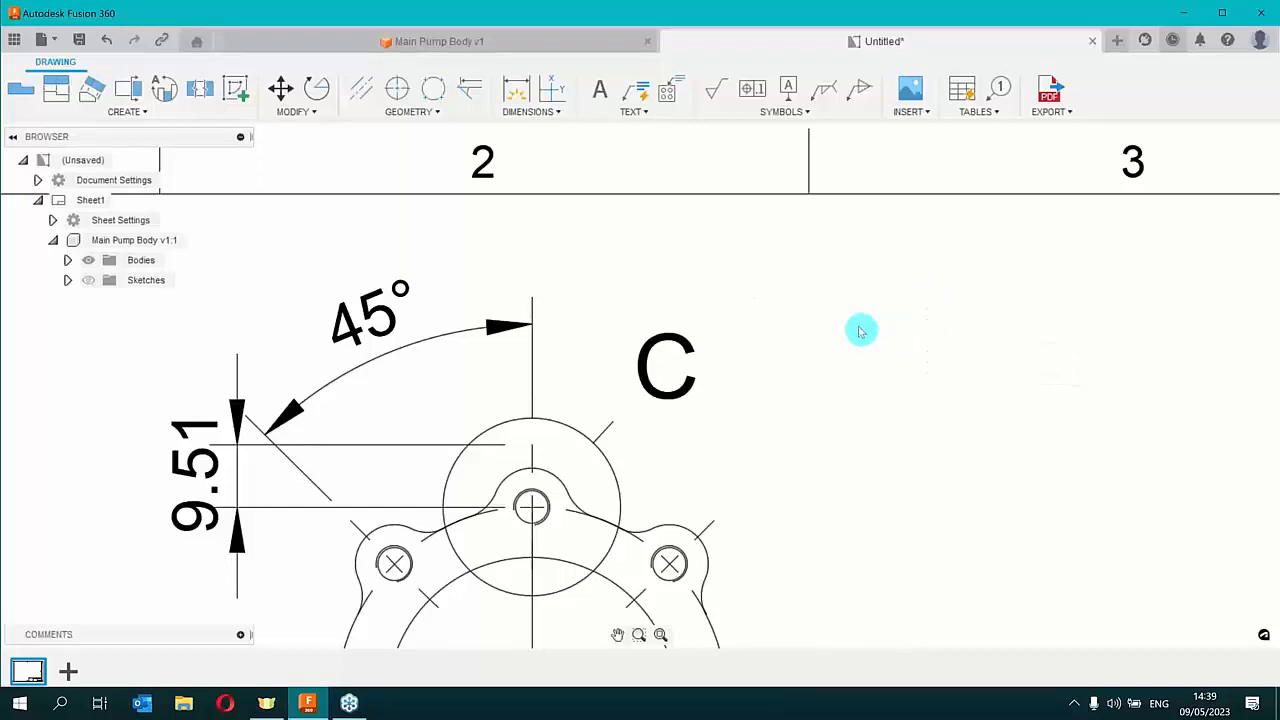
pyautogui.scroll(-3, 848, 360)
pyautogui.scroll(-2, 846, 362)
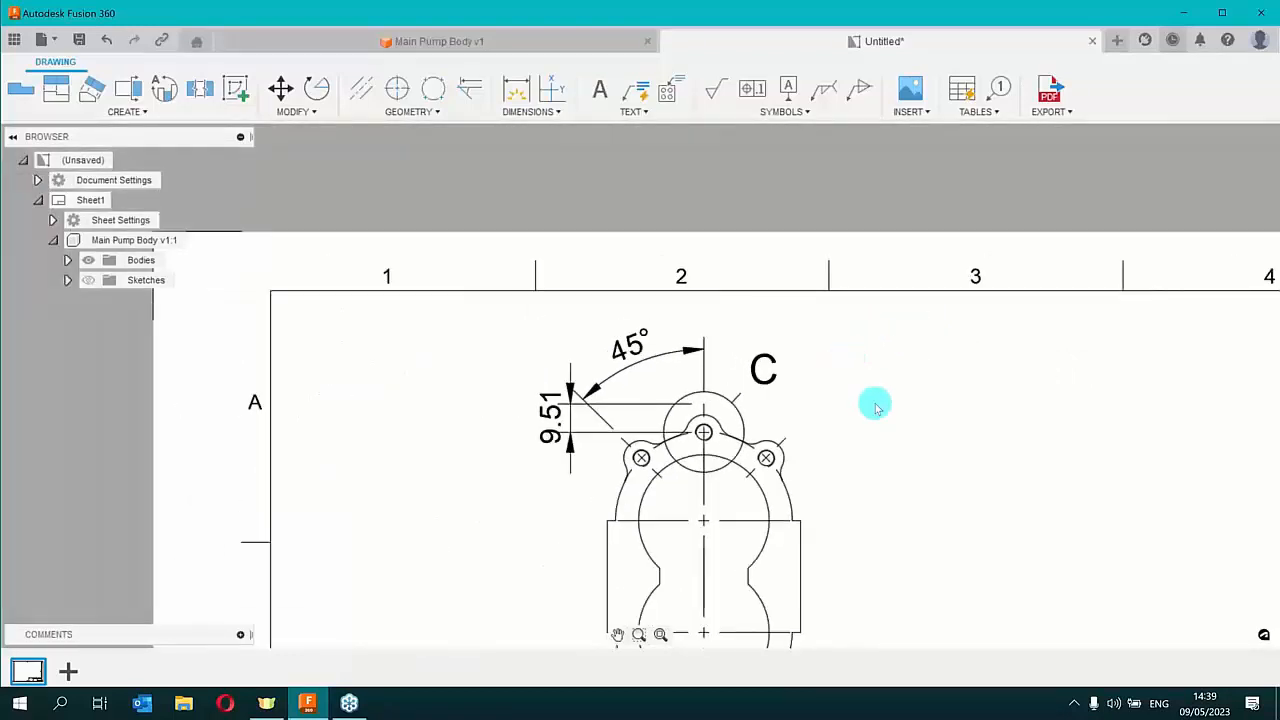
pyautogui.scroll(-1, 875, 400)
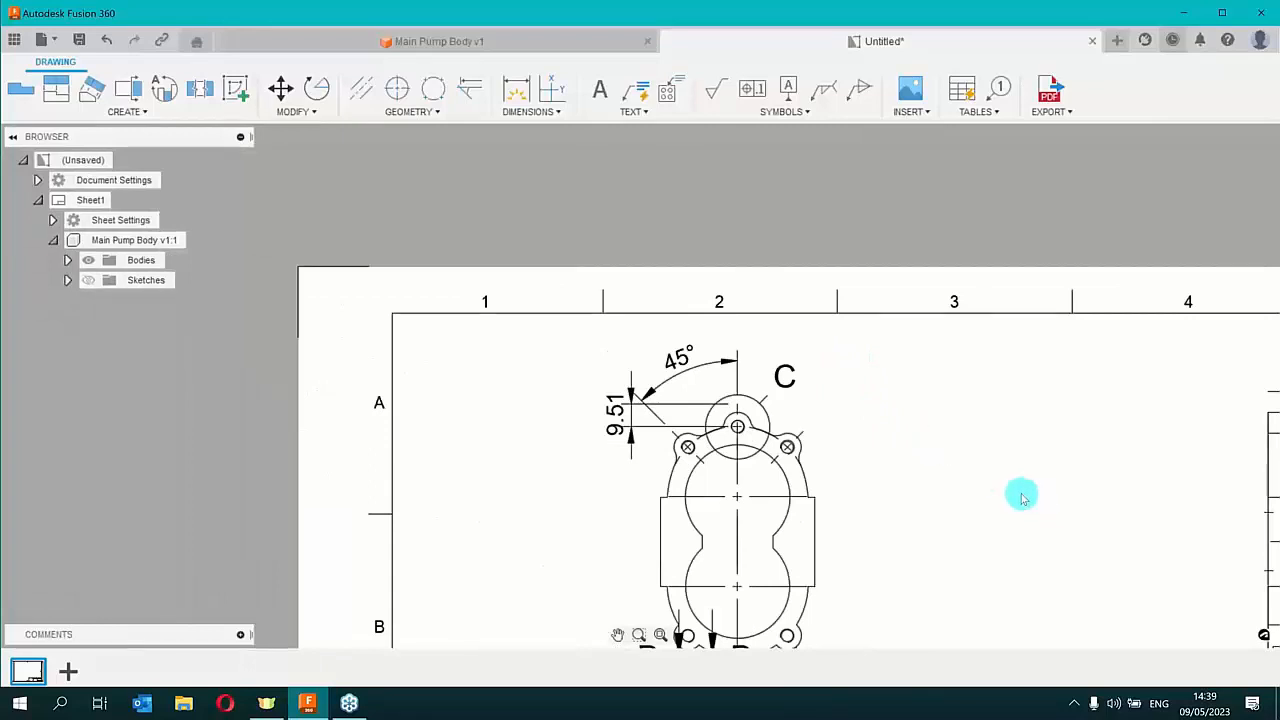
pyautogui.moveTo(1022, 497)
pyautogui.mouseDown(button='middle')
pyautogui.moveTo(903, 449)
pyautogui.moveTo(760, 344)
pyautogui.mouseUp(button='middle')
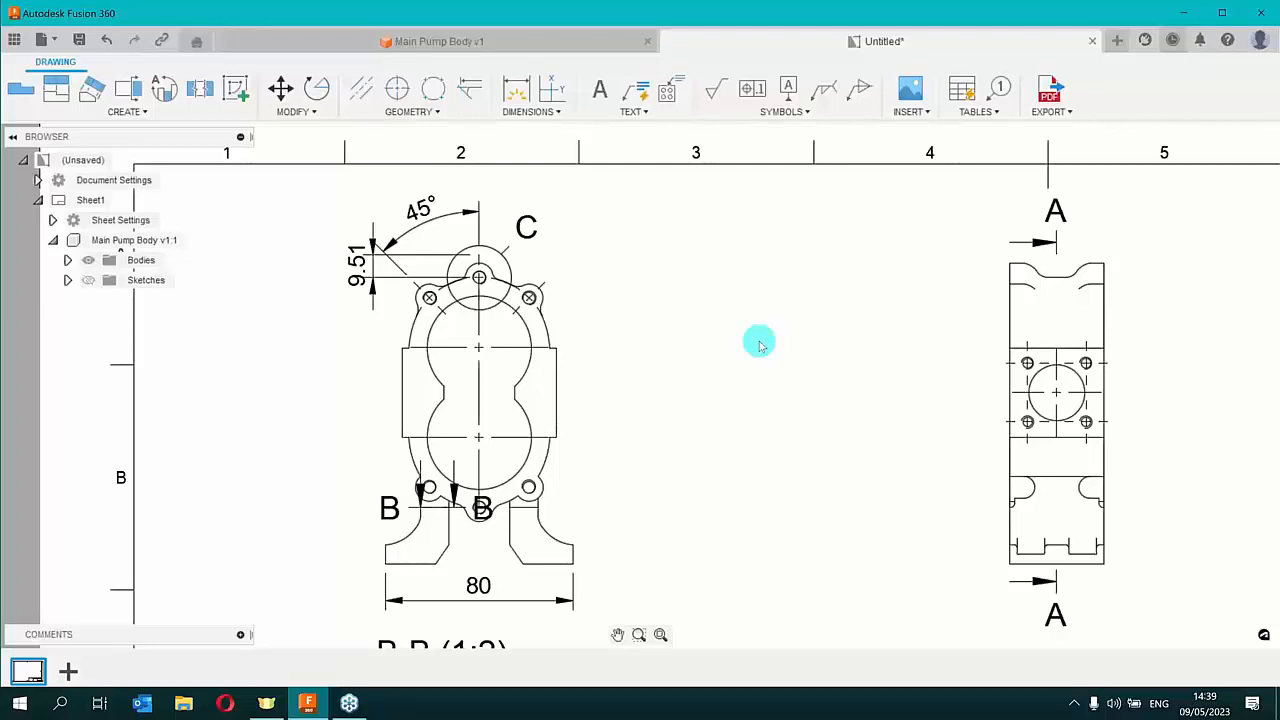
pyautogui.click(516, 88)
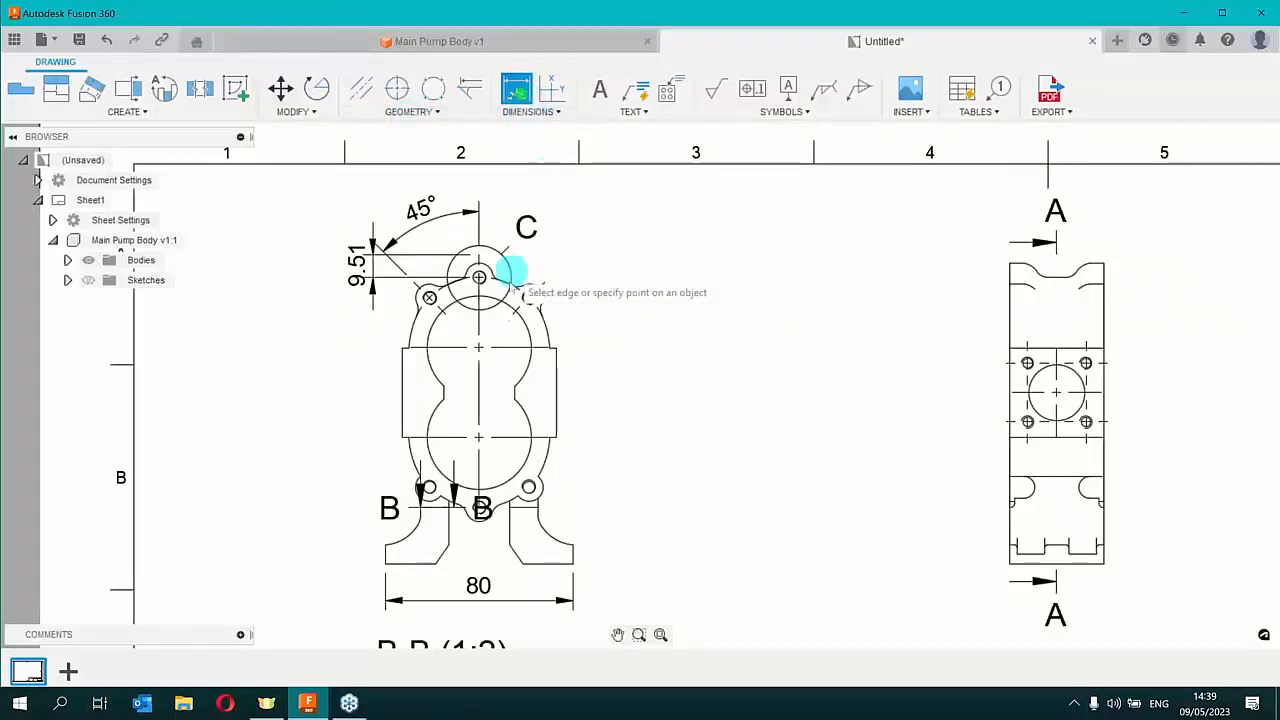
pyautogui.scroll(3, 493, 340)
pyautogui.scroll(2, 490, 336)
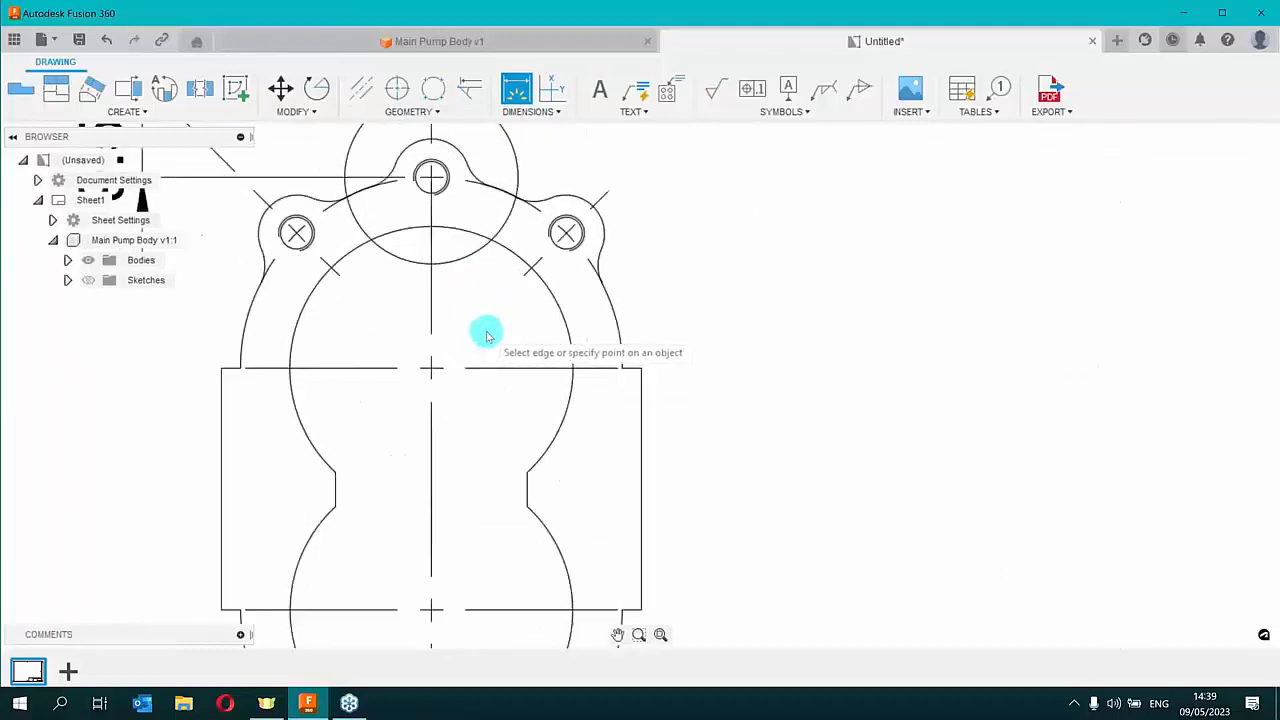
pyautogui.click(430, 368)
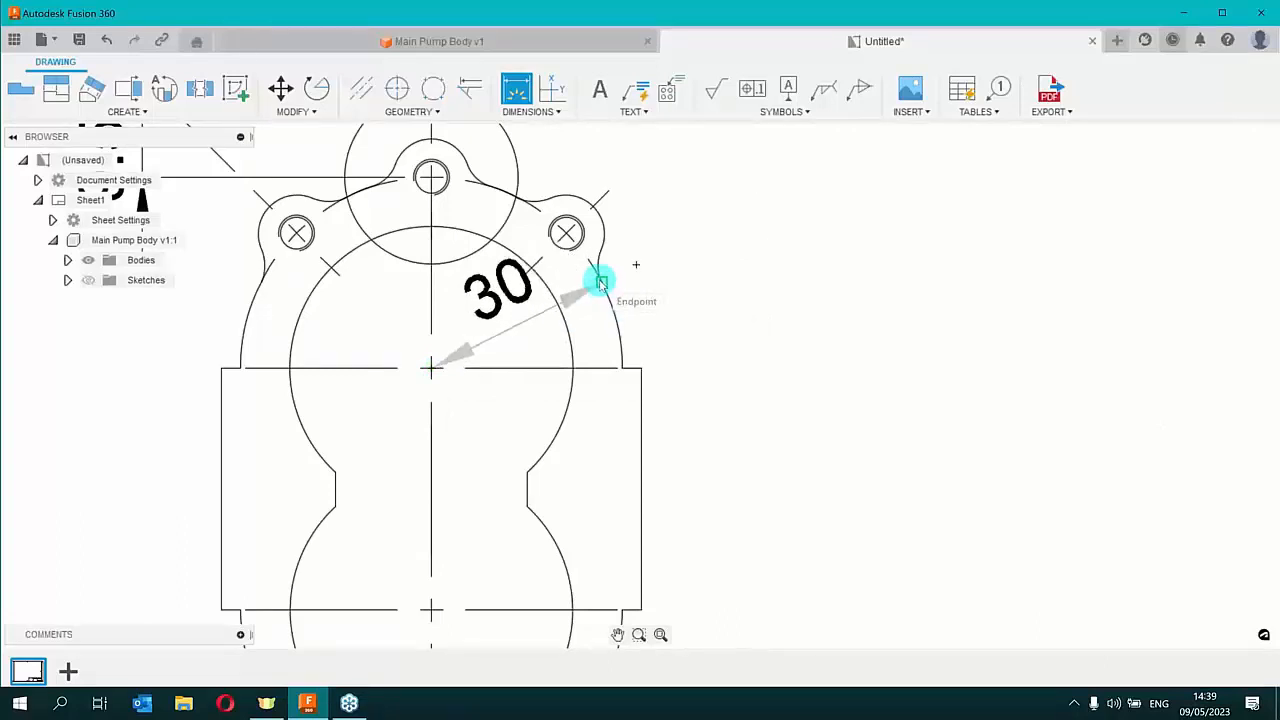
pyautogui.press('Escape')
# Add a radius dimension to the front view's upper-right outer arc and stretch its text farther outside the outline
pyautogui.click(516, 89)
pyautogui.click(613, 298)
pyautogui.press('Escape')
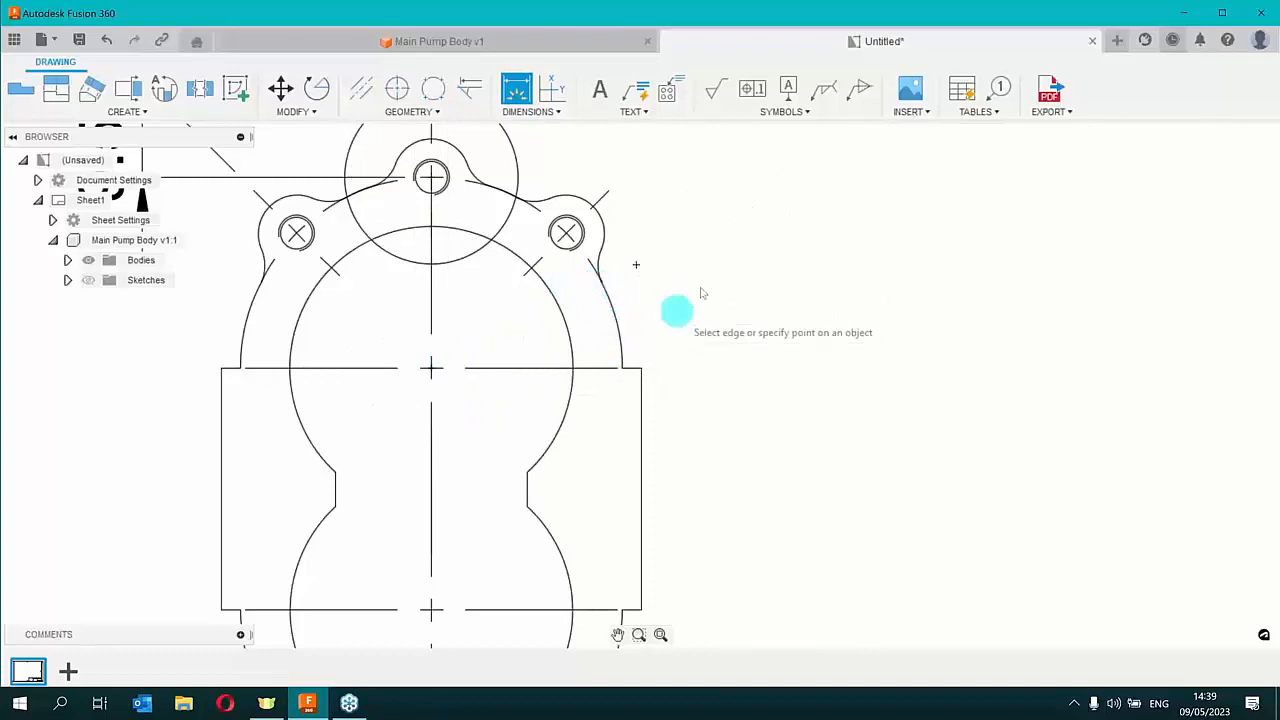
pyautogui.click(612, 304)
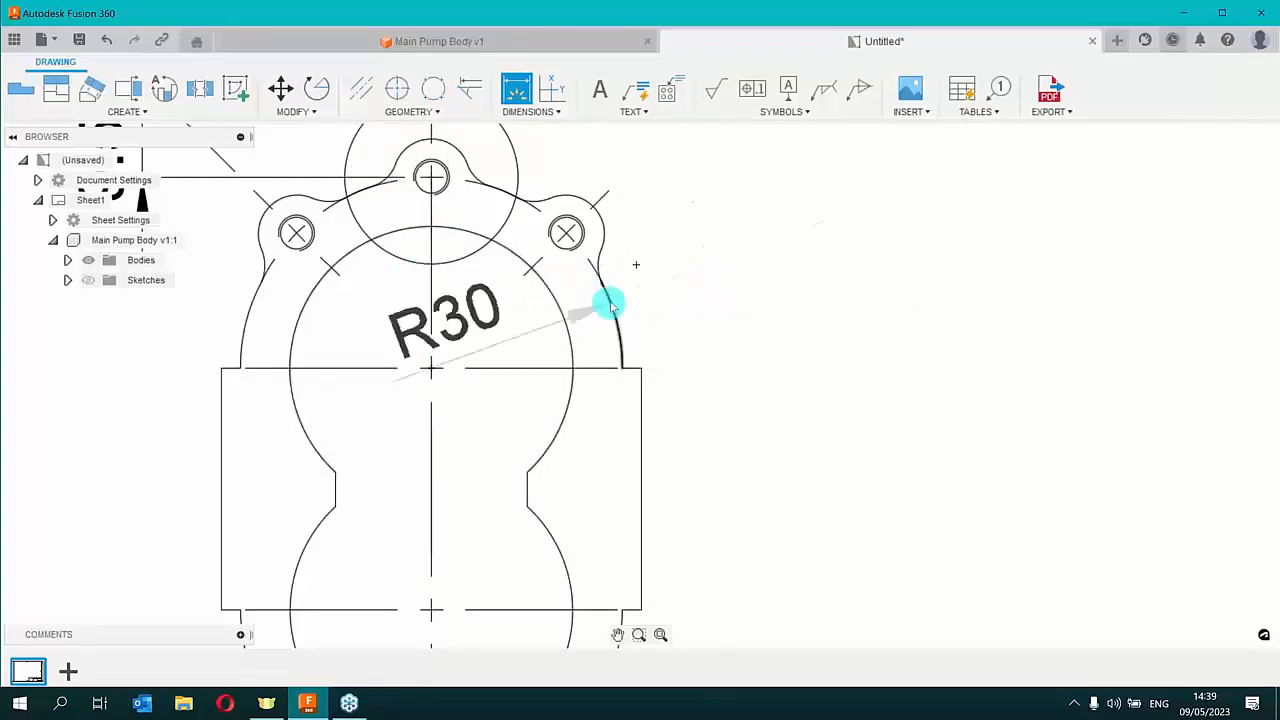
pyautogui.press('Escape')
pyautogui.click(618, 316)
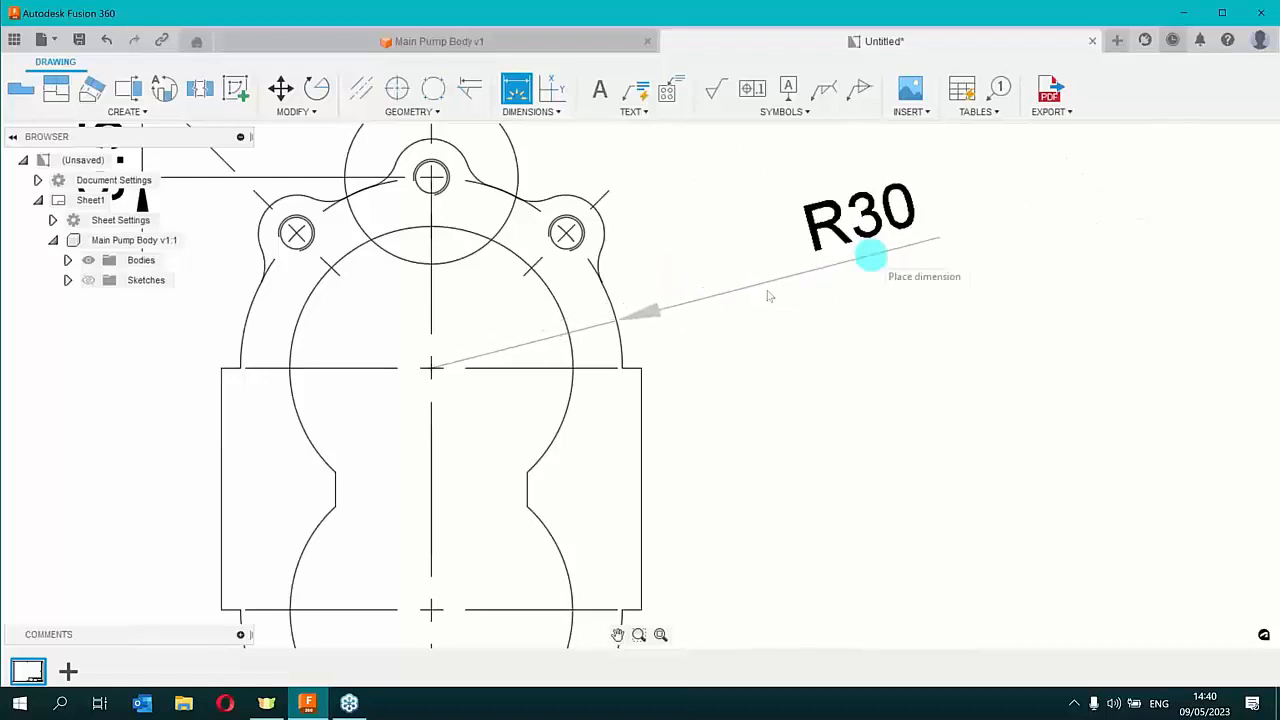
pyautogui.click(661, 289)
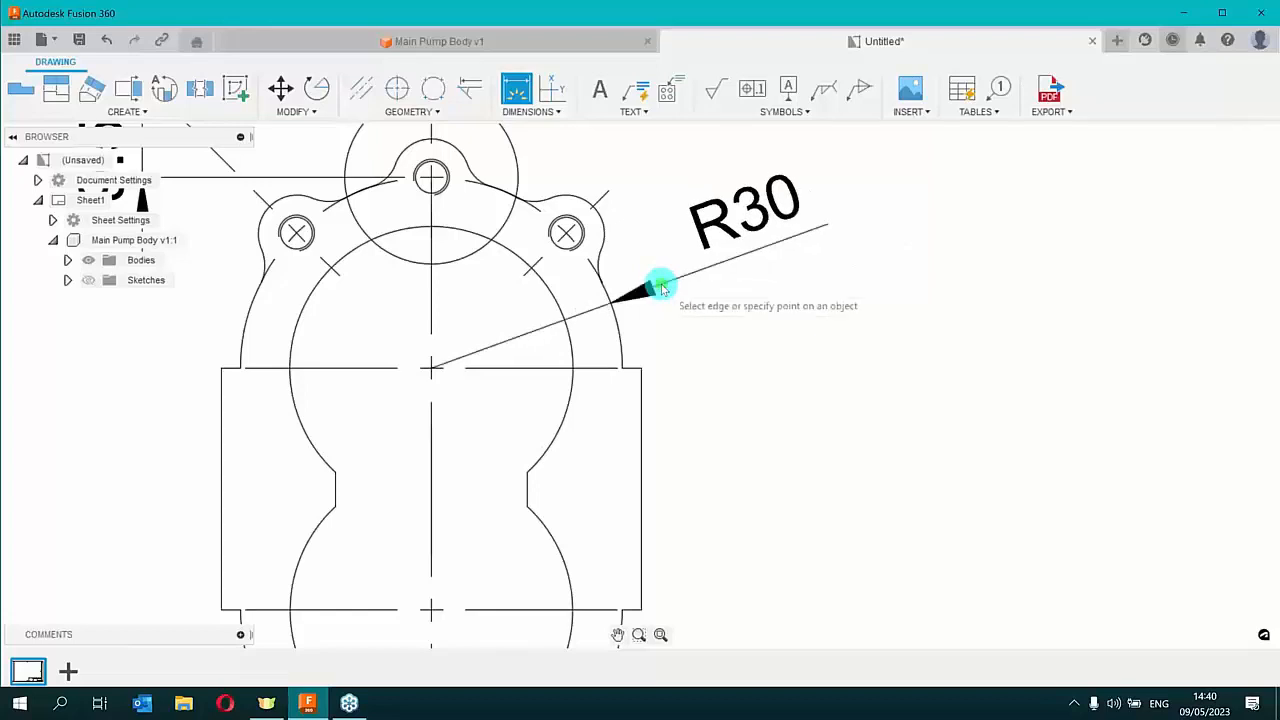
pyautogui.rightClick(734, 305)
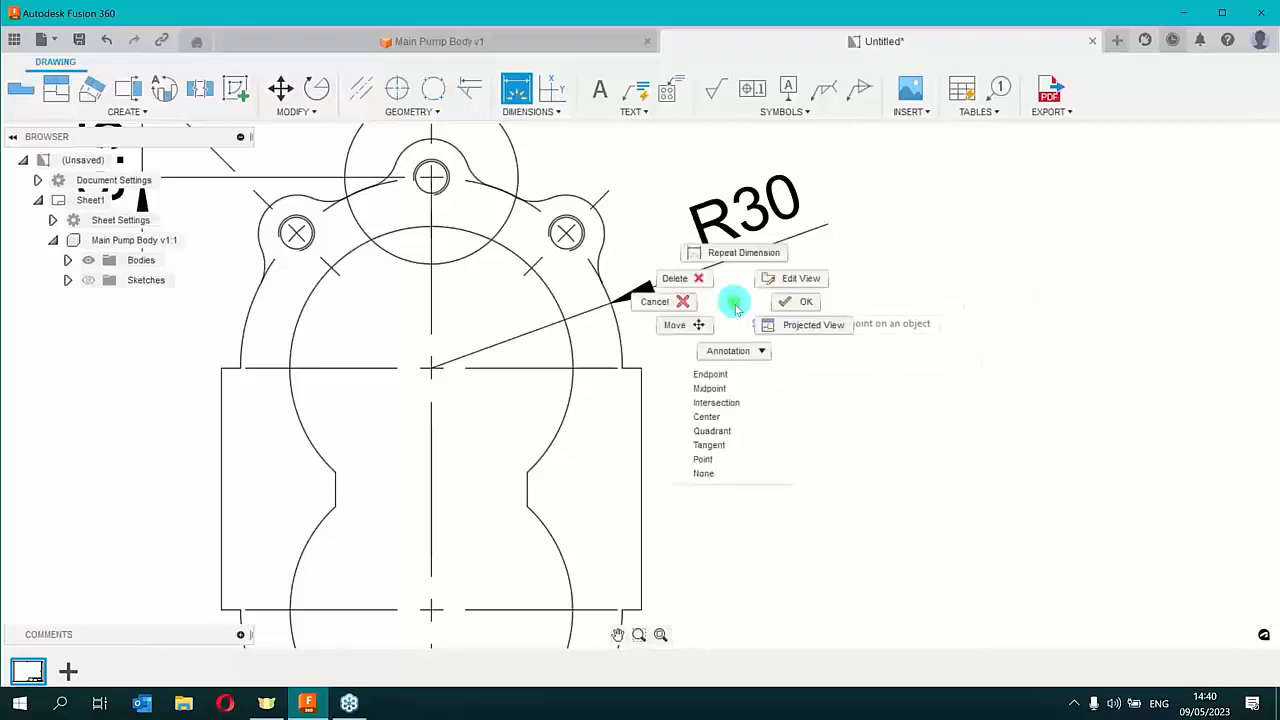
pyautogui.click(792, 302)
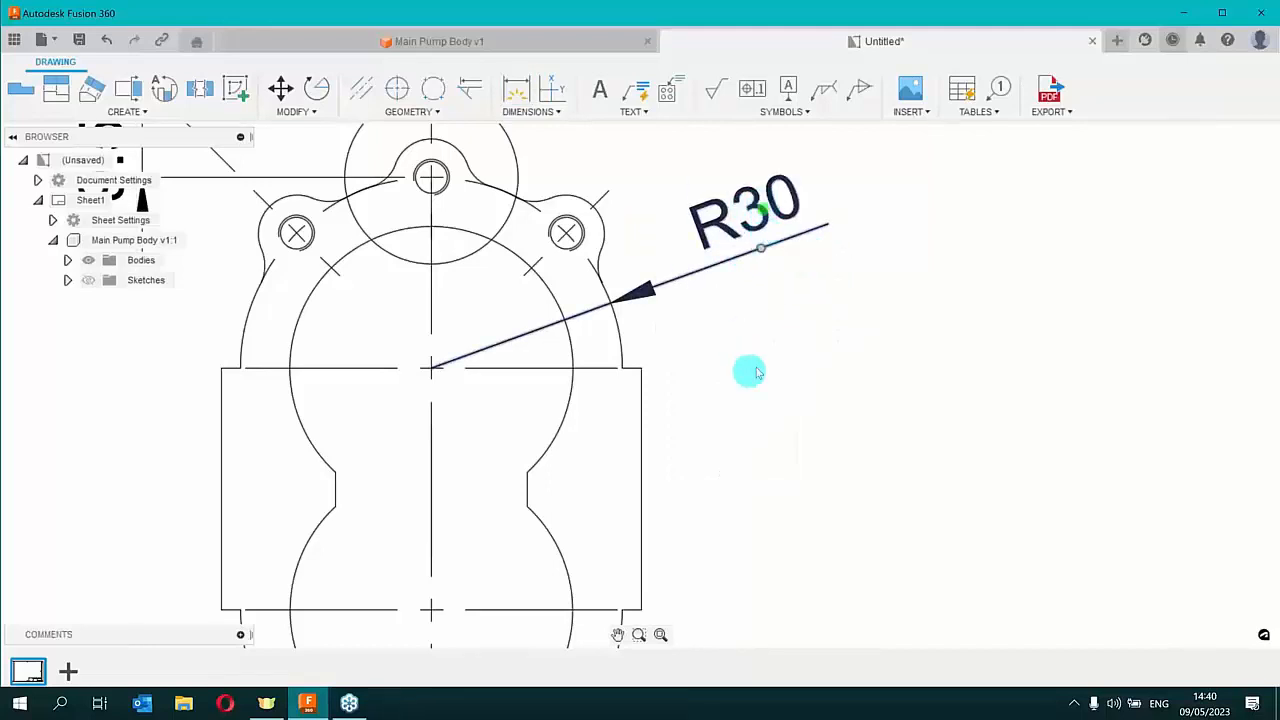
pyautogui.click(761, 251)
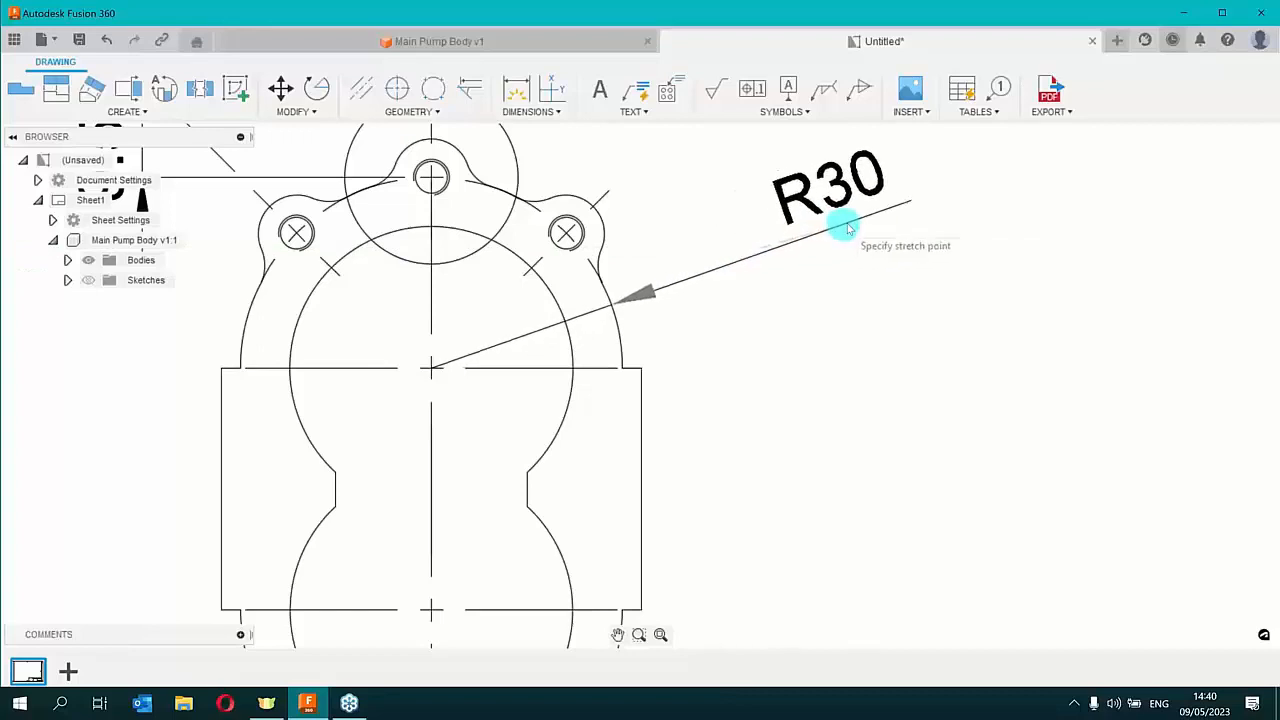
pyautogui.click(850, 221)
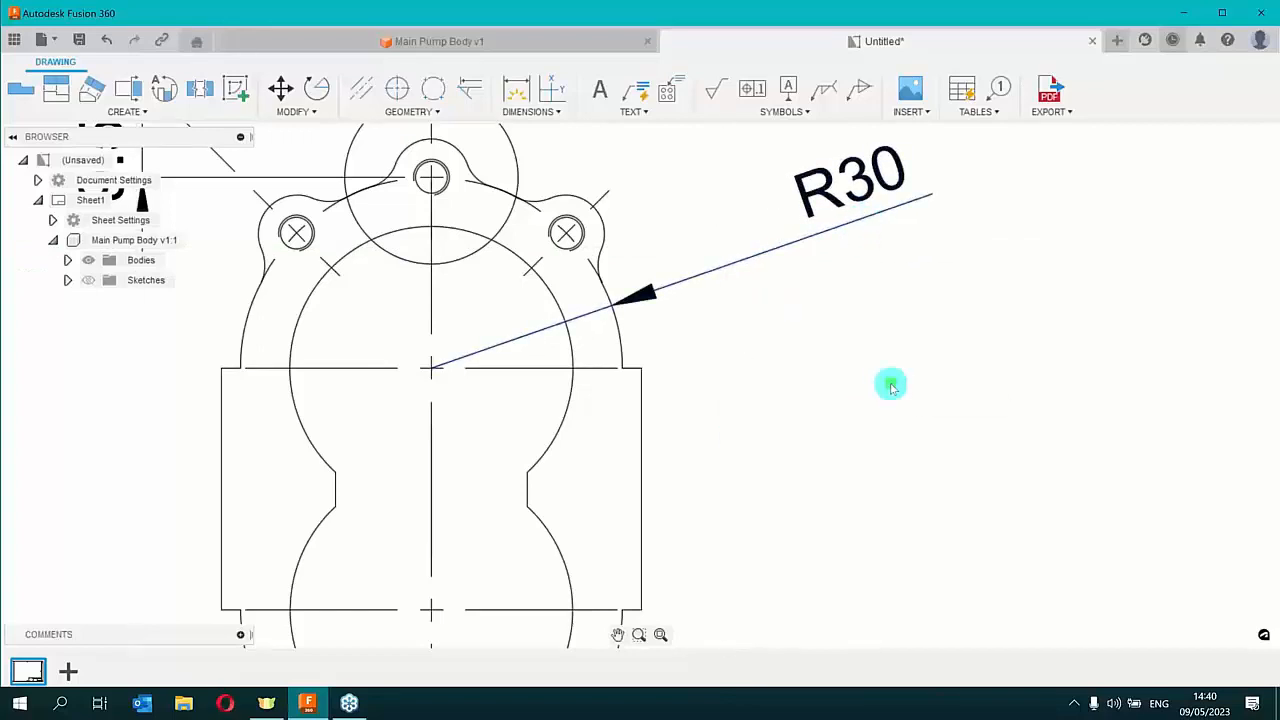
# Move the top hole's vertical dimension farther outward from the front view, clear of the angular dimension's extension line
pyautogui.scroll(-4, 750, 334)
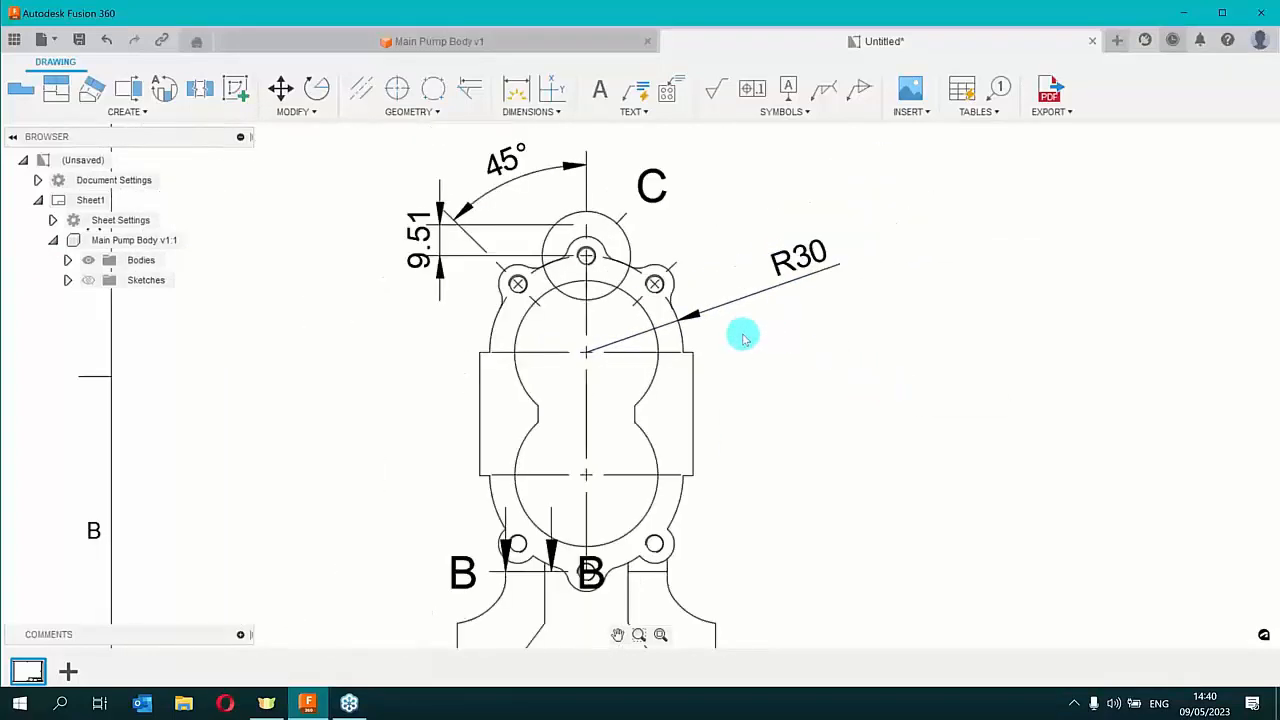
pyautogui.click(421, 241)
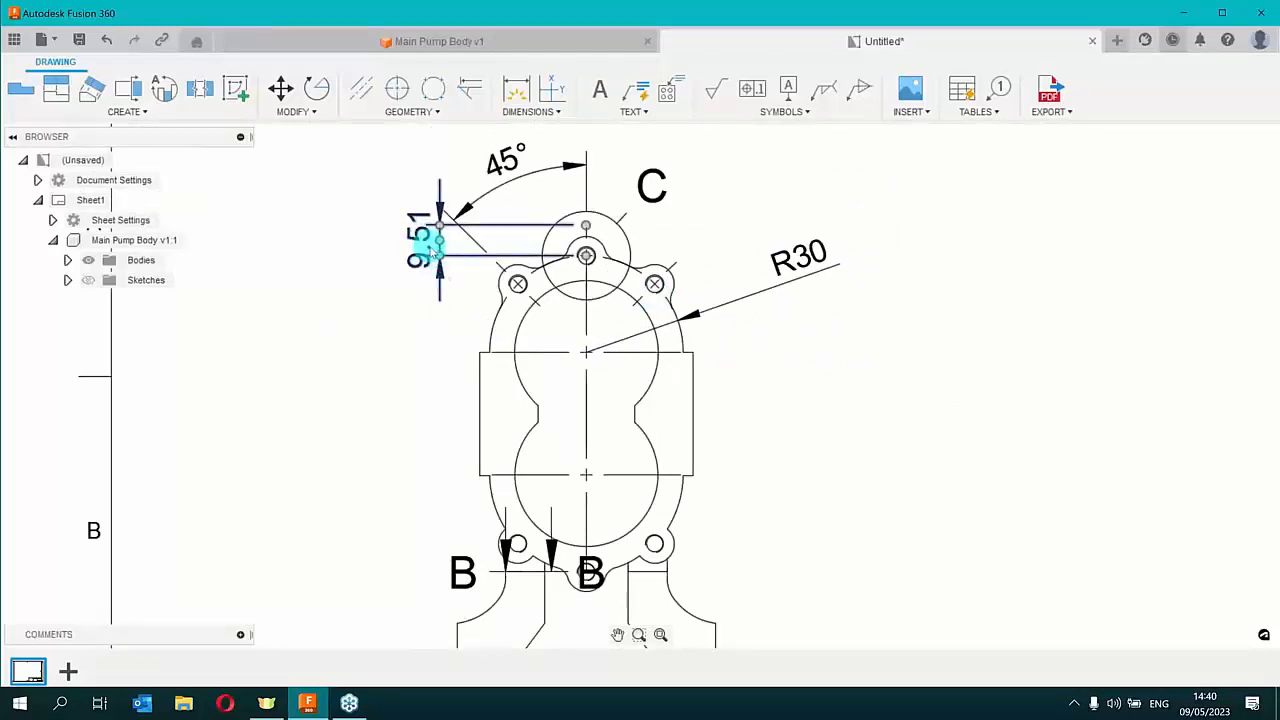
pyautogui.click(424, 240)
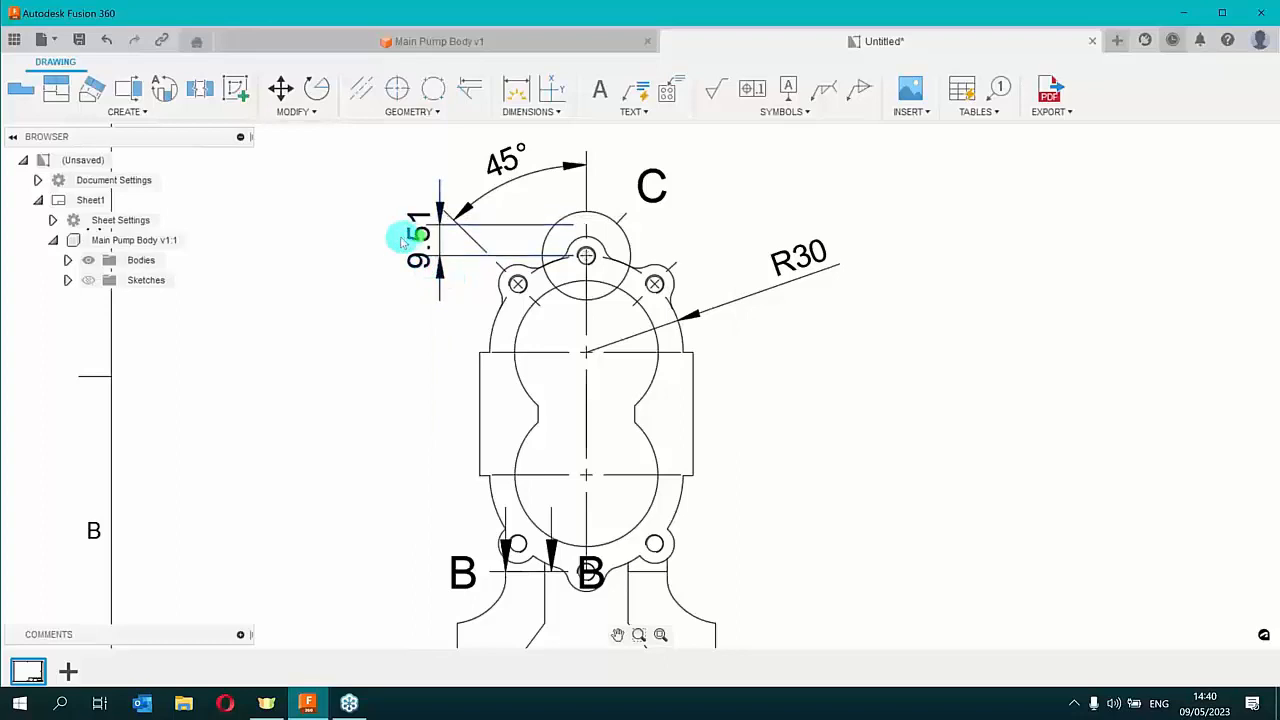
pyautogui.moveTo(438, 242); pyautogui.dragTo(399, 248)
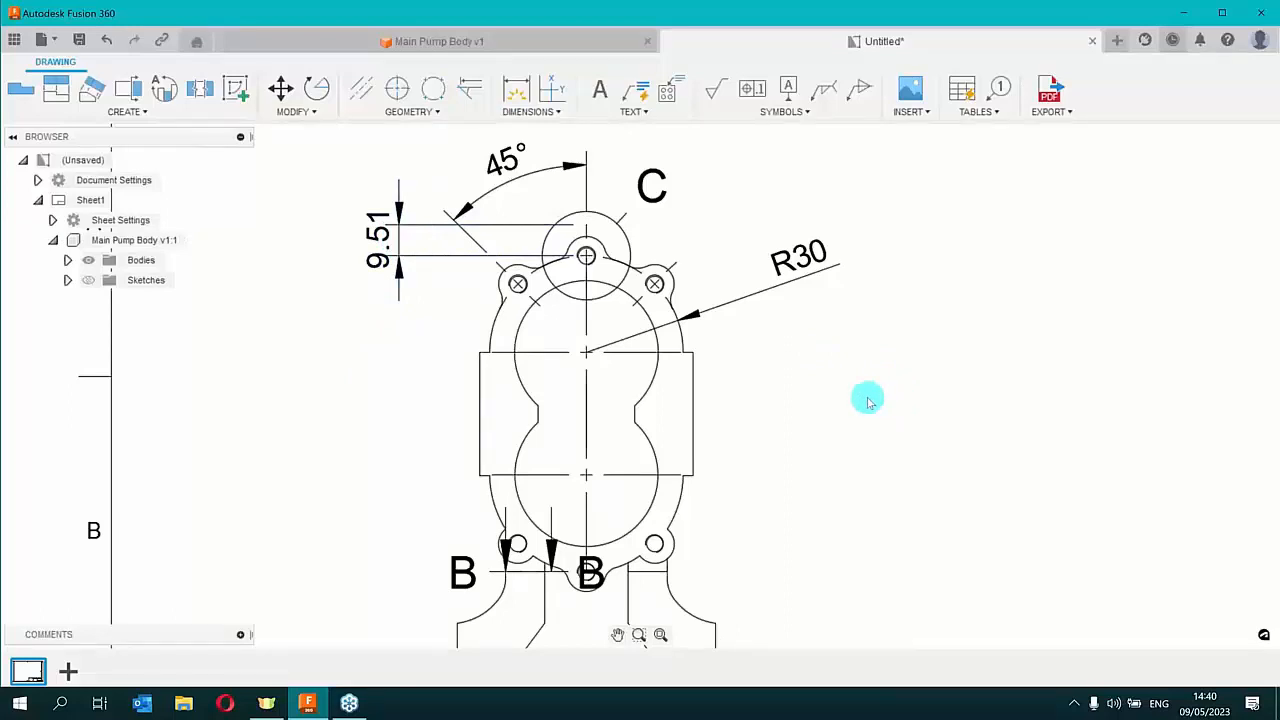
# Add a radius dimension to the lower bore arc of the front view, placing it outside the outline below the R30 dimension
pyautogui.click(516, 90)
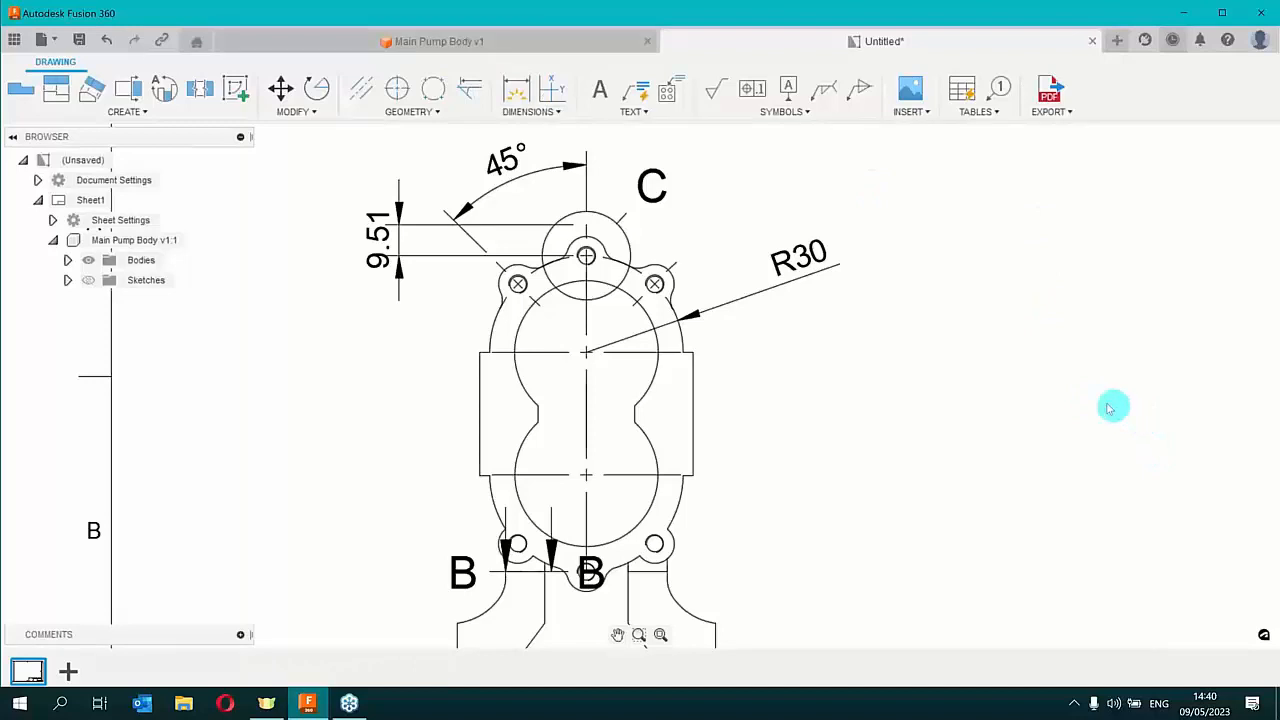
pyautogui.click(517, 86)
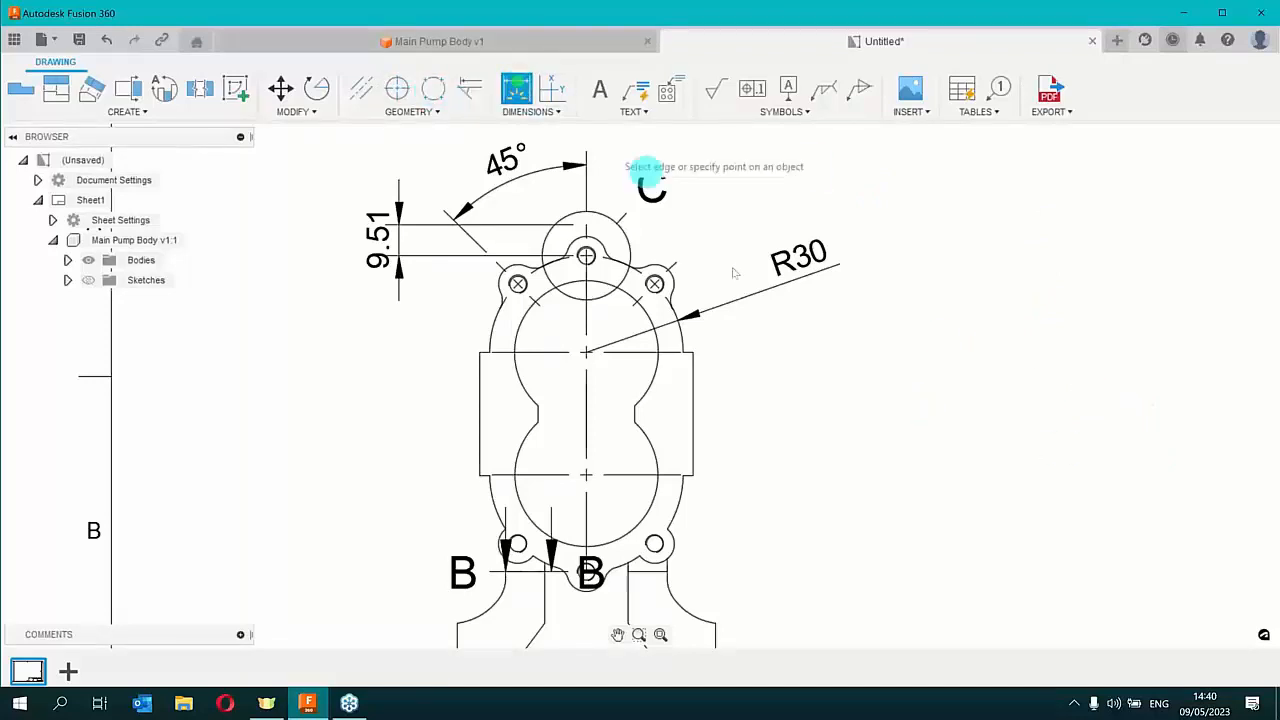
pyautogui.click(649, 442)
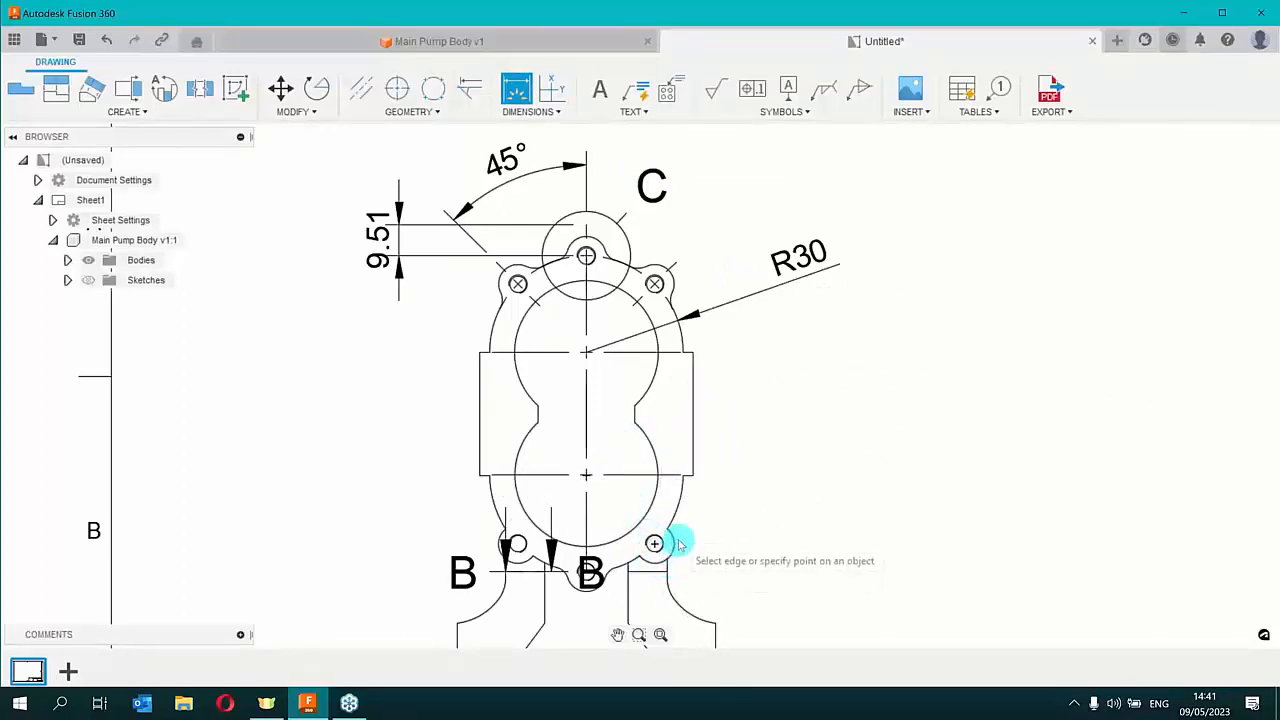
pyautogui.click(647, 516)
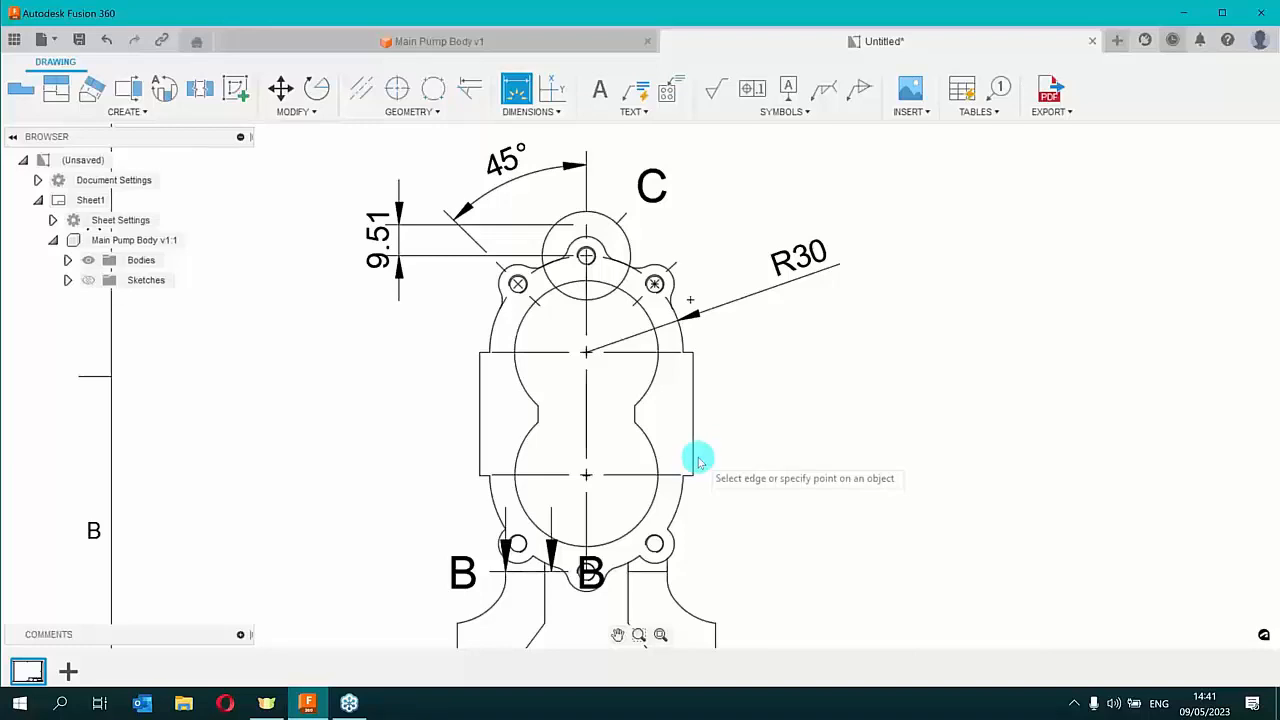
pyautogui.click(655, 455)
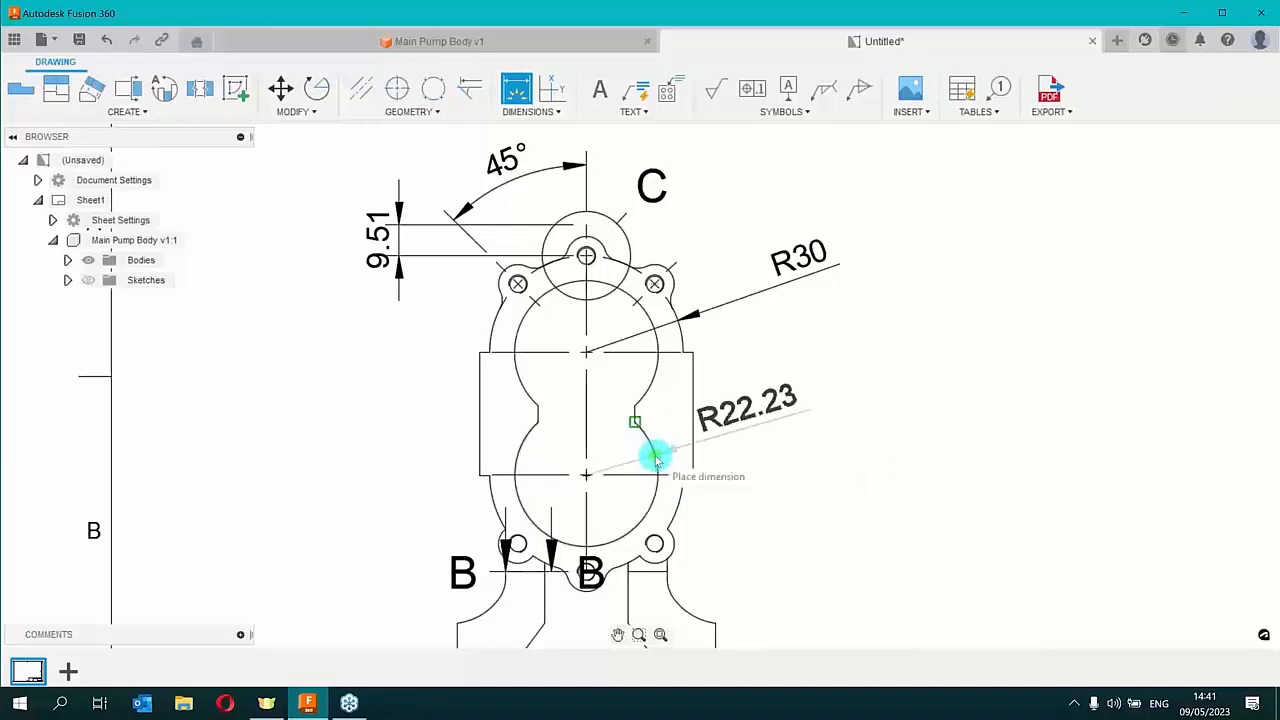
pyautogui.click(788, 414)
pyautogui.click(771, 397)
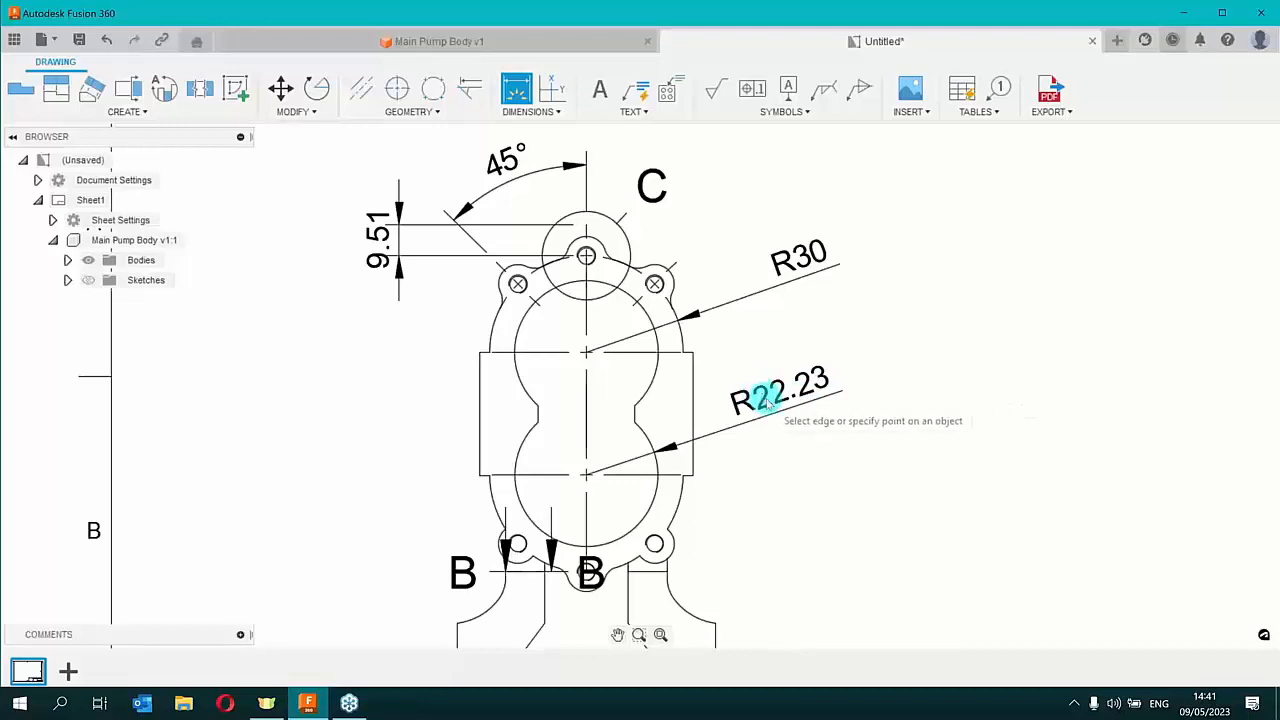
# Try to change the lower bore arc's radius dimension into a Diameter Dimension, then delete the radius dimension
pyautogui.rightClick(768, 403)
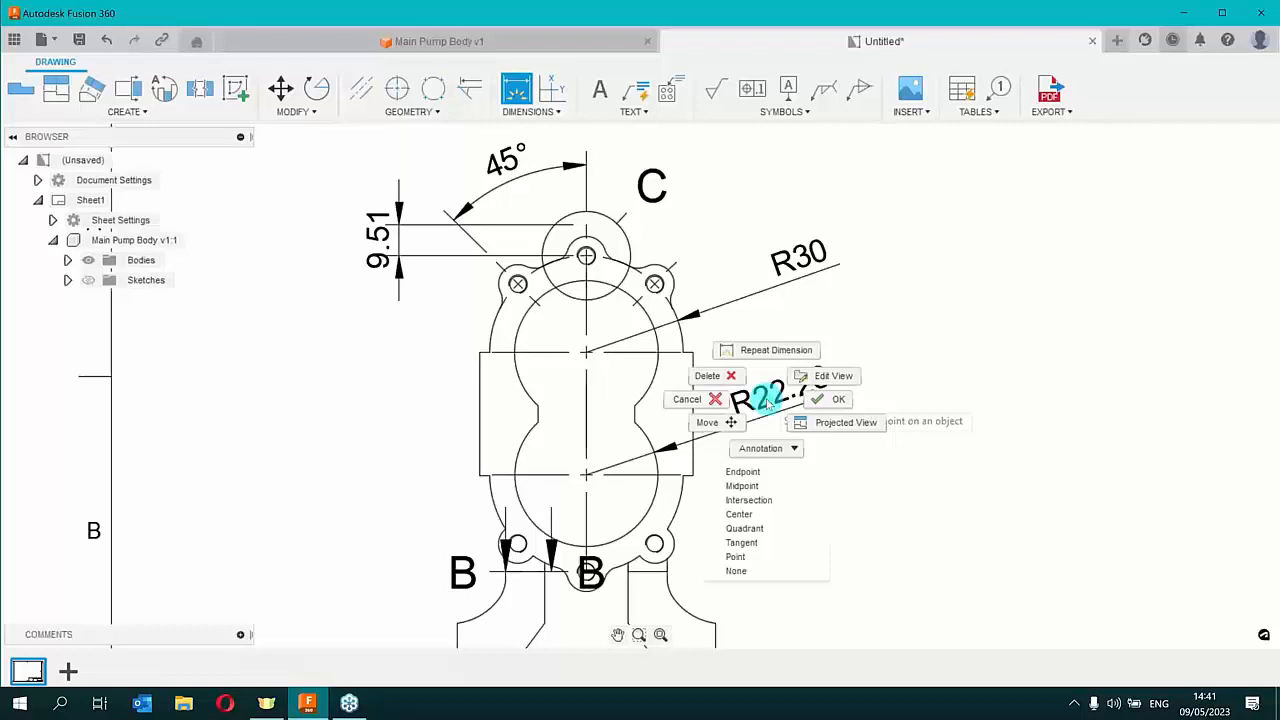
pyautogui.click(889, 314)
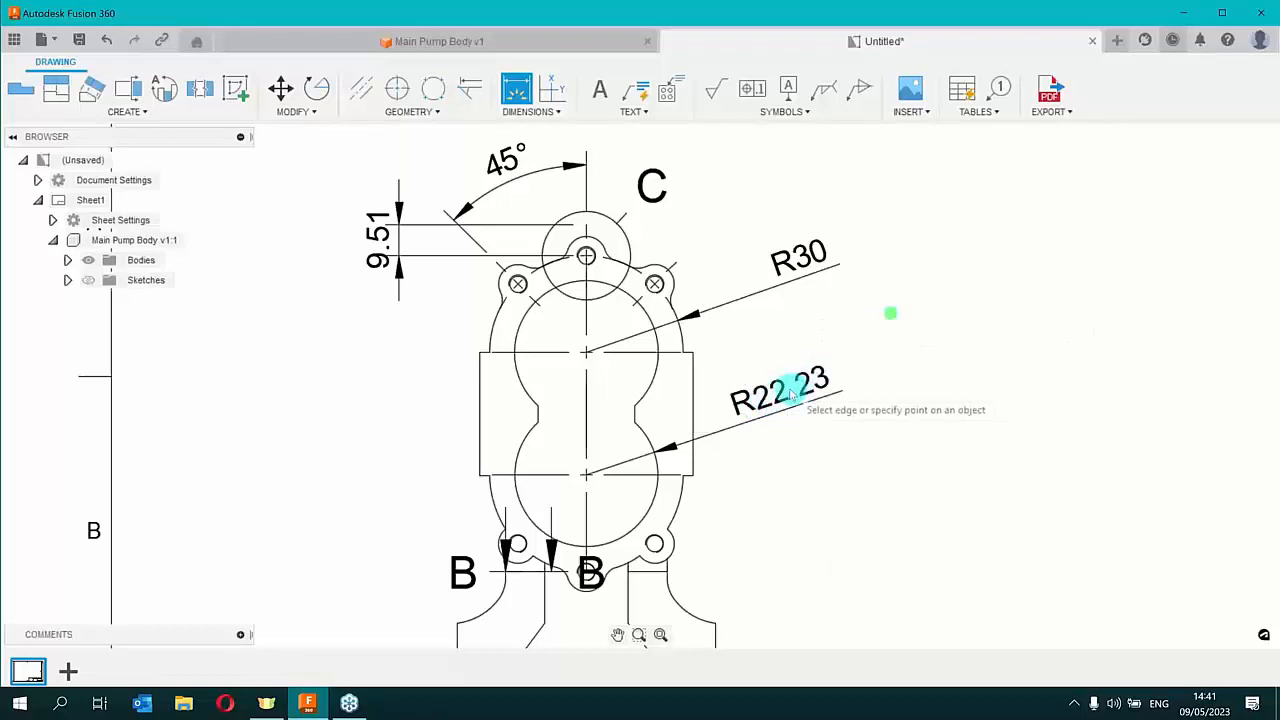
pyautogui.rightClick(789, 389)
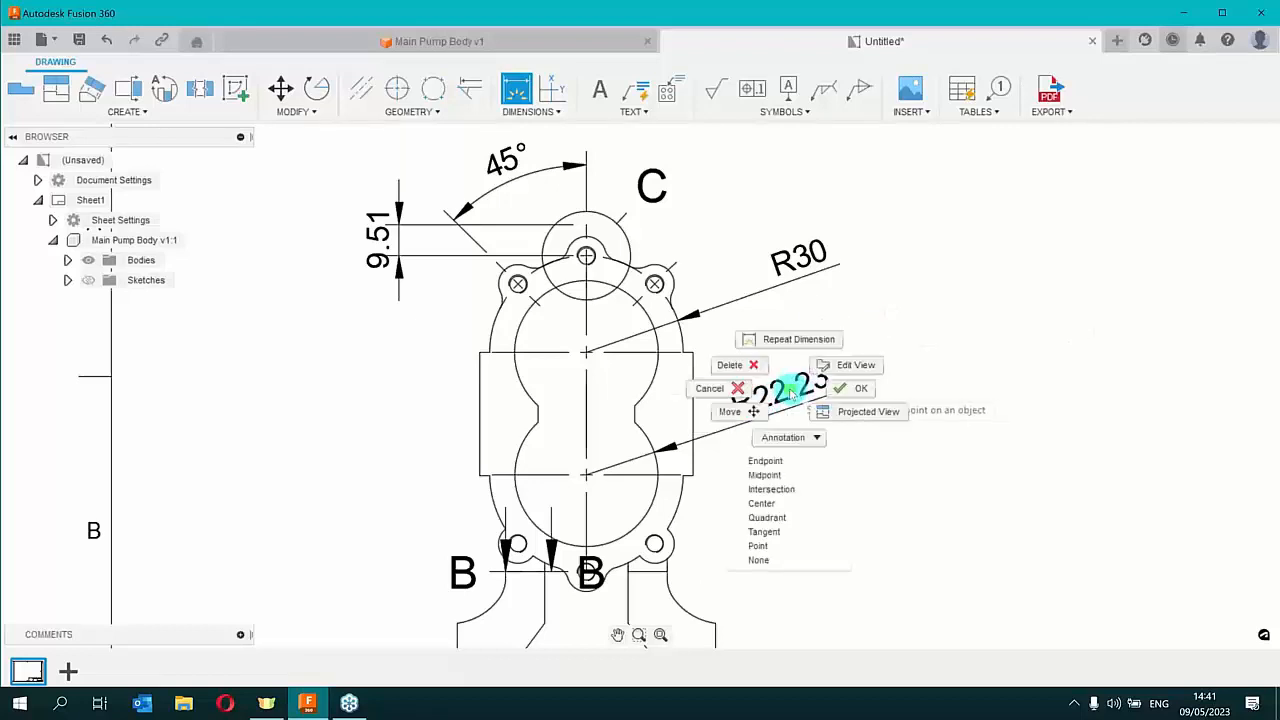
pyautogui.click(930, 474)
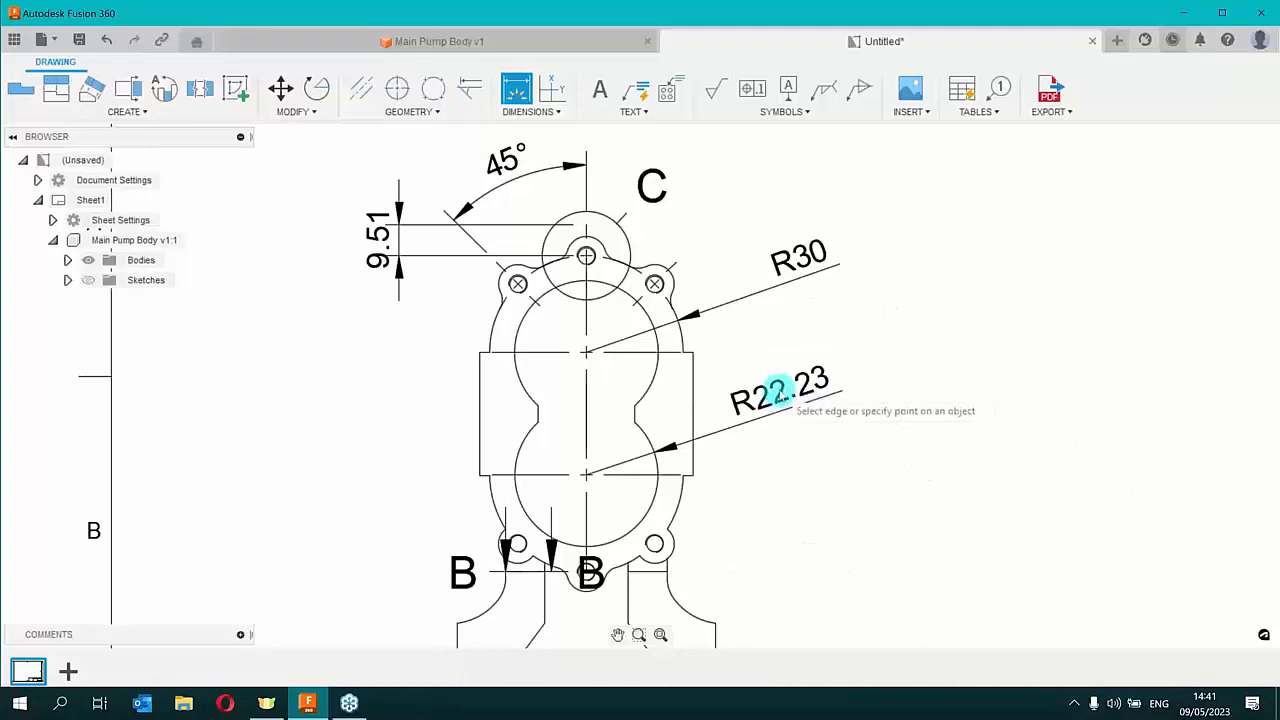
pyautogui.press('Escape')
pyautogui.rightClick(781, 398)
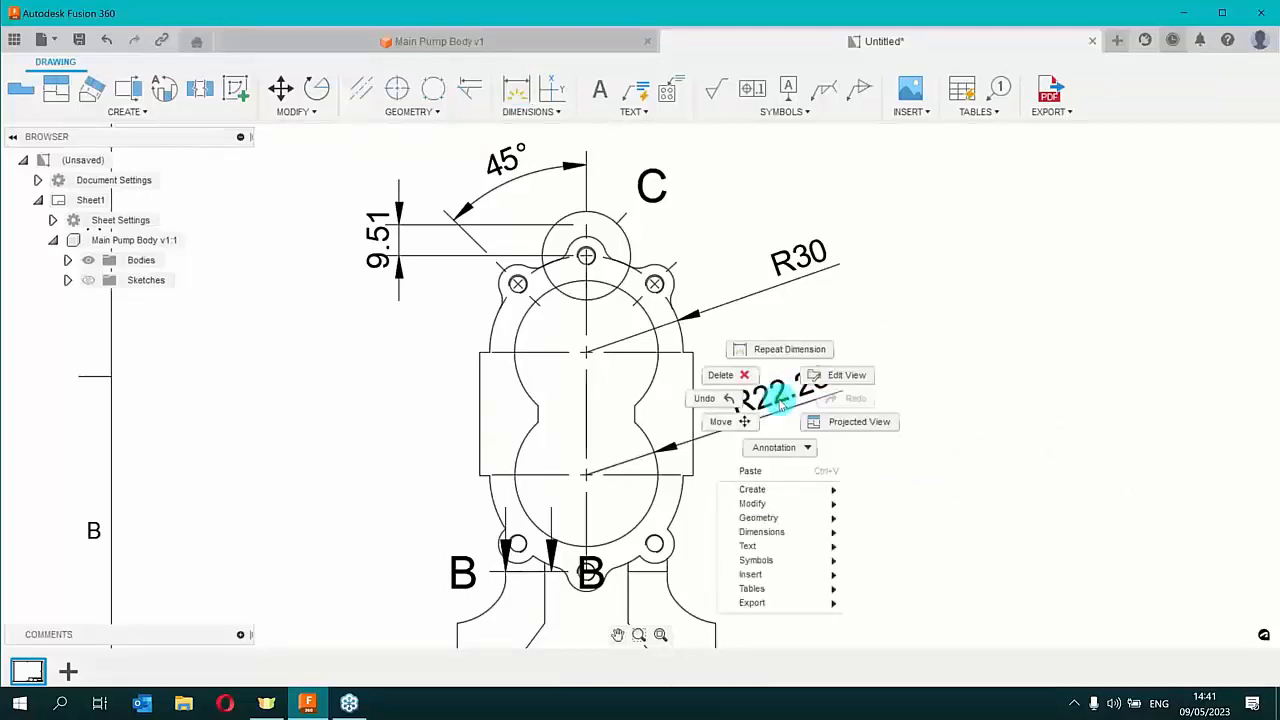
pyautogui.moveTo(800, 541)
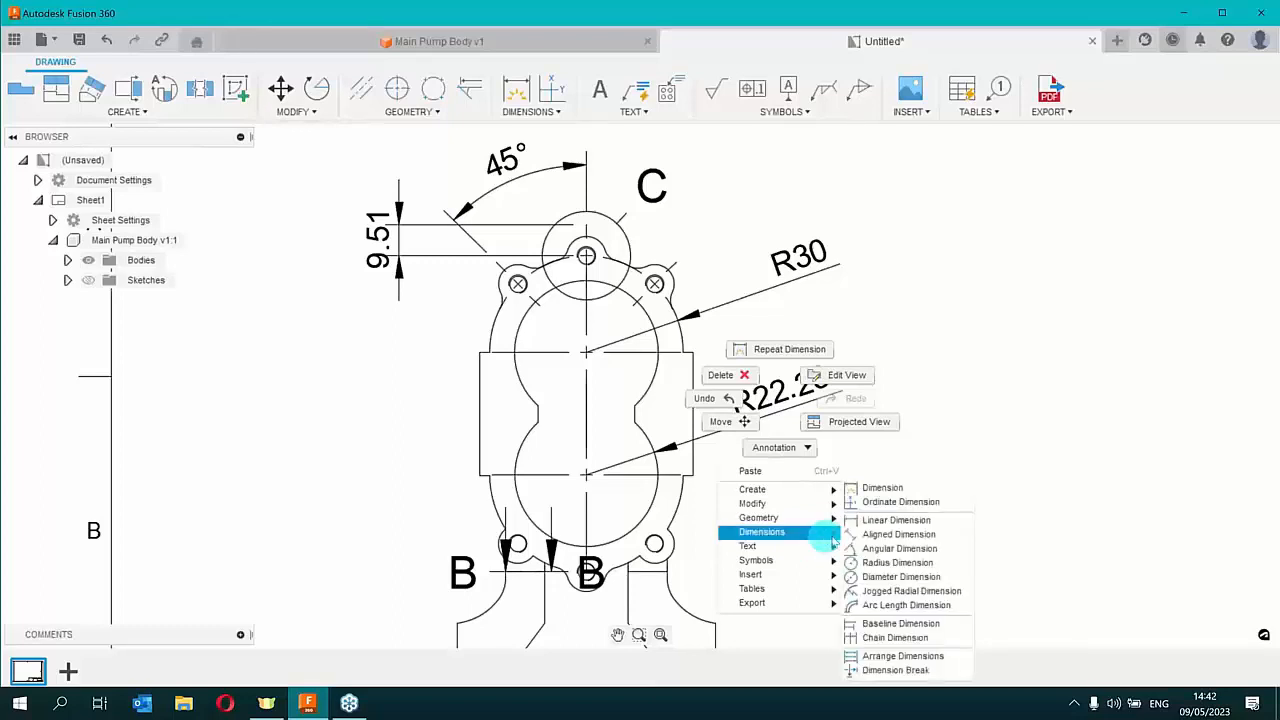
pyautogui.click(889, 577)
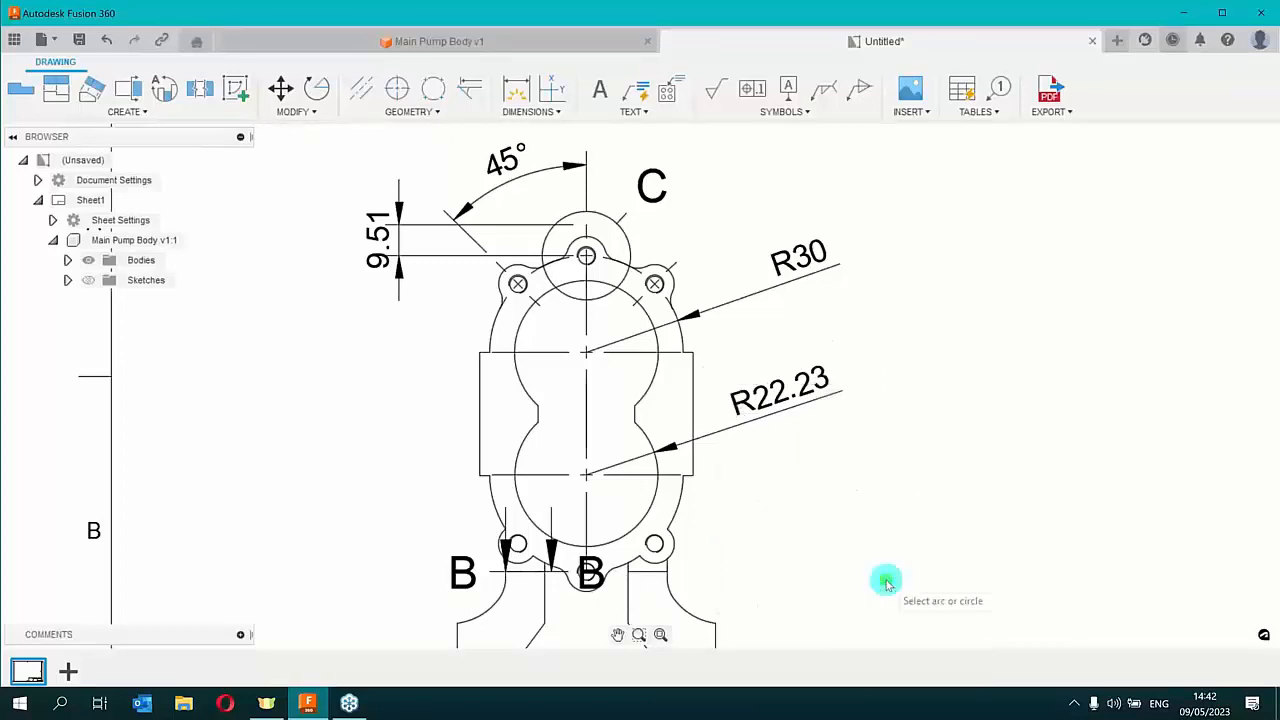
pyautogui.rightClick(778, 399)
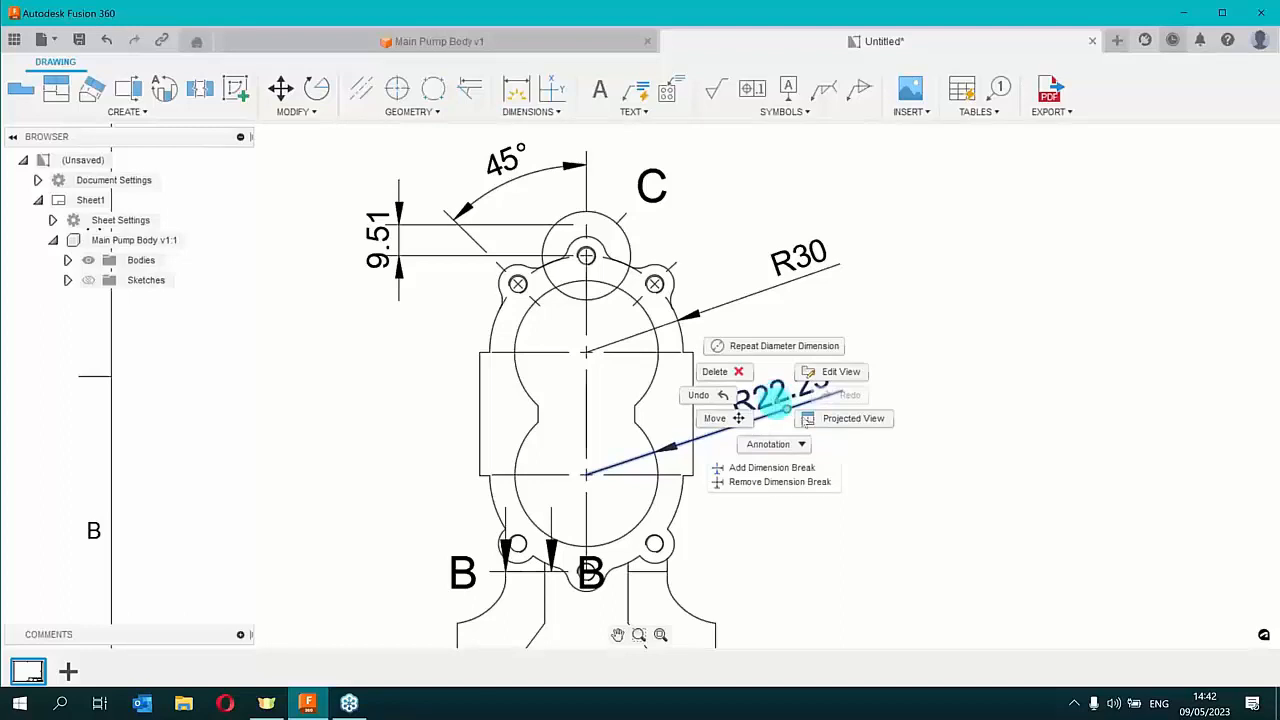
pyautogui.click(853, 418)
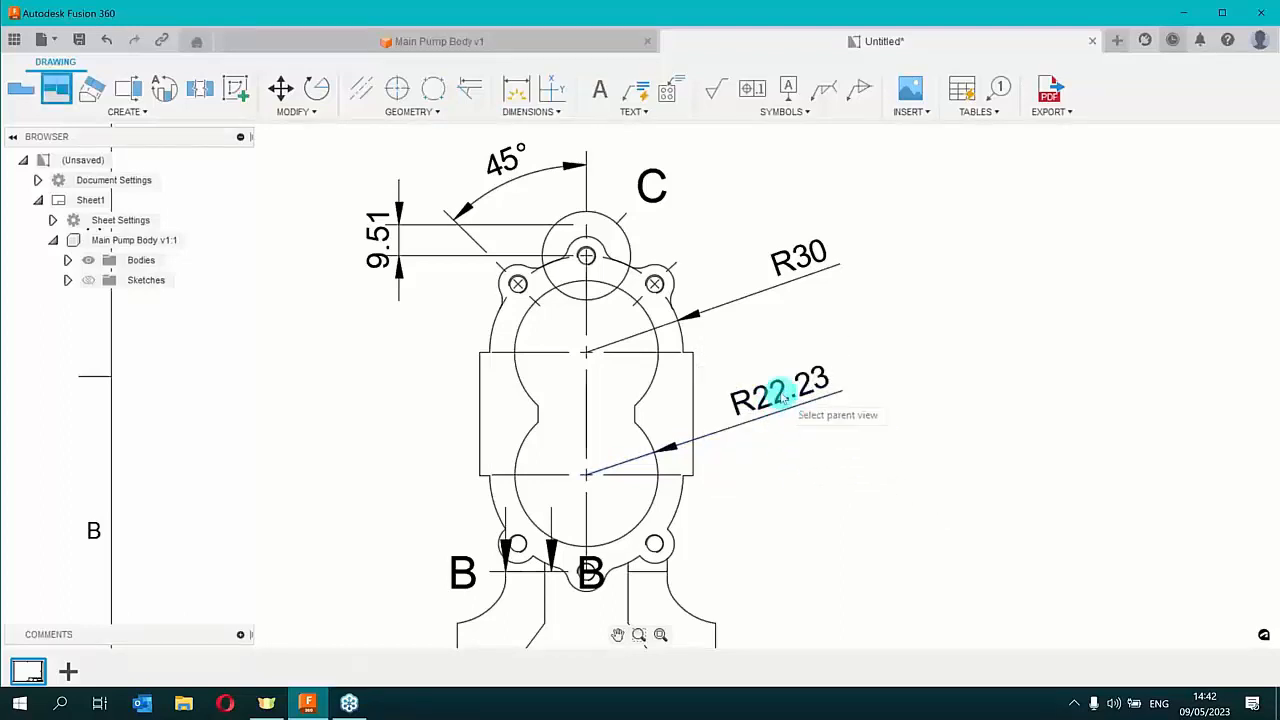
pyautogui.press('Escape')
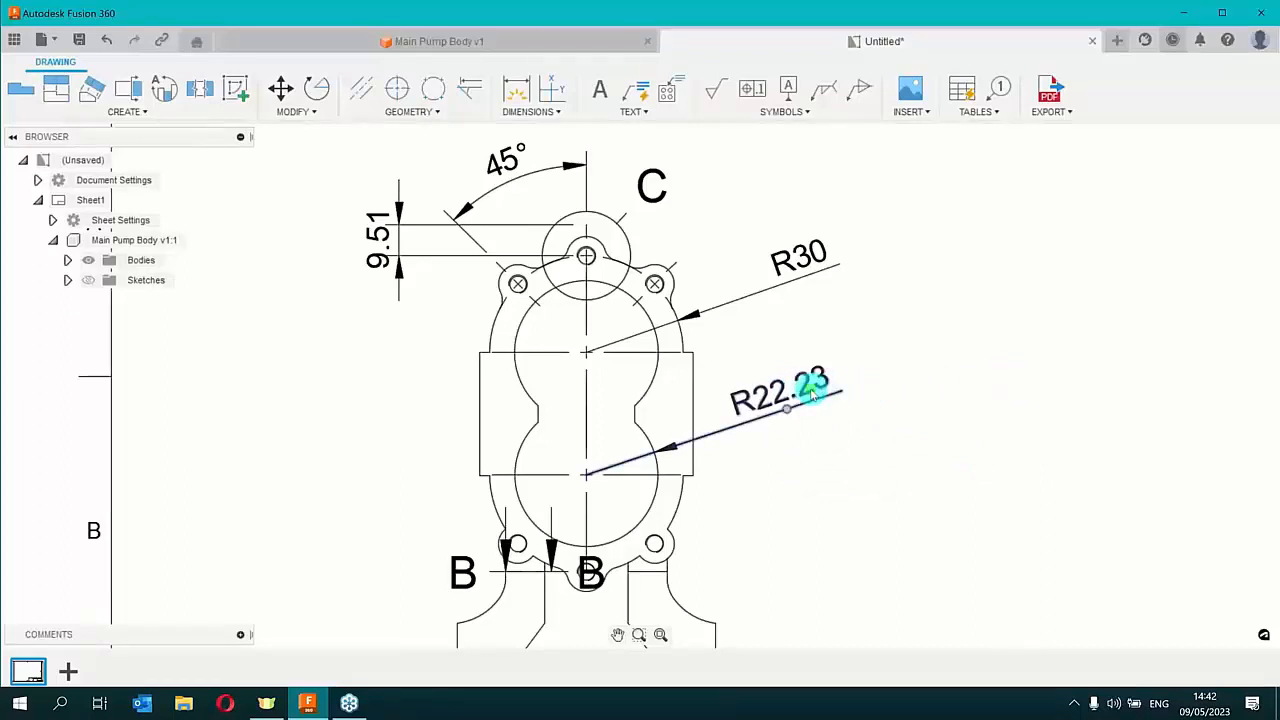
pyautogui.press('Delete')
pyautogui.click(609, 183)
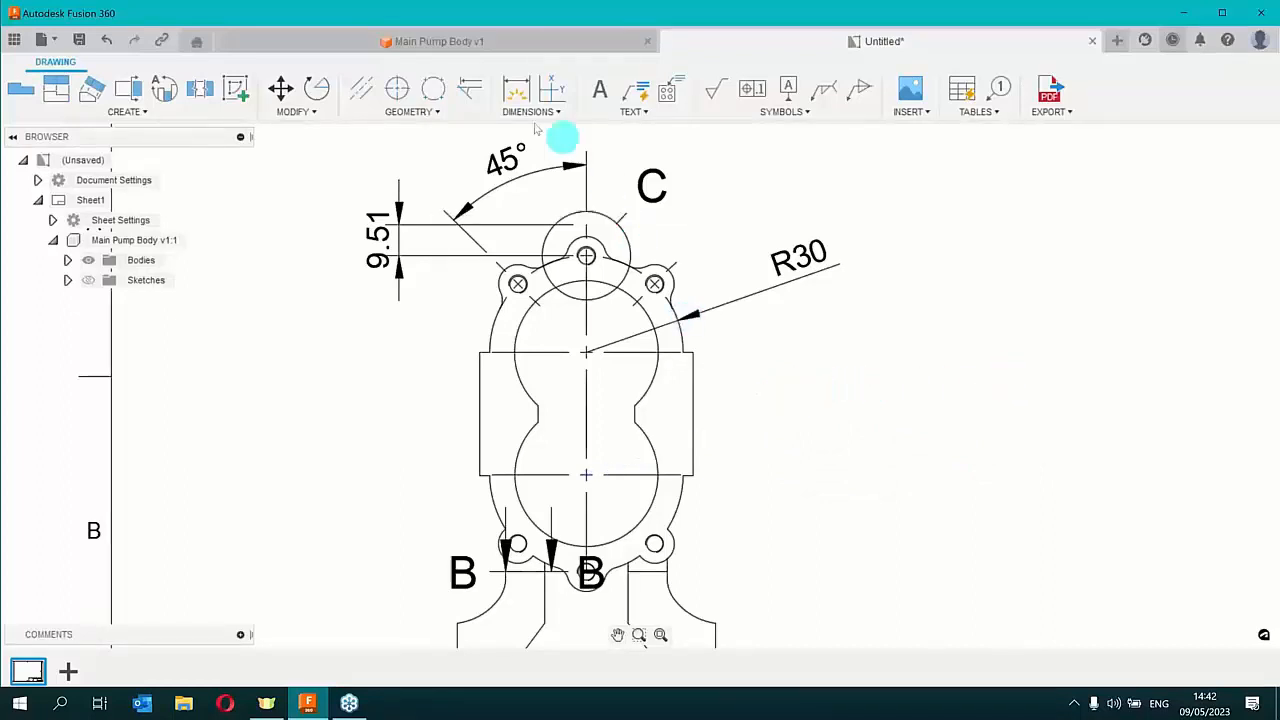
pyautogui.click(516, 88)
pyautogui.click(656, 455)
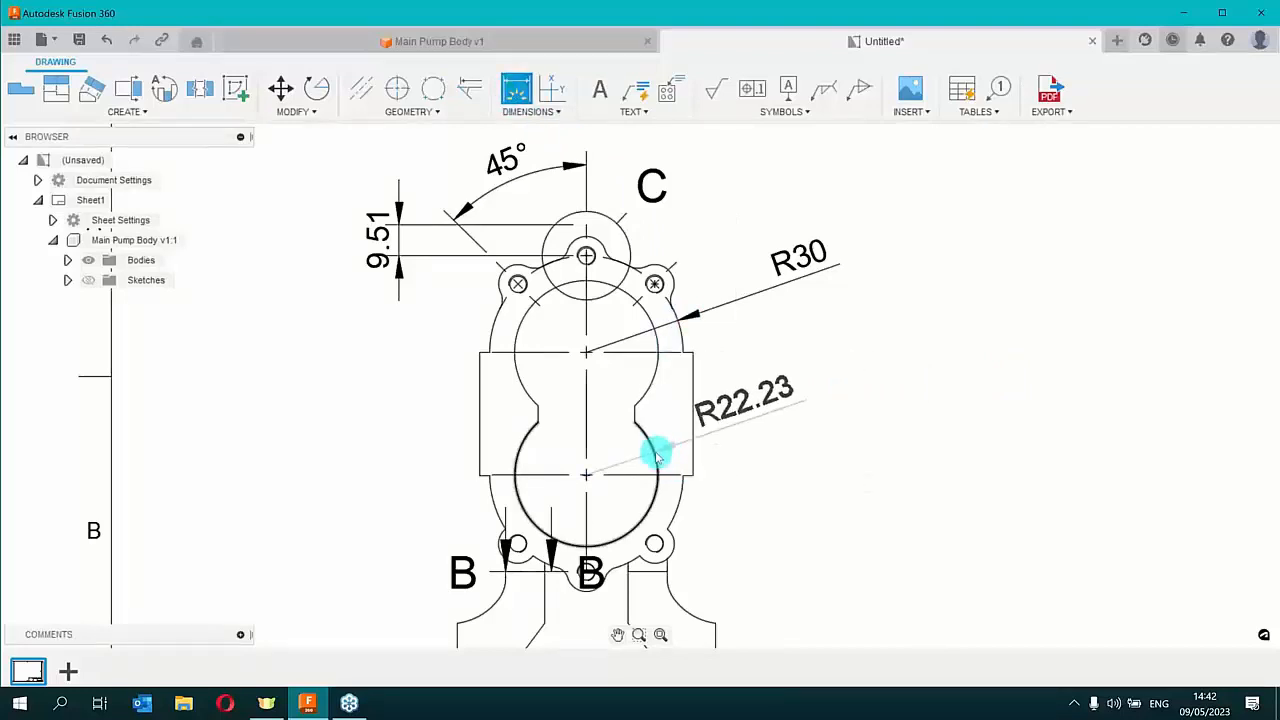
pyautogui.rightClick(743, 418)
pyautogui.click(650, 444)
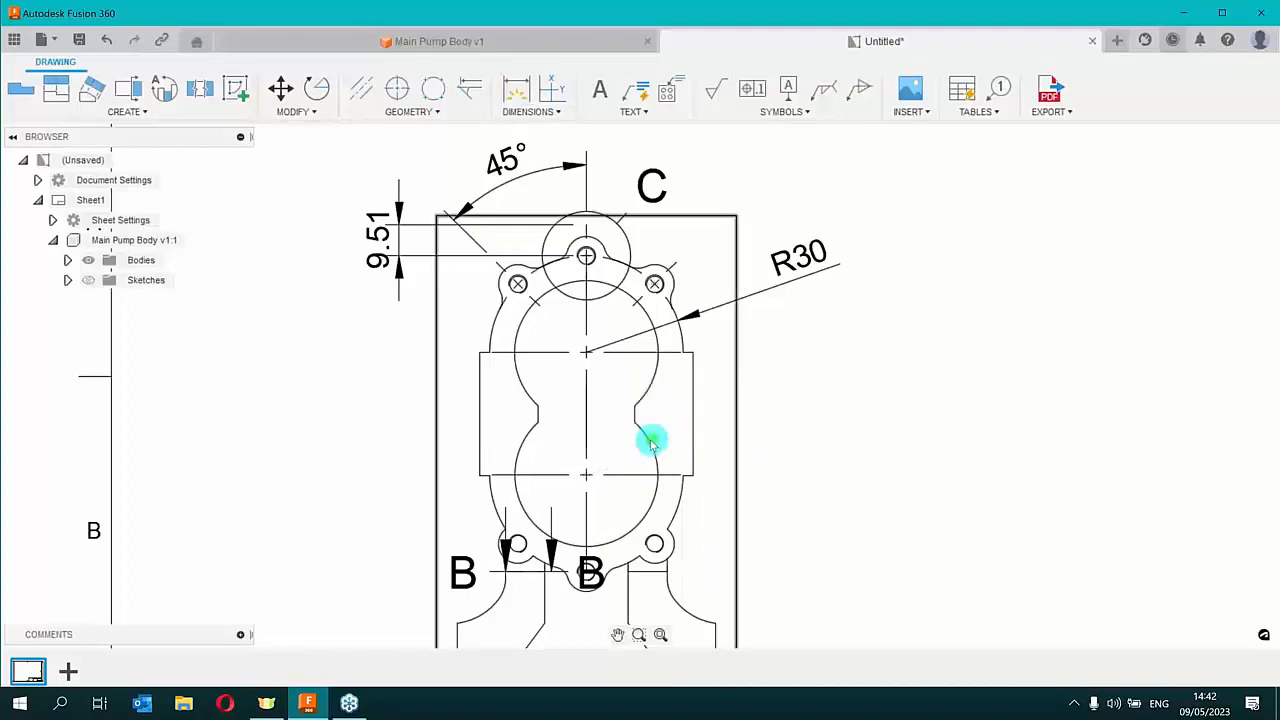
# Add a diameter dimension to the lower bore arc of the front view, placing it outside the outline below the R30 dimension
pyautogui.click(516, 88)
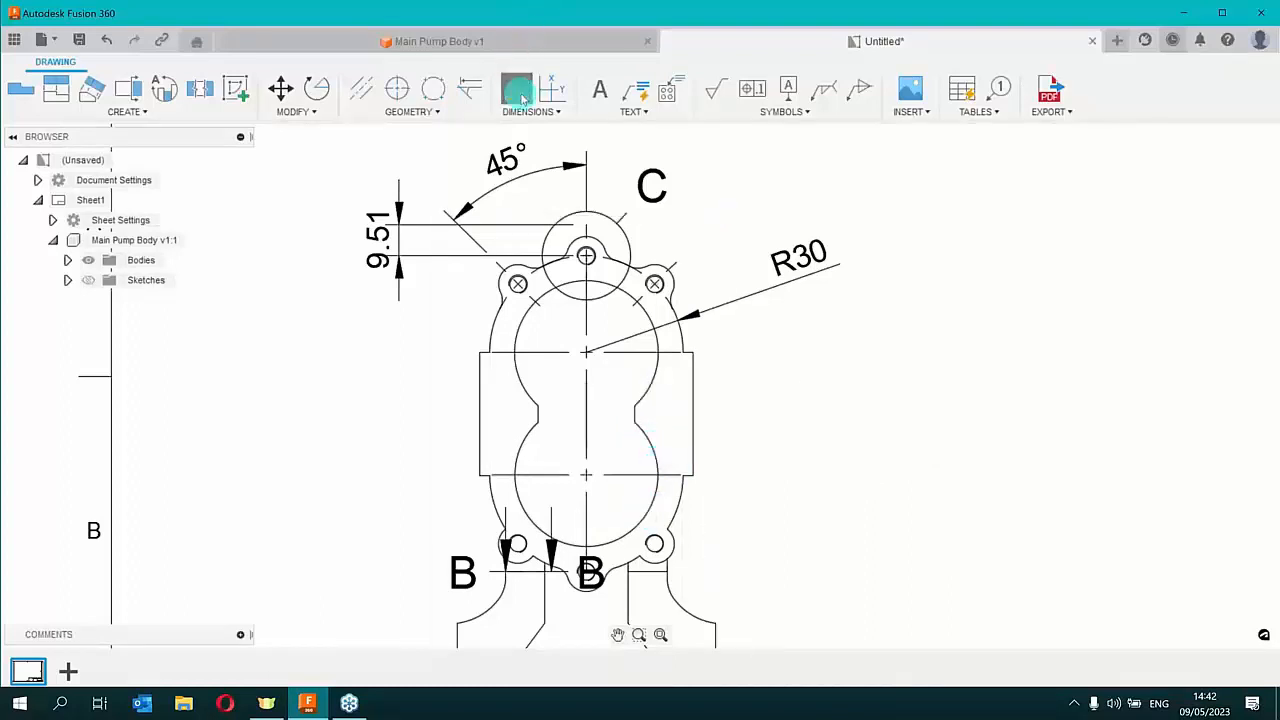
pyautogui.rightClick(654, 454)
pyautogui.click(654, 454)
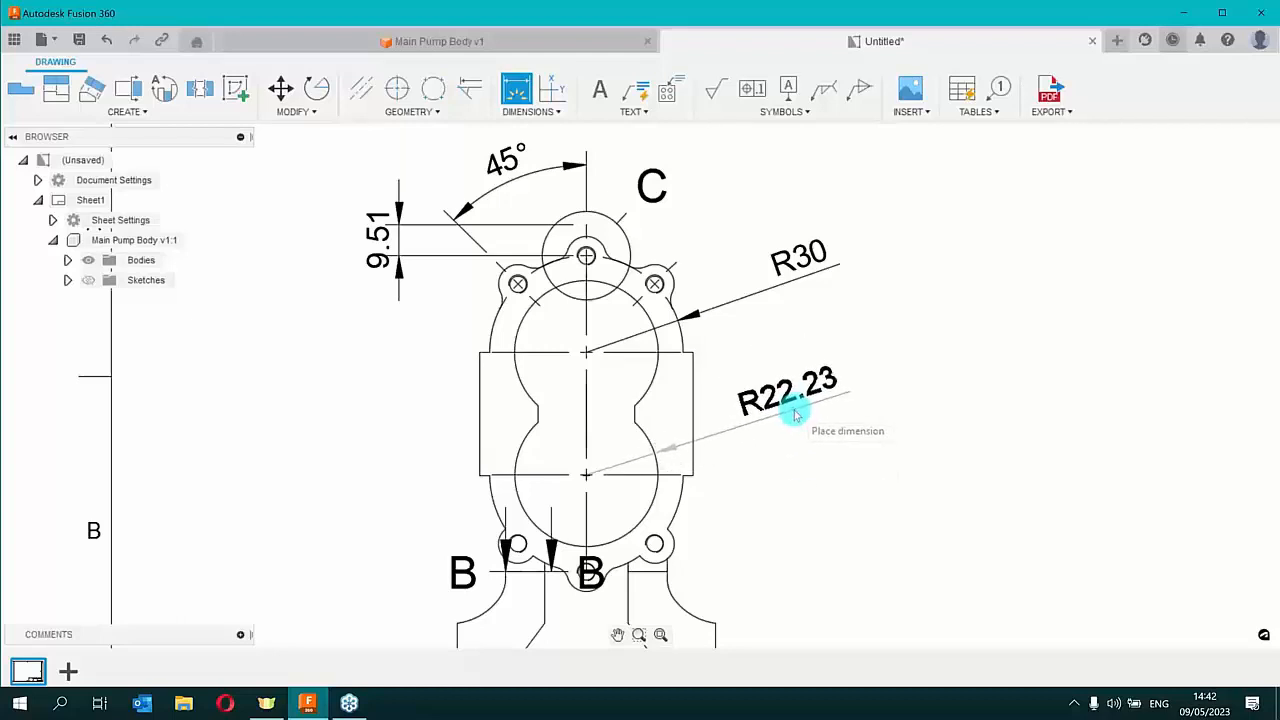
pyautogui.rightClick(790, 405)
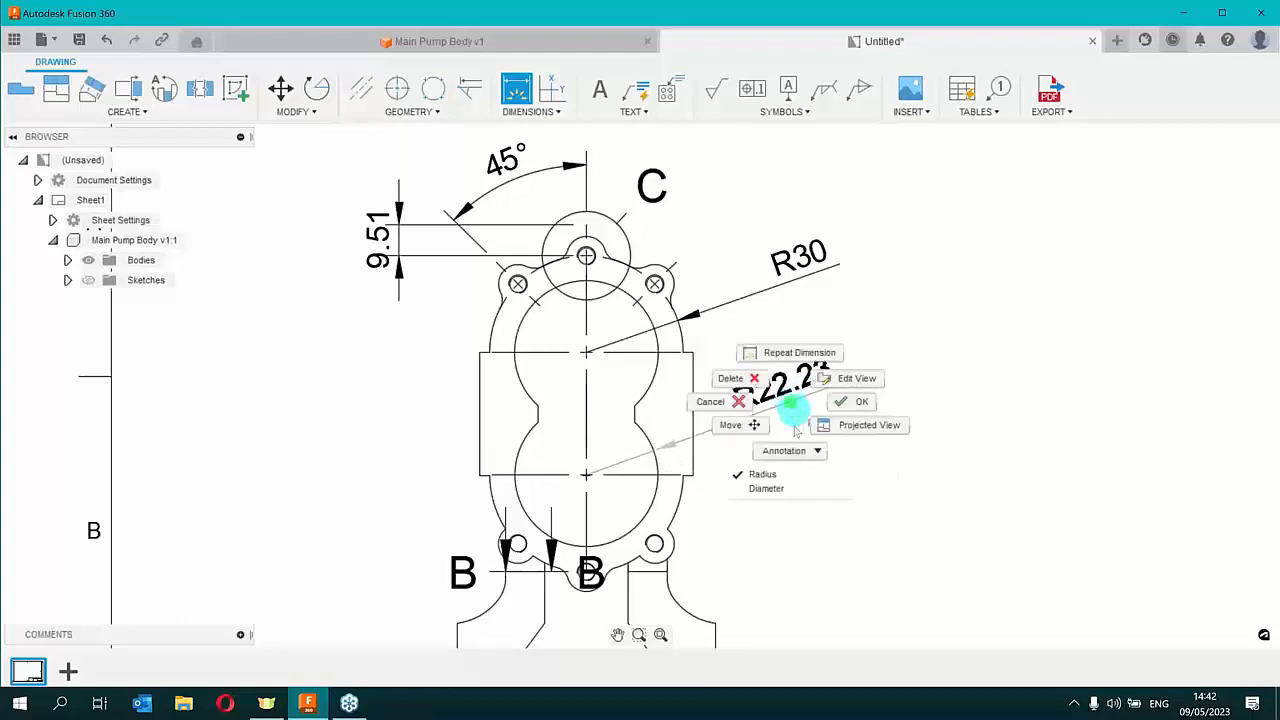
pyautogui.click(788, 490)
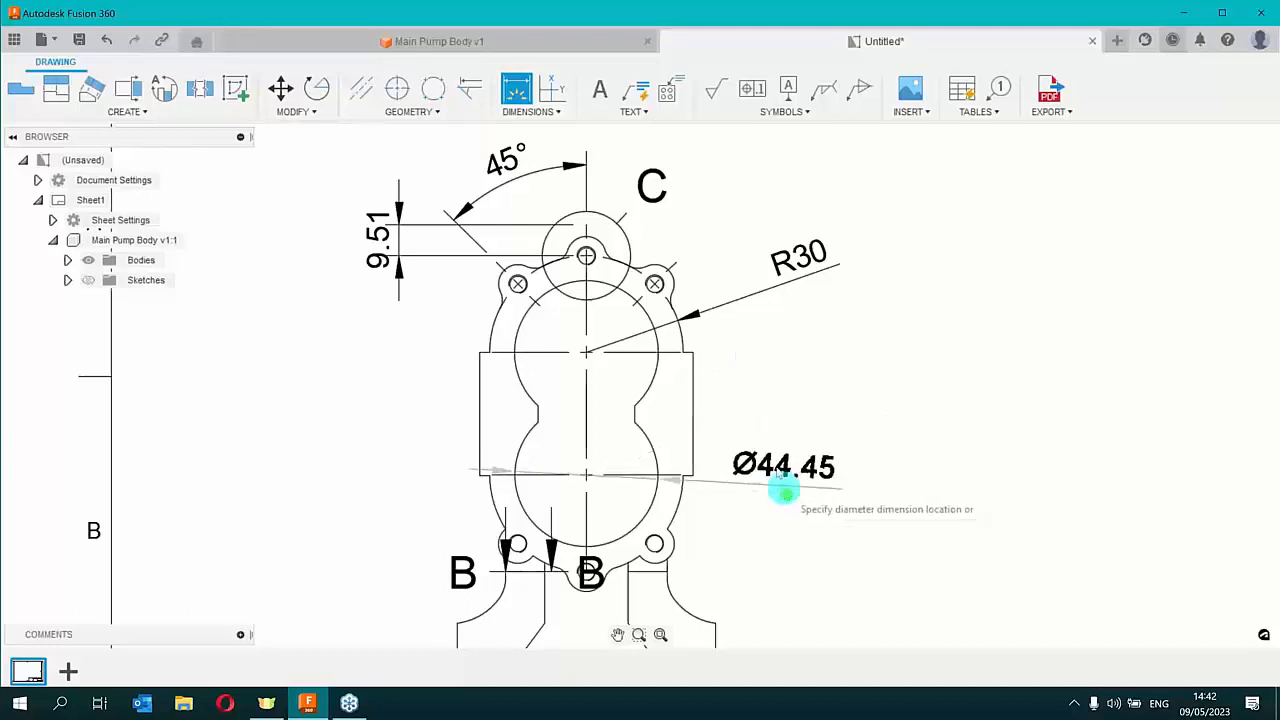
pyautogui.click(790, 420)
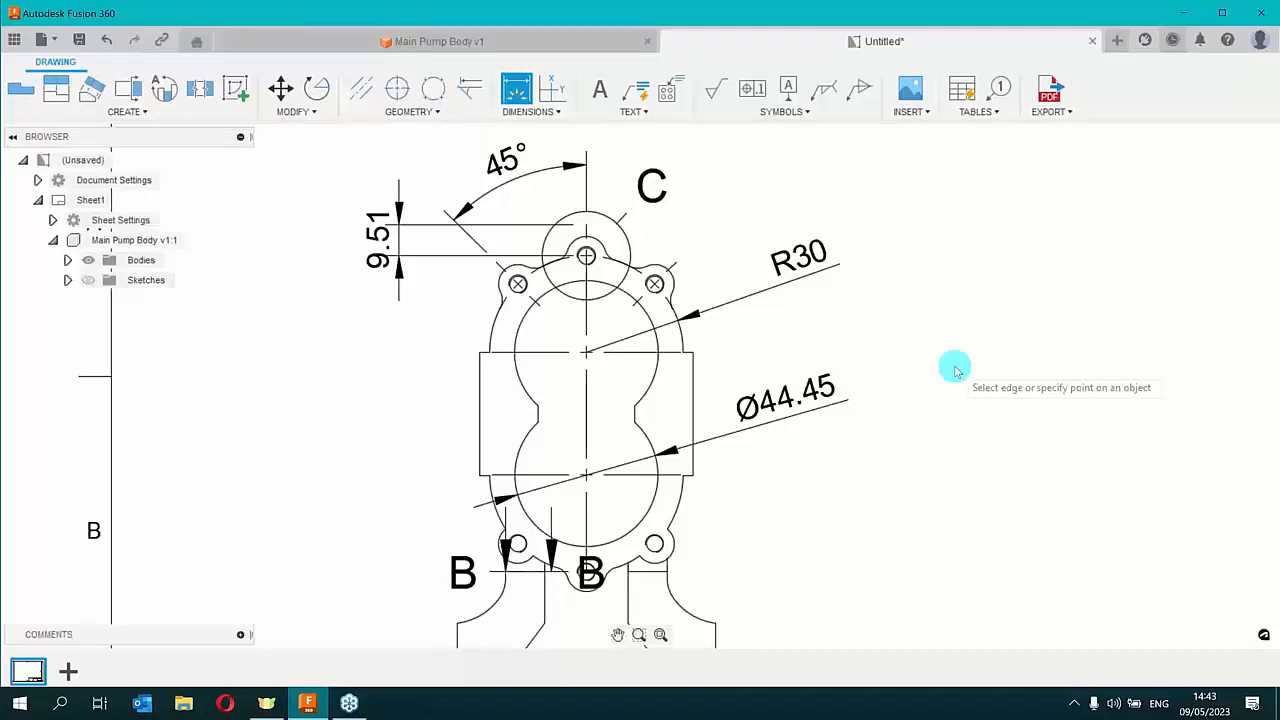
pyautogui.press('Escape')
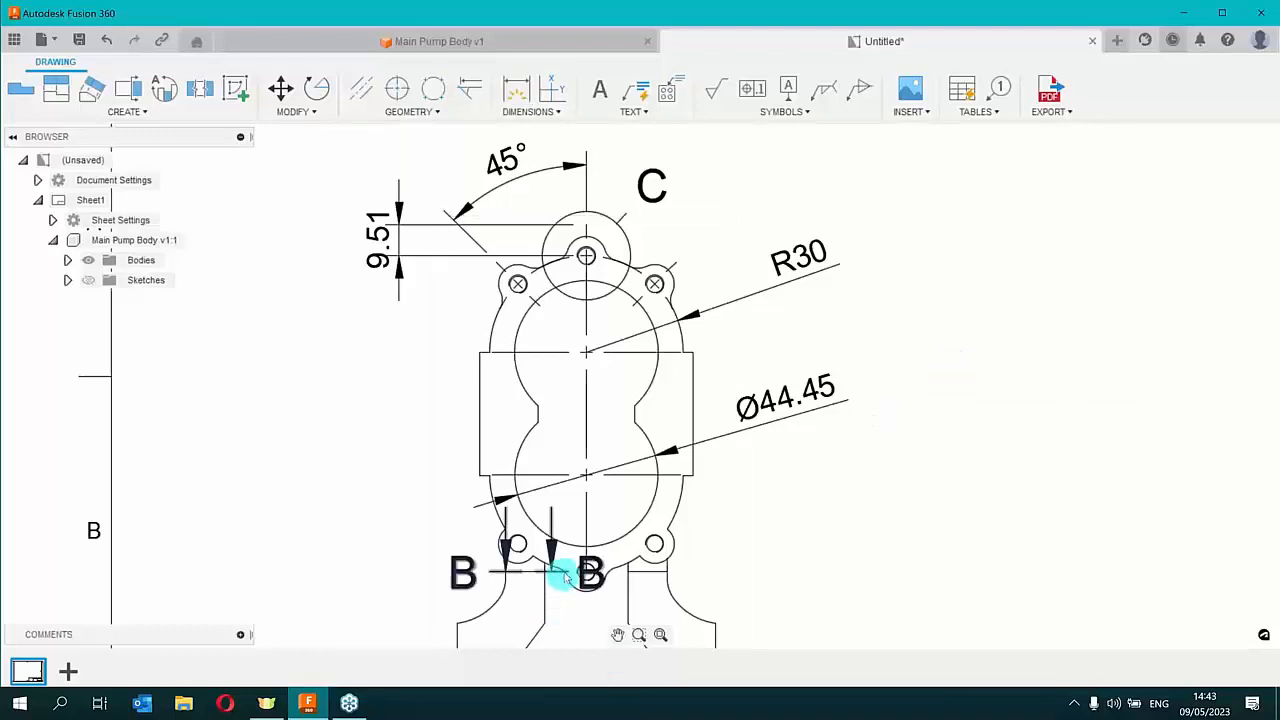
# Delete the B-B section line annotation from the front view
pyautogui.click(466, 577)
pyautogui.press('Delete')
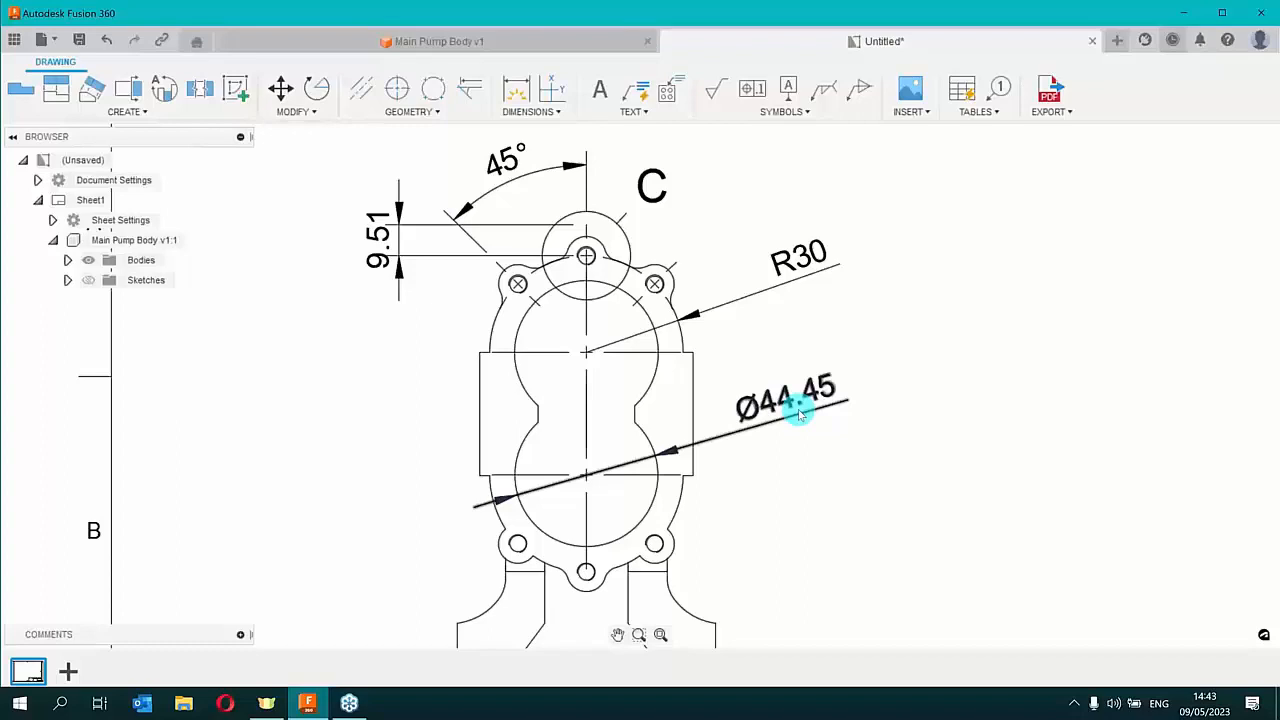
# Set the ordinate dimension origin at the side view's lower-right corner and place the zero dimension outside the outline
pyautogui.click(552, 112)
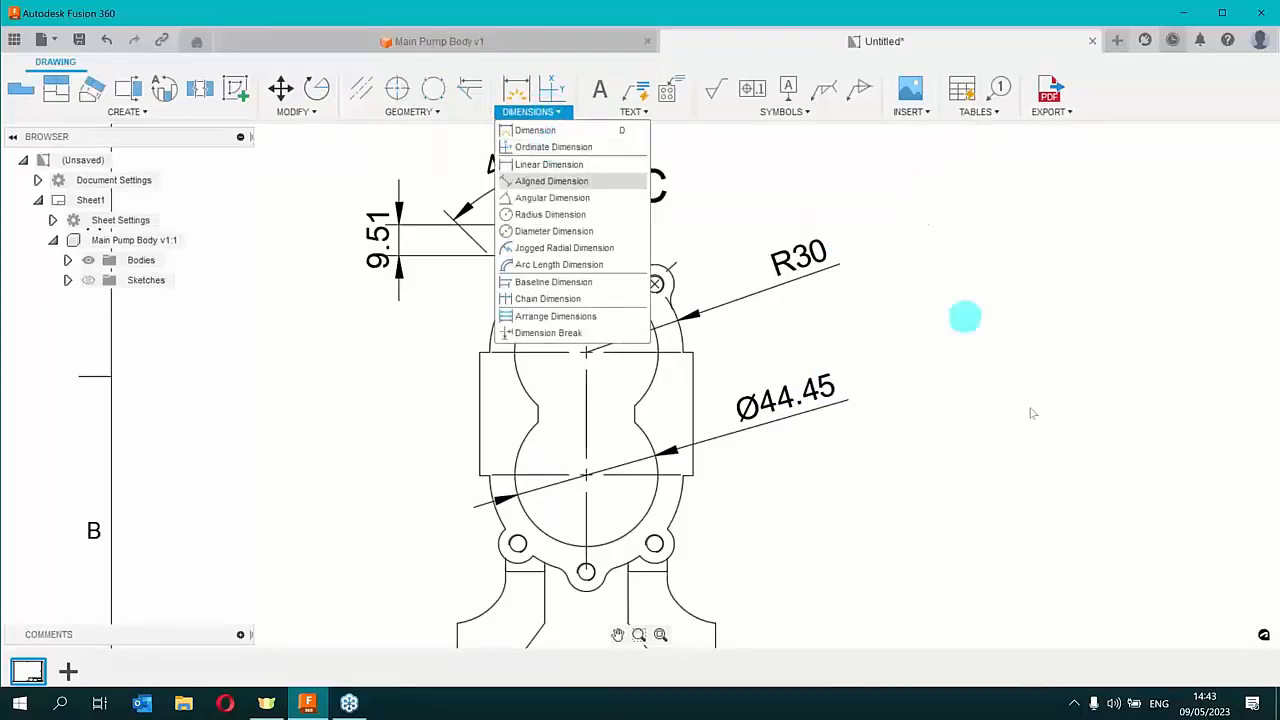
pyautogui.scroll(-3, 871, 546)
pyautogui.moveTo(941, 525)
pyautogui.mouseDown(button='middle')
pyautogui.moveTo(414, 480)
pyautogui.moveTo(420, 463)
pyautogui.mouseUp(button='middle')
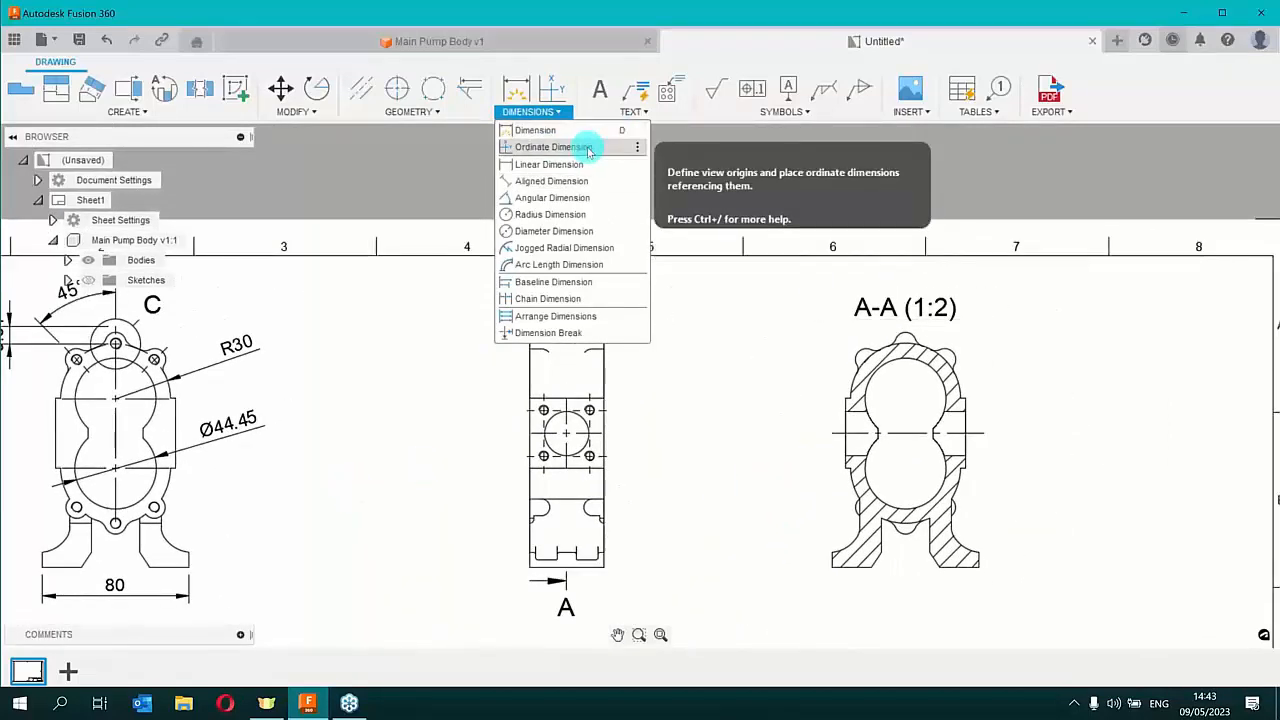
pyautogui.click(779, 313)
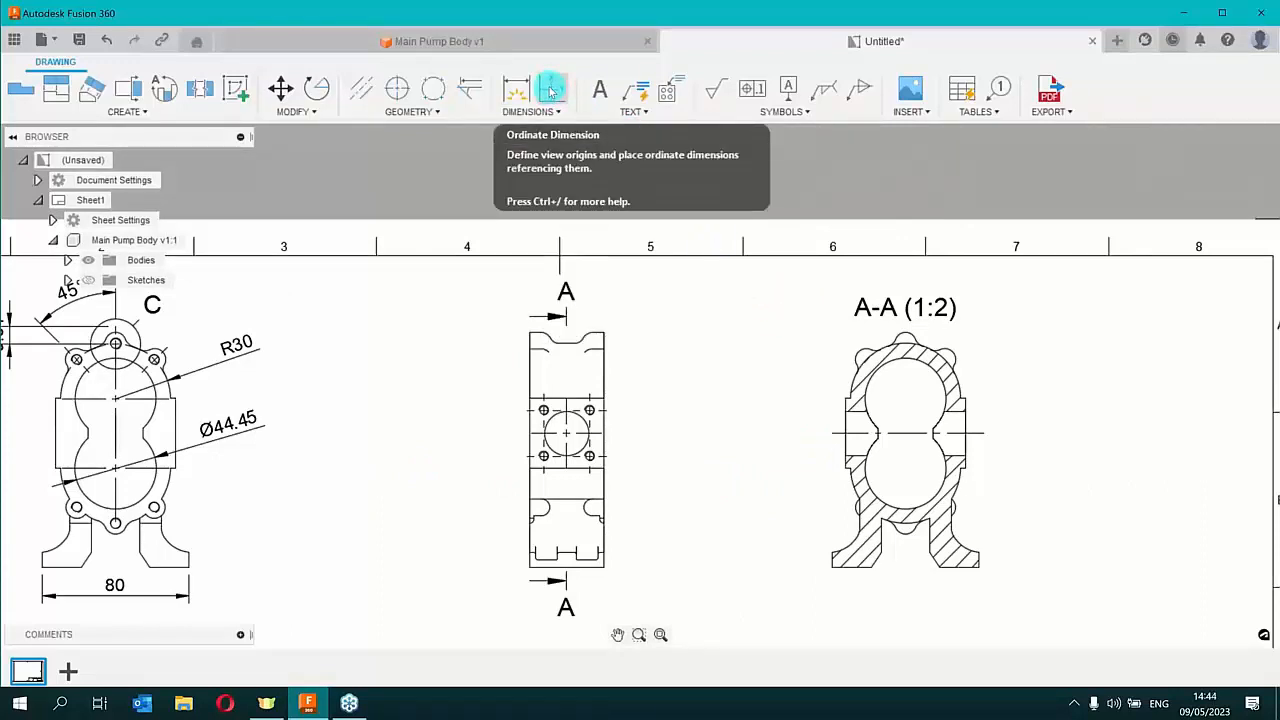
pyautogui.click(550, 91)
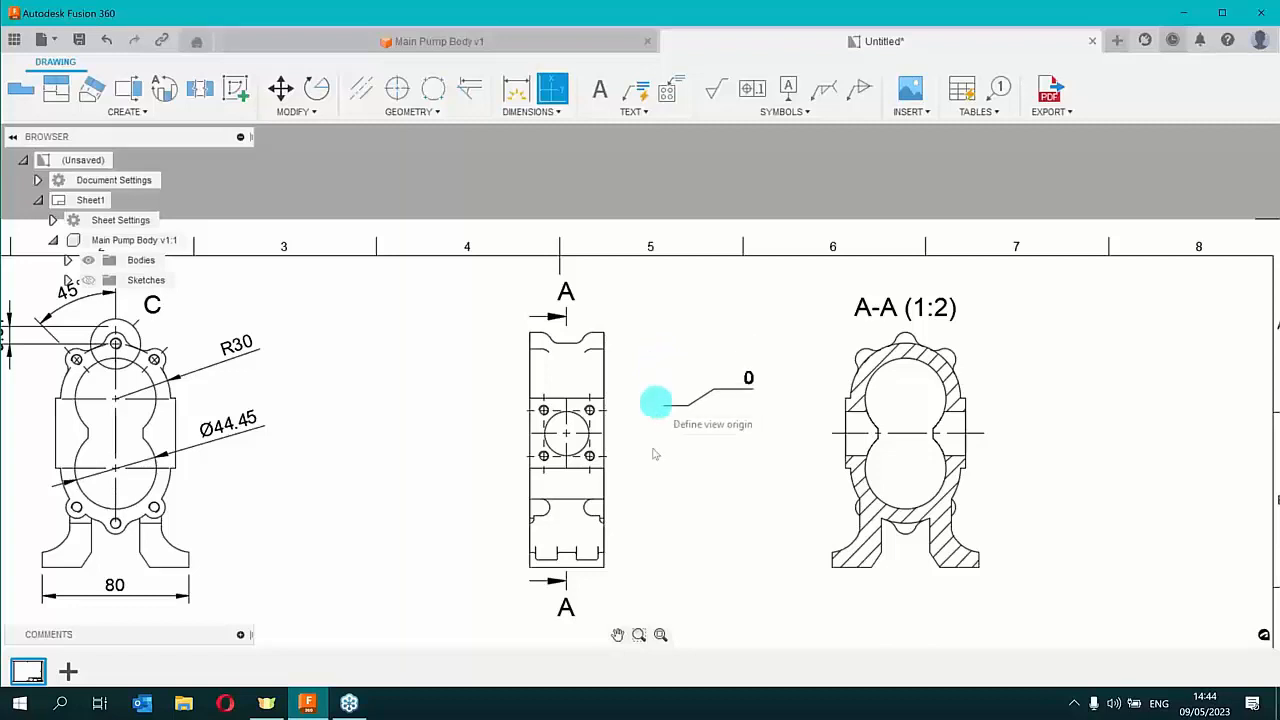
pyautogui.click(601, 568)
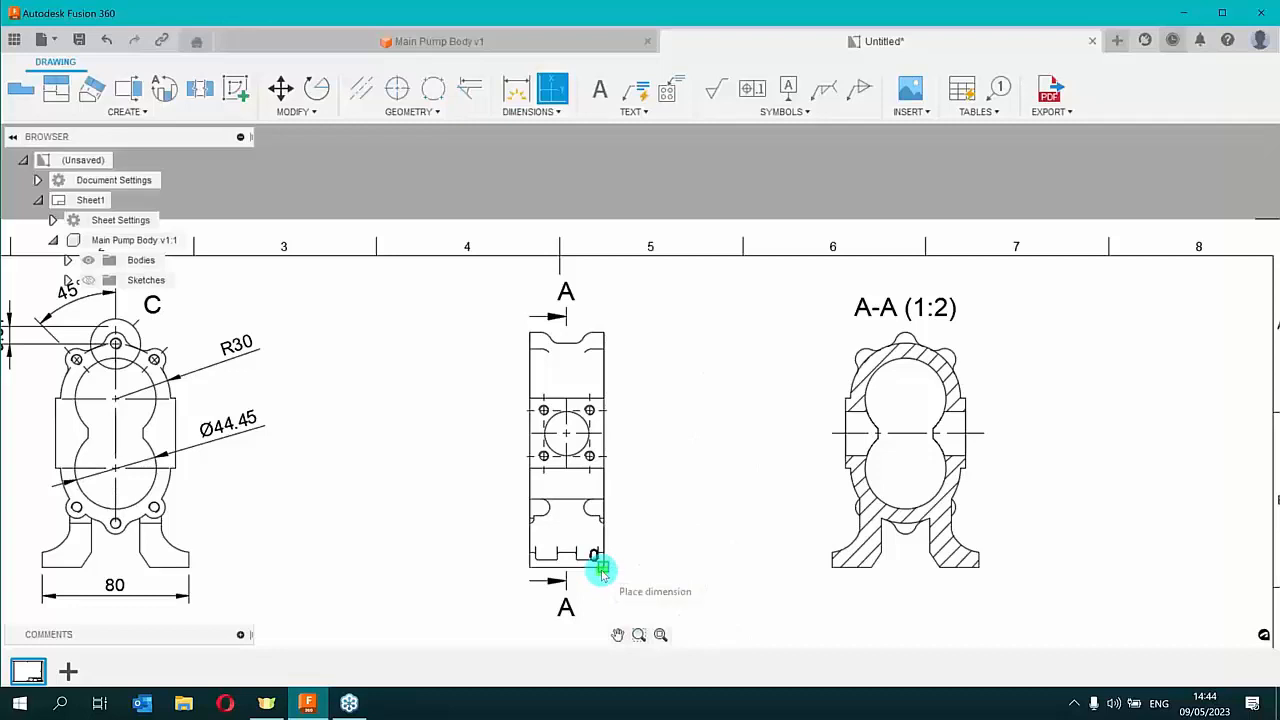
pyautogui.click(665, 568)
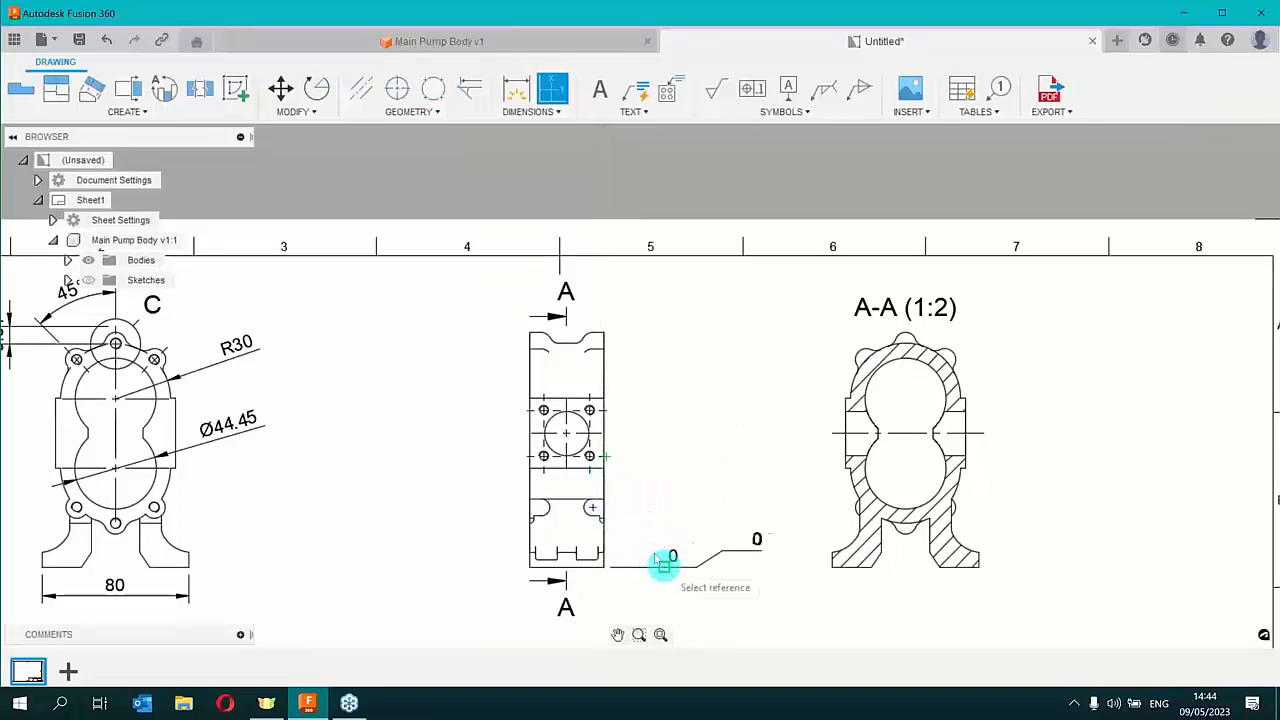
# Add an ordinate dimension to the lower edge of the side view's flange block, aligned above the zero dimension
pyautogui.click(603, 468)
pyautogui.click(603, 469)
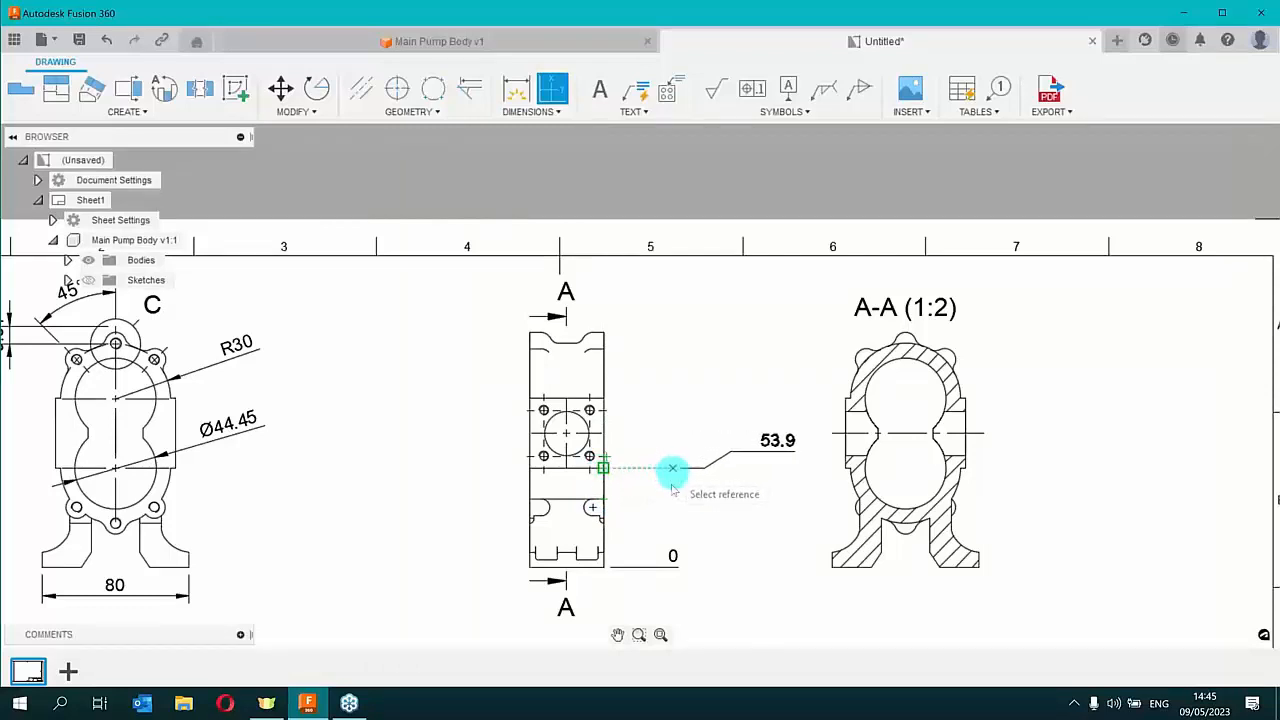
pyautogui.click(676, 567)
pyautogui.click(677, 566)
pyautogui.click(676, 562)
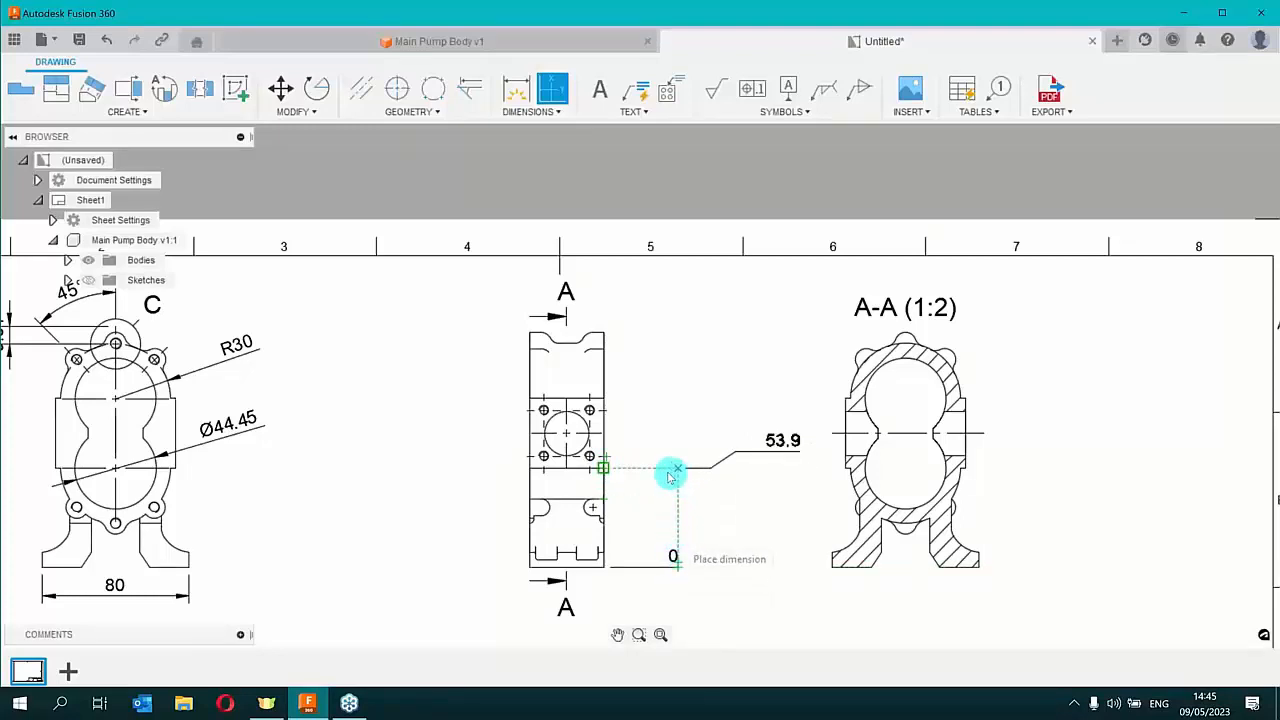
pyautogui.click(603, 468)
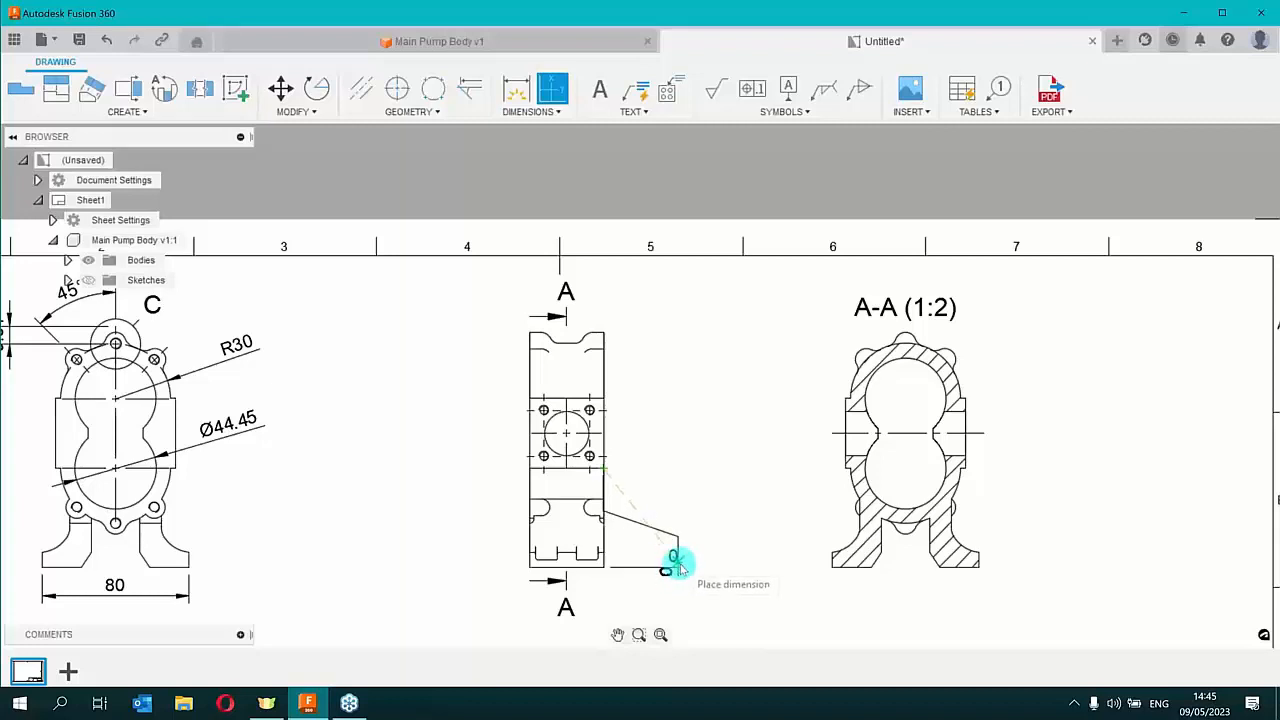
pyautogui.click(678, 476)
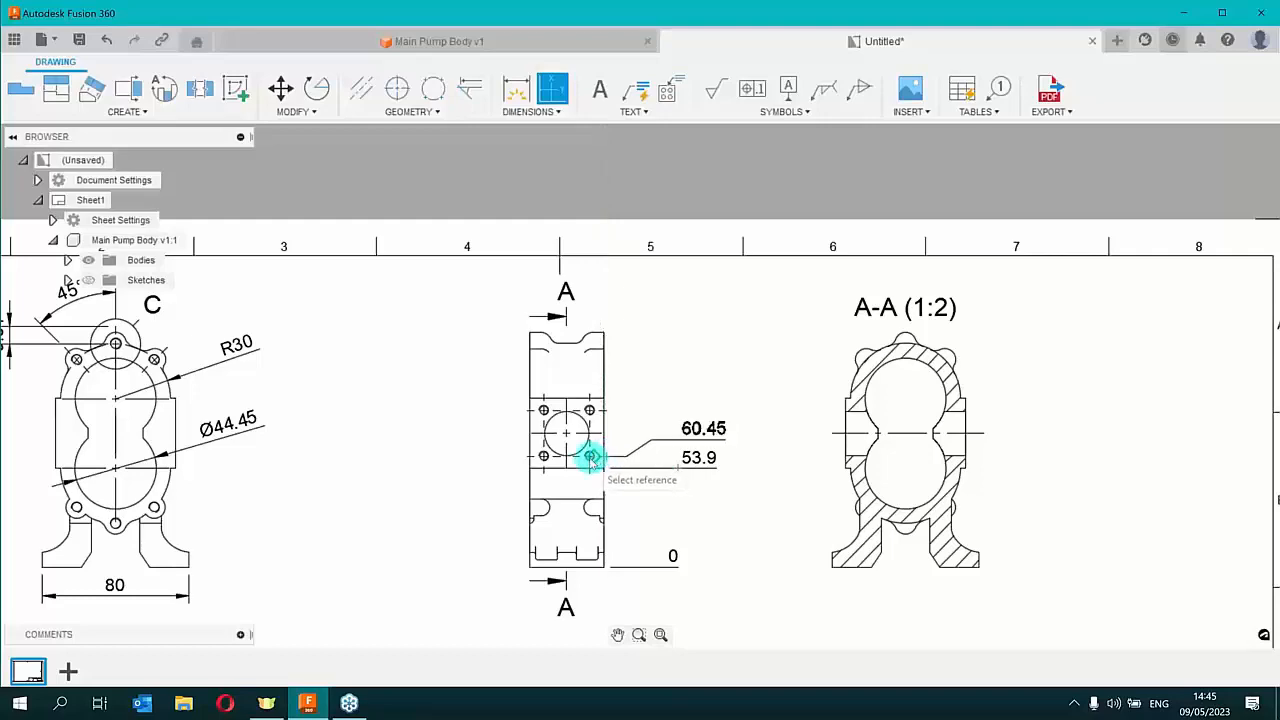
# Add ordinate dimensions to the centers of the side view's lower-right hole, central bore and upper-right hole, stacked above the flange edge dimension
pyautogui.scroll(5, 590, 458)
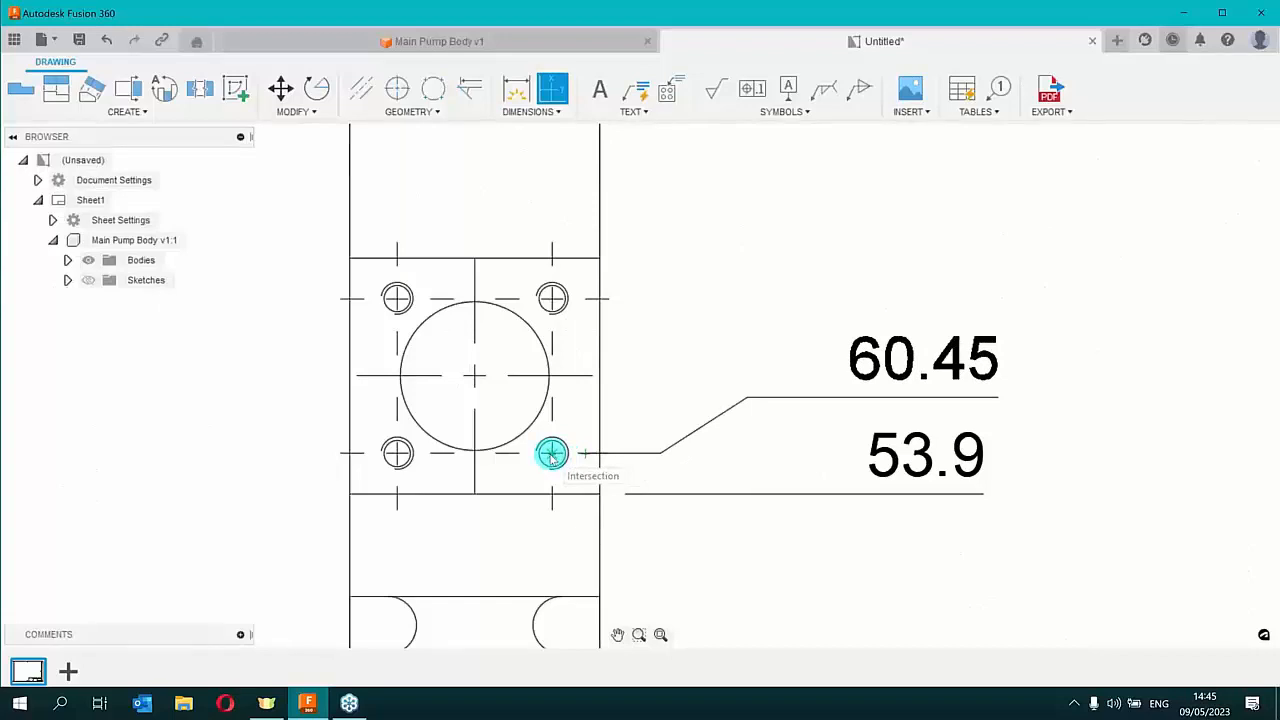
pyautogui.click(551, 454)
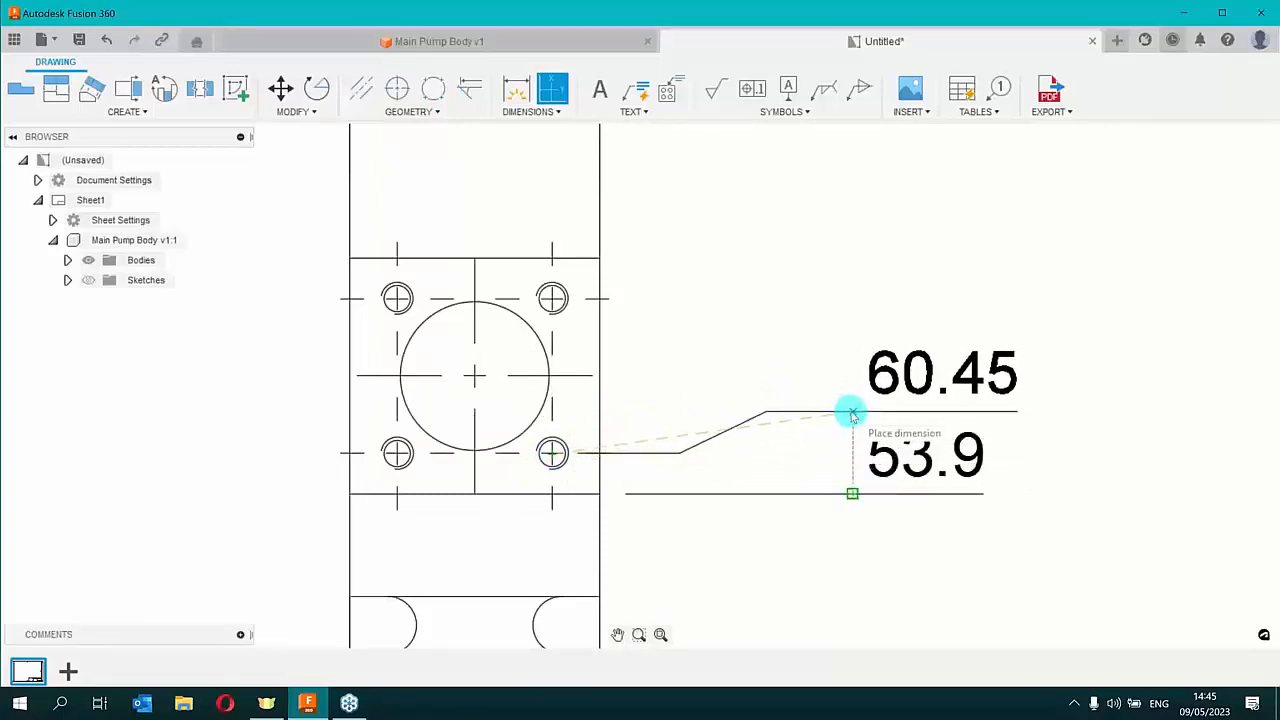
pyautogui.click(852, 414)
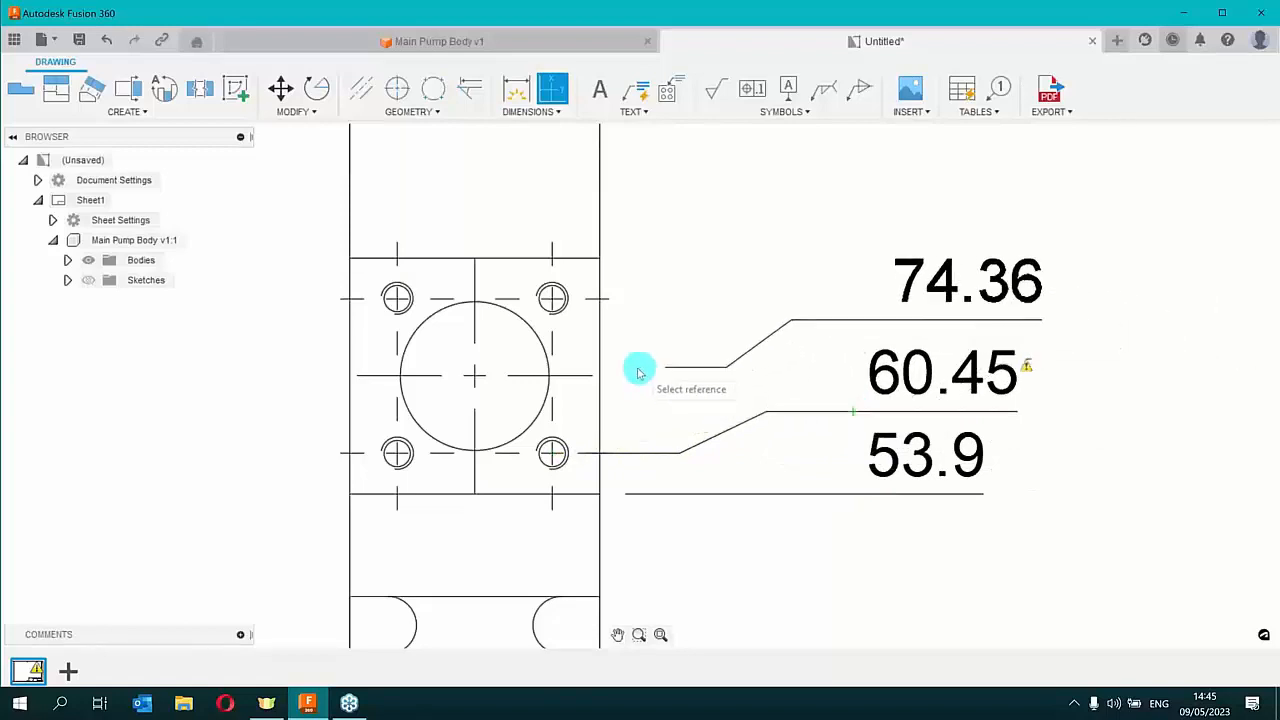
pyautogui.click(474, 377)
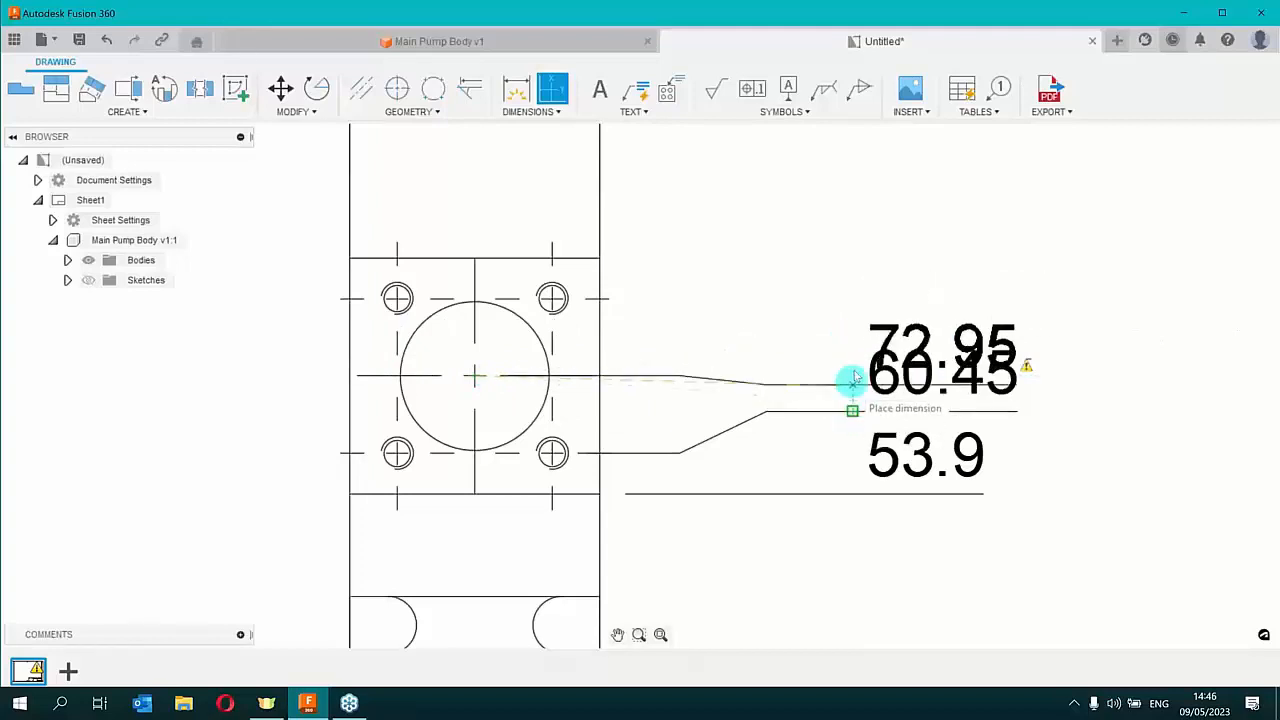
pyautogui.click(858, 335)
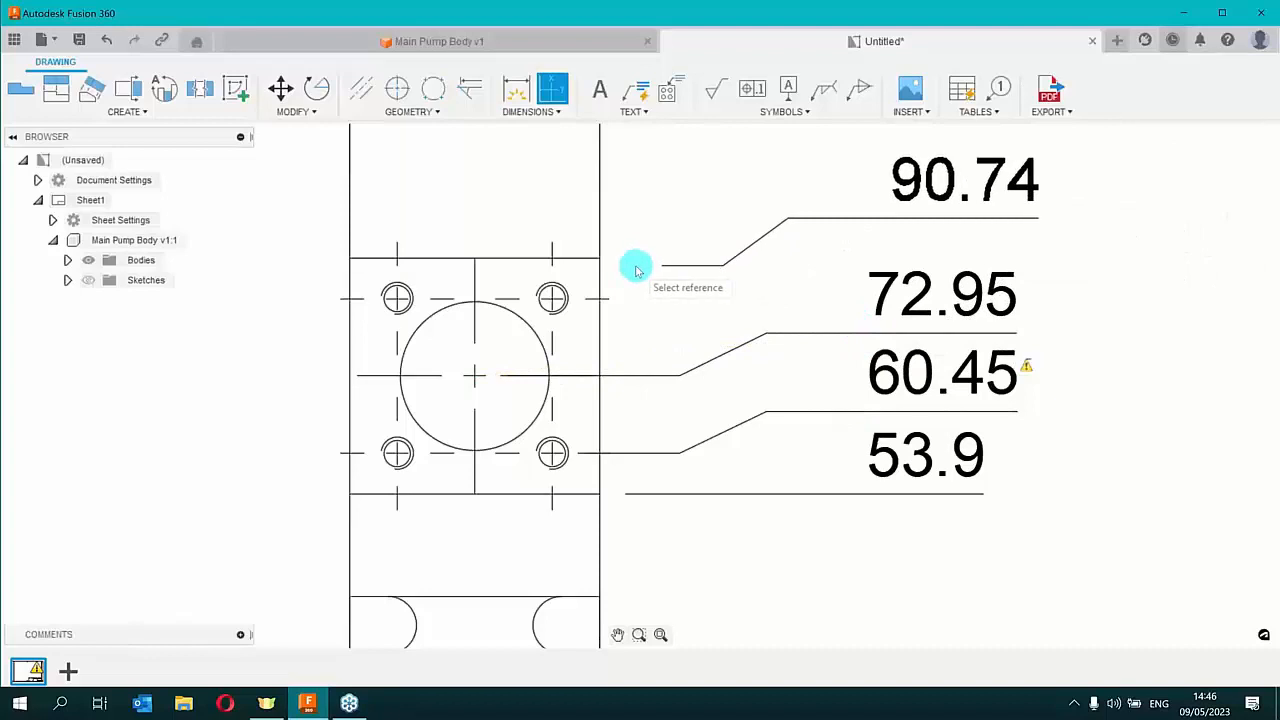
pyautogui.click(552, 298)
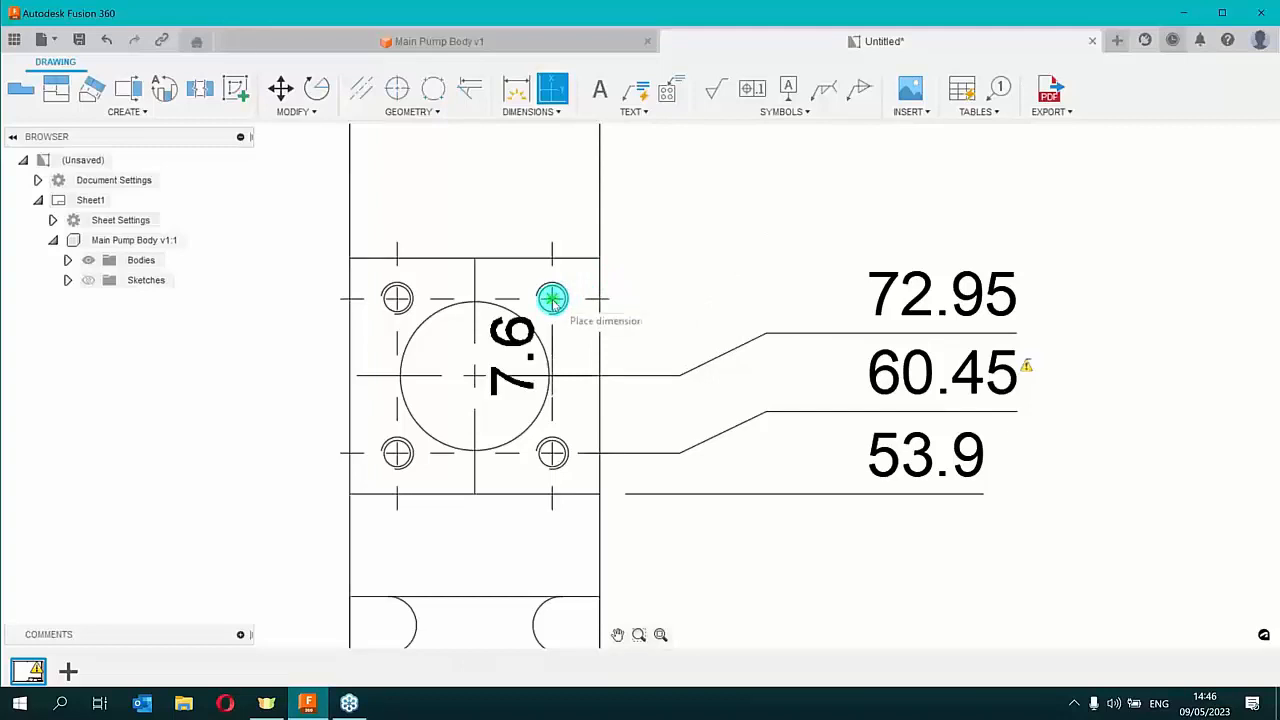
pyautogui.click(852, 256)
# Add ordinate dimensions to the flange block's upper edge and the side view's top-right corner, aligned with the others, and finish the ordinate set
pyautogui.scroll(-3, 810, 332)
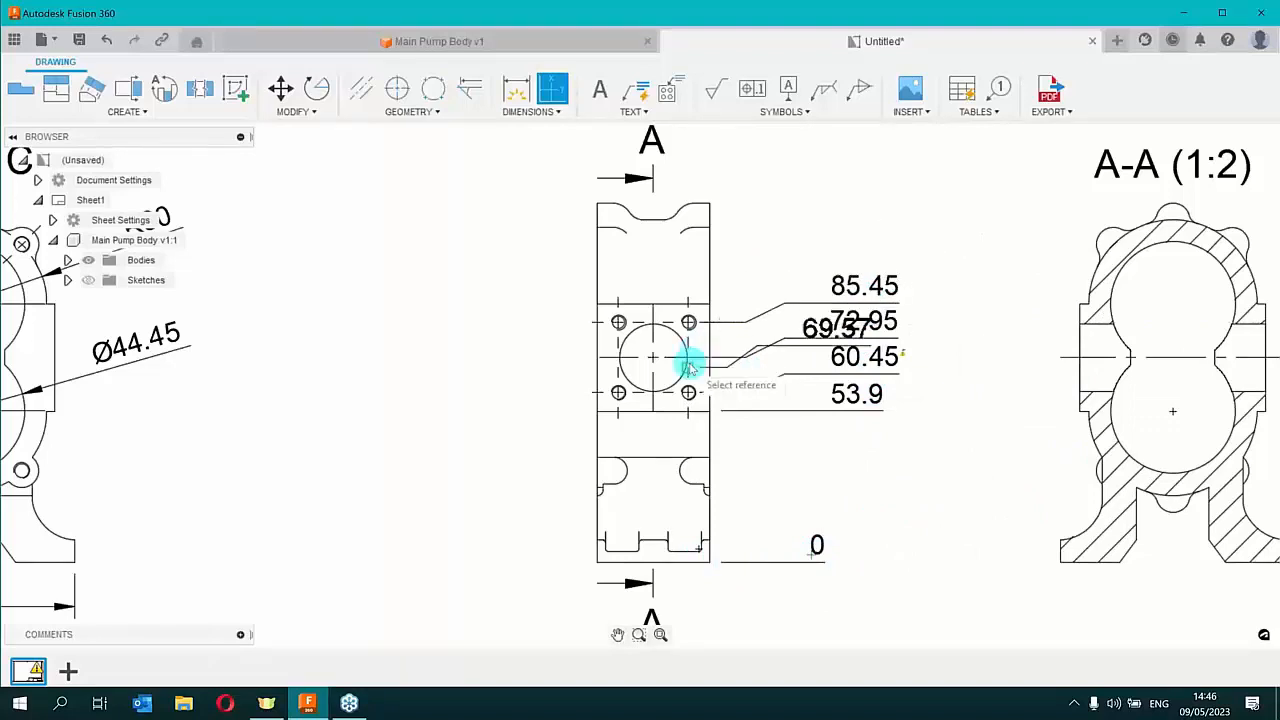
pyautogui.click(708, 307)
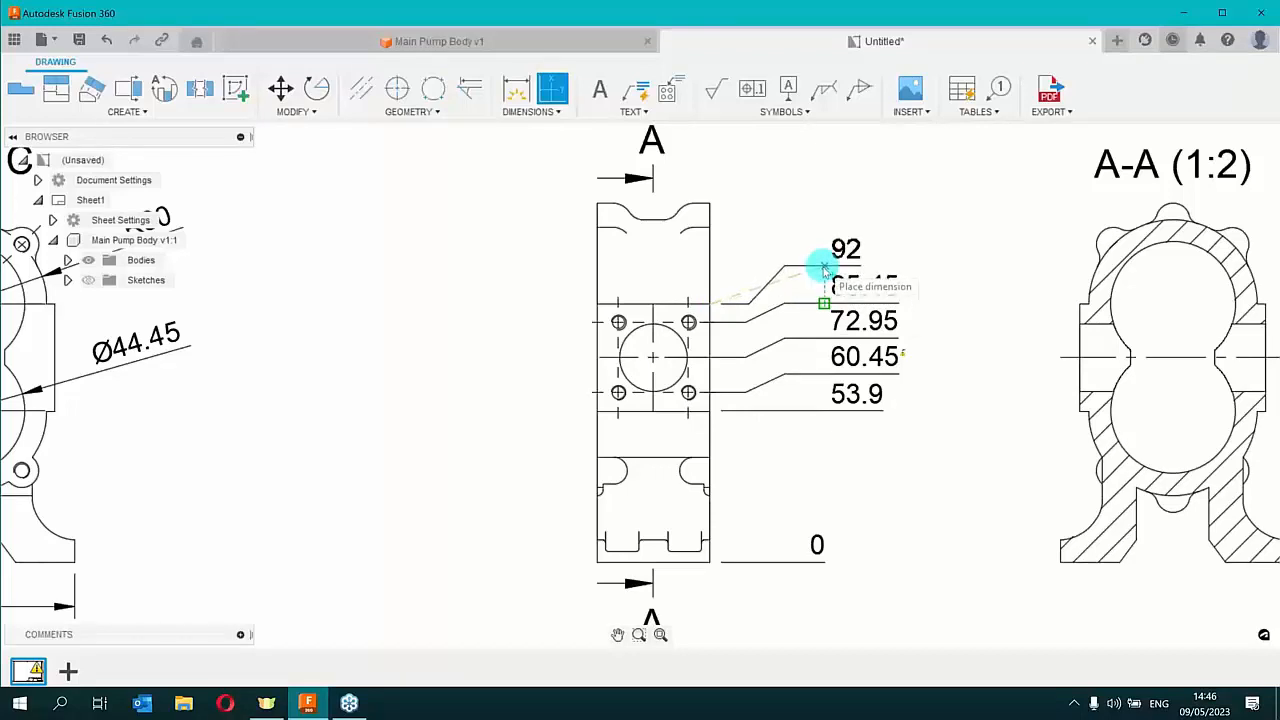
pyautogui.click(826, 270)
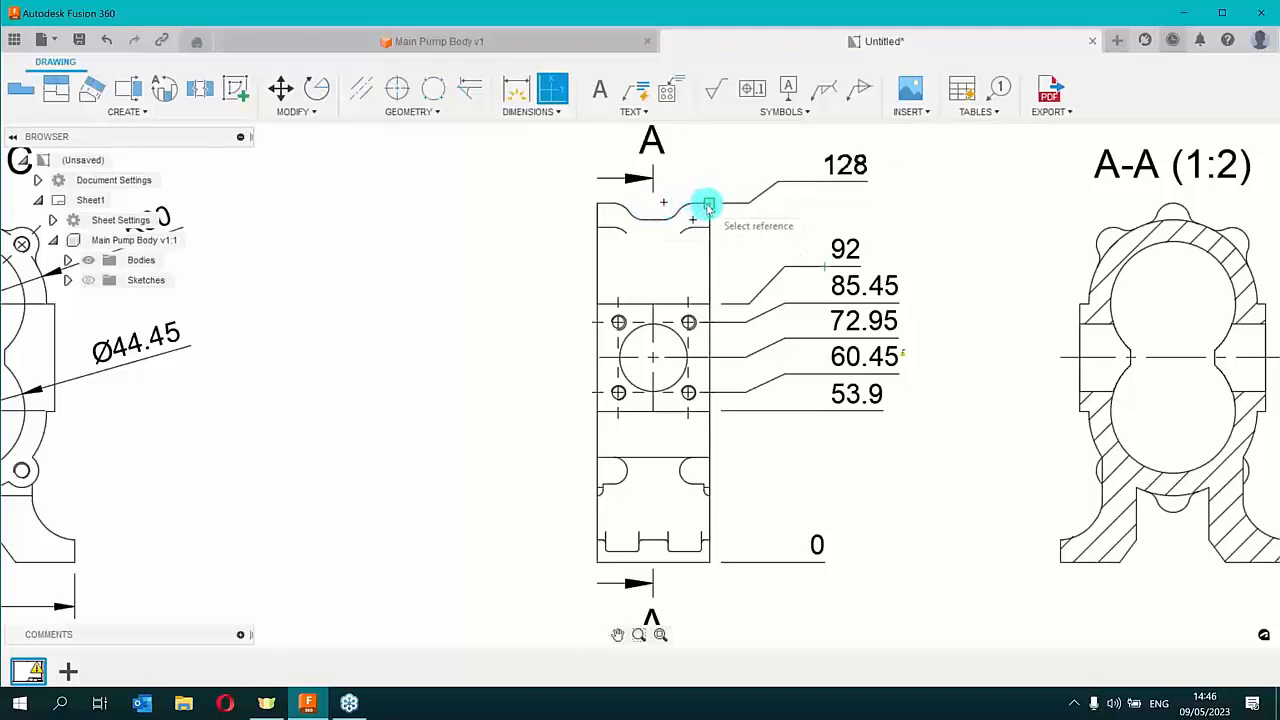
pyautogui.click(707, 206)
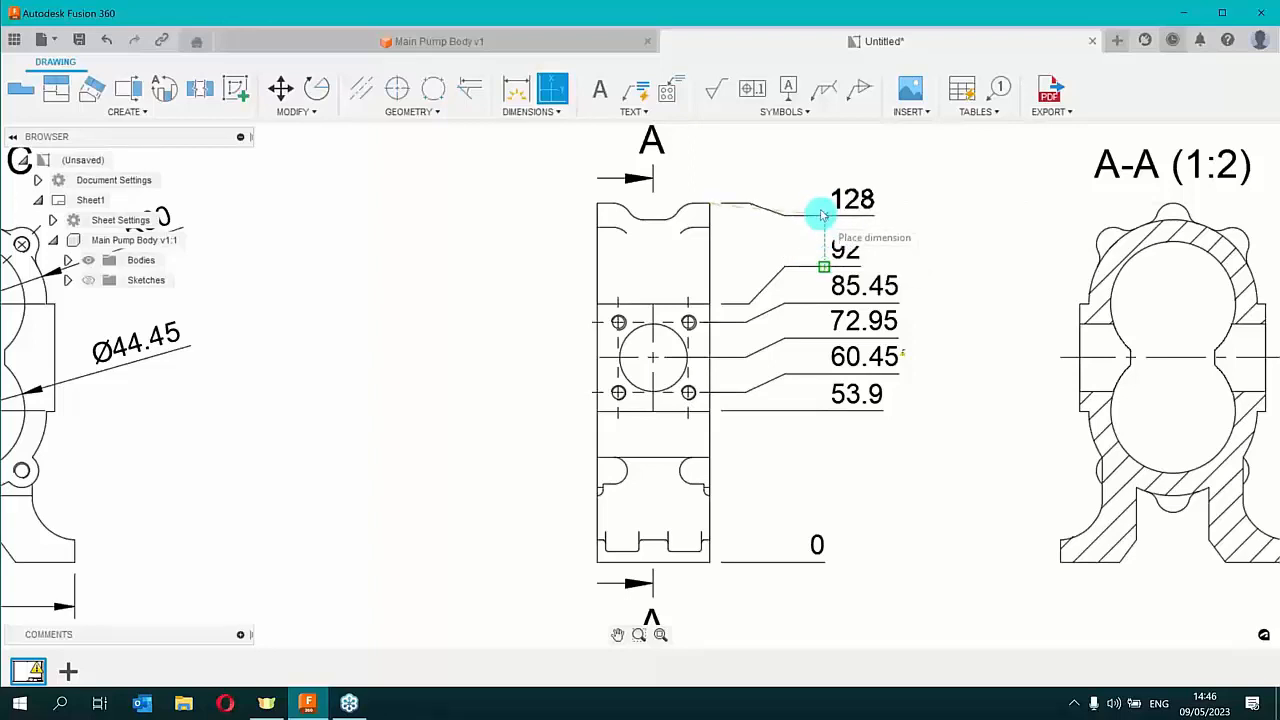
pyautogui.click(822, 206)
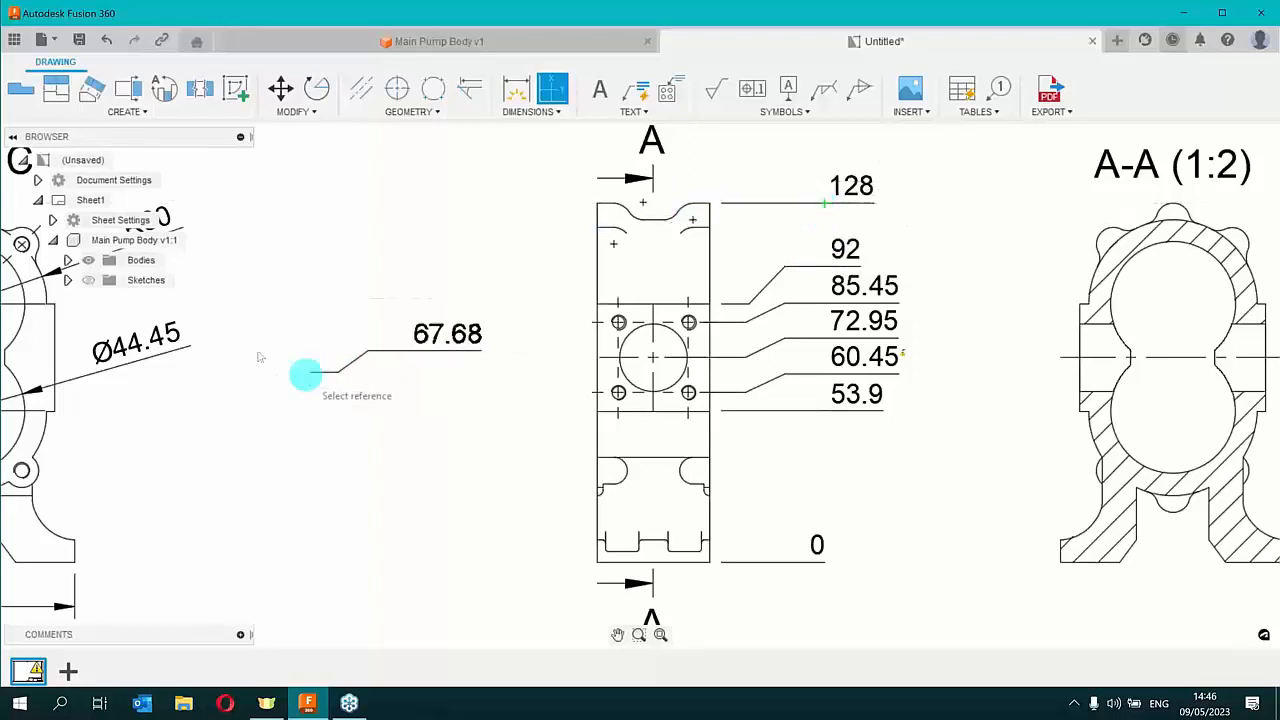
pyautogui.rightClick(332, 350)
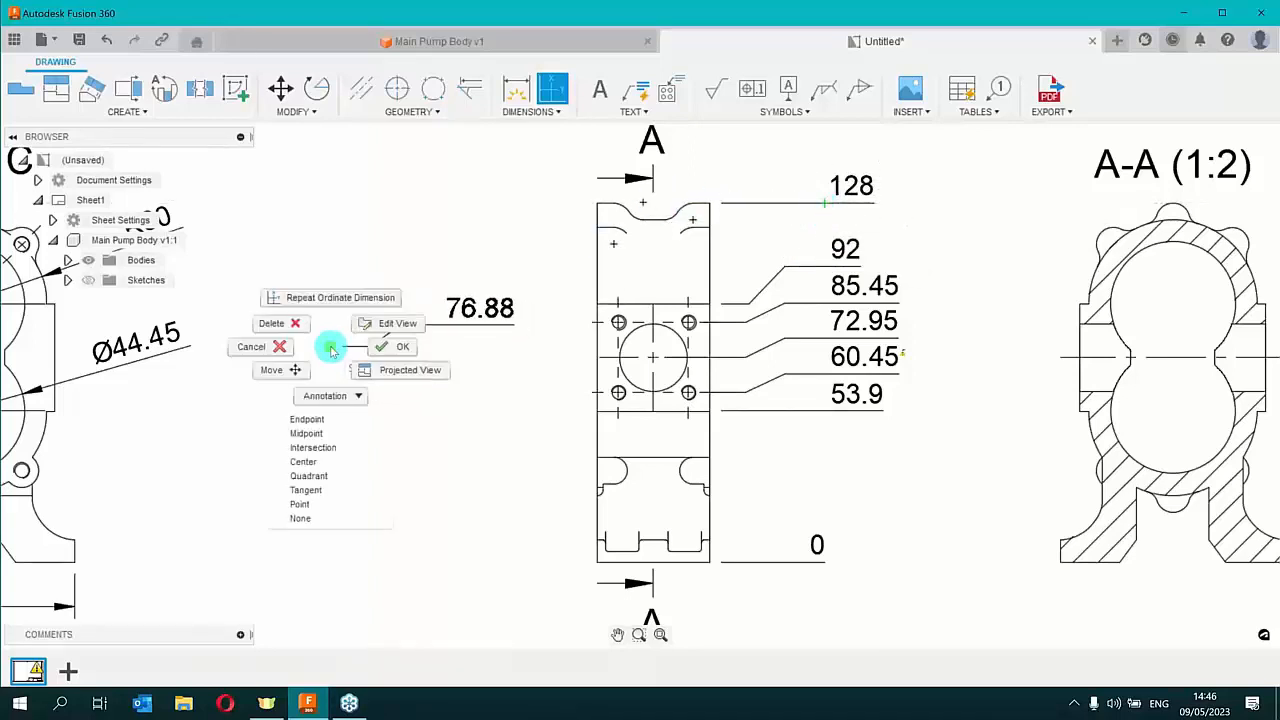
pyautogui.click(404, 347)
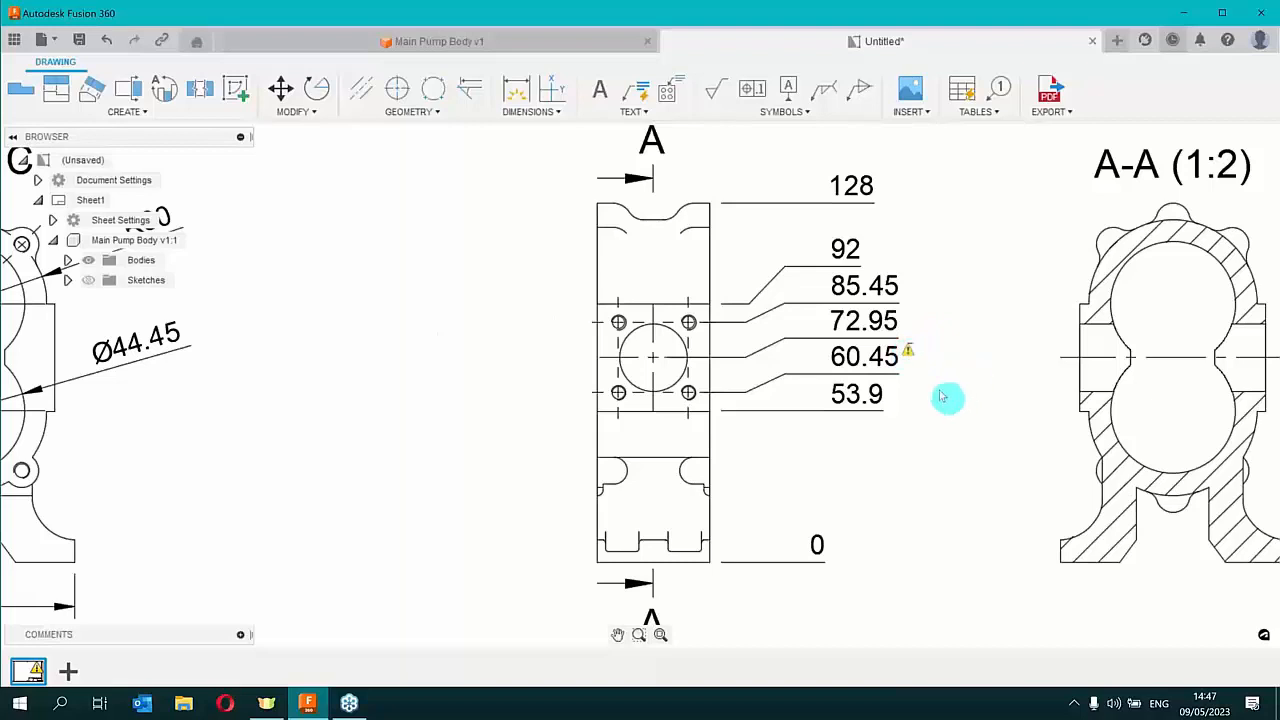
pyautogui.click(909, 353)
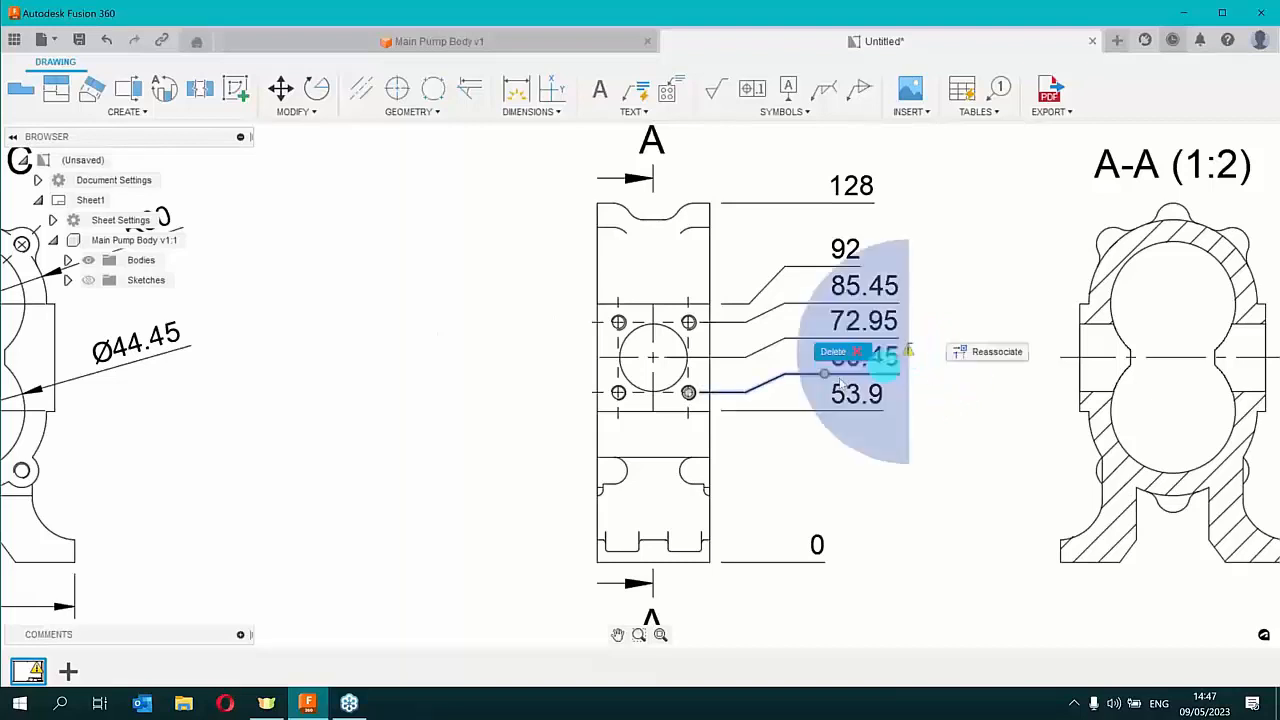
pyautogui.click(988, 358)
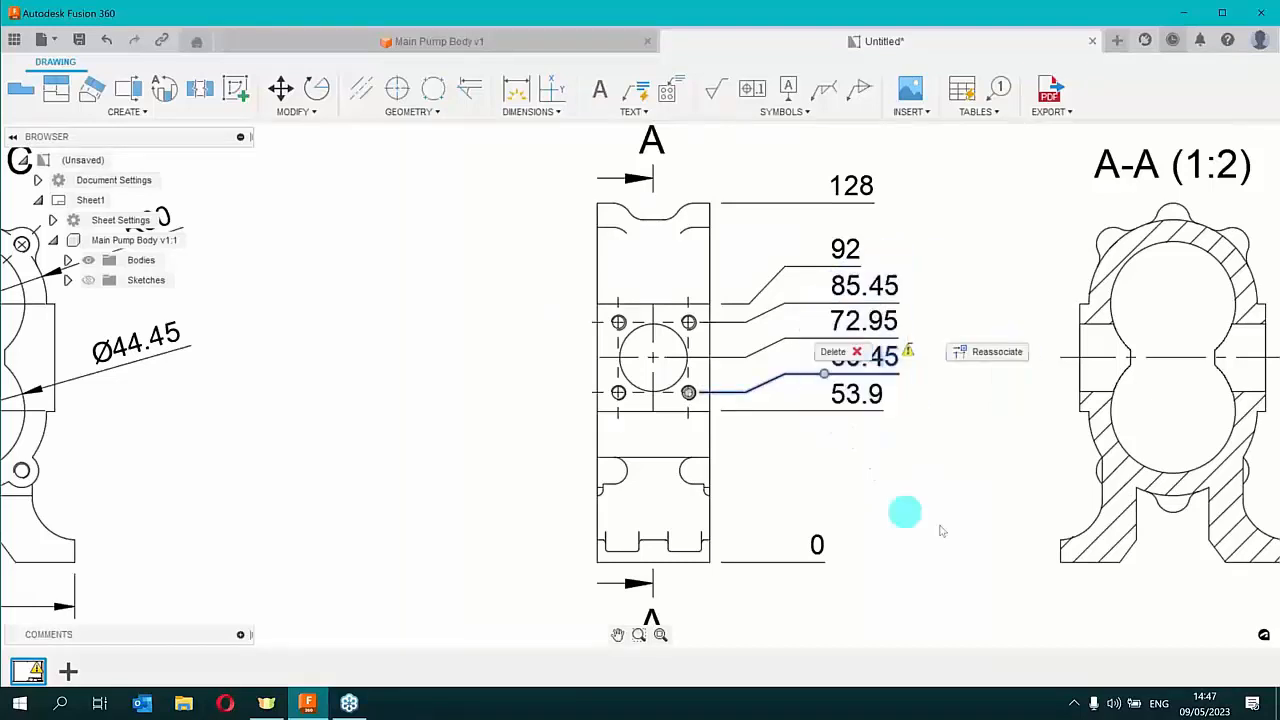
pyautogui.click(971, 540)
# Reassociate the flagged 60.45 ordinate dimension with the center of the side view's lower-right hole
pyautogui.click(903, 368)
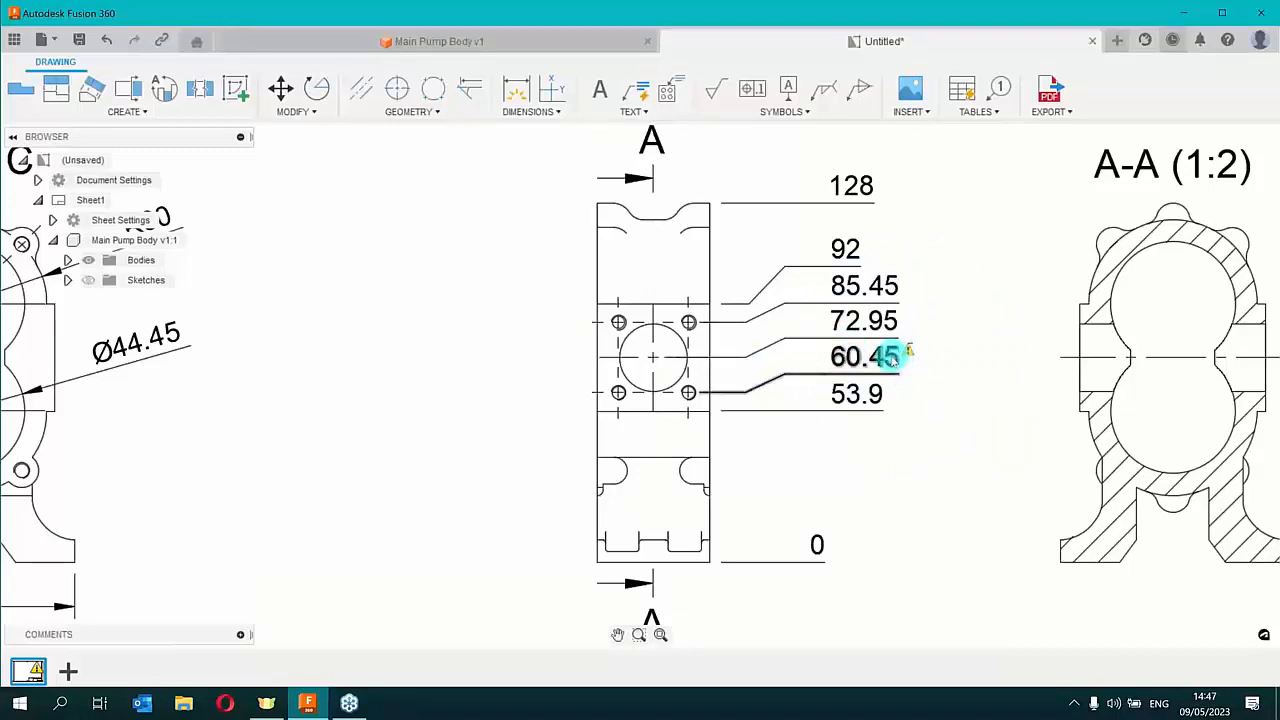
pyautogui.click(906, 349)
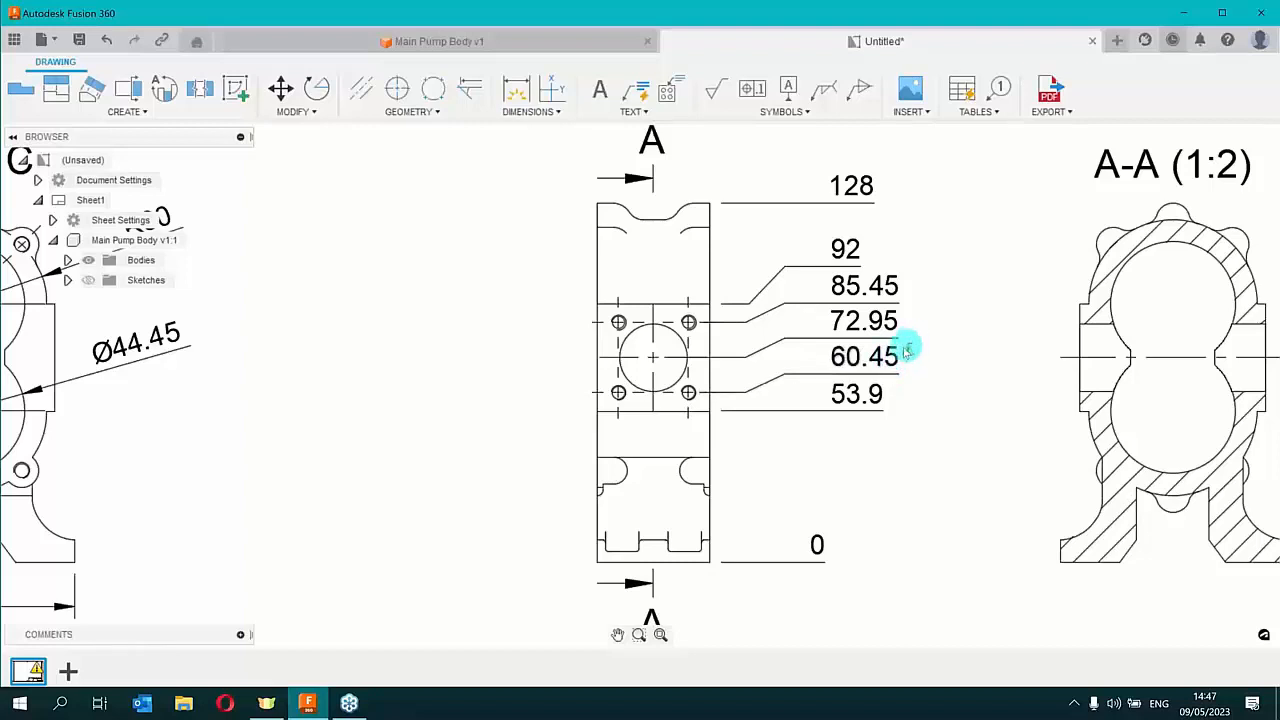
pyautogui.click(906, 354)
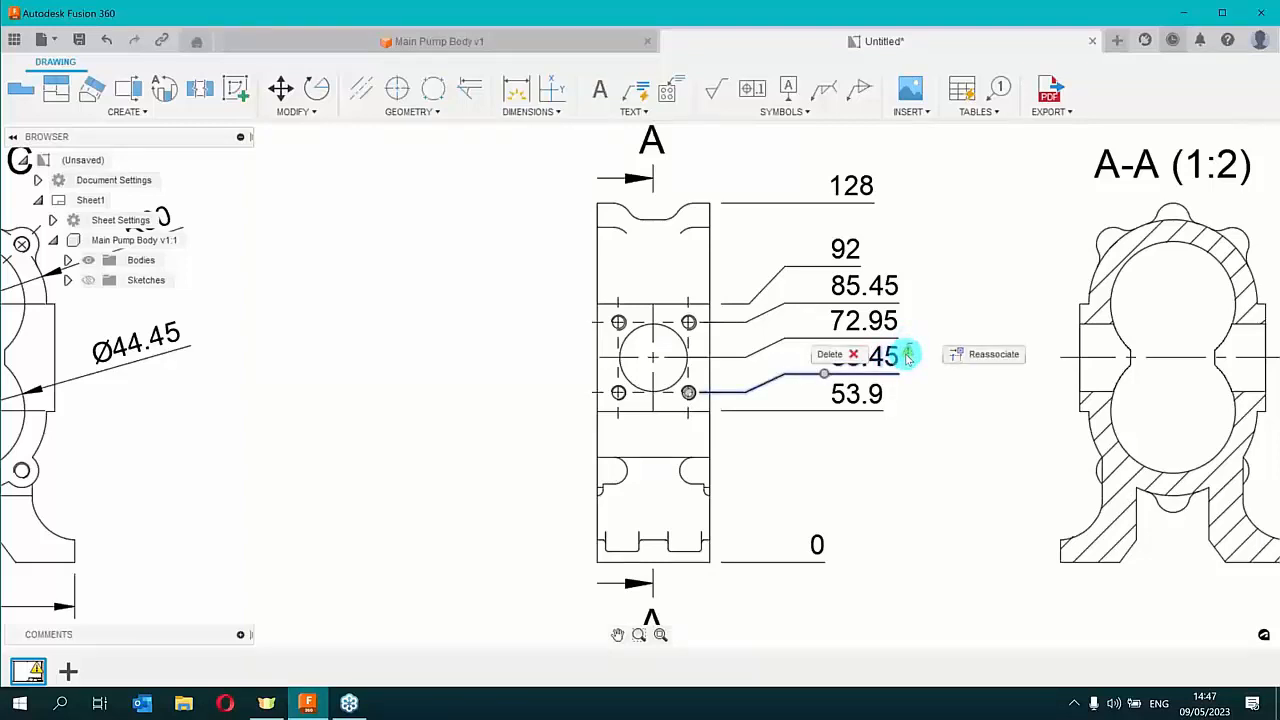
pyautogui.click(973, 355)
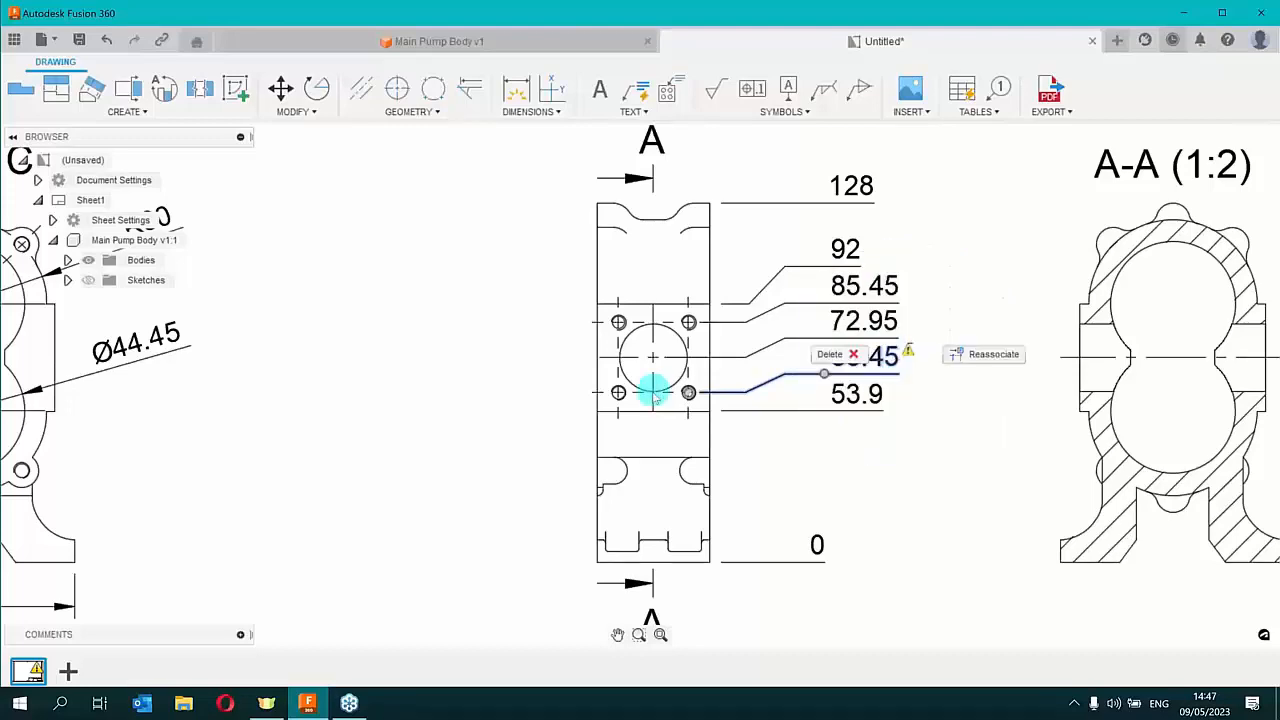
pyautogui.scroll(8, 686, 391)
pyautogui.scroll(-7, 686, 398)
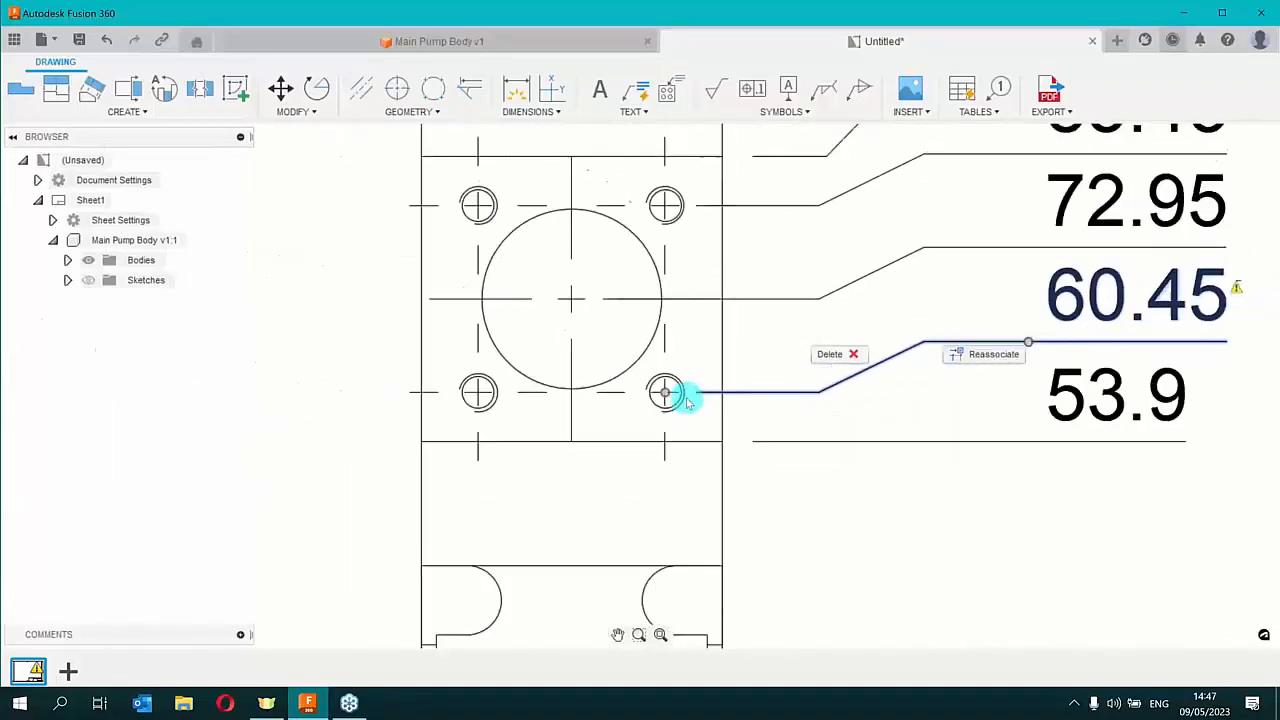
pyautogui.click(972, 354)
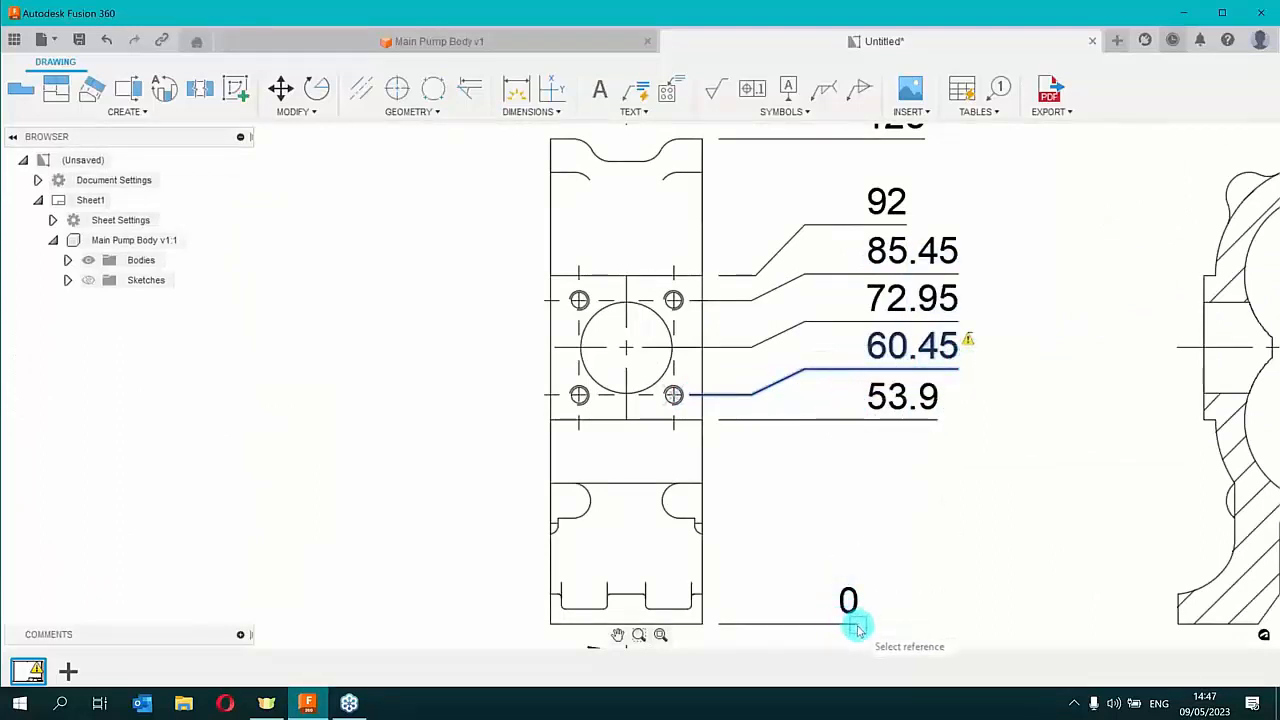
pyautogui.scroll(5, 672, 395)
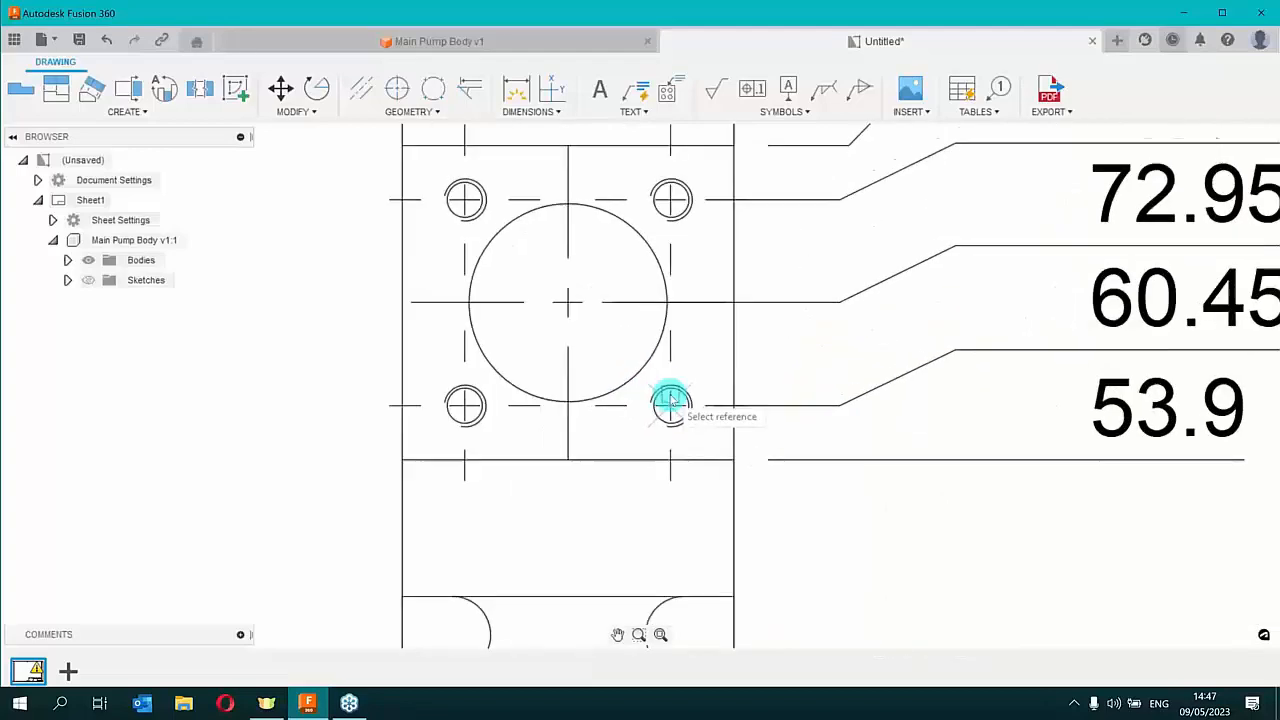
pyautogui.click(662, 437)
pyautogui.scroll(-2, 718, 450)
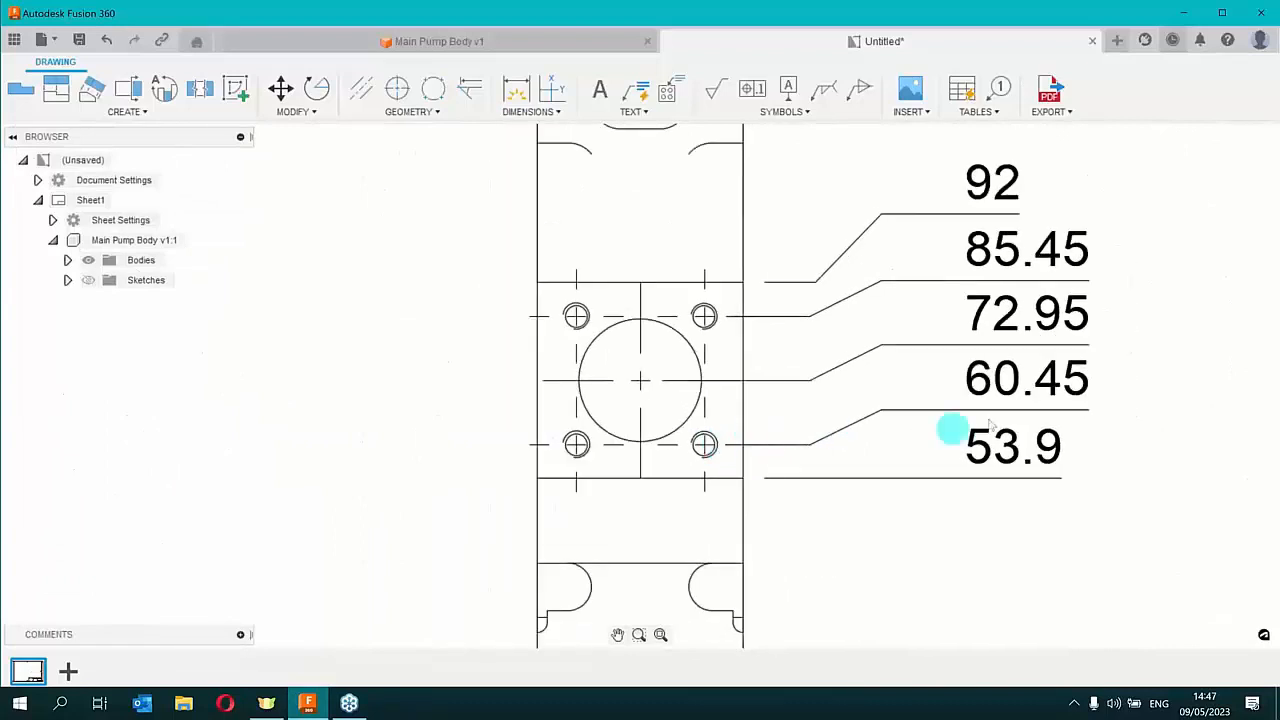
pyautogui.scroll(-1, 1050, 413)
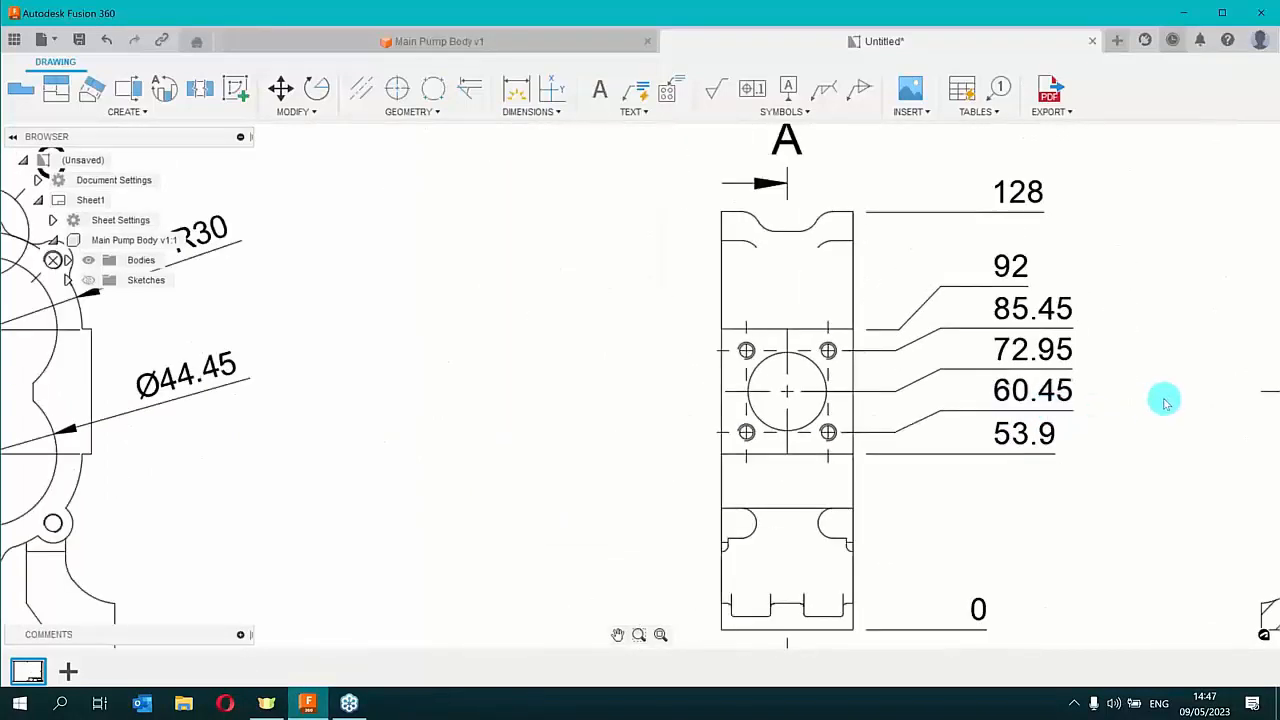
pyautogui.scroll(-2, 1117, 403)
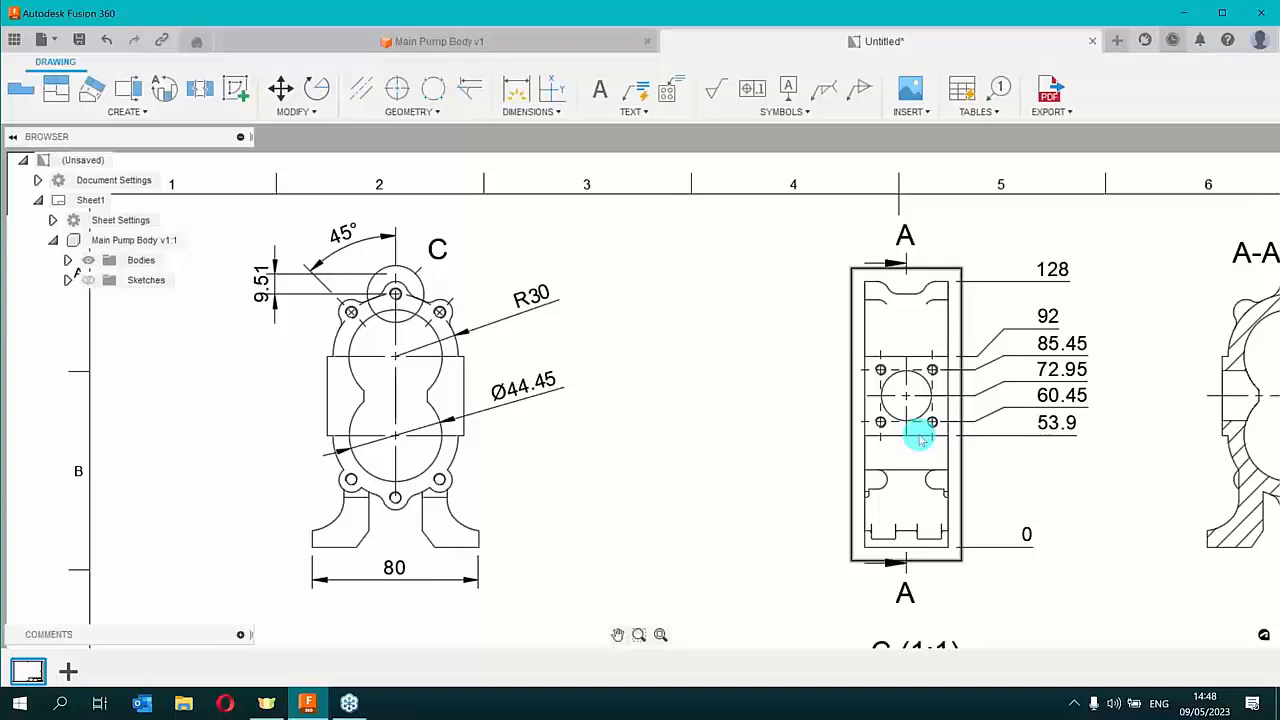
# Place a wide text box just above the title block and enter the heading "General Note:" on its first line
pyautogui.click(667, 118)
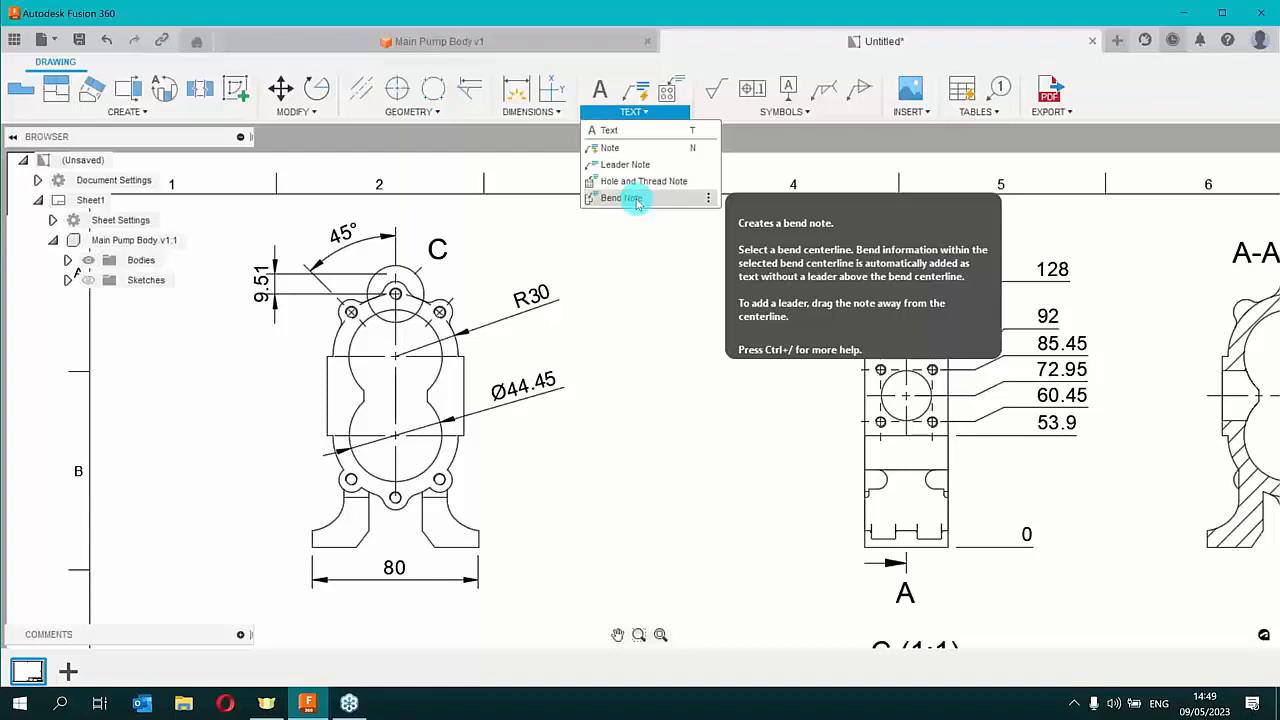
pyautogui.scroll(-2, 635, 378)
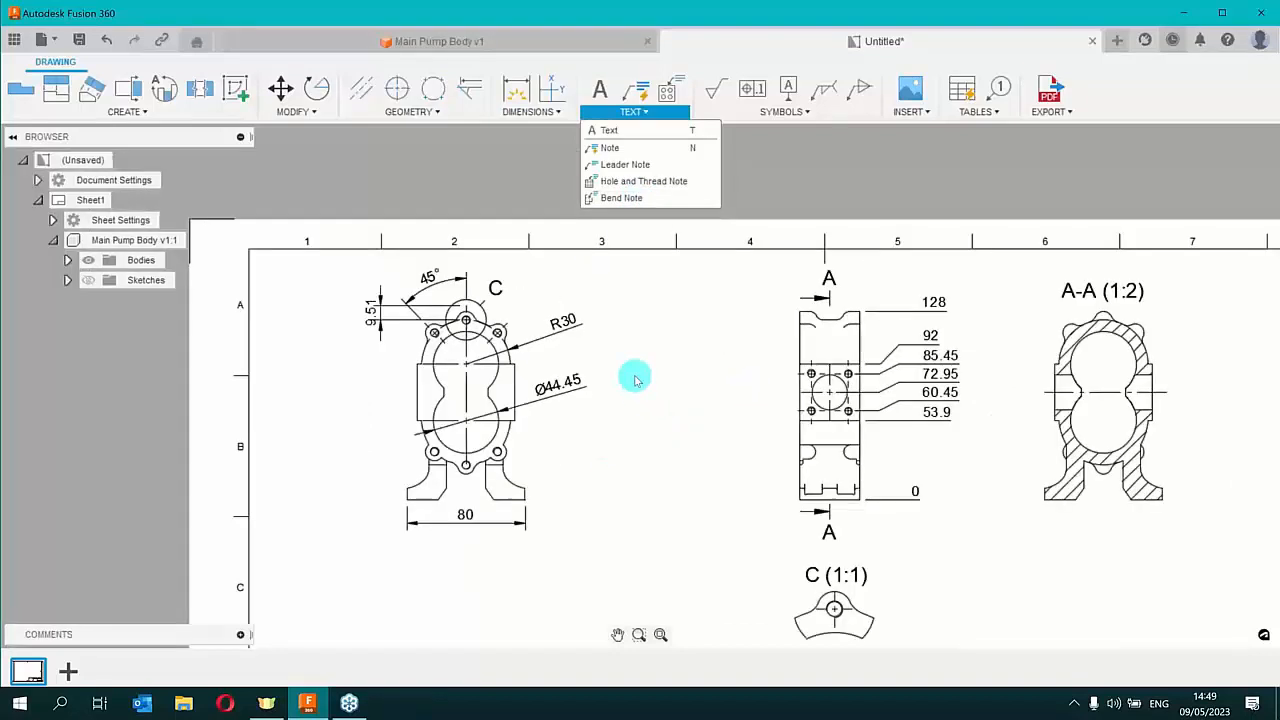
pyautogui.scroll(-2, 635, 378)
pyautogui.scroll(-2, 666, 417)
pyautogui.moveTo(666, 417); pyautogui.dragTo(497, 345, button='middle')
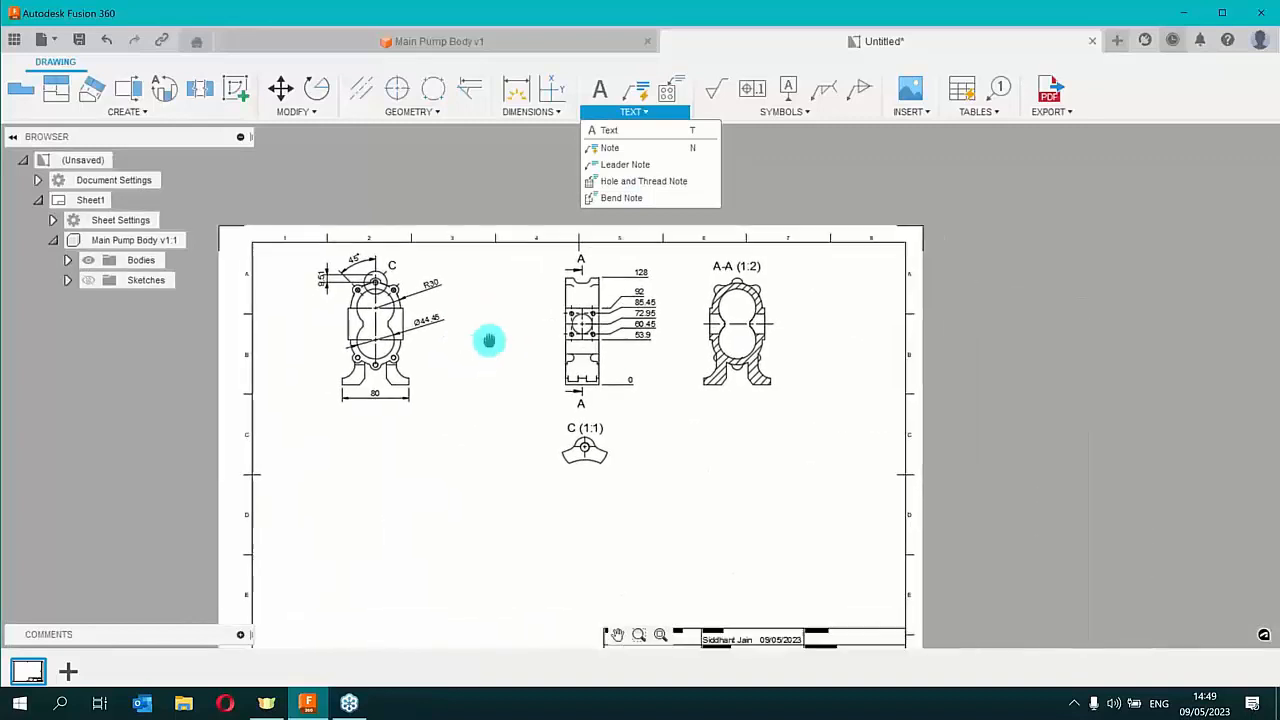
pyautogui.click(646, 141)
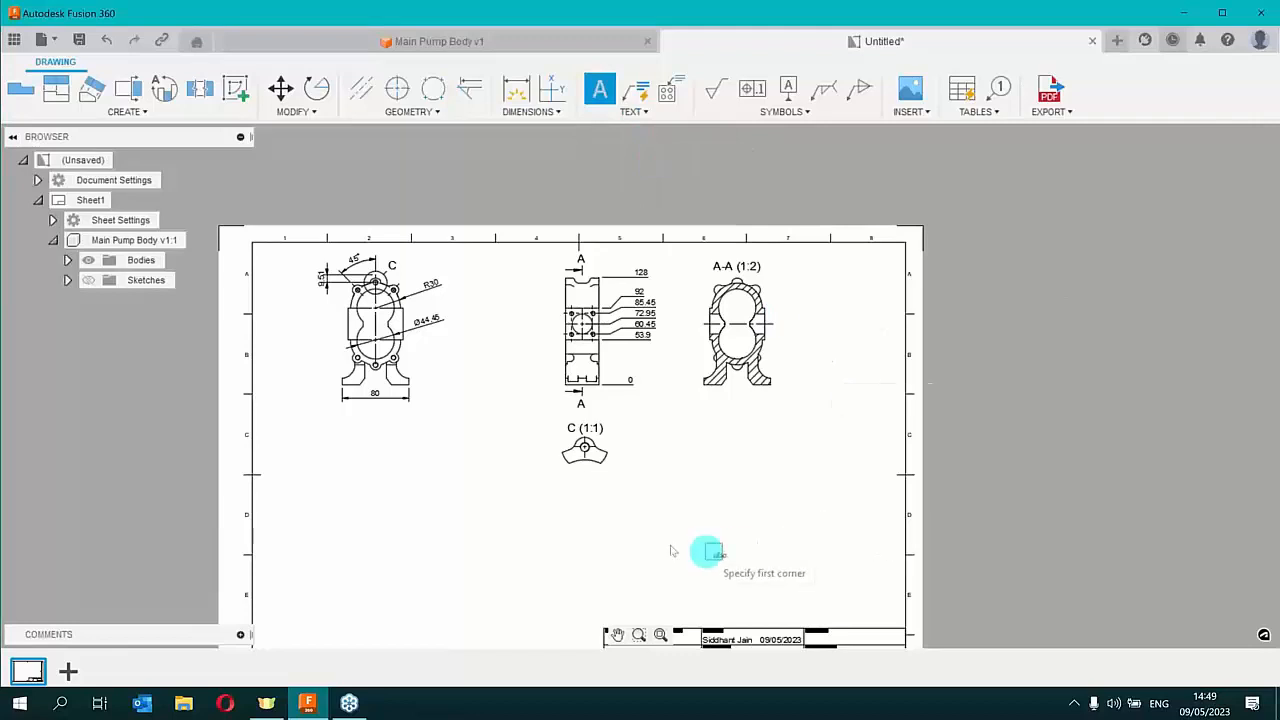
pyautogui.click(599, 556)
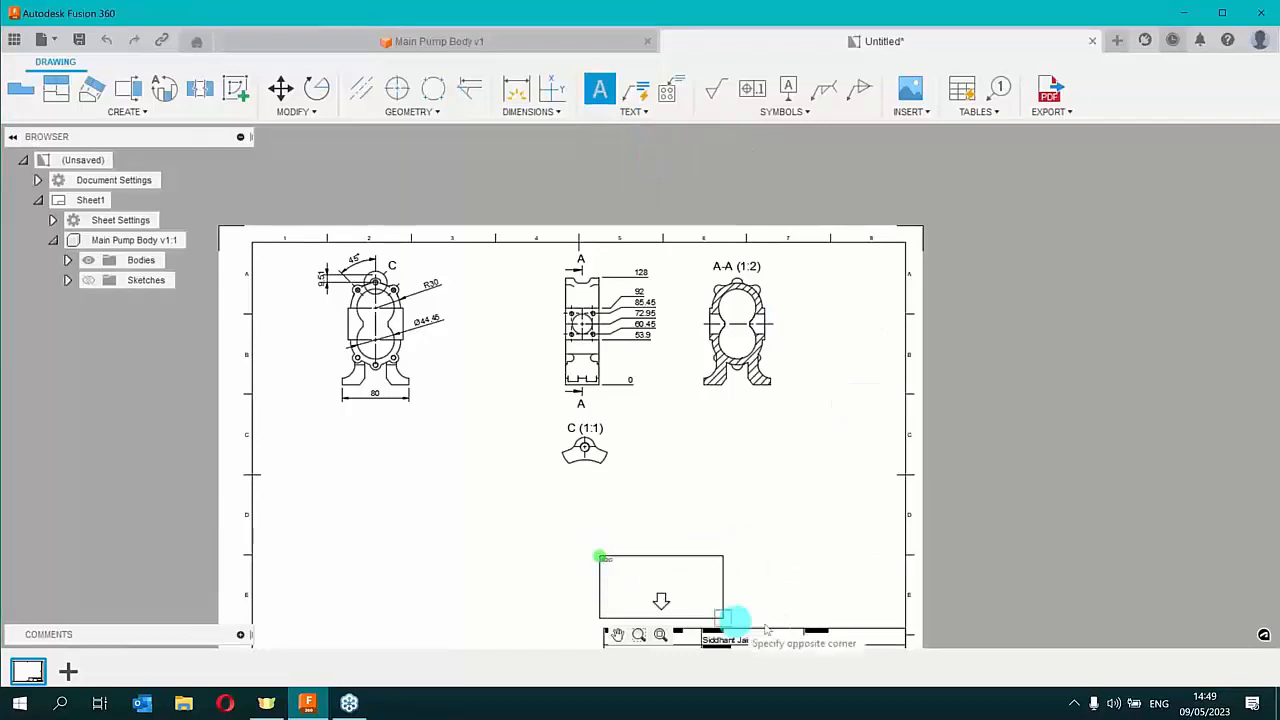
pyautogui.click(900, 620)
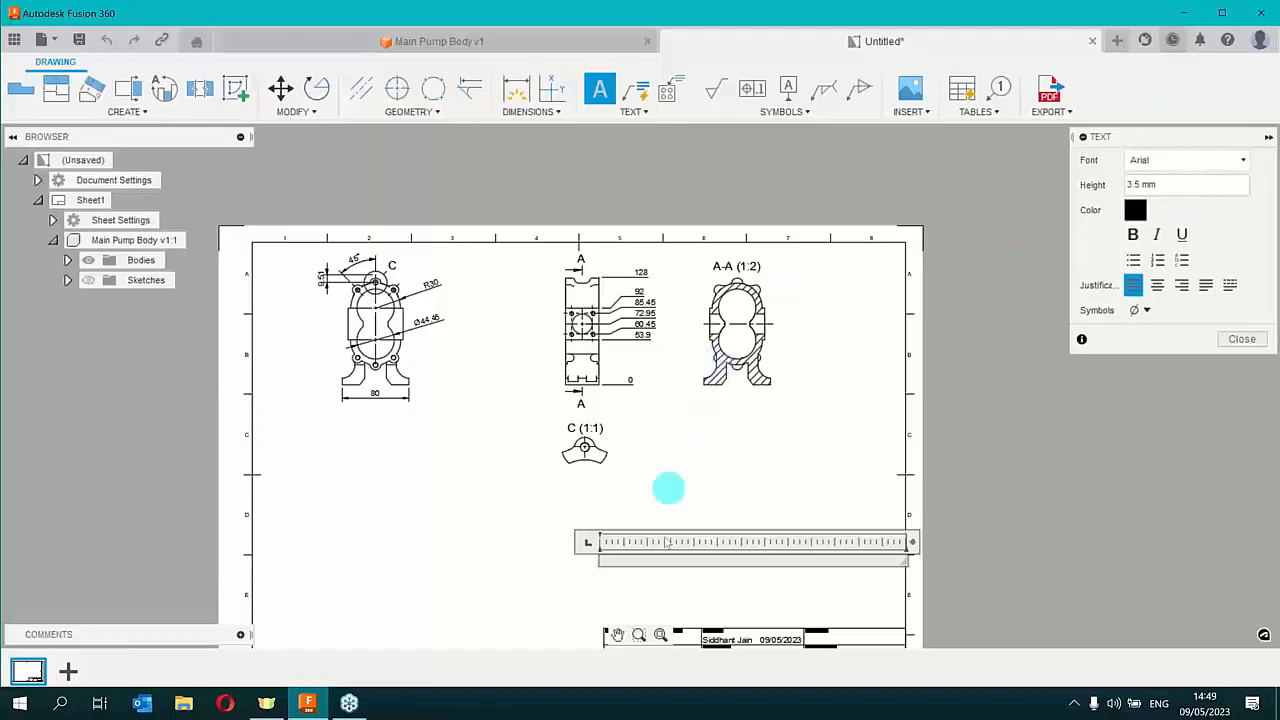
pyautogui.write('General')
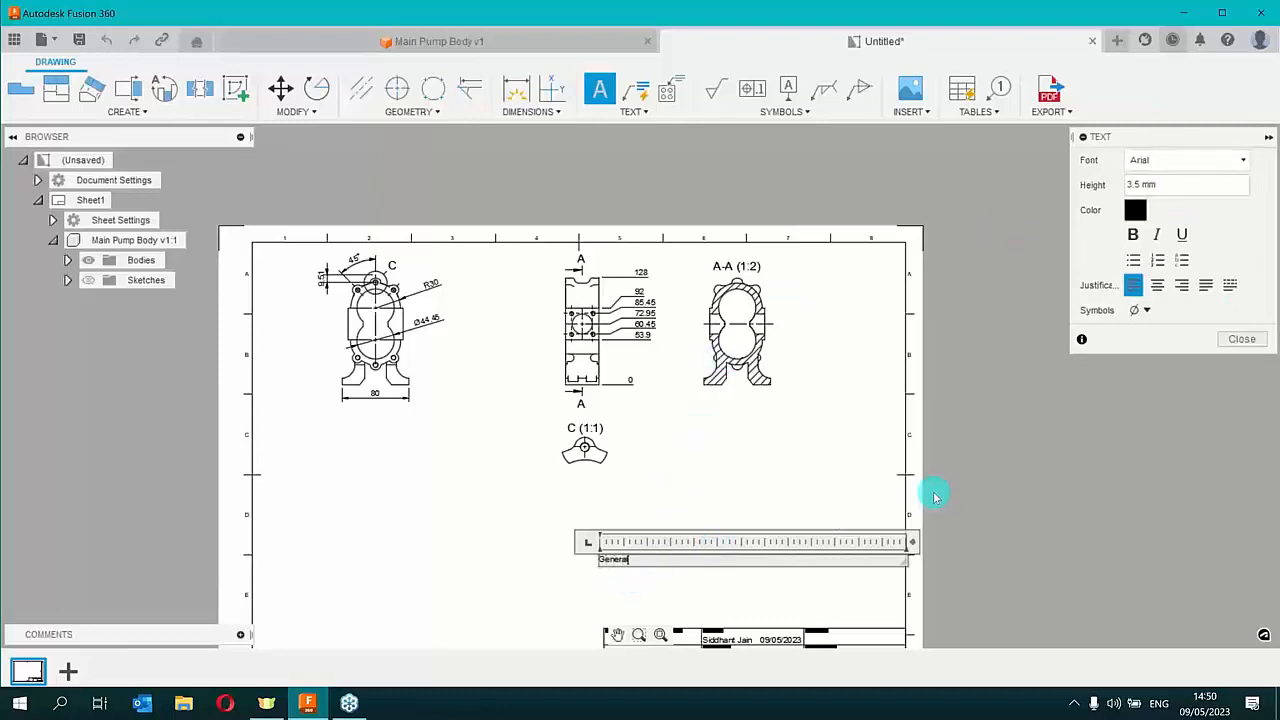
pyautogui.write(' Note:')
pyautogui.press('Return')
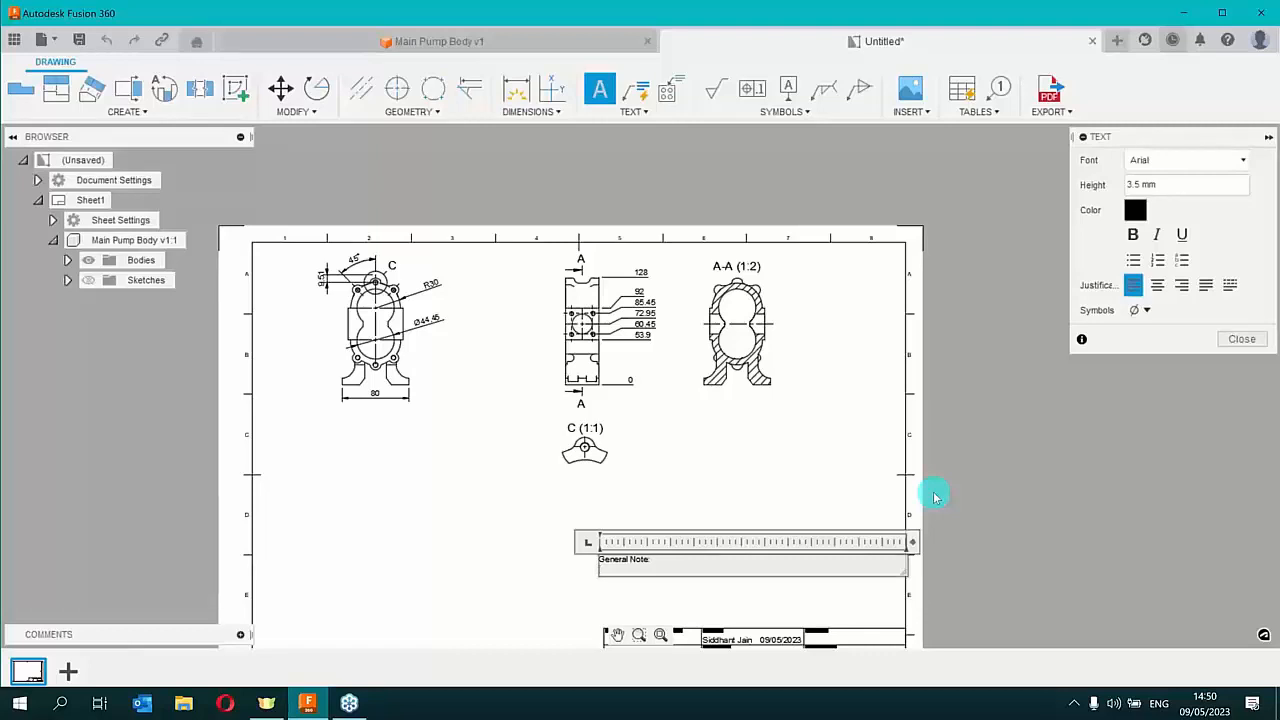
# Write the first general note in capitals as "1. REMOVE ALL BURRS AND SHARP EDGES." and start a new line
pyautogui.write('1. Remove all B')
pyautogui.press('BackSpace')
pyautogui.press('BackSpace')
pyautogui.press('BackSpace')
pyautogui.press('BackSpace')
pyautogui.press('BackSpace')
pyautogui.press('BackSpace')
pyautogui.press('BackSpace')
pyautogui.press('BackSpace')
pyautogui.press('BackSpace')
pyautogui.press('BackSpace')
pyautogui.press('BackSpace')
pyautogui.write('emove all')
pyautogui.press('BackSpace')
pyautogui.press('BackSpace')
pyautogui.press('BackSpace')
pyautogui.press('BackSpace')
pyautogui.press('BackSpace')
pyautogui.press('BackSpace')
pyautogui.press('BackSpace')
pyautogui.press('BackSpace')
pyautogui.press('BackSpace')
pyautogui.press('capslock')
pyautogui.write('E')
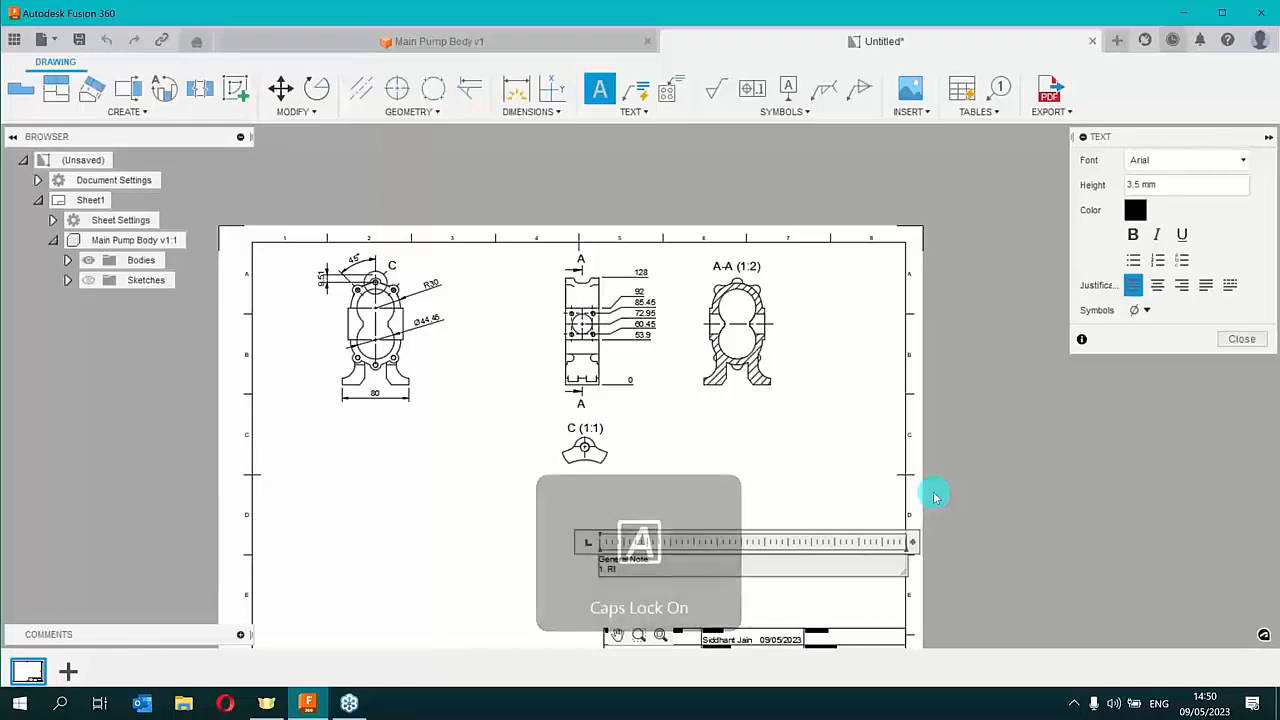
pyautogui.write('MOVE ALL ')
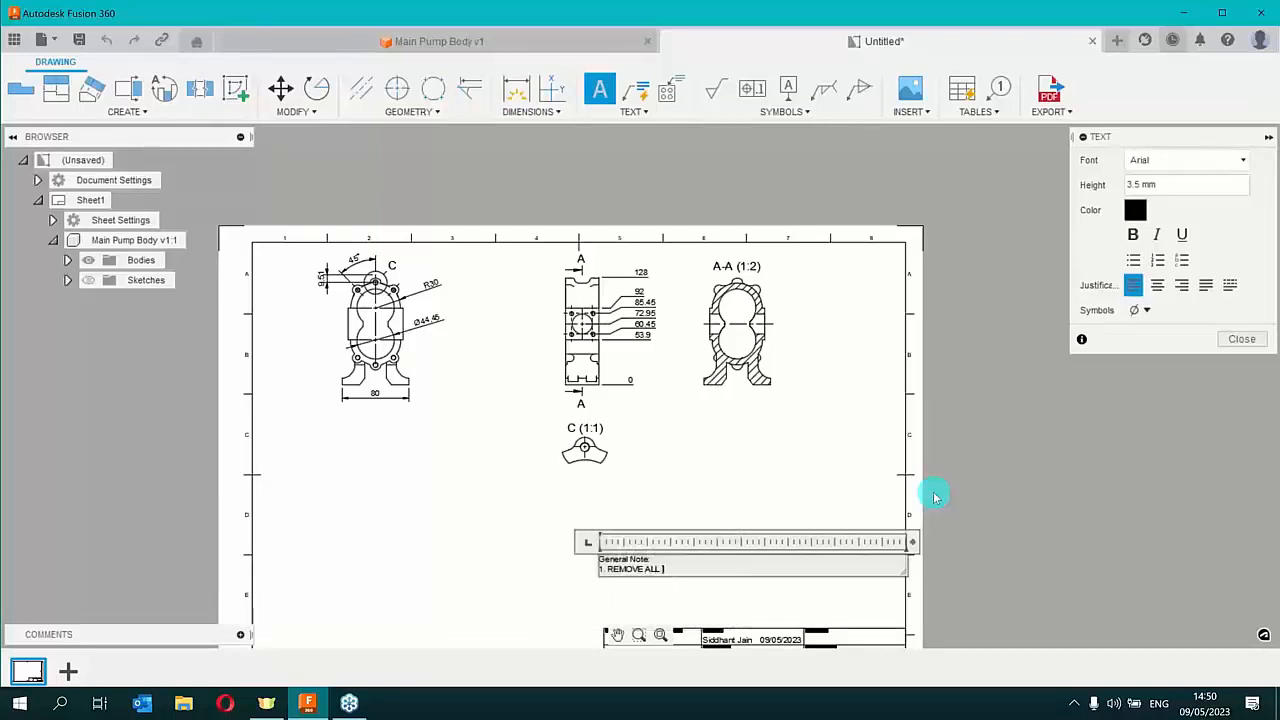
pyautogui.write('EURRS AND SHARP EDGES.')
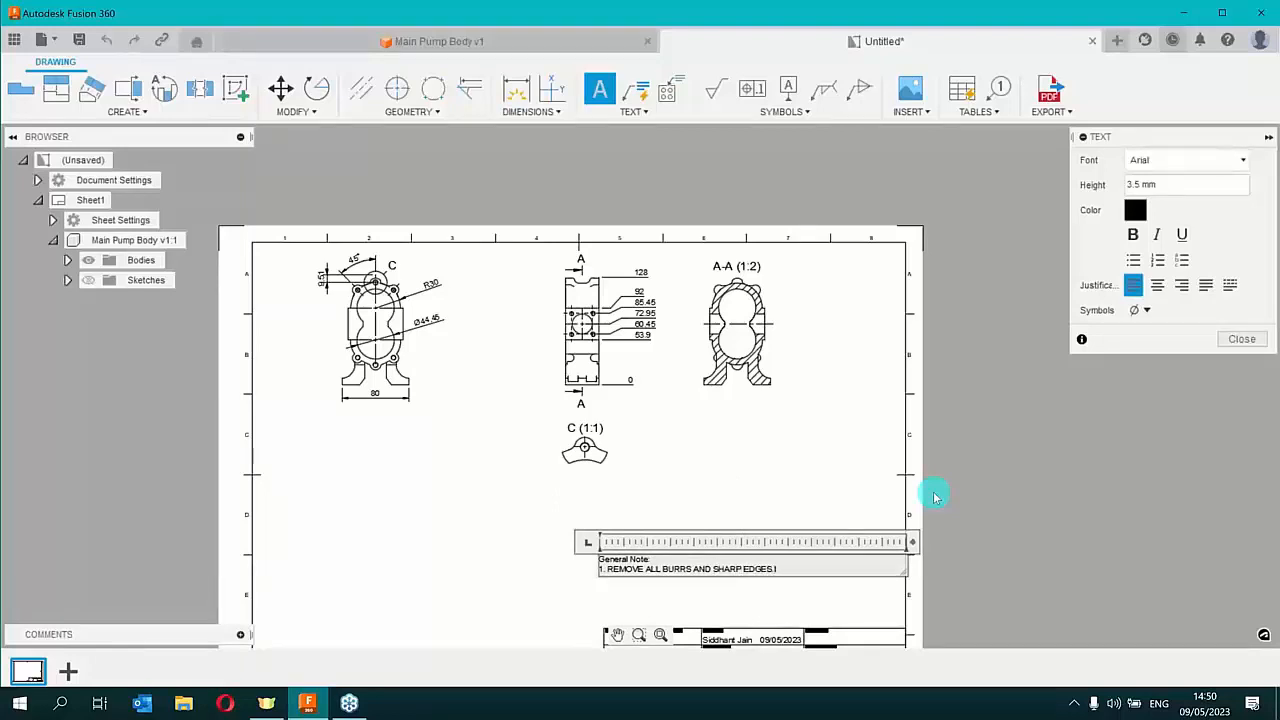
pyautogui.press('Return')
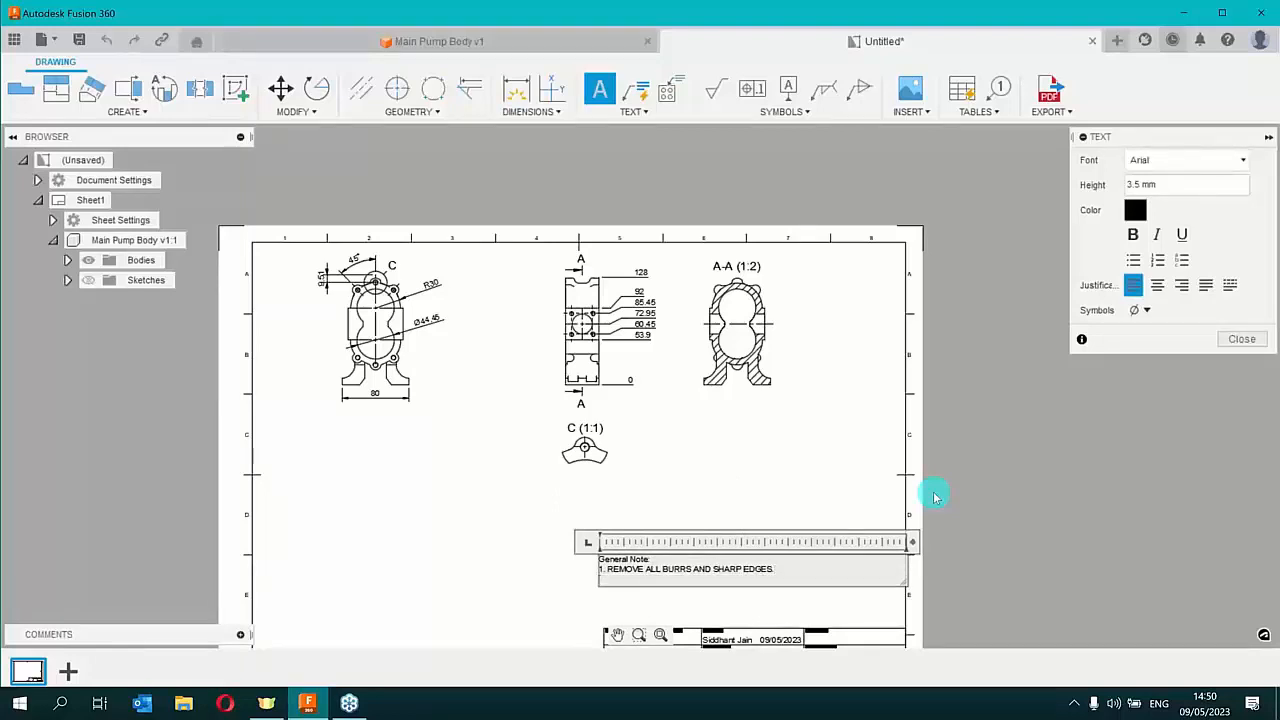
# Write the second general note as "2. aLL FILLTETS AND ROUNDS ARE R6 UNLESS SPECIFIED OTHERWISE."
pyautogui.write('2. aLL FILLTETS AND ROUNDS ARE')
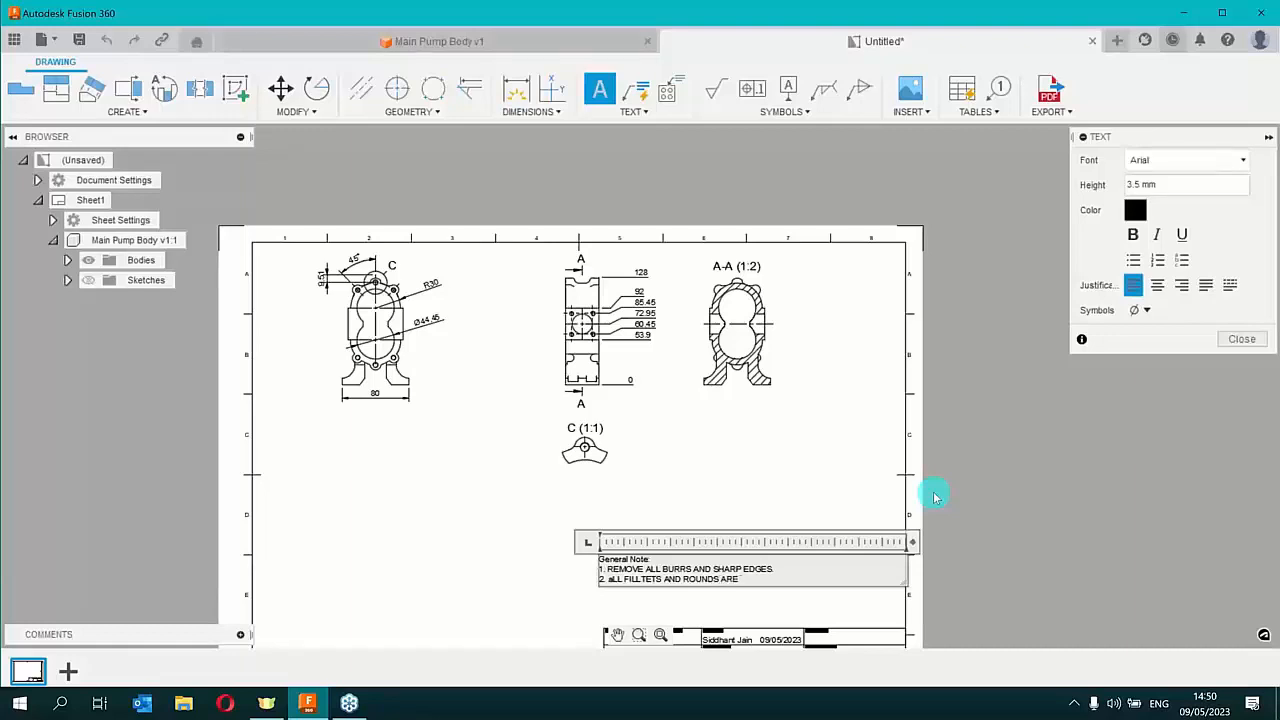
pyautogui.write('R6 UNLESS SPECIFIED OT')
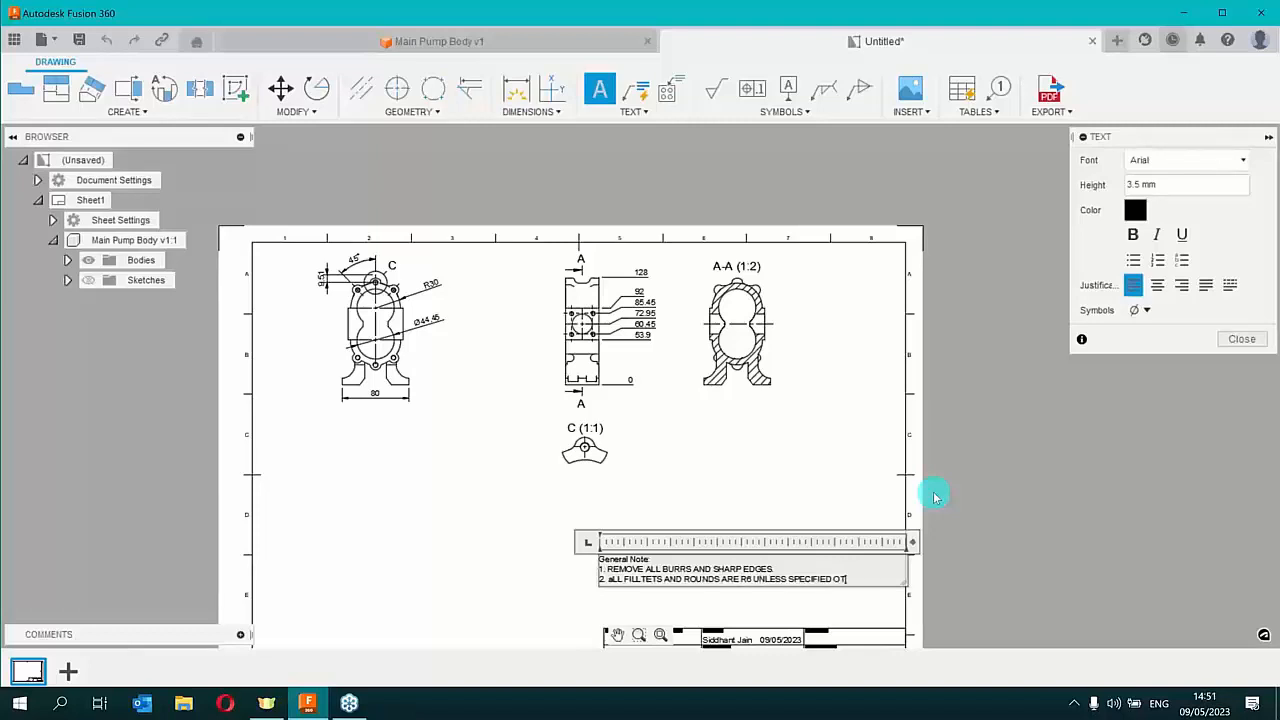
pyautogui.write('HERWISE')
pyautogui.press('Left')
pyautogui.press('Left')
pyautogui.press('Left')
pyautogui.press('Left')
pyautogui.press('Left')
pyautogui.press('Left')
pyautogui.press('Left')
pyautogui.press('Left')
pyautogui.press('Left')
pyautogui.press('Left')
pyautogui.press('Left')
pyautogui.press('Left')
pyautogui.press('Left')
pyautogui.press('Right')
pyautogui.press('Right')
pyautogui.press('Right')
pyautogui.press('End')
pyautogui.write('.')
# Correct the capitalization of the word "aLL" at the start of the second general note
pyautogui.press('Left')
pyautogui.press('Left')
pyautogui.press('Left')
pyautogui.press('Left')
pyautogui.press('Left')
pyautogui.press('Left')
pyautogui.press('Left')
pyautogui.press('Left')
pyautogui.press('Left')
pyautogui.press('Left')
pyautogui.press('Left')
pyautogui.press('Left')
pyautogui.press('Left')
pyautogui.press('Left')
pyautogui.press('Left')
pyautogui.press('BackSpace')
pyautogui.press('BackSpace')
pyautogui.write('ll')
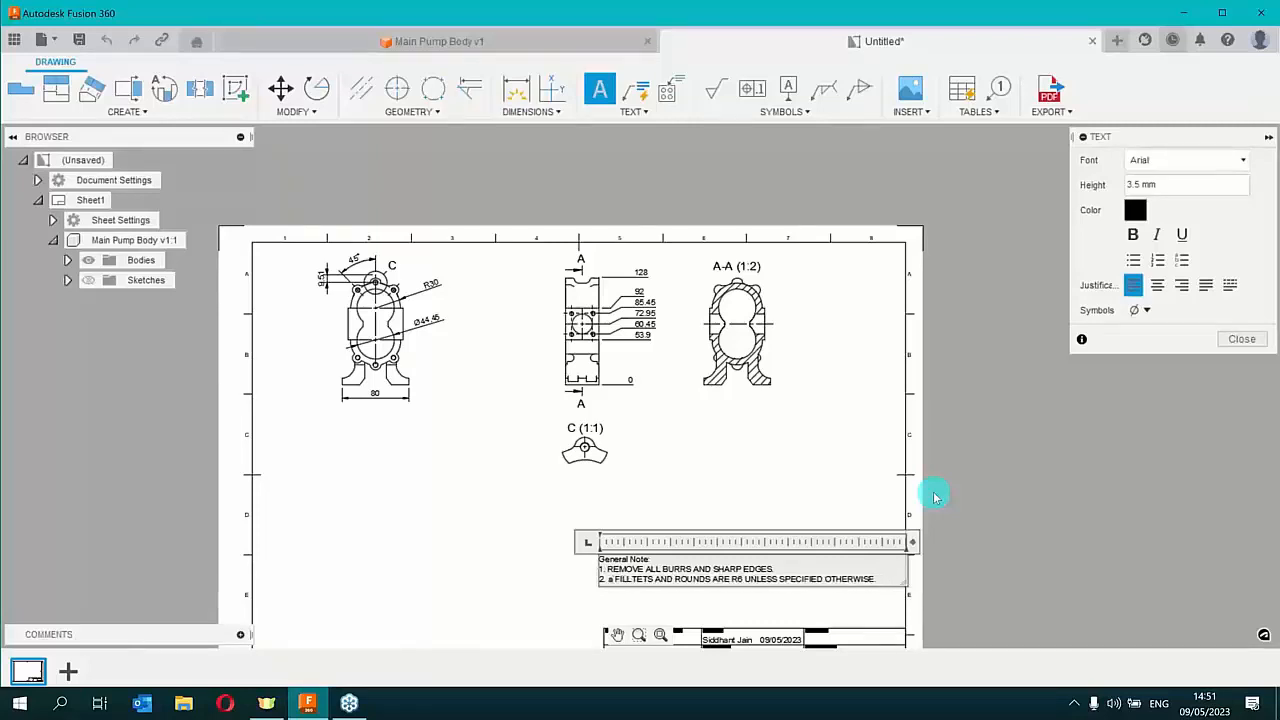
# Correct the general note's second line to read "2. ALL FILLETS AND ROUNDS ARE R6 UNLESS SPECIFIED OTHERWISE."
pyautogui.press('BackSpace')
pyautogui.press('BackSpace')
pyautogui.press('BackSpace')
pyautogui.write('ALL')
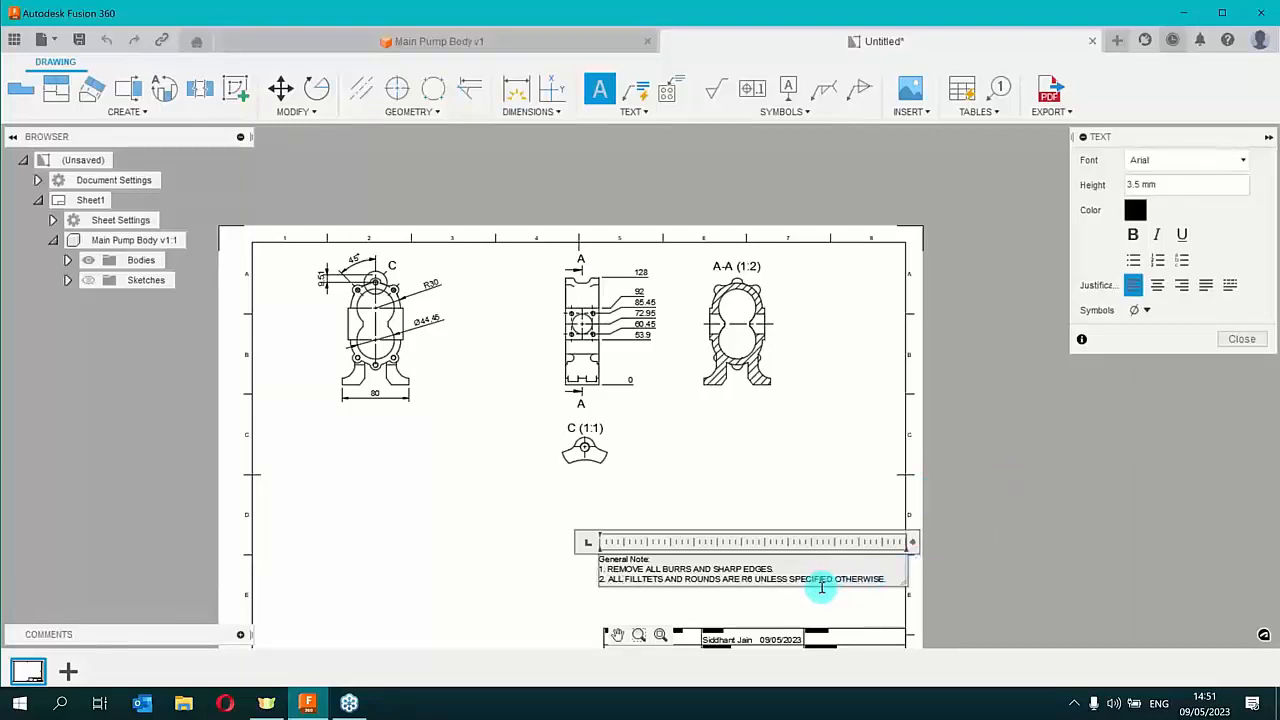
pyautogui.click(649, 578)
pyautogui.press('BackSpace')
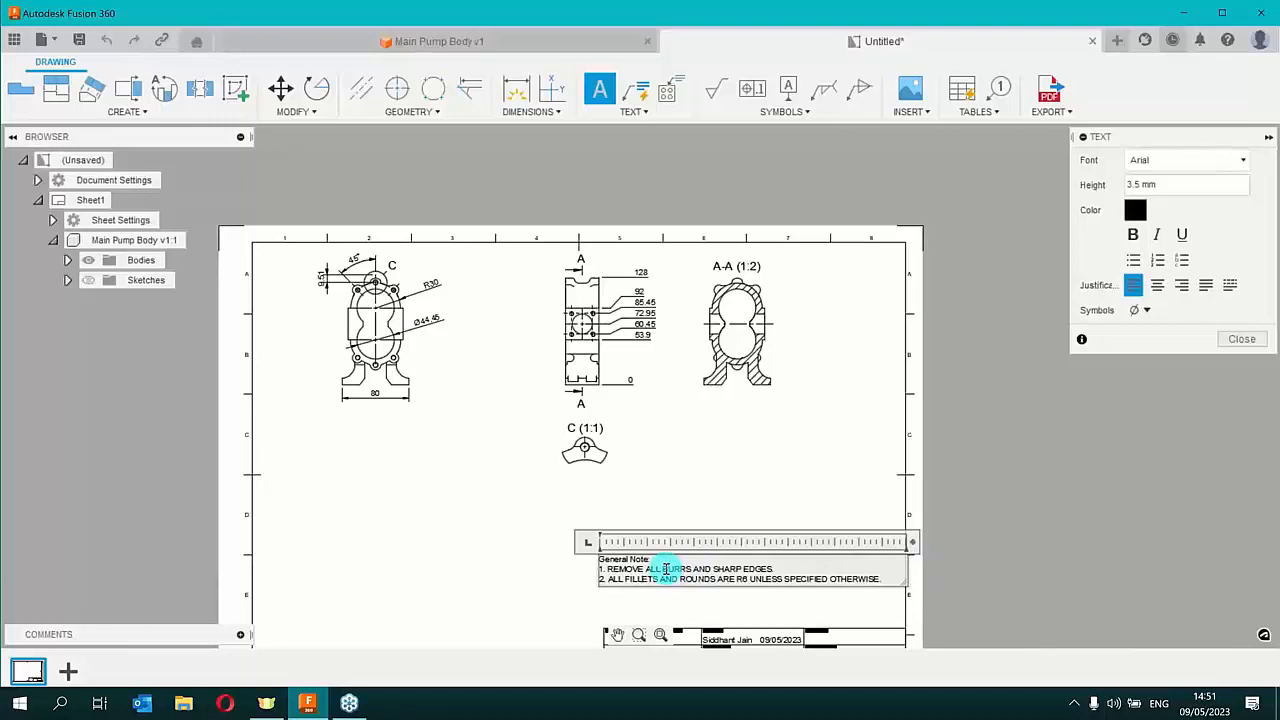
pyautogui.click(1158, 297)
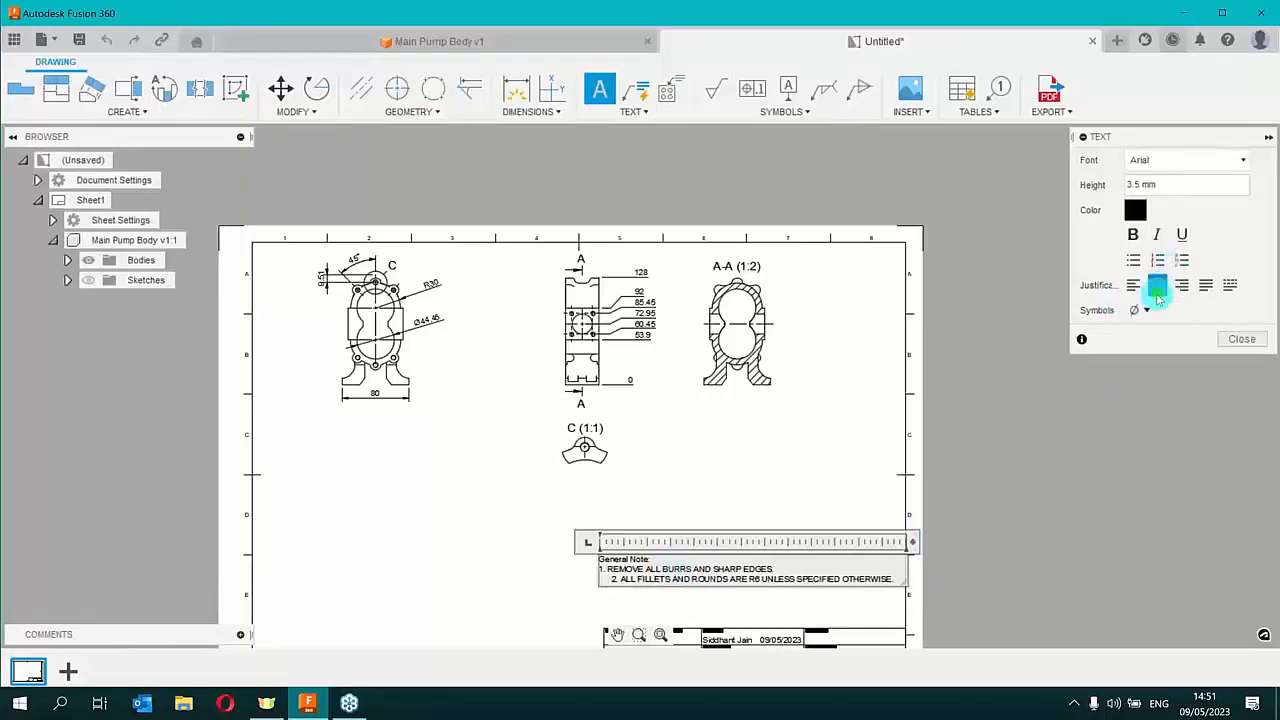
pyautogui.click(1133, 285)
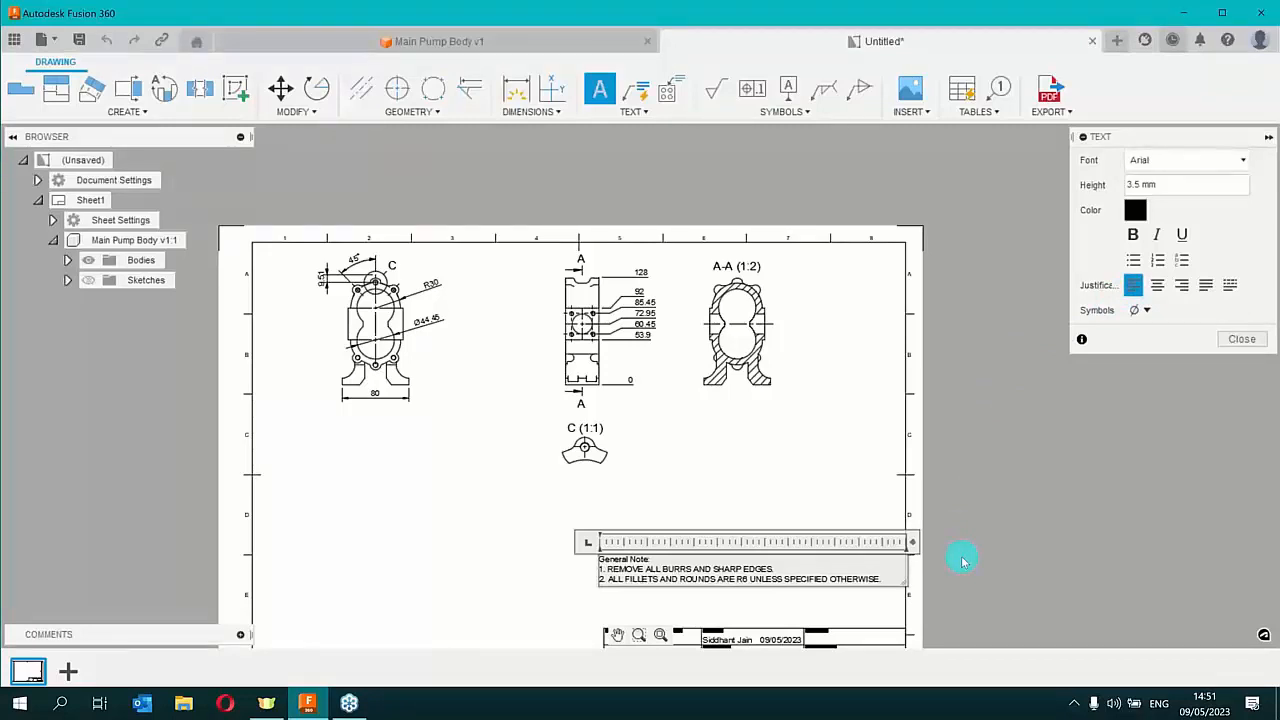
pyautogui.click(1147, 311)
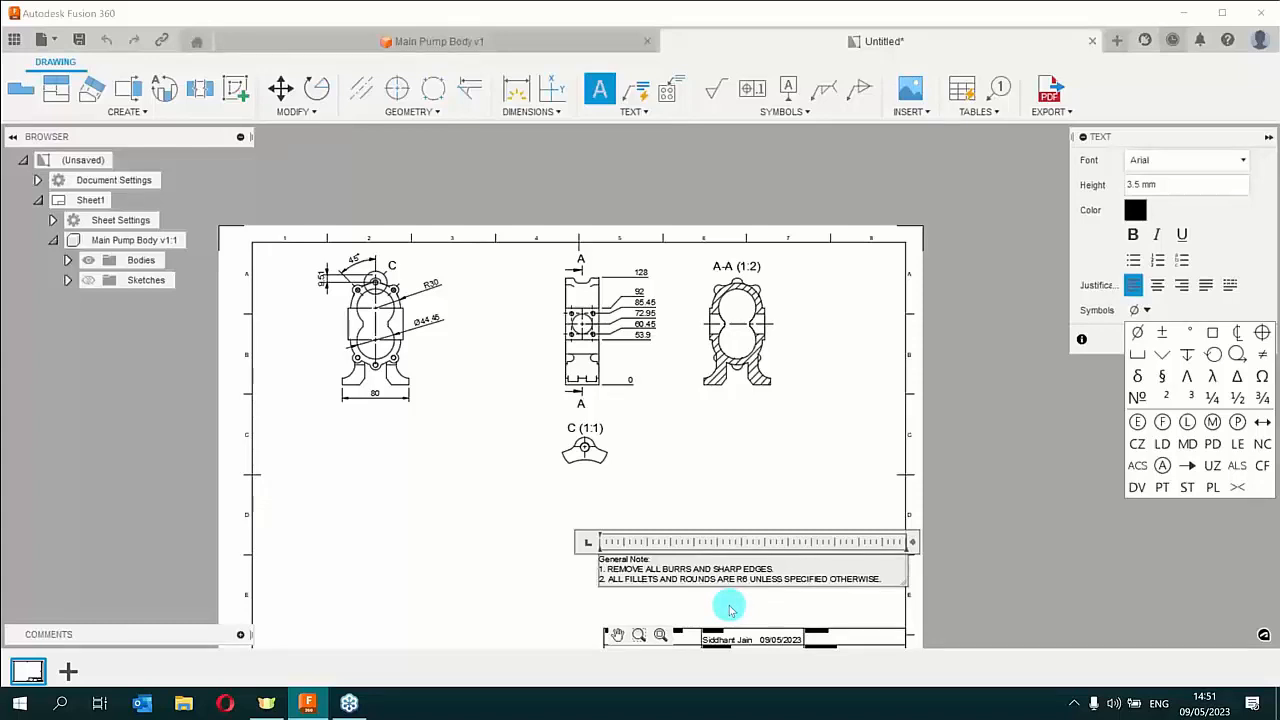
pyautogui.click(1148, 312)
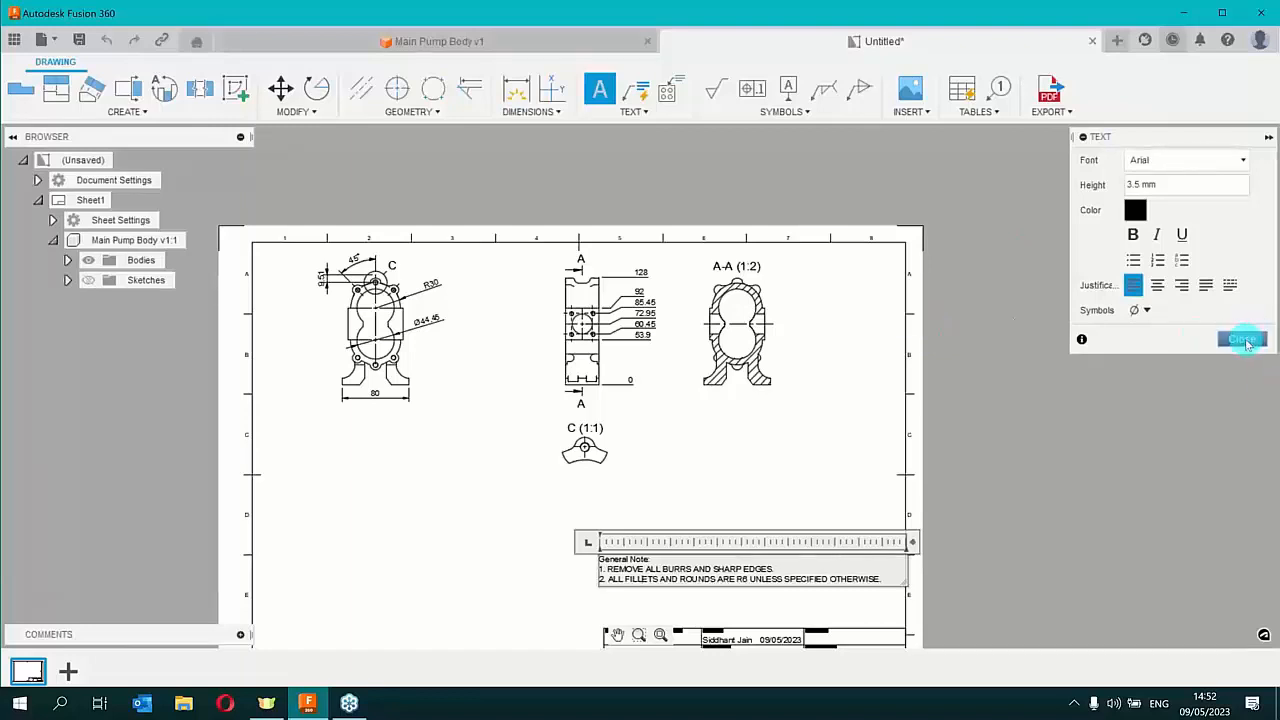
# Finish editing the general note and move it down to sit just above the title block
pyautogui.rightClick(745, 510)
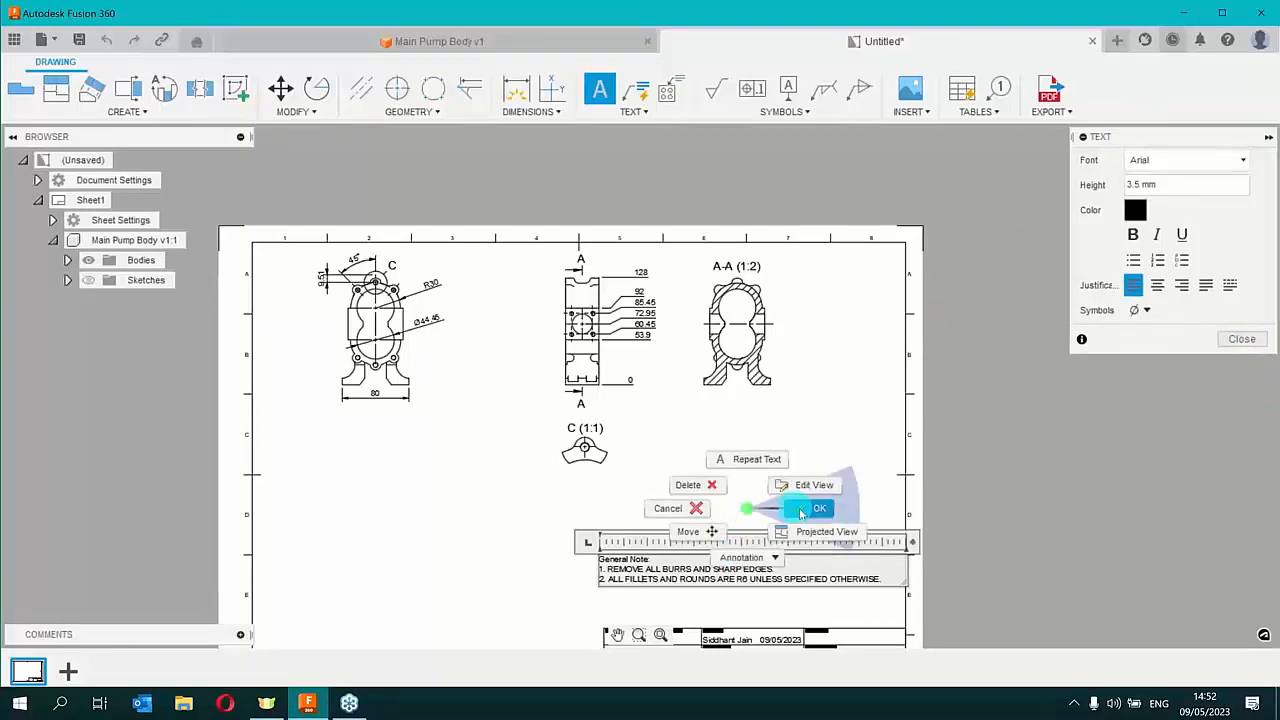
pyautogui.click(801, 512)
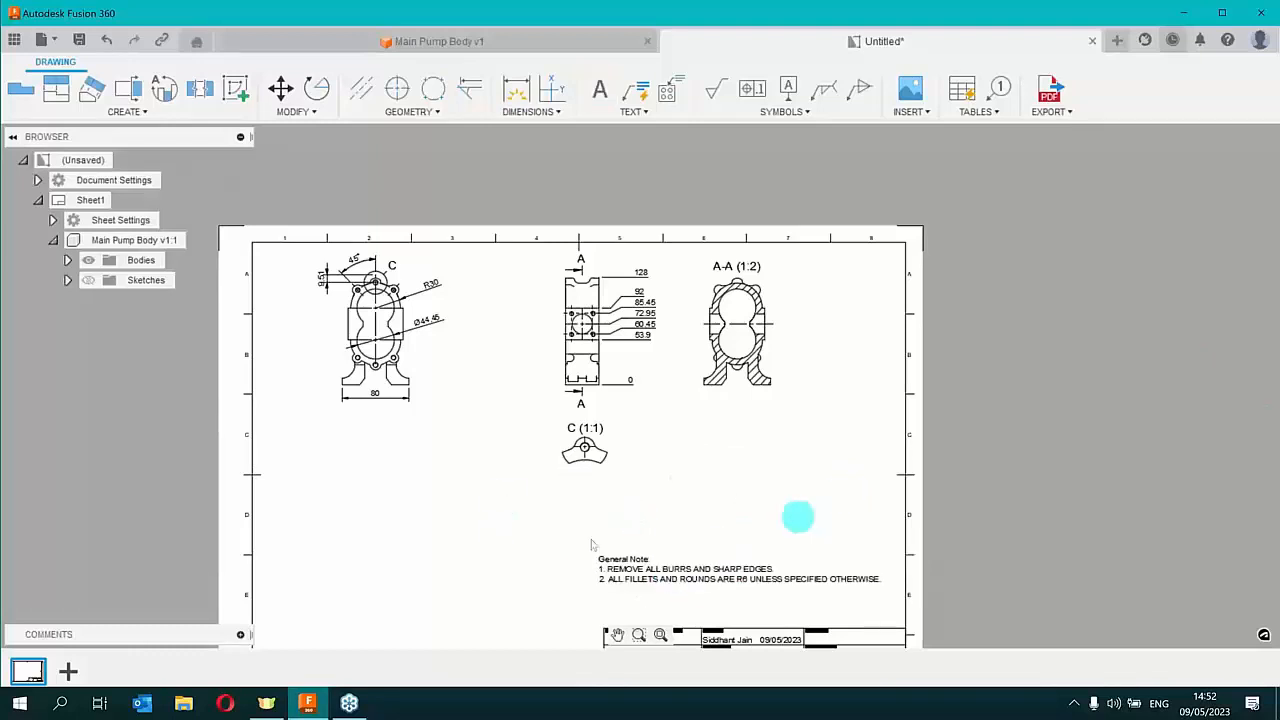
pyautogui.moveTo(635, 567); pyautogui.dragTo(659, 589)
pyautogui.click(1046, 487)
pyautogui.click(1046, 487)
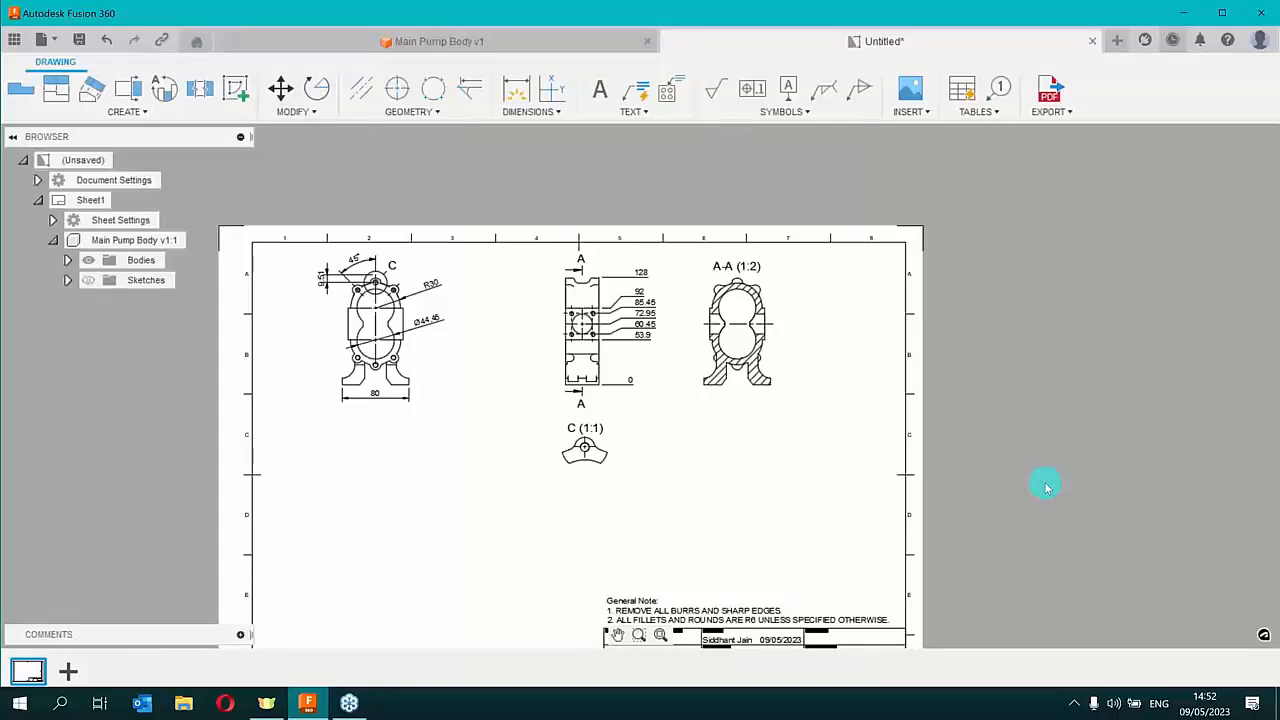
# Add an automatic hole and thread note to the upper-left small threaded hole in the side view, with its text left of the view
pyautogui.scroll(4, 586, 286)
pyautogui.scroll(4, 601, 313)
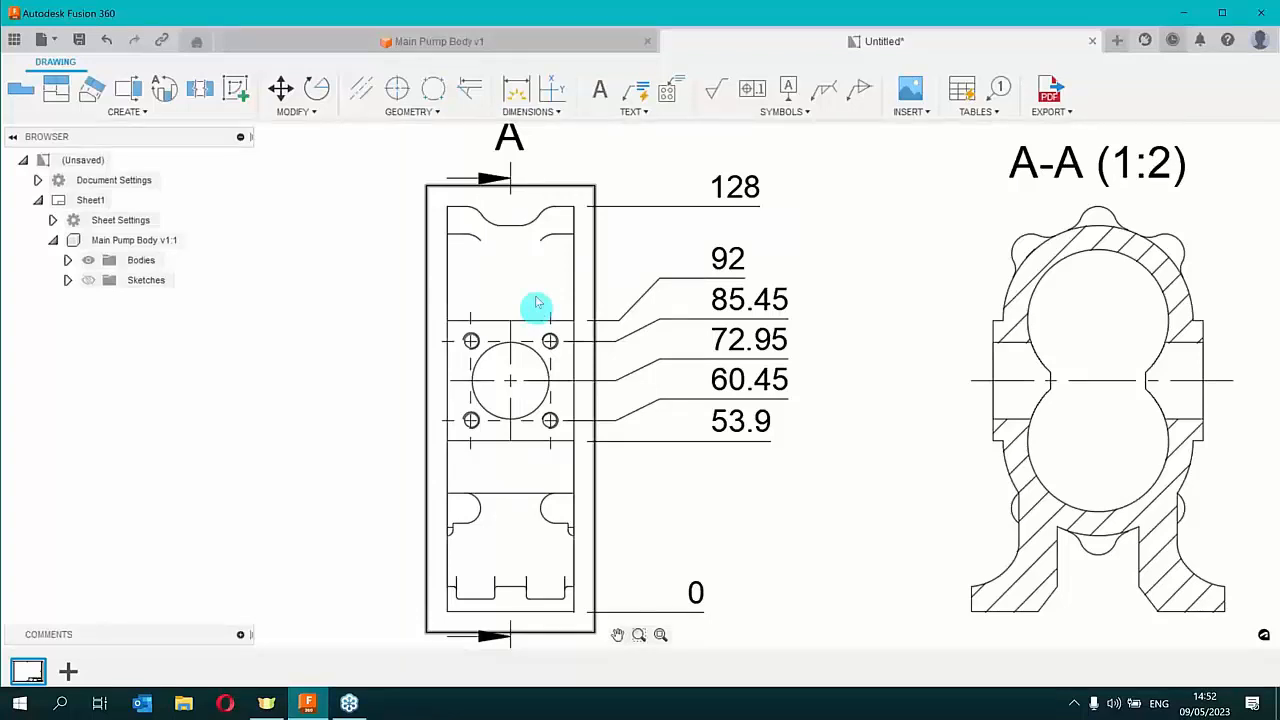
pyautogui.click(636, 112)
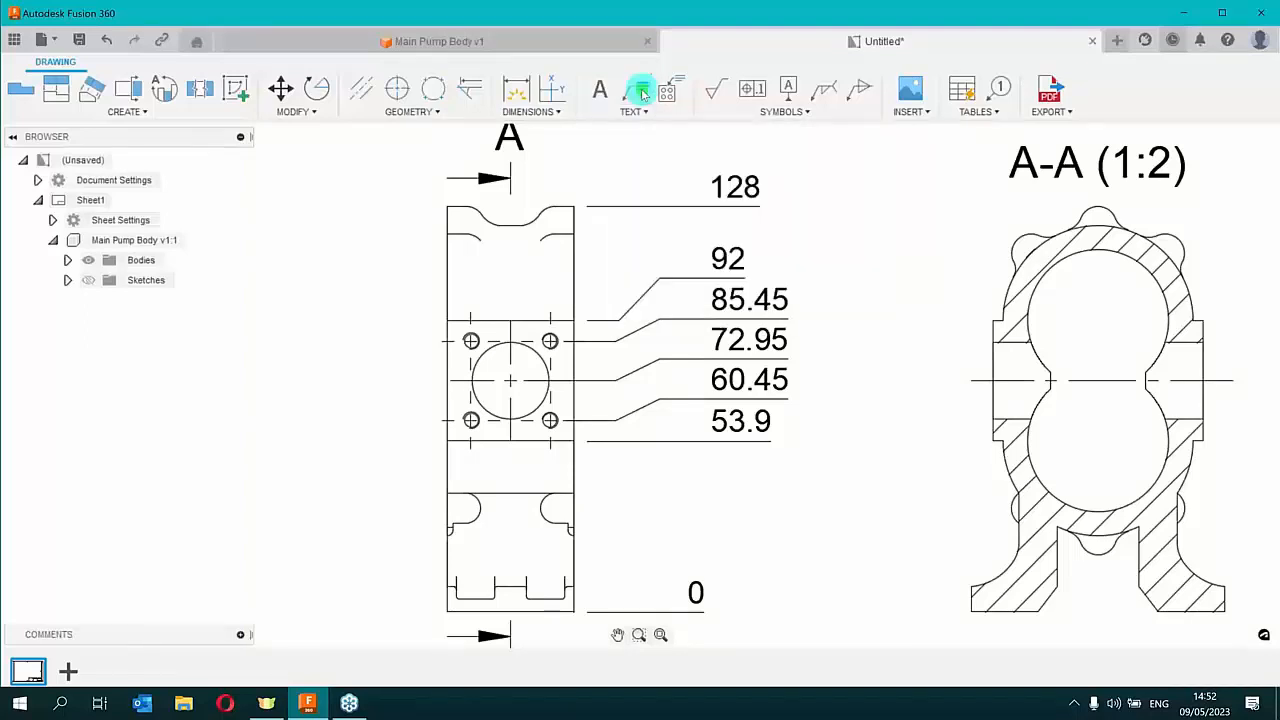
pyautogui.click(640, 92)
pyautogui.moveTo(1155, 137)
pyautogui.mouseDown()
pyautogui.moveTo(990, 137)
pyautogui.moveTo(1175, 151)
pyautogui.mouseUp()
pyautogui.click(1186, 168)
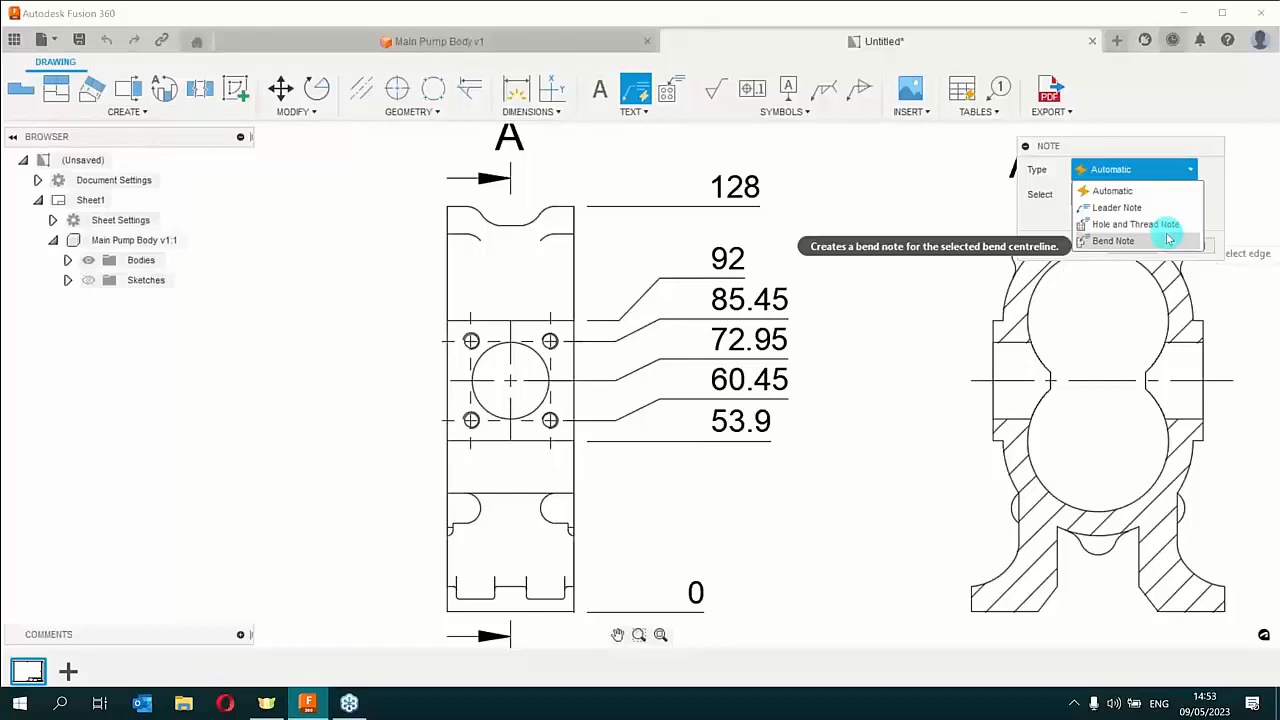
pyautogui.click(1156, 191)
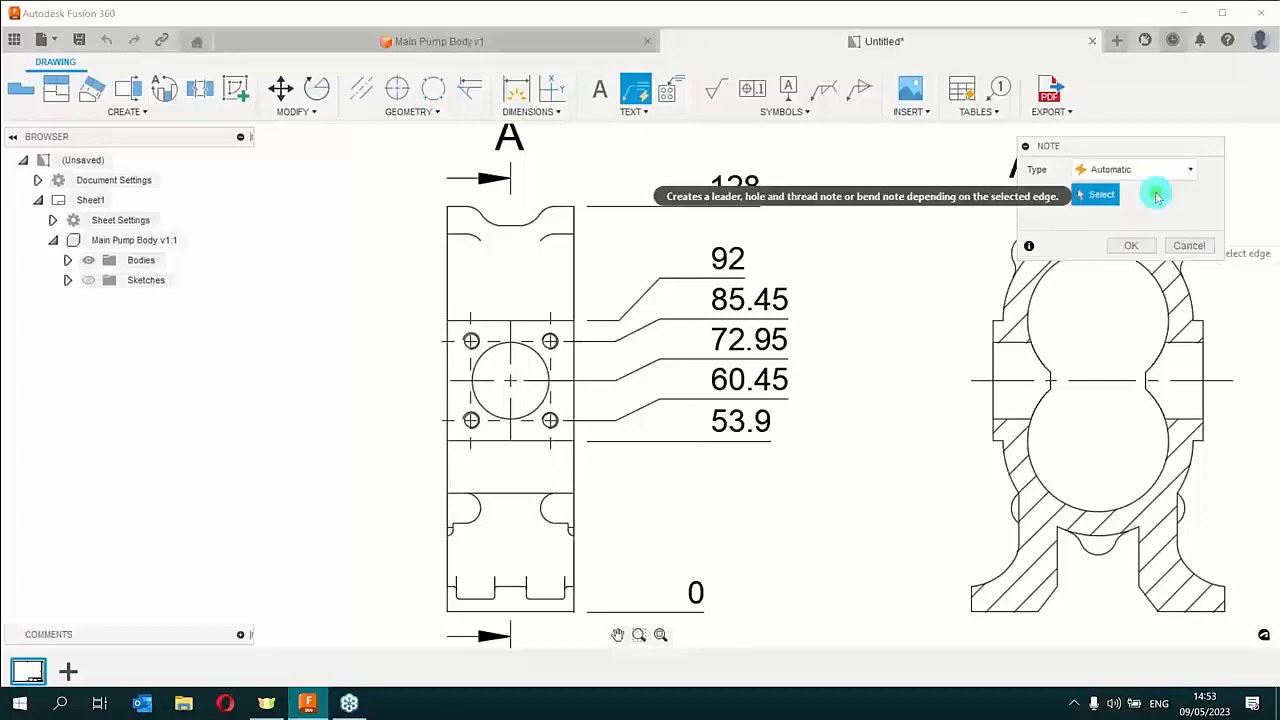
pyautogui.click(474, 344)
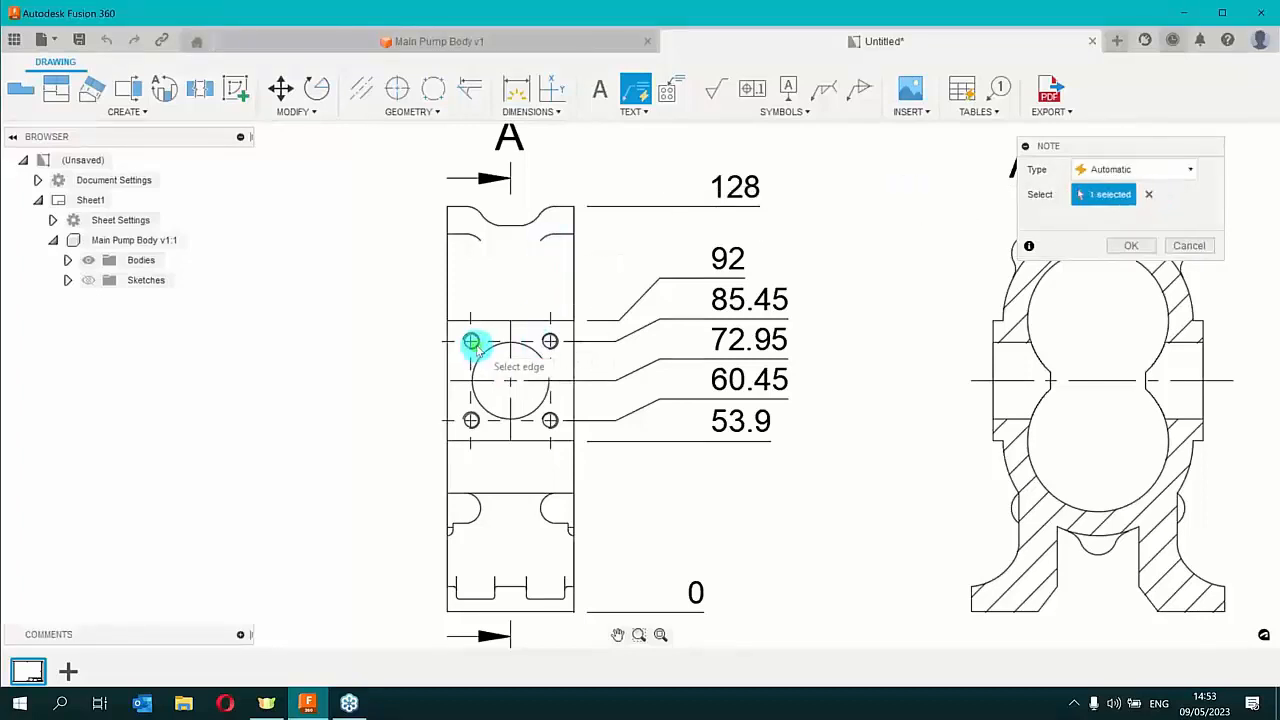
pyautogui.click(547, 343)
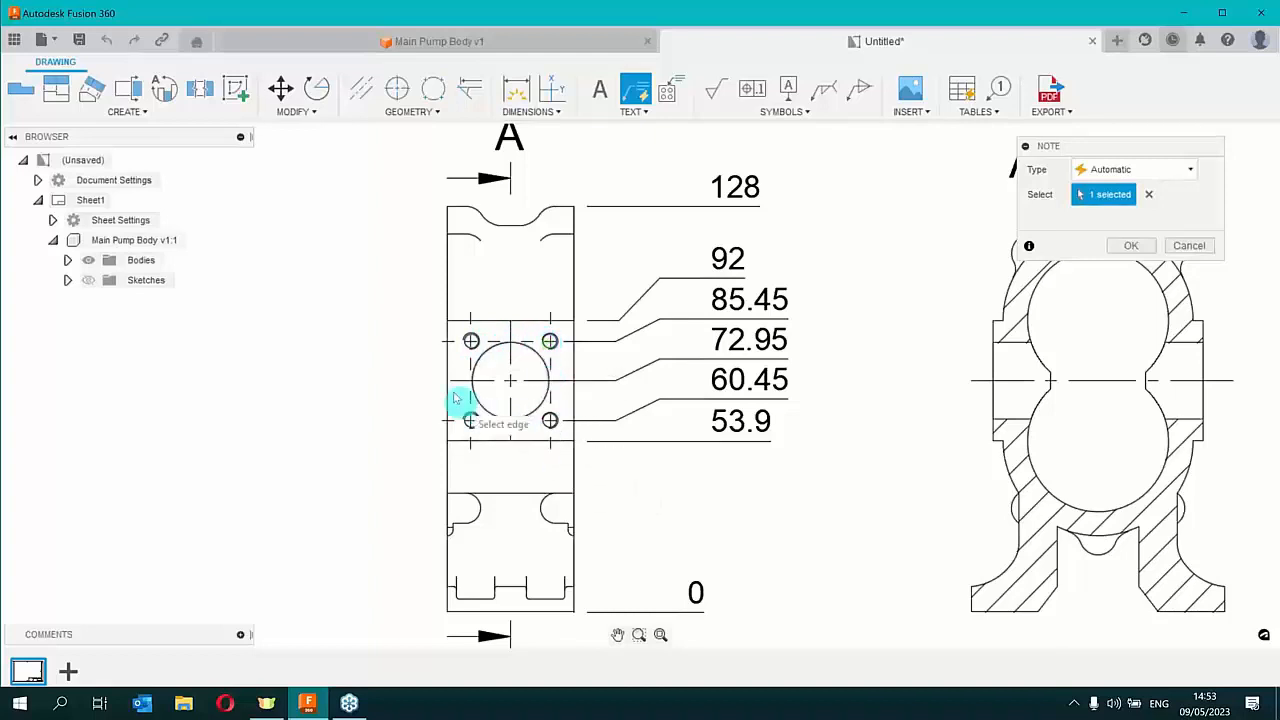
pyautogui.scroll(3, 463, 384)
pyautogui.click(465, 322)
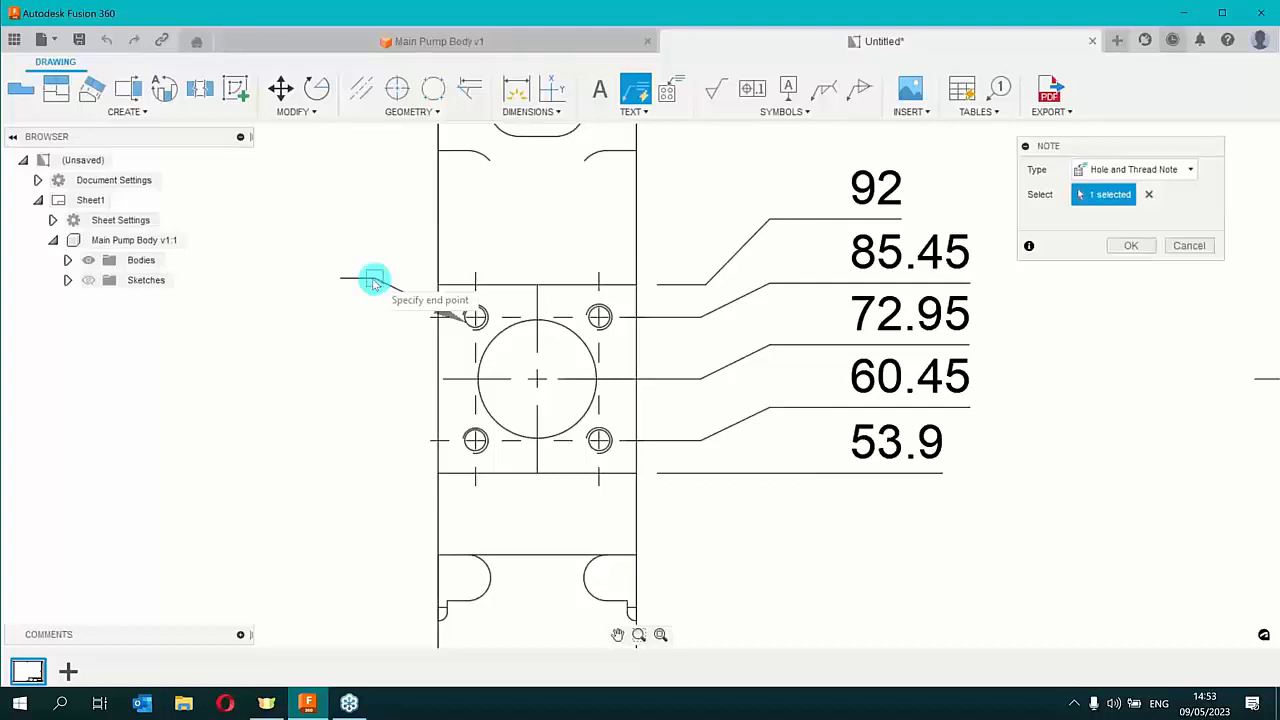
pyautogui.click(383, 279)
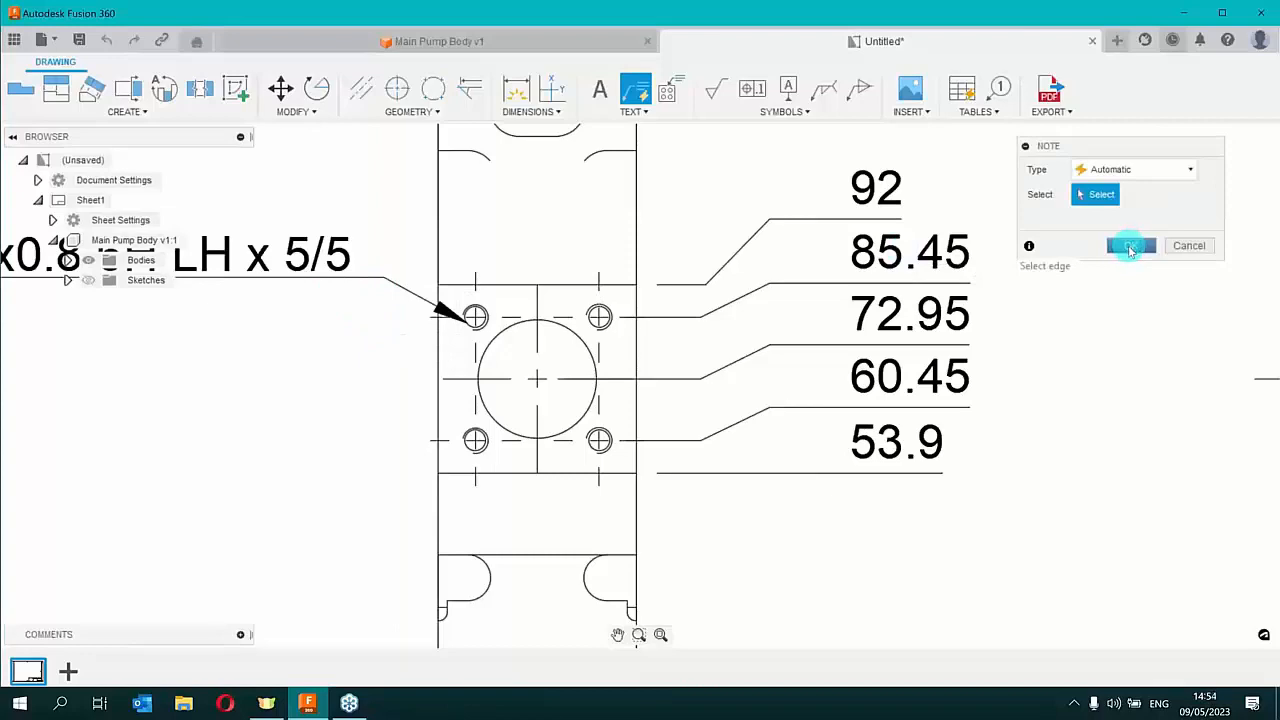
pyautogui.click(1130, 247)
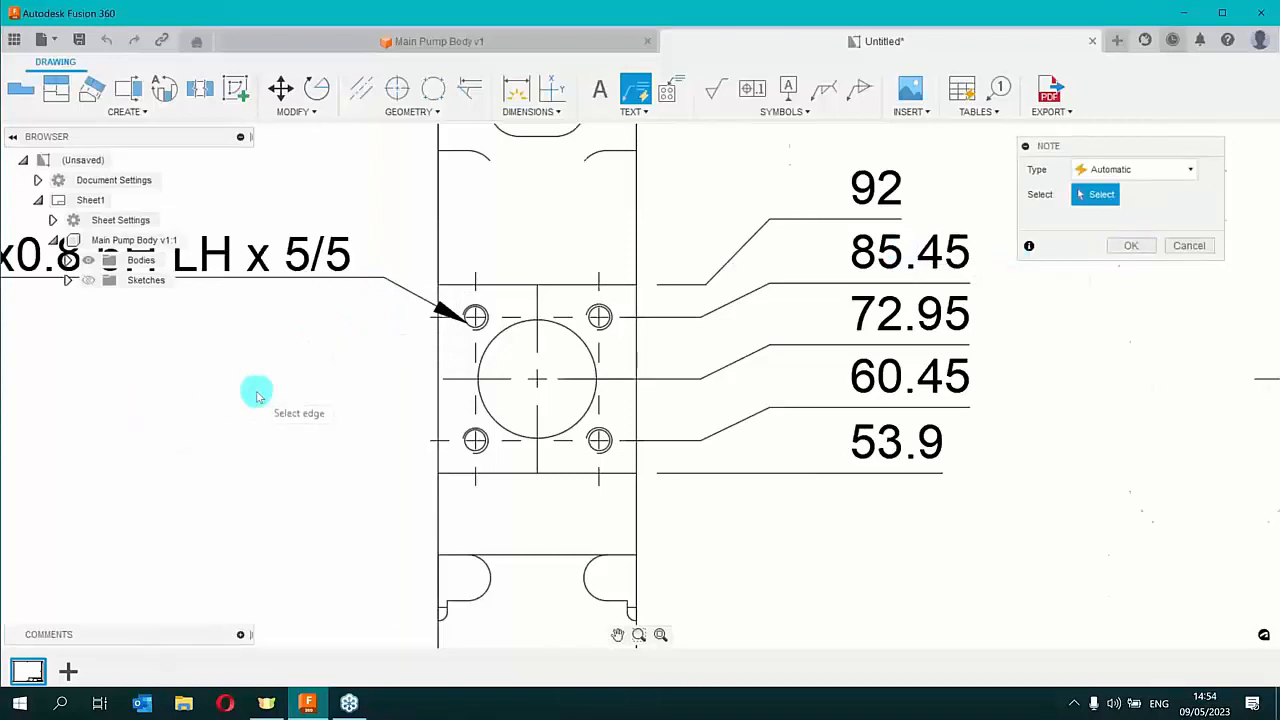
pyautogui.scroll(-3, 256, 393)
pyautogui.scroll(4, 480, 415)
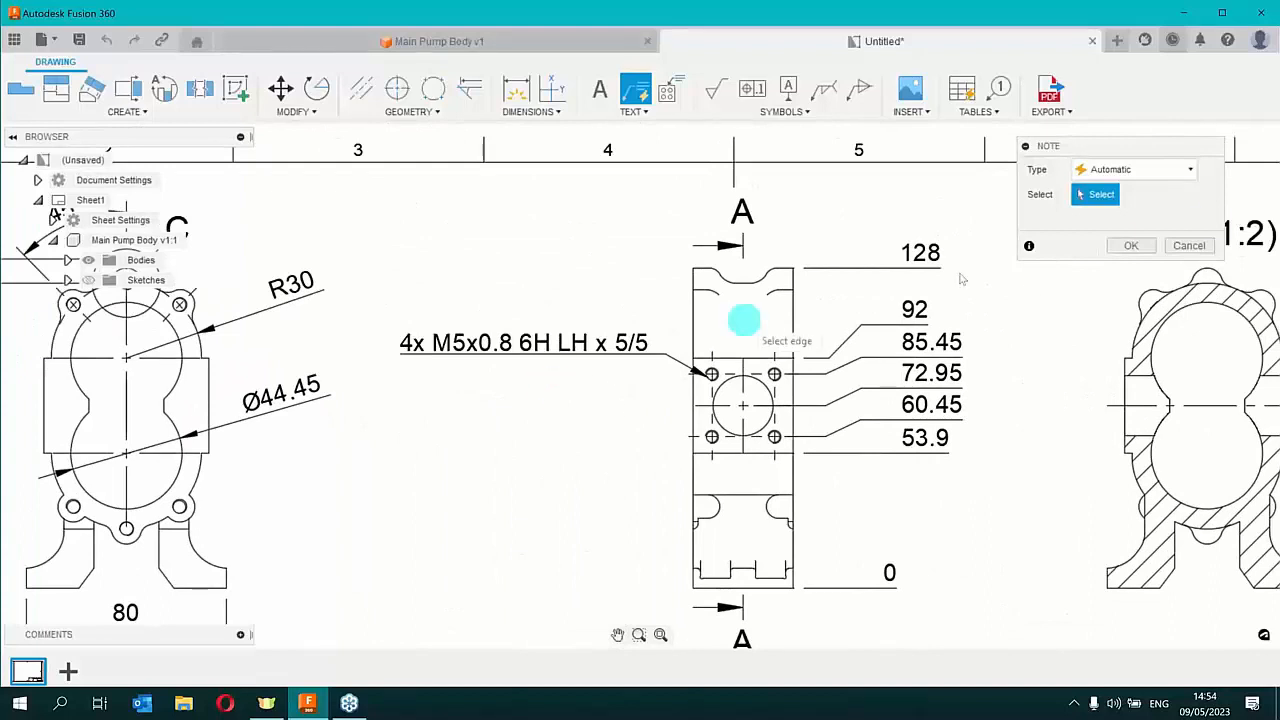
pyautogui.click(1134, 245)
# Open the side view's thread note for text editing, examine its hole count and LH designation, and close the editor
pyautogui.click(506, 343)
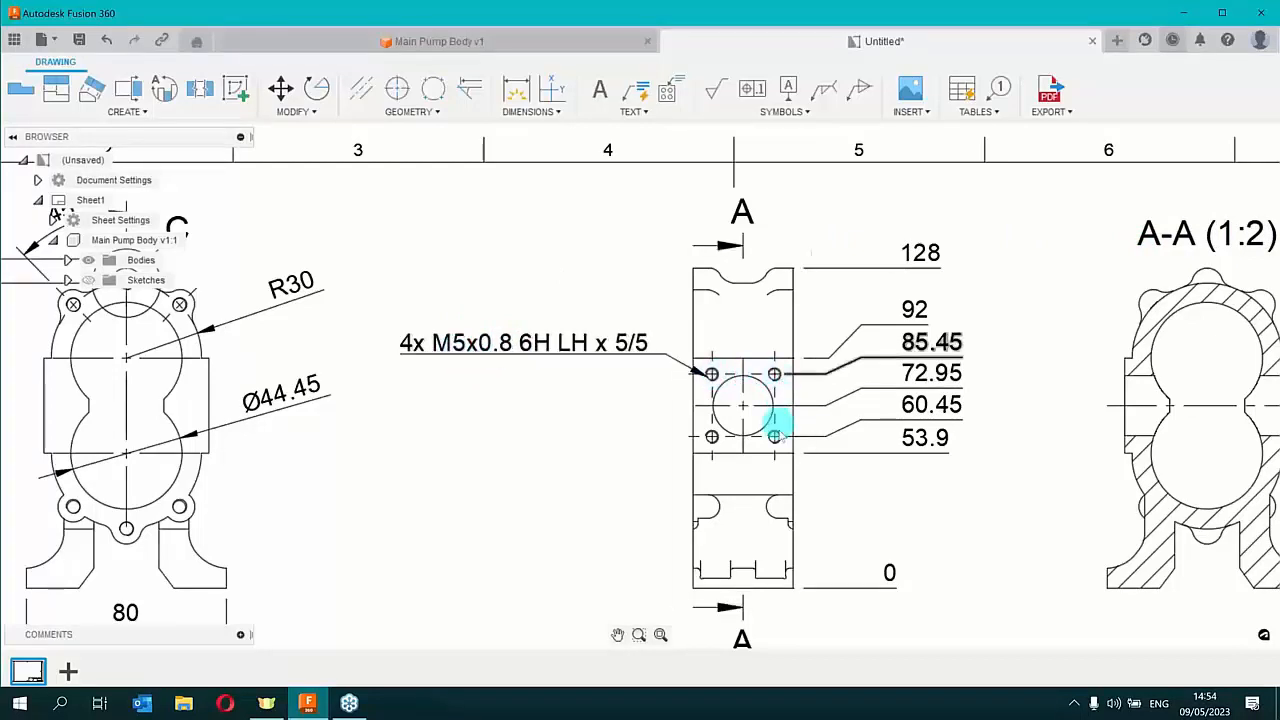
pyautogui.doubleClick(548, 343)
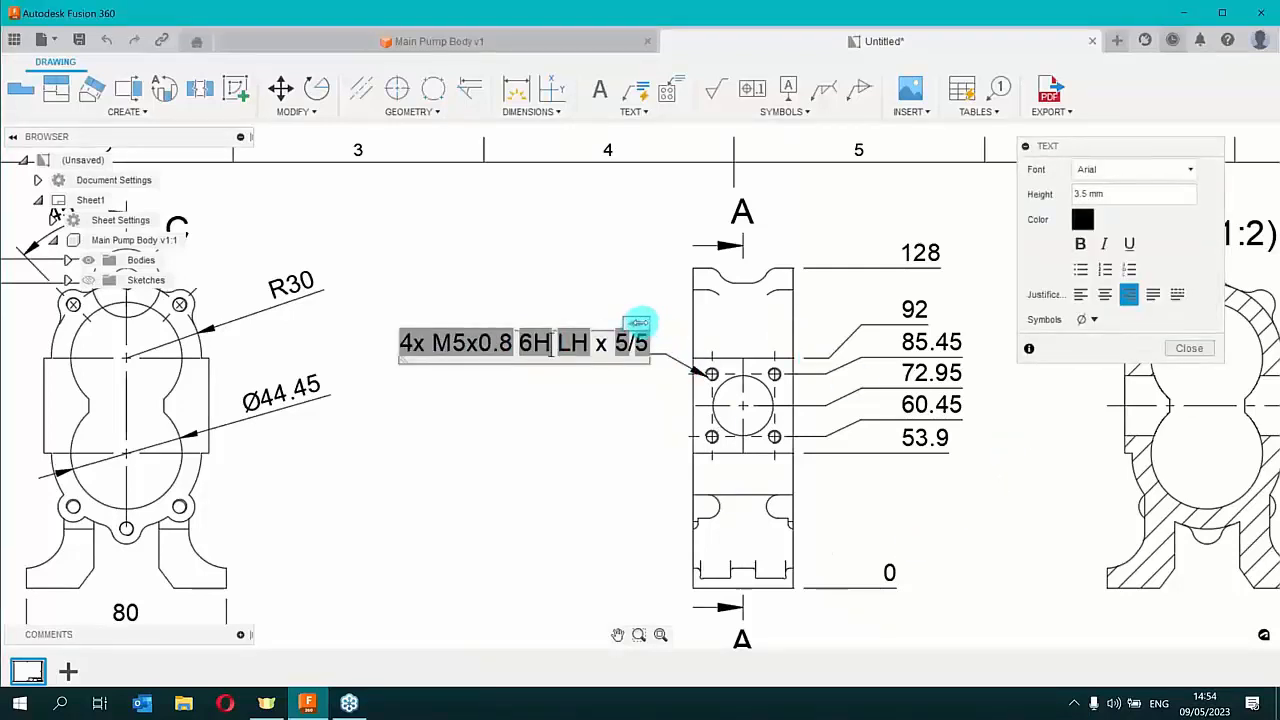
pyautogui.moveTo(636, 323)
pyautogui.mouseDown()
pyautogui.moveTo(616, 327)
pyautogui.moveTo(632, 327)
pyautogui.mouseUp()
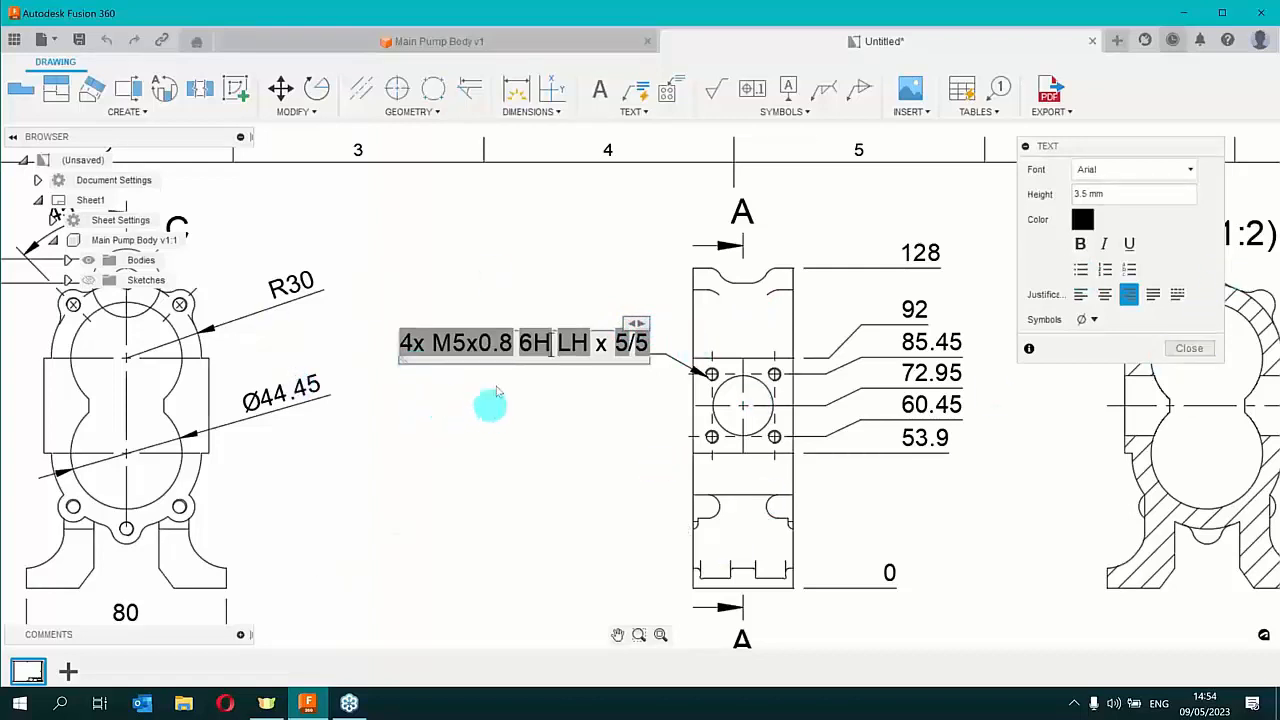
pyautogui.doubleClick(573, 343)
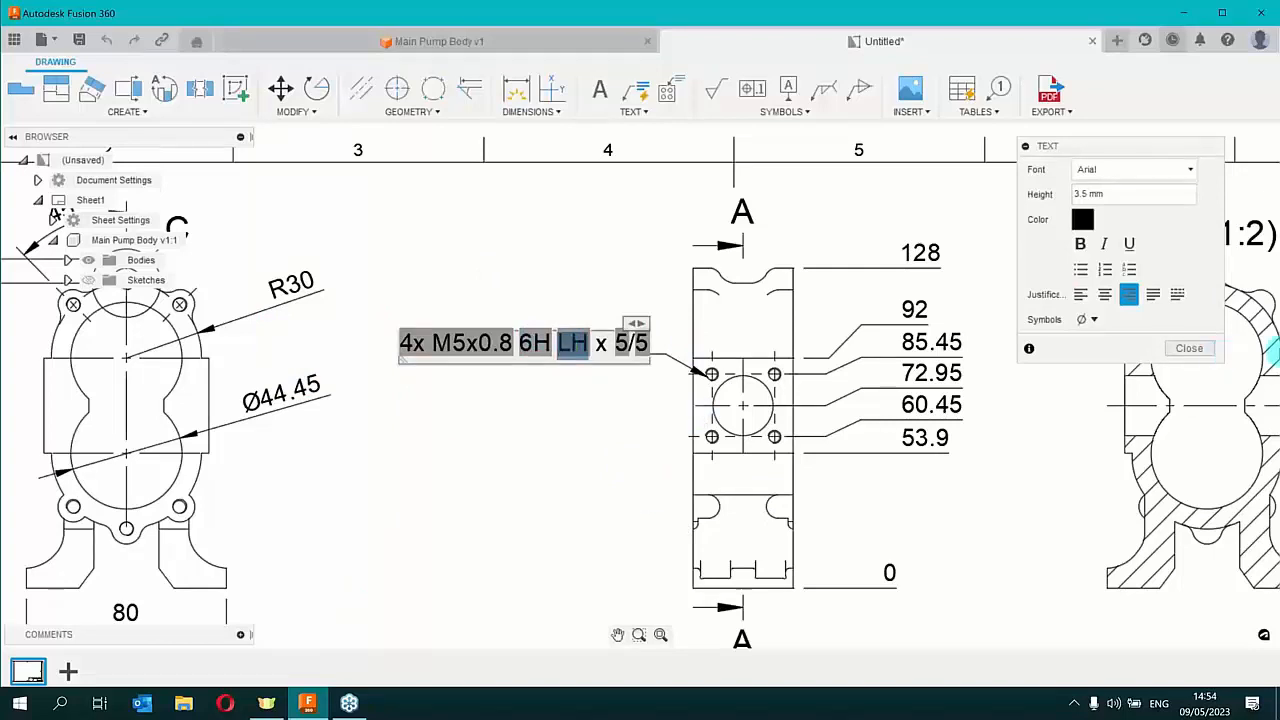
pyautogui.click(1205, 349)
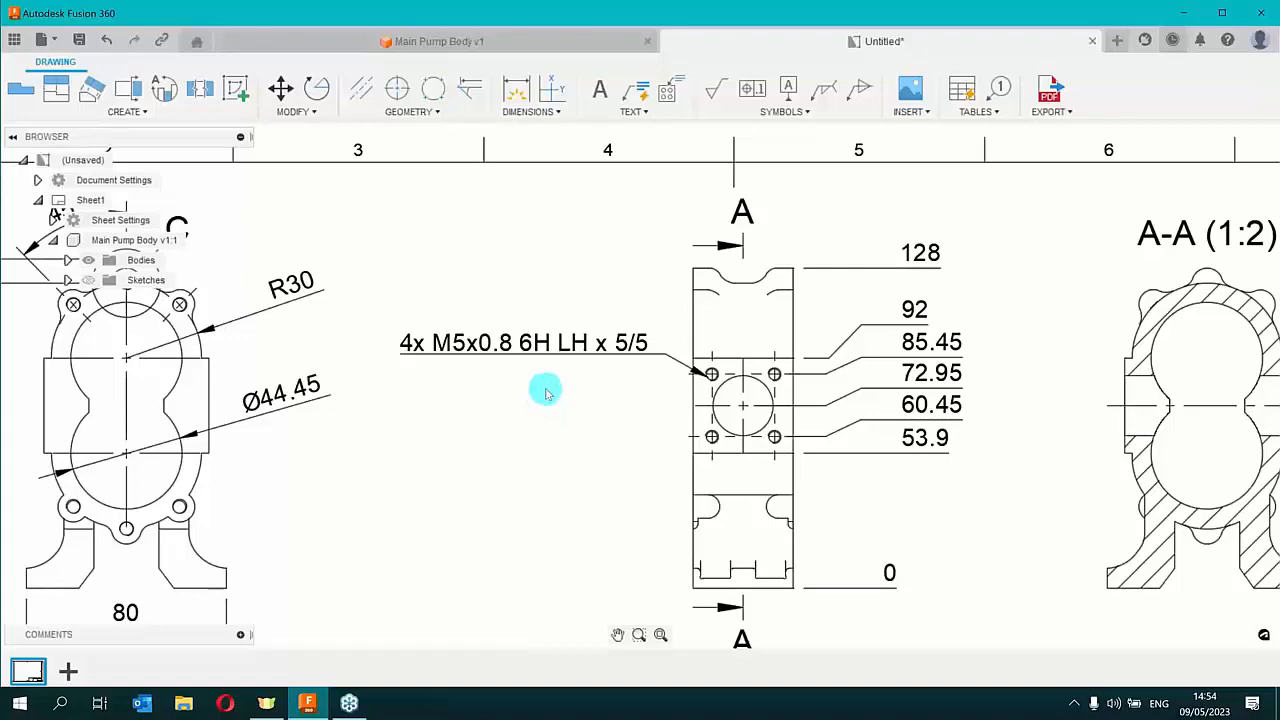
pyautogui.scroll(-4, 511, 457)
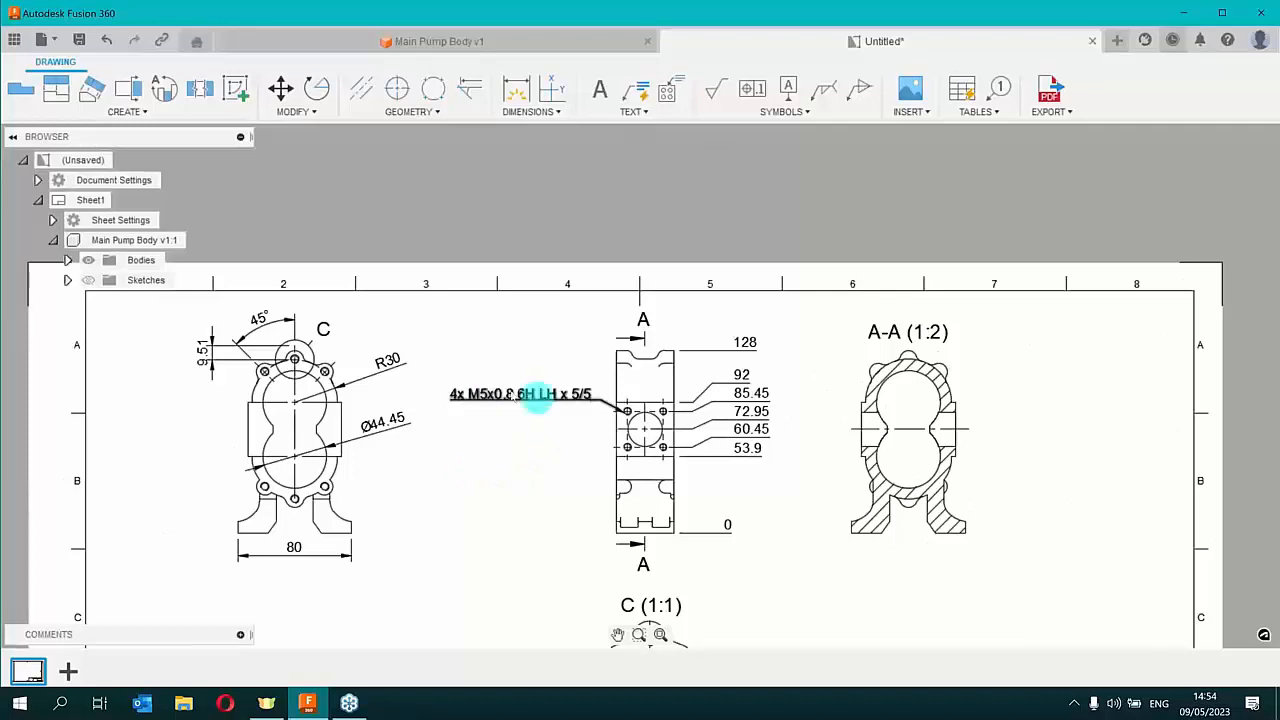
pyautogui.doubleClick(457, 395)
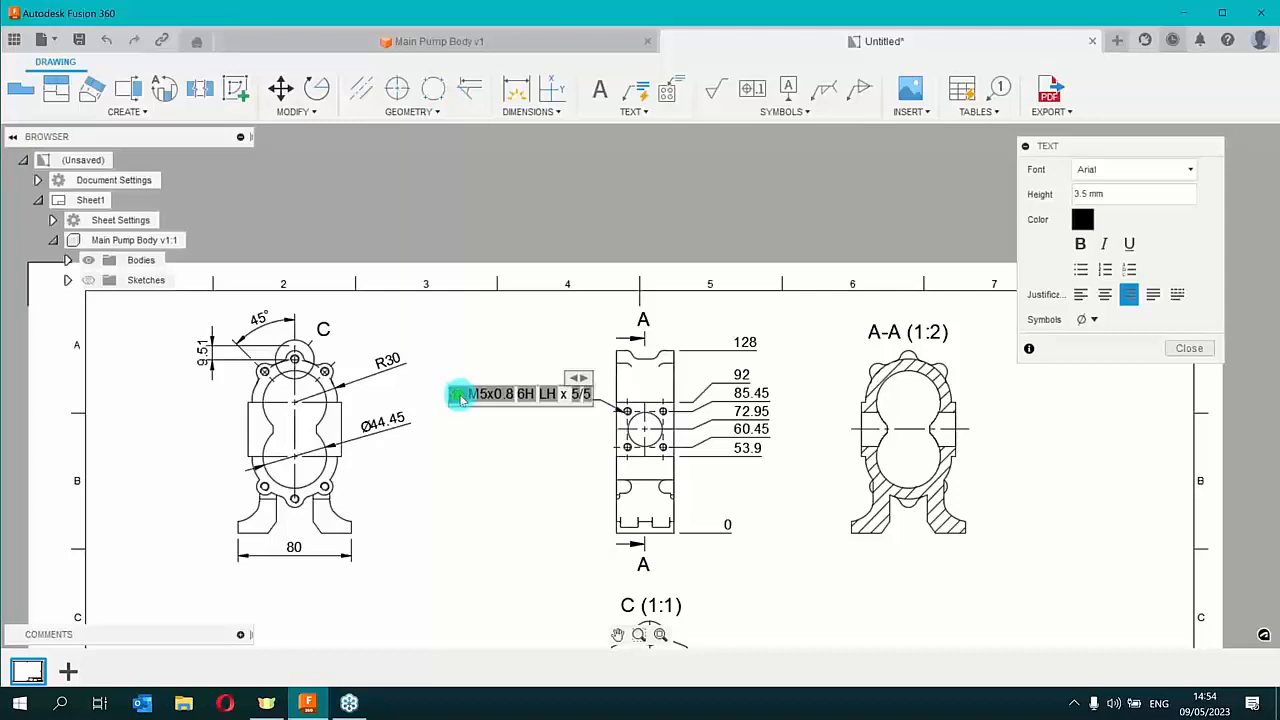
pyautogui.click(1188, 348)
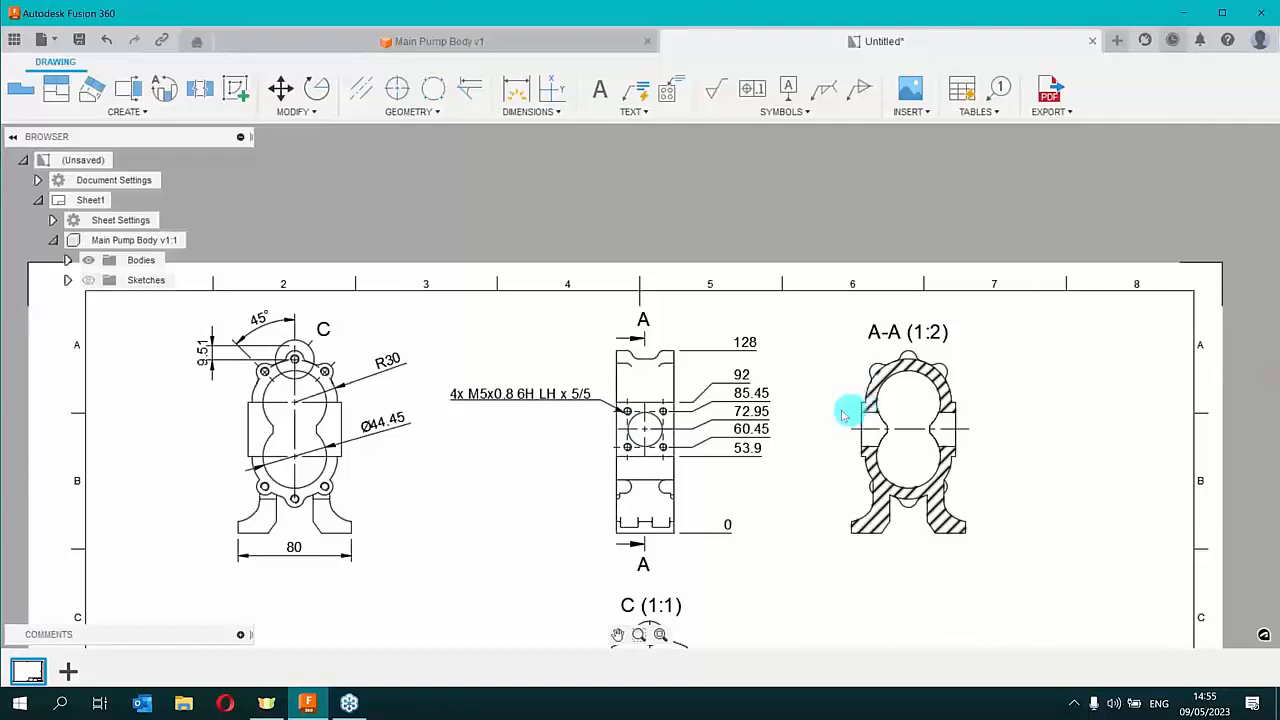
# Add an automatic hole and thread note to the threaded hole in detail view C, with its text left of the view label
pyautogui.moveTo(772, 562); pyautogui.dragTo(770, 530)
pyautogui.moveTo(757, 483); pyautogui.dragTo(738, 385)
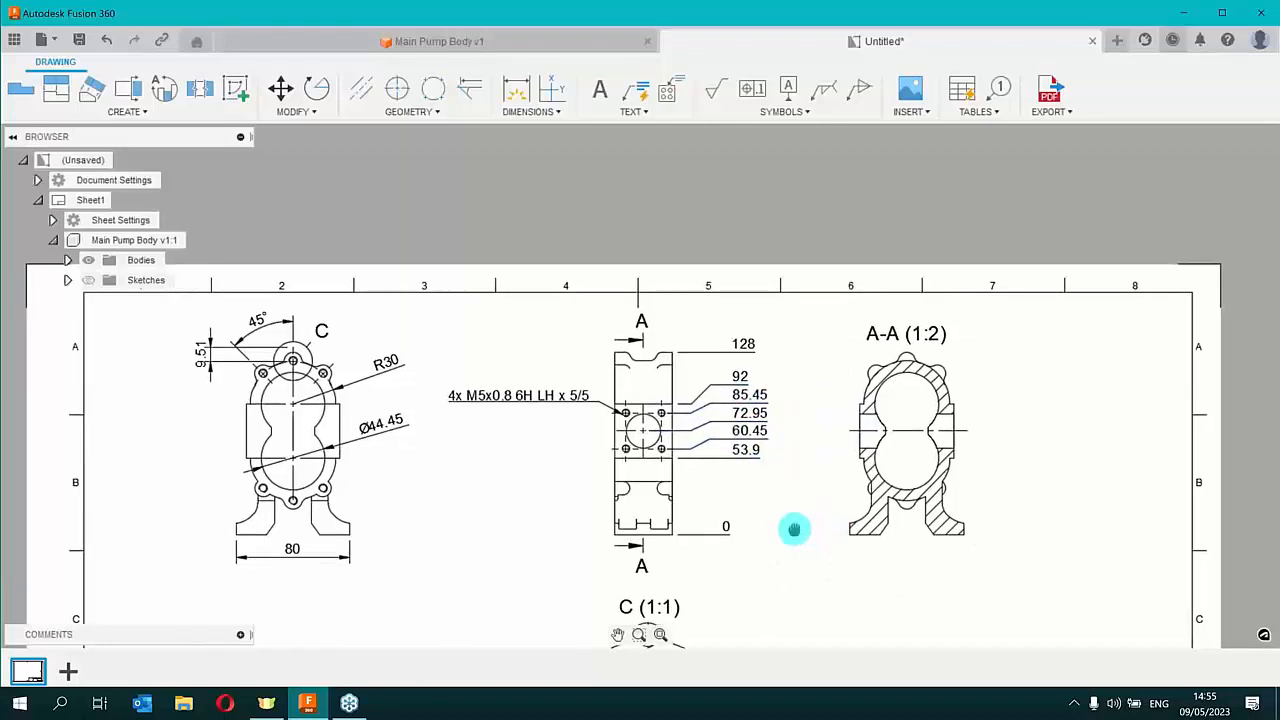
pyautogui.moveTo(791, 523); pyautogui.dragTo(720, 297, button='middle')
pyautogui.scroll(4, 586, 434)
pyautogui.scroll(3, 568, 410)
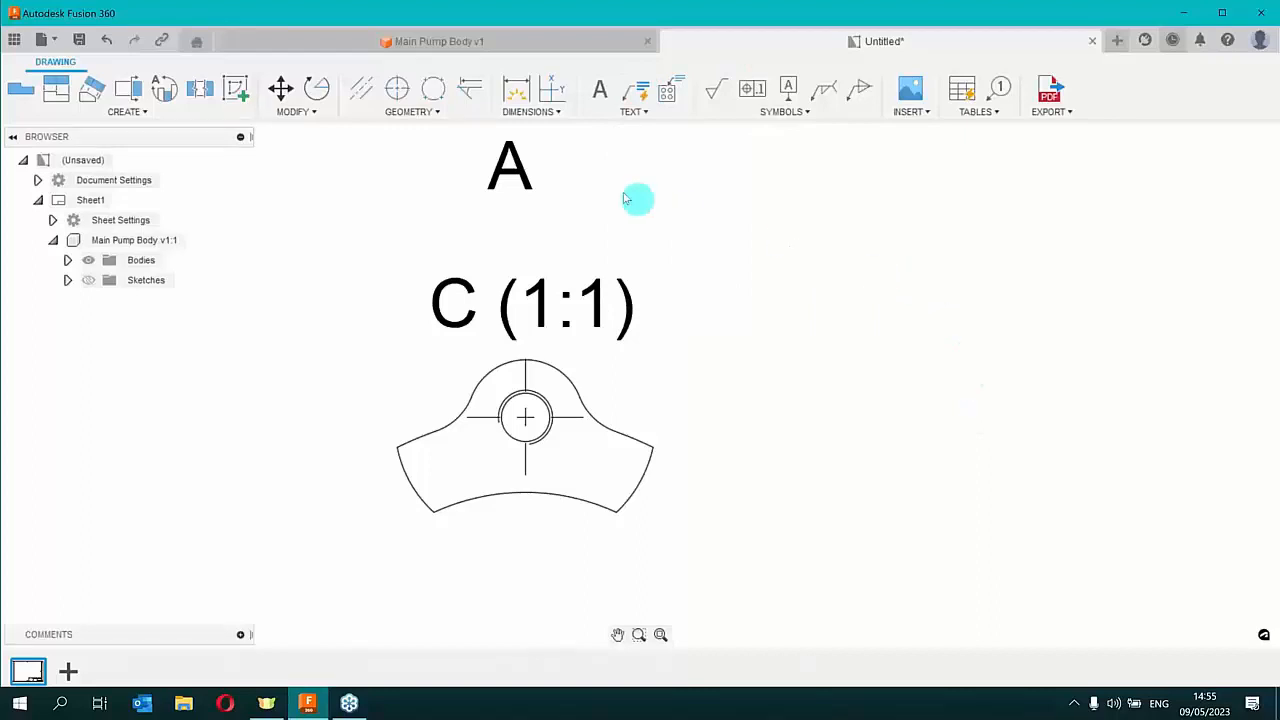
pyautogui.click(638, 92)
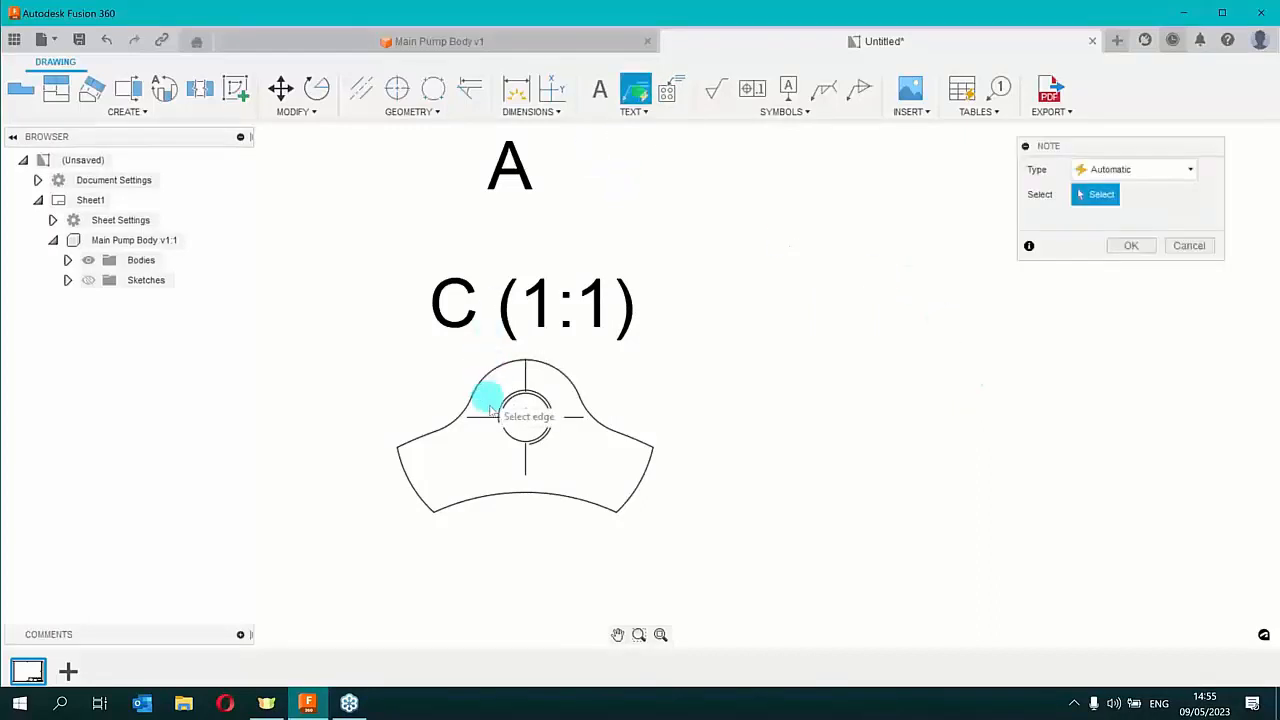
pyautogui.click(509, 397)
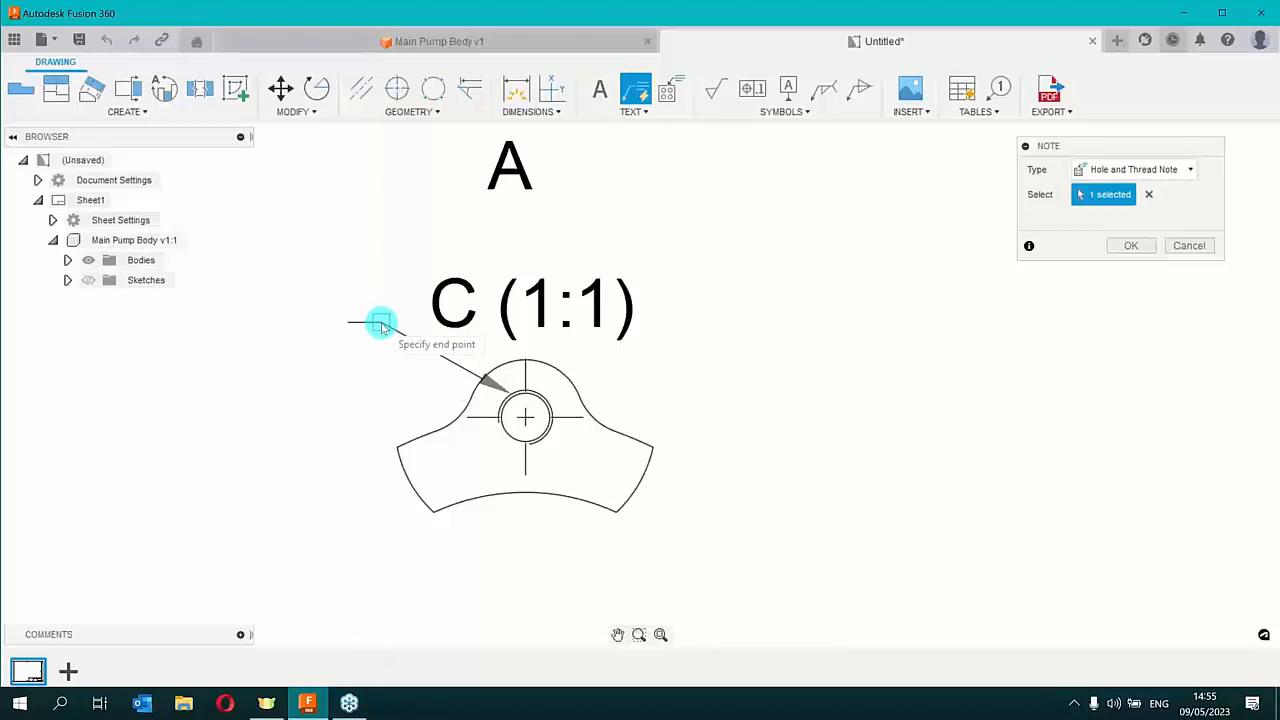
pyautogui.click(381, 326)
pyautogui.scroll(-5, 370, 345)
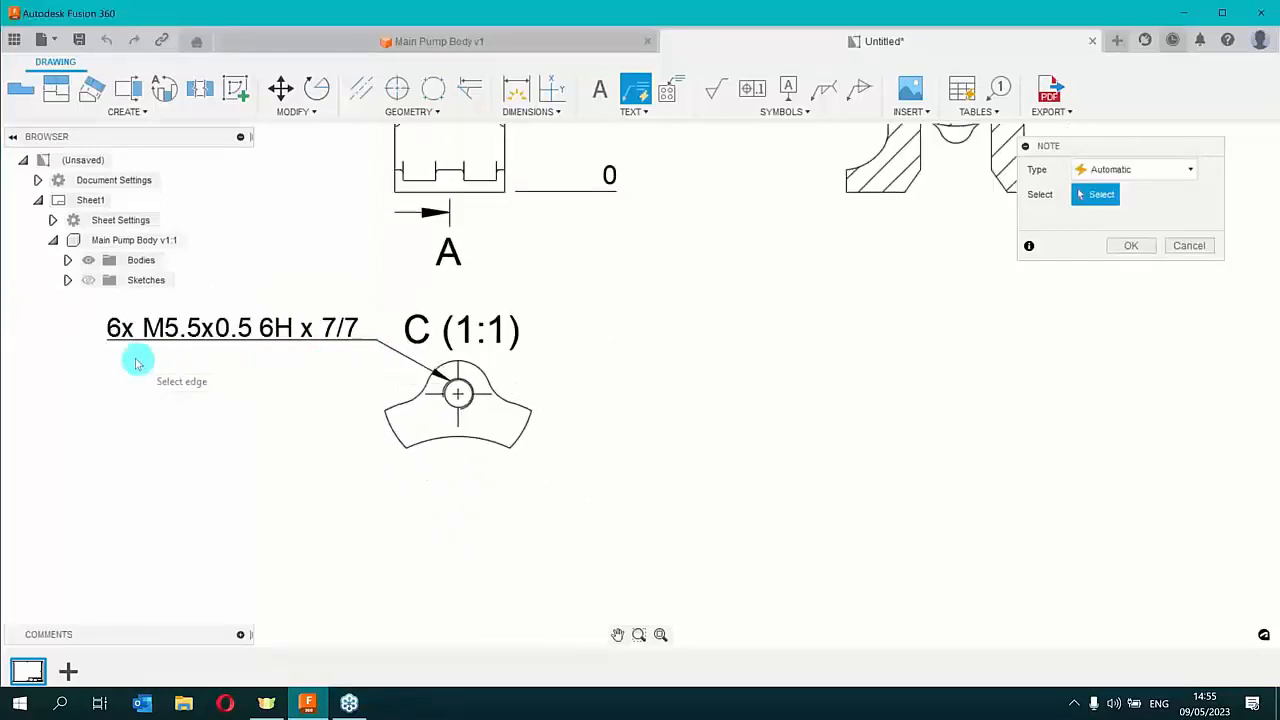
pyautogui.moveTo(150, 375)
pyautogui.mouseDown(button='middle')
pyautogui.moveTo(340, 485)
pyautogui.moveTo(540, 510)
pyautogui.mouseUp(button='middle')
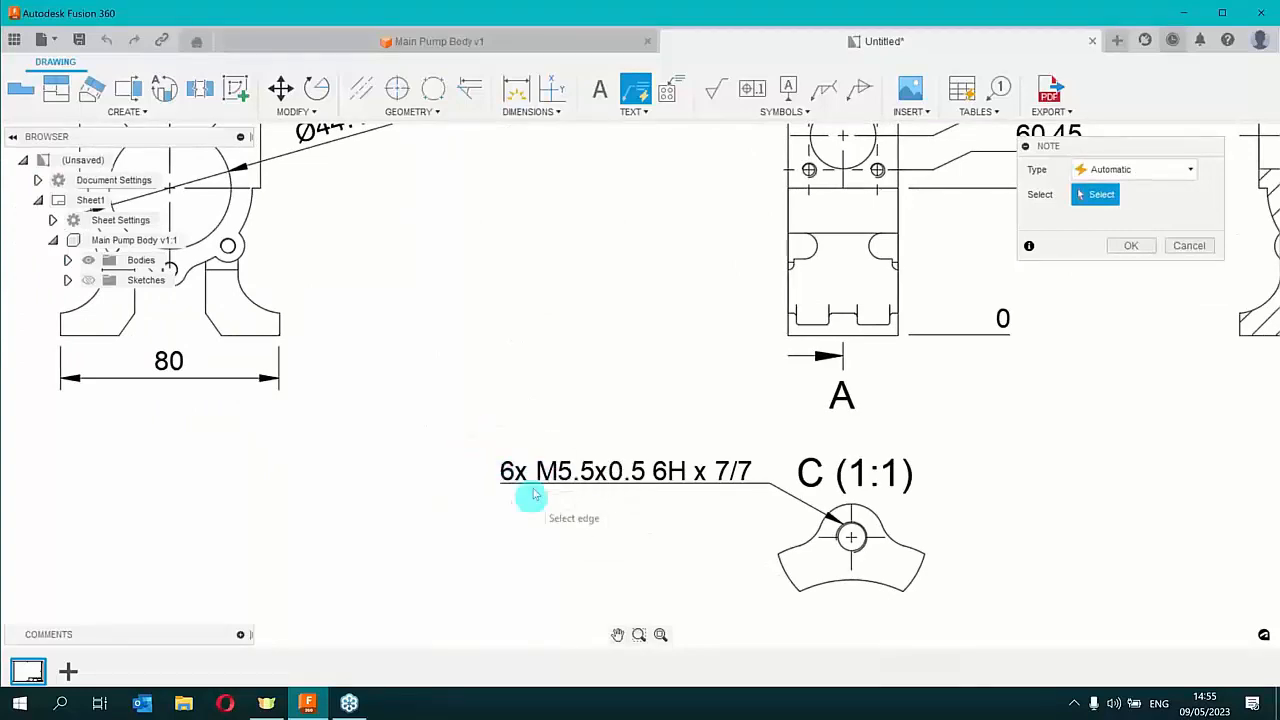
pyautogui.scroll(-3, 528, 517)
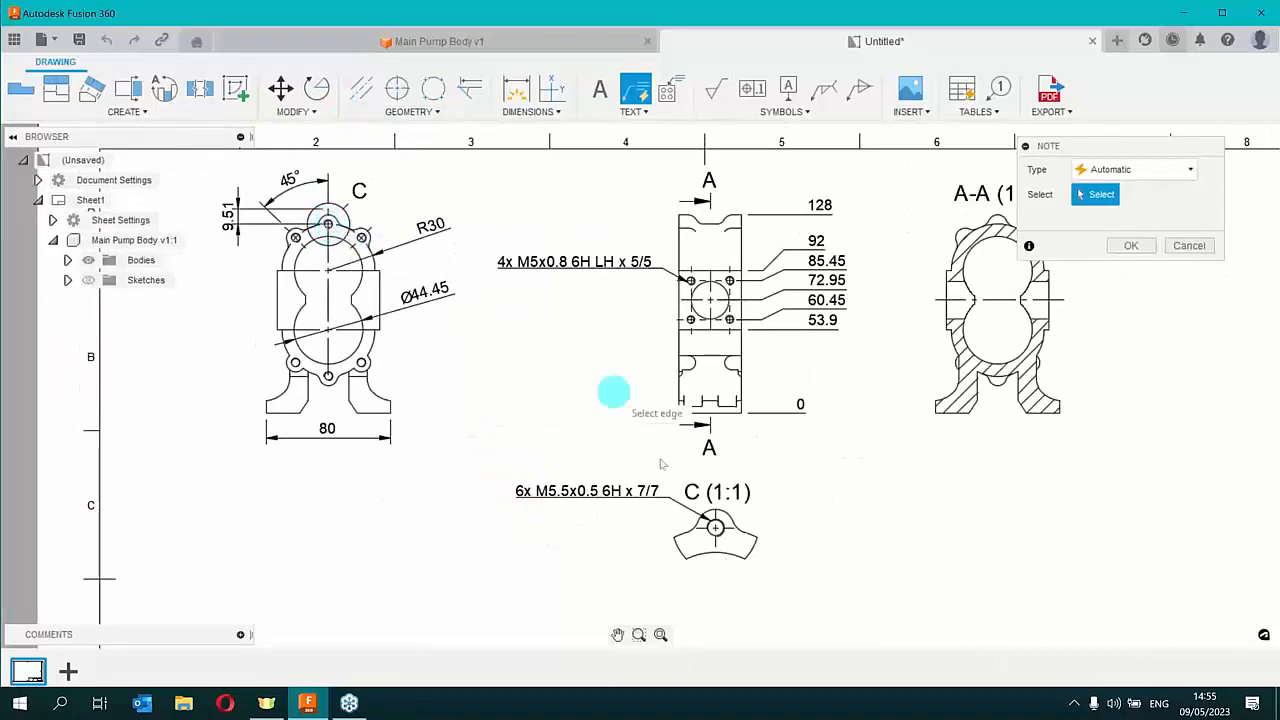
pyautogui.scroll(-2, 545, 505)
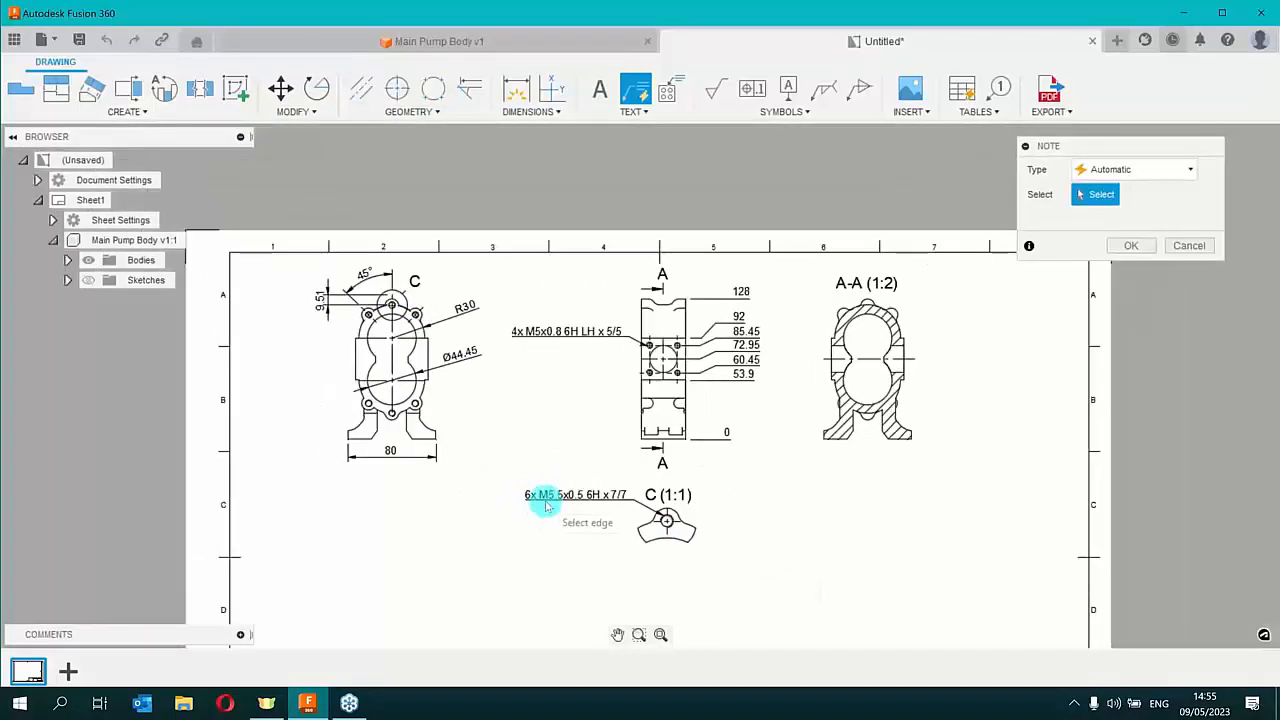
# Examine the thread note on detail view C and finish the hole and thread note command
pyautogui.scroll(3, 545, 505)
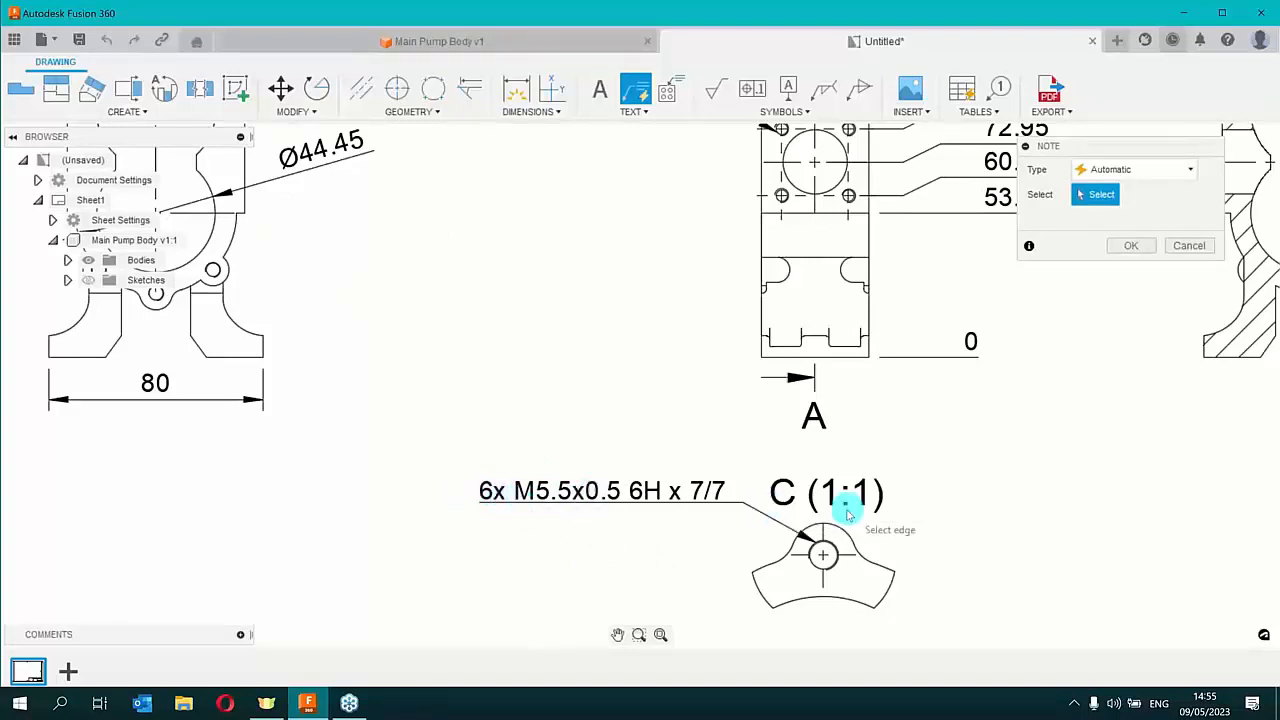
pyautogui.scroll(-3, 423, 342)
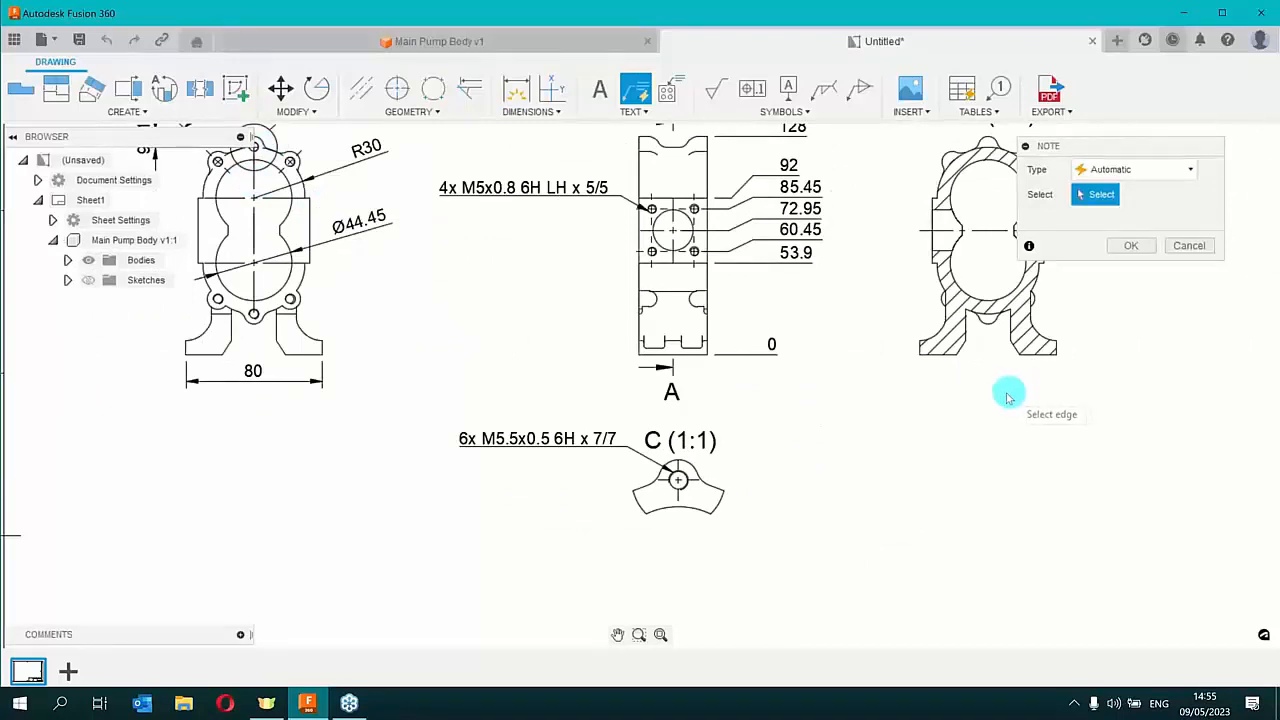
pyautogui.click(1145, 248)
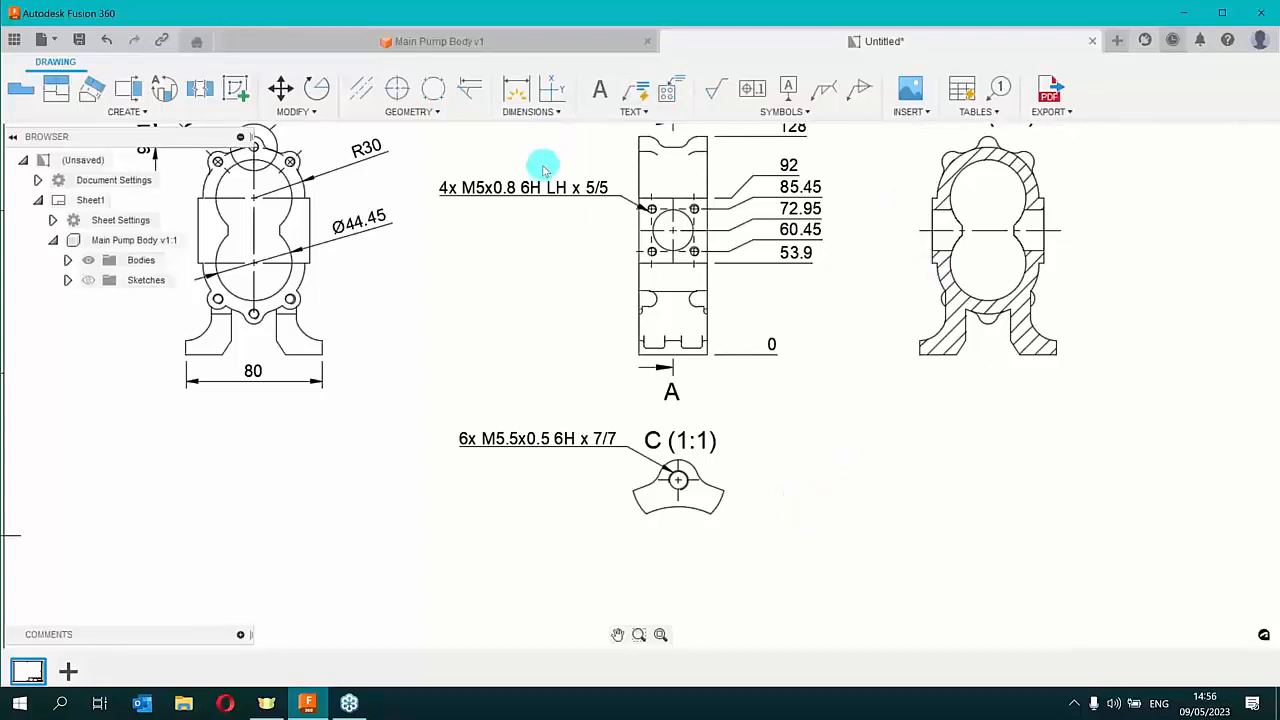
pyautogui.click(602, 92)
pyautogui.scroll(3, 732, 464)
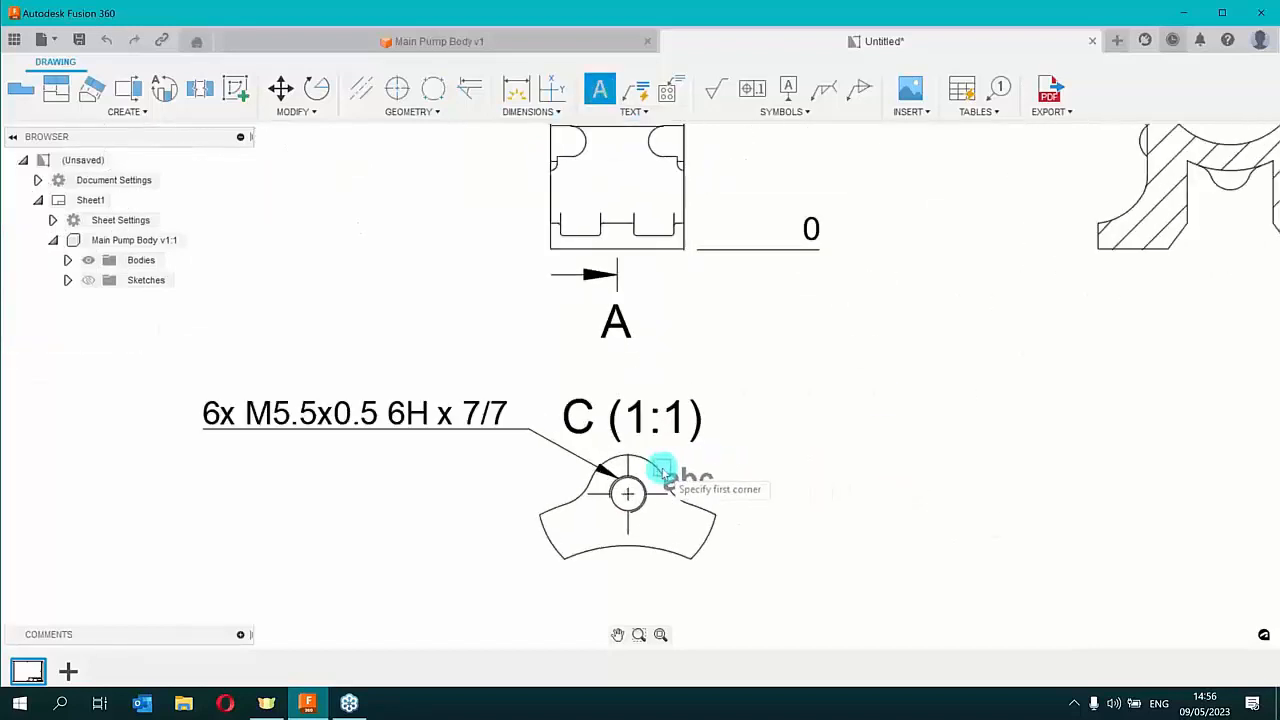
pyautogui.click(652, 464)
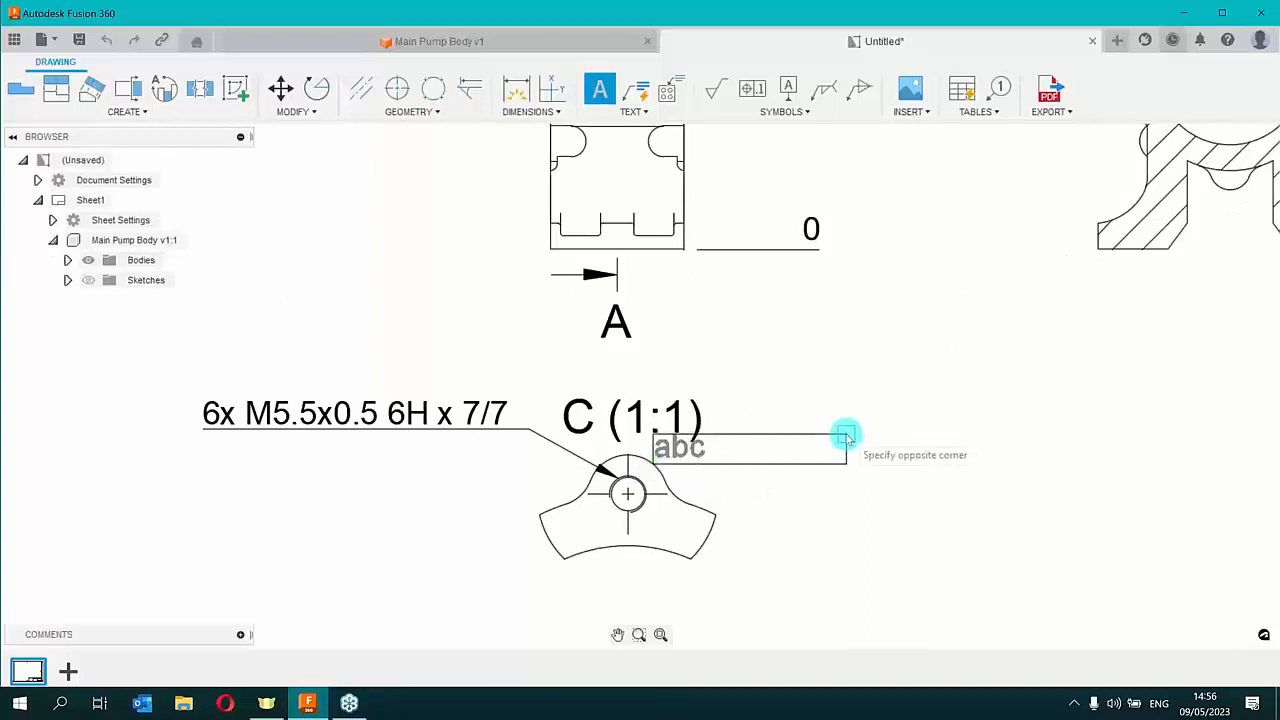
pyautogui.press('Escape')
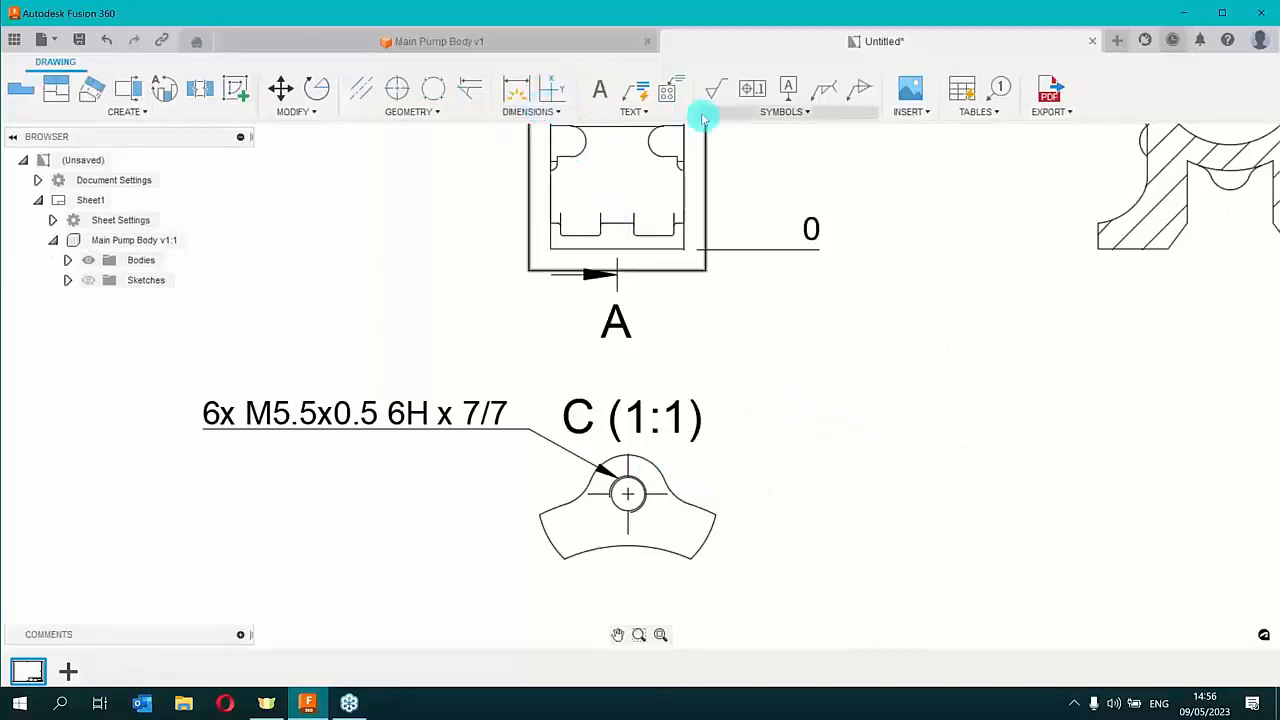
# Attach a leader note to the outer arc around the hole in detail view C, with its text right of the view label
pyautogui.click(633, 111)
pyautogui.click(640, 164)
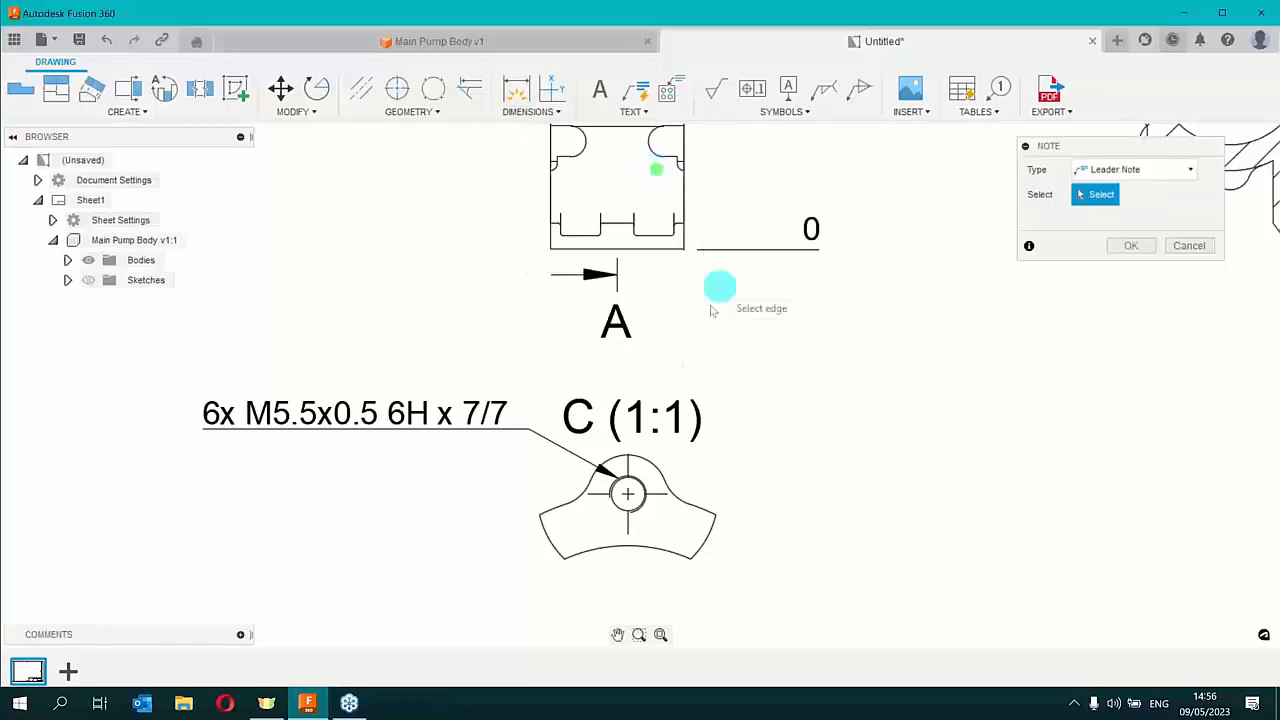
pyautogui.click(660, 474)
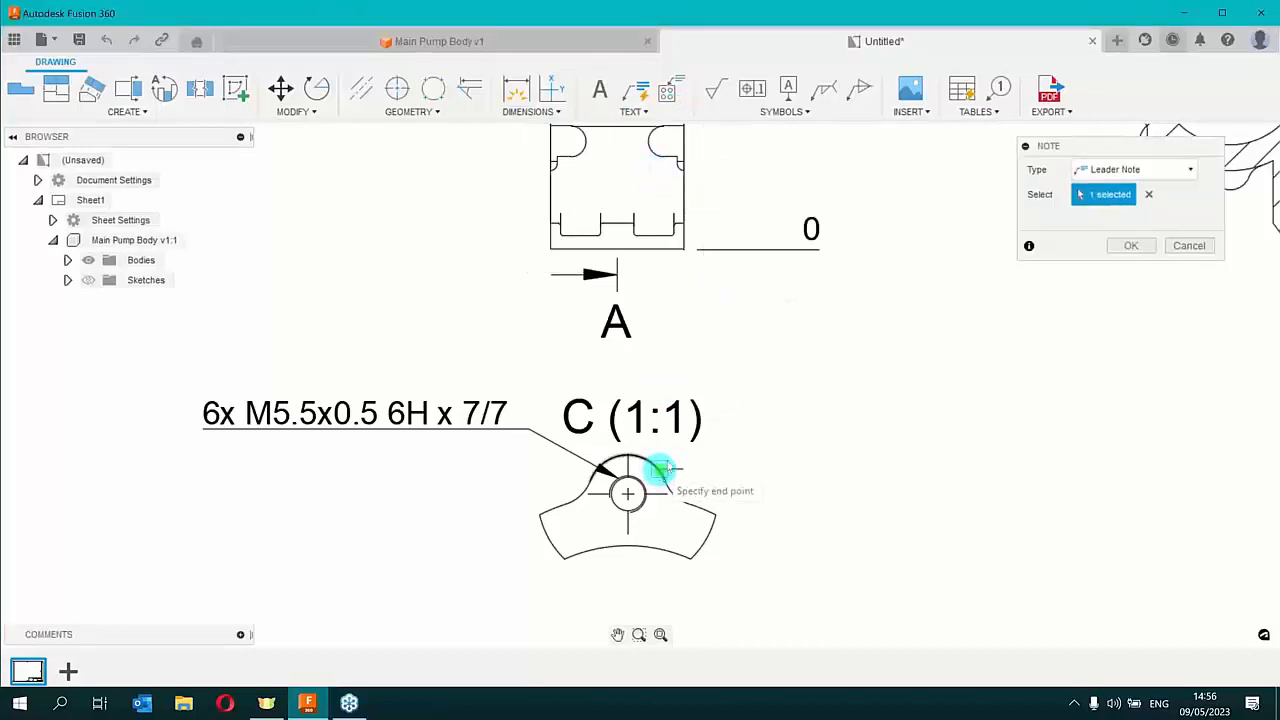
pyautogui.click(765, 425)
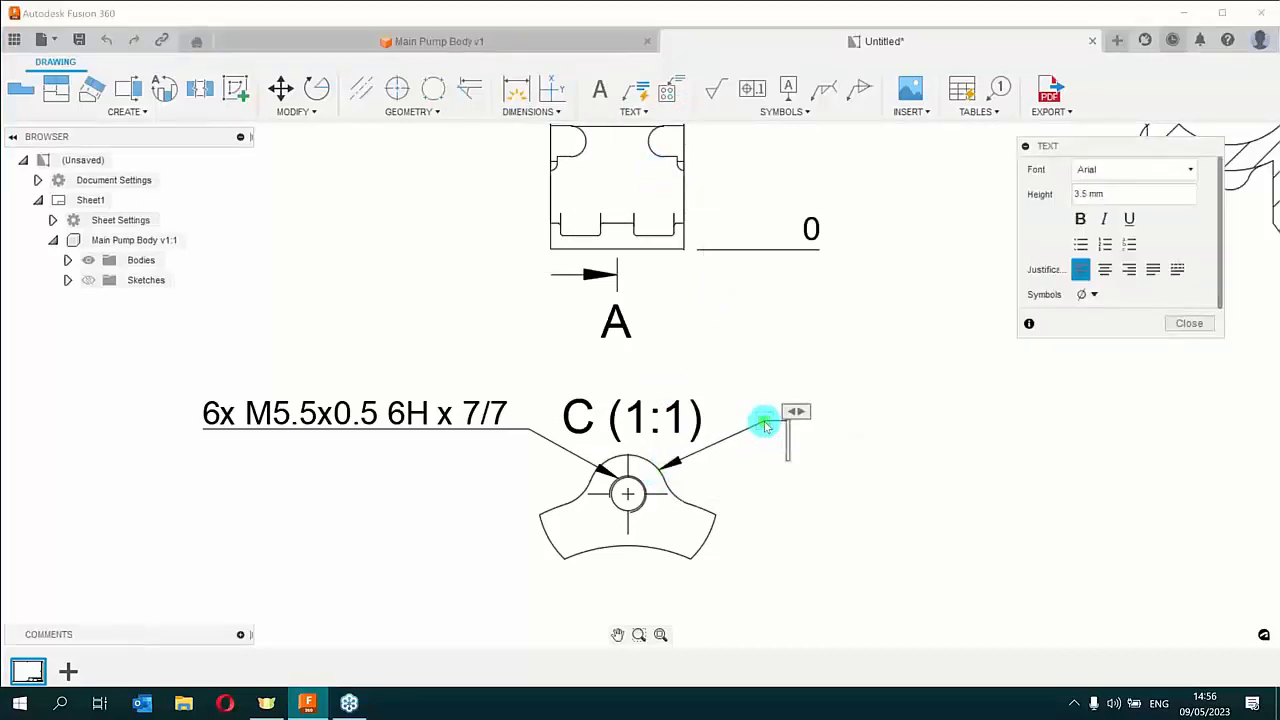
# Enter "CHECK THE MIMIMUM THICKNESS IS 2MM" as the leader note's text and finish editing it
pyautogui.write('c')
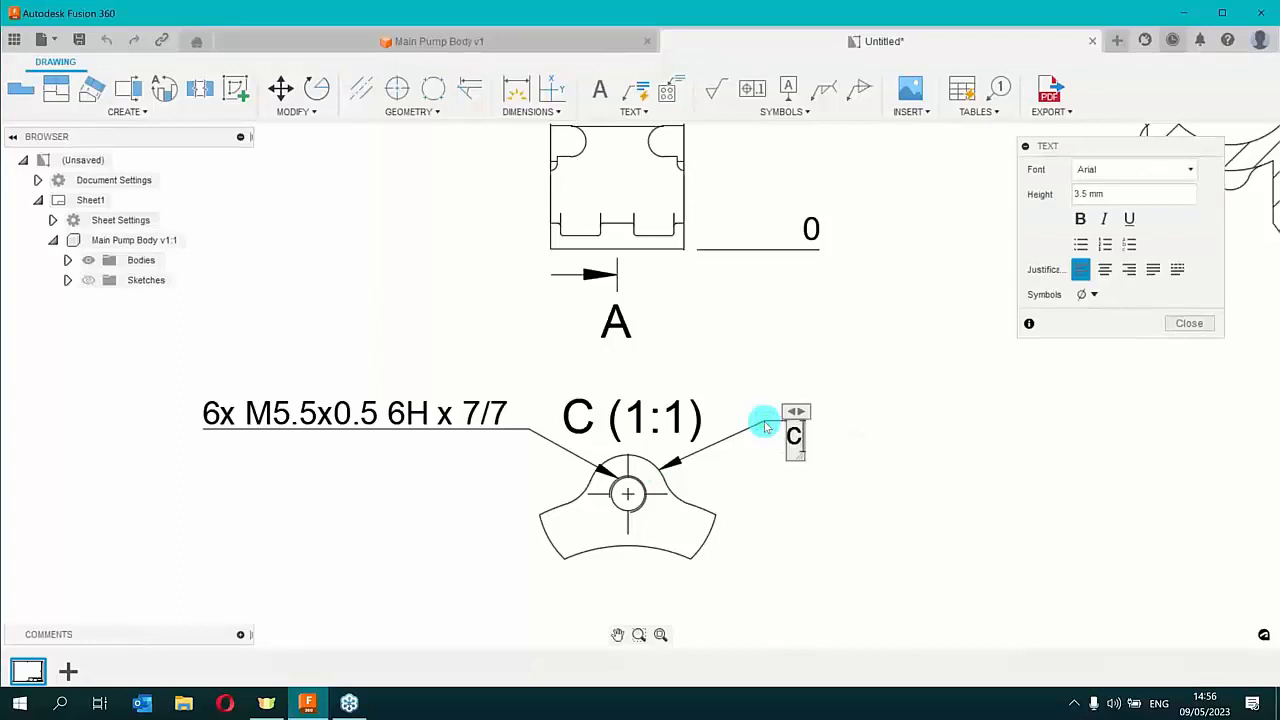
pyautogui.write('HECK THE')
pyautogui.press('BackSpace')
pyautogui.press('BackSpace')
pyautogui.press('BackSpace')
pyautogui.press('BackSpace')
pyautogui.press('BackSpace')
pyautogui.press('BackSpace')
pyautogui.press('BackSpace')
pyautogui.press('BackSpace')
pyautogui.press('BackSpace')
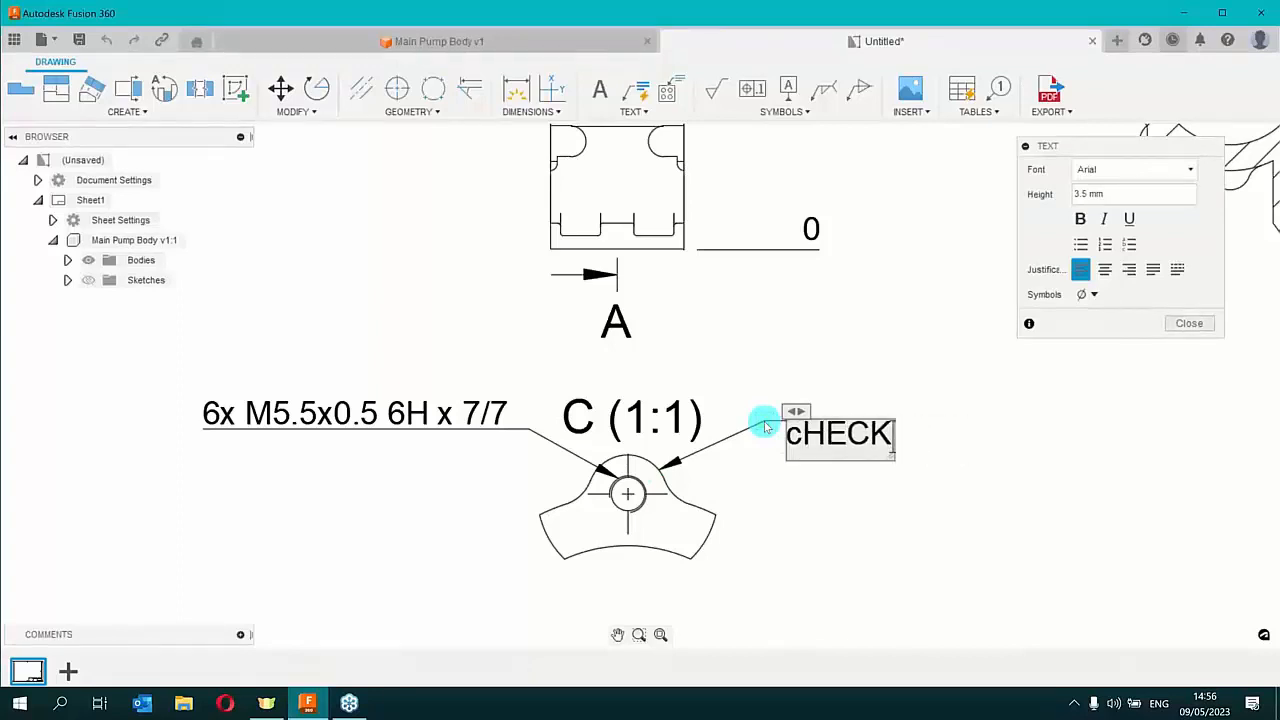
pyautogui.write('CHECKTHE')
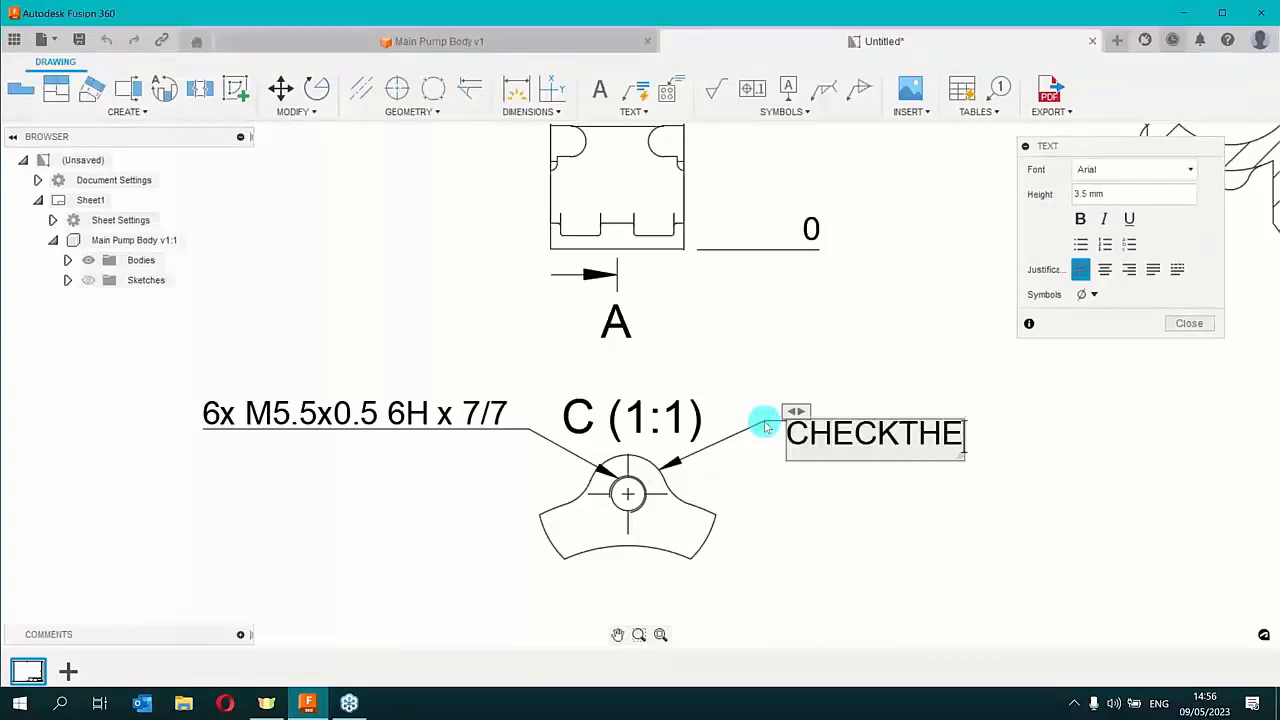
pyautogui.press('Left')
pyautogui.press('Left')
pyautogui.press('Left')
pyautogui.press('End')
pyautogui.write('MIMIMU')
pyautogui.press('BackSpace')
pyautogui.write('MUM tHIC')
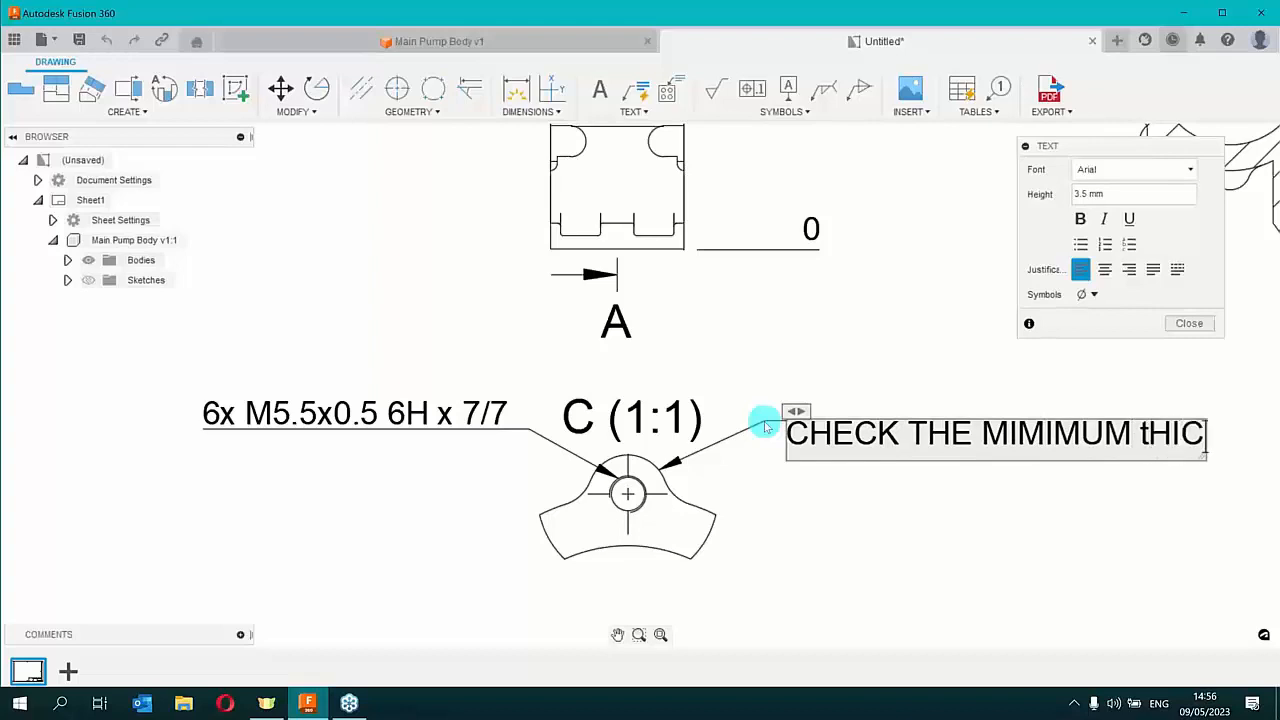
pyautogui.write('KNESS IS')
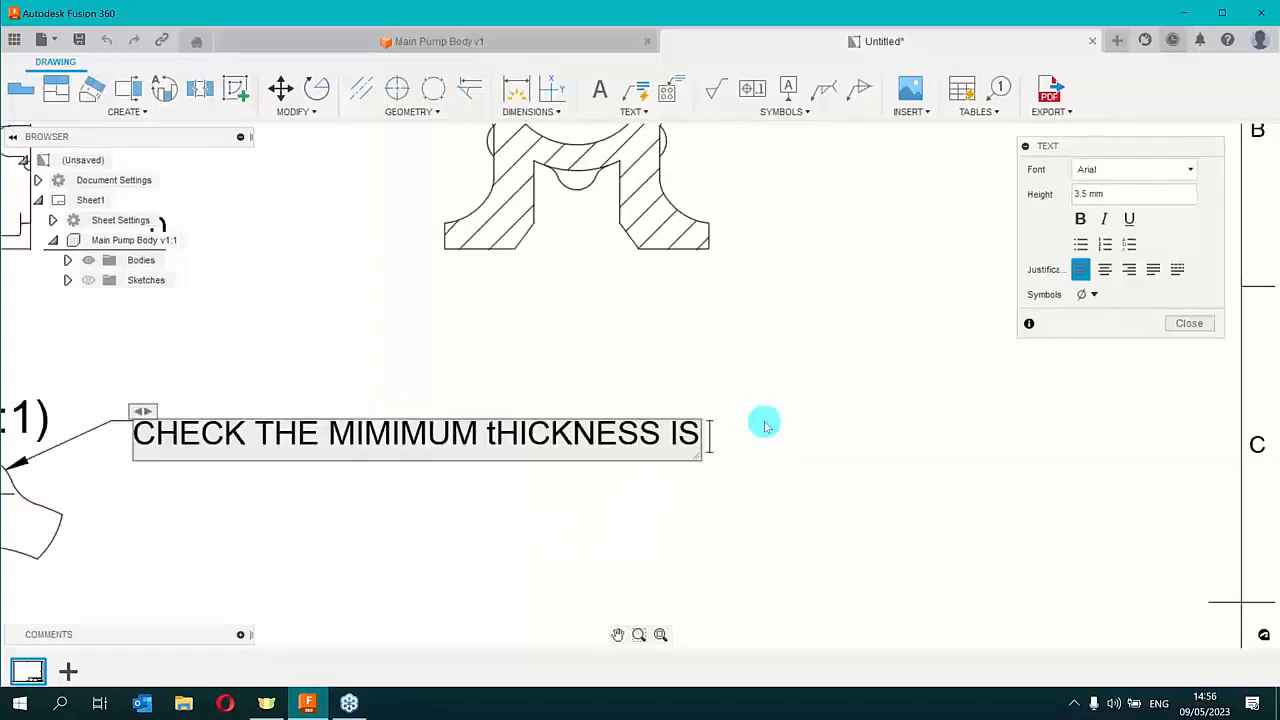
pyautogui.write(' 2MM')
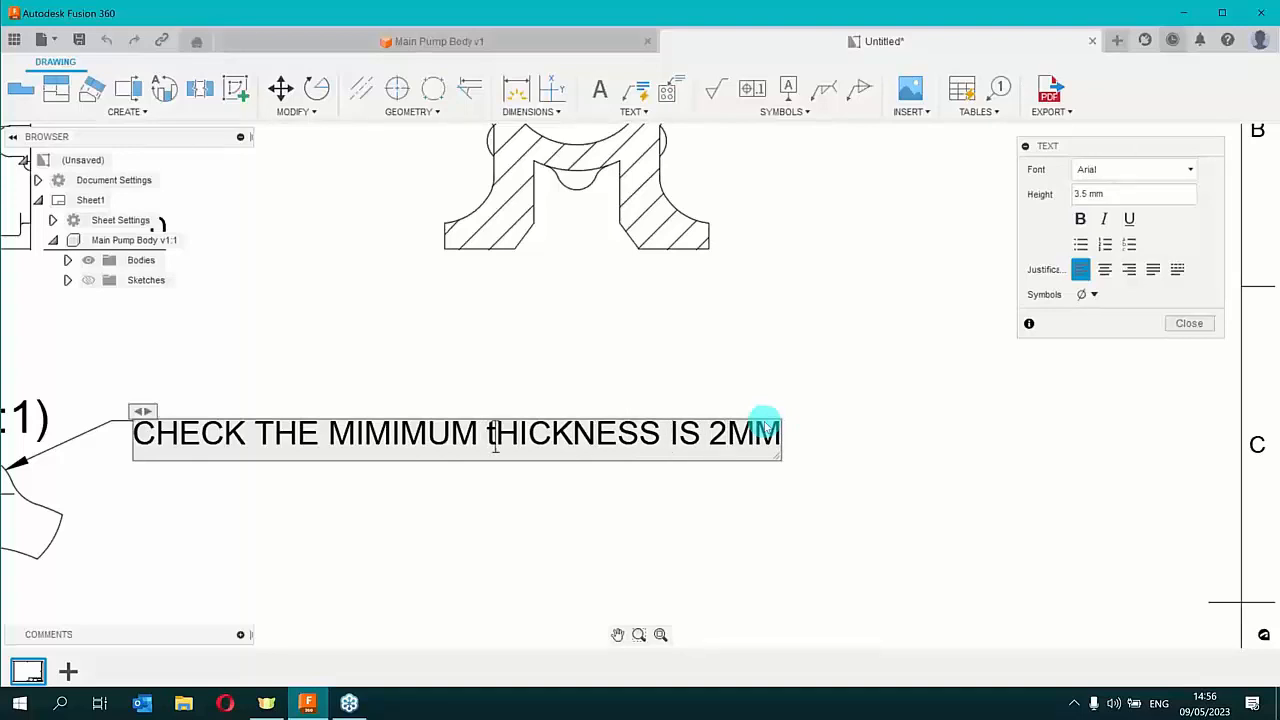
pyautogui.press('BackSpace')
pyautogui.write('T')
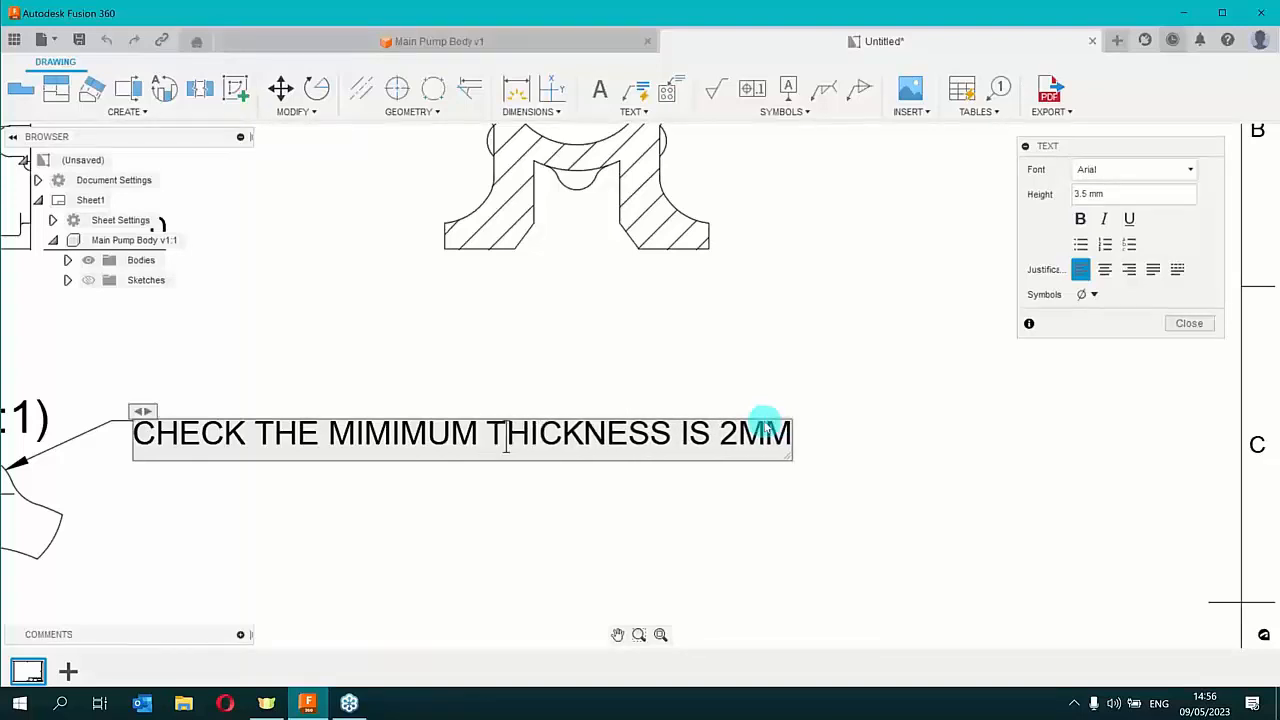
pyautogui.click(1189, 323)
pyautogui.scroll(-5, 720, 534)
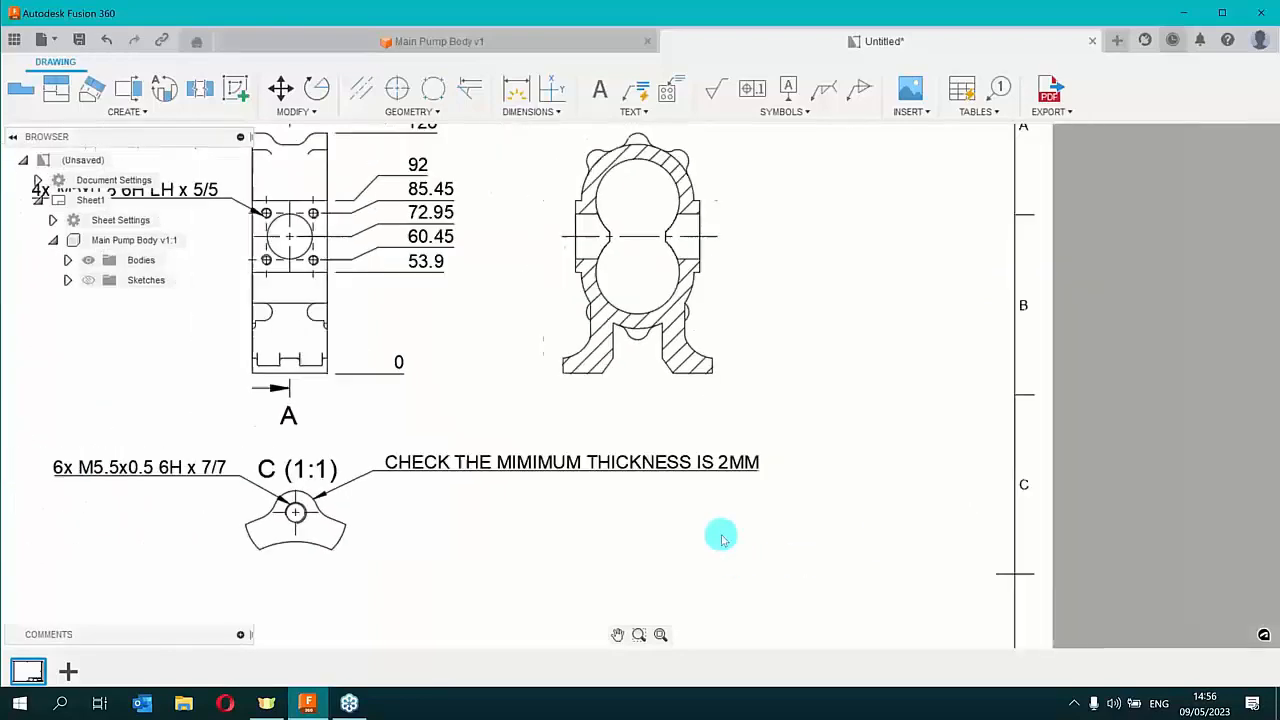
pyautogui.moveTo(574, 600); pyautogui.dragTo(712, 550, button='middle')
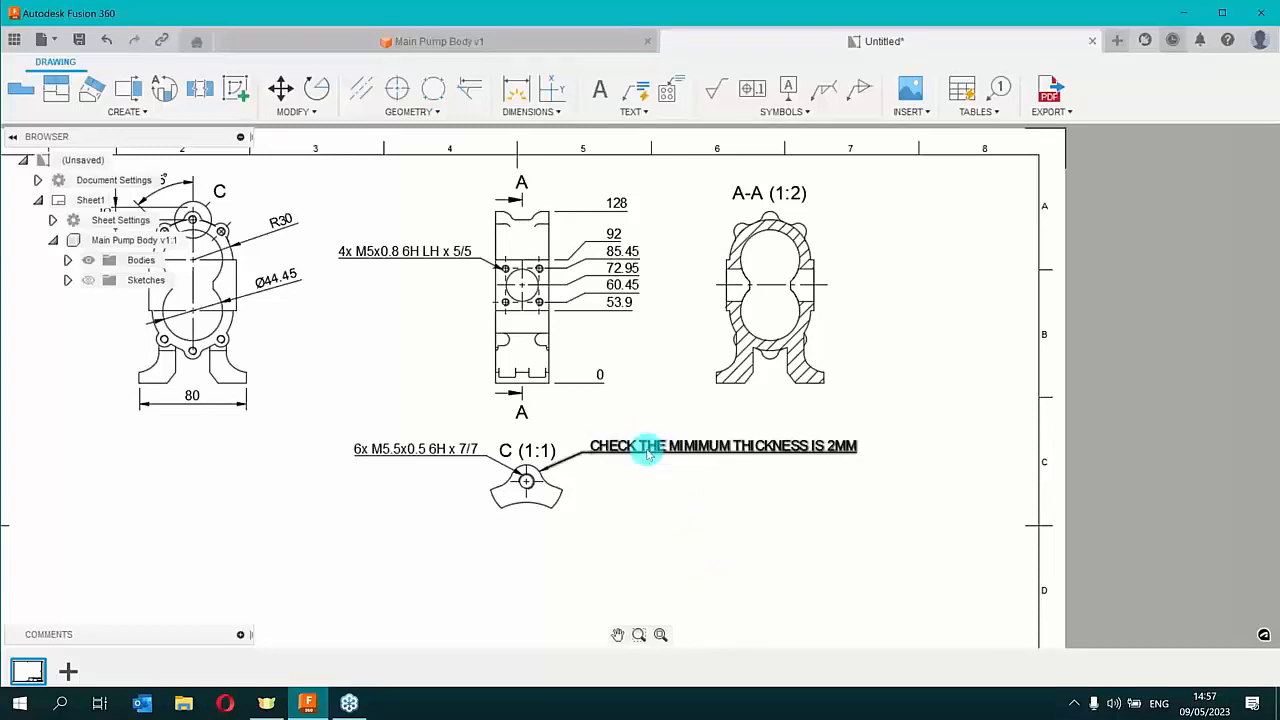
# Inspect detail boundary C in the front view, examine detail view C's style, scale and edge settings, and close them without changes
pyautogui.scroll(-2, 733, 560)
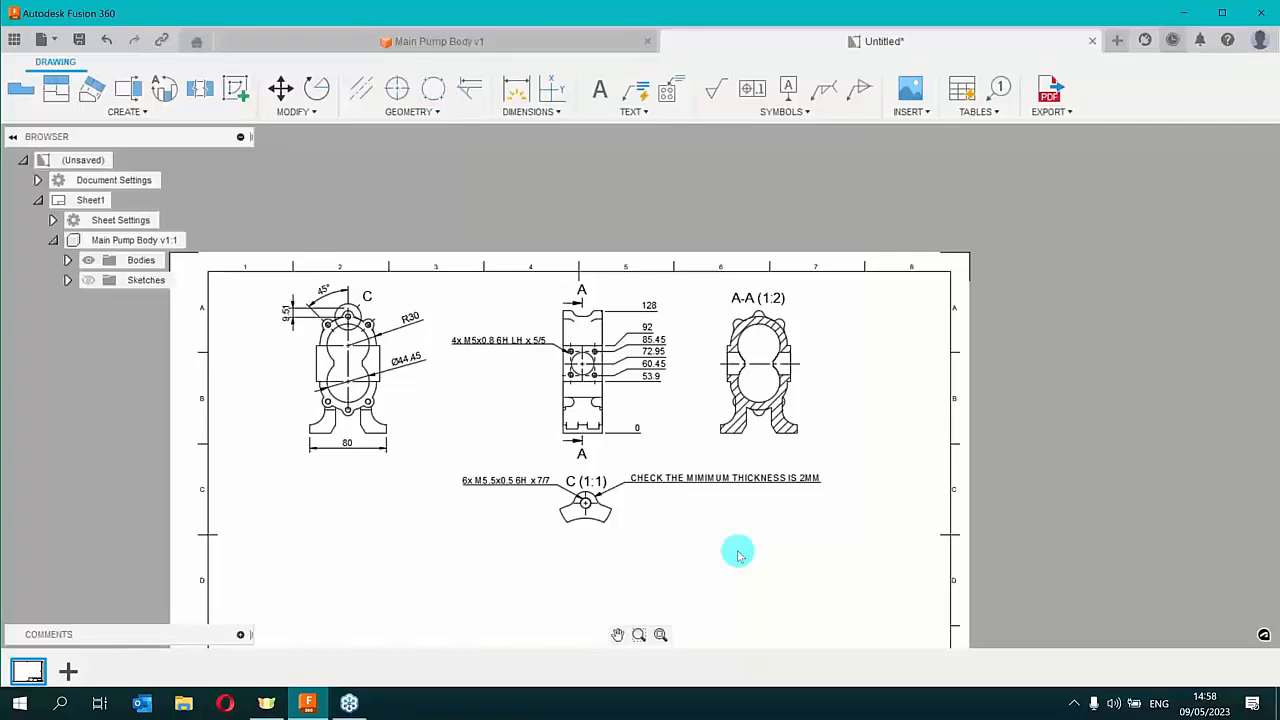
pyautogui.scroll(2, 340, 318)
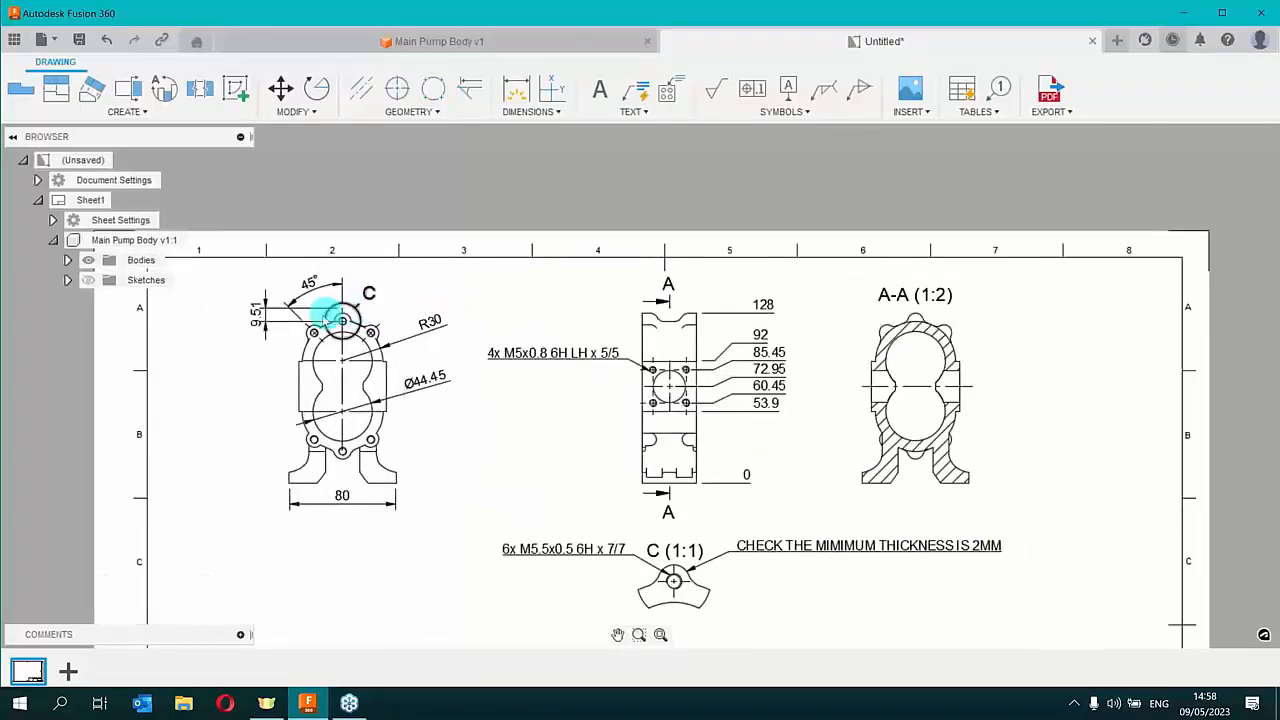
pyautogui.scroll(2, 330, 316)
pyautogui.scroll(4, 322, 320)
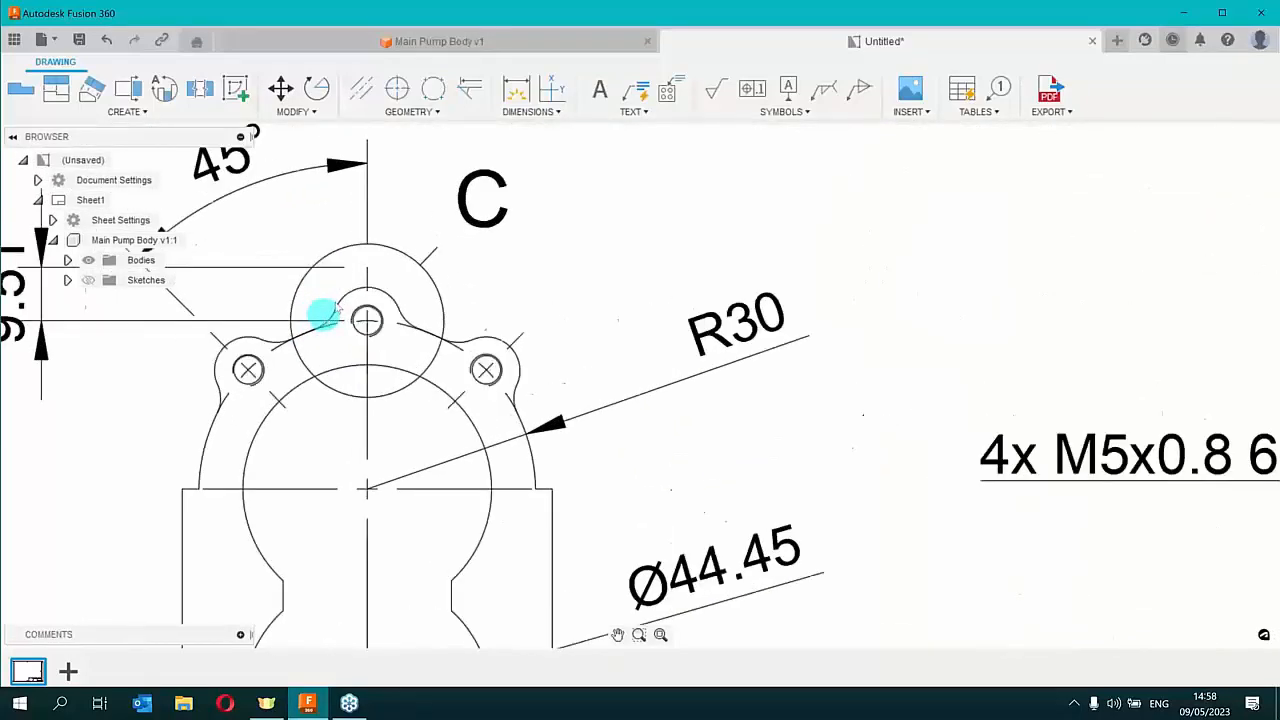
pyautogui.rightClick(393, 248)
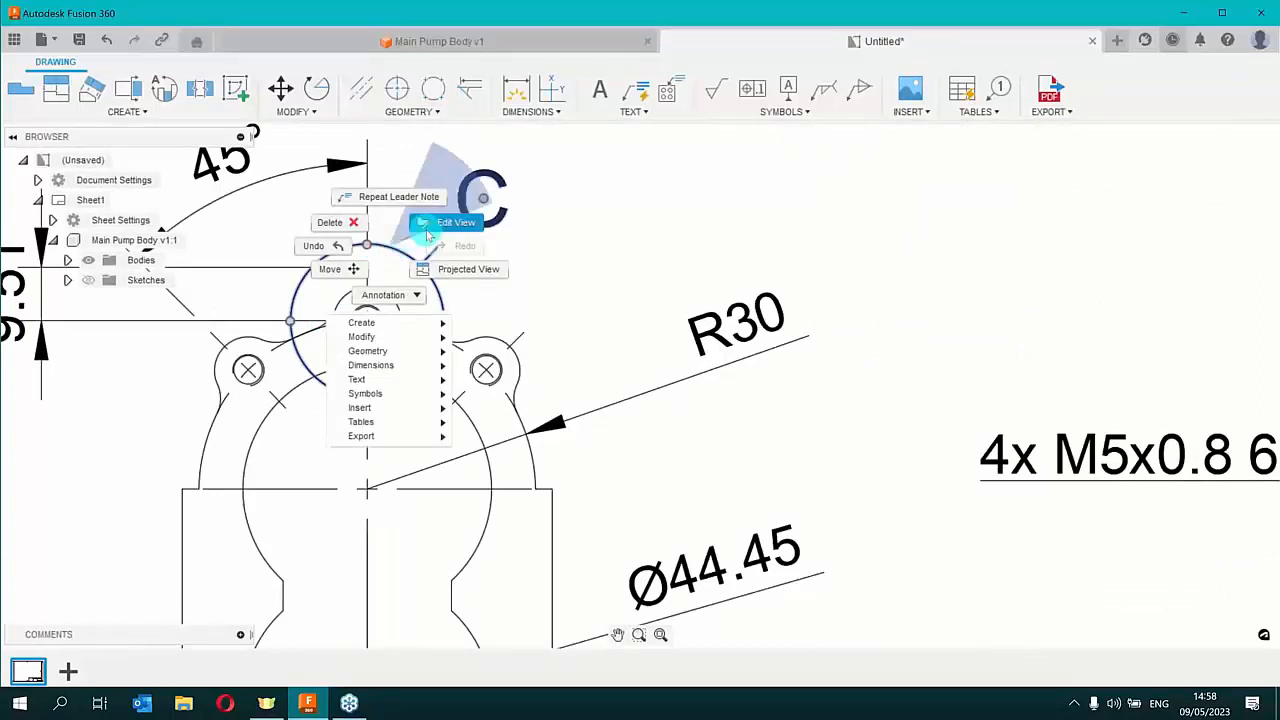
pyautogui.click(430, 230)
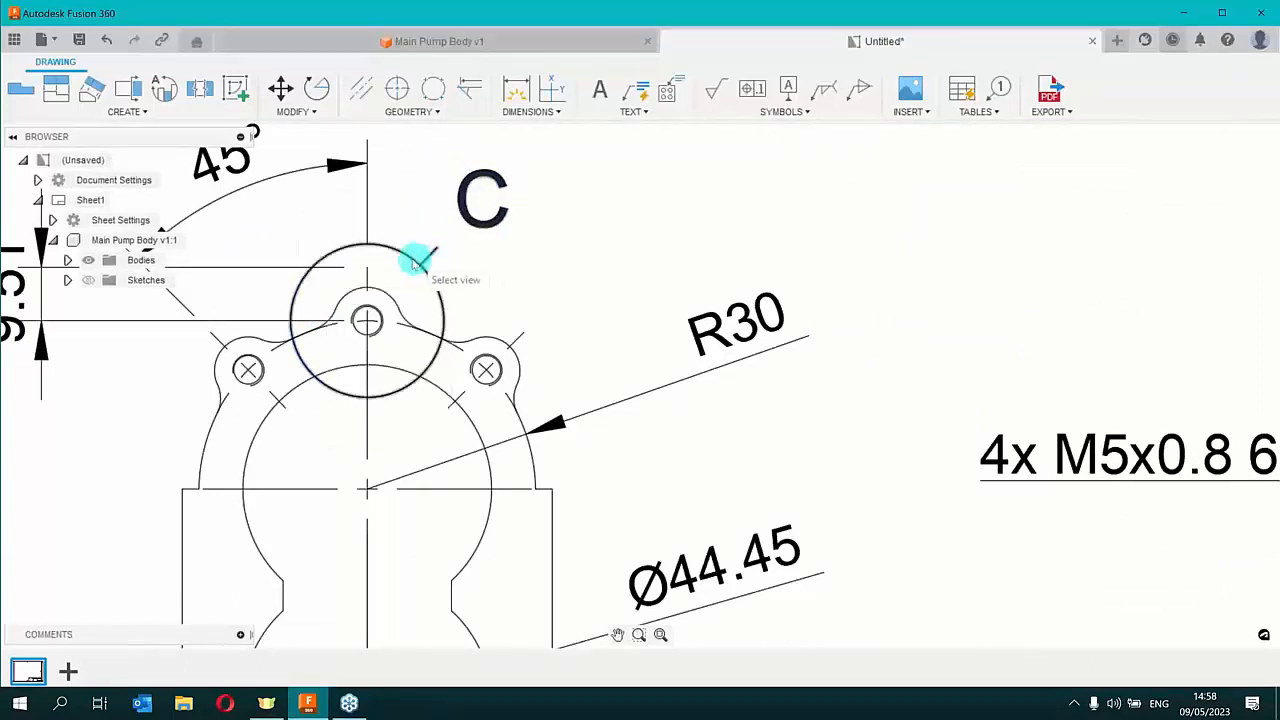
pyautogui.scroll(-5, 540, 330)
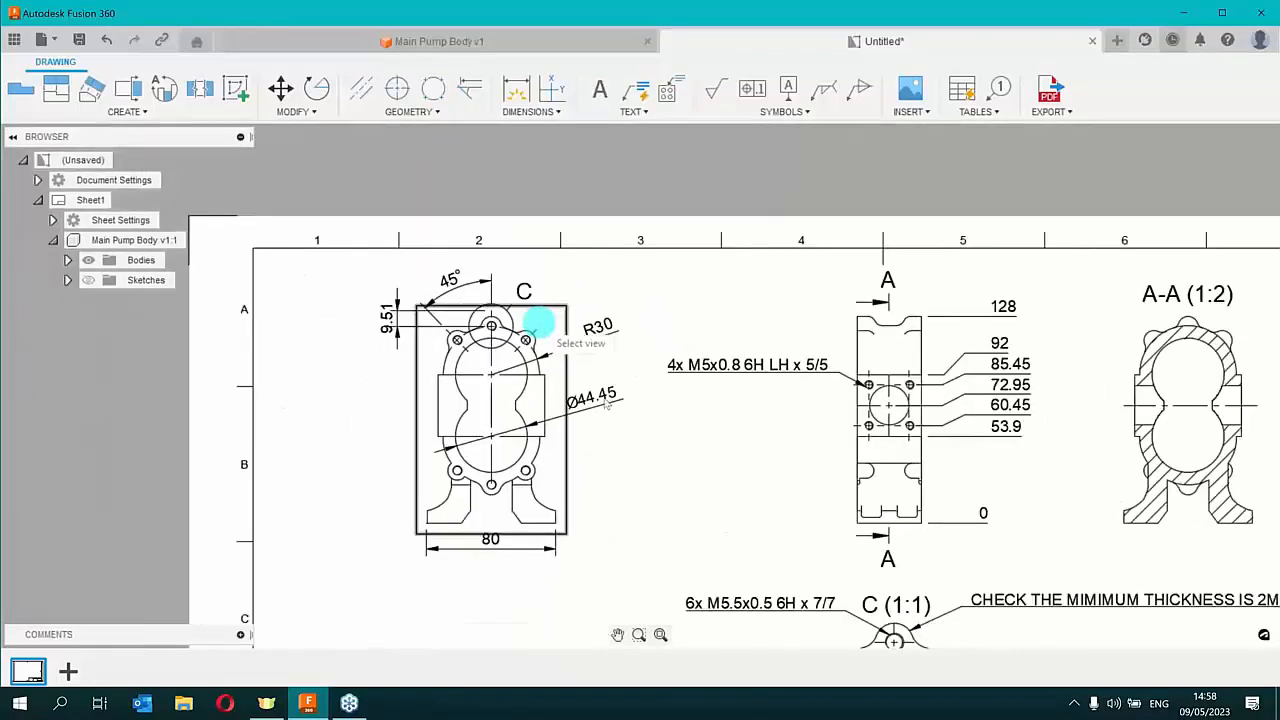
pyautogui.moveTo(895, 668); pyautogui.dragTo(737, 486, button='middle')
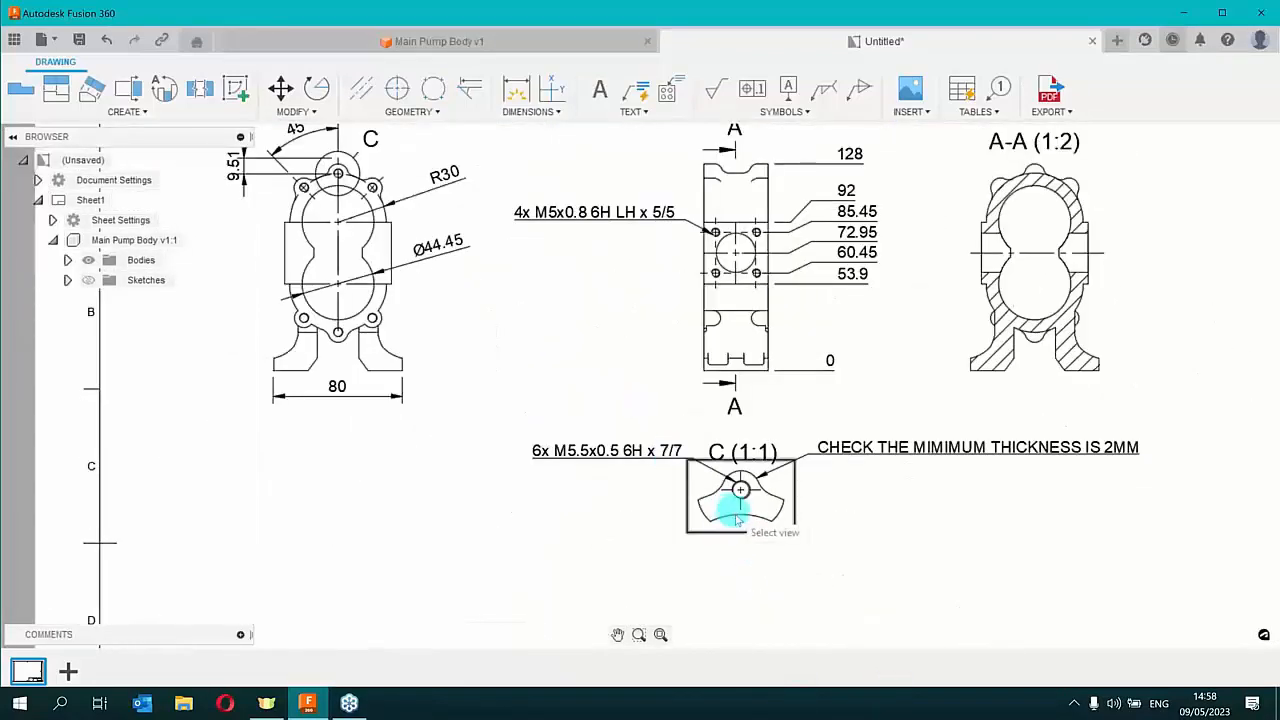
pyautogui.click(737, 518)
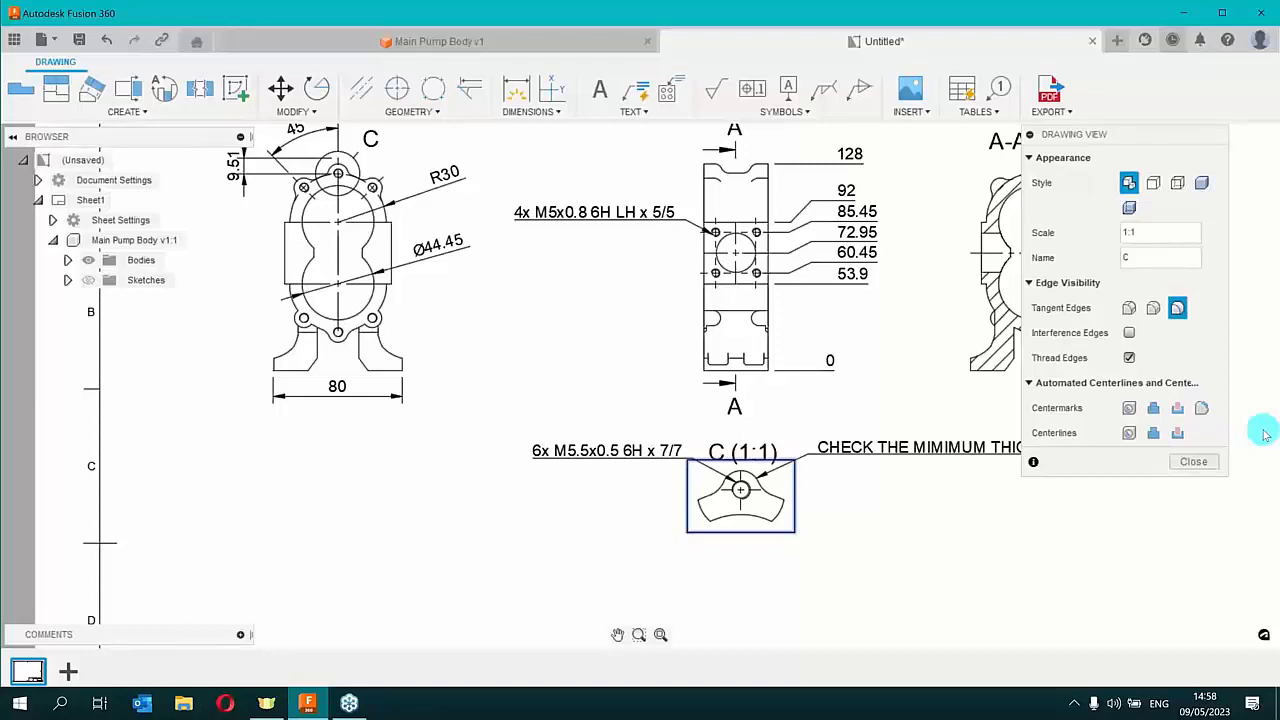
pyautogui.click(1194, 463)
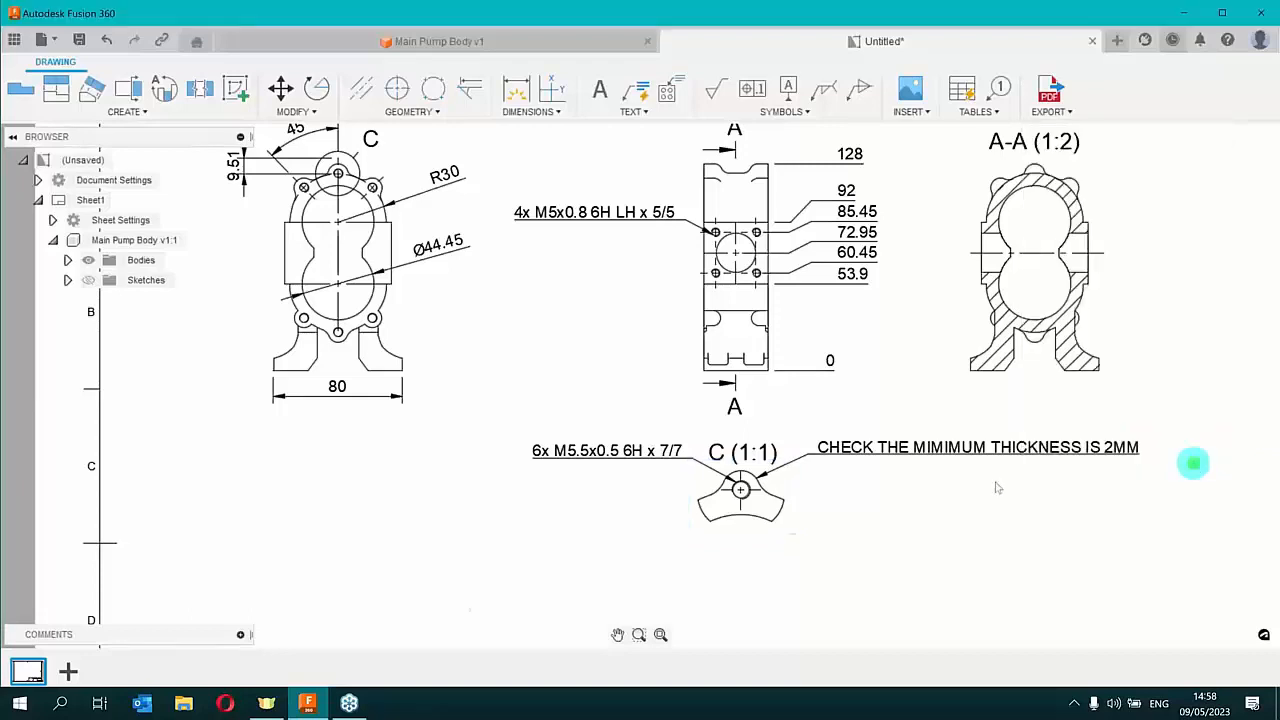
pyautogui.click(181, 704)
pyautogui.click(88, 192)
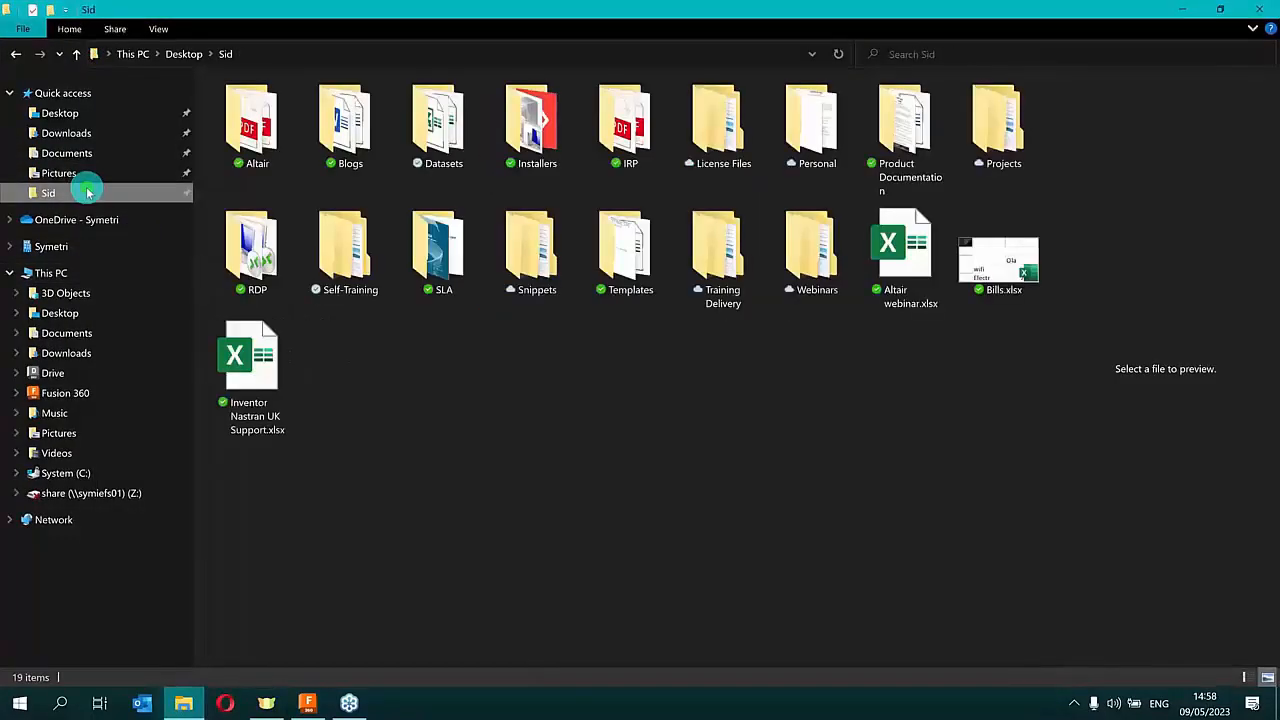
pyautogui.hotkey('alt', 'Tab')
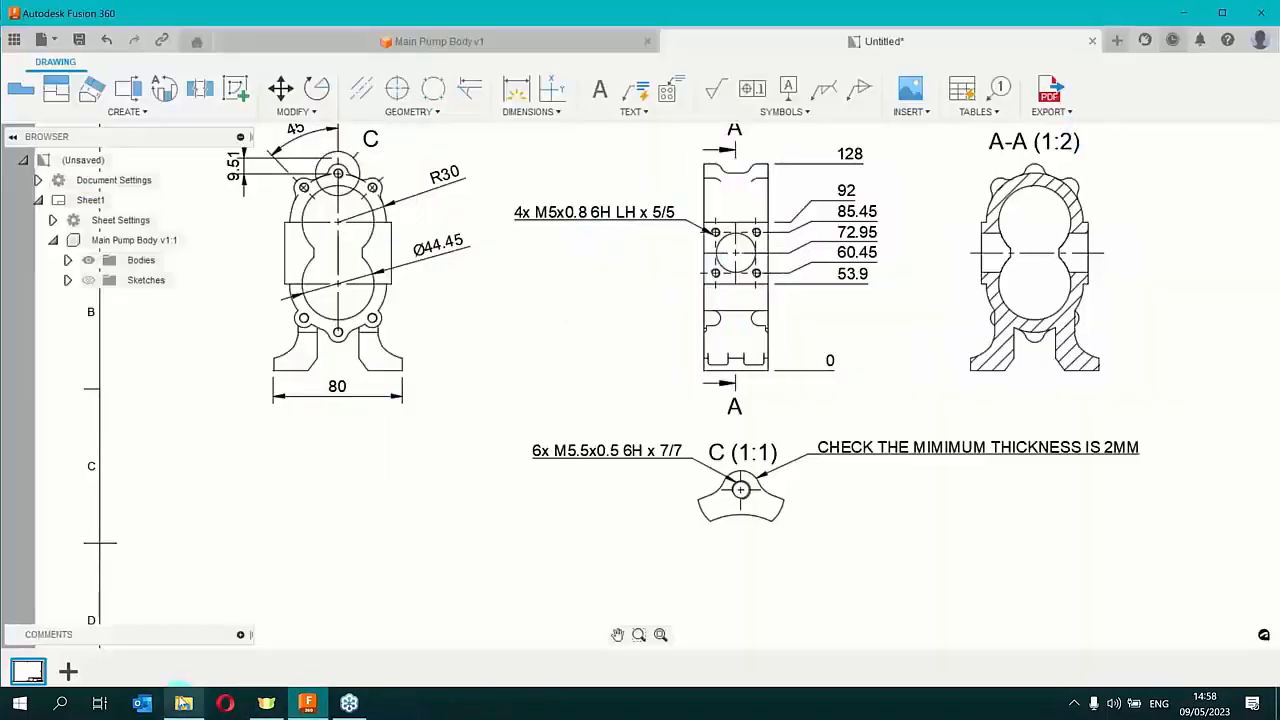
pyautogui.moveTo(181, 702)
pyautogui.click(260, 574)
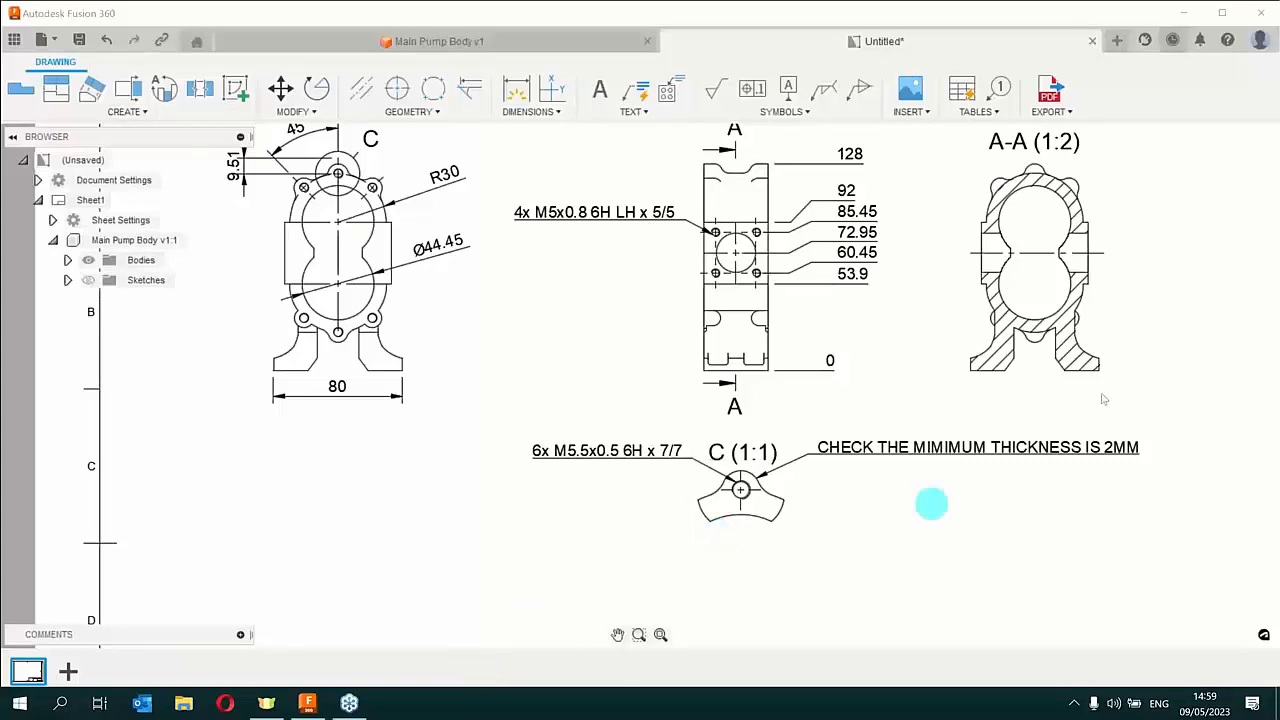
pyautogui.click(978, 111)
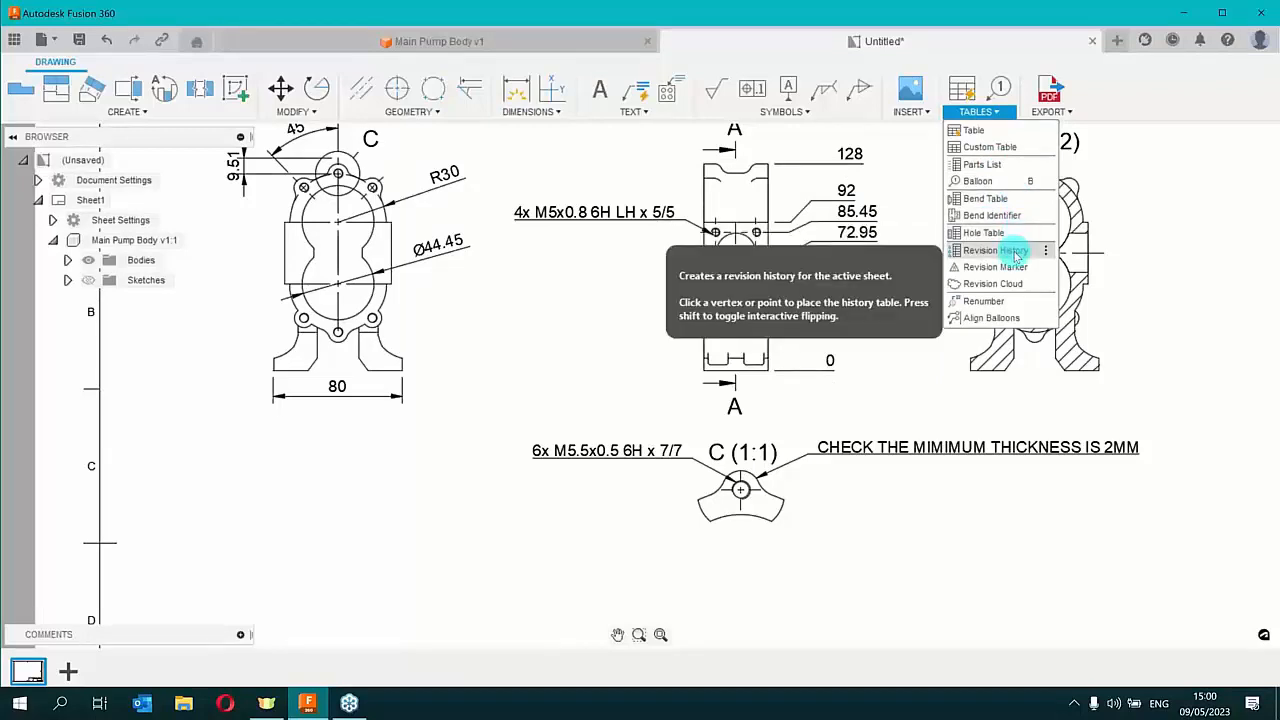
pyautogui.click(630, 111)
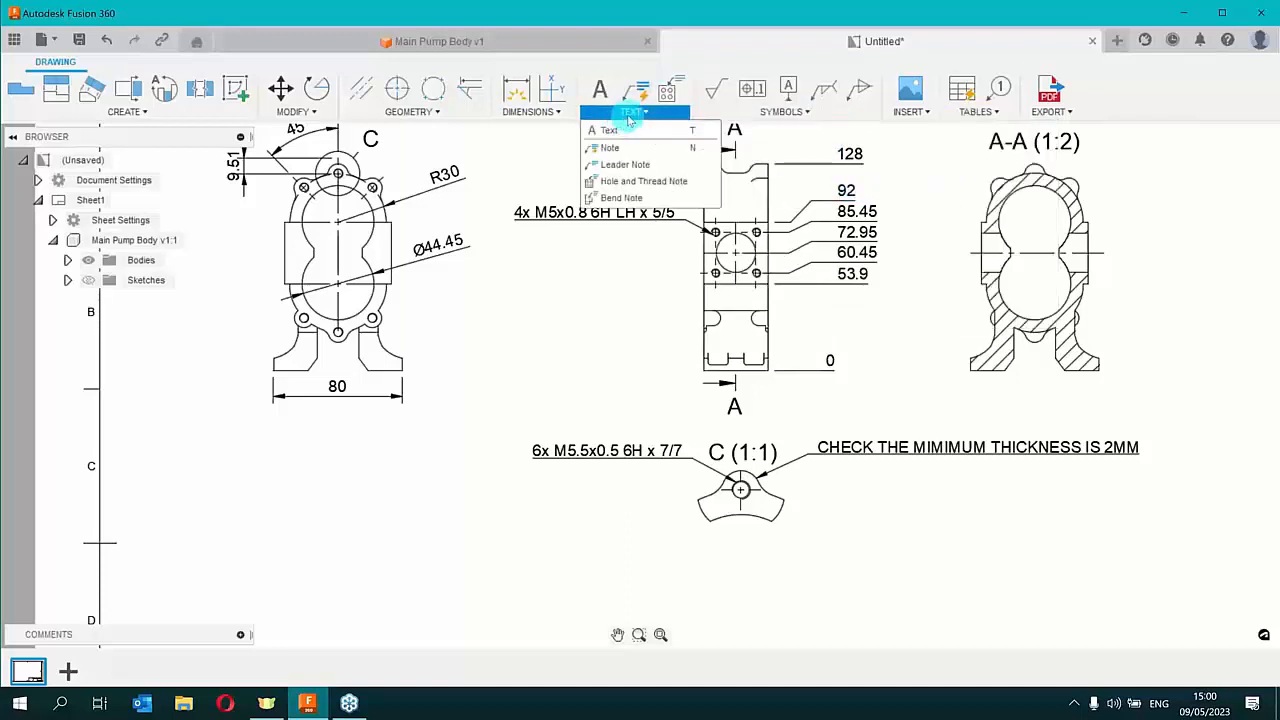
pyautogui.click(760, 111)
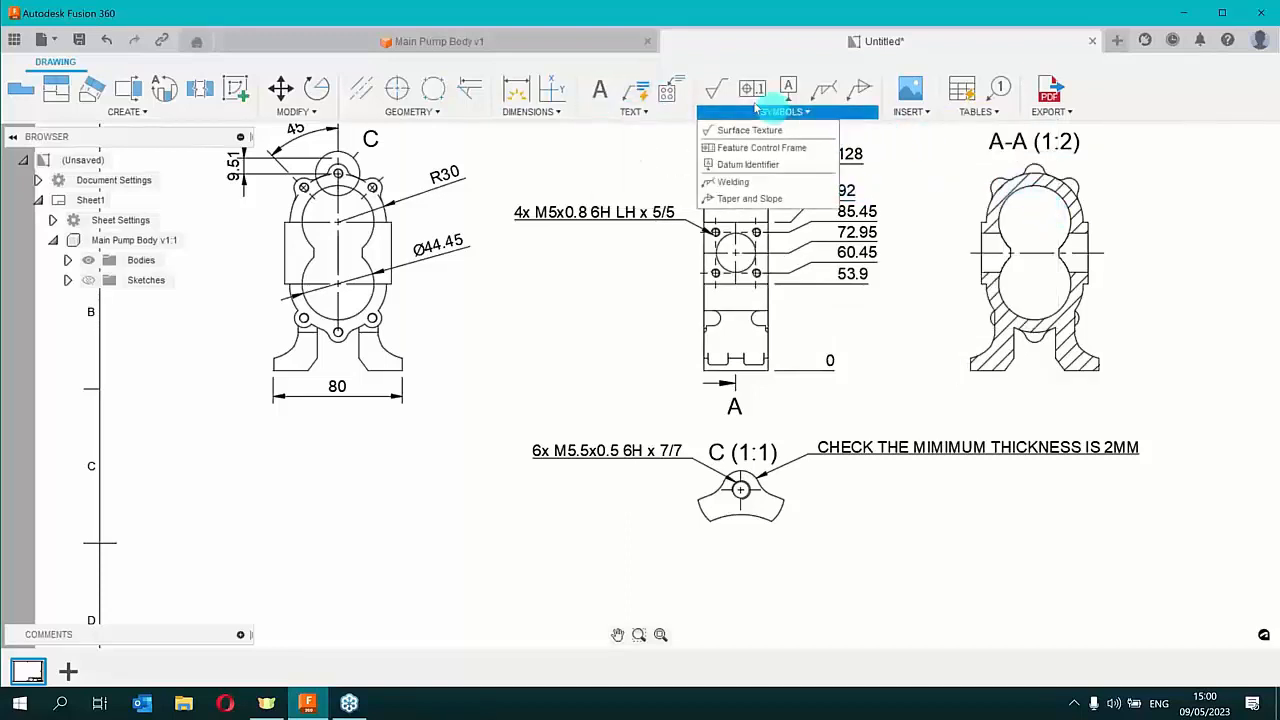
pyautogui.click(755, 113)
pyautogui.click(755, 115)
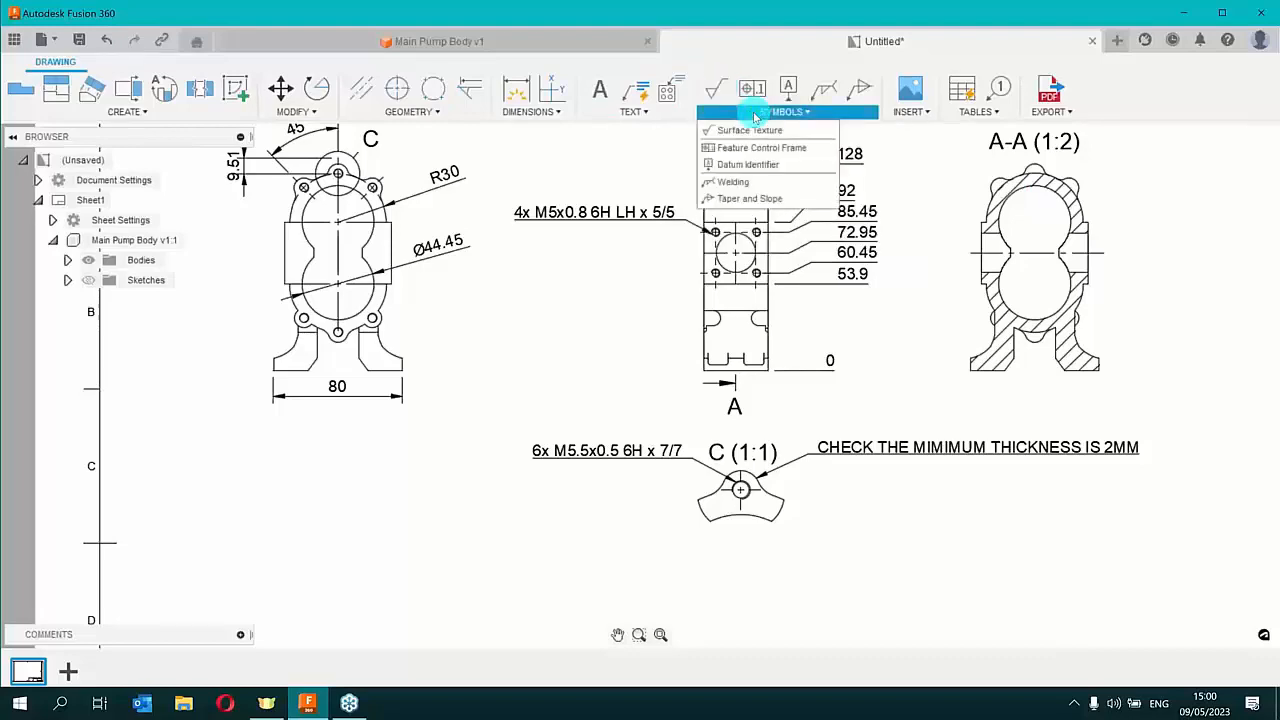
pyautogui.scroll(-5, 777, 439)
pyautogui.moveTo(1060, 600); pyautogui.dragTo(929, 378, button='middle')
pyautogui.scroll(2, 732, 461)
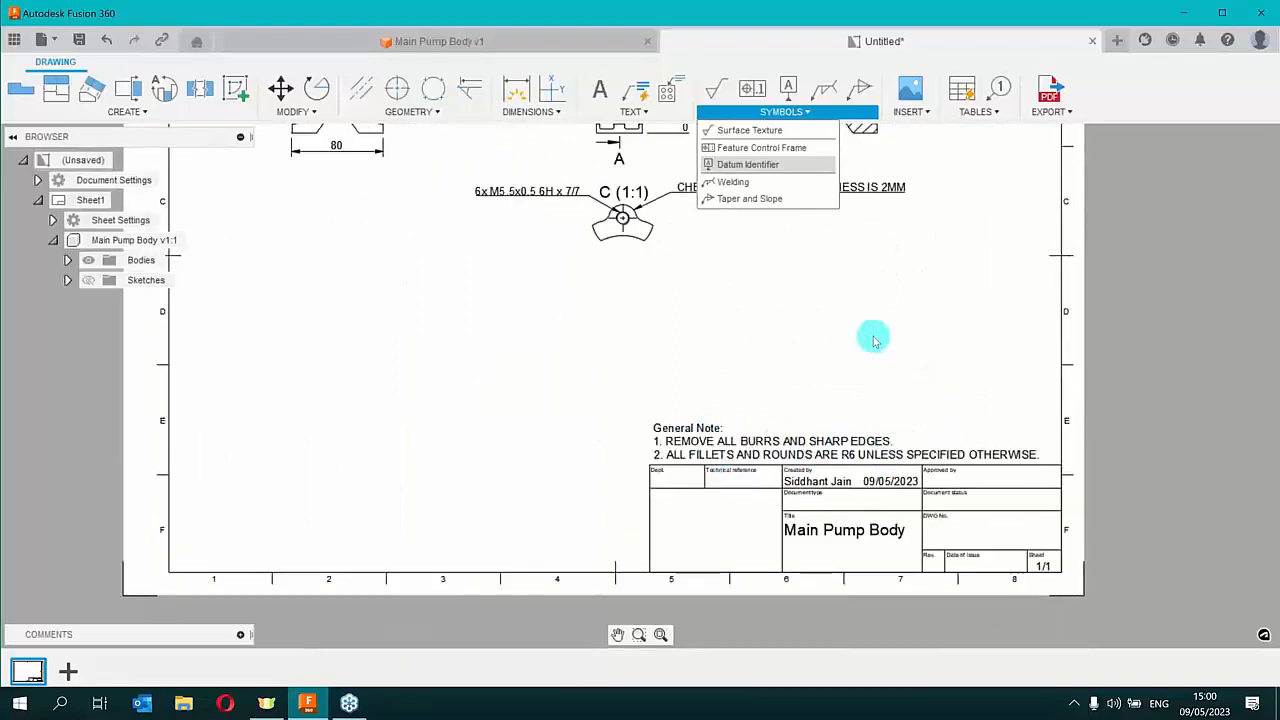
# Place a surface texture symbol directly on the lower bore arc in section view A-A, leaving its requirement fields blank
pyautogui.moveTo(877, 329); pyautogui.dragTo(996, 699, button='middle')
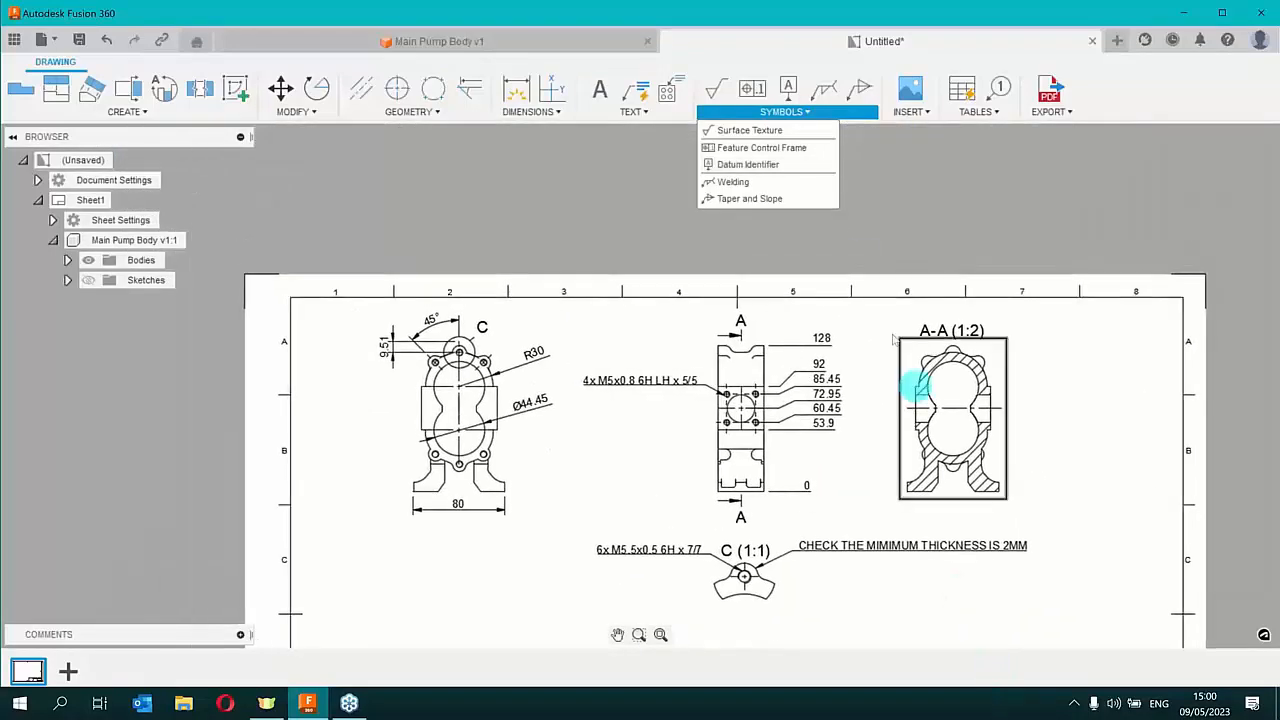
pyautogui.click(772, 131)
pyautogui.scroll(5, 945, 440)
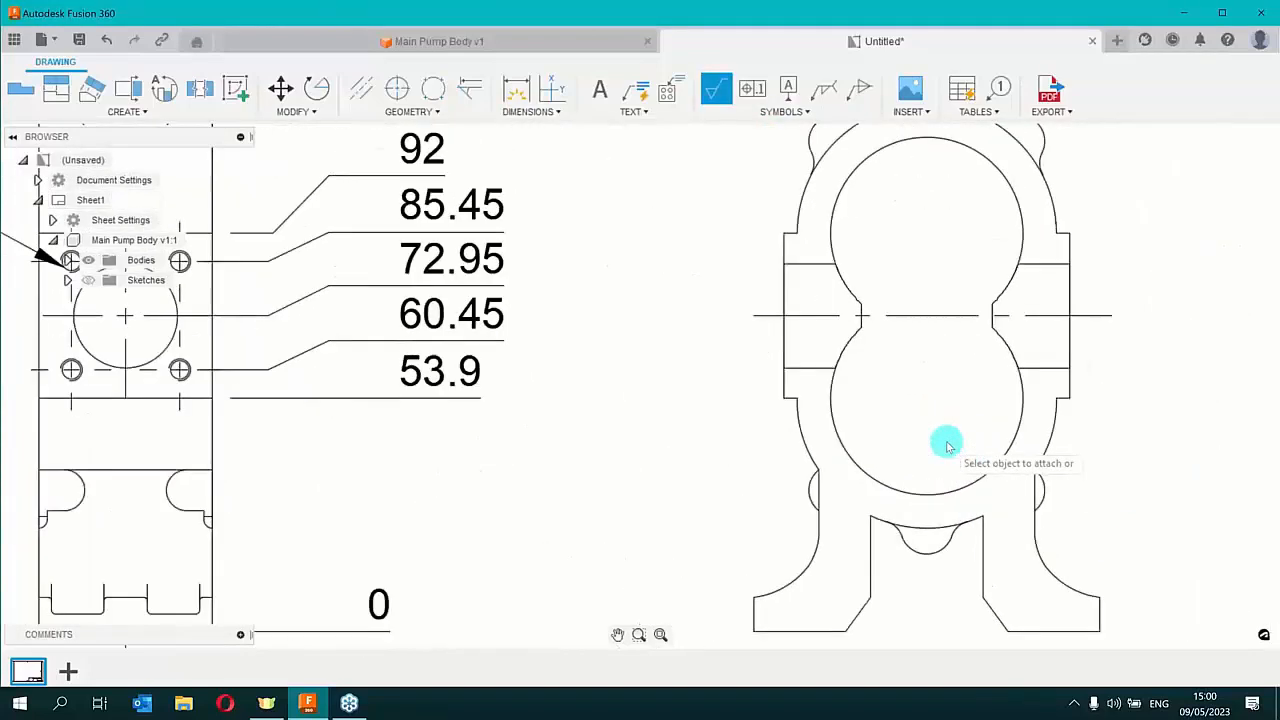
pyautogui.click(906, 491)
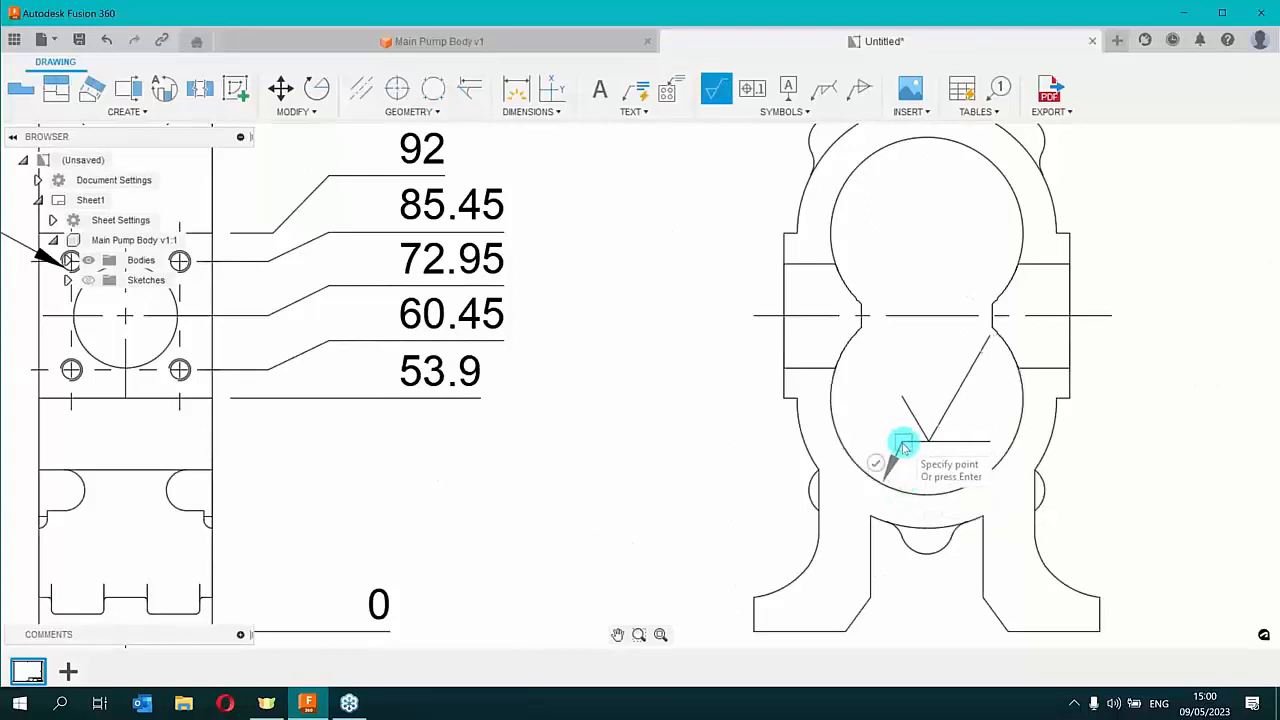
pyautogui.click(876, 459)
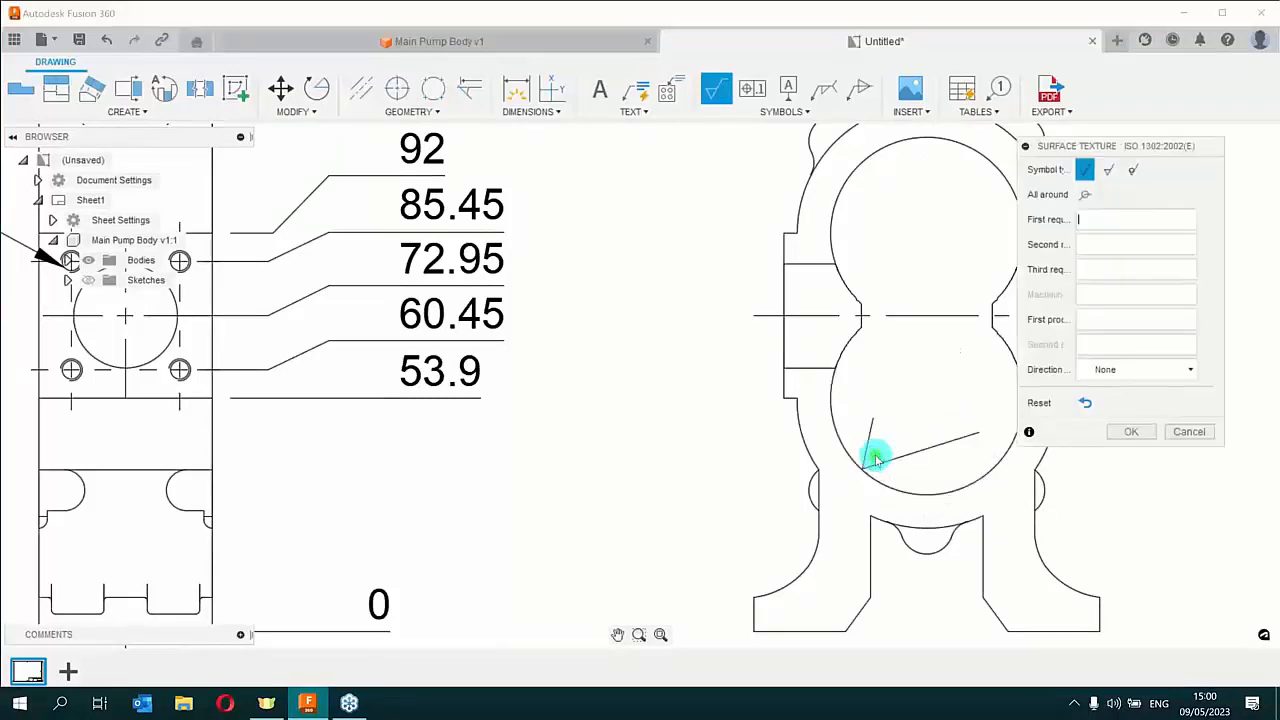
pyautogui.click(1118, 222)
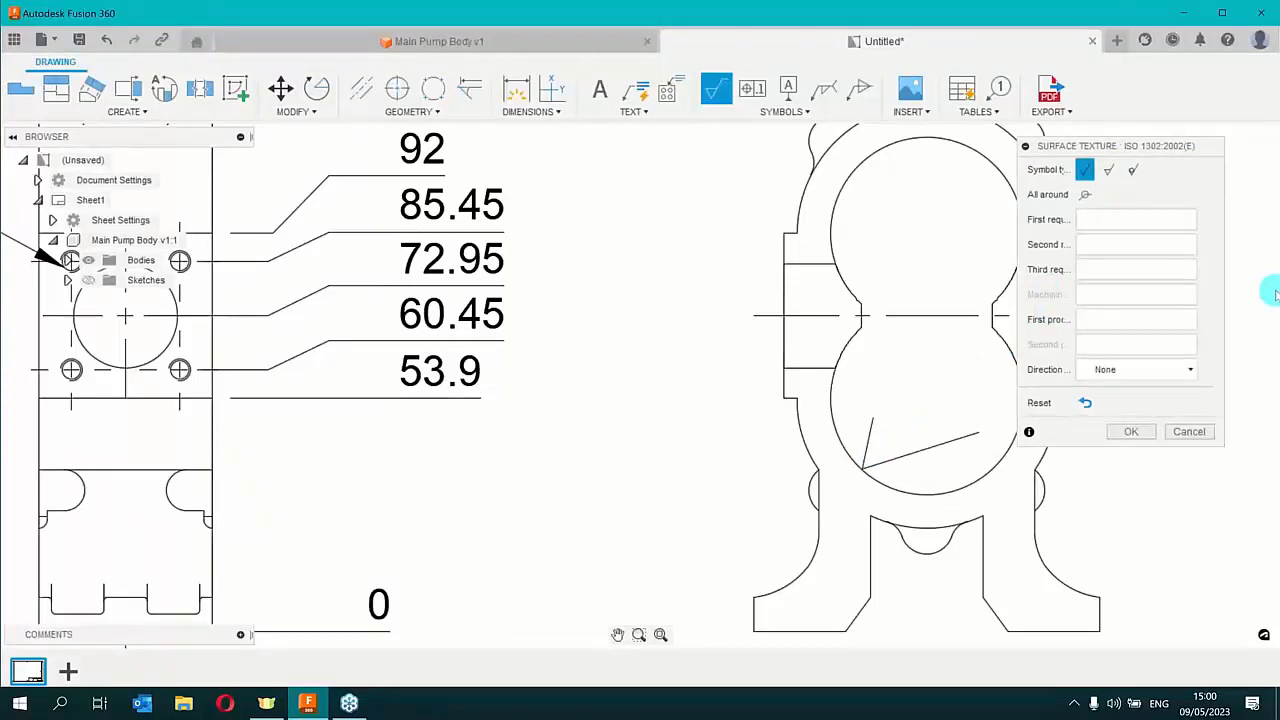
pyautogui.click(1118, 224)
pyautogui.click(1114, 218)
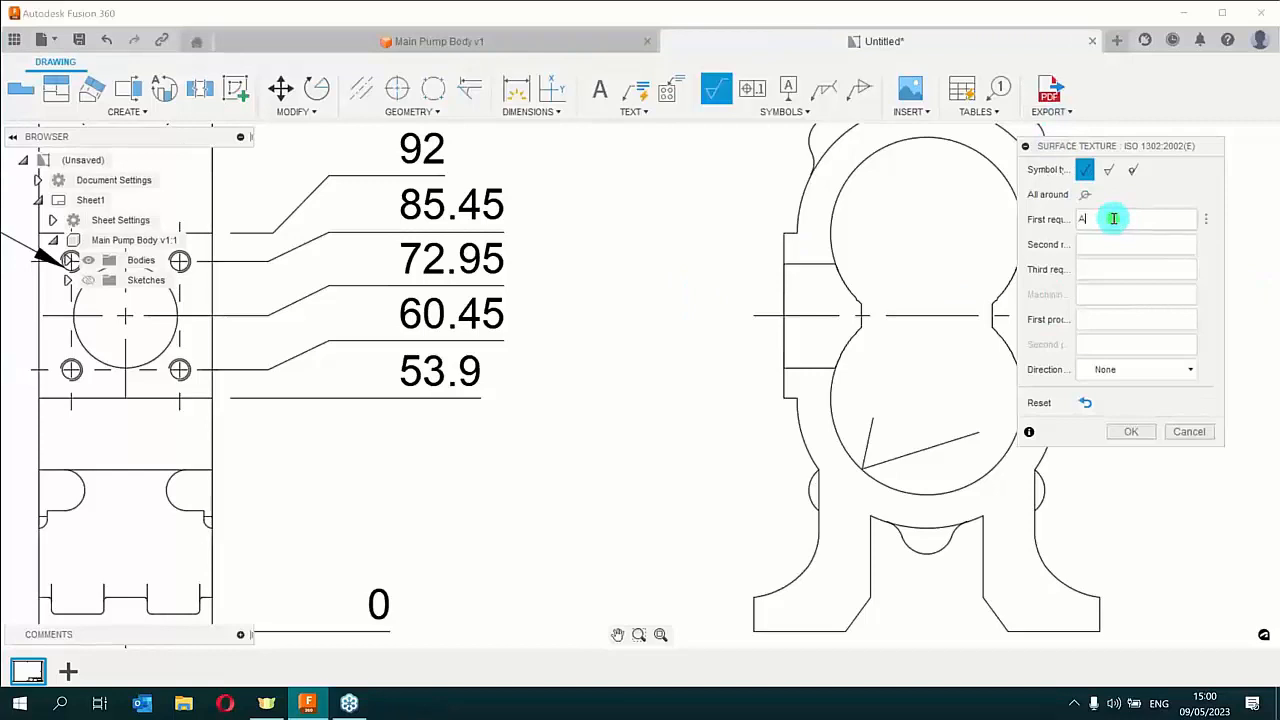
pyautogui.press('Escape')
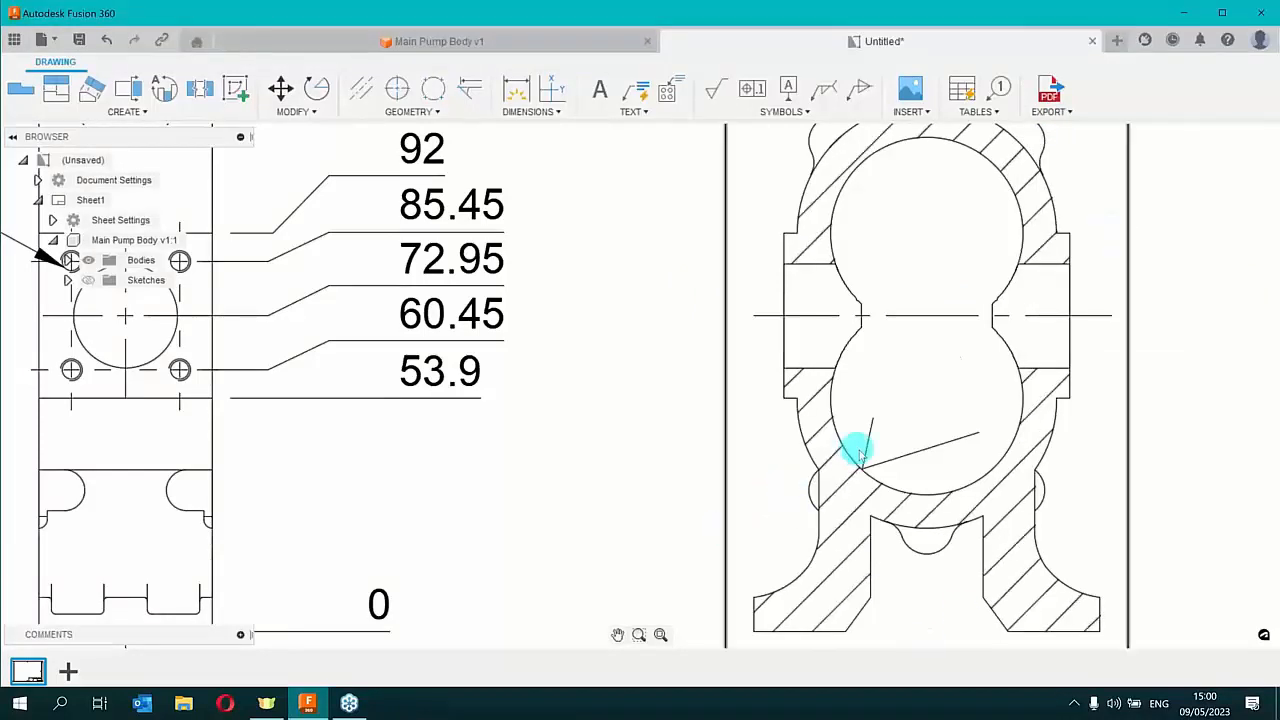
# Set the surface texture symbol to the material-removal type with the all-around option and a machining allowance of 2-3
pyautogui.doubleClick(903, 458)
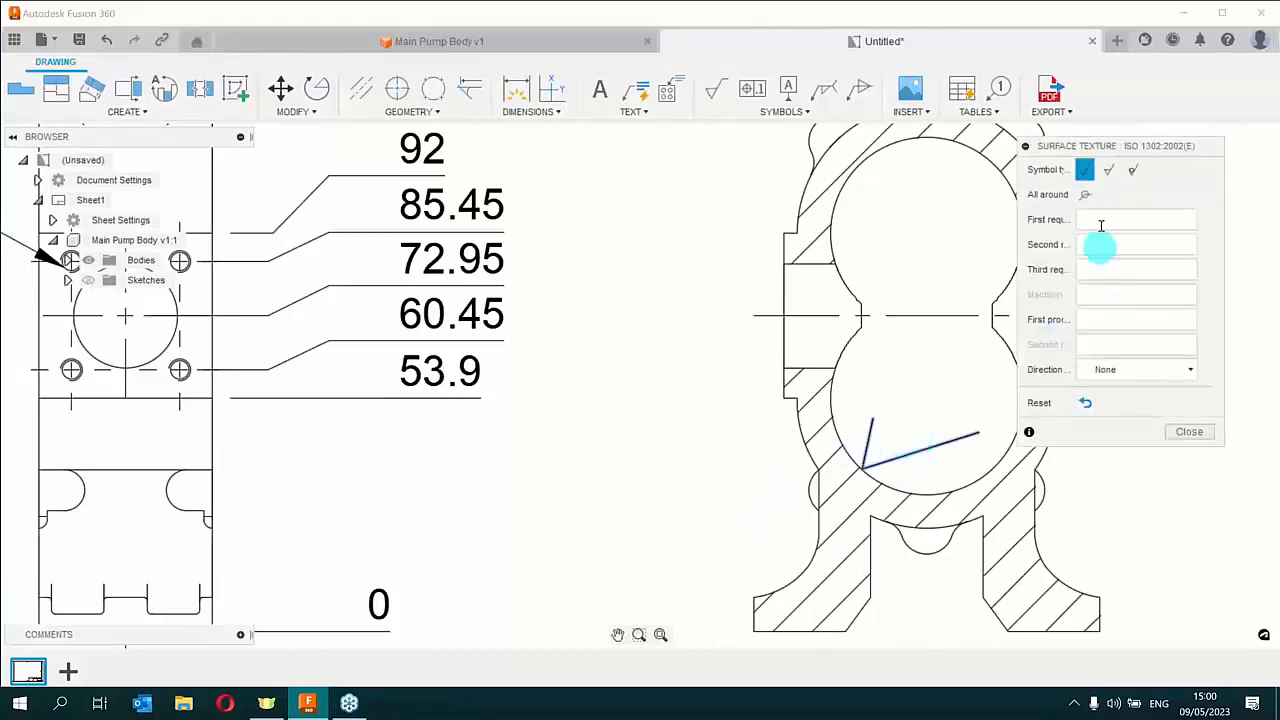
pyautogui.click(1105, 172)
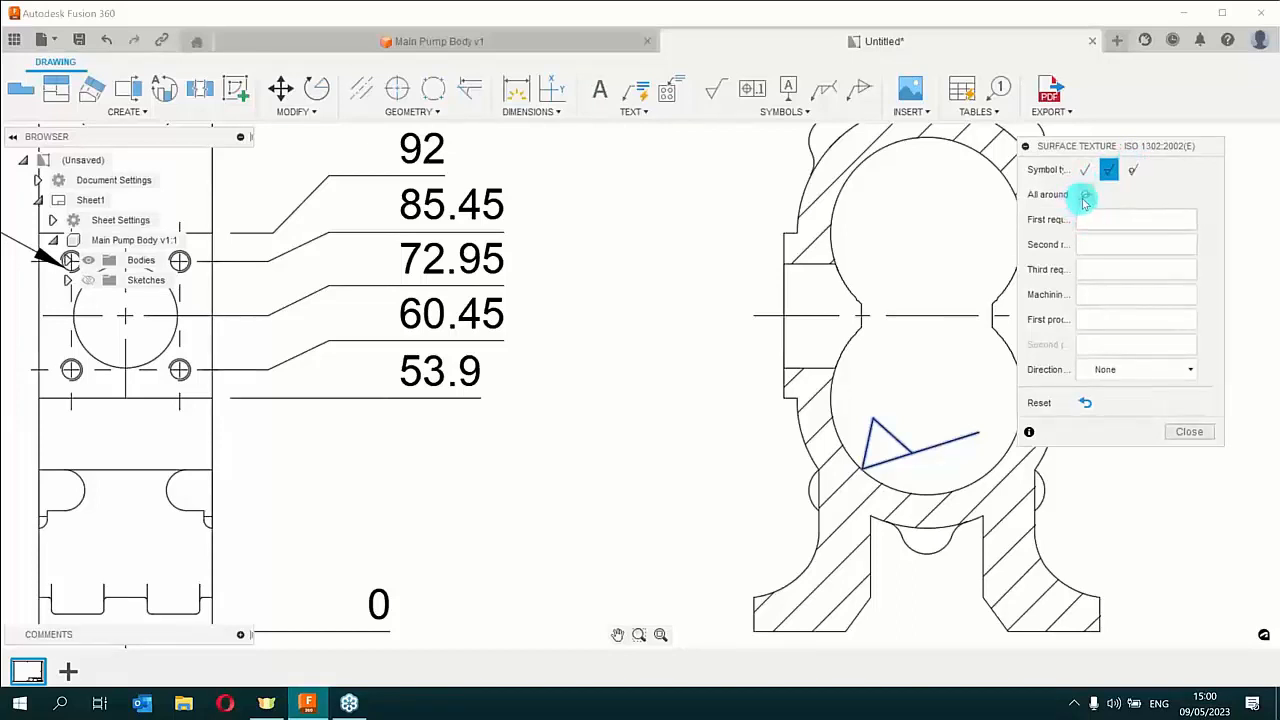
pyautogui.click(1084, 197)
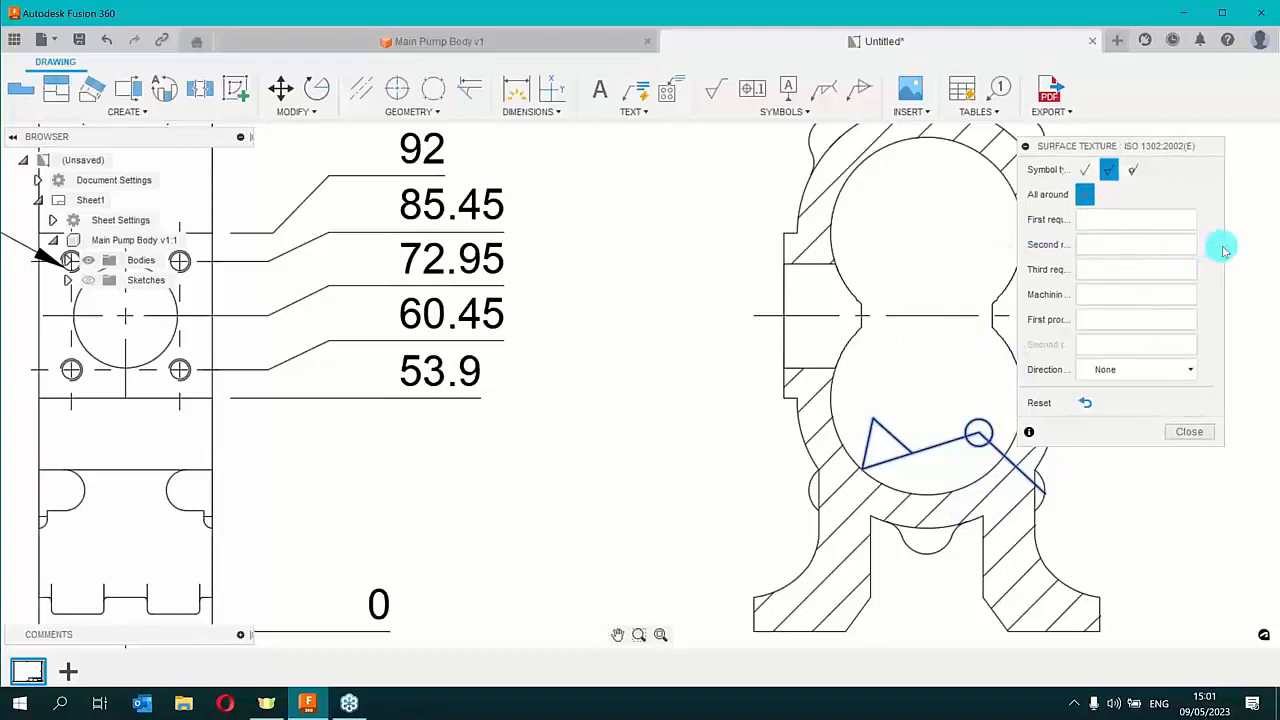
pyautogui.click(1145, 370)
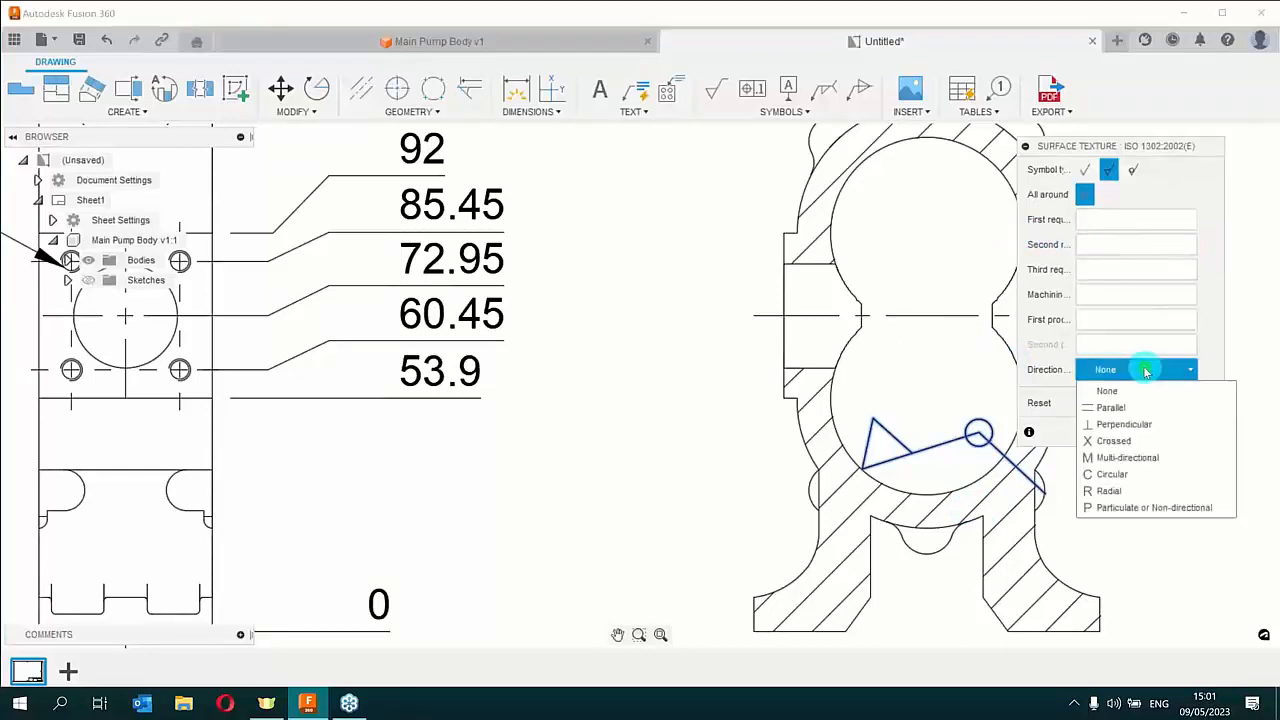
pyautogui.click(1145, 372)
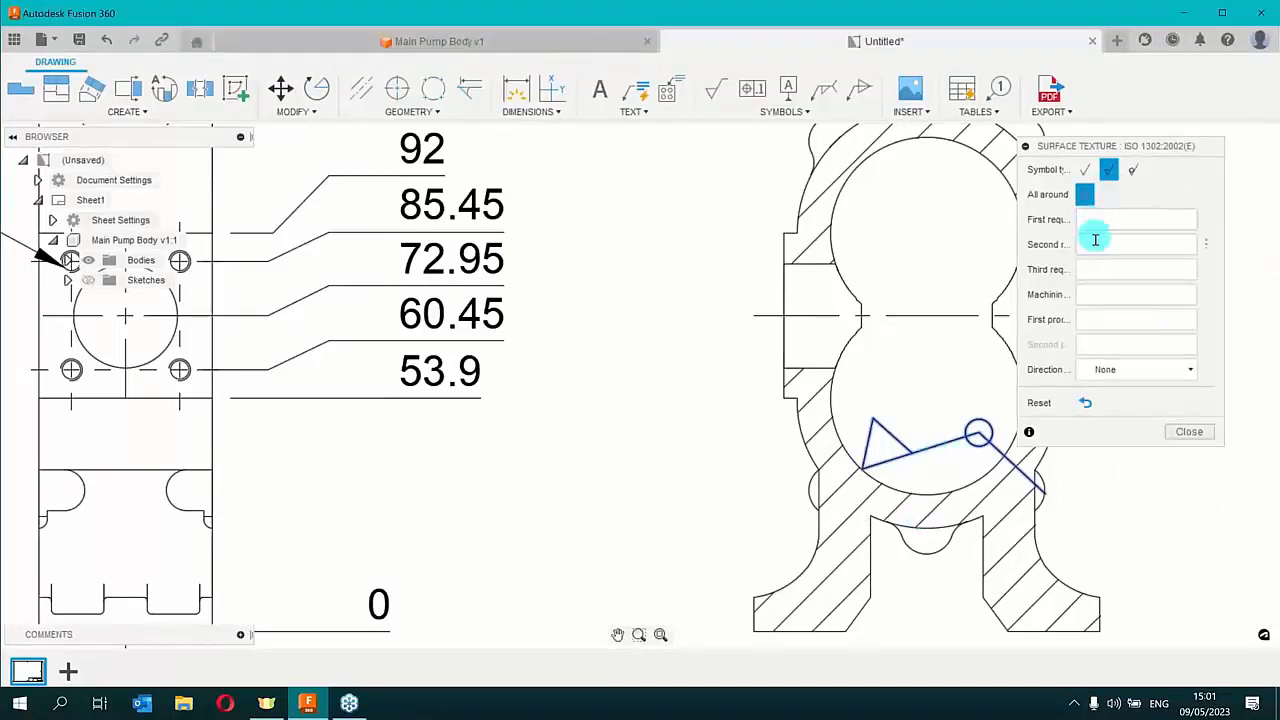
pyautogui.click(1092, 295)
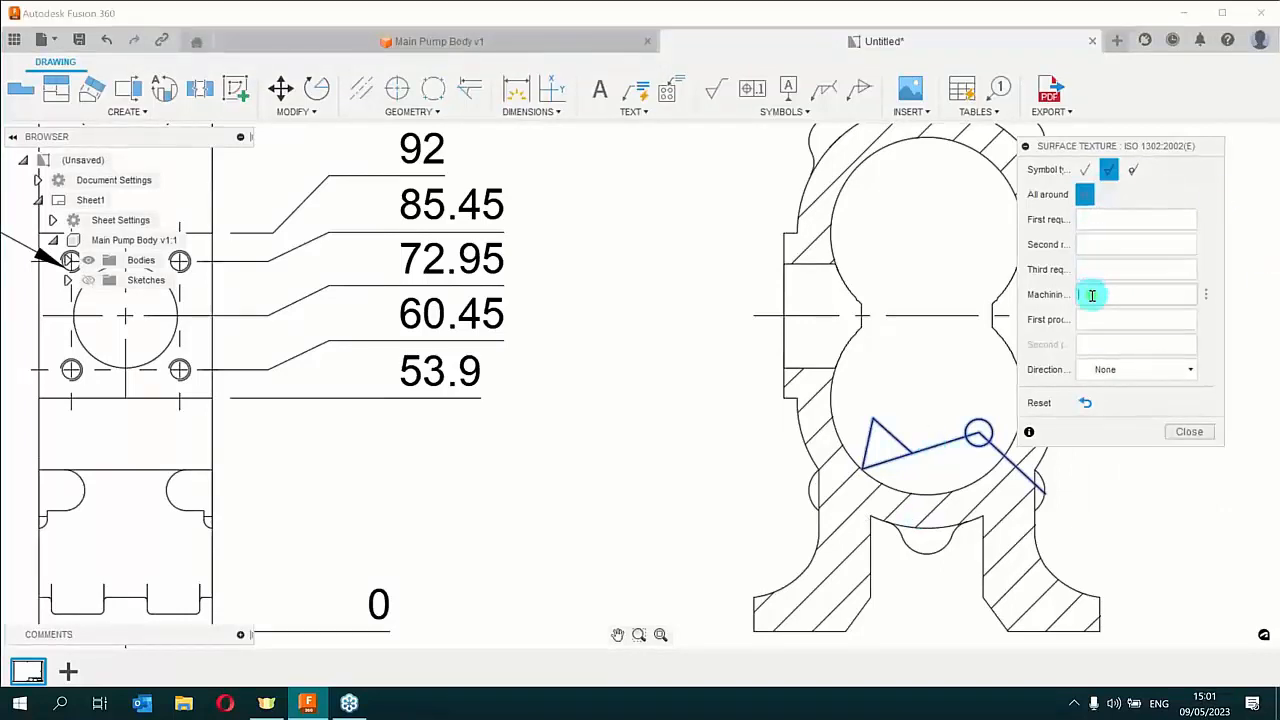
pyautogui.write('2')
pyautogui.write('.3')
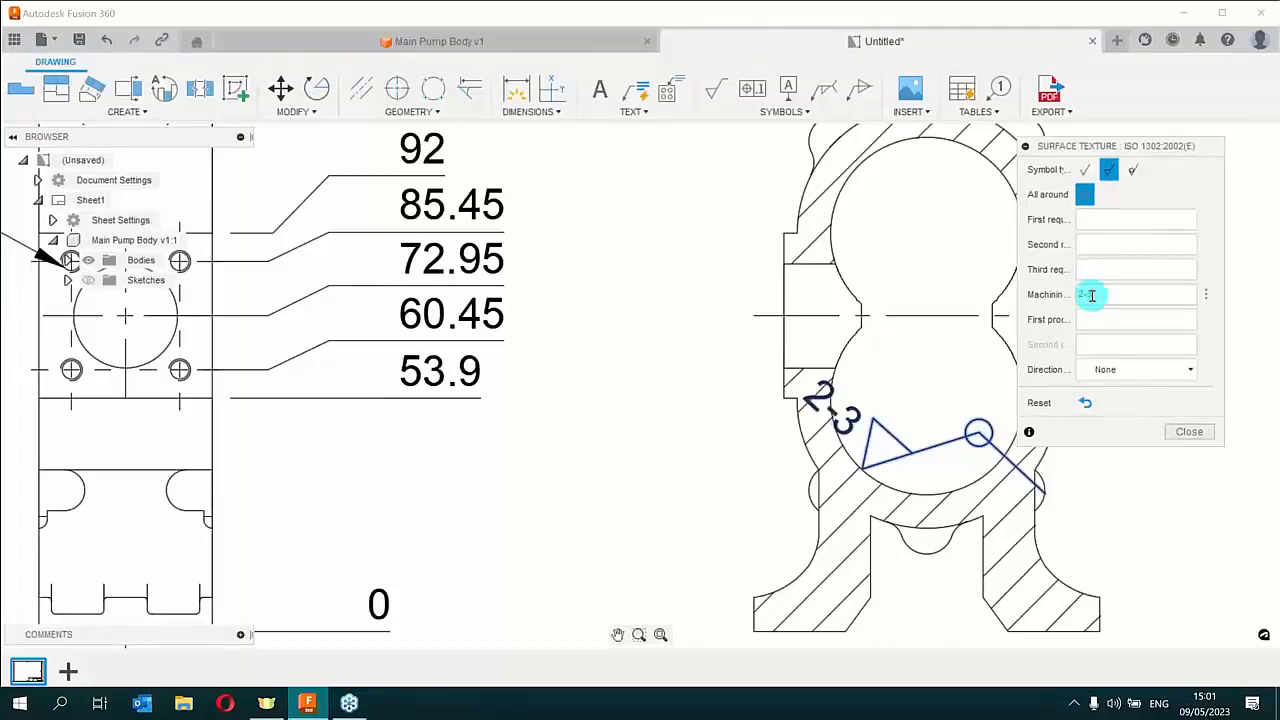
pyautogui.click(1182, 434)
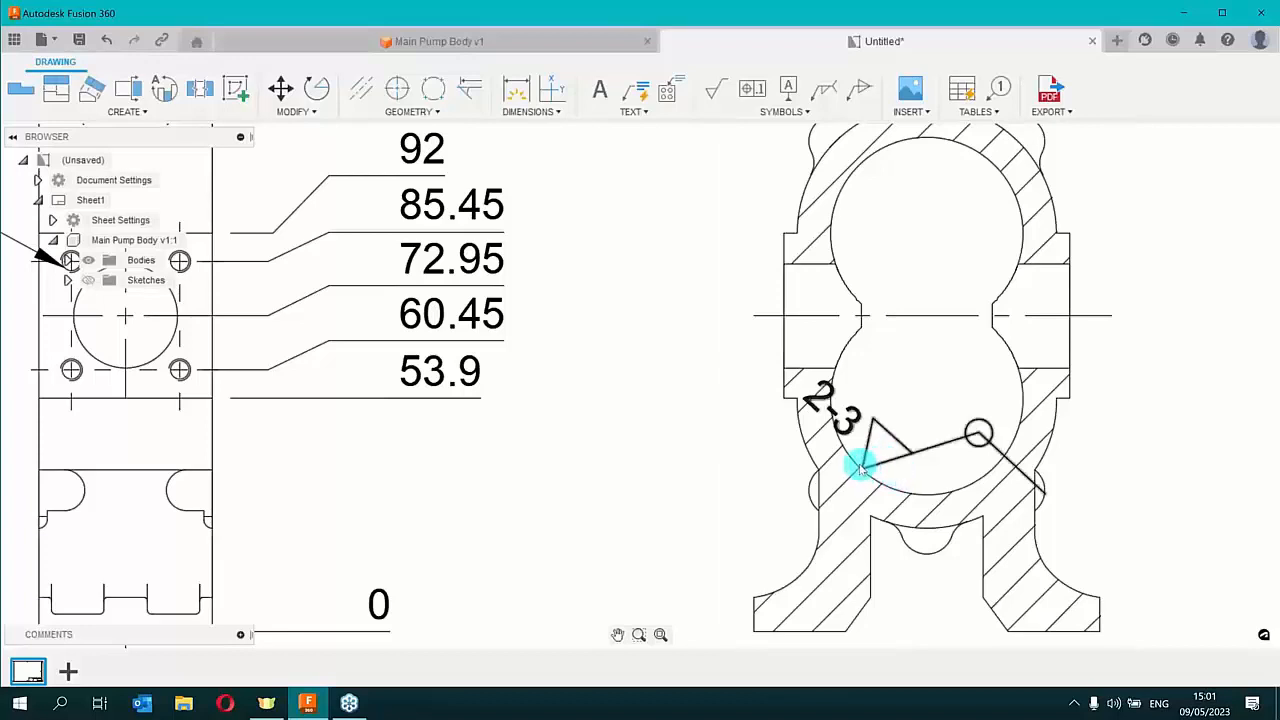
# Move the surface texture symbol to the lowest point of the lower bore arc in section view A-A
pyautogui.click(861, 466)
pyautogui.click(1150, 420)
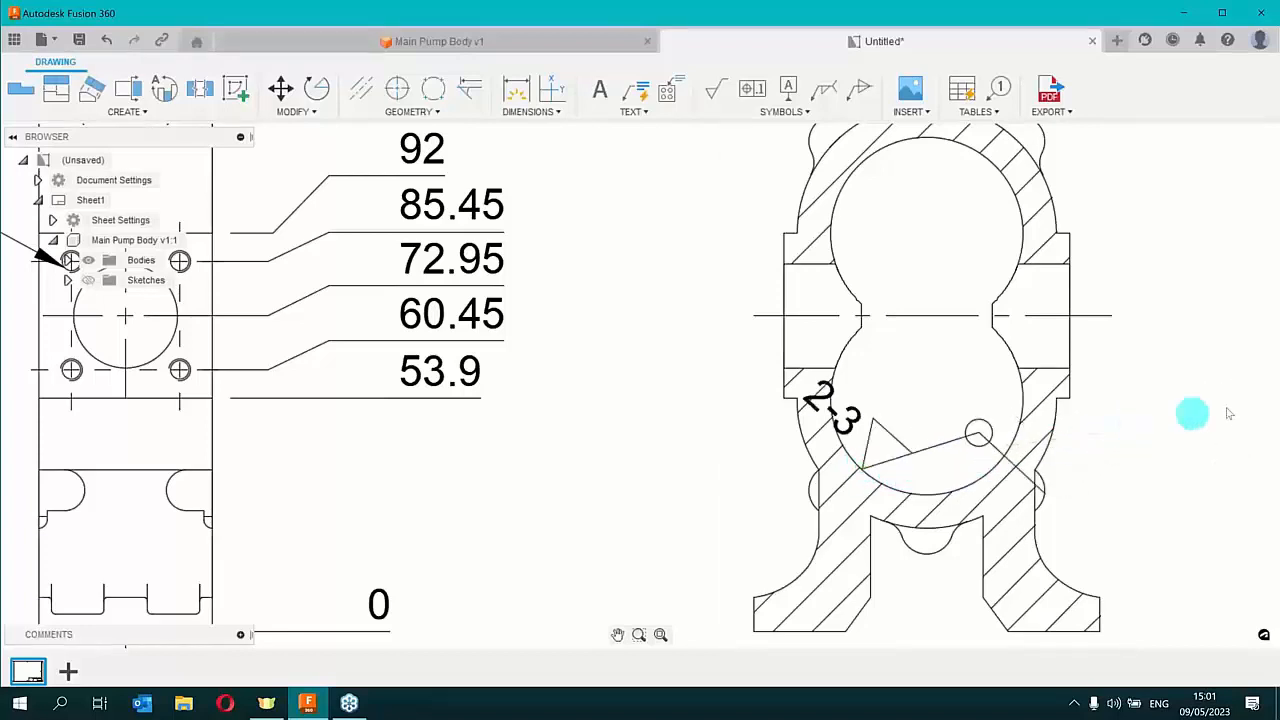
pyautogui.scroll(-2, 1095, 452)
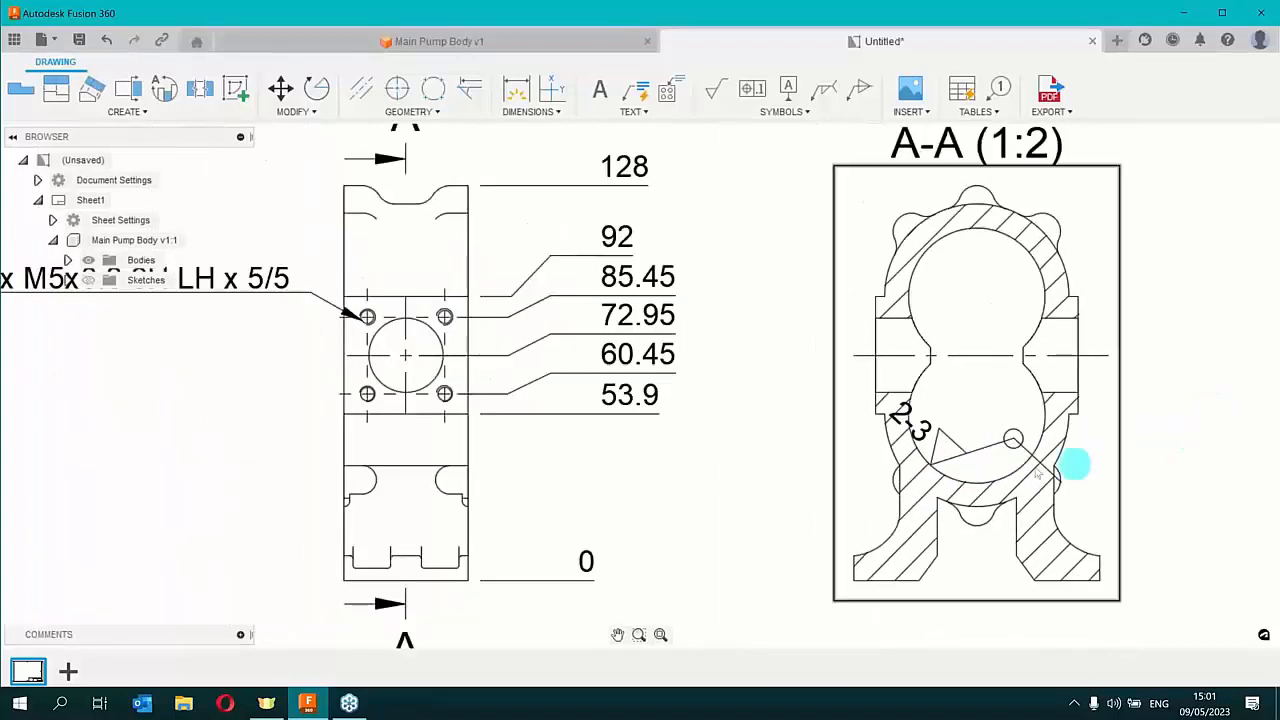
pyautogui.click(930, 464)
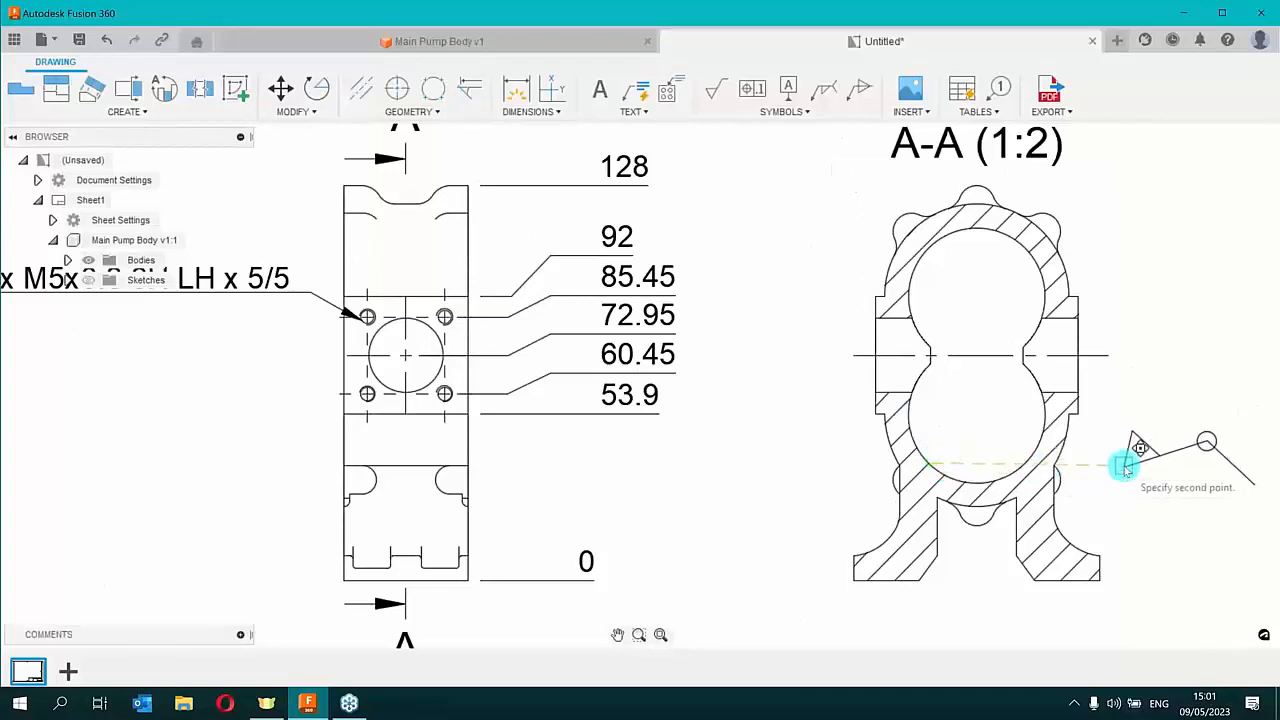
pyautogui.press('Escape')
pyautogui.click(961, 452)
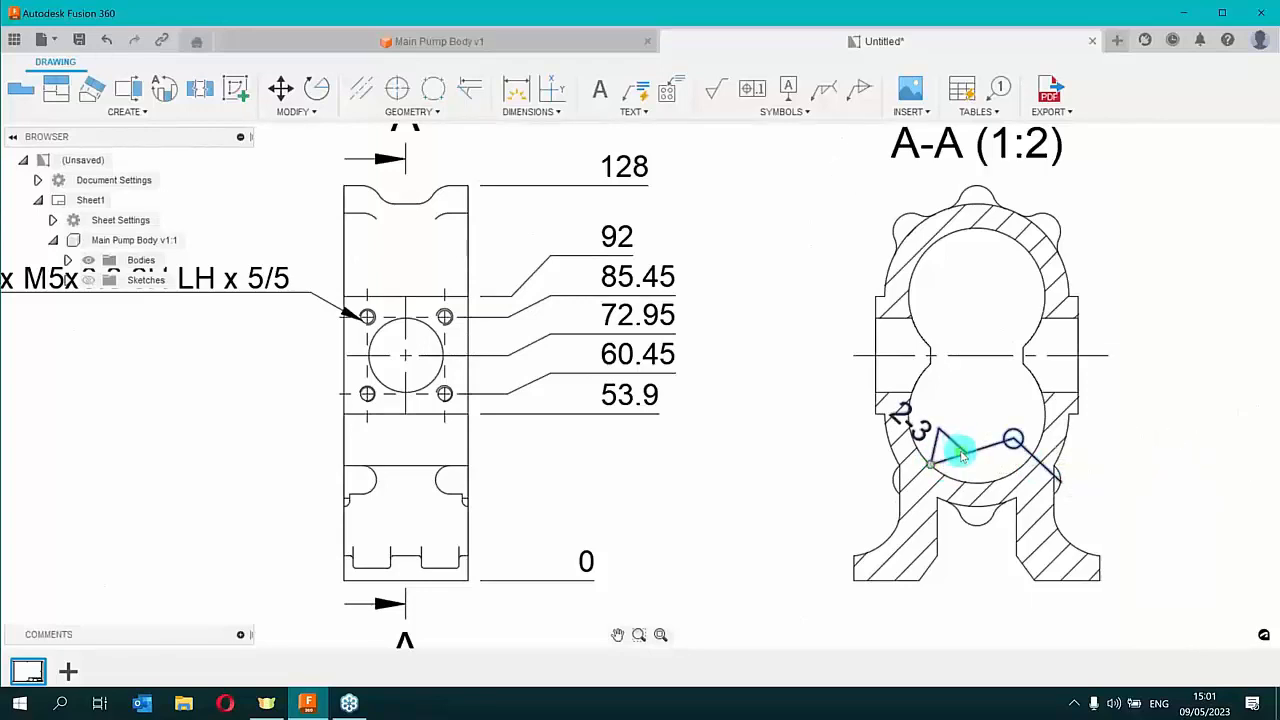
pyautogui.click(929, 466)
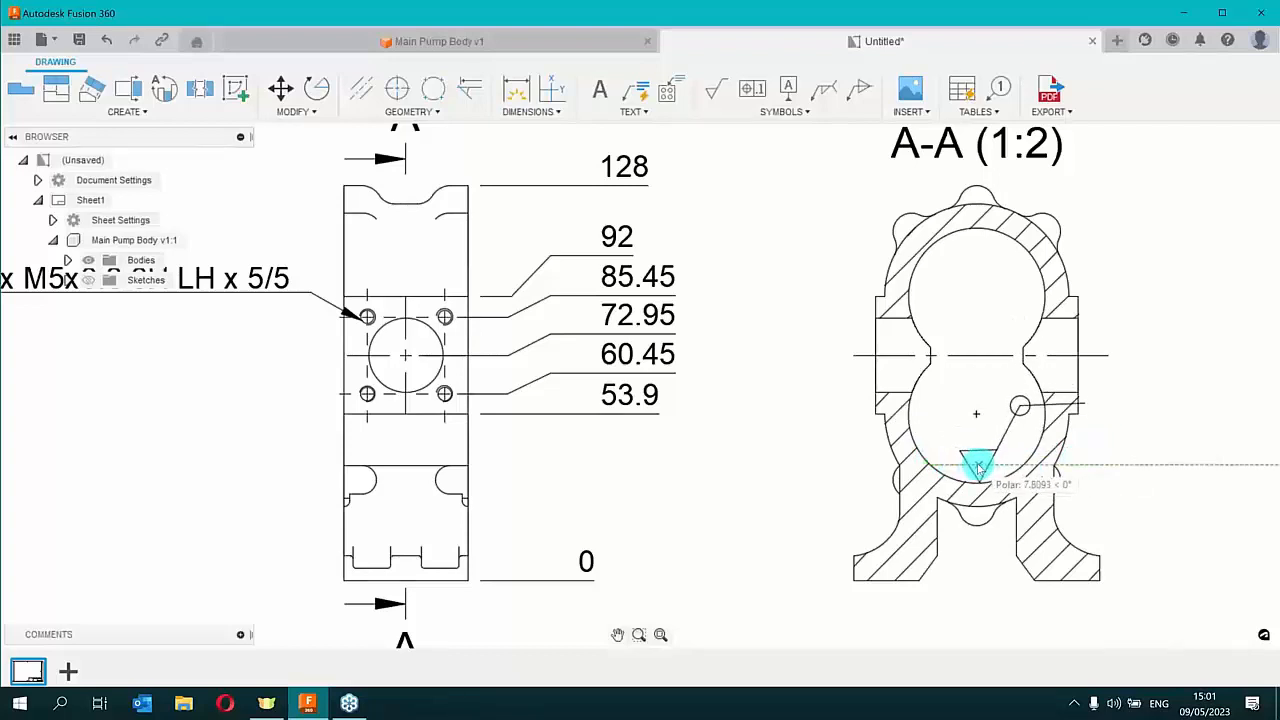
pyautogui.click(978, 467)
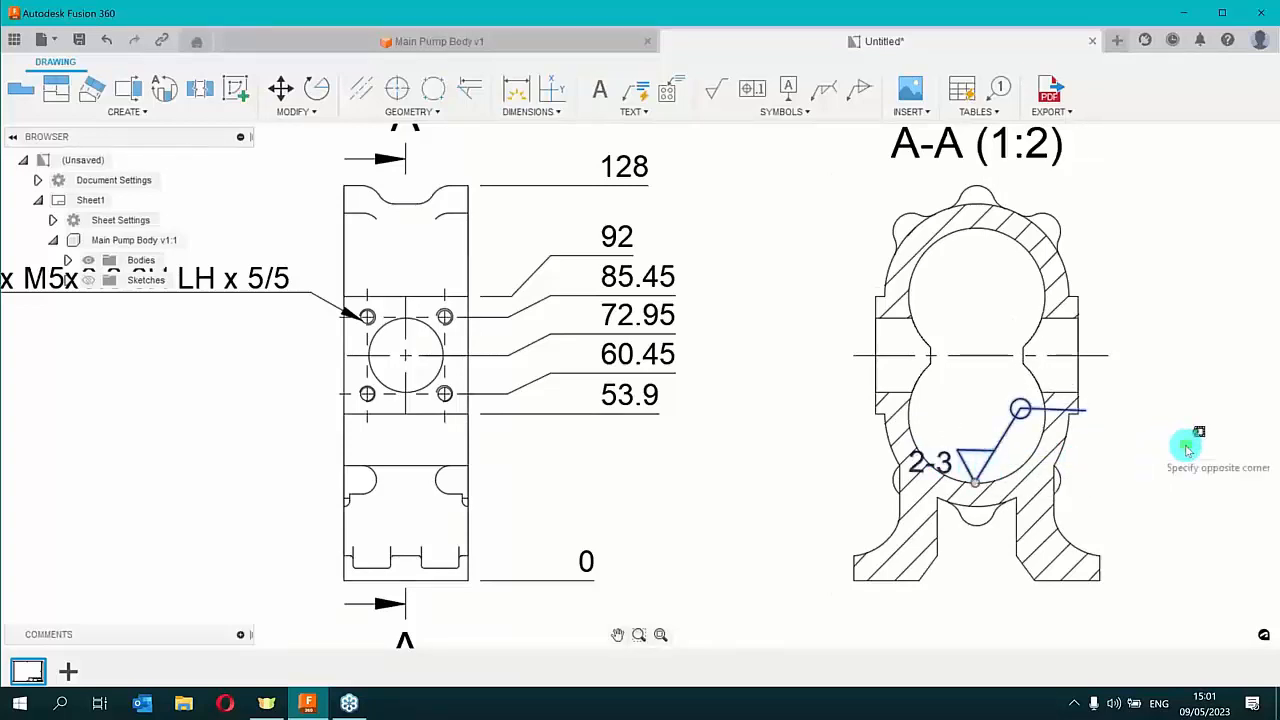
pyautogui.click(921, 463)
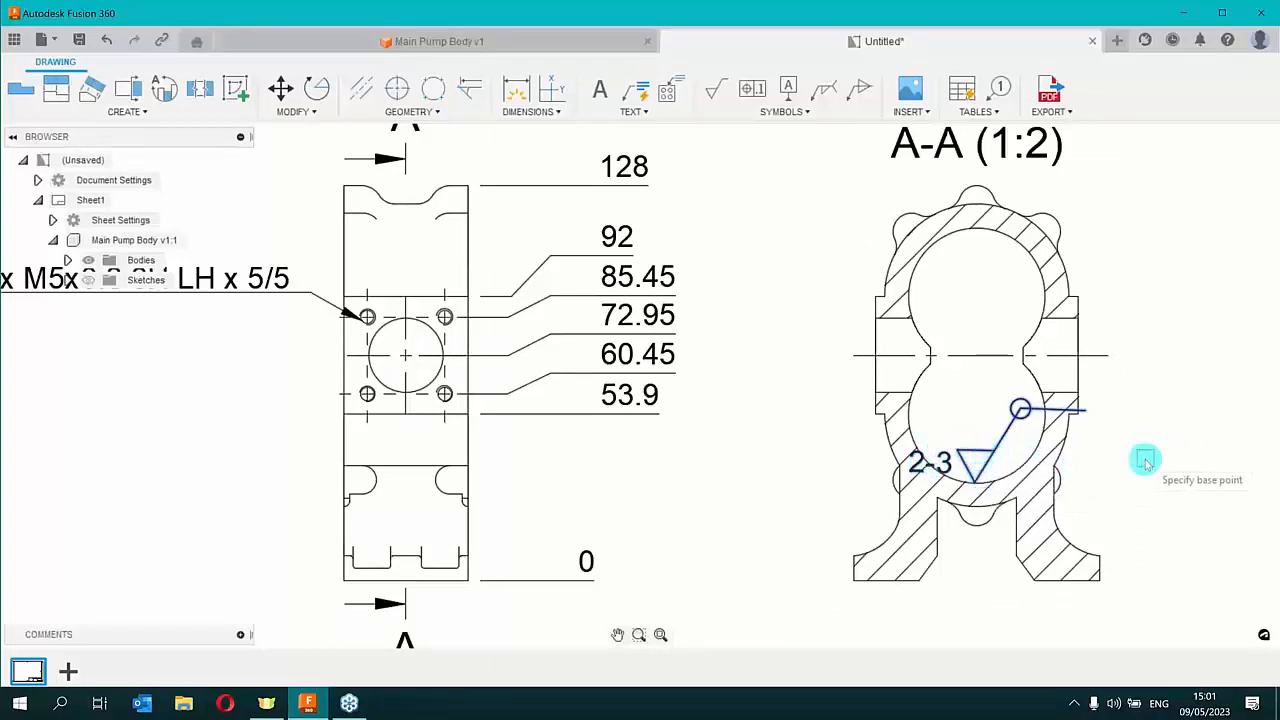
pyautogui.click(1095, 556)
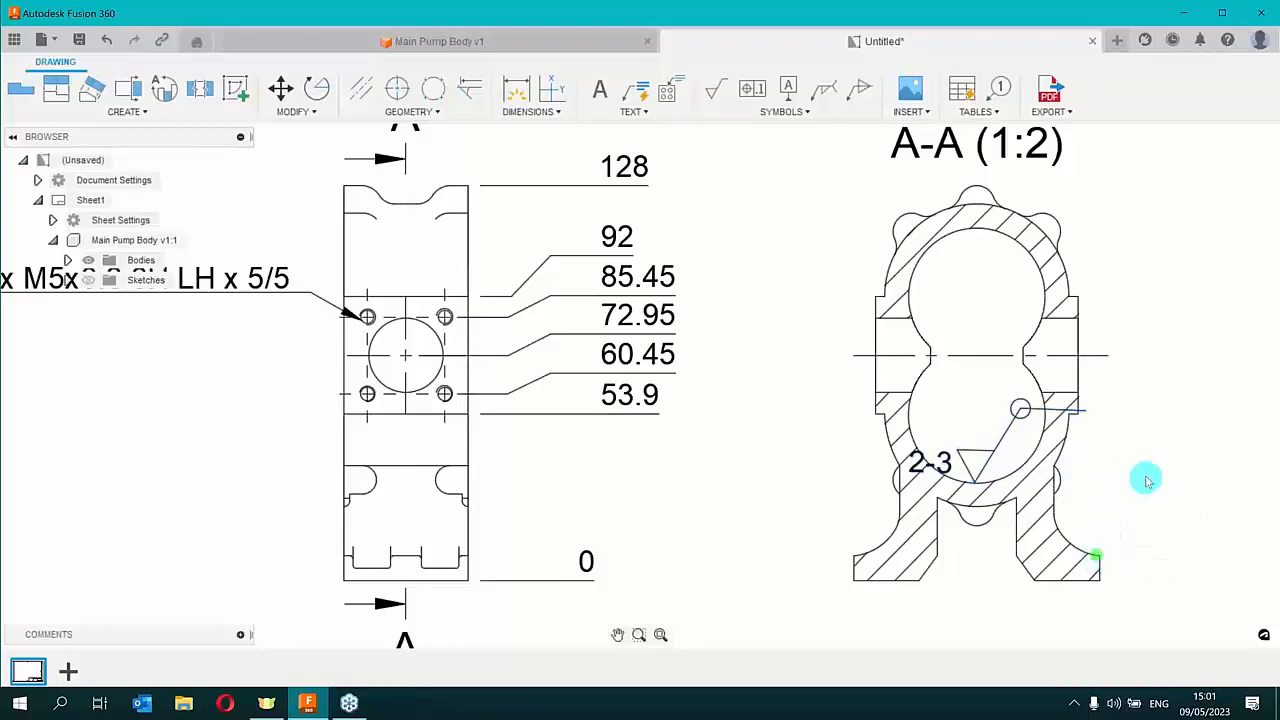
pyautogui.click(980, 463)
pyautogui.press('Escape')
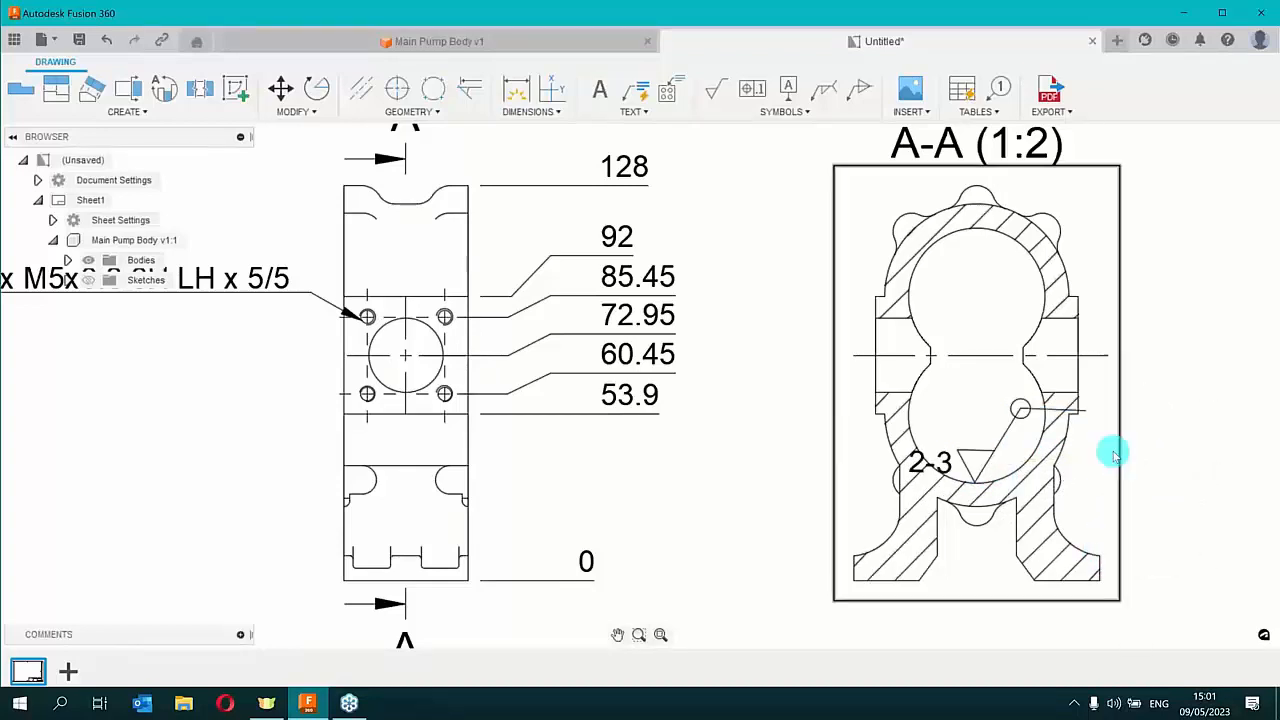
# Delete the surface texture symbol from the lower bore in section view A-A
pyautogui.click(990, 455)
pyautogui.rightClick(995, 455)
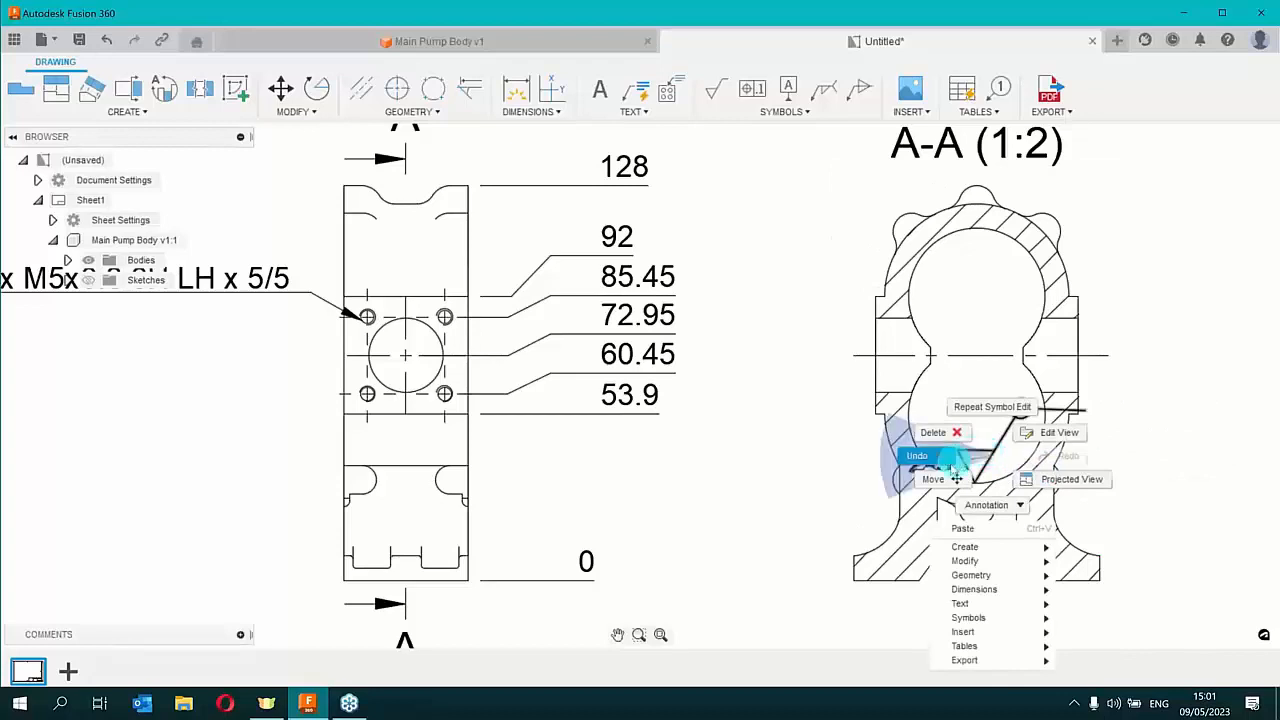
pyautogui.click(933, 432)
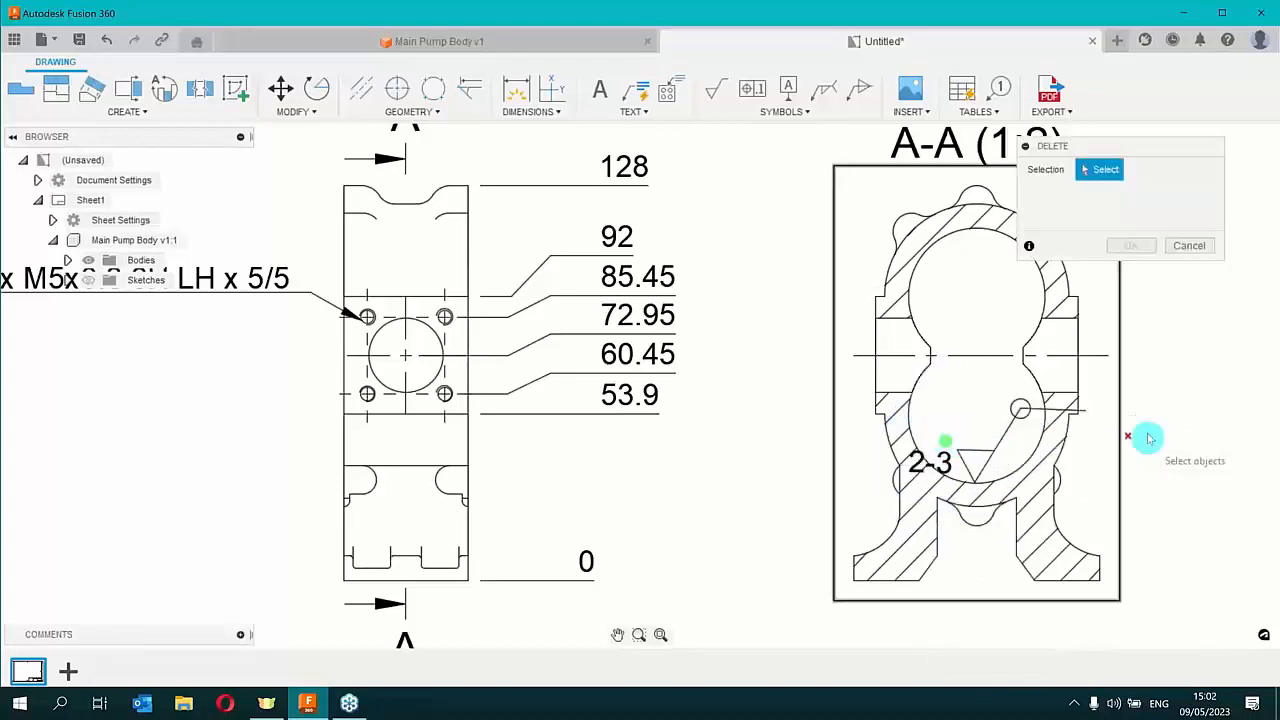
pyautogui.click(988, 457)
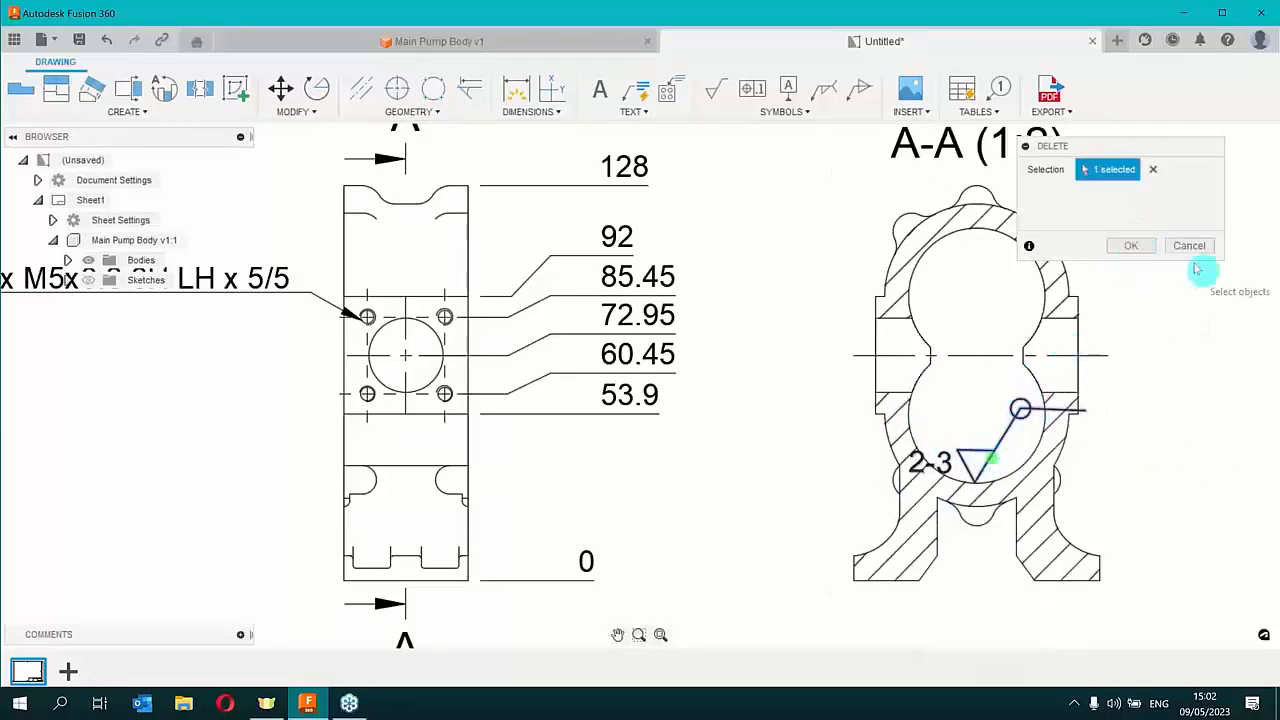
pyautogui.click(1133, 246)
# Attach a surface texture symbol by leader to the lower bore arc, right of section view A-A, with its lay direction set to Radial
pyautogui.click(727, 96)
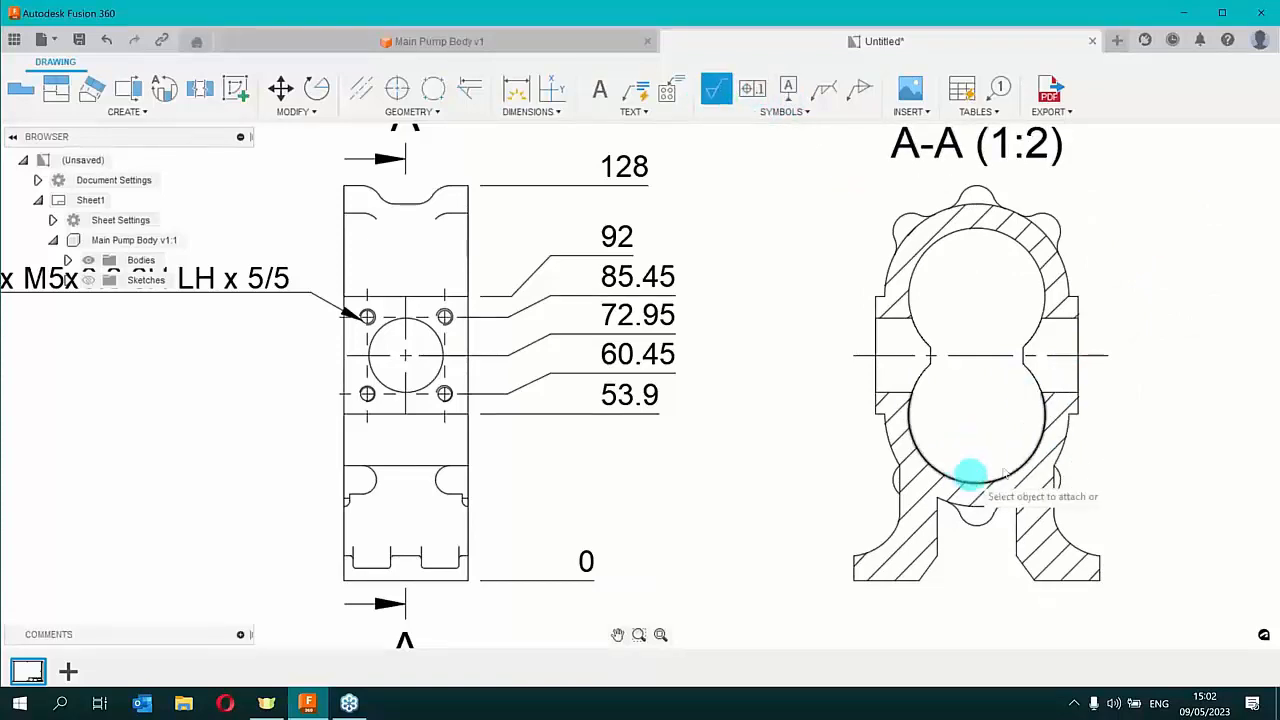
pyautogui.click(1056, 430)
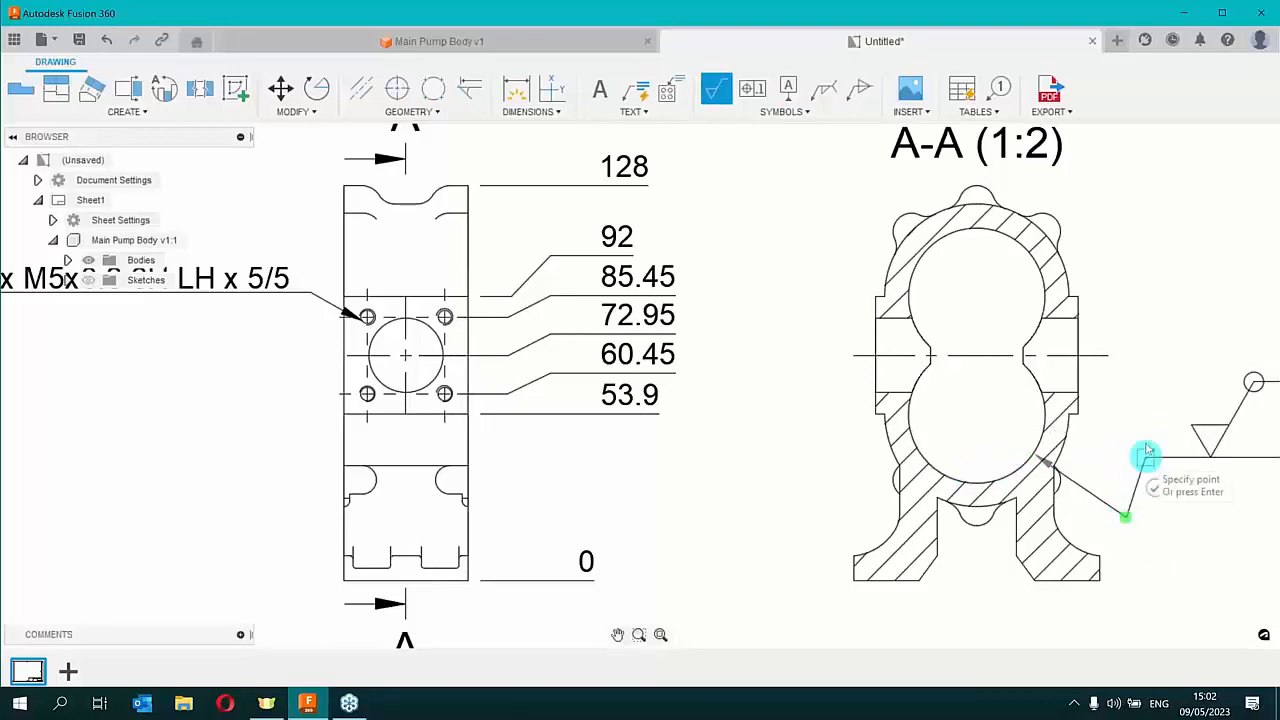
pyautogui.click(1152, 488)
pyautogui.scroll(-3, 1155, 471)
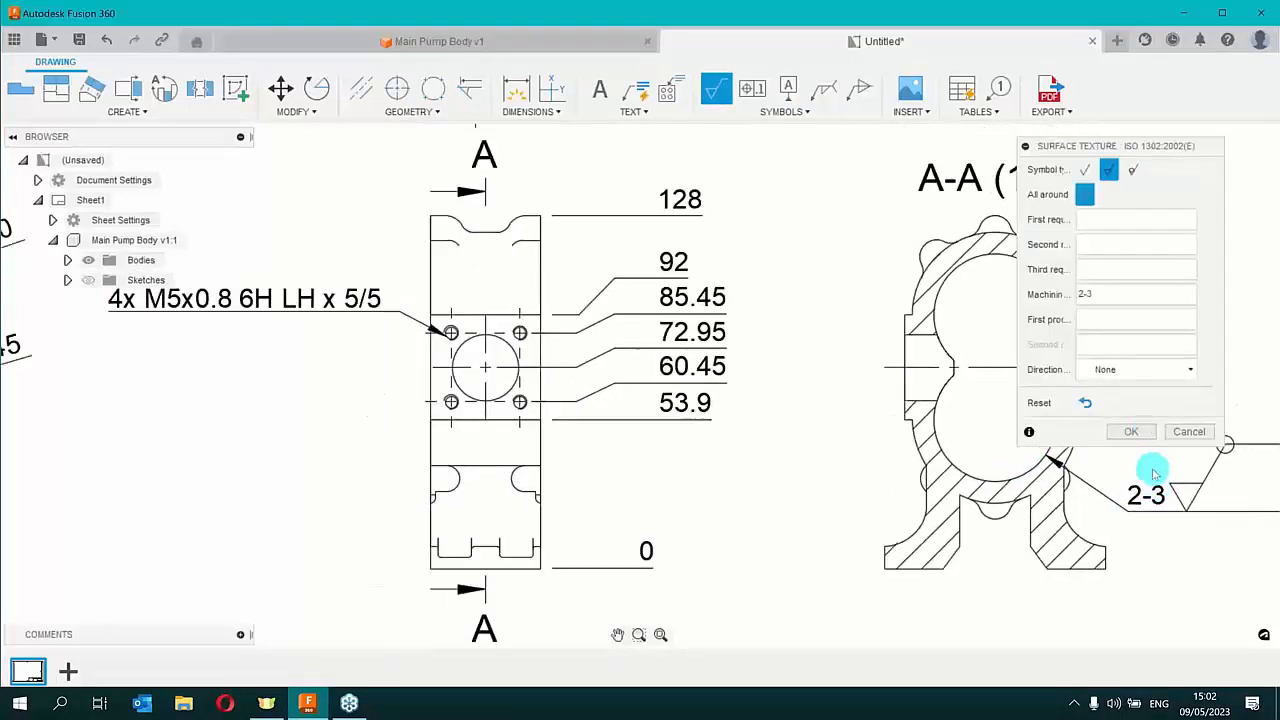
pyautogui.moveTo(1142, 469); pyautogui.dragTo(709, 529, button='middle')
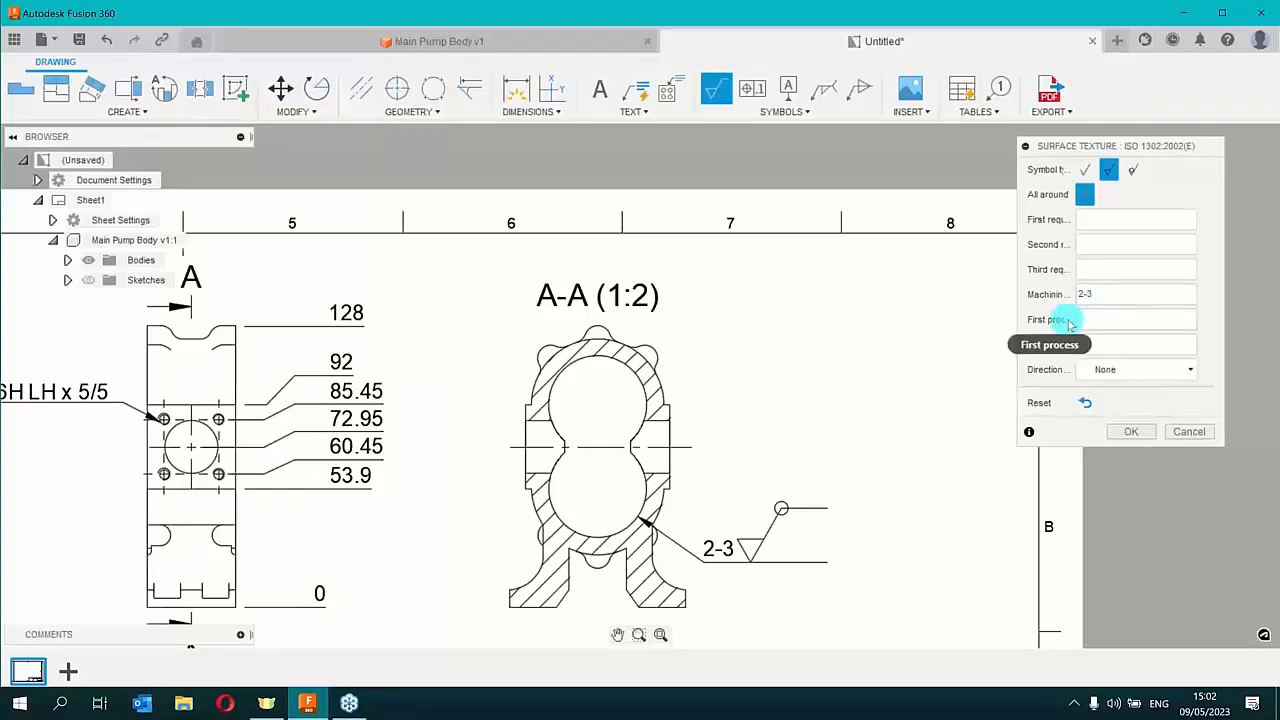
pyautogui.click(1095, 371)
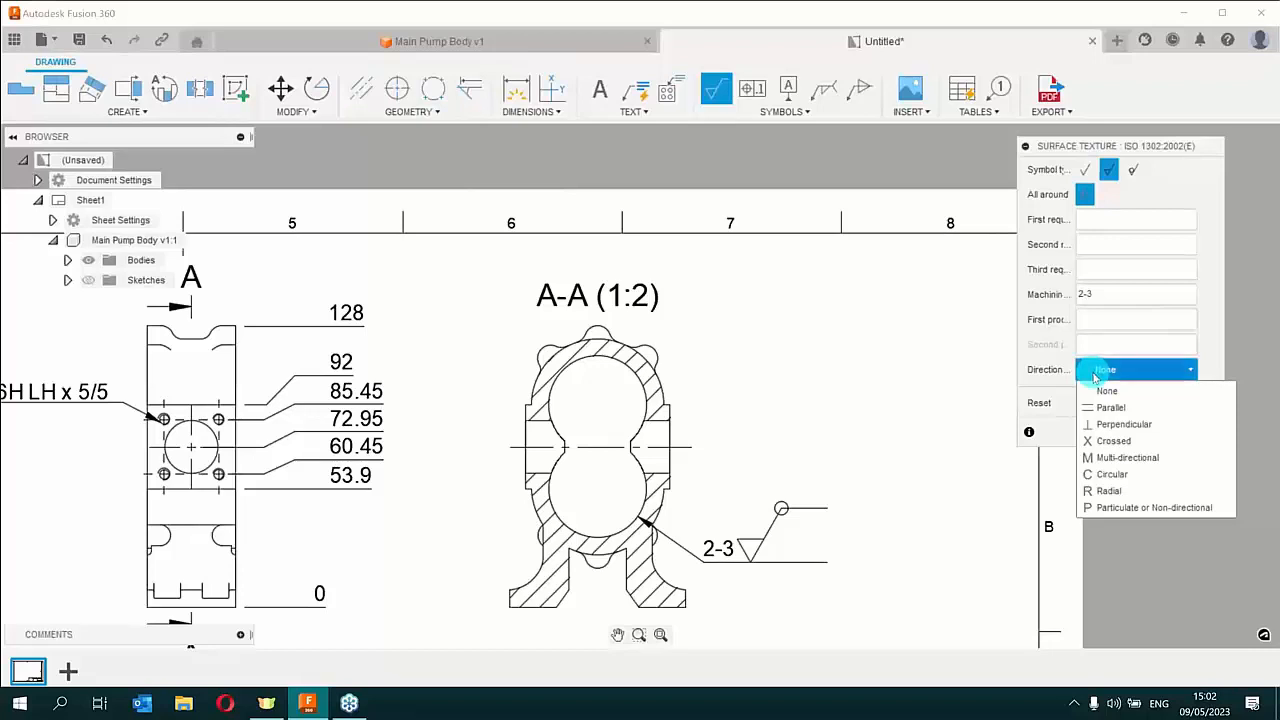
pyautogui.click(1136, 491)
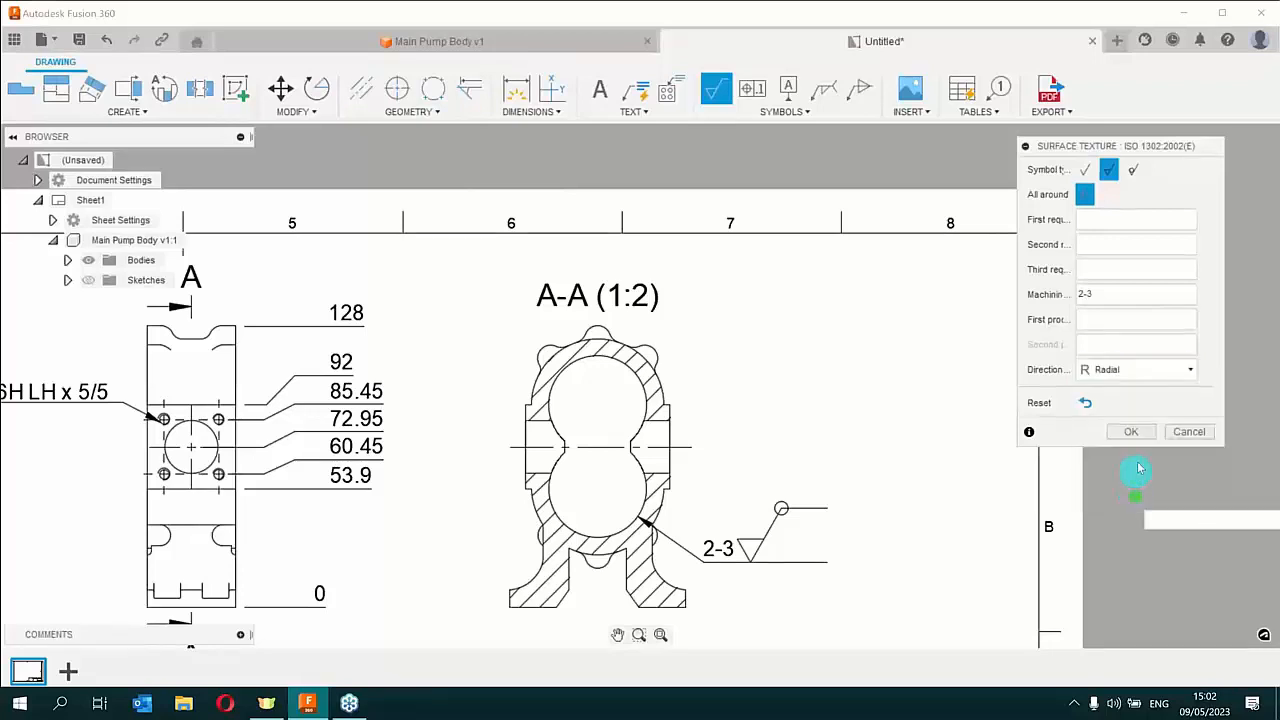
pyautogui.click(1131, 431)
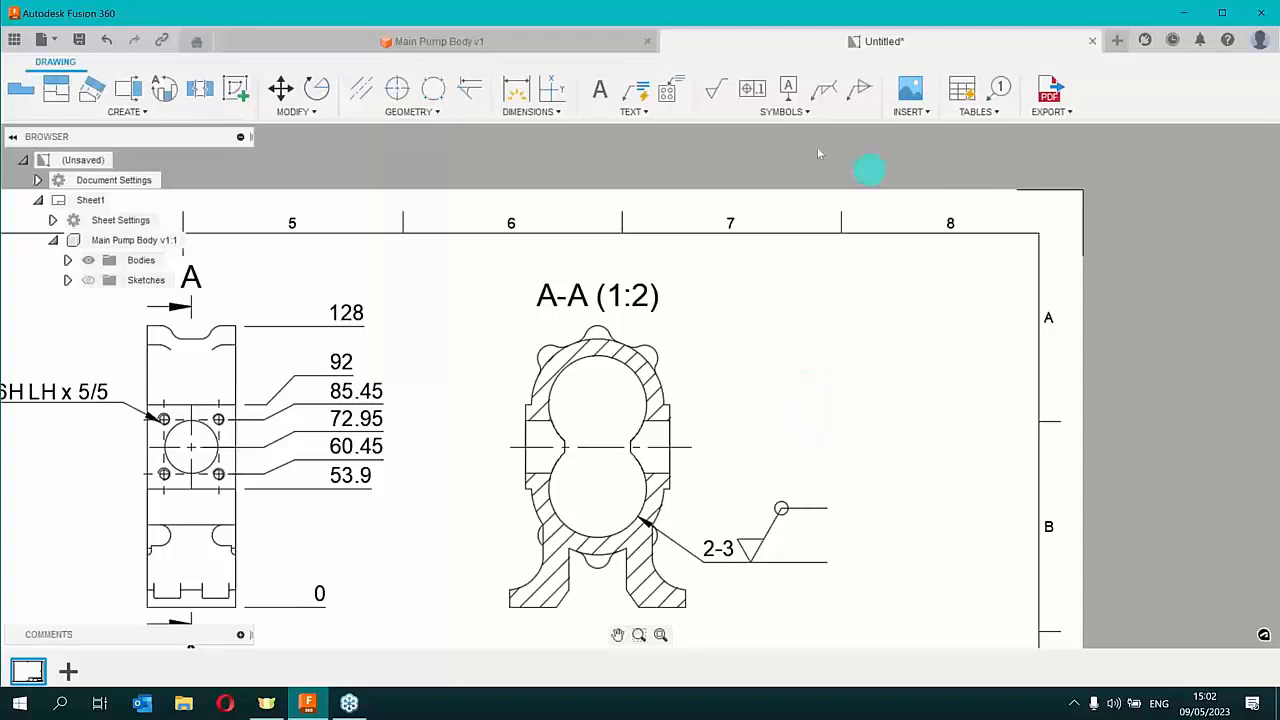
# Attach a welding symbol by leader to the upper bore arc of section view A-A, above and right of the view
pyautogui.click(773, 115)
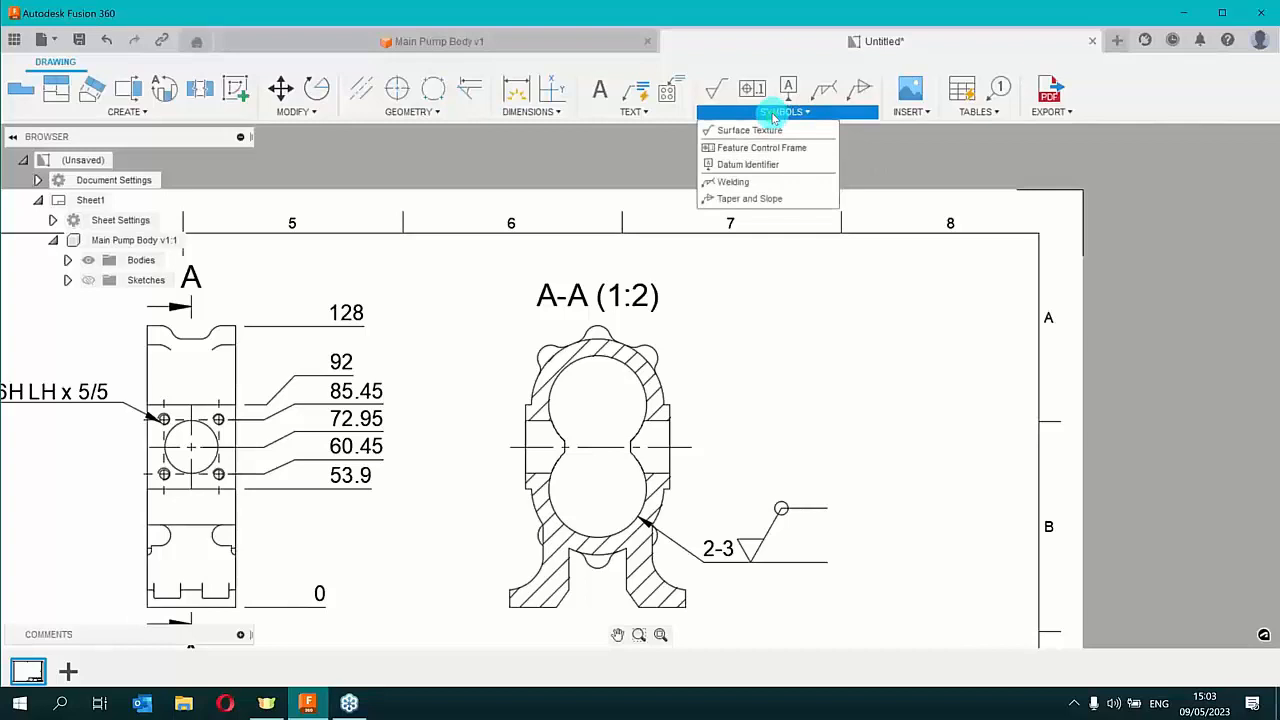
pyautogui.click(771, 190)
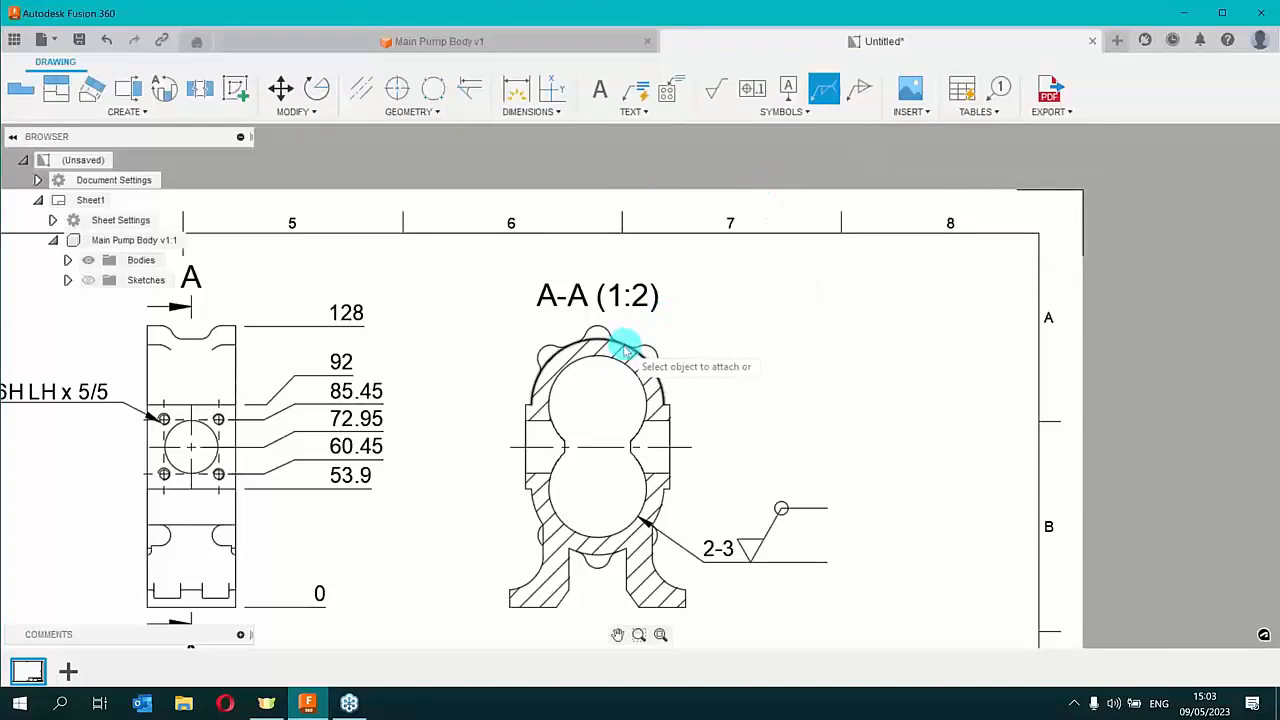
pyautogui.scroll(-3, 840, 369)
pyautogui.scroll(-1, 840, 369)
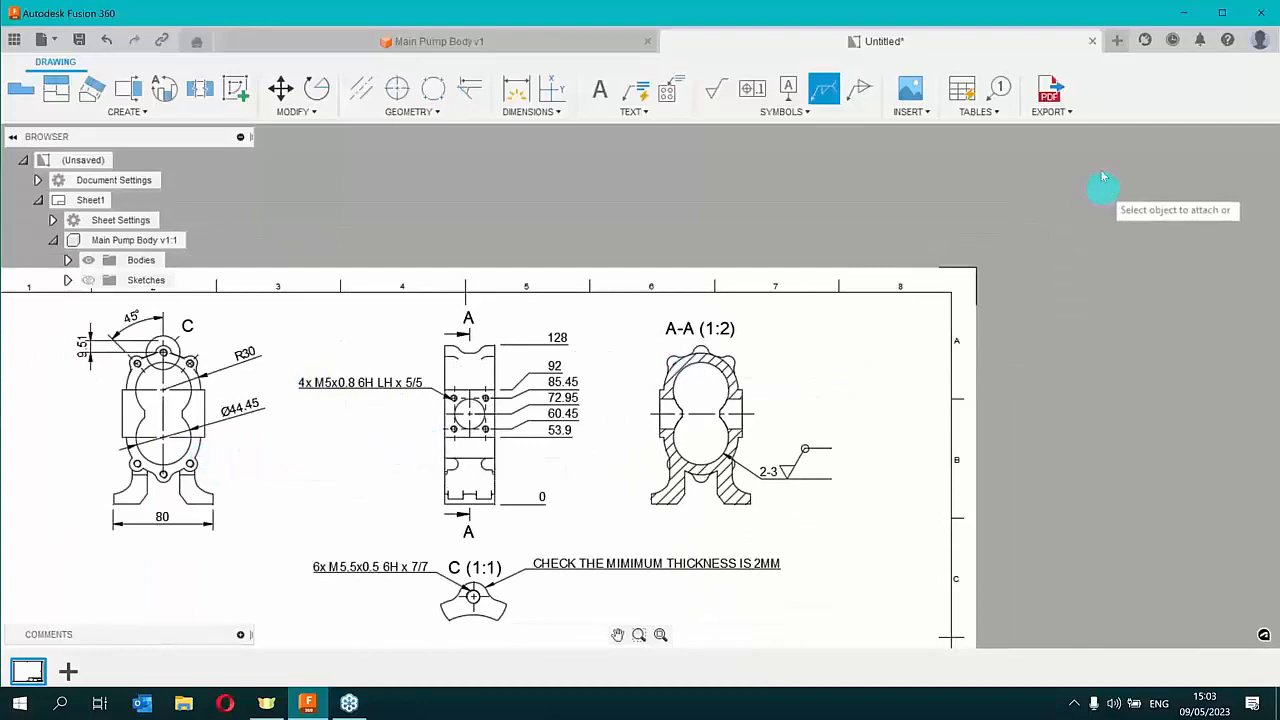
pyautogui.scroll(3, 716, 367)
pyautogui.scroll(1, 716, 367)
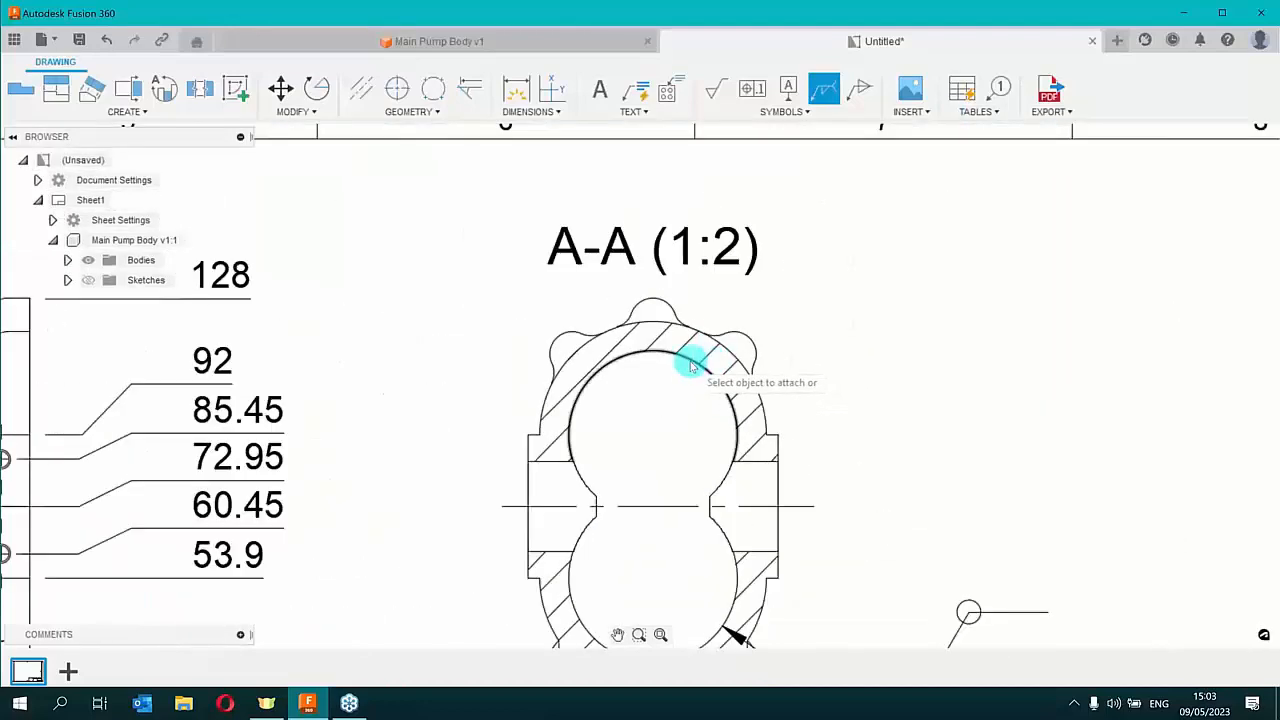
pyautogui.click(718, 364)
pyautogui.click(866, 240)
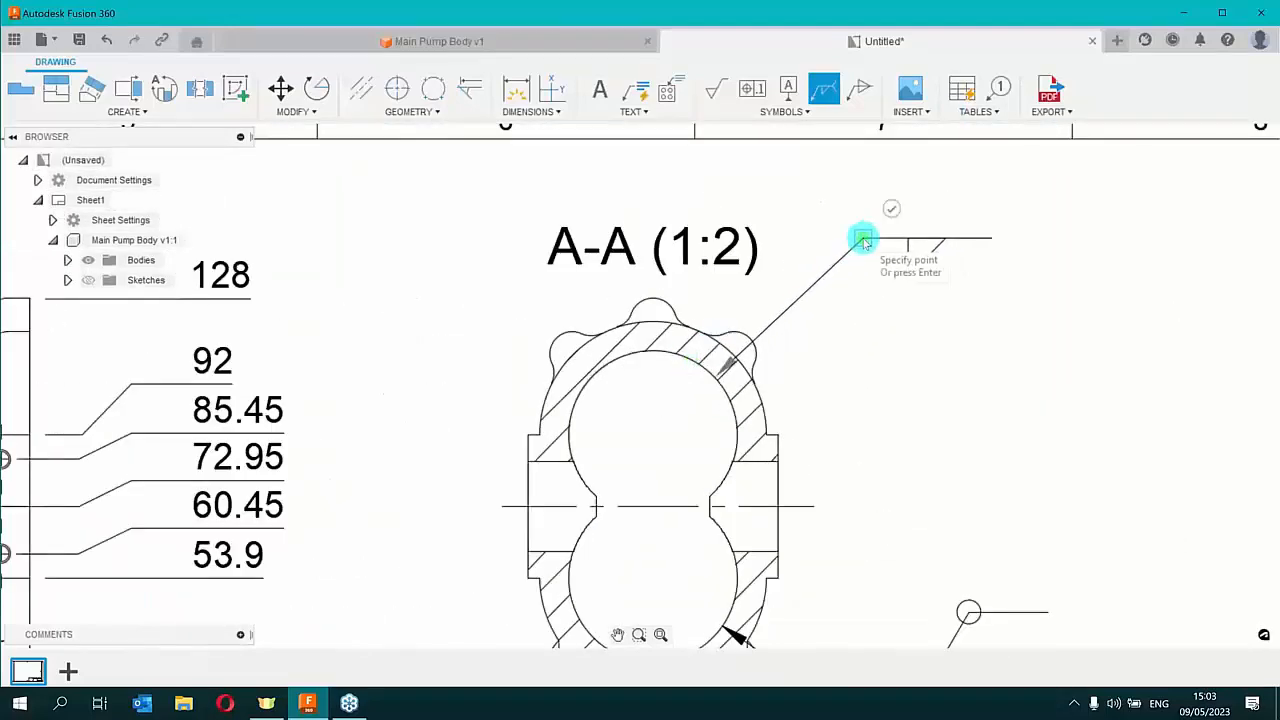
pyautogui.click(890, 210)
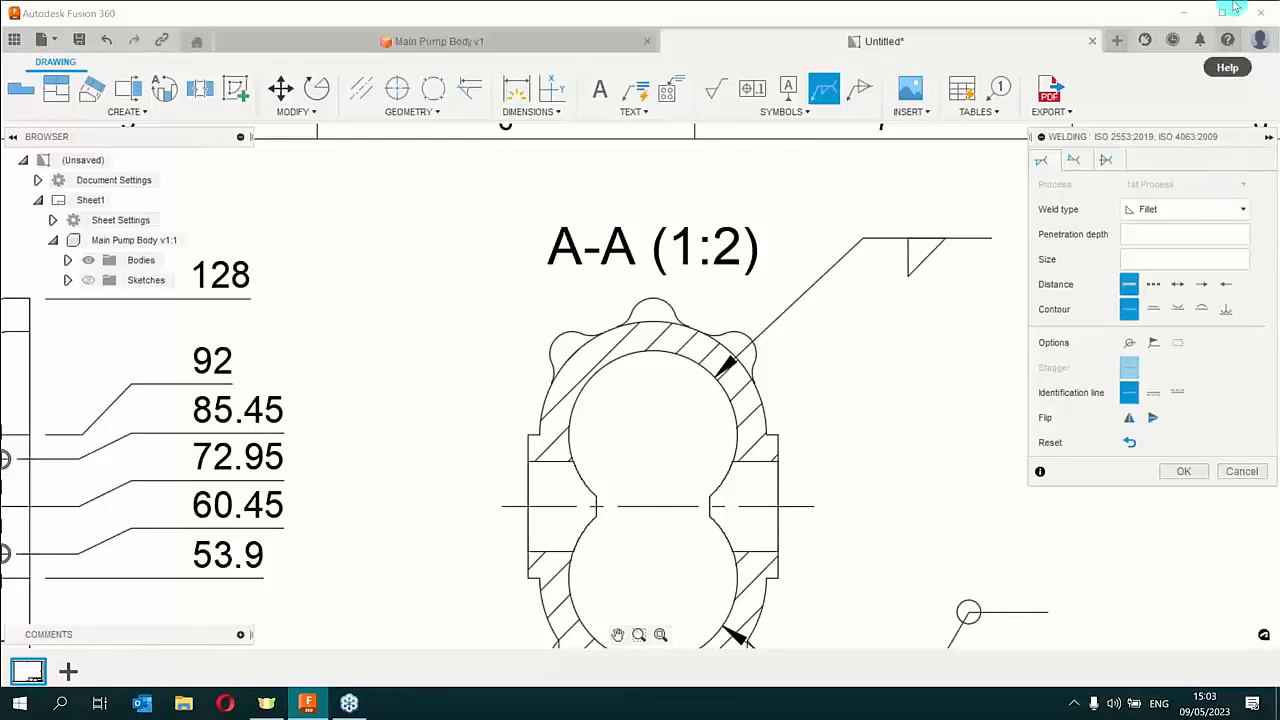
# Keep the weld type as Fillet and set the welding symbol's penetration depth to 2MM
pyautogui.click(1158, 208)
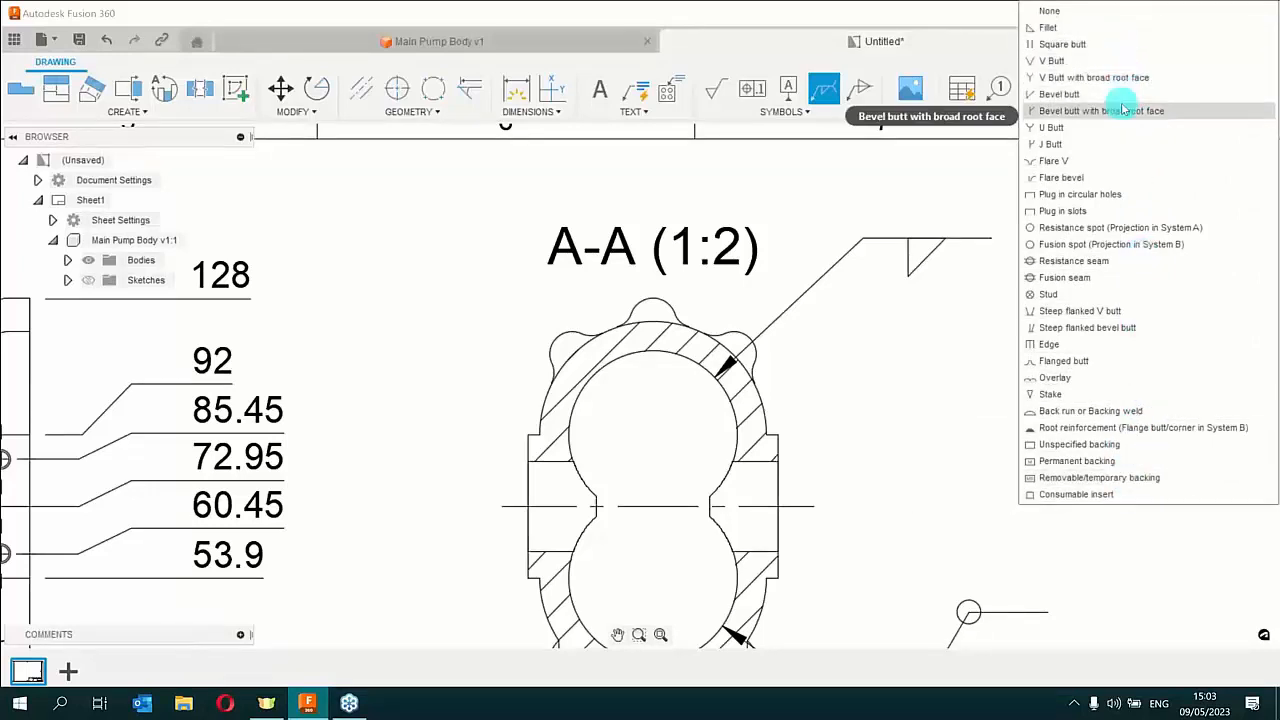
pyautogui.click(944, 168)
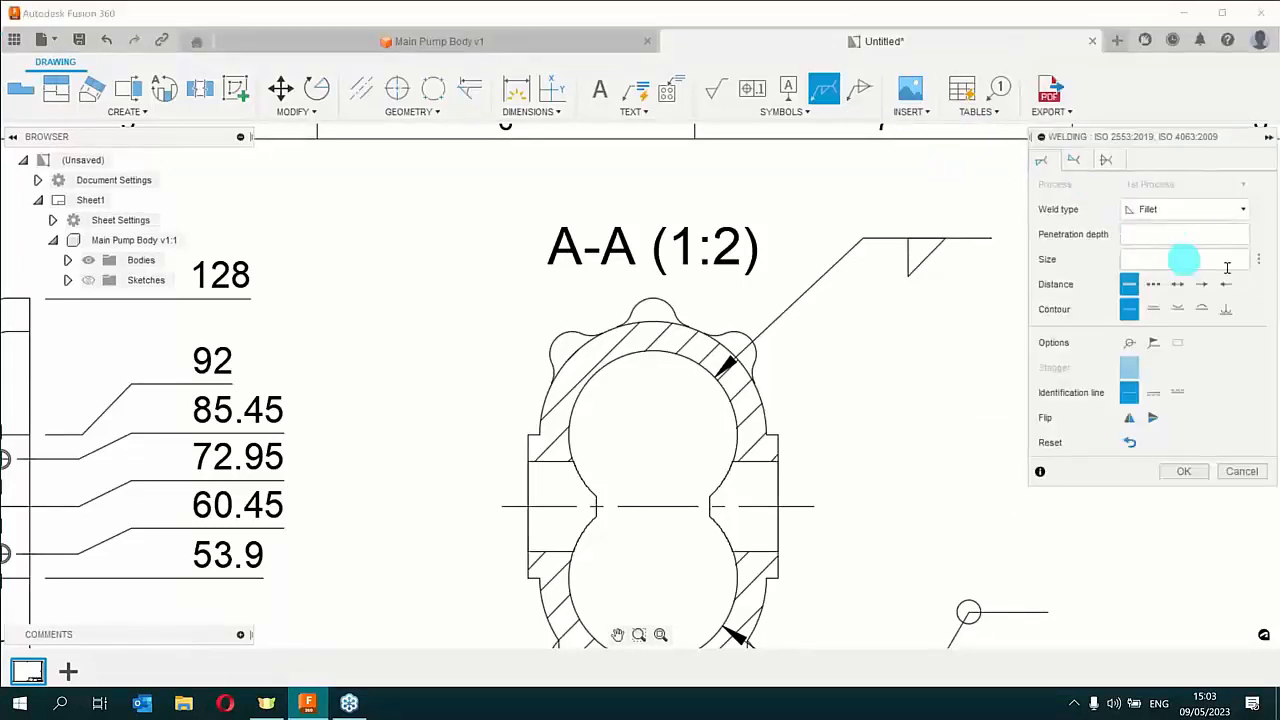
pyautogui.click(1176, 238)
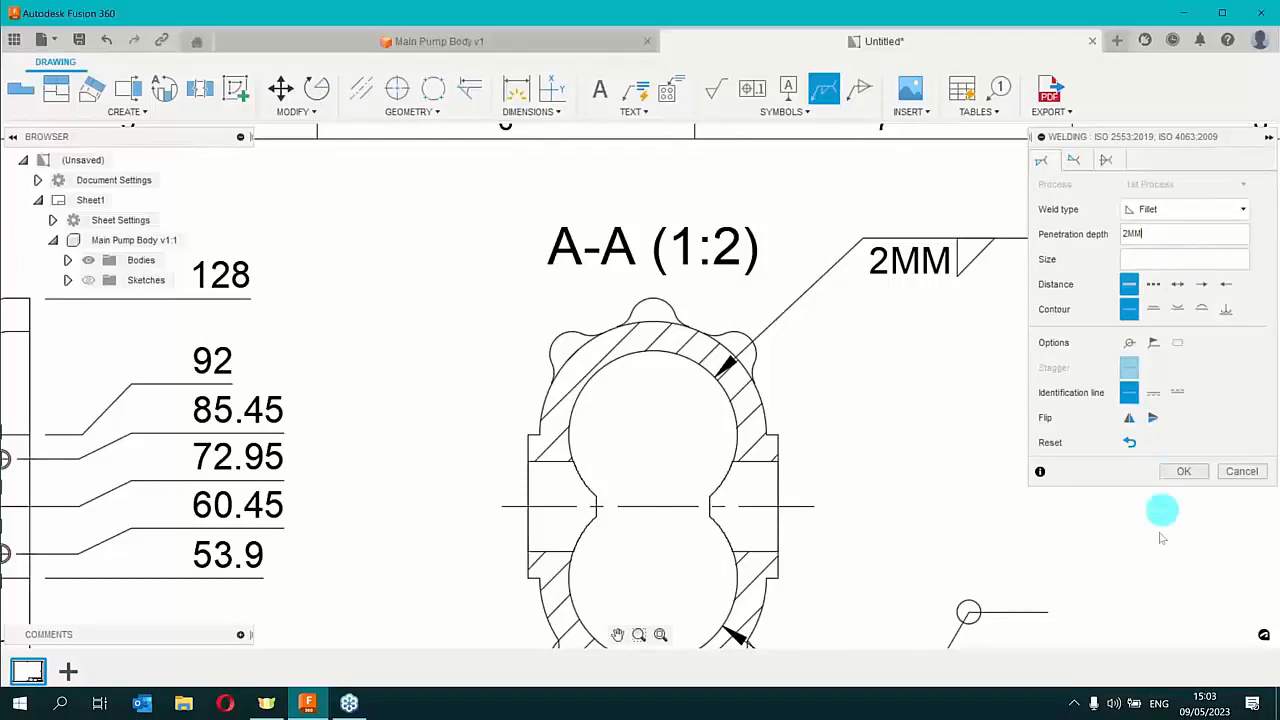
pyautogui.click(1183, 471)
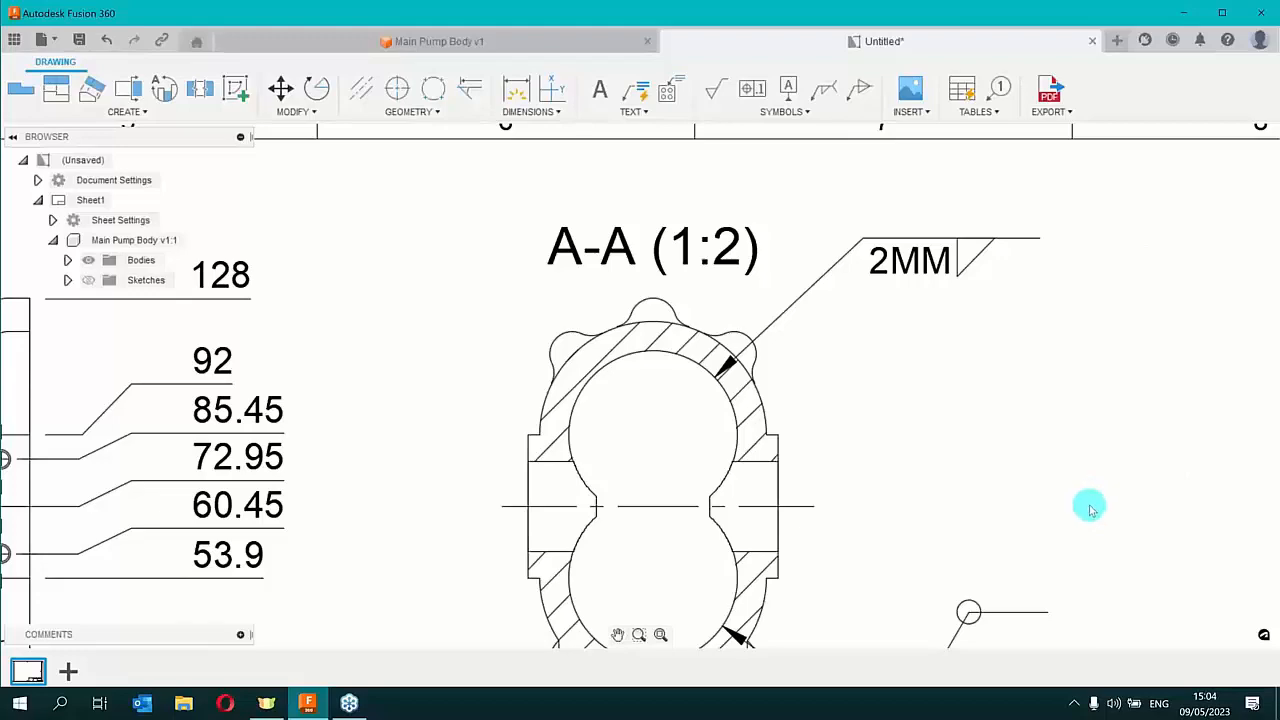
# Load Symetri.jpg from the computer's Pictures > Product Logos folder as the image to insert on the sheet
pyautogui.scroll(-5, 1026, 418)
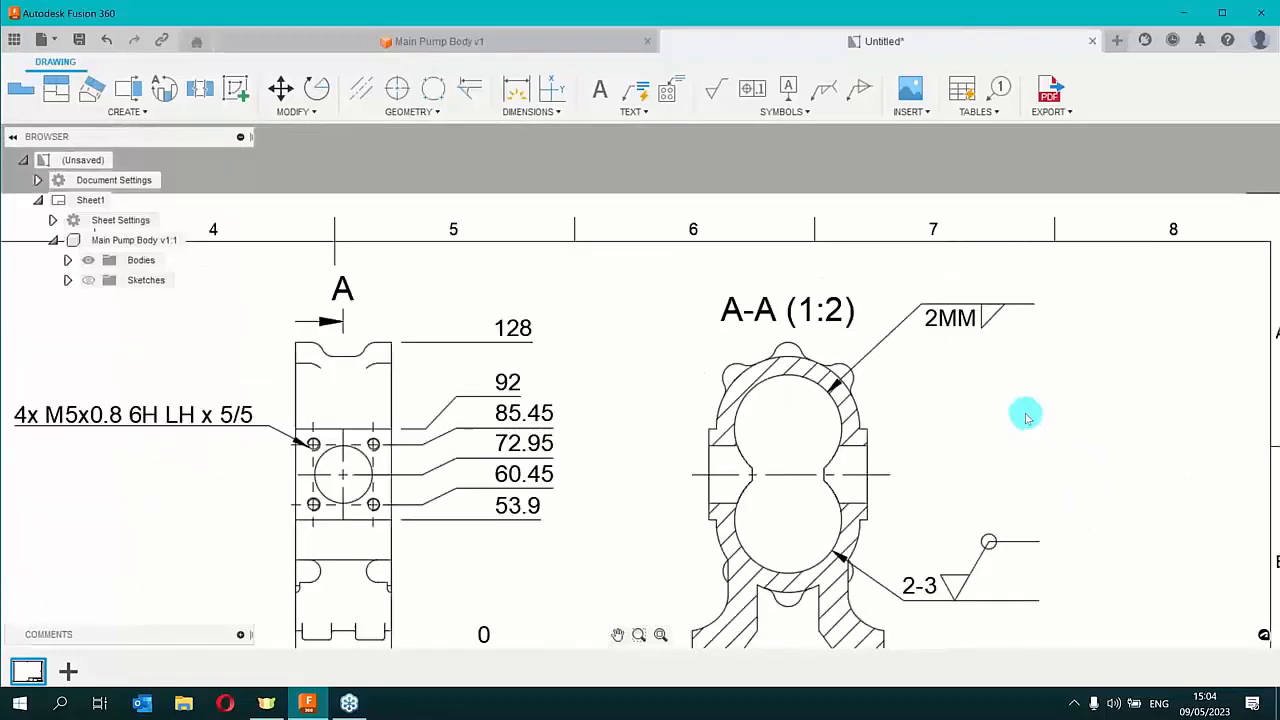
pyautogui.scroll(-4, 1104, 445)
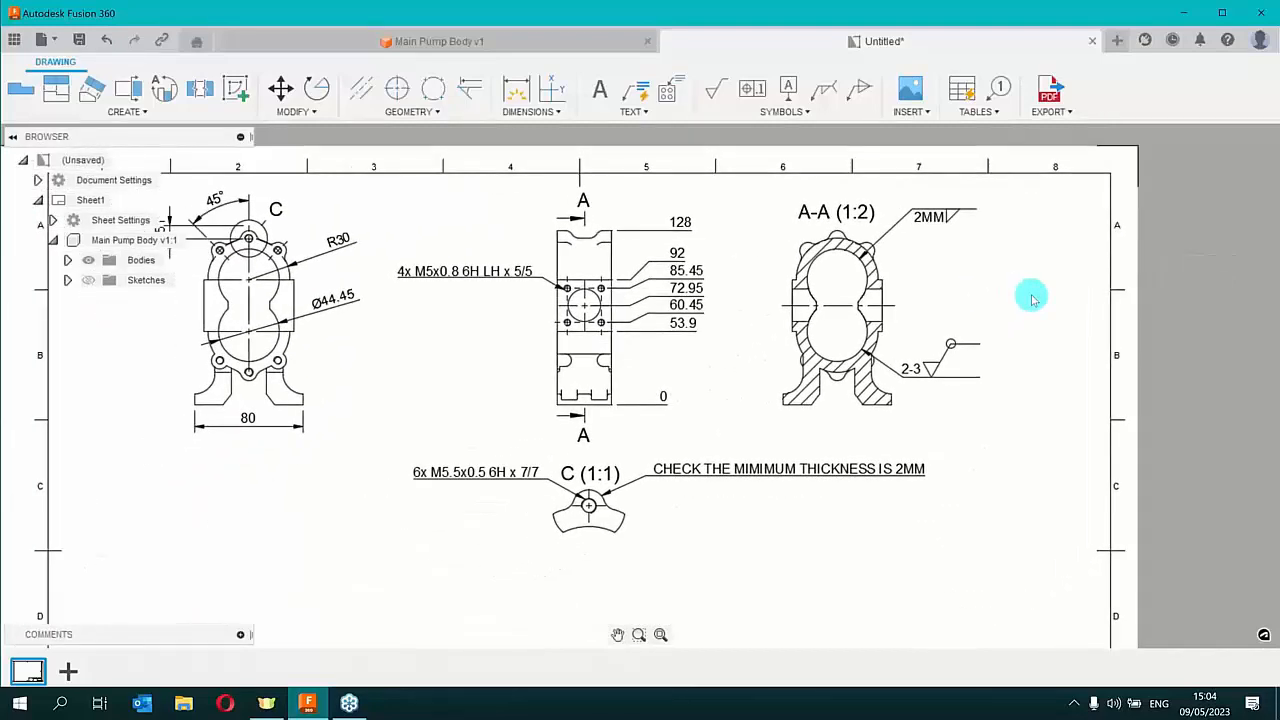
pyautogui.click(915, 111)
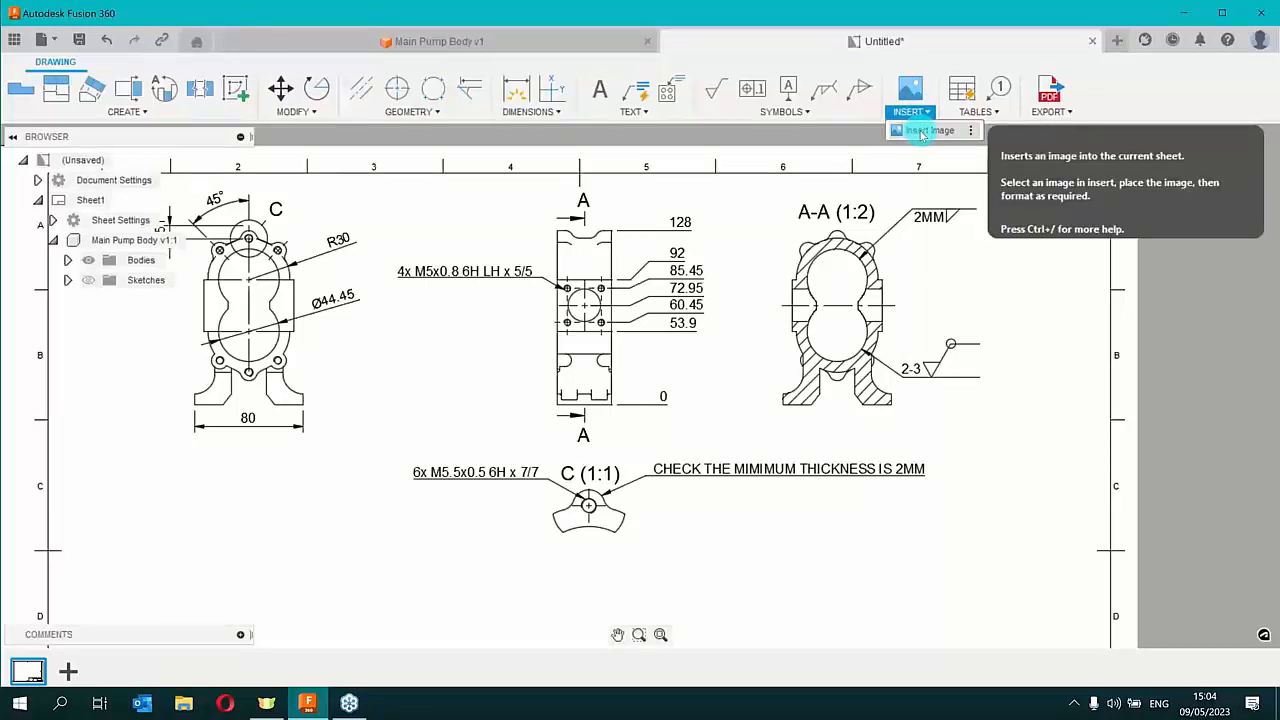
pyautogui.click(921, 131)
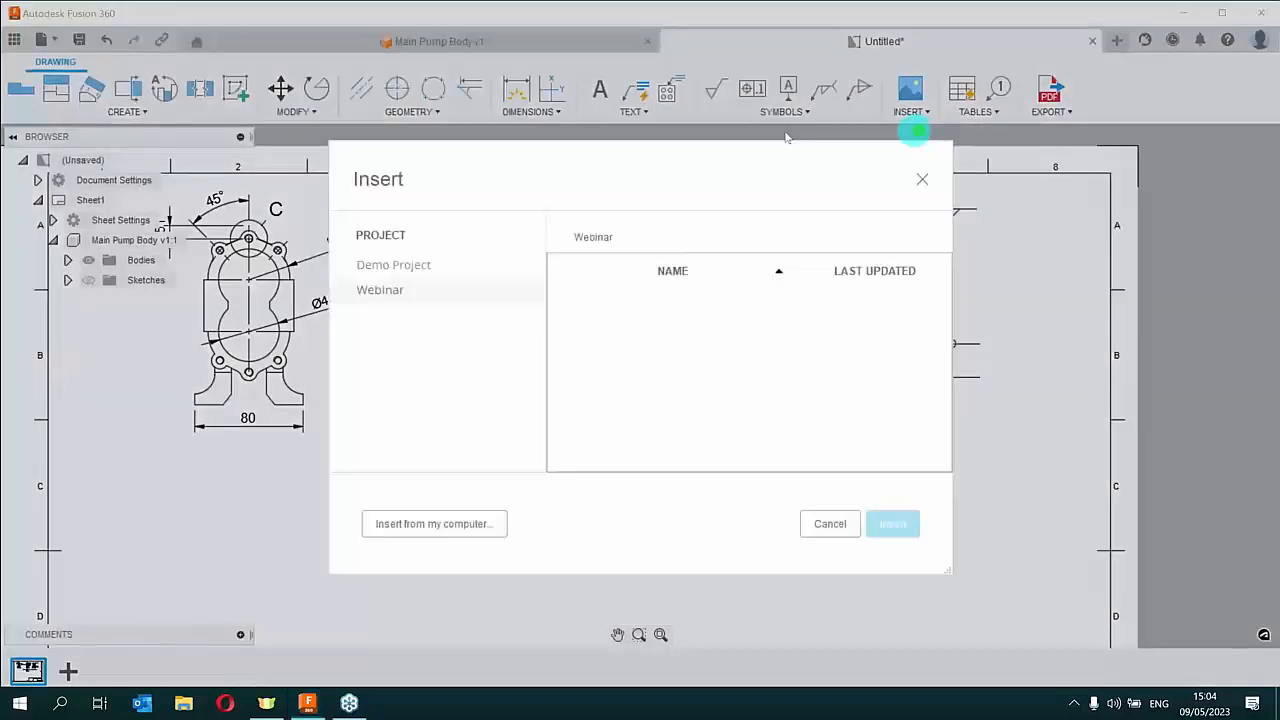
pyautogui.click(408, 530)
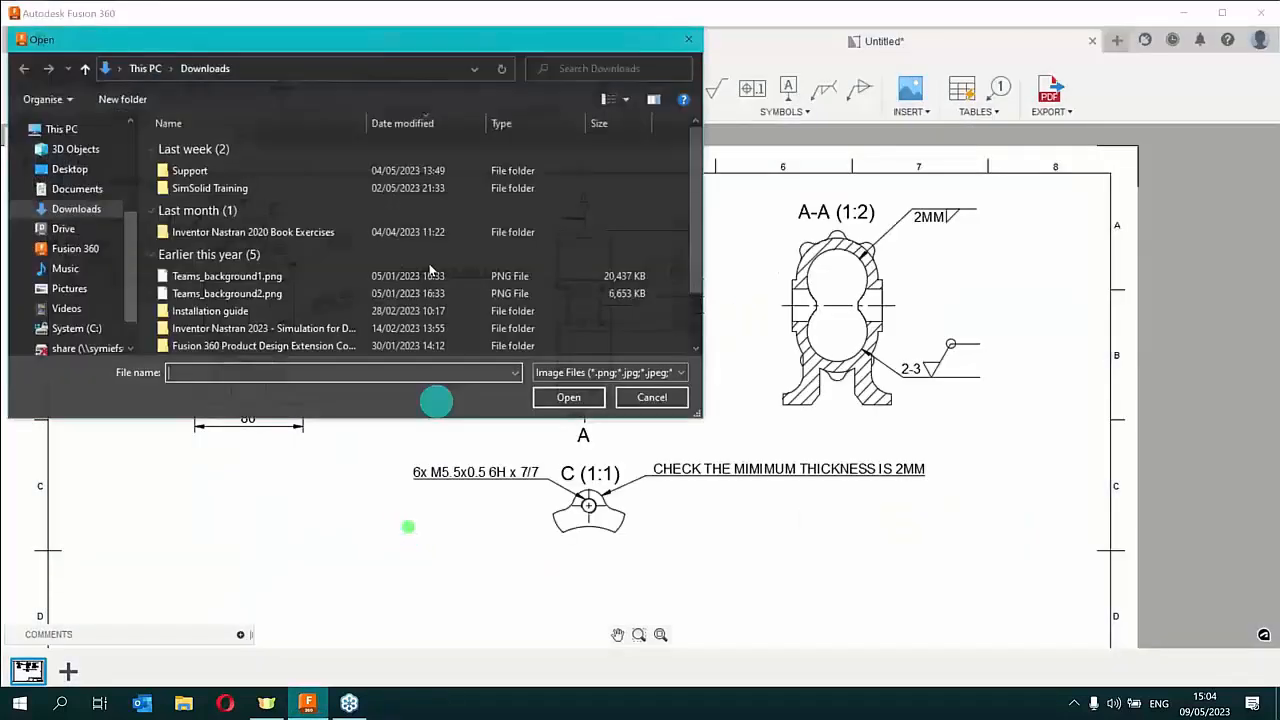
pyautogui.click(66, 329)
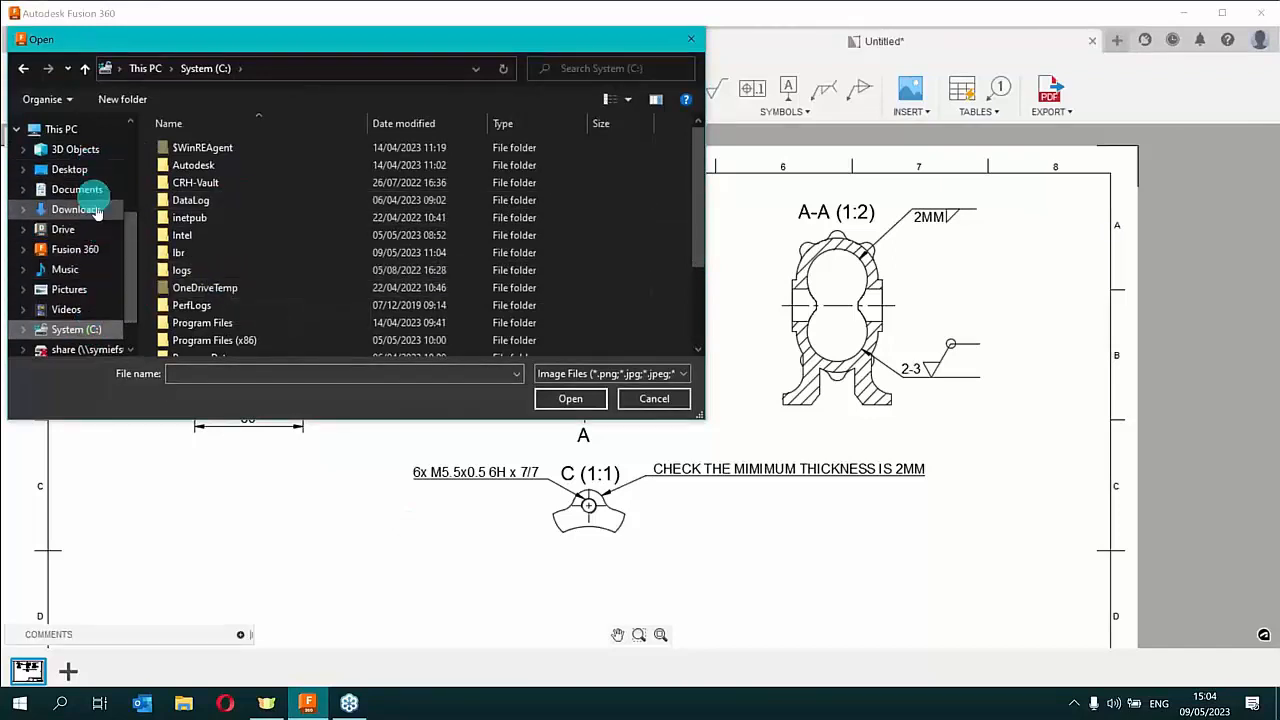
pyautogui.scroll(3, 88, 174)
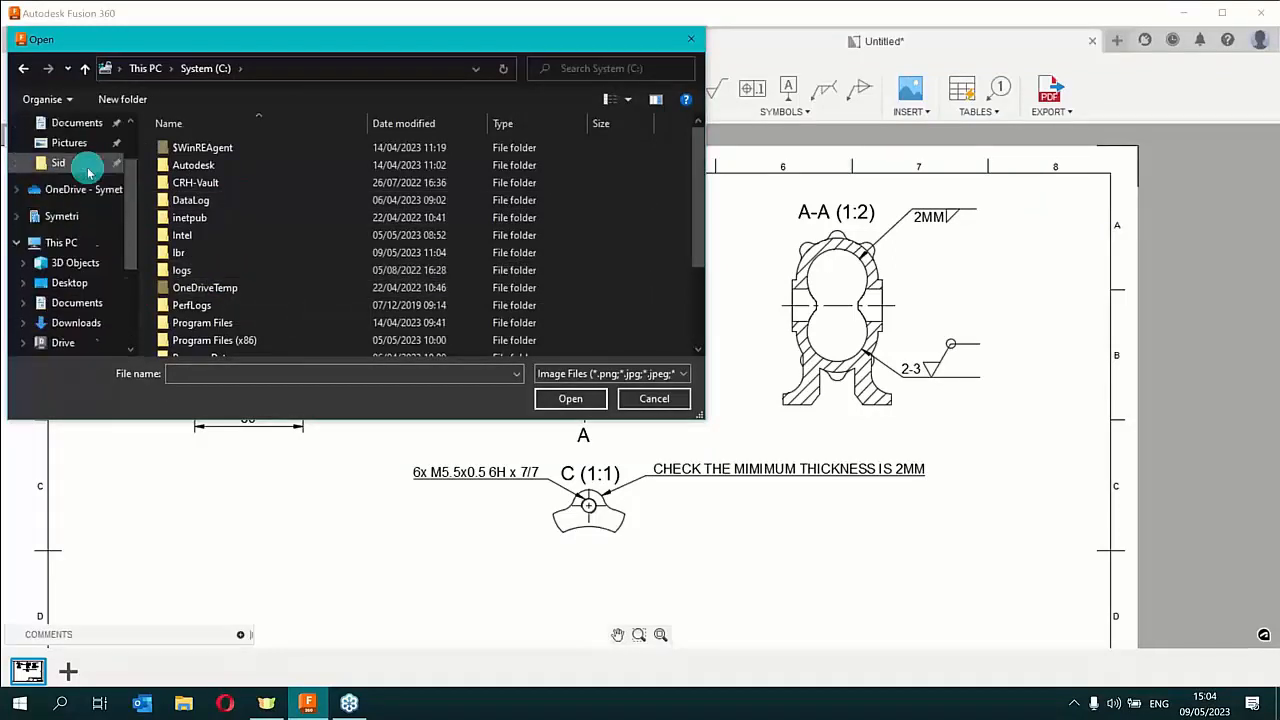
pyautogui.click(70, 163)
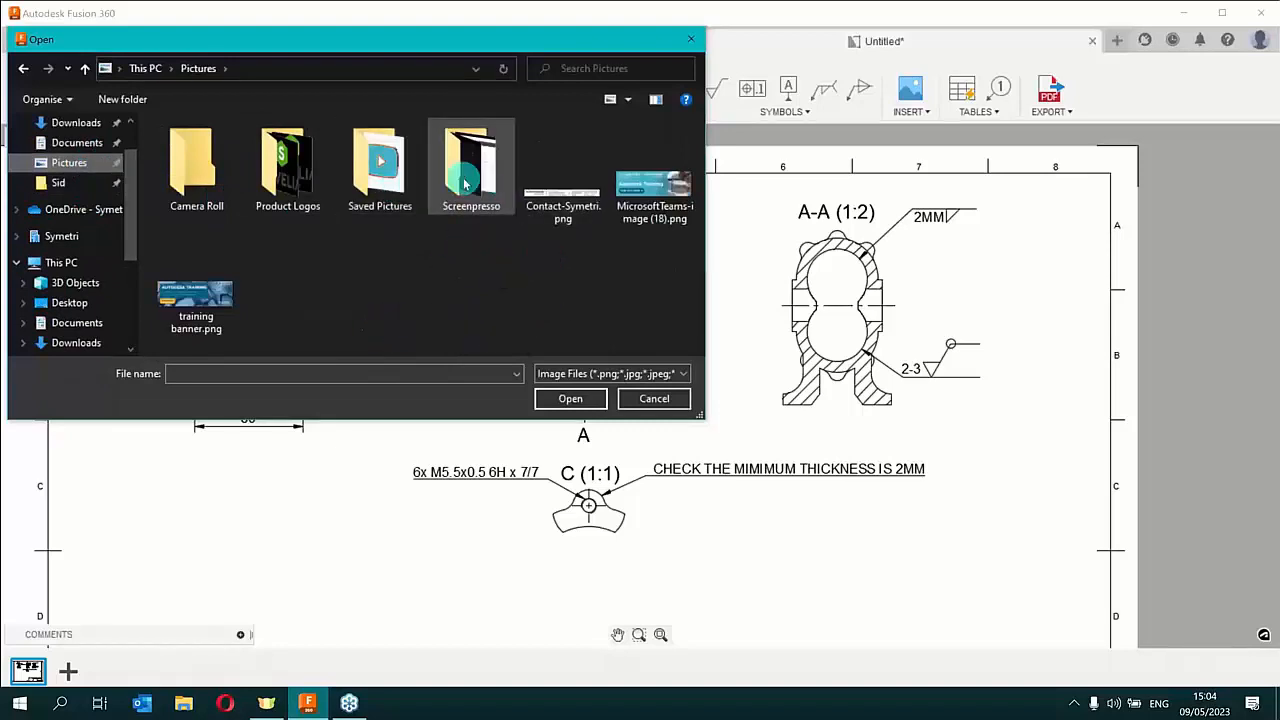
pyautogui.doubleClick(318, 170)
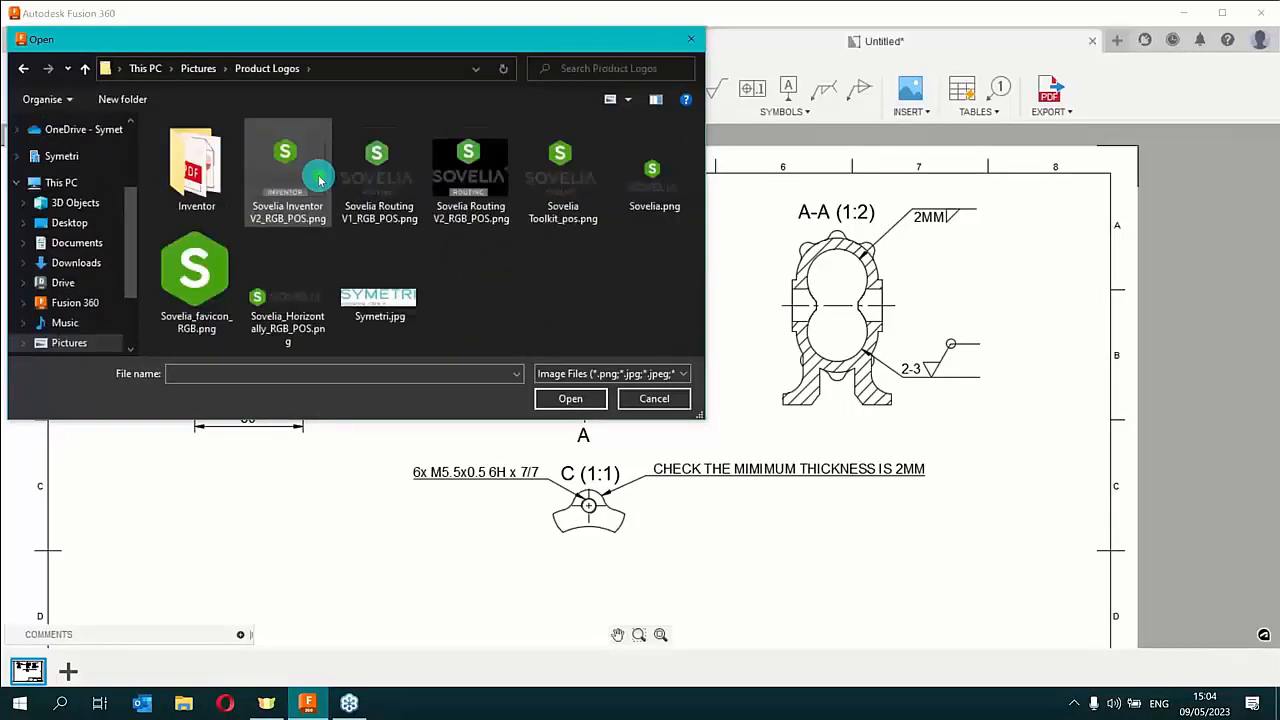
pyautogui.click(395, 290)
pyautogui.click(575, 398)
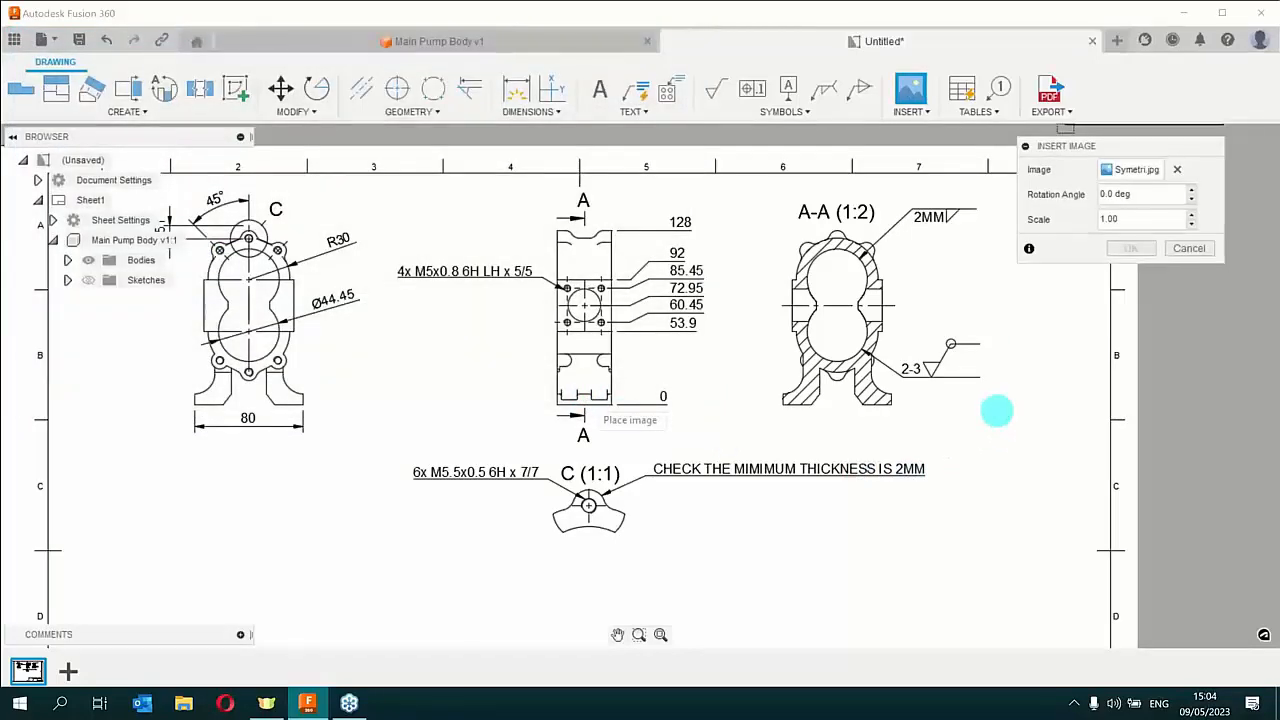
# Place the Symetri logo in the empty area below section view A-A, near the sheet's right border, at scale 1.00
pyautogui.moveTo(997, 410); pyautogui.dragTo(871, 277, button='middle')
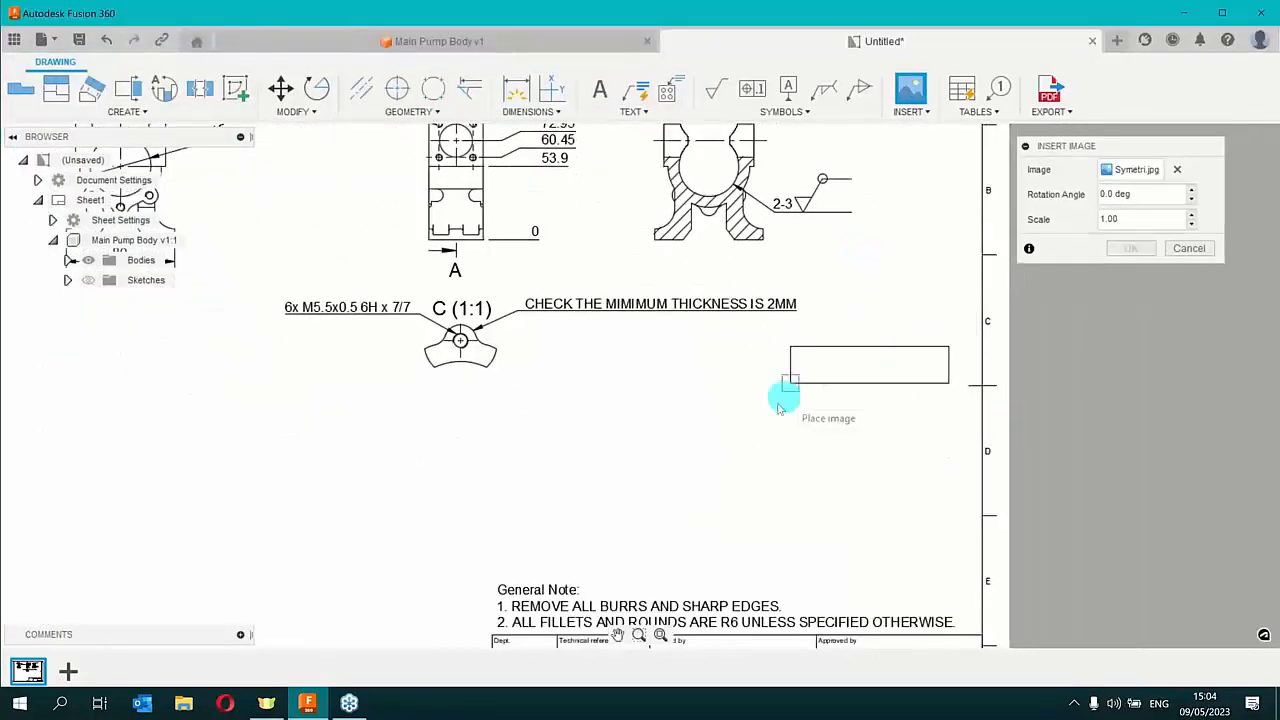
pyautogui.click(816, 438)
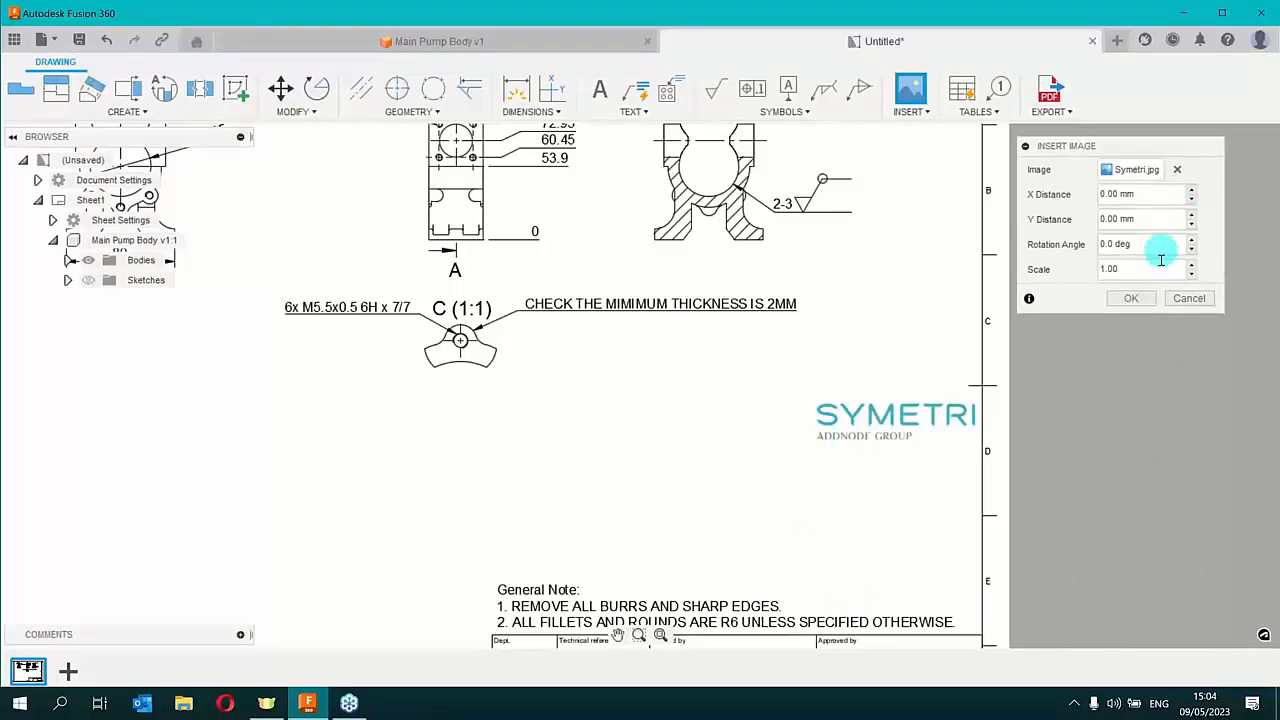
pyautogui.click(1140, 305)
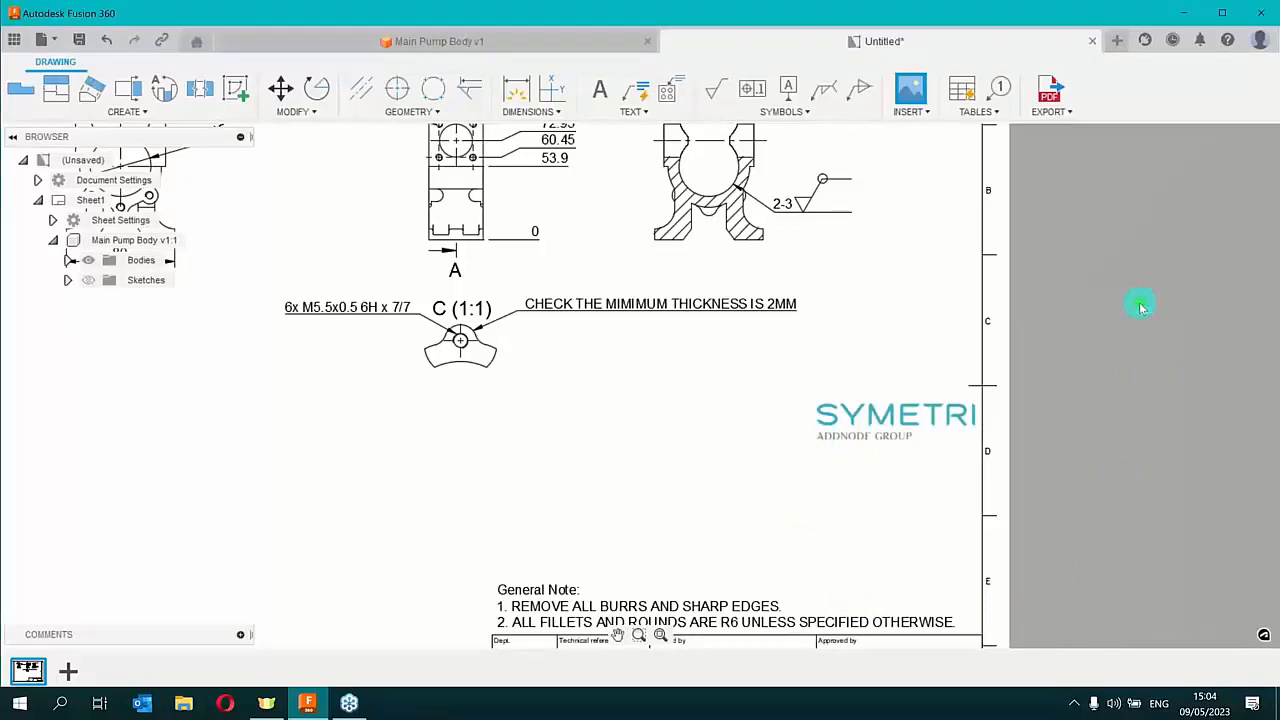
# Move the Symetri logo down into the empty lower-left cell of the title block
pyautogui.scroll(-4, 691, 449)
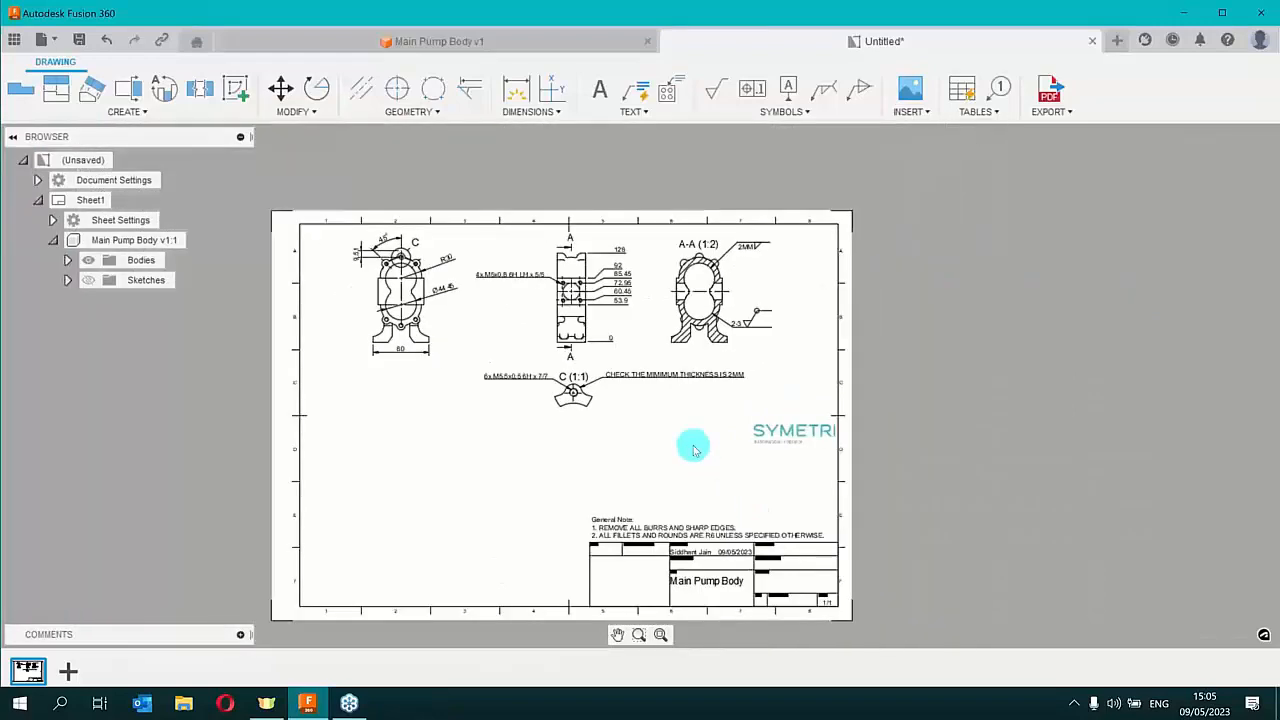
pyautogui.scroll(3, 766, 449)
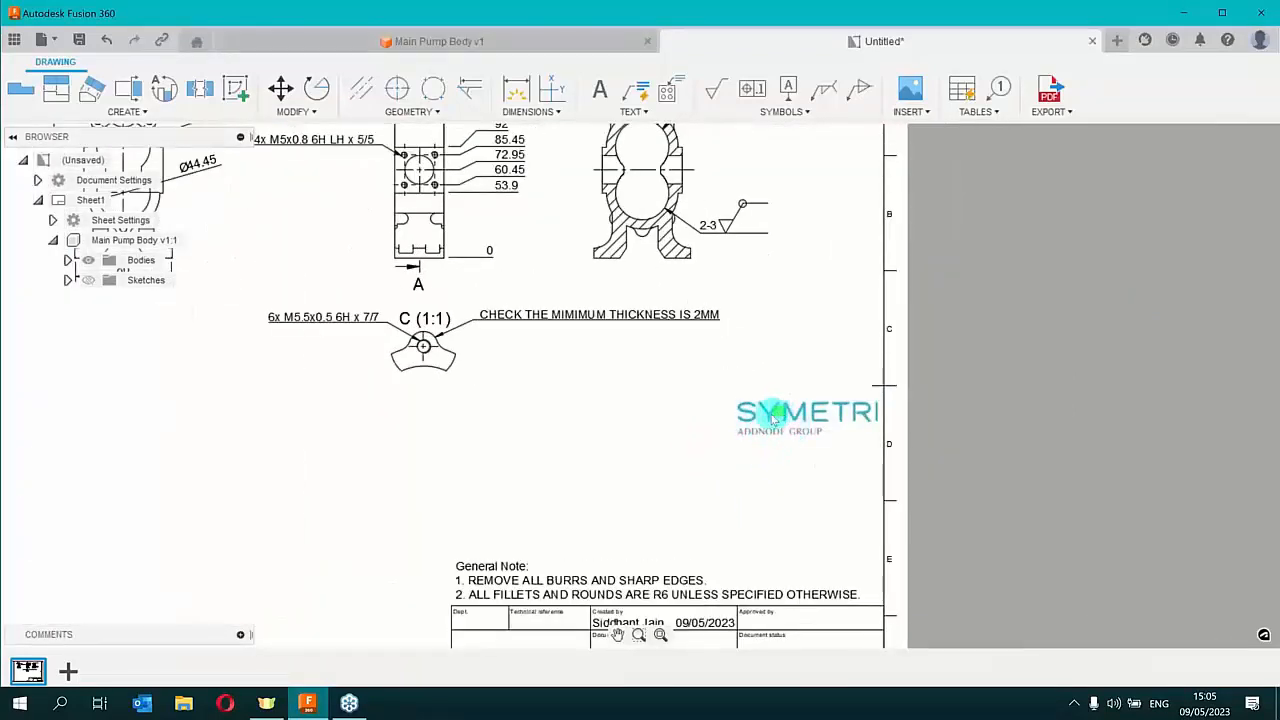
pyautogui.click(745, 407)
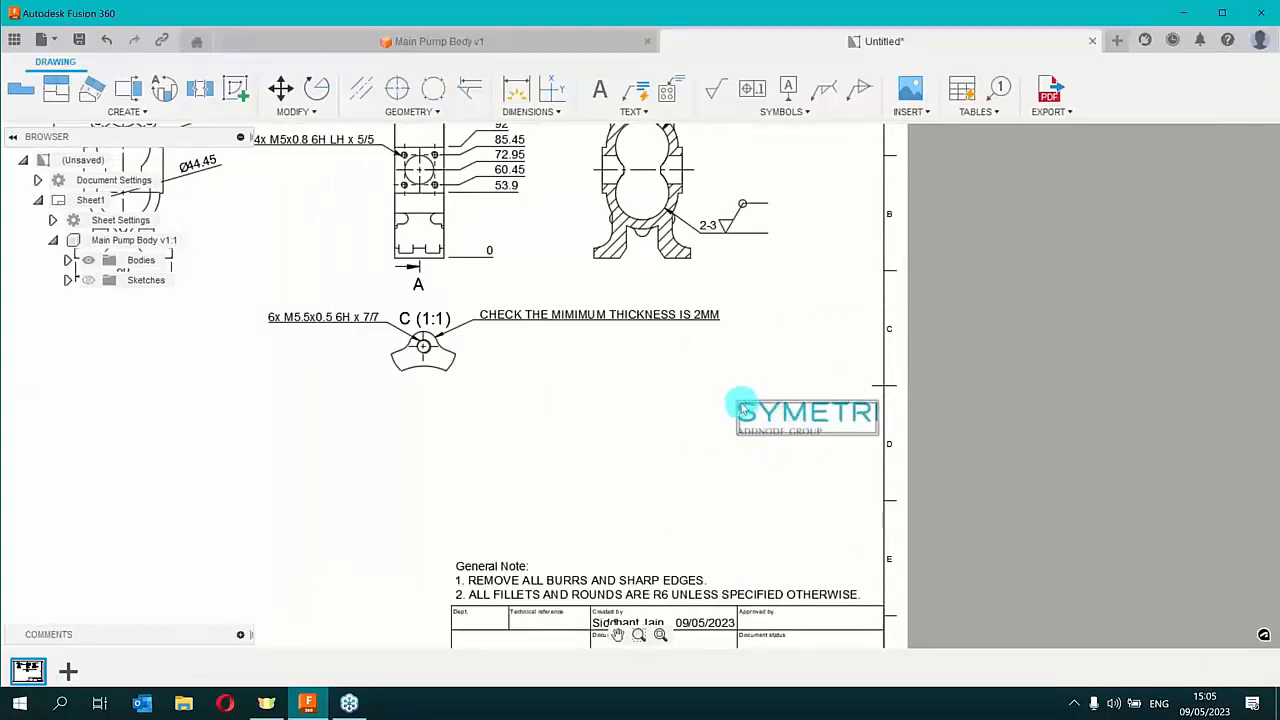
pyautogui.click(741, 407)
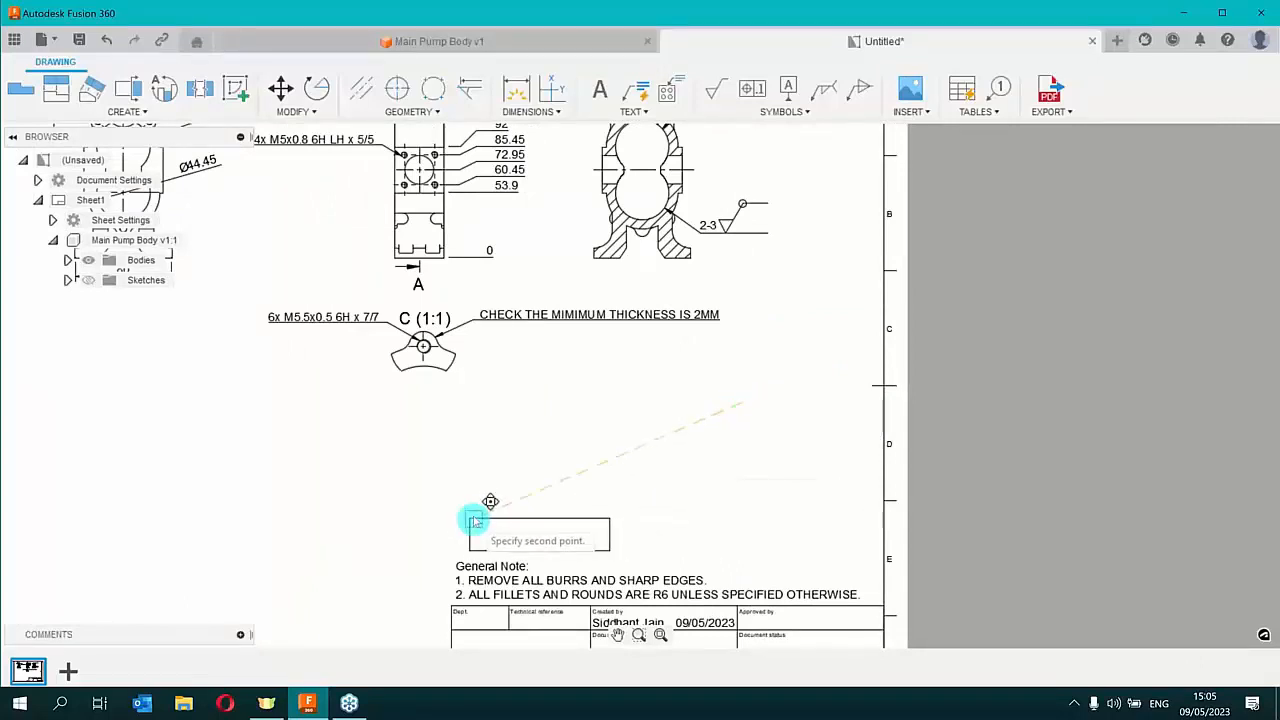
pyautogui.scroll(-1, 473, 503)
pyautogui.scroll(-3, 473, 503)
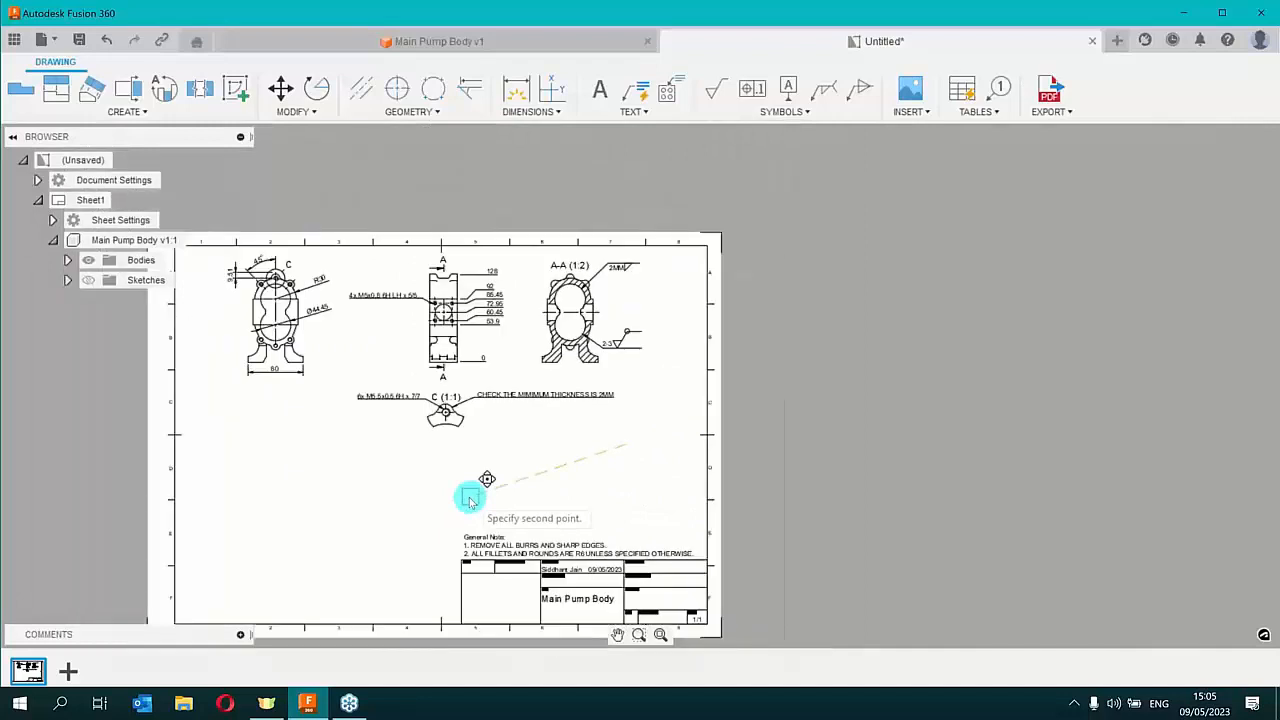
pyautogui.click(515, 601)
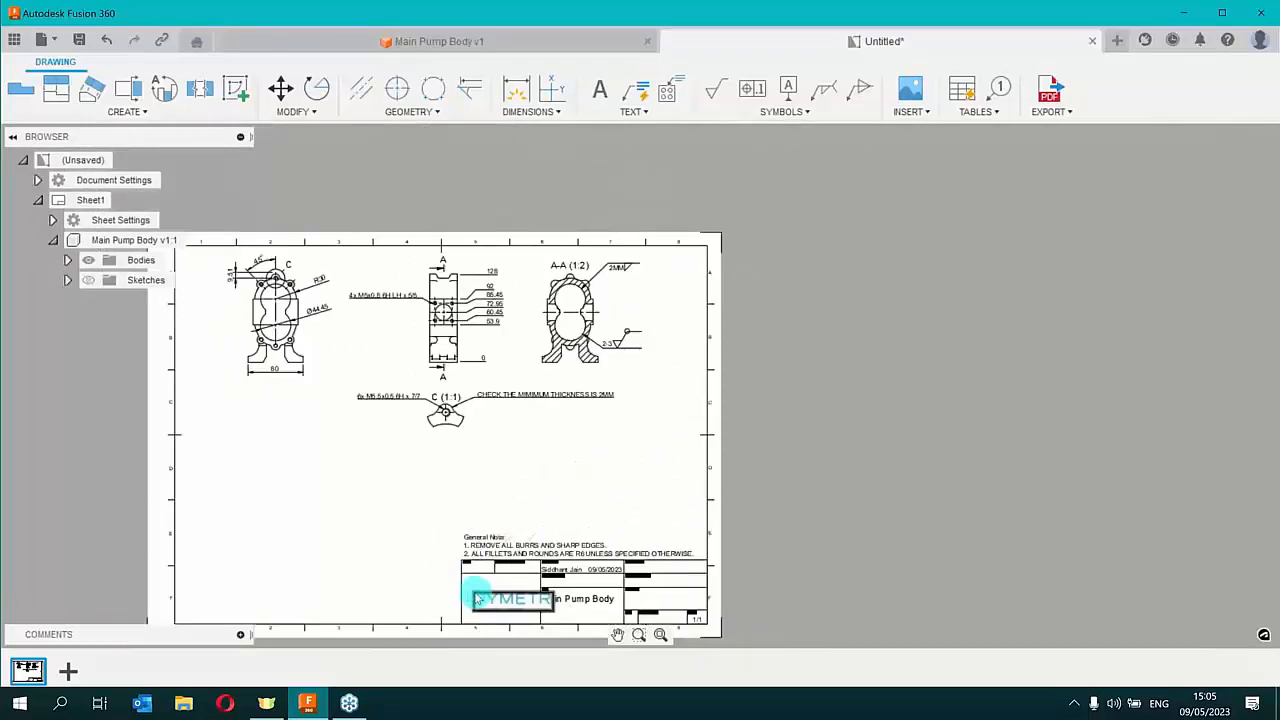
# Shift the Symetri logo up and left to align with the left edge of its title block cell
pyautogui.click(515, 603)
pyautogui.click(492, 592)
pyautogui.click(496, 597)
pyautogui.click(483, 591)
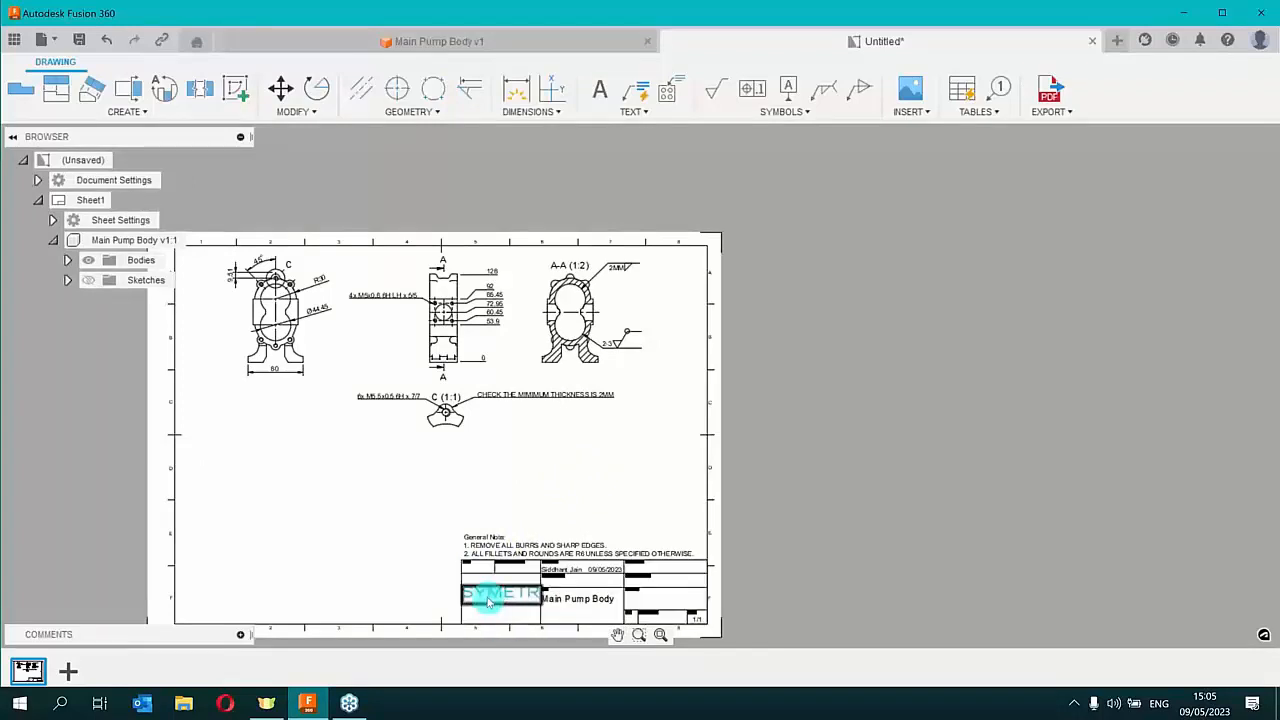
pyautogui.scroll(2, 495, 599)
pyautogui.click(670, 426)
pyautogui.click(497, 606)
pyautogui.click(697, 365)
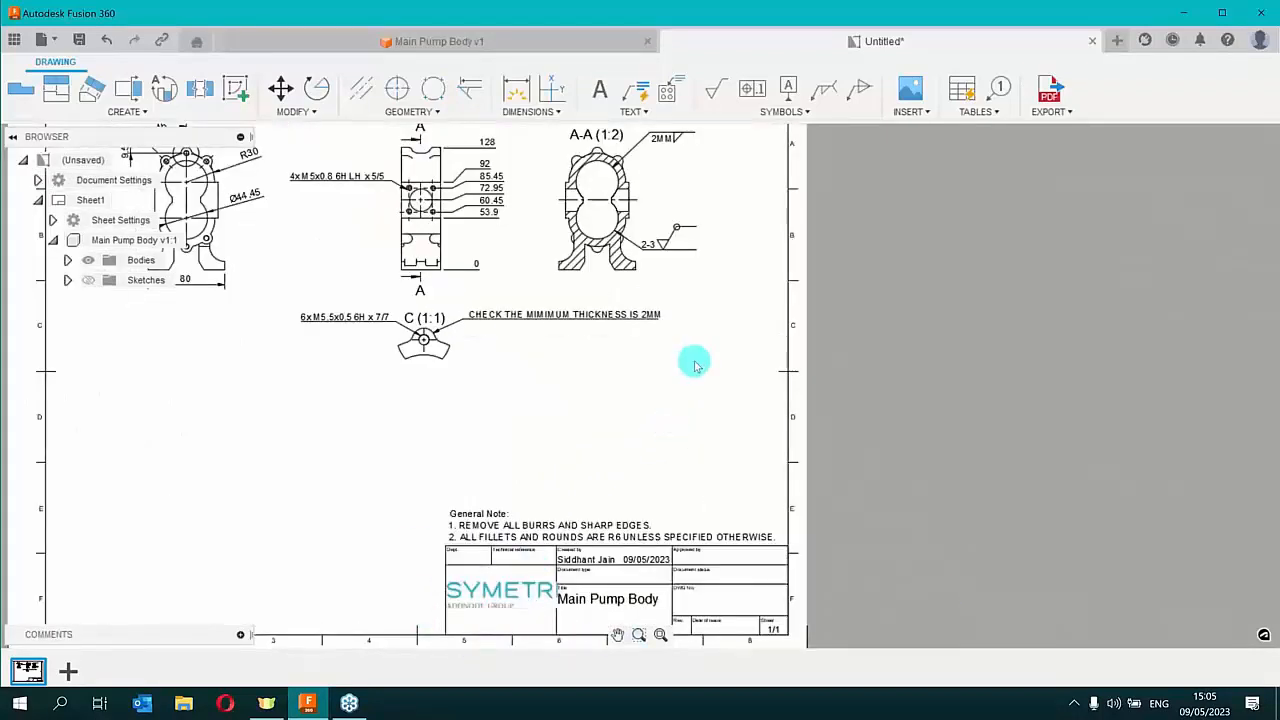
# Review the insert options of the drawing, then switch to the Main Pump Body v1 design and review its insert options
pyautogui.scroll(-3, 697, 365)
pyautogui.scroll(5, 688, 210)
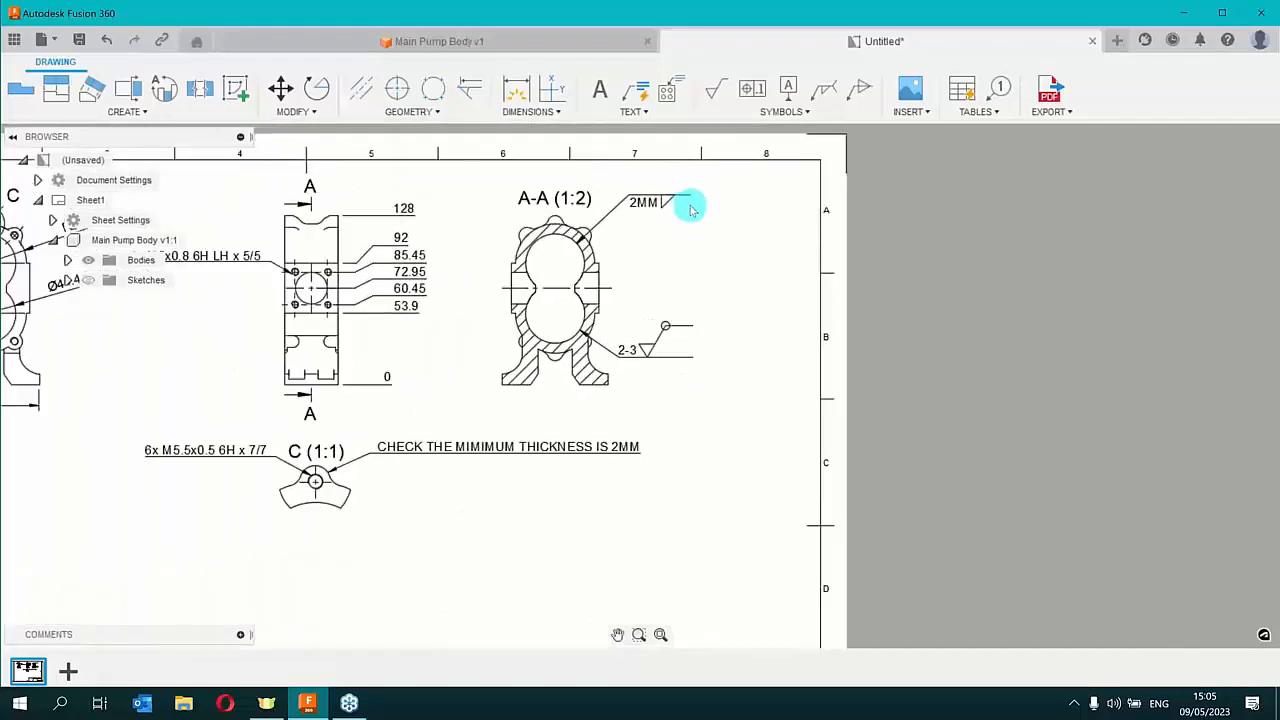
pyautogui.click(927, 113)
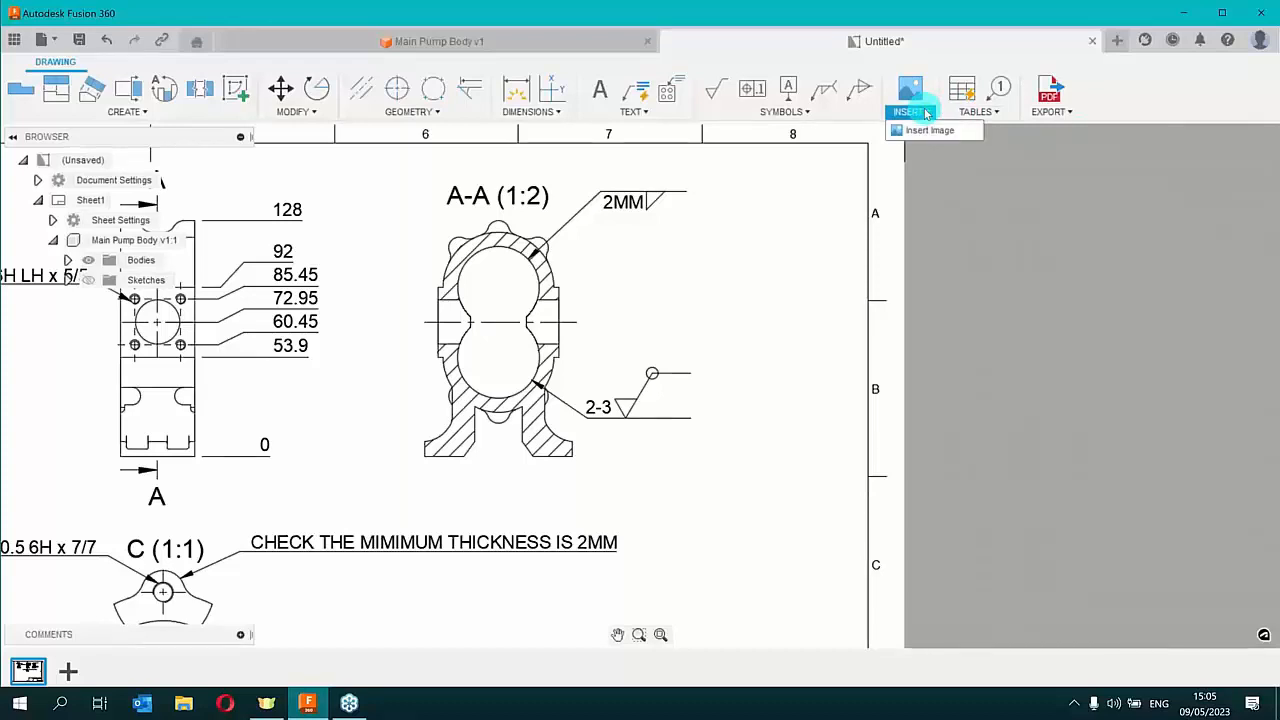
pyautogui.click(395, 45)
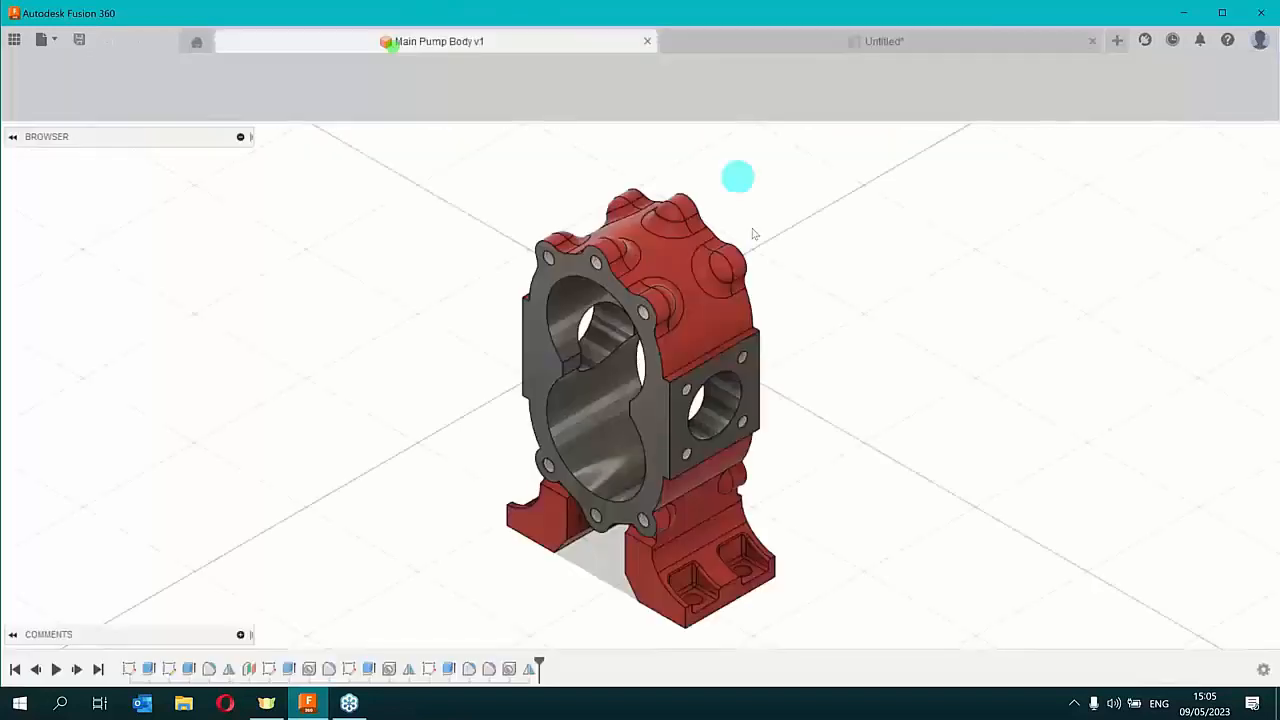
pyautogui.click(967, 108)
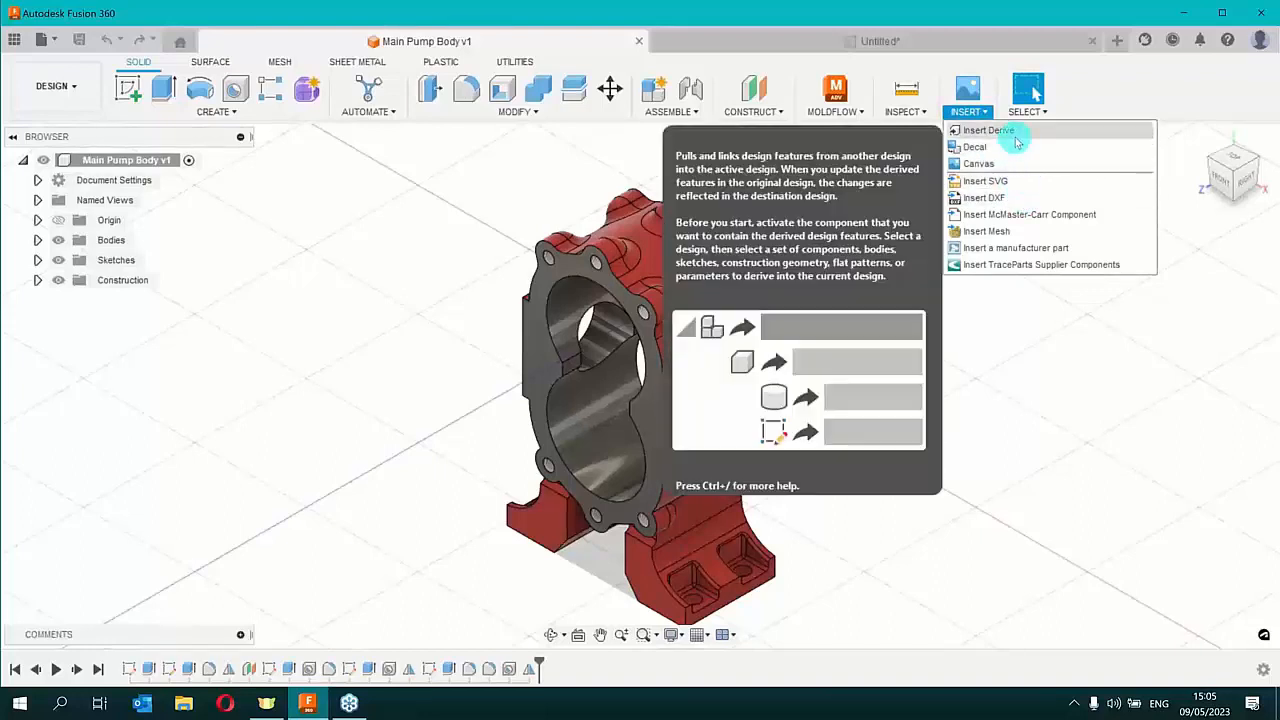
# Finish checking the design's insert options and switch back to the untitled pump body drawing
pyautogui.click(405, 182)
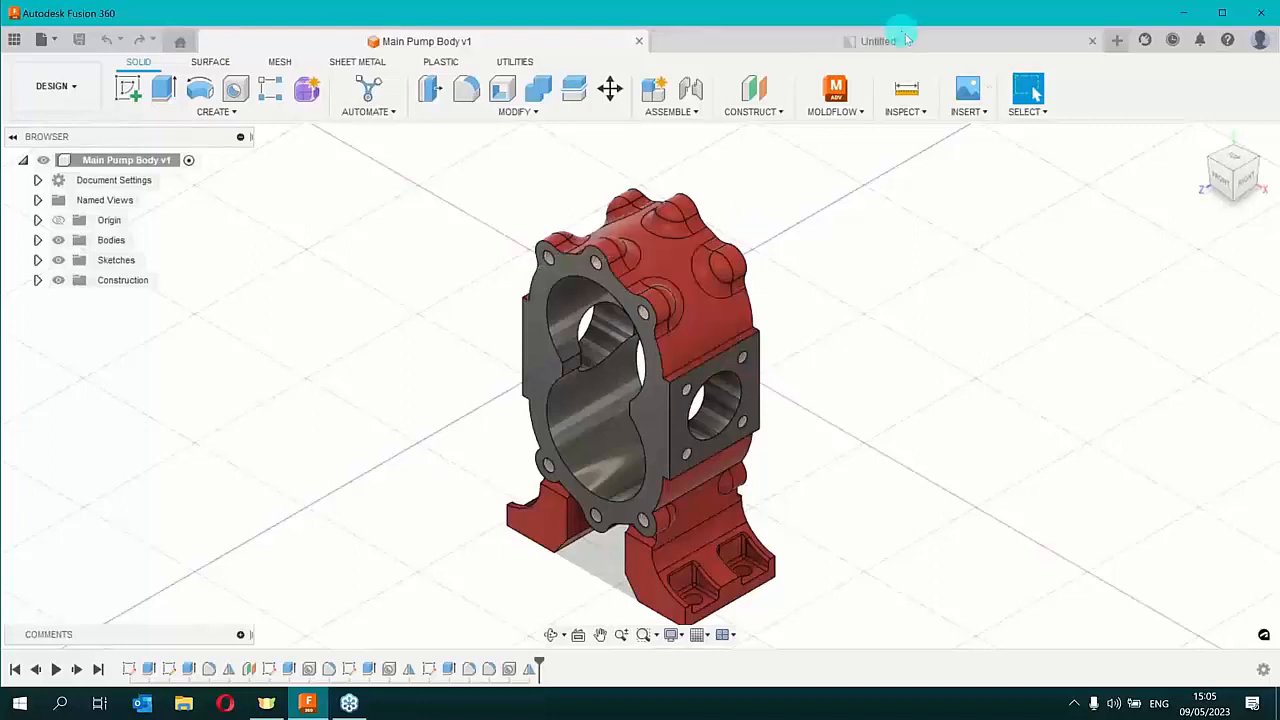
pyautogui.click(976, 113)
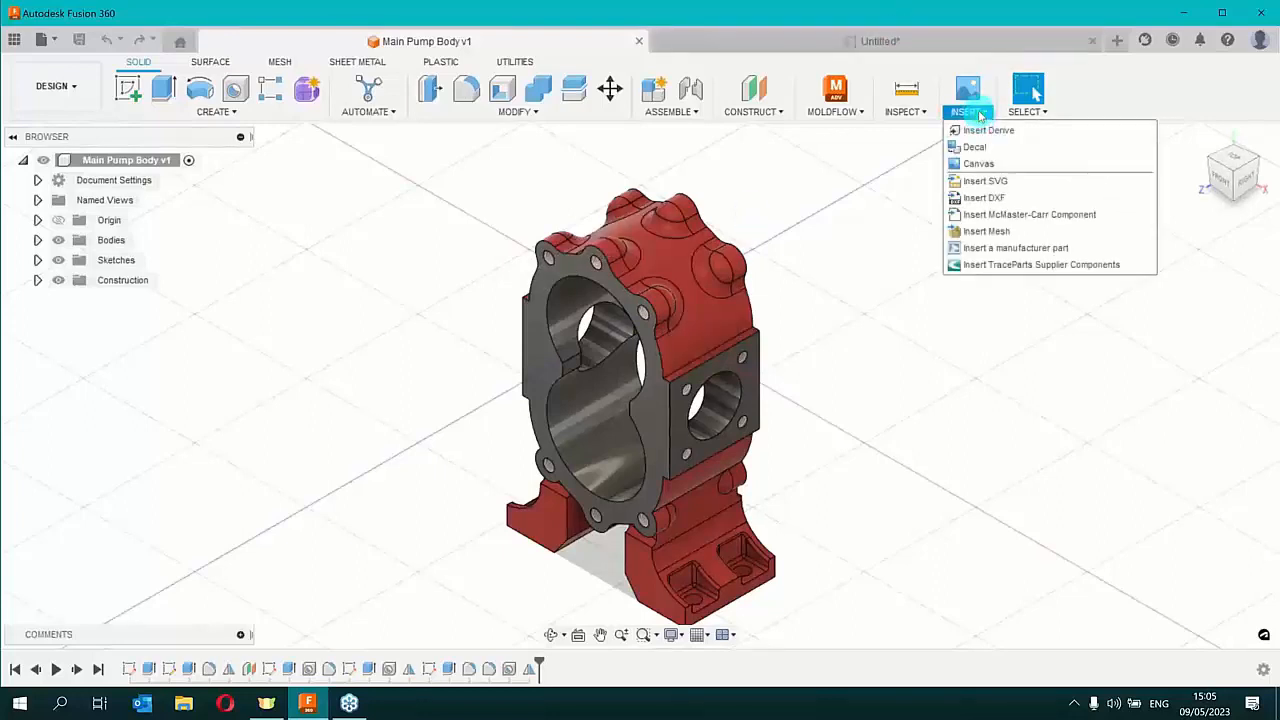
pyautogui.click(945, 44)
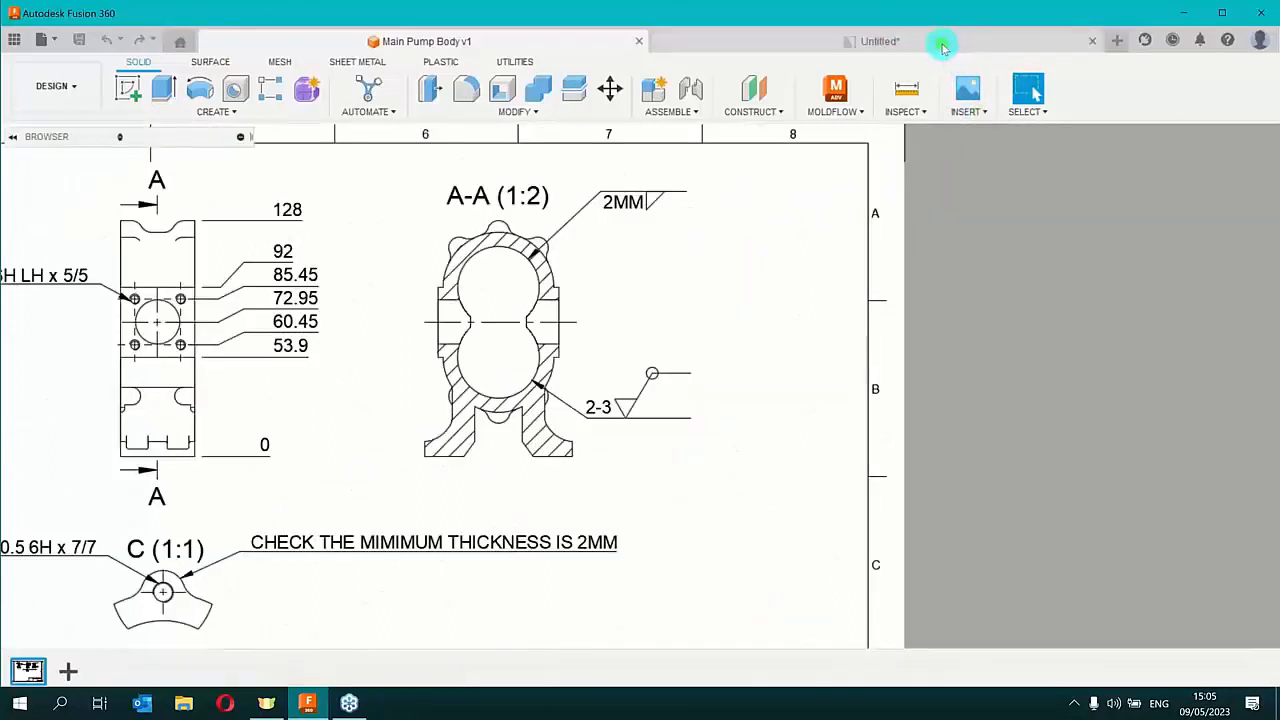
pyautogui.click(977, 111)
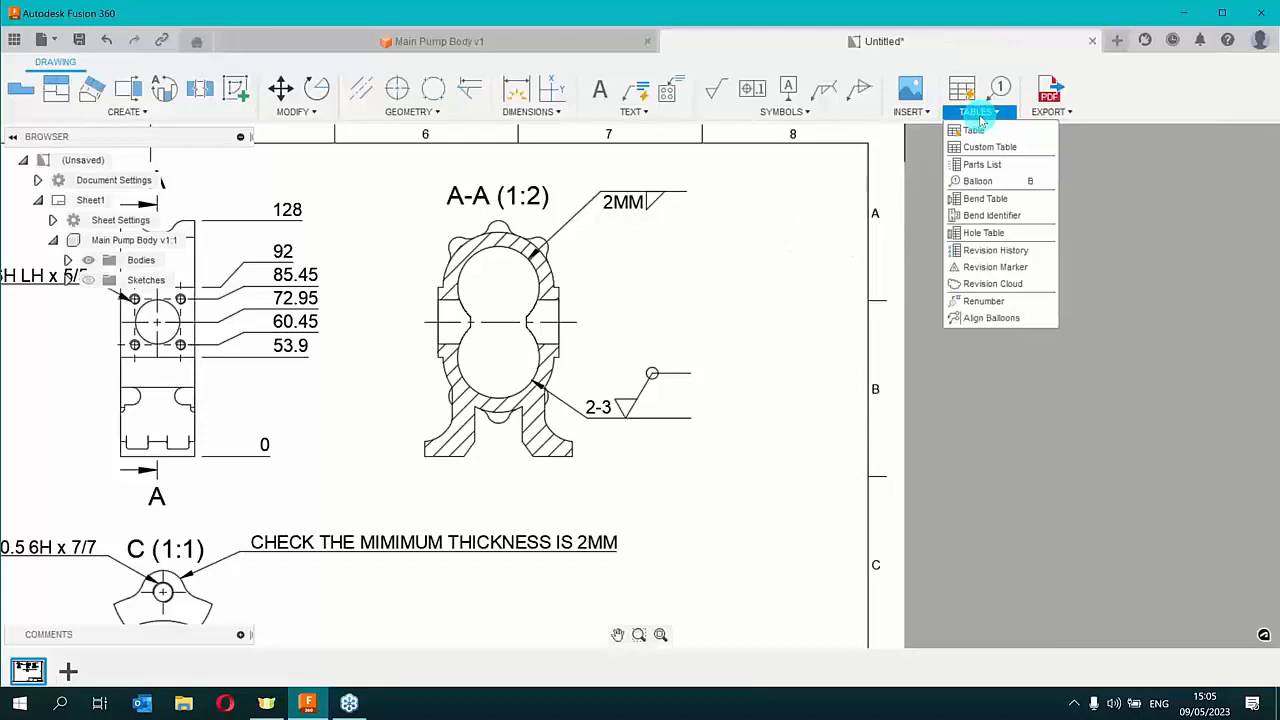
pyautogui.click(1024, 233)
pyautogui.scroll(-5, 755, 275)
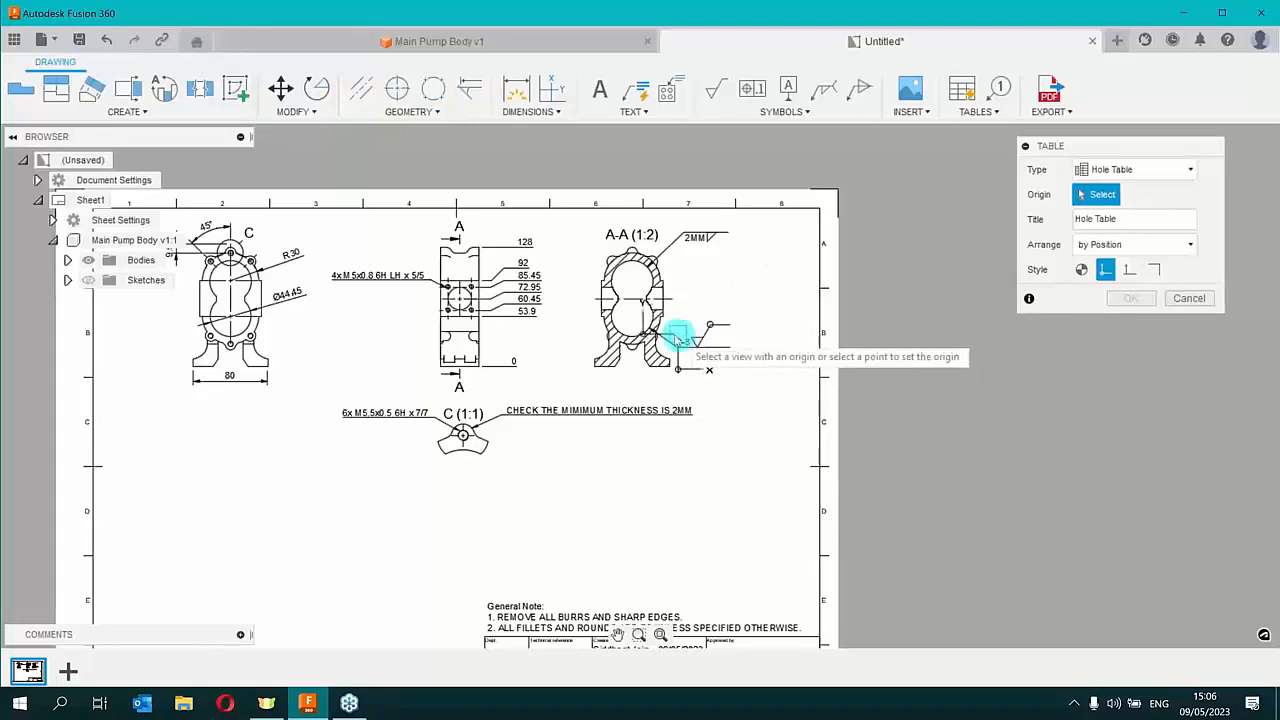
pyautogui.scroll(10, 197, 370)
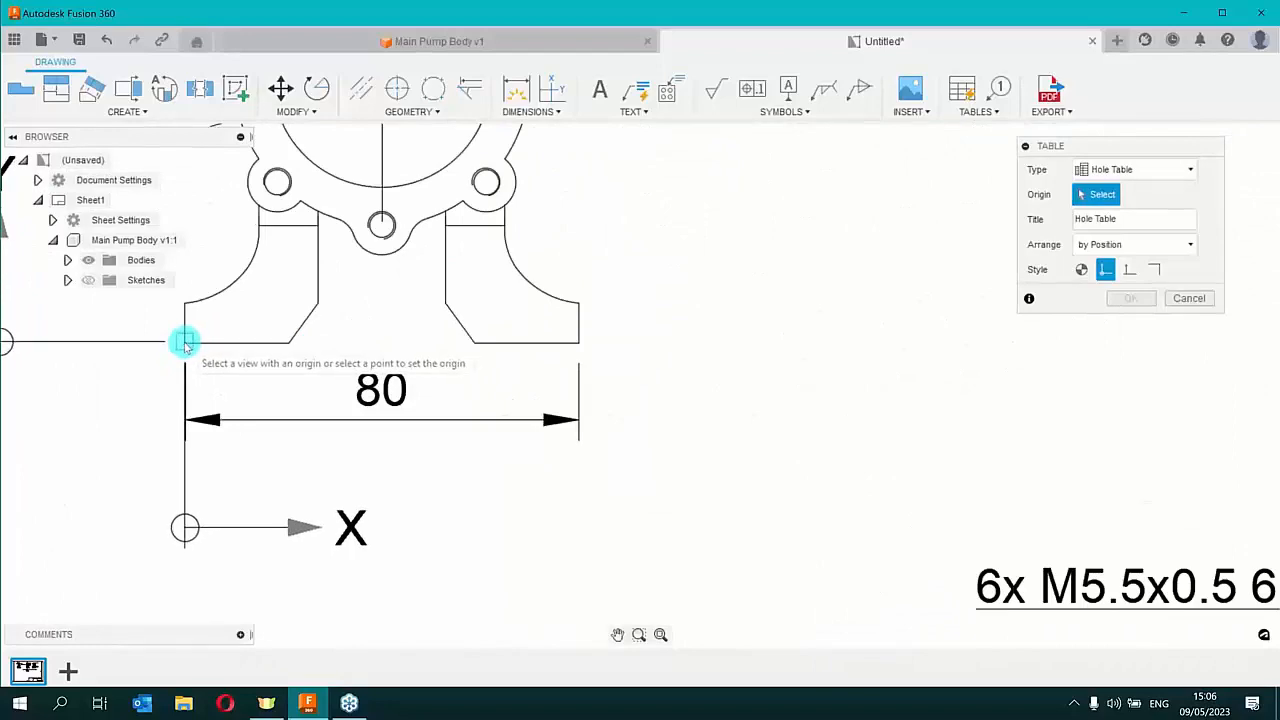
pyautogui.click(185, 343)
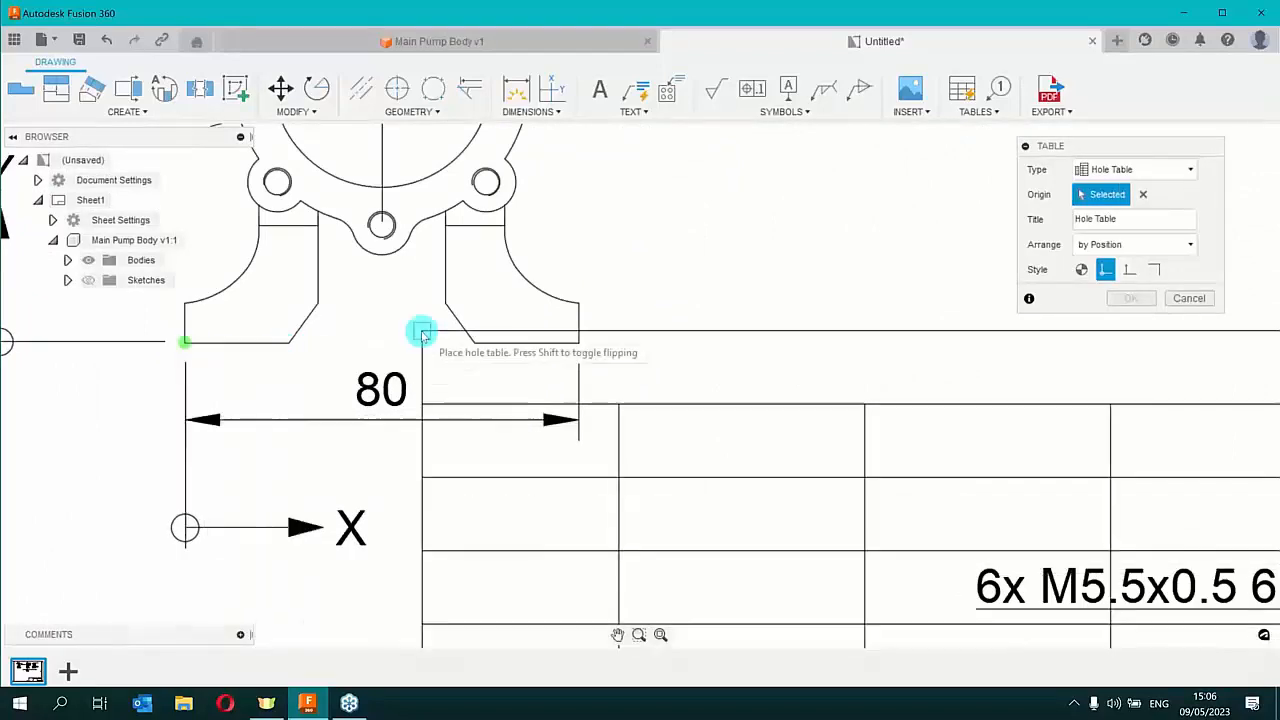
pyautogui.scroll(-5, 405, 322)
pyautogui.scroll(-5, 403, 323)
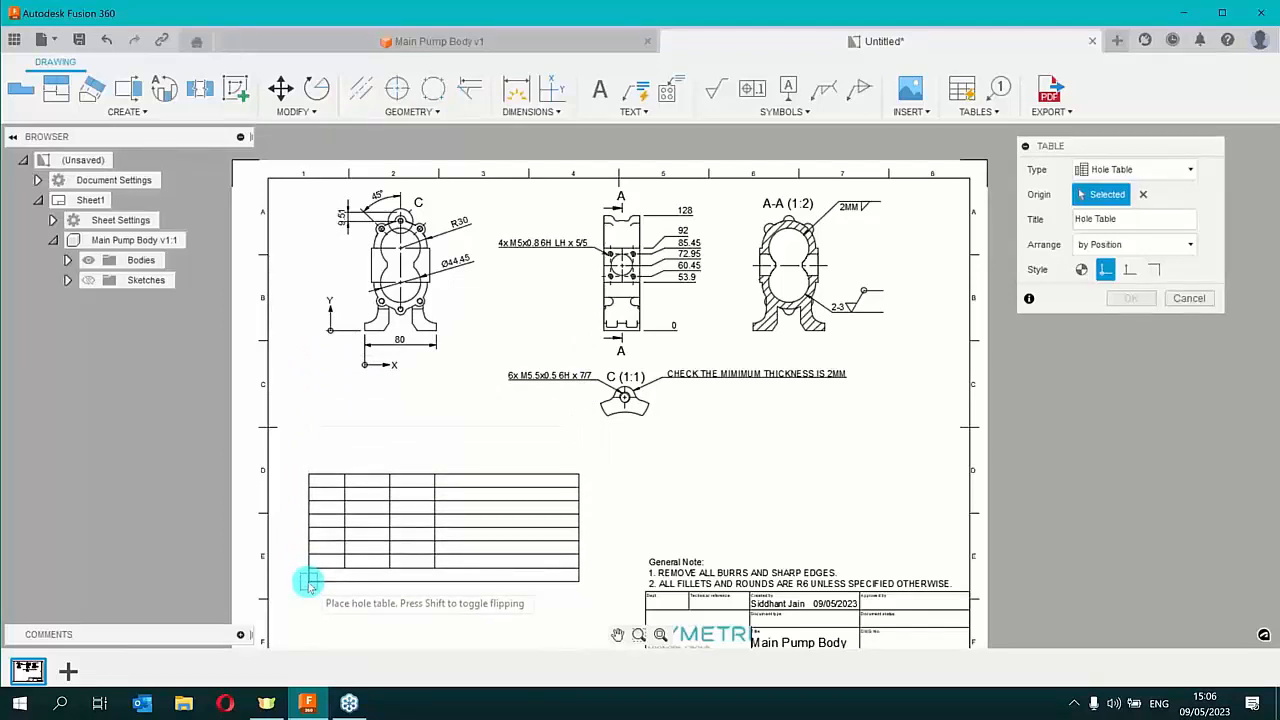
pyautogui.press('shift')
pyautogui.press('shift')
pyautogui.press('shift')
pyautogui.press('shift')
pyautogui.press('shift')
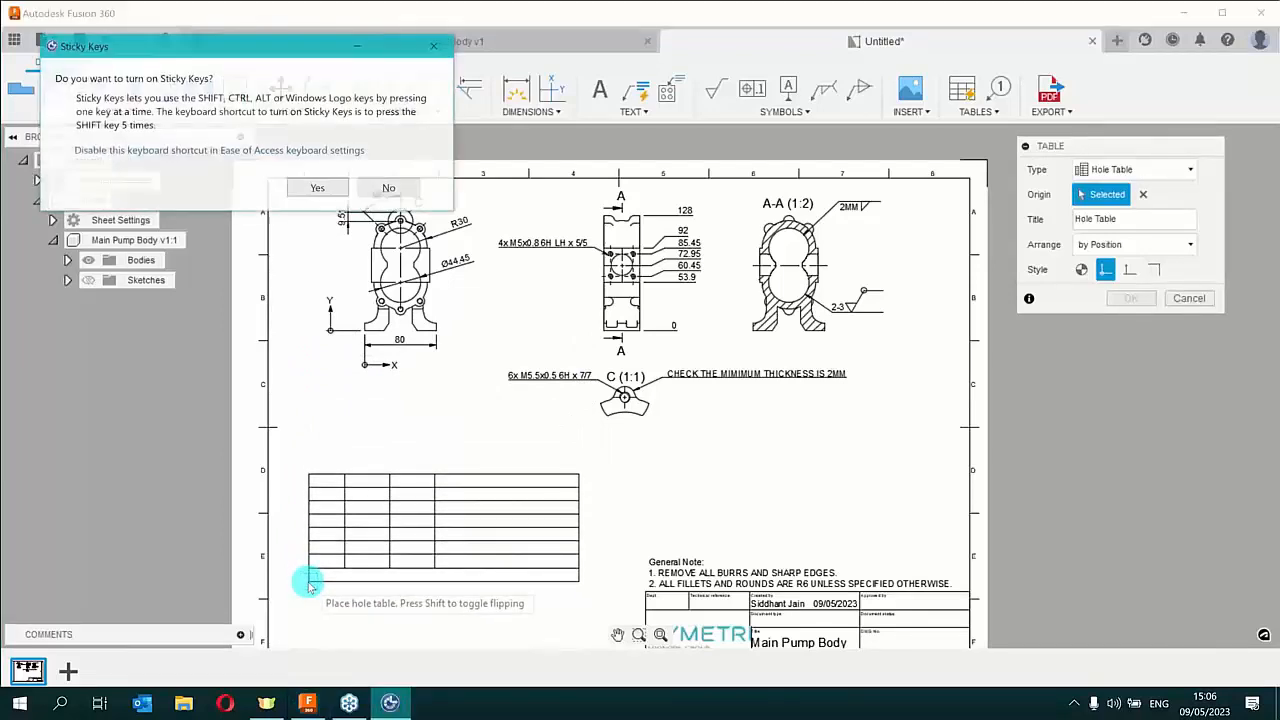
pyautogui.click(407, 193)
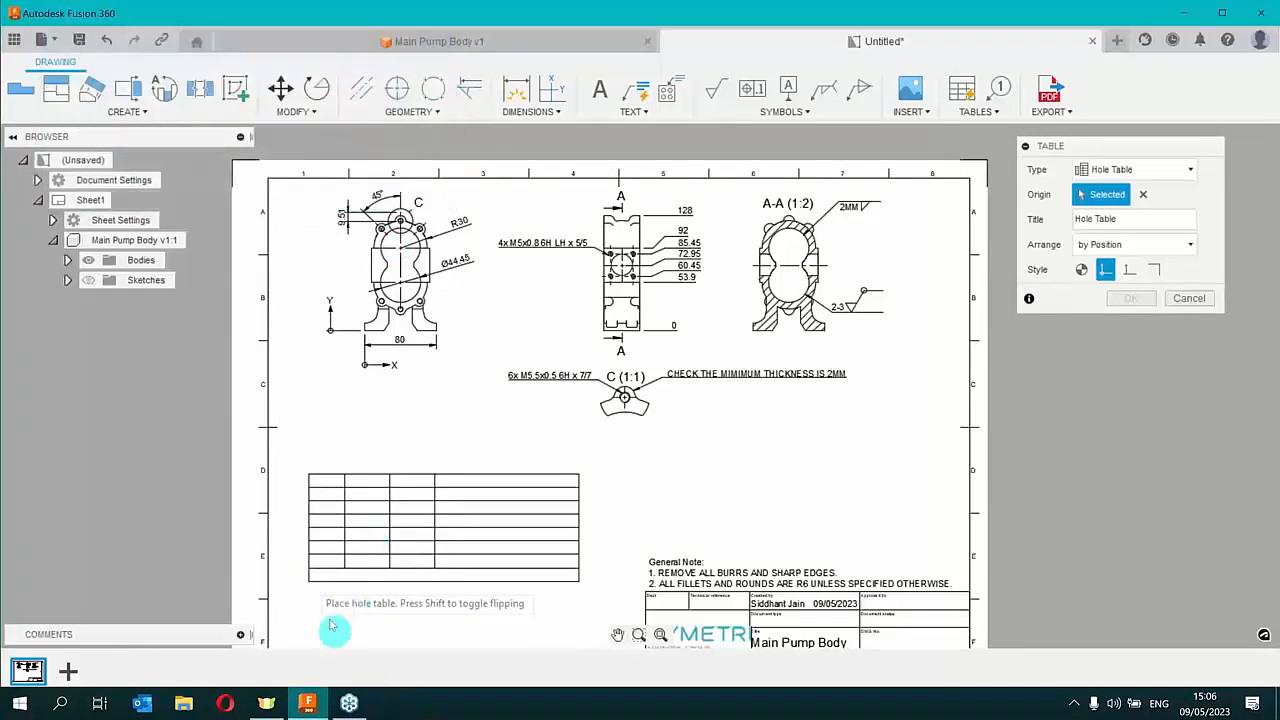
pyautogui.press('Escape')
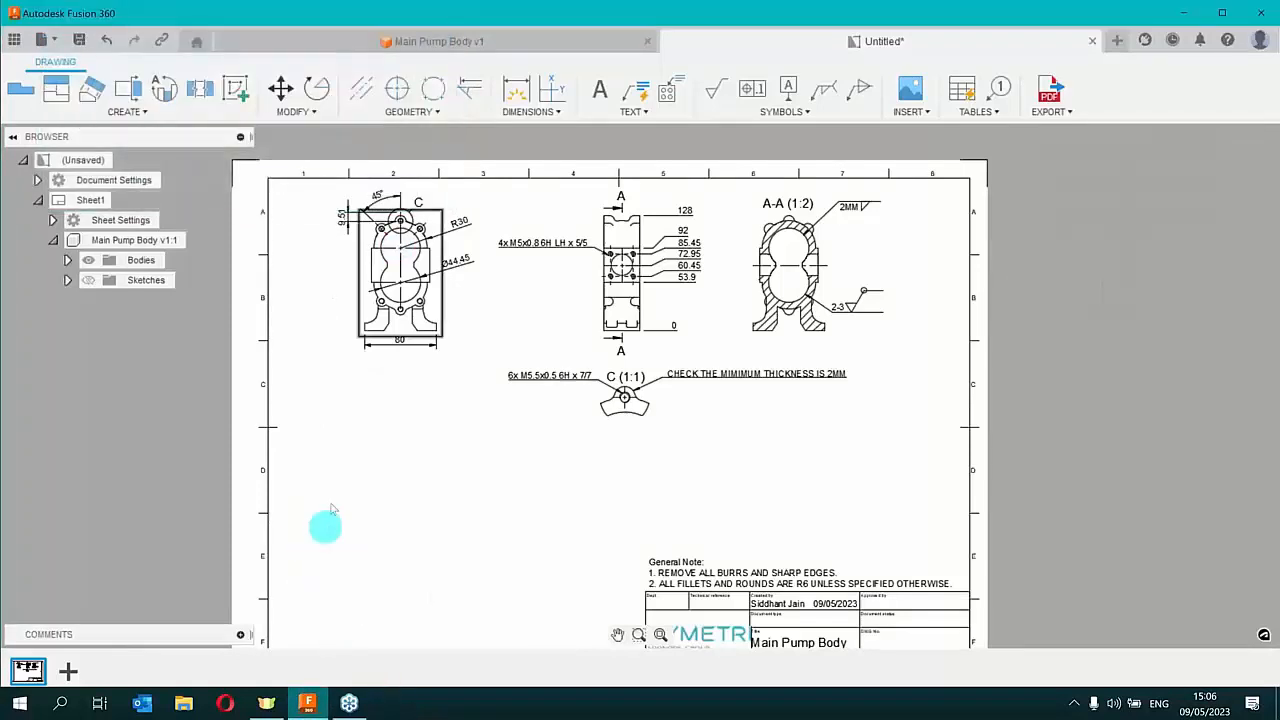
# Create a hole table with its origin at the front view's lower-left base corner and place it in the empty area below that view
pyautogui.click(970, 90)
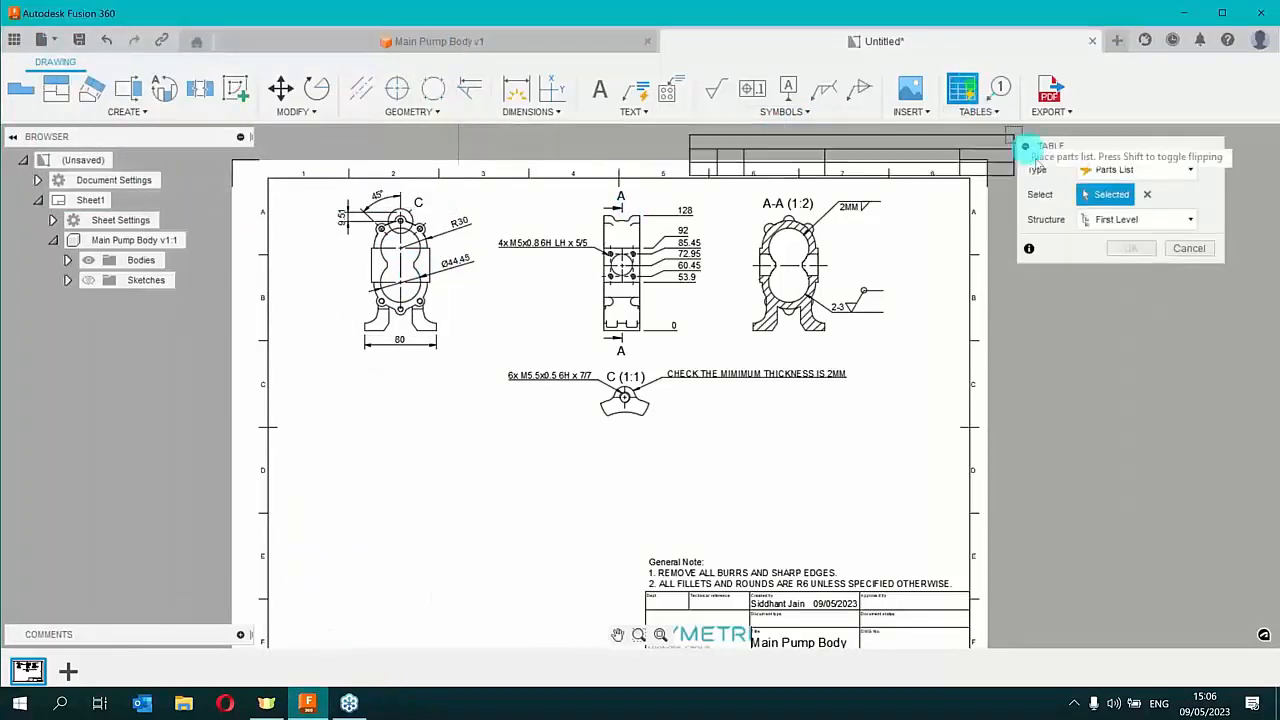
pyautogui.click(1150, 169)
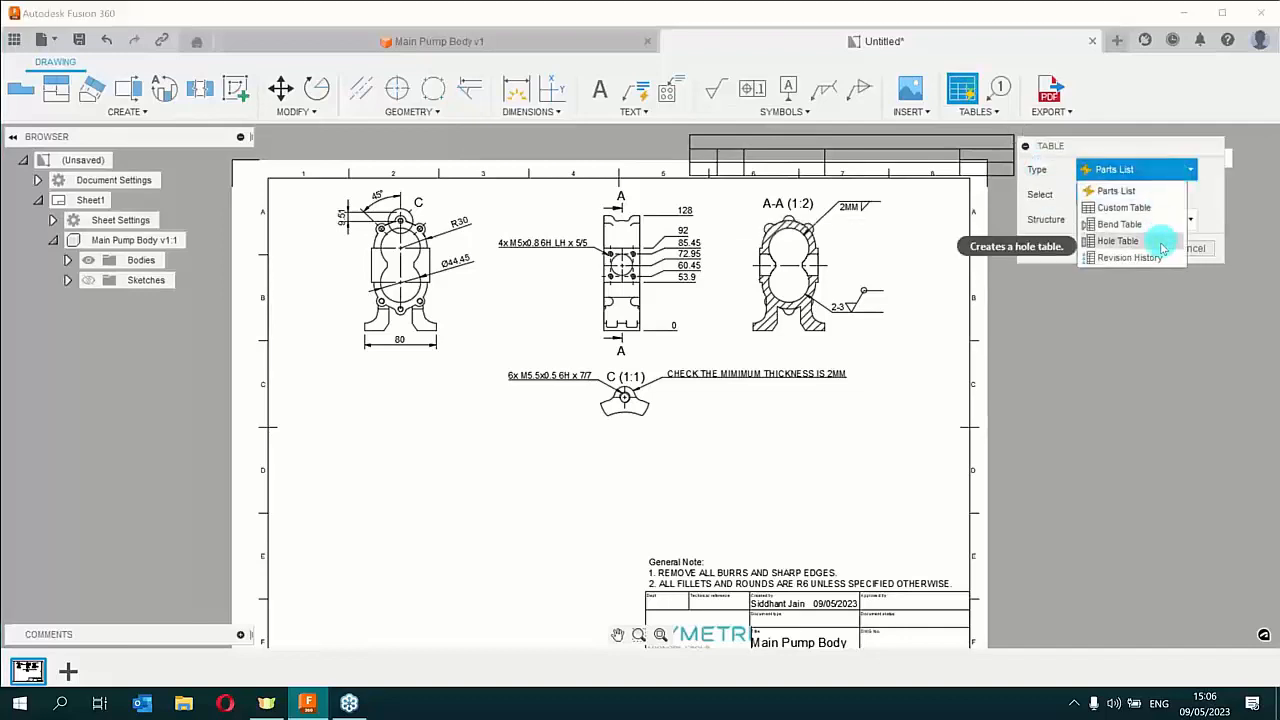
pyautogui.click(1160, 241)
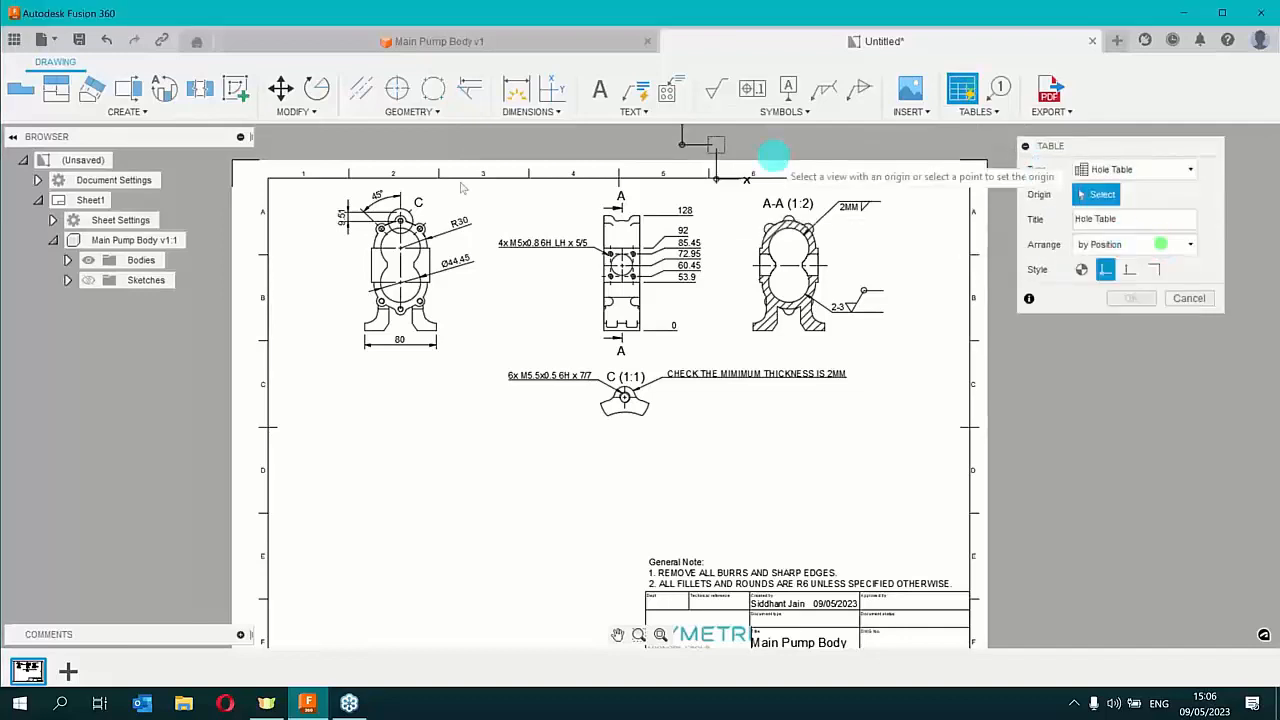
pyautogui.click(363, 328)
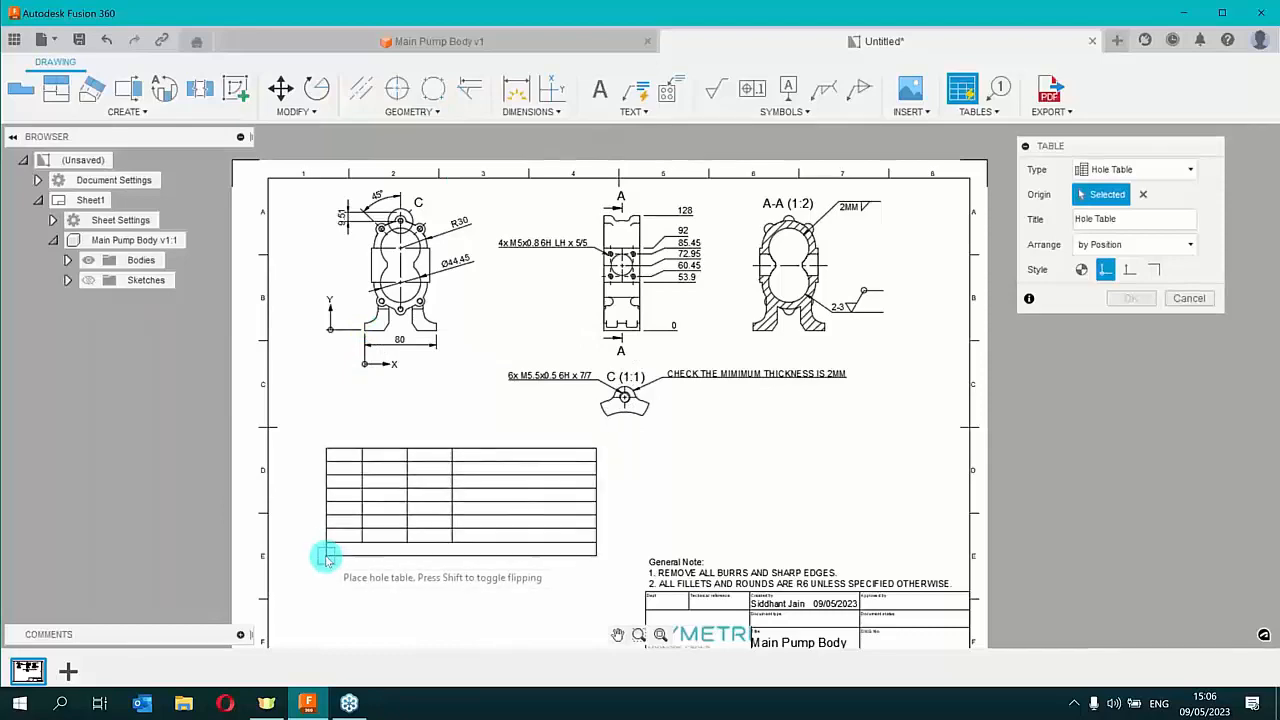
pyautogui.click(326, 558)
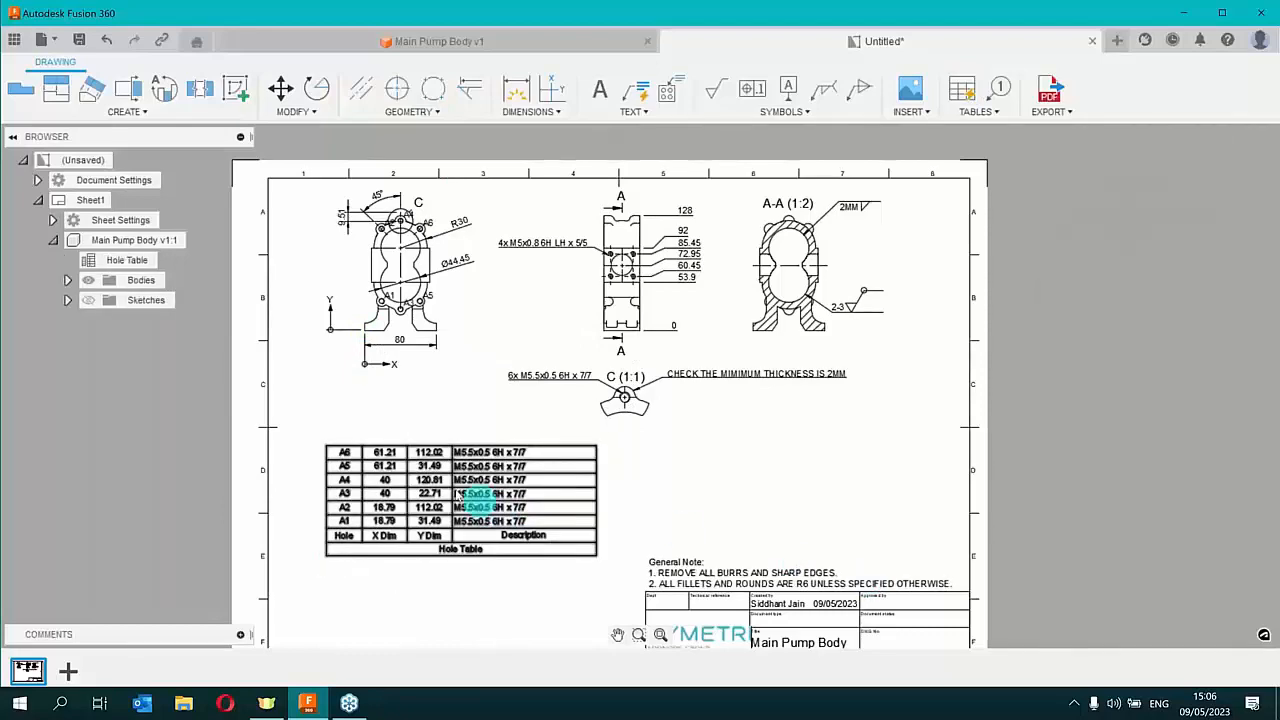
# Move hole label A2 outside the front view to its lower left, and labels A4 and A6 out to its upper right
pyautogui.scroll(2, 405, 483)
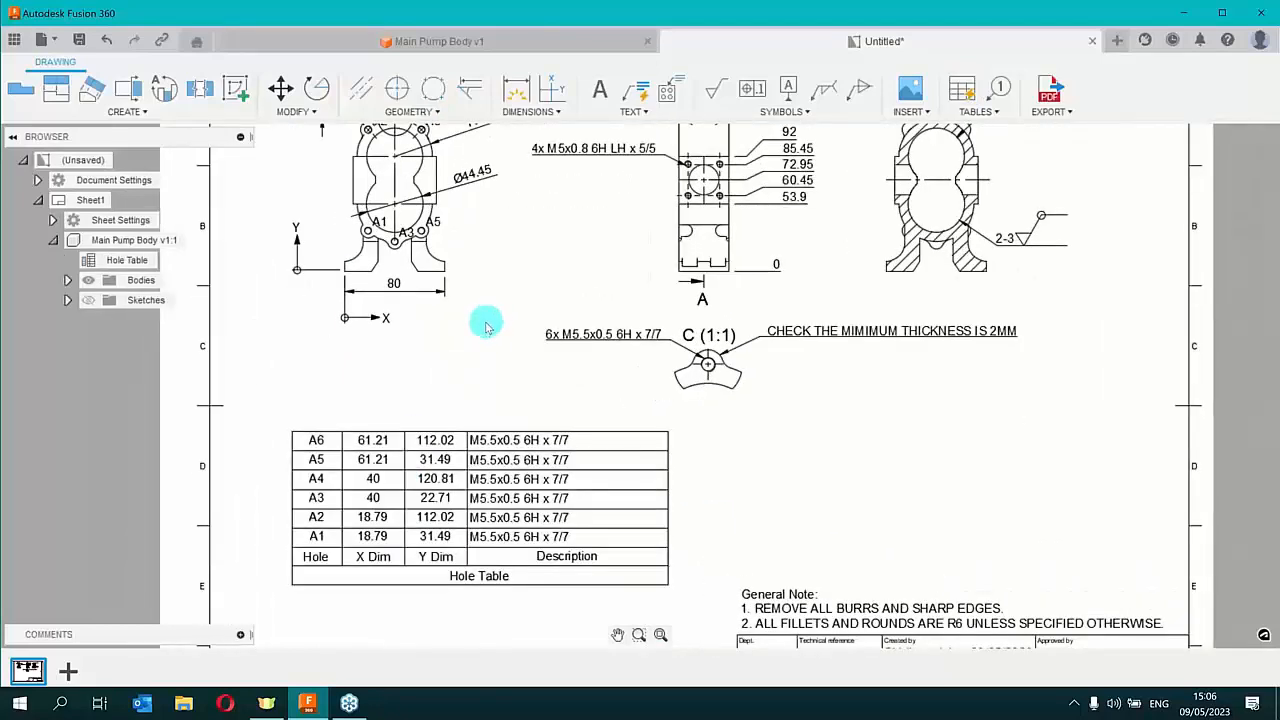
pyautogui.moveTo(485, 322); pyautogui.dragTo(494, 474, button='middle')
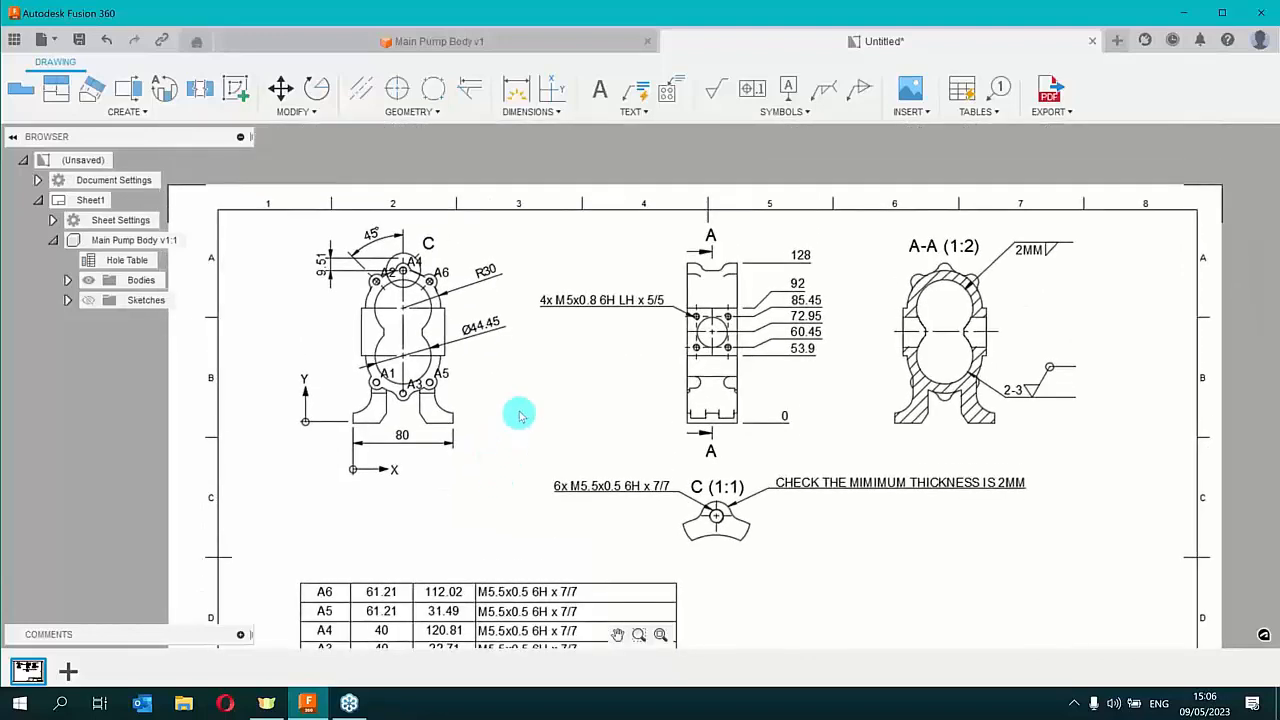
pyautogui.scroll(3, 392, 330)
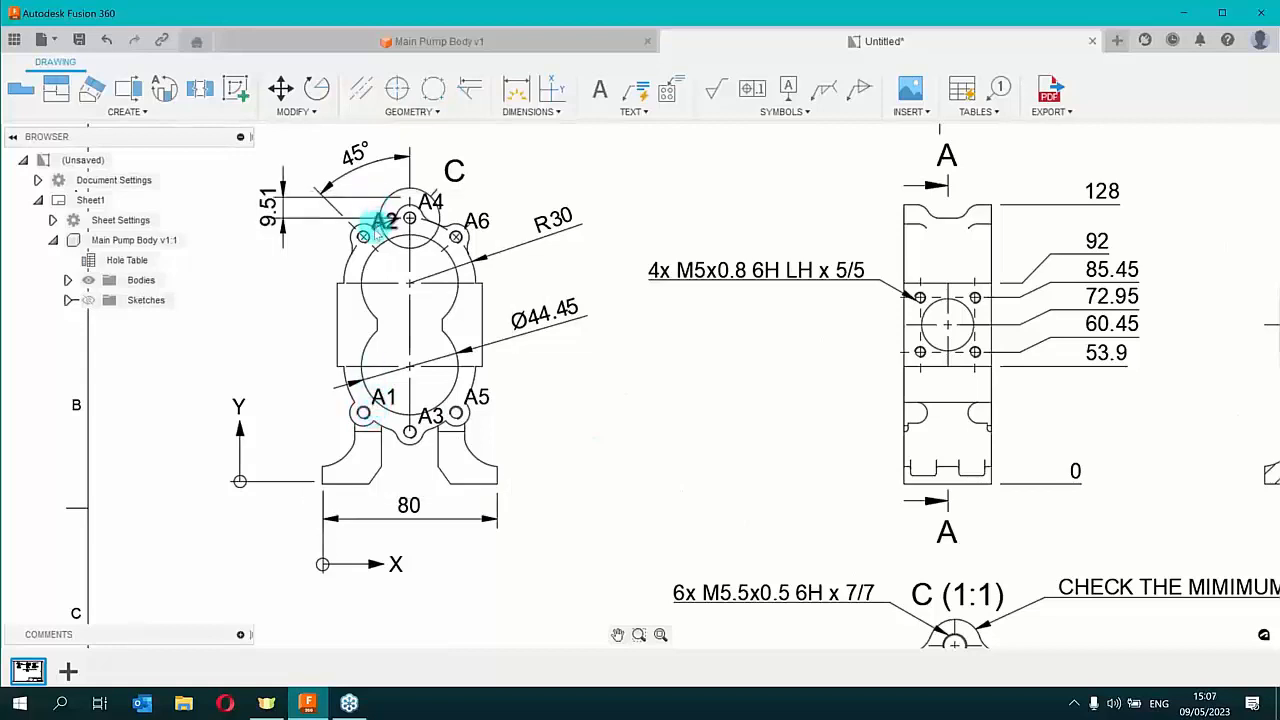
pyautogui.click(390, 225)
pyautogui.click(383, 219)
pyautogui.click(300, 290)
pyautogui.click(430, 205)
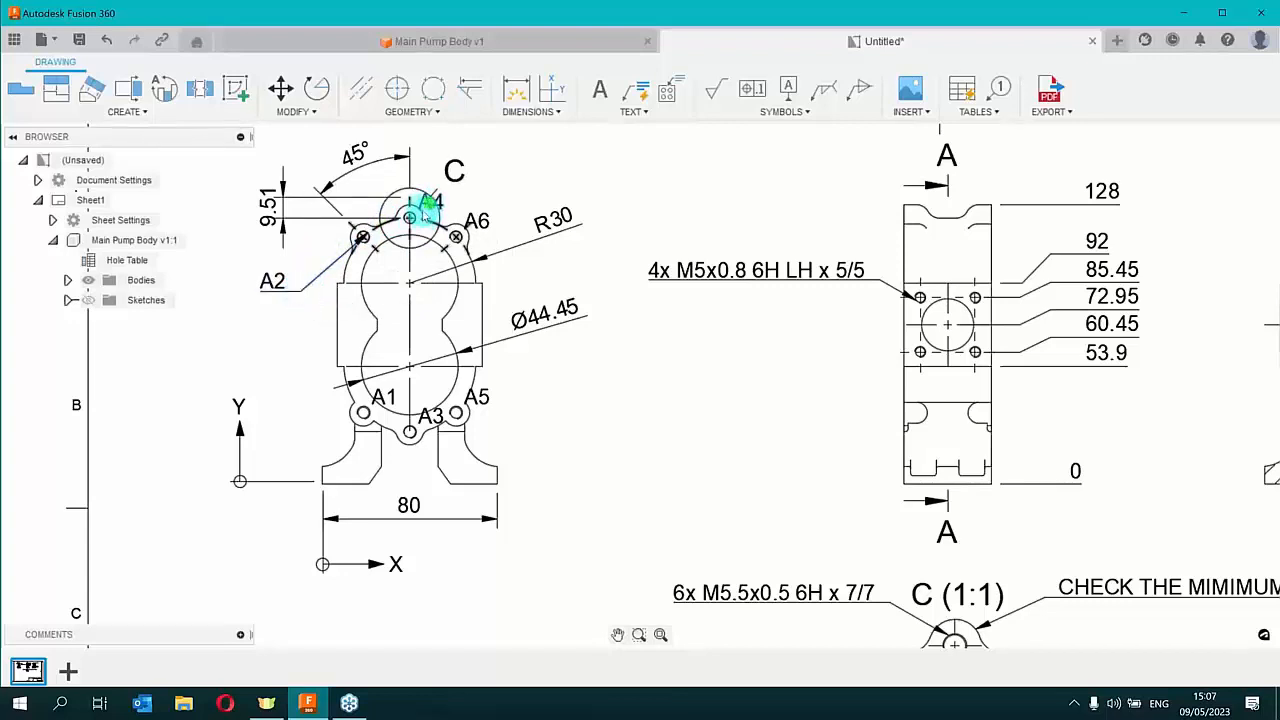
pyautogui.click(428, 204)
pyautogui.click(537, 176)
pyautogui.click(477, 222)
pyautogui.click(561, 188)
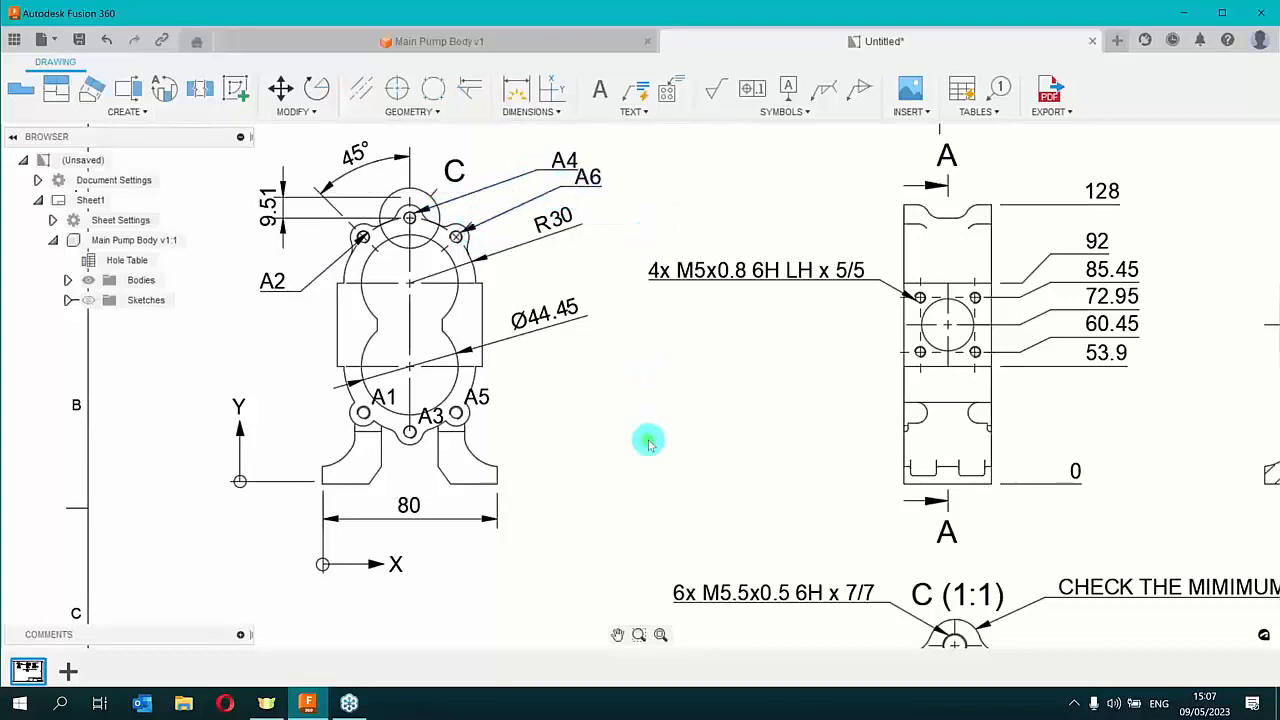
# Edit the hole table and change its origin style to the quartered circle marker
pyautogui.scroll(-3, 648, 441)
pyautogui.moveTo(631, 426); pyautogui.dragTo(435, 263, button='middle')
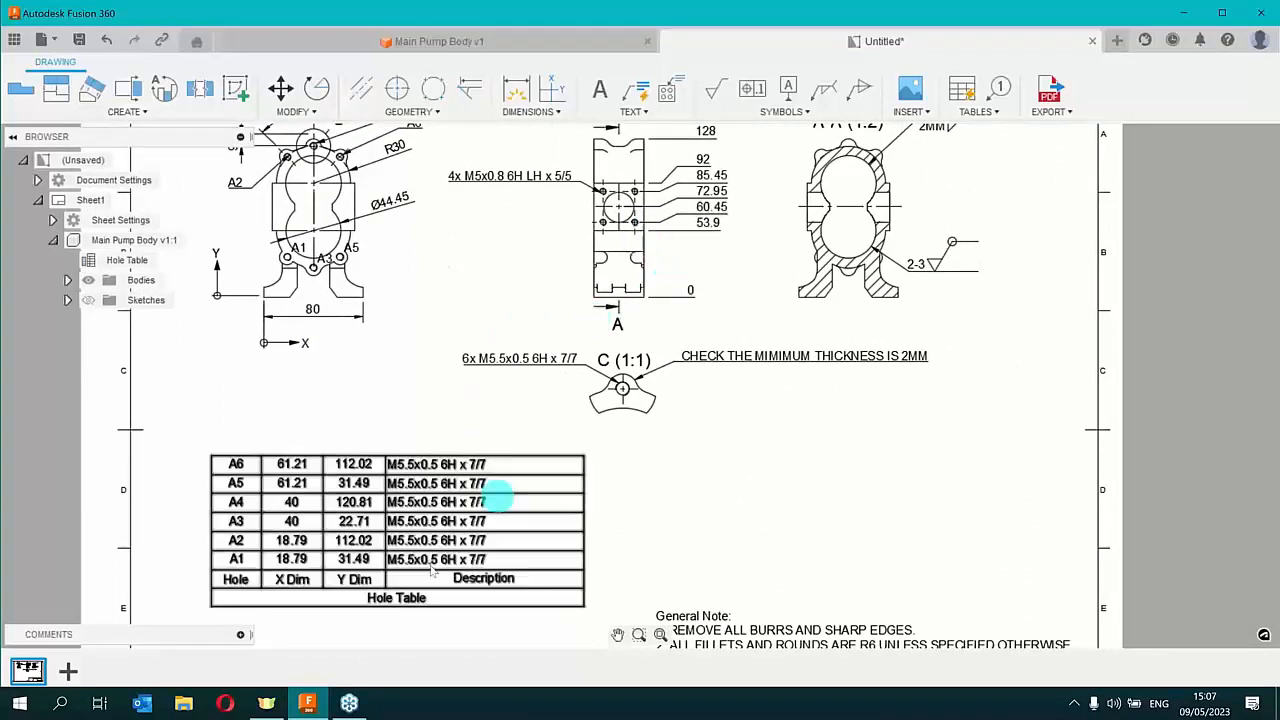
pyautogui.doubleClick(418, 500)
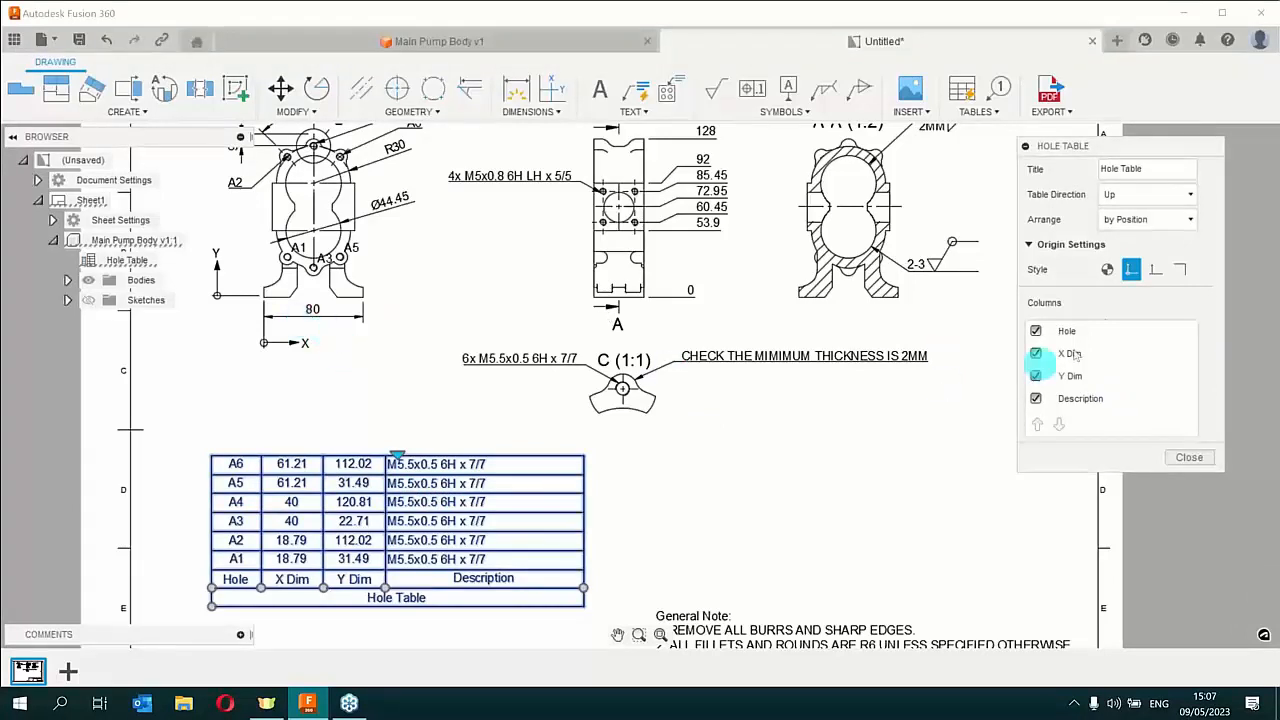
pyautogui.click(1131, 271)
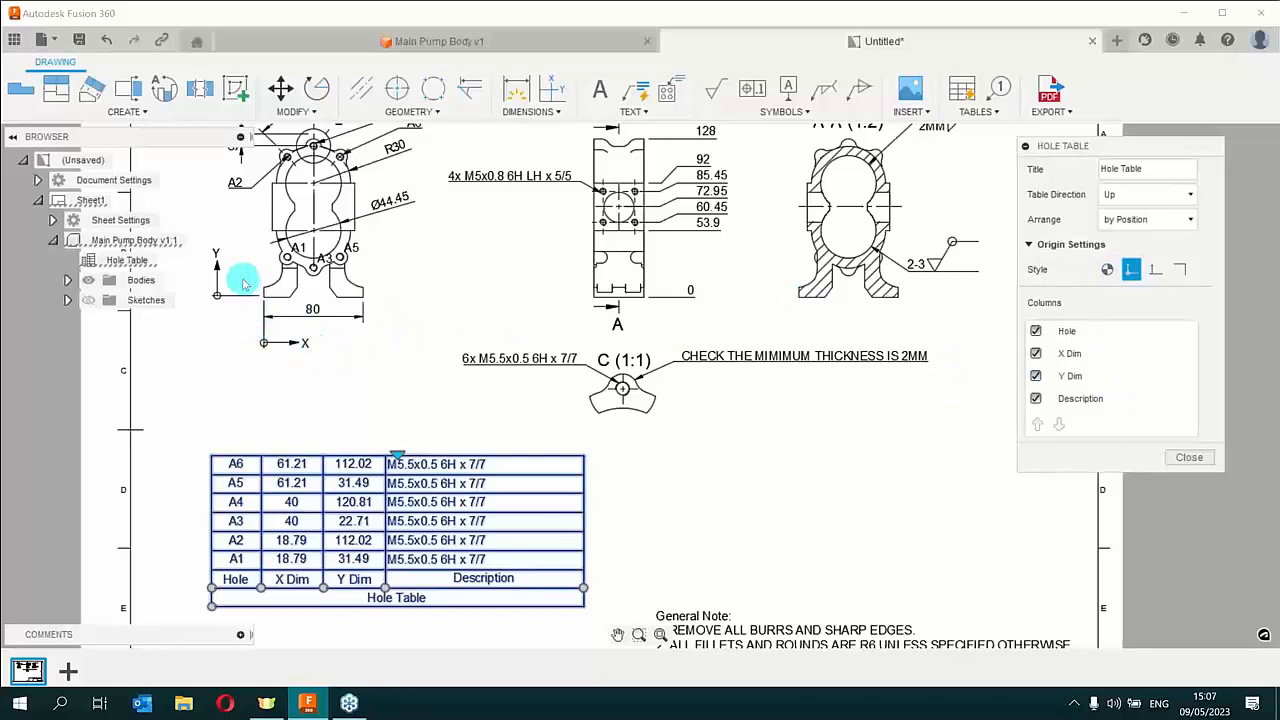
pyautogui.click(1110, 274)
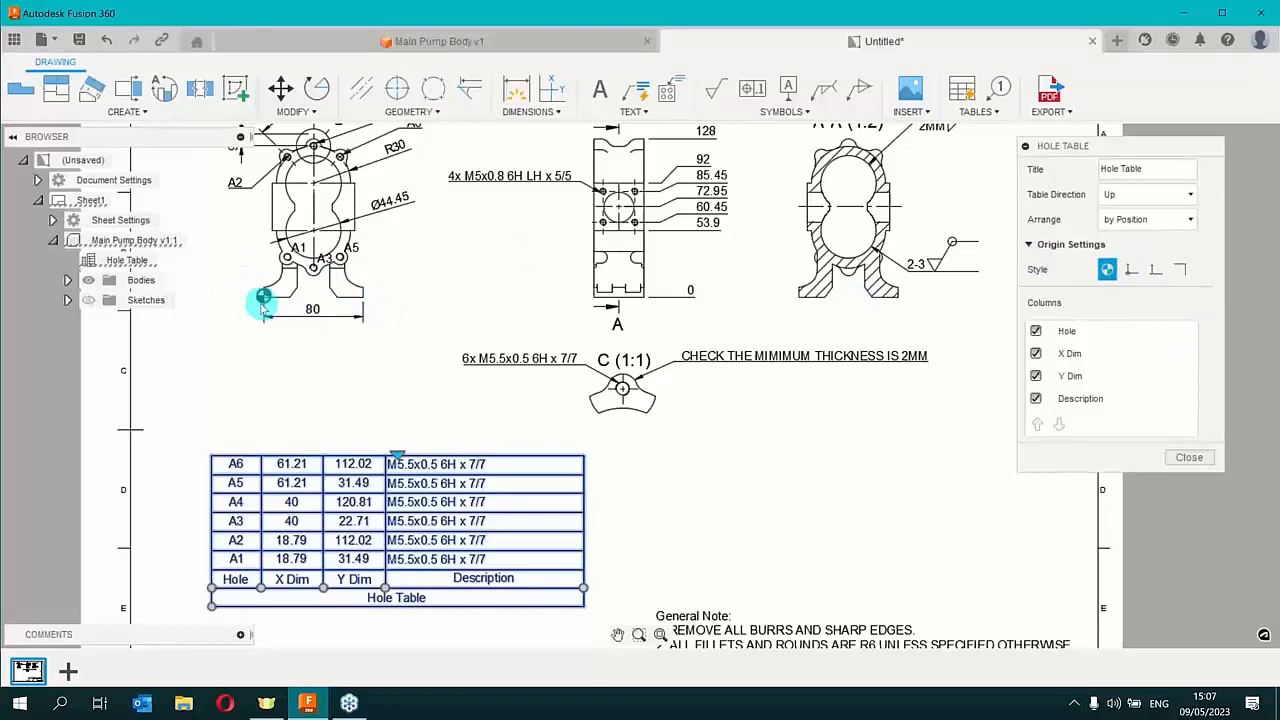
pyautogui.scroll(6, 263, 294)
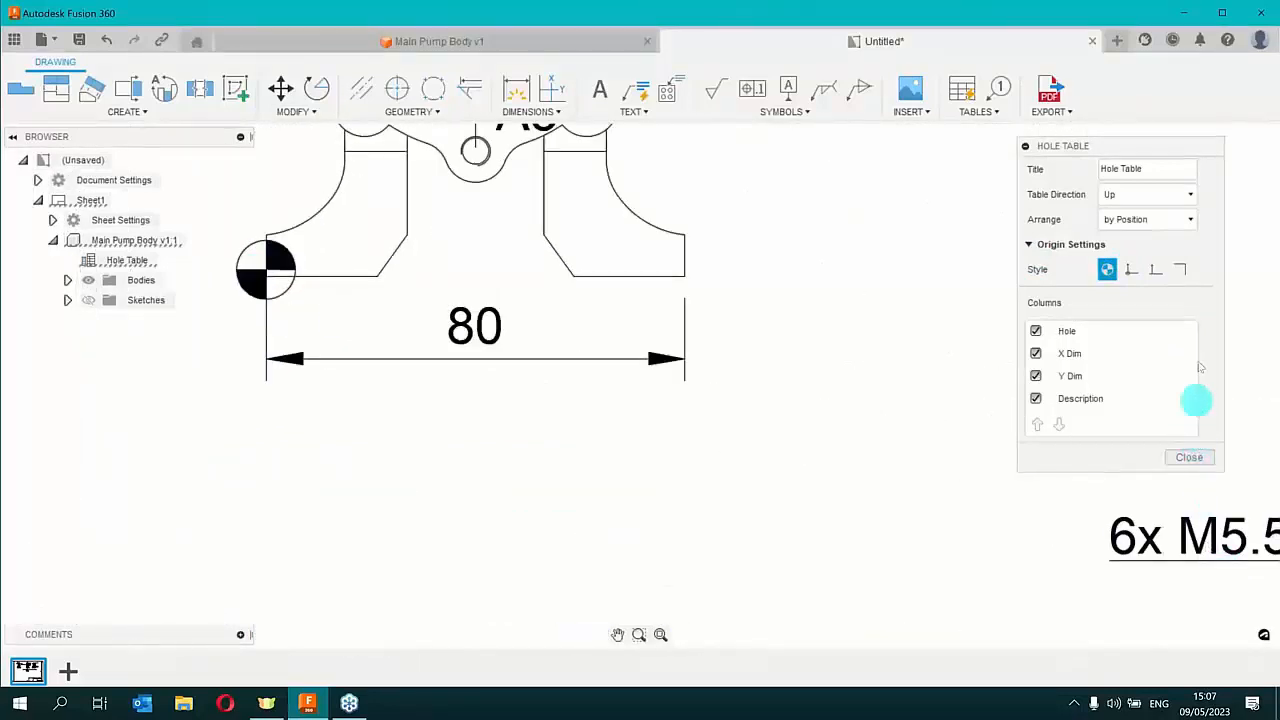
# Set the hole table's direction to Down and check the reordered table beneath the front view
pyautogui.click(1186, 196)
pyautogui.click(1158, 228)
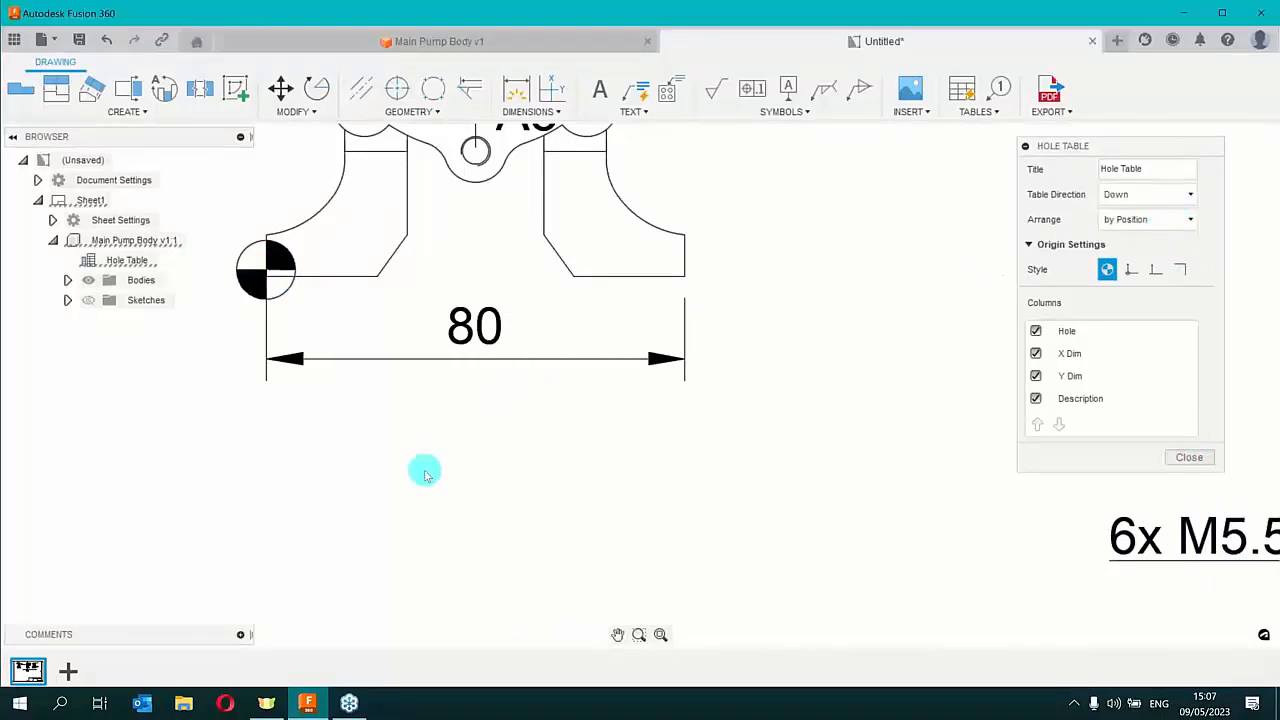
pyautogui.scroll(-5, 422, 480)
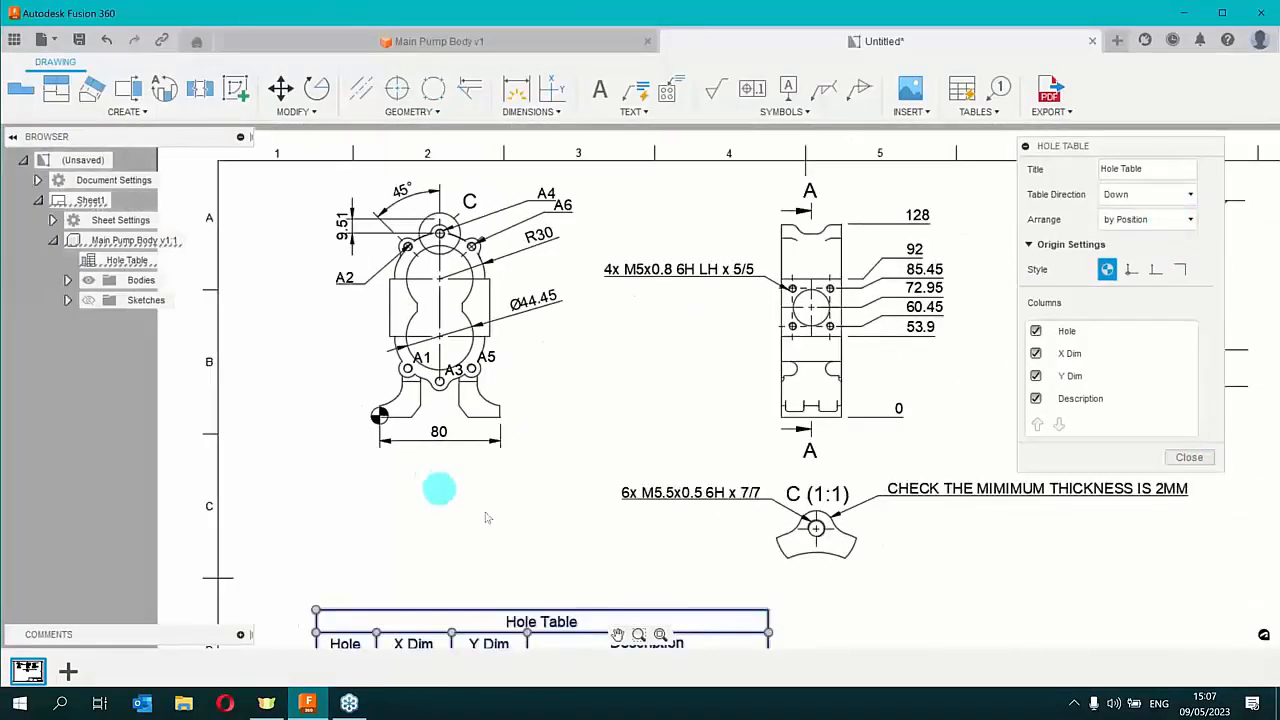
pyautogui.moveTo(509, 517); pyautogui.dragTo(530, 402, button='middle')
pyautogui.scroll(1, 594, 443)
pyautogui.scroll(-3, 614, 449)
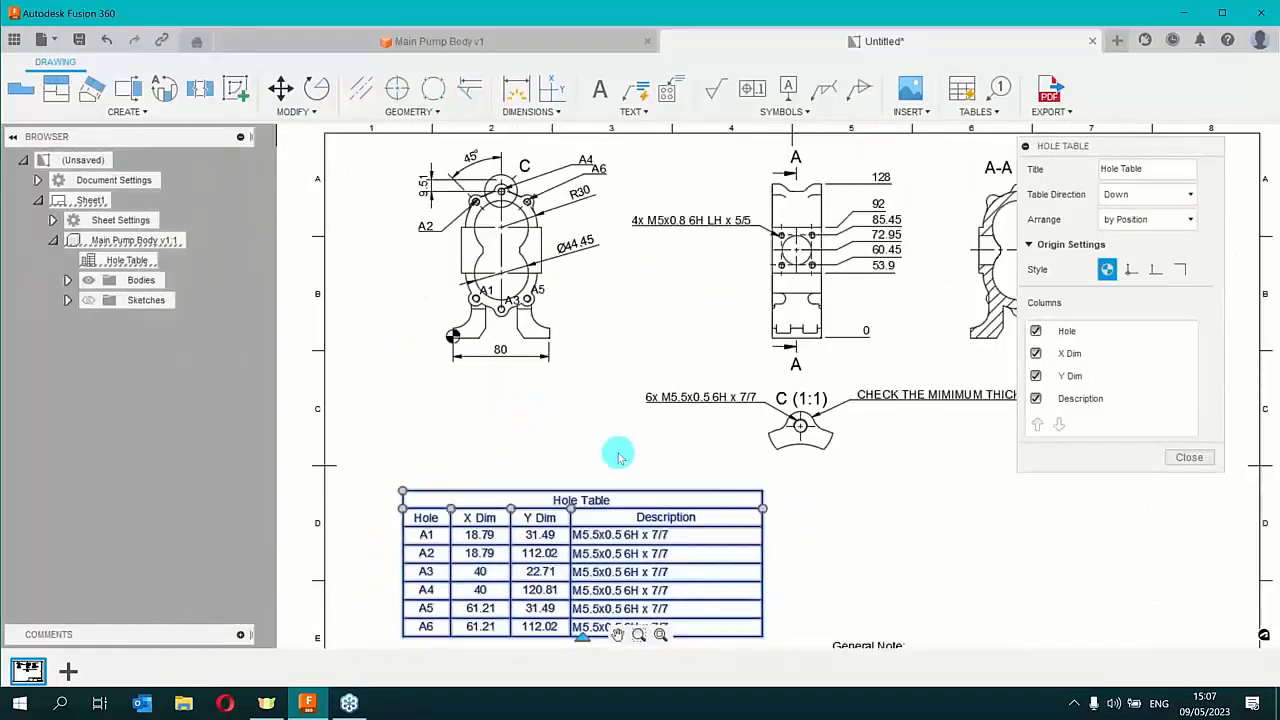
pyautogui.moveTo(651, 451); pyautogui.dragTo(597, 436, button='middle')
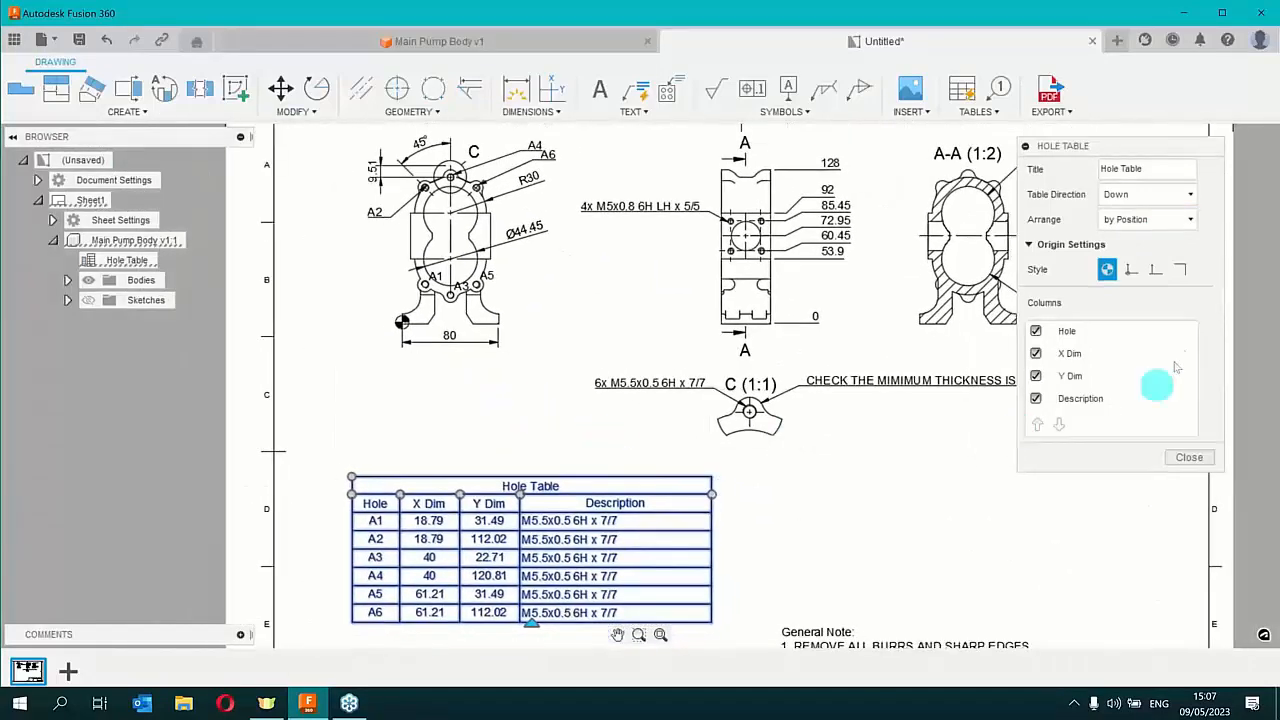
# Try the Up direction on the hole table, then restore the Down direction
pyautogui.click(1141, 196)
pyautogui.click(1140, 216)
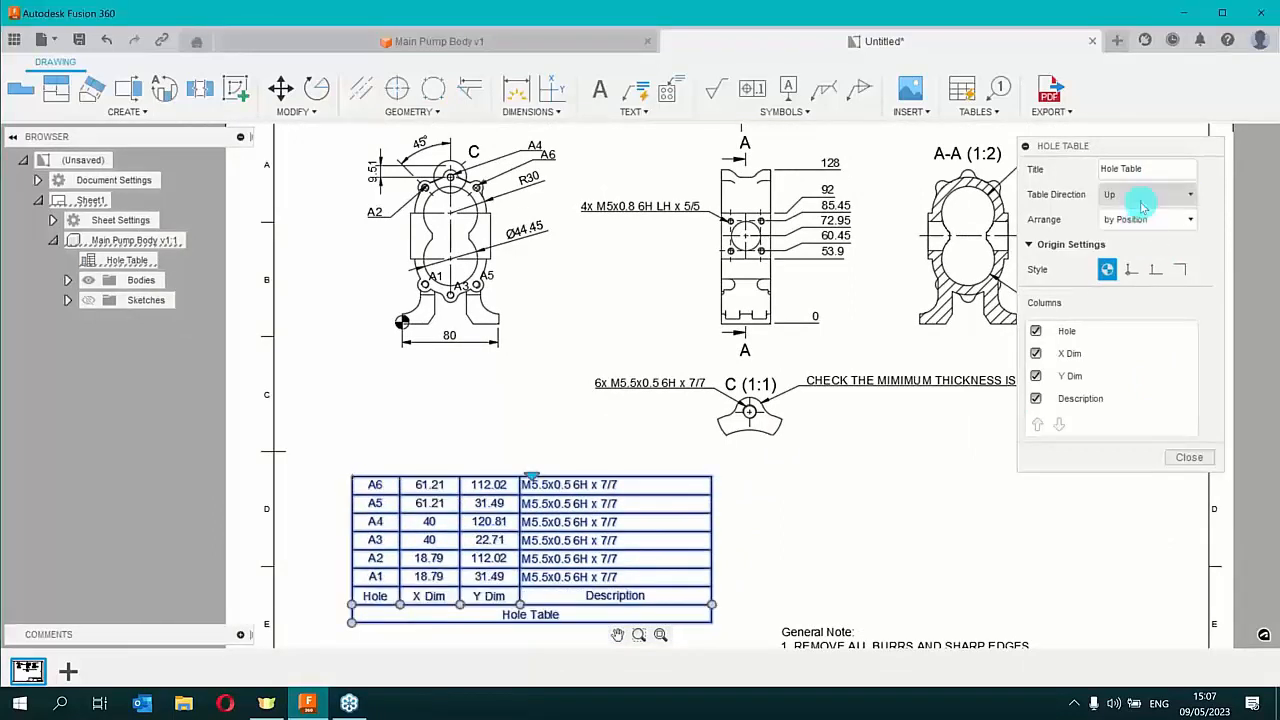
pyautogui.click(1141, 198)
pyautogui.click(1126, 232)
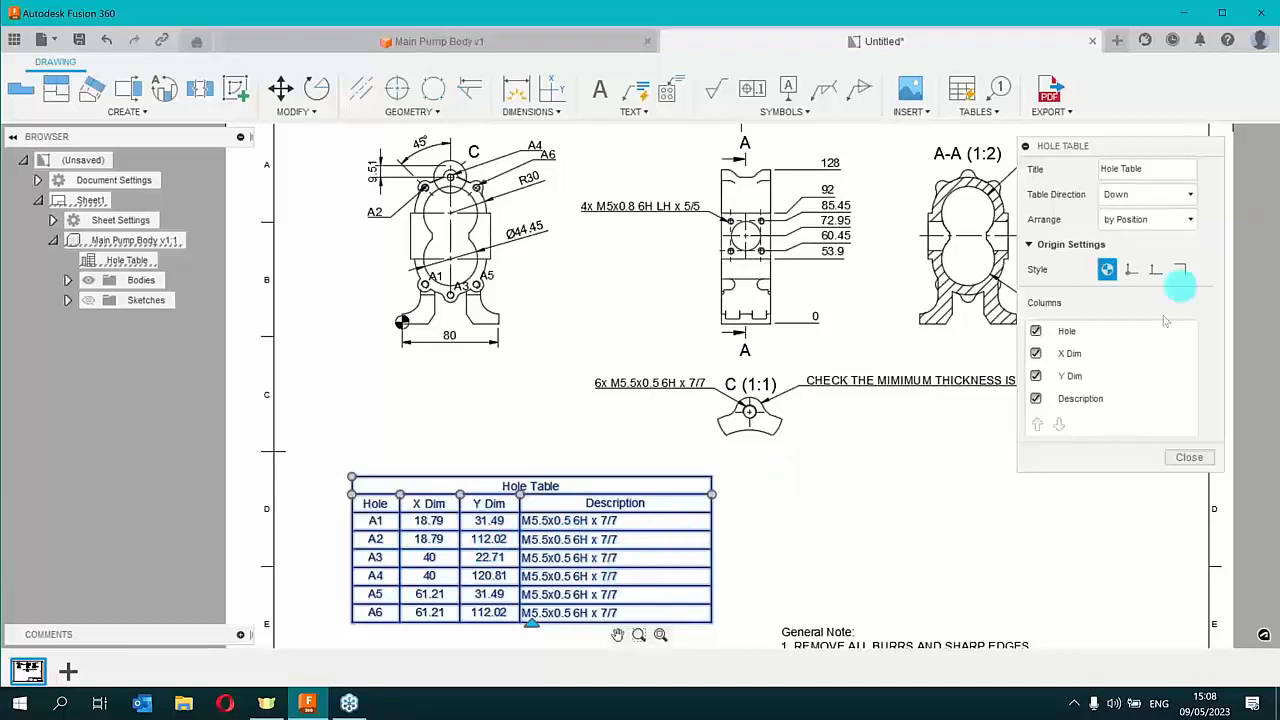
# Keep the hole table arranged by position and change its title to M5.5
pyautogui.click(1187, 221)
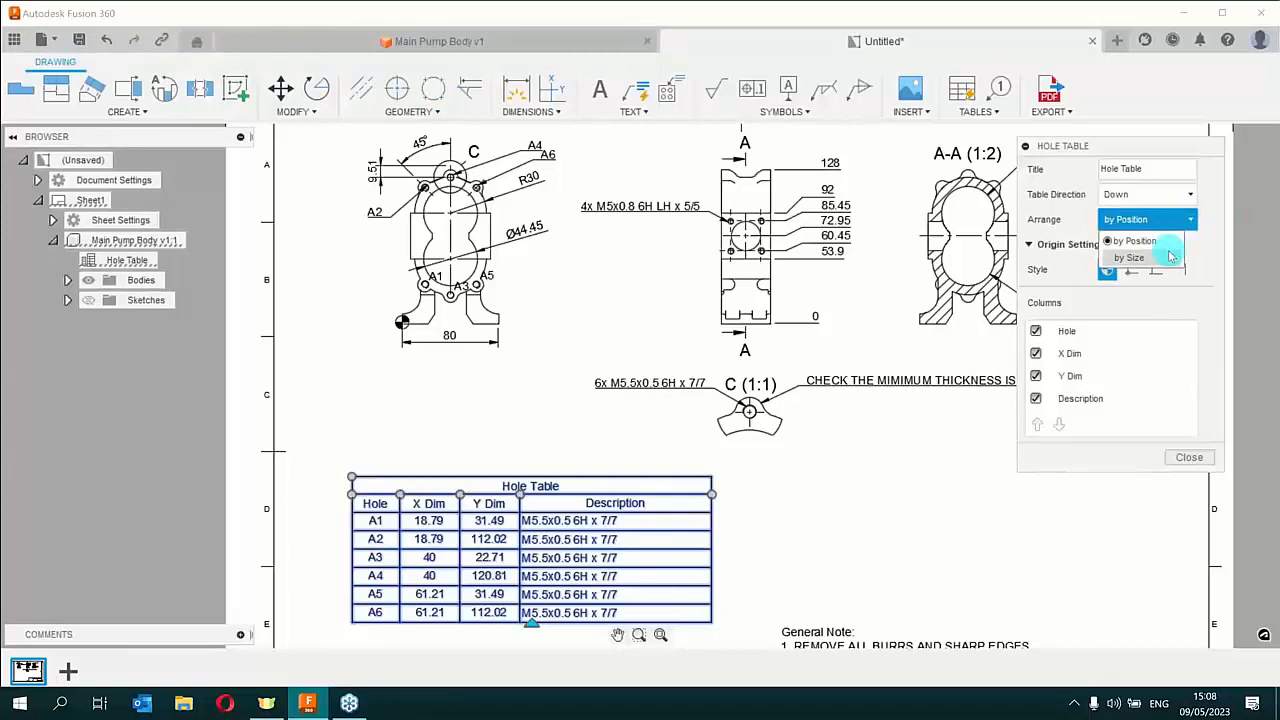
pyautogui.click(1171, 219)
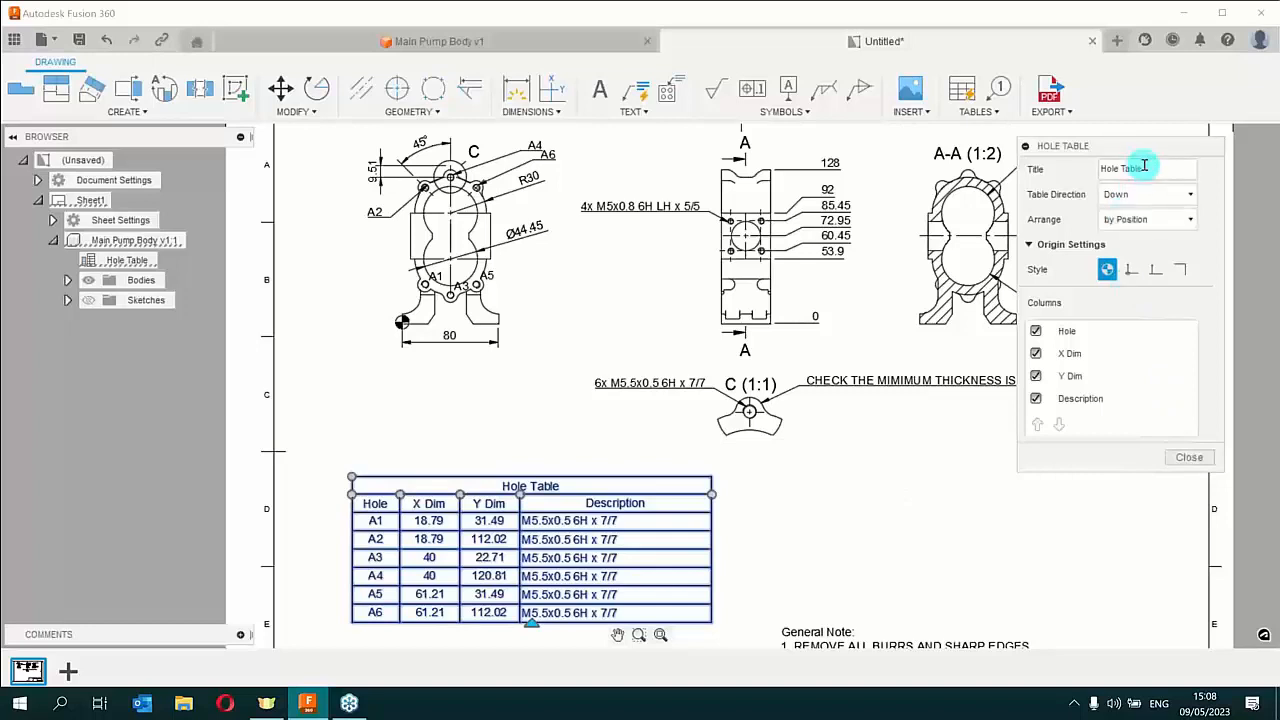
pyautogui.moveTo(1152, 172); pyautogui.dragTo(1044, 180)
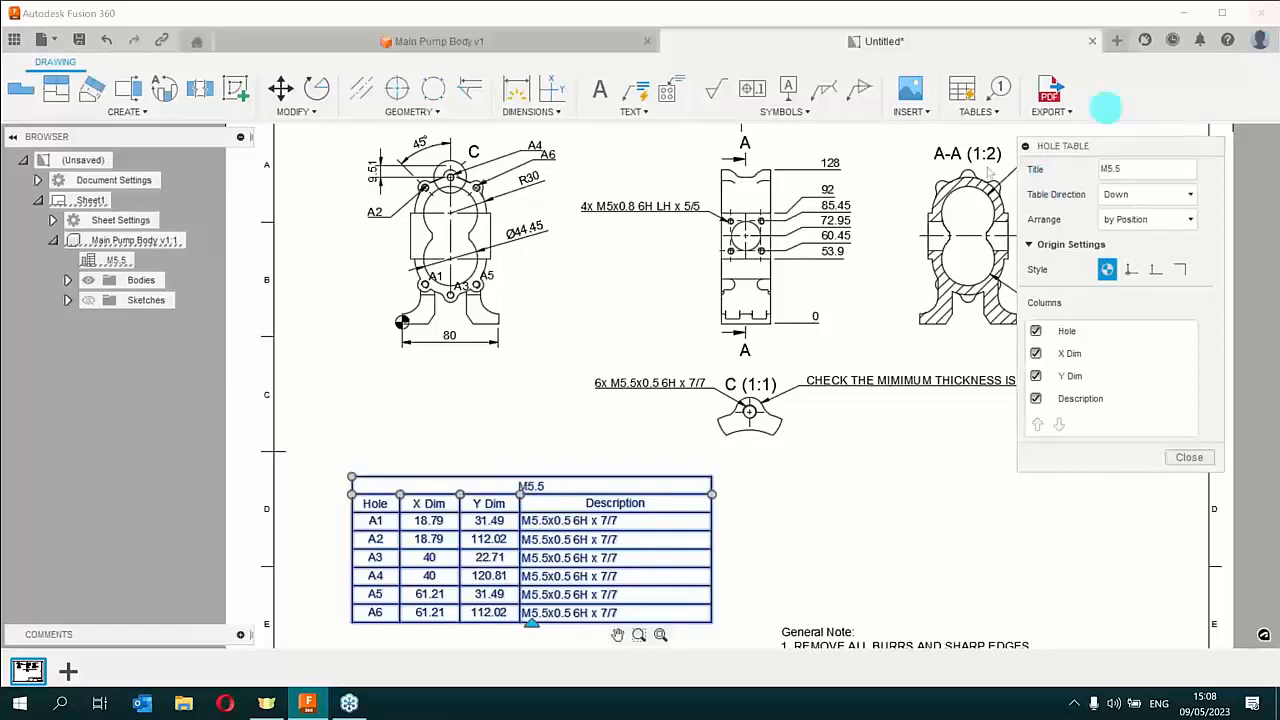
# Finish editing the hole table and move hole labels A1, A3 and A5 clear of the front view's outline
pyautogui.click(1200, 460)
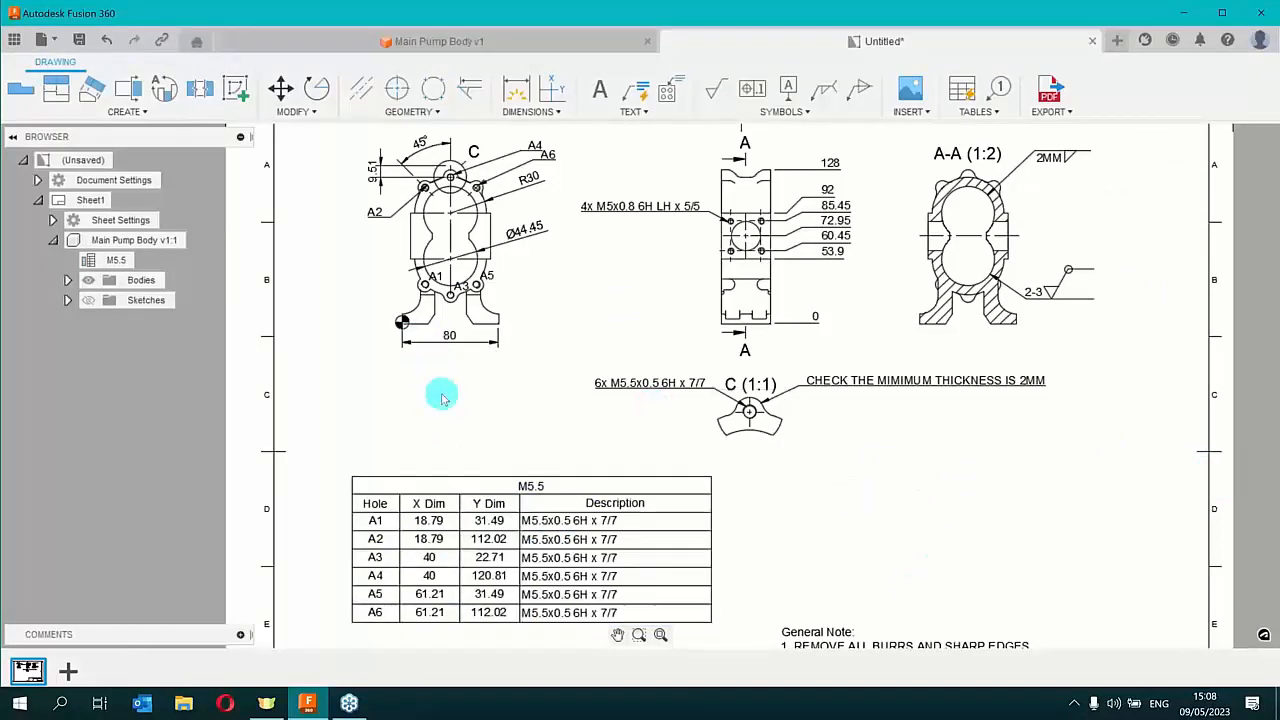
pyautogui.scroll(-2, 437, 394)
pyautogui.scroll(4, 450, 222)
pyautogui.scroll(2, 530, 250)
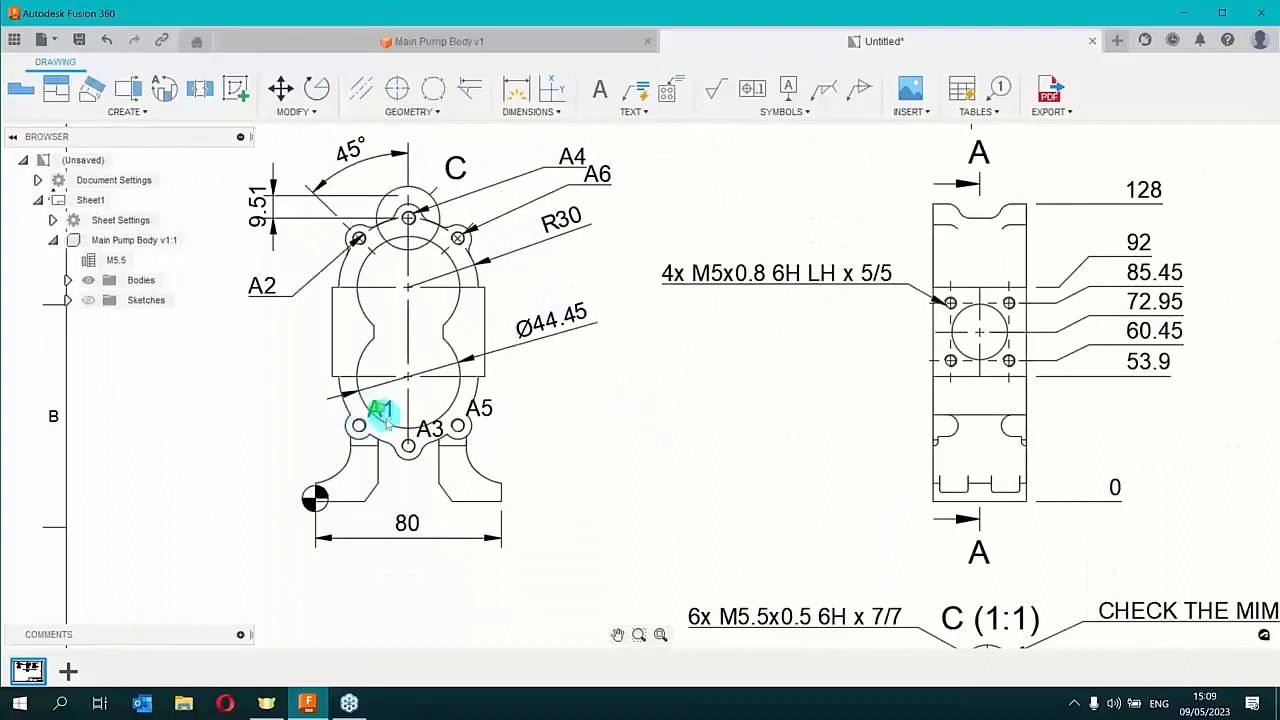
pyautogui.moveTo(375, 410); pyautogui.dragTo(255, 420)
pyautogui.click(428, 428)
pyautogui.moveTo(428, 428); pyautogui.dragTo(458, 598)
pyautogui.click(479, 407)
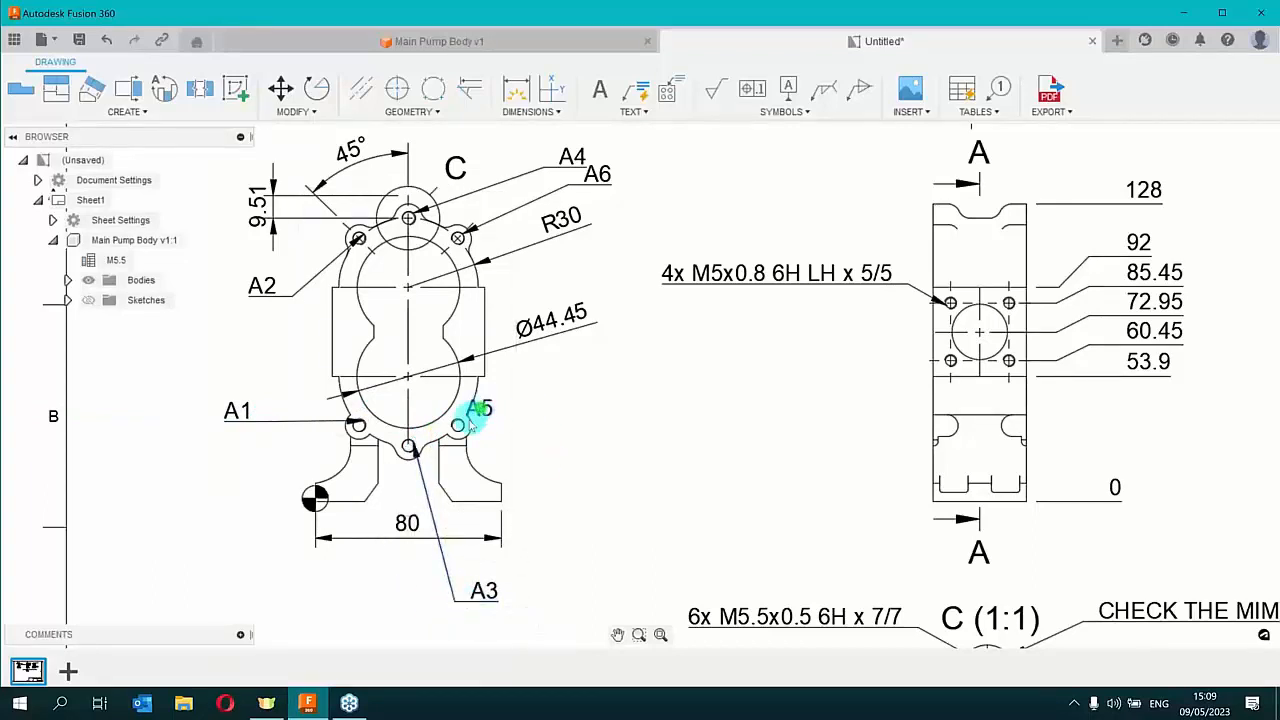
pyautogui.moveTo(479, 407); pyautogui.dragTo(546, 432)
pyautogui.click(609, 478)
pyautogui.press('Escape')
# Check the sketches listed in the Main Pump Body model, and return to the drawing
pyautogui.scroll(-3, 775, 450)
pyautogui.scroll(-2, 775, 448)
pyautogui.moveTo(780, 438)
pyautogui.mouseDown(button='middle')
pyautogui.moveTo(236, 301)
pyautogui.moveTo(421, 303)
pyautogui.mouseUp(button='middle')
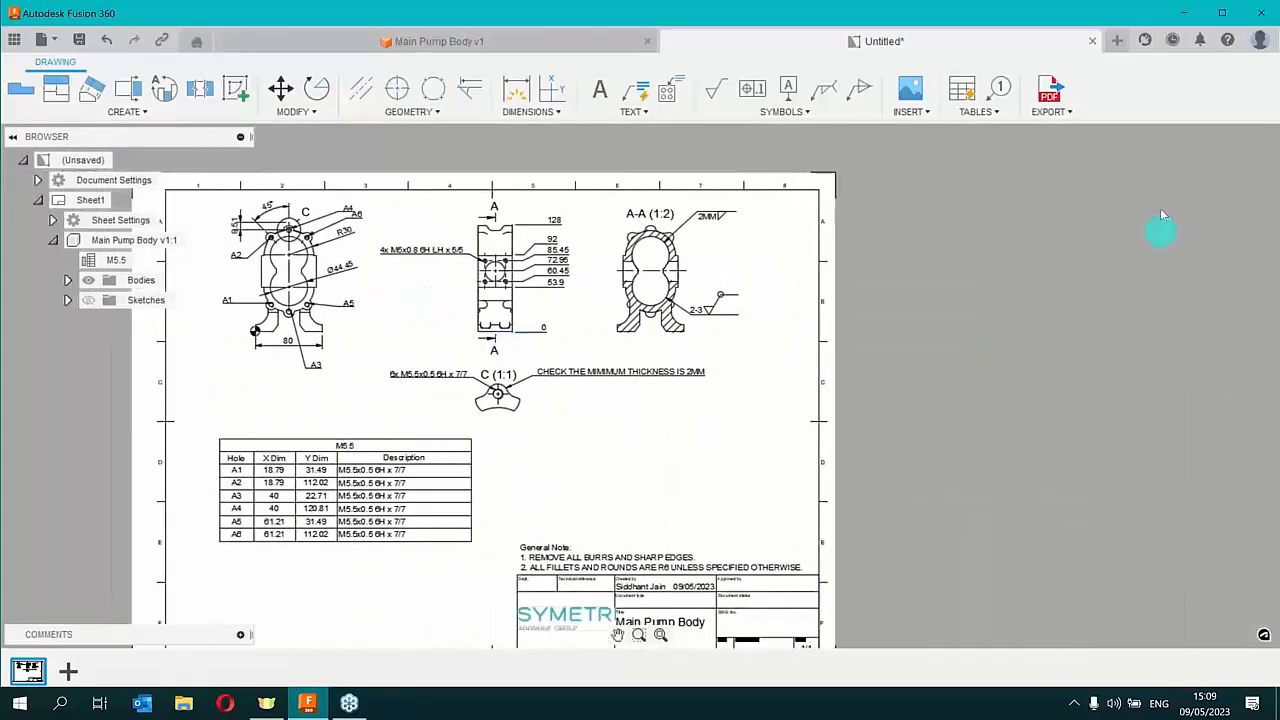
pyautogui.click(978, 112)
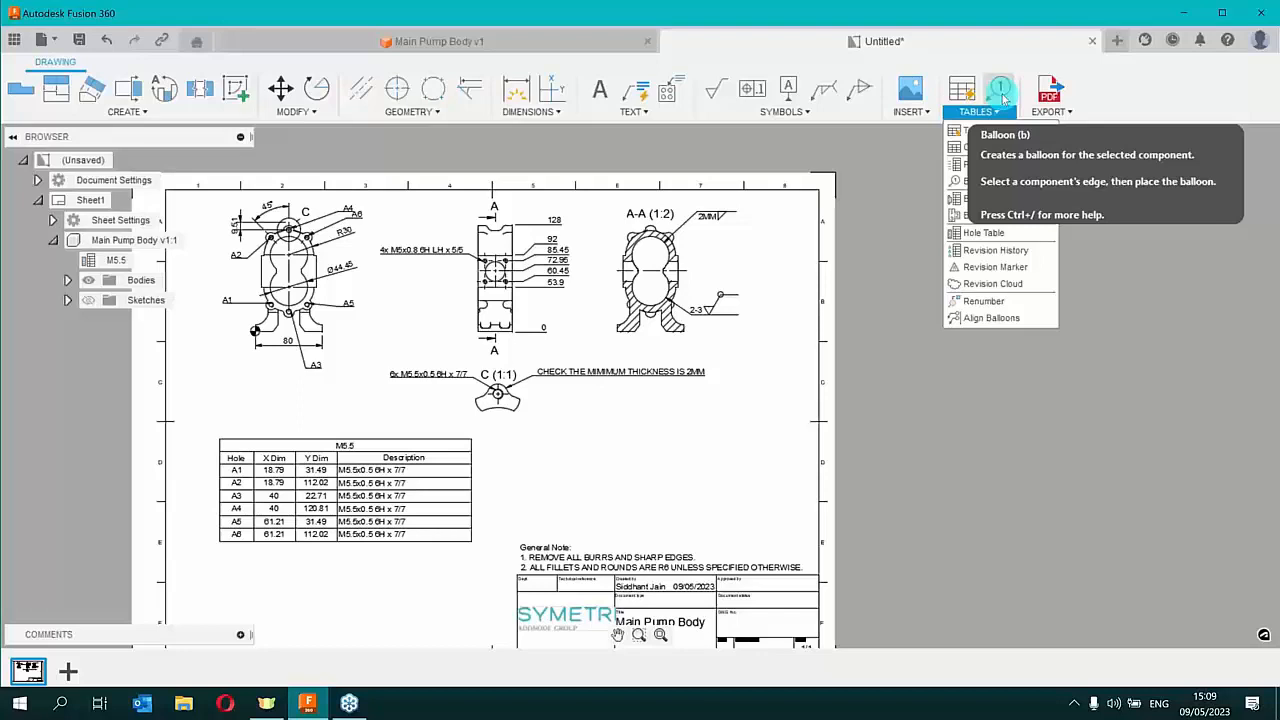
pyautogui.click(423, 41)
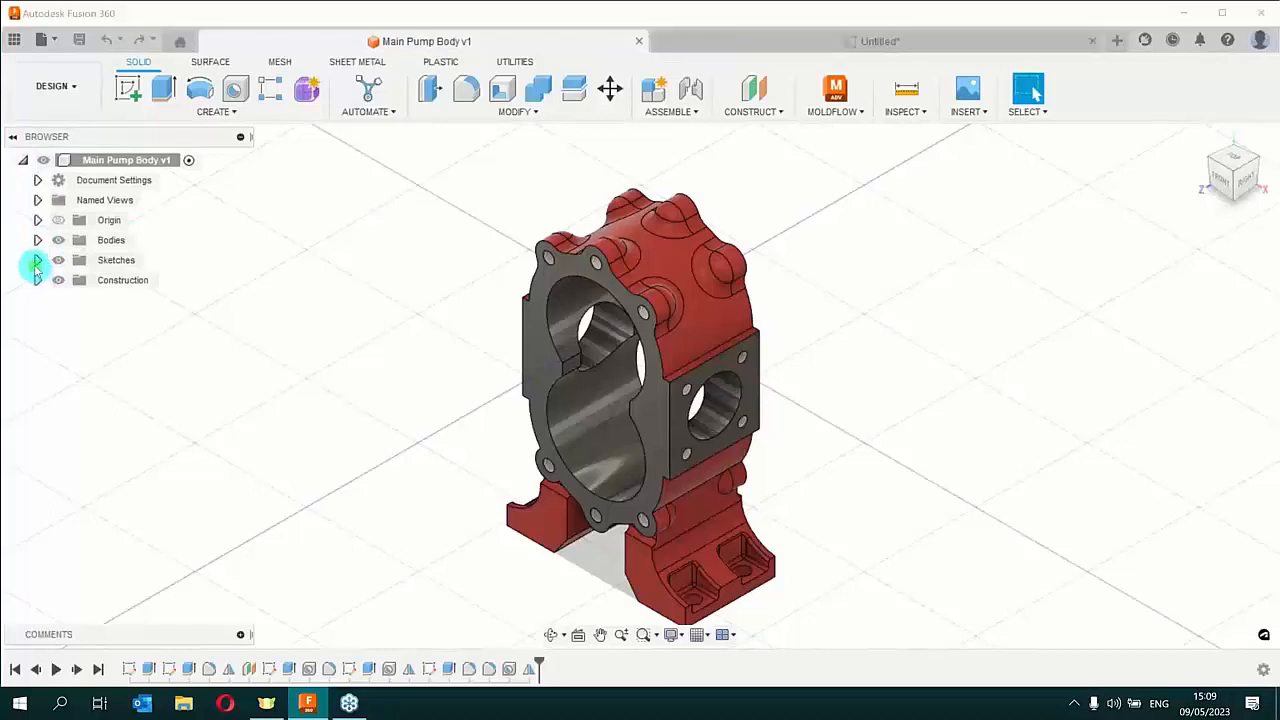
pyautogui.click(37, 262)
pyautogui.click(37, 262)
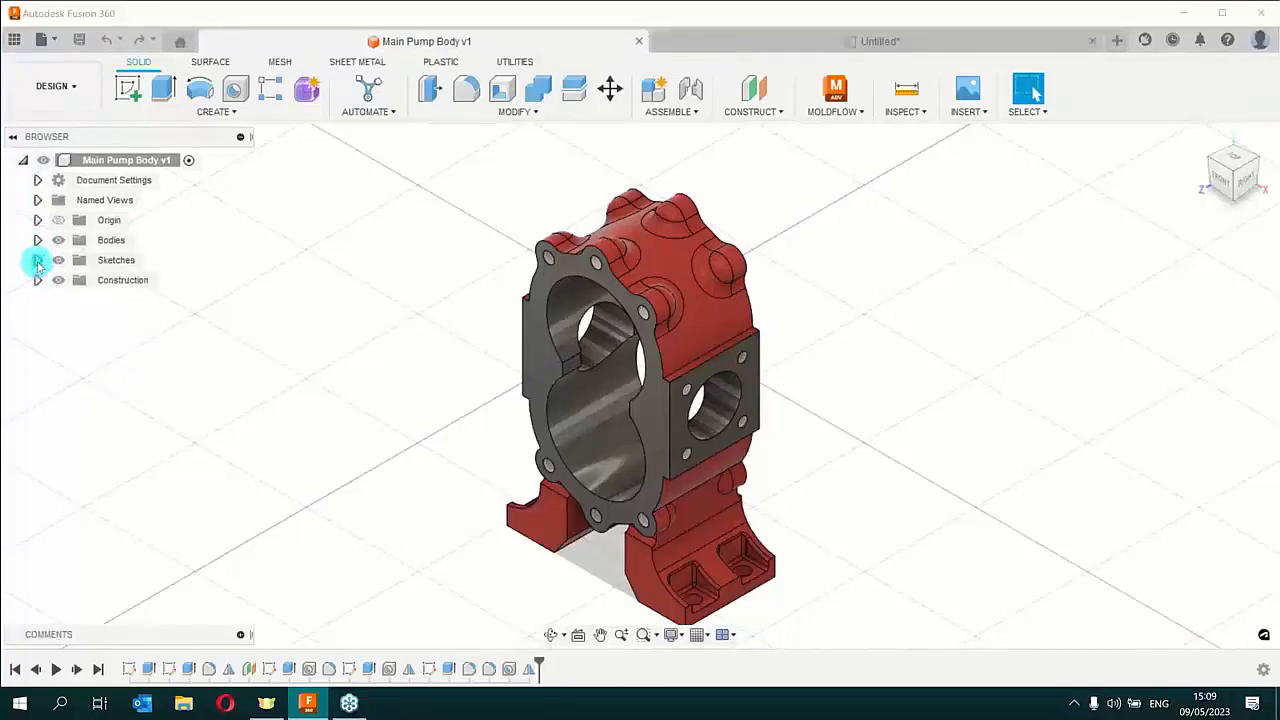
pyautogui.click(923, 40)
# Try a Standard balloon on the inner bore edge of section view A-A, and delete it
pyautogui.click(997, 88)
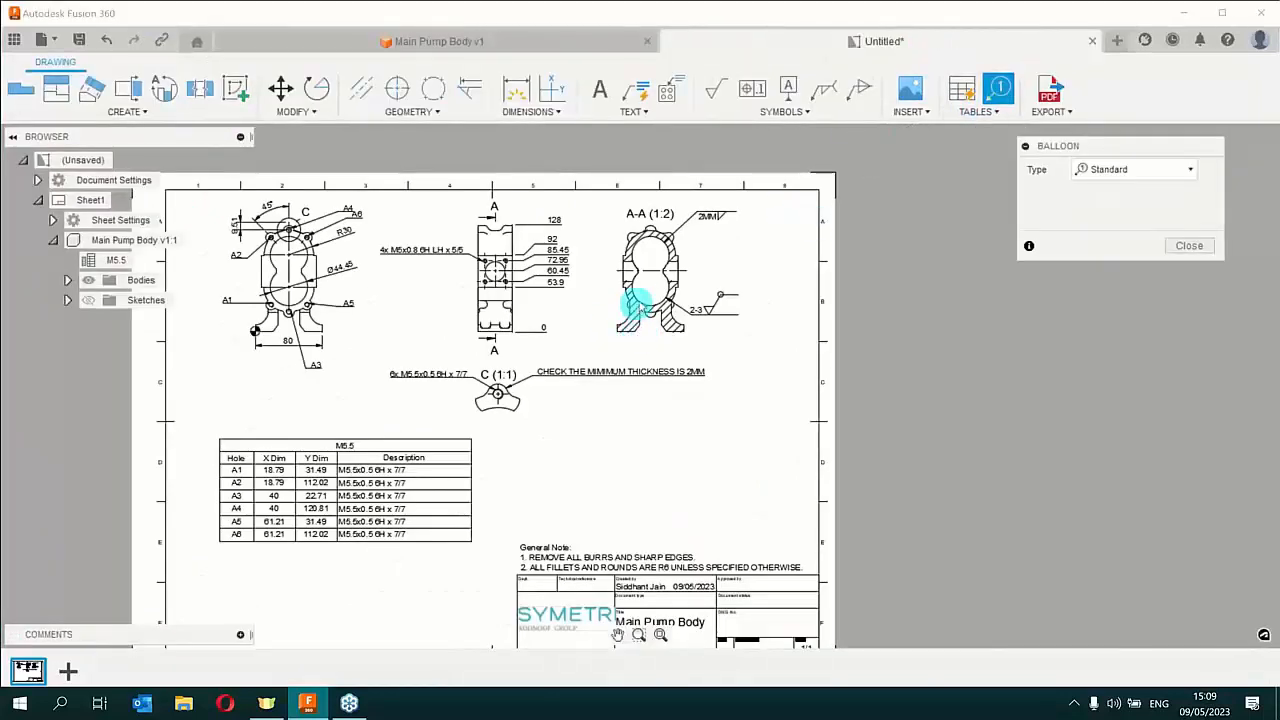
pyautogui.click(636, 280)
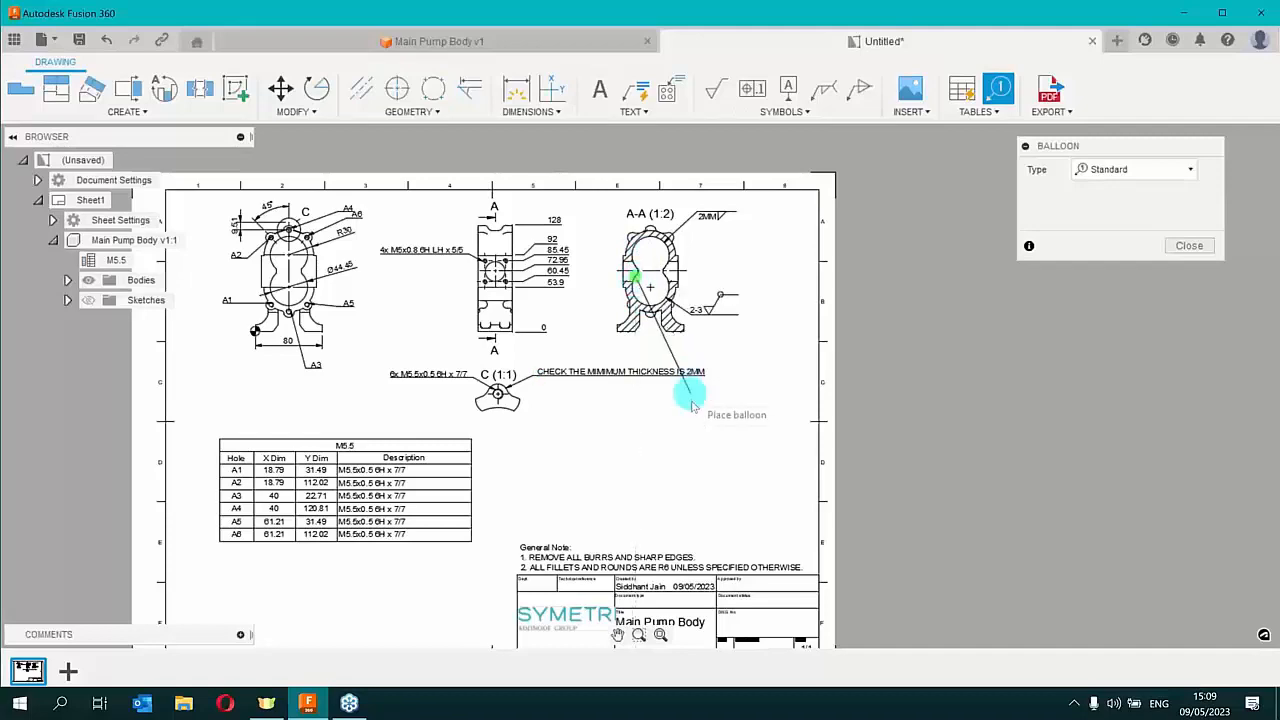
pyautogui.click(597, 296)
pyautogui.scroll(4, 618, 305)
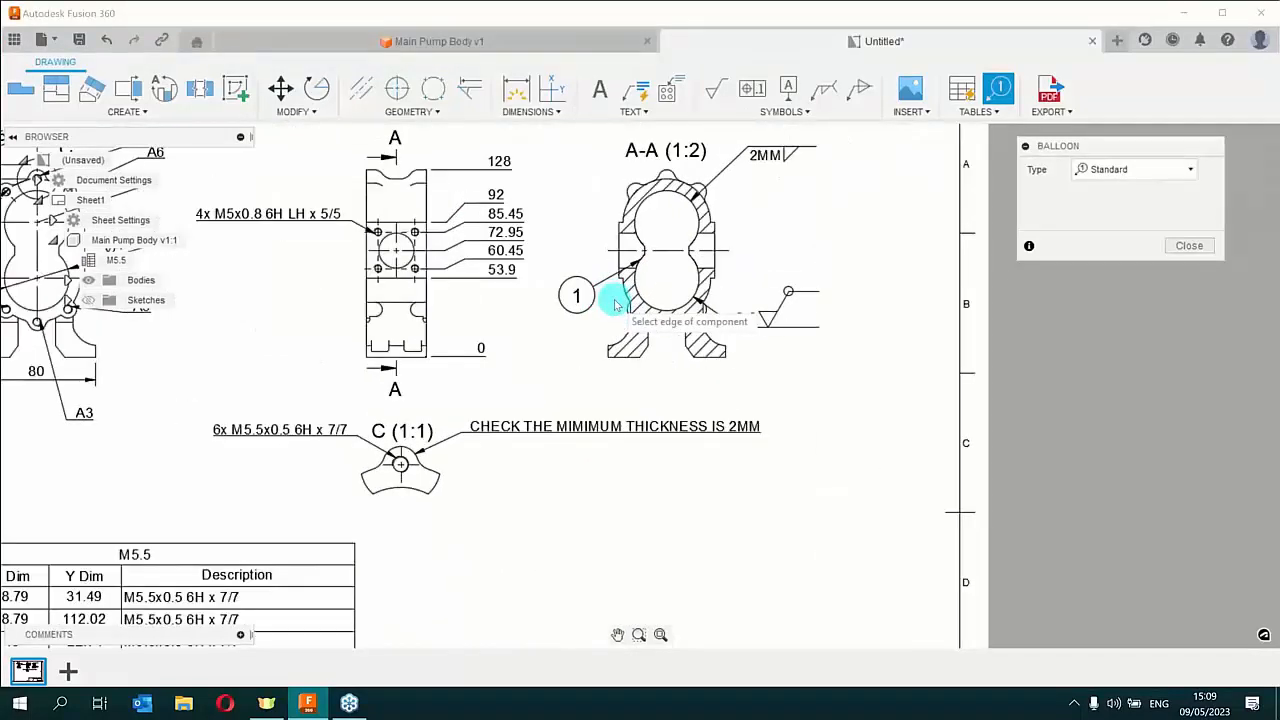
pyautogui.click(1190, 246)
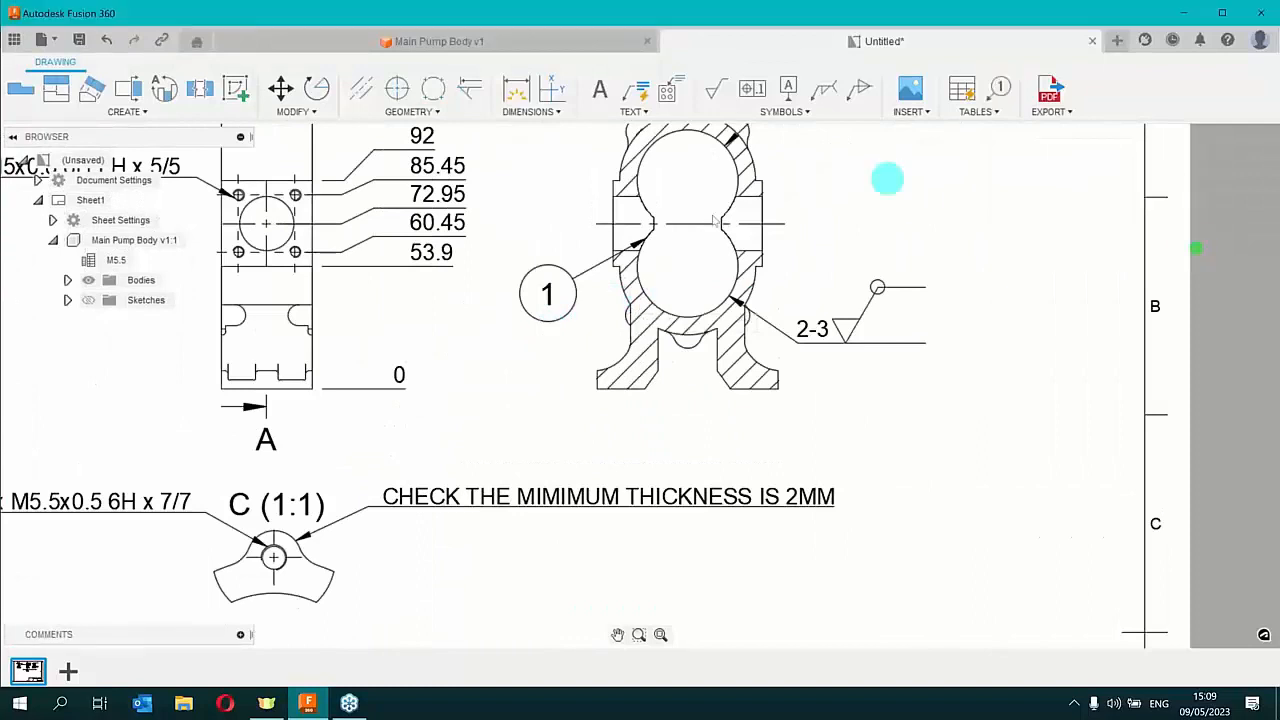
pyautogui.click(548, 293)
pyautogui.press('Delete')
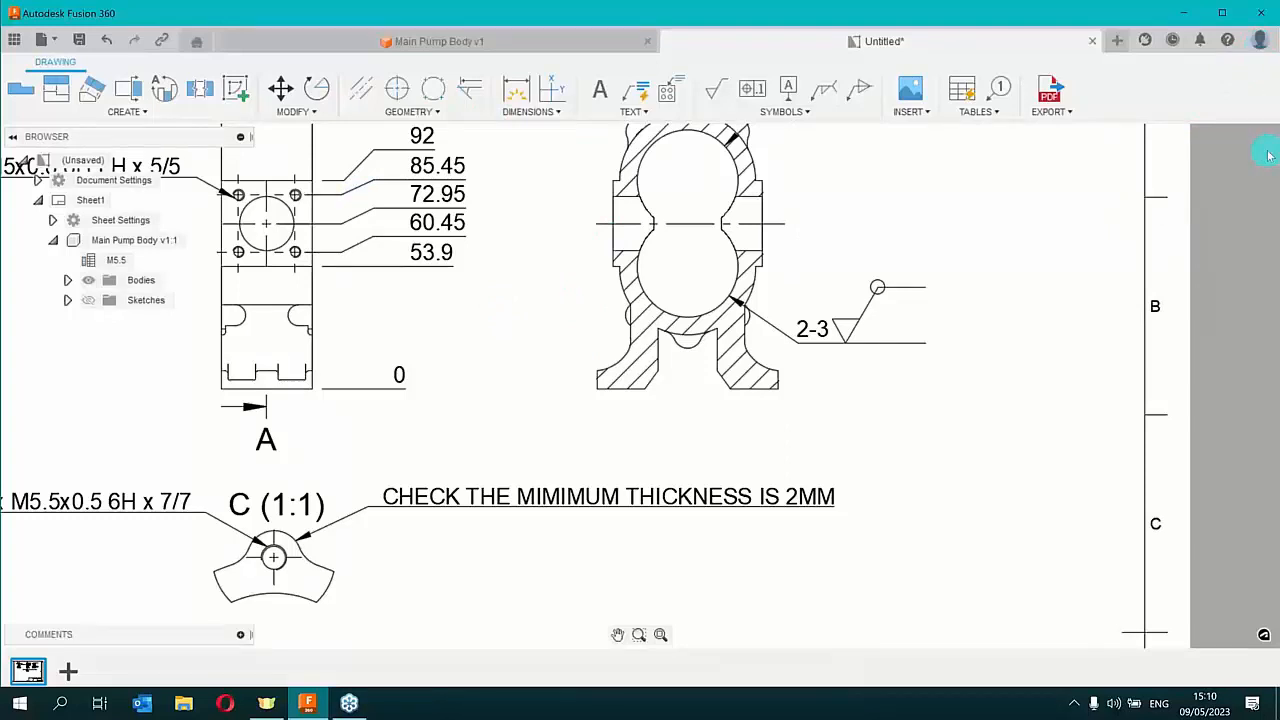
pyautogui.scroll(-5, 551, 271)
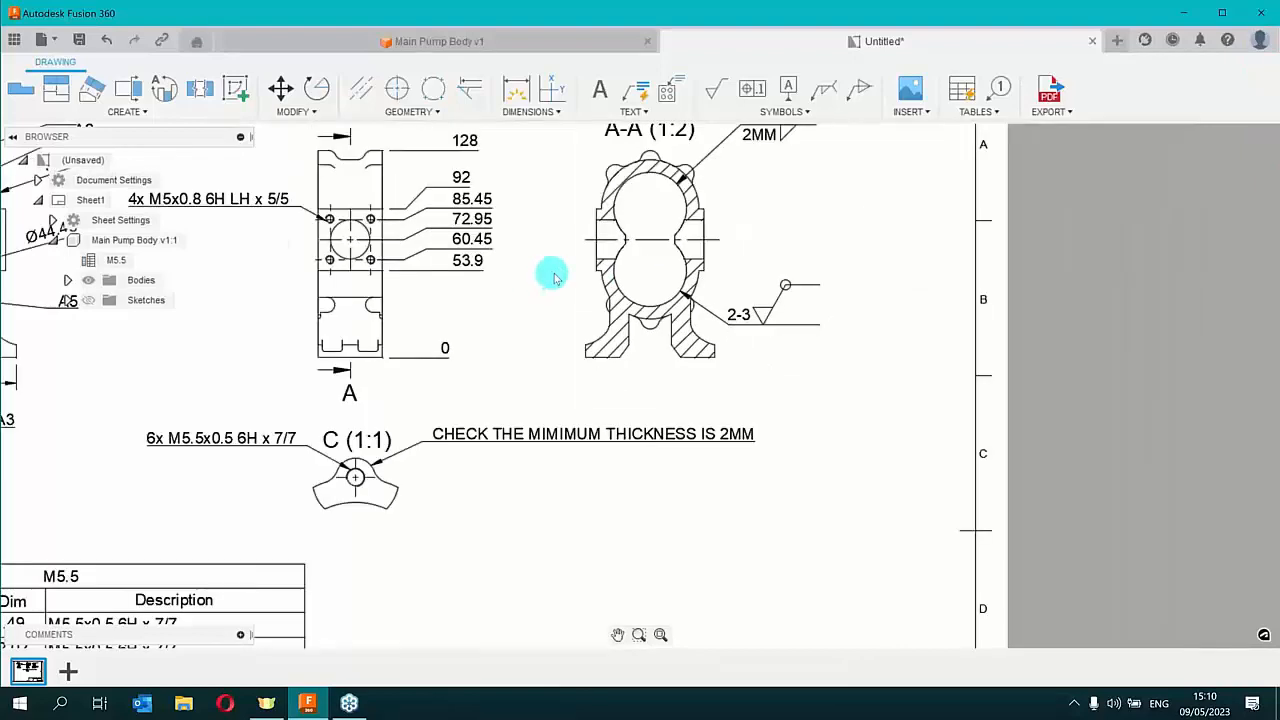
pyautogui.moveTo(530, 327); pyautogui.dragTo(663, 346, button='middle')
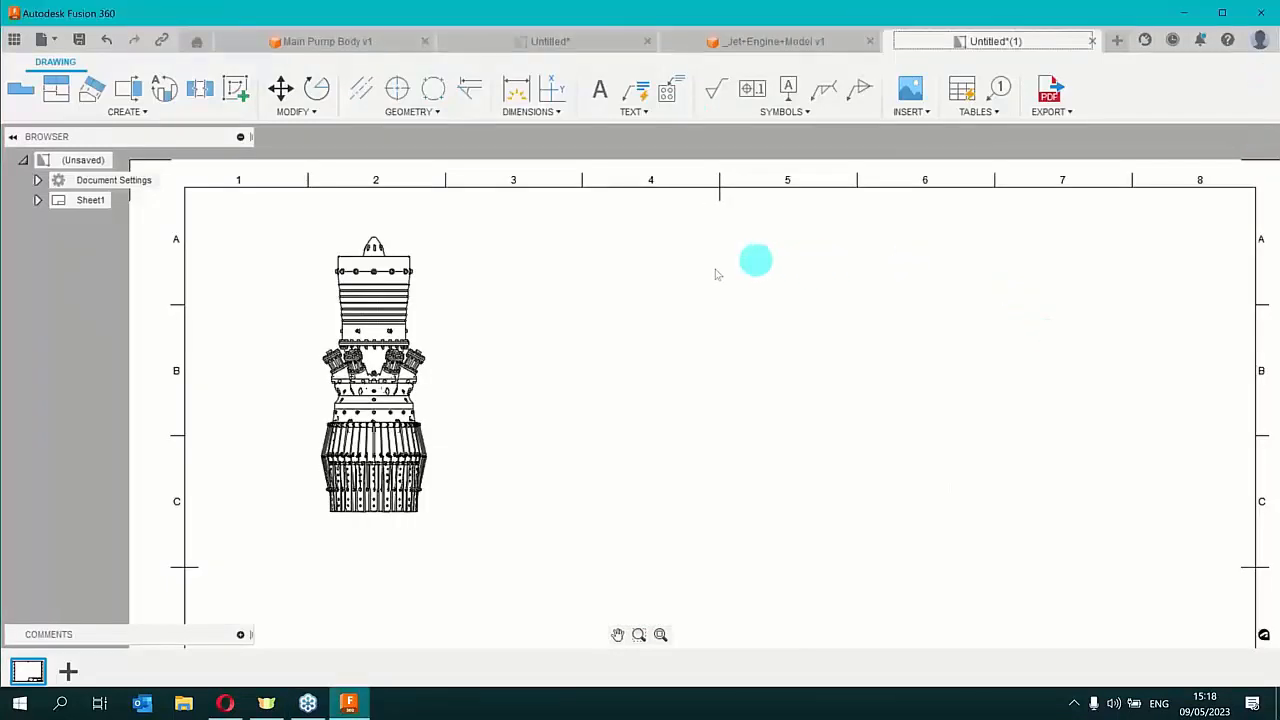
# Add a First Level parts list for the jet engine view, placed in the sheet's upper right corner
pyautogui.scroll(-3, 614, 291)
pyautogui.moveTo(714, 297); pyautogui.dragTo(620, 279, button='middle')
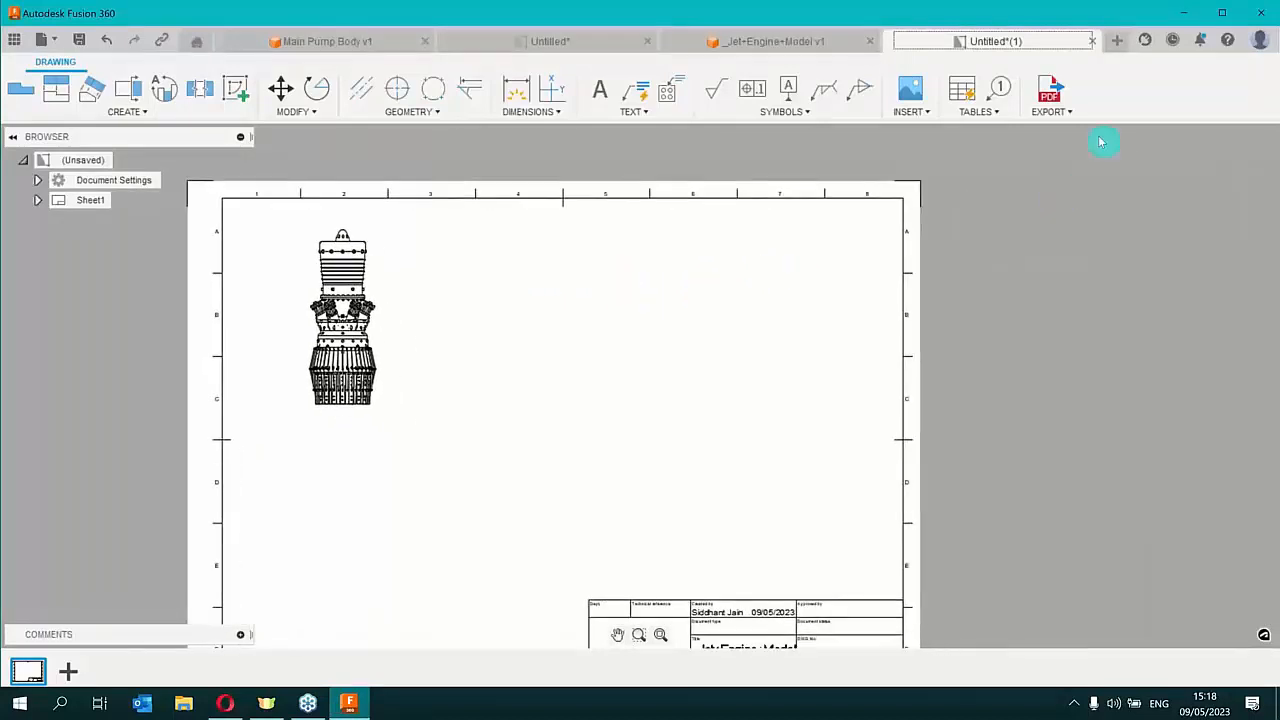
pyautogui.click(990, 113)
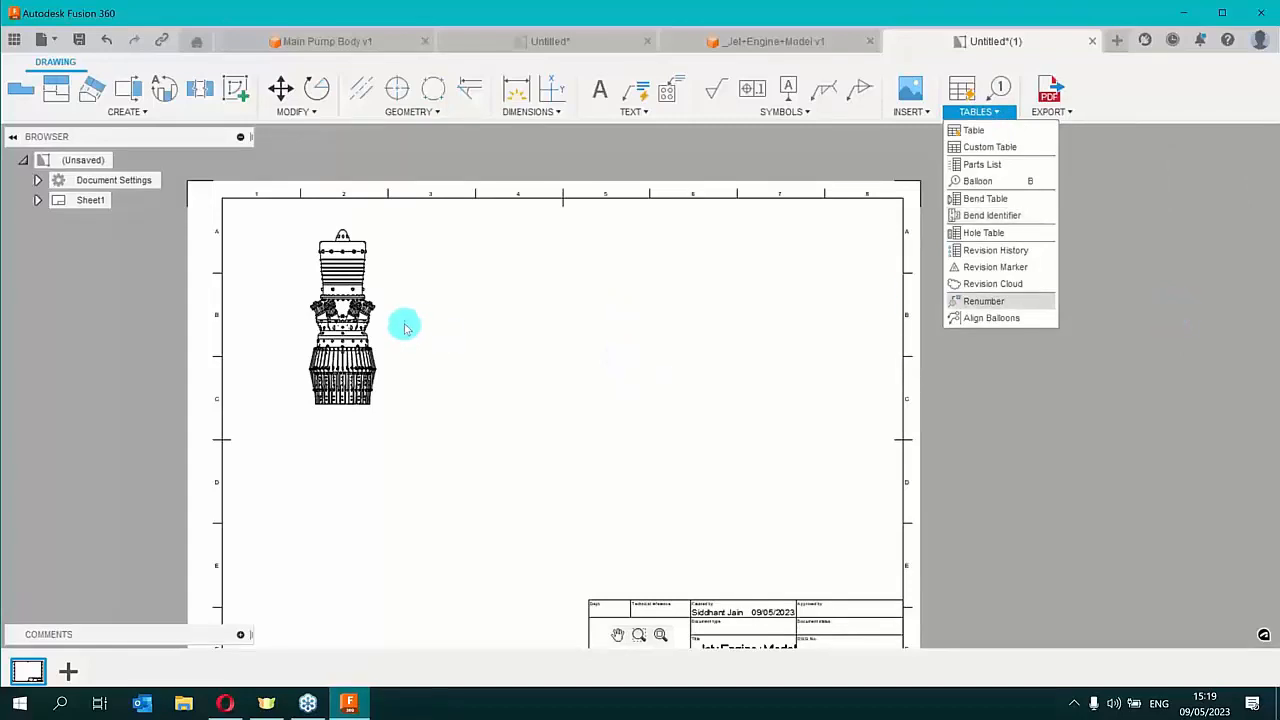
pyautogui.click(975, 165)
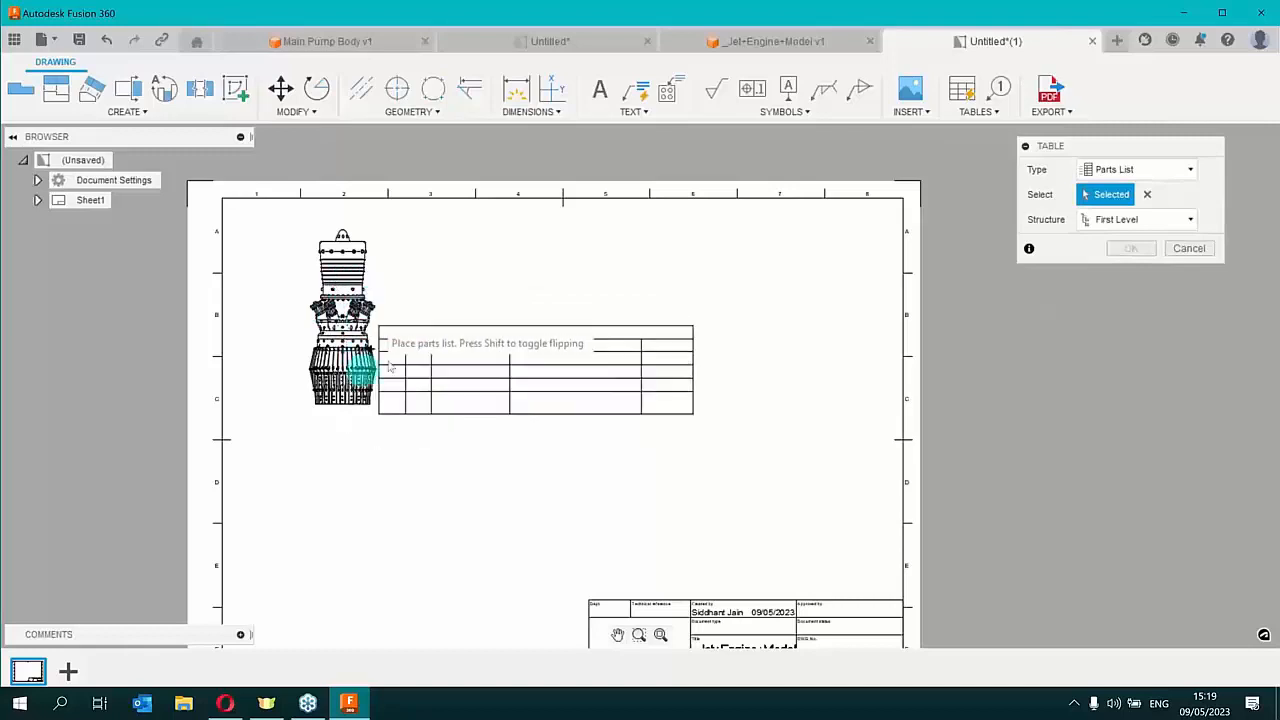
pyautogui.click(395, 345)
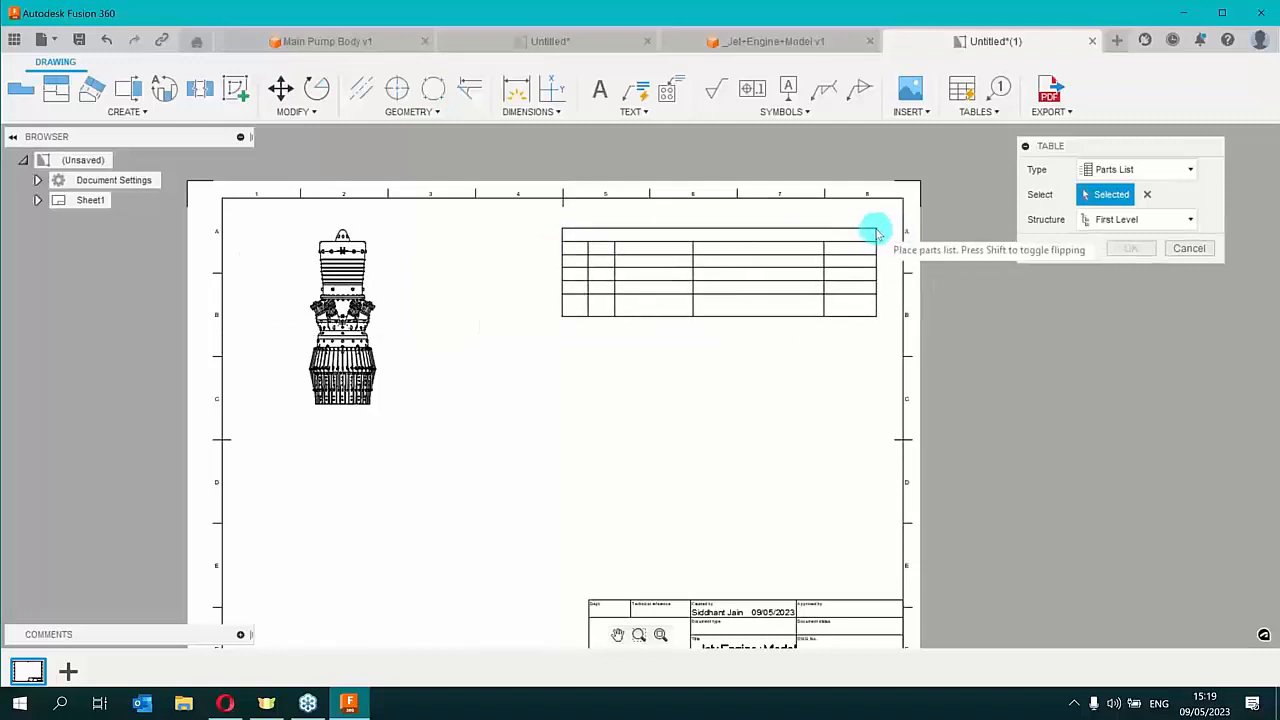
pyautogui.press('shift')
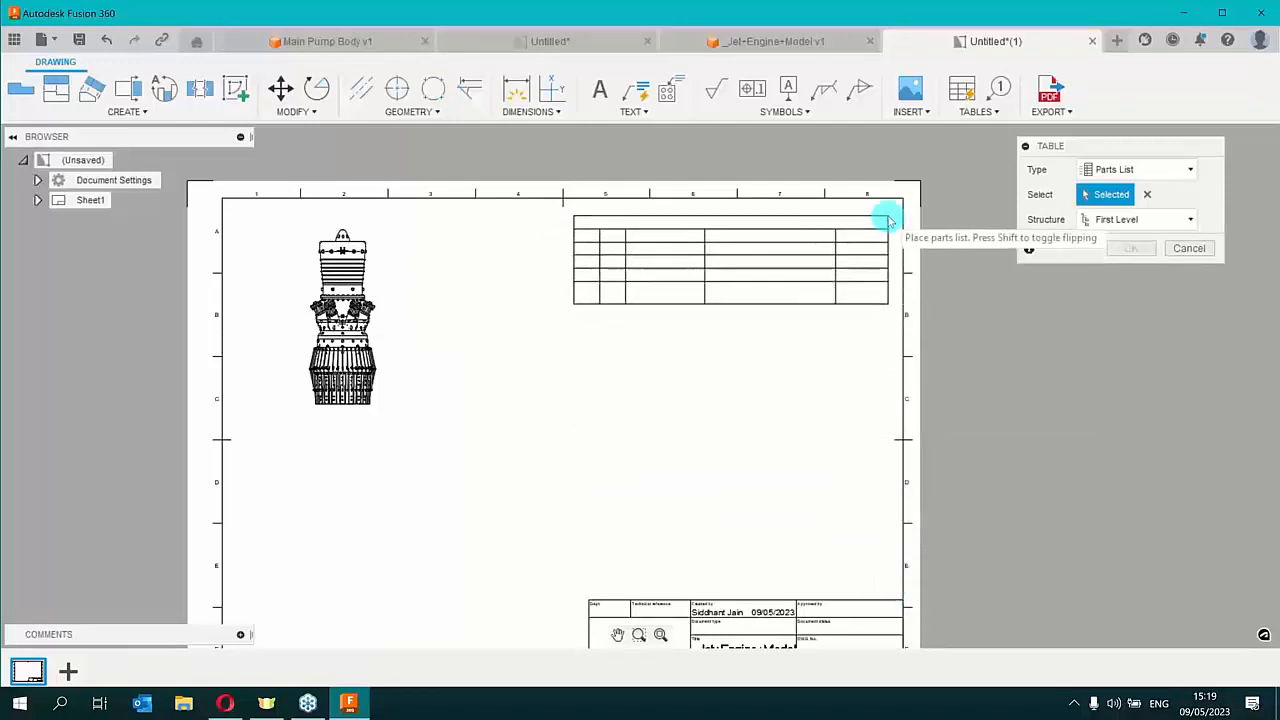
pyautogui.click(893, 218)
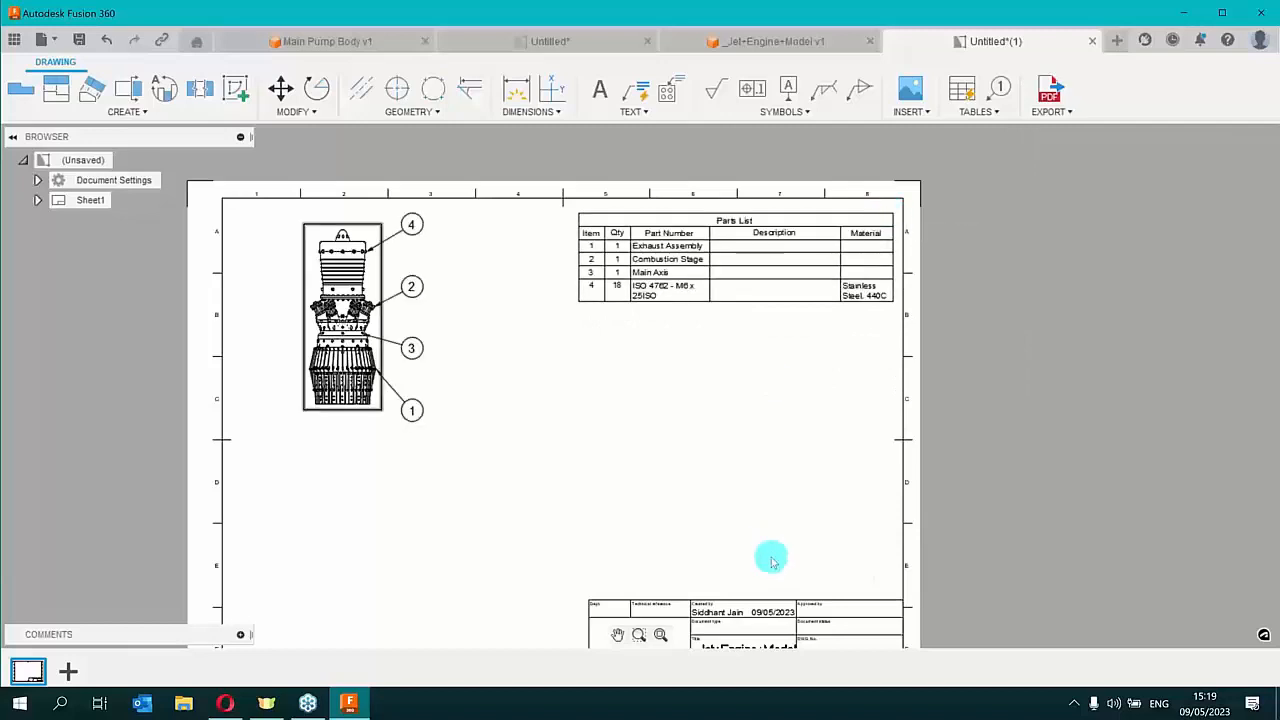
pyautogui.scroll(3, 635, 350)
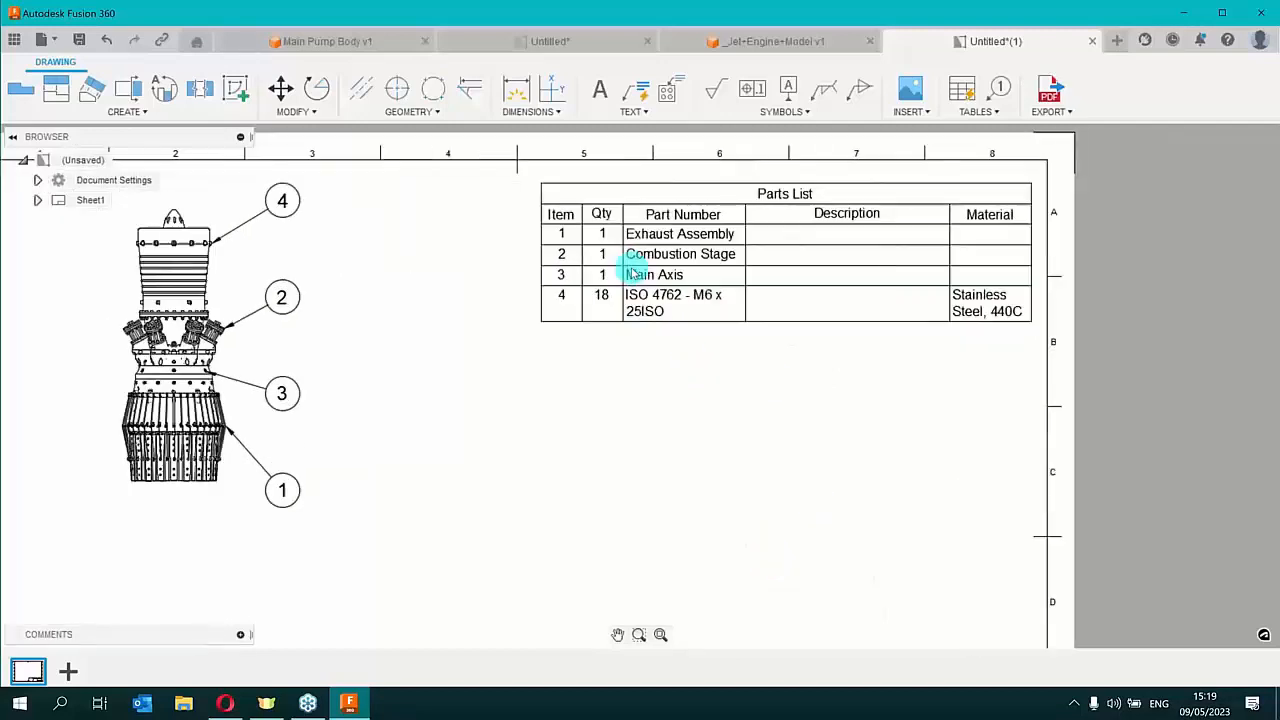
pyautogui.click(972, 112)
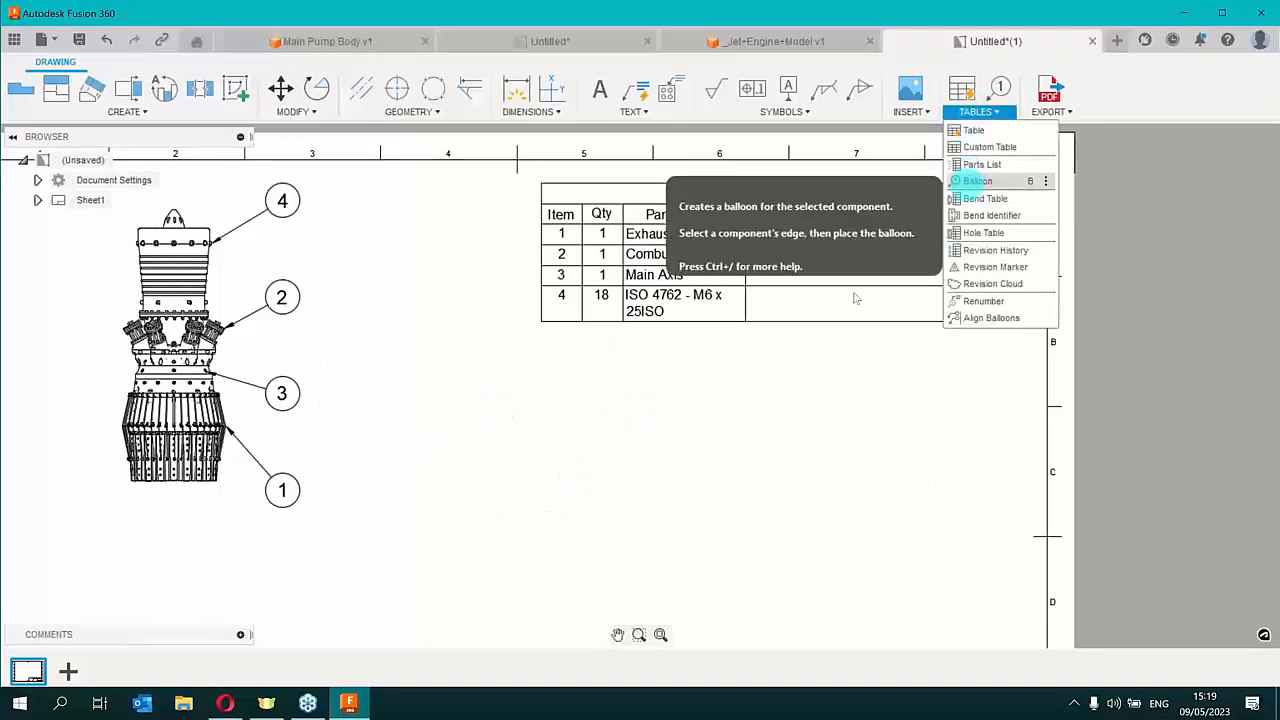
pyautogui.click(748, 437)
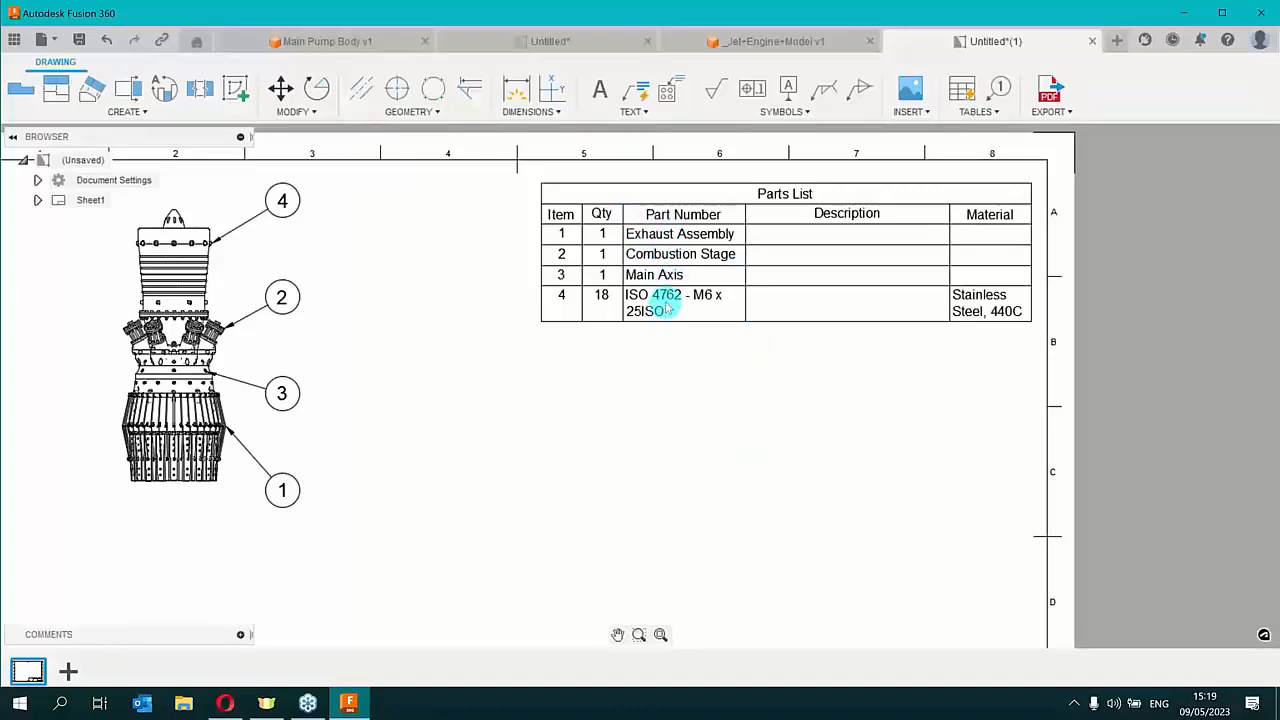
# Edit the parts list and change its structure to All Level
pyautogui.click(703, 254)
pyautogui.moveTo(793, 454); pyautogui.dragTo(688, 268)
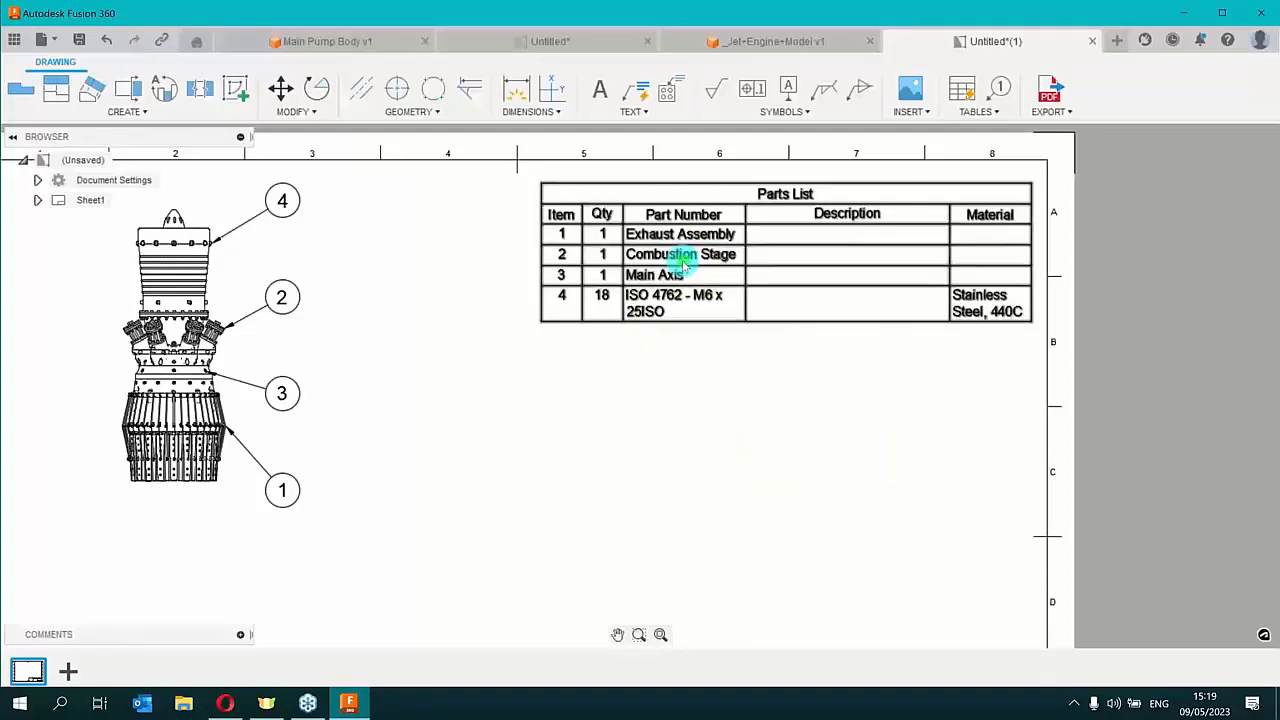
pyautogui.doubleClick(683, 265)
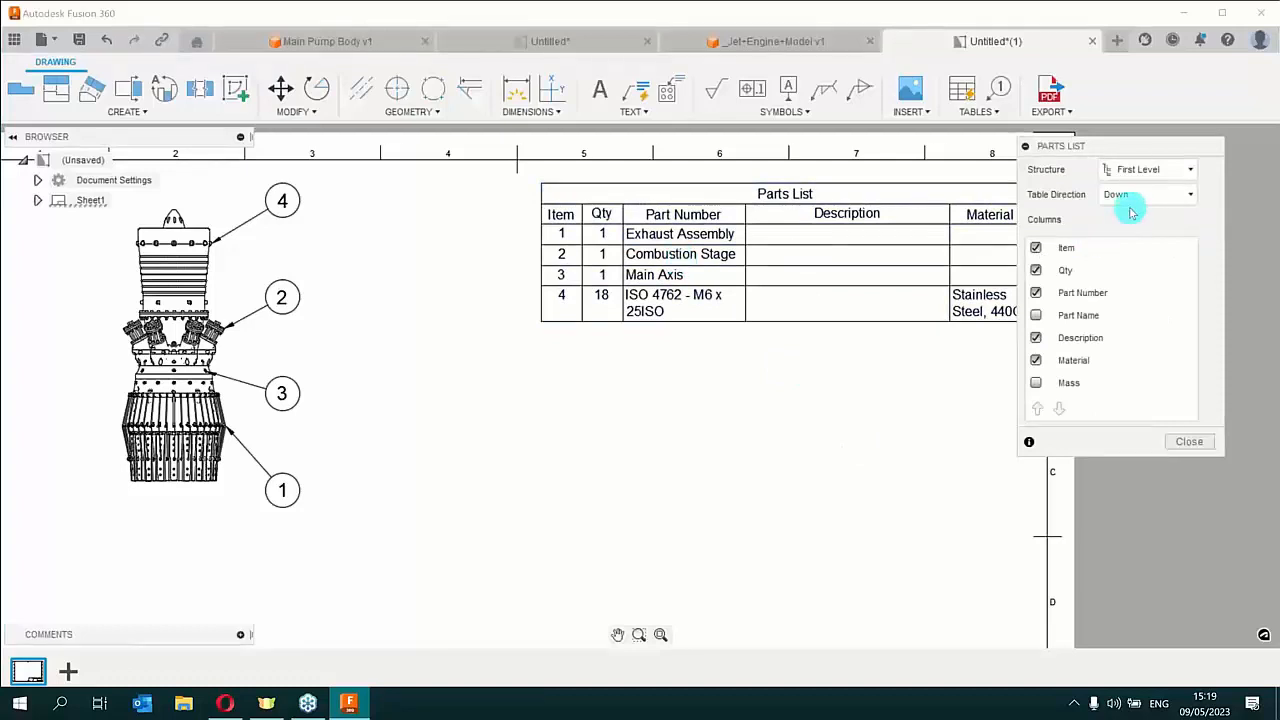
pyautogui.click(1150, 170)
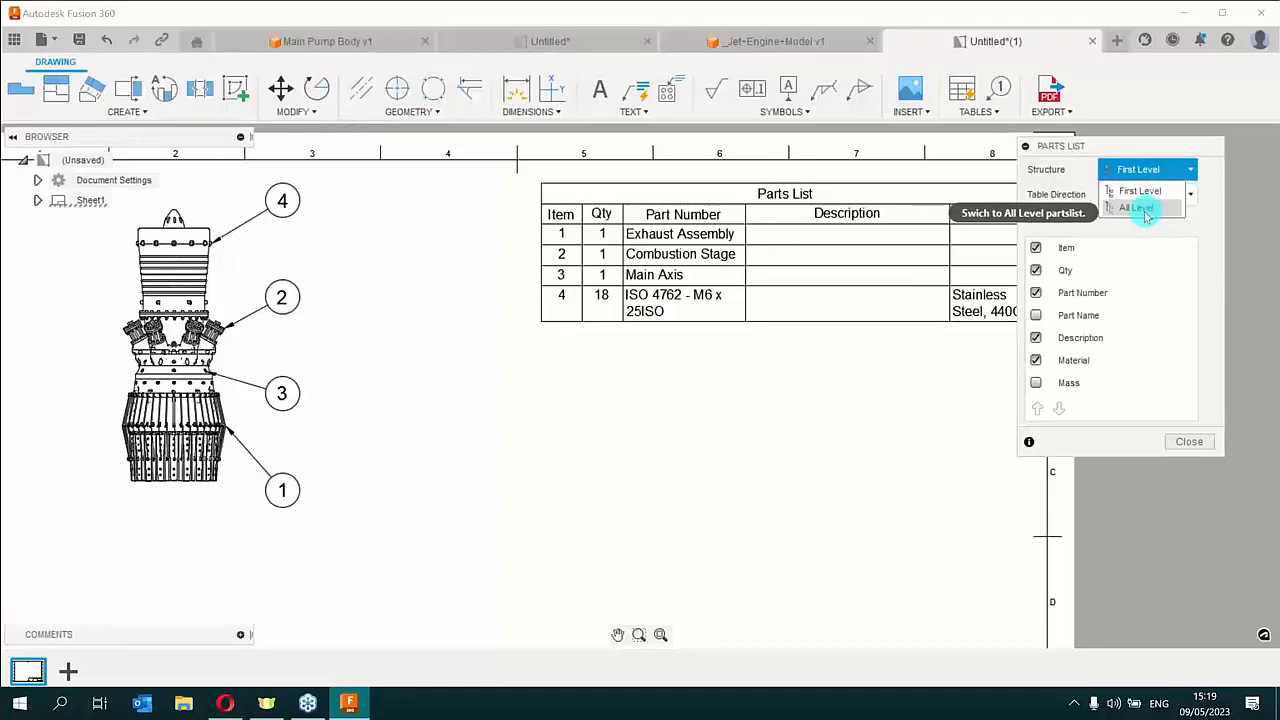
pyautogui.click(1146, 210)
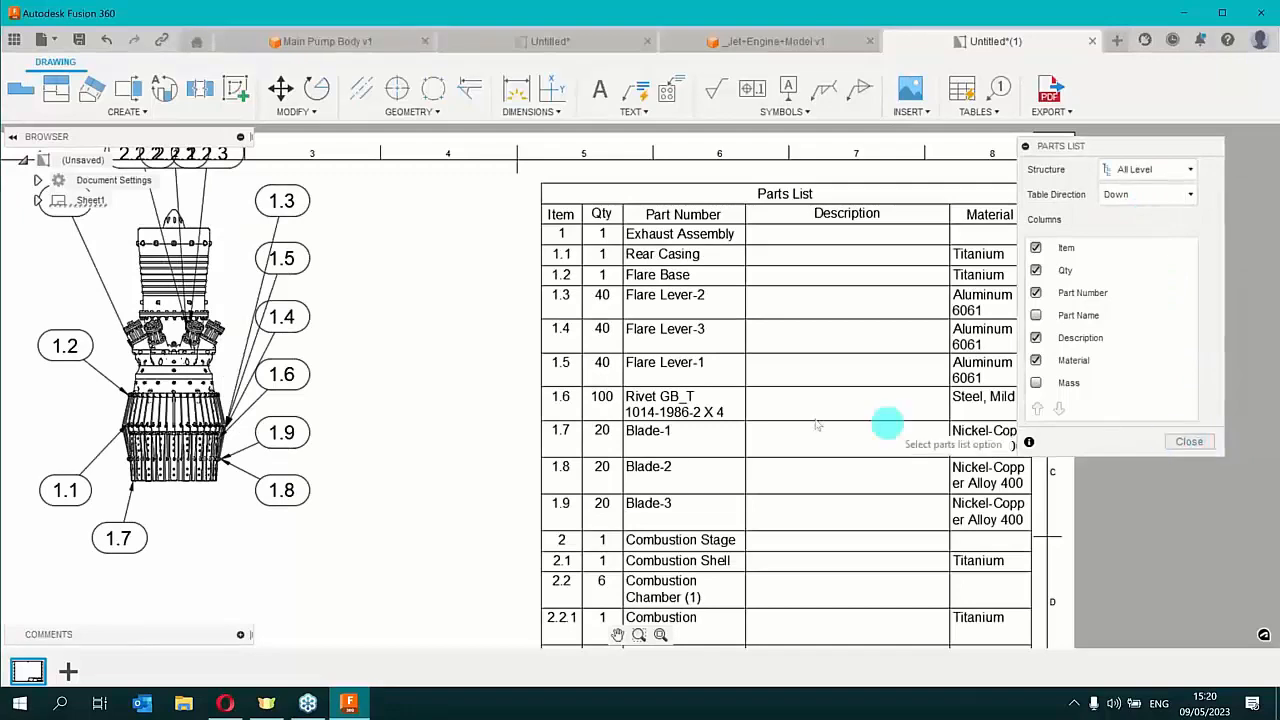
pyautogui.click(1187, 443)
# Move the parts list off the drawing sheet into the empty area to its right
pyautogui.scroll(-5, 594, 363)
pyautogui.scroll(-1, 672, 437)
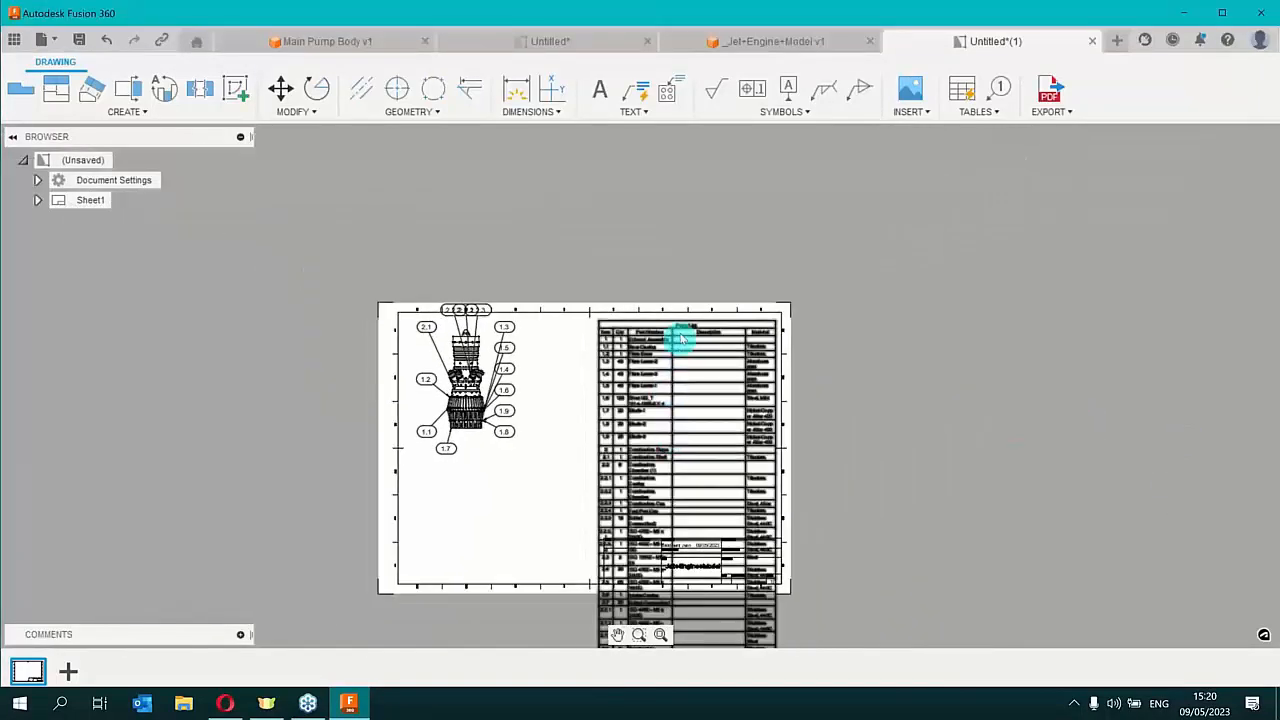
pyautogui.moveTo(677, 328); pyautogui.dragTo(914, 274)
# Examine the nested item numbers in the parts list and the matching balloons around the engine view
pyautogui.scroll(6, 960, 528)
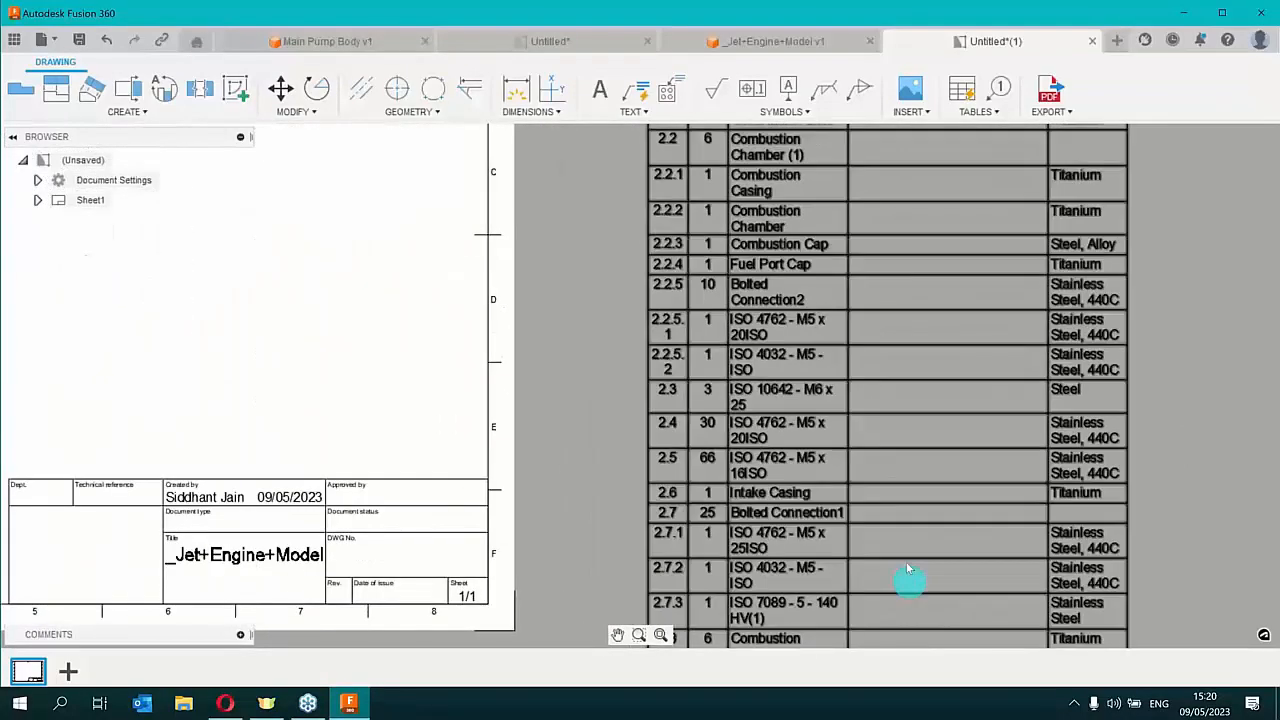
pyautogui.moveTo(898, 521); pyautogui.dragTo(862, 98, button='middle')
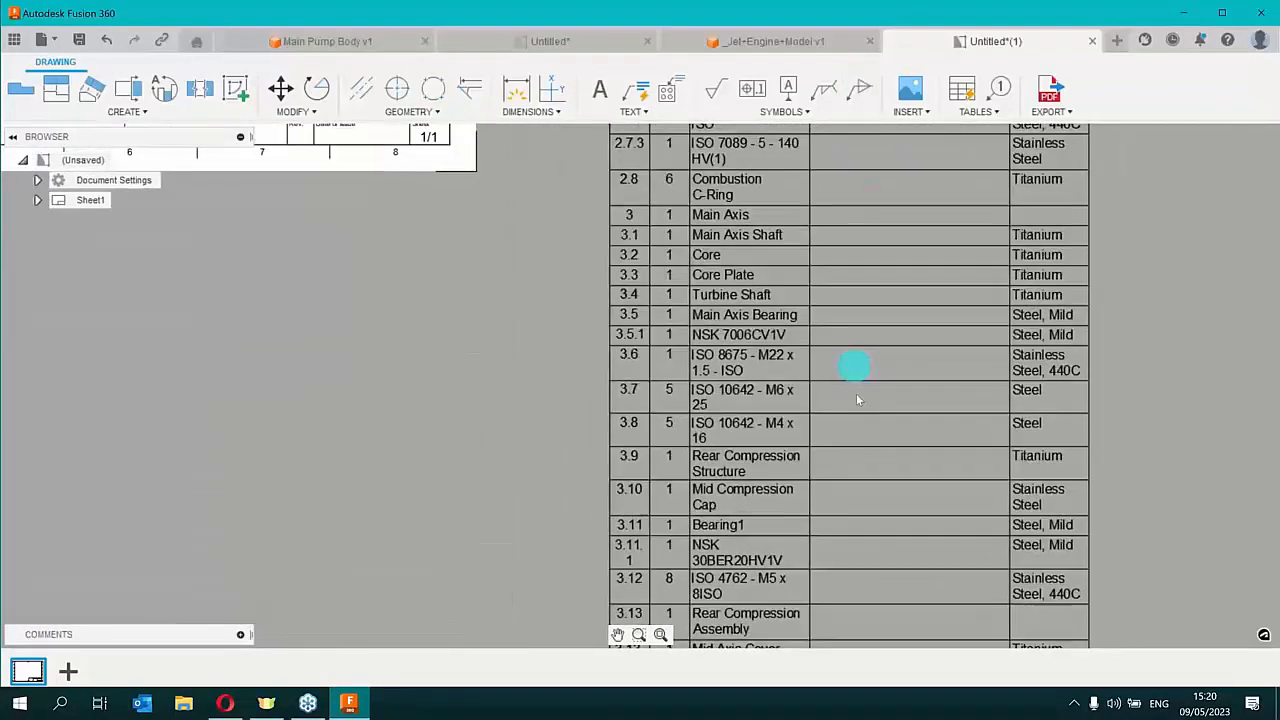
pyautogui.scroll(2, 860, 420)
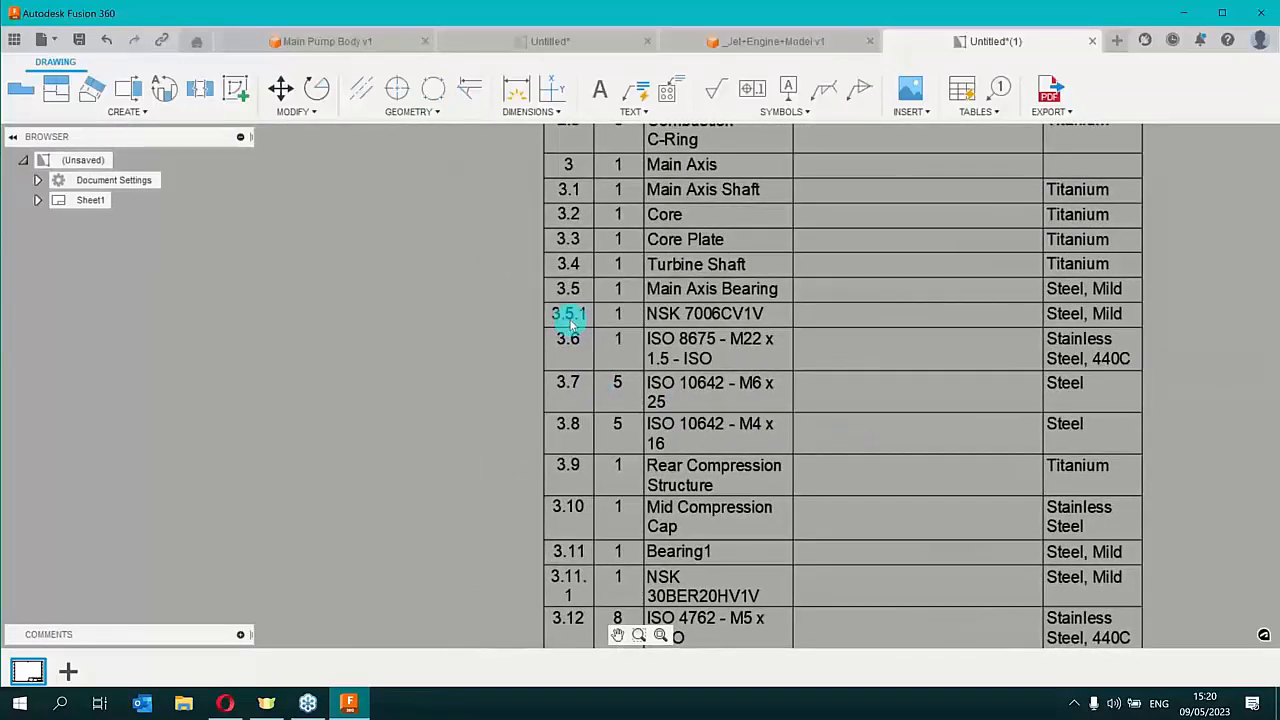
pyautogui.scroll(-7, 572, 318)
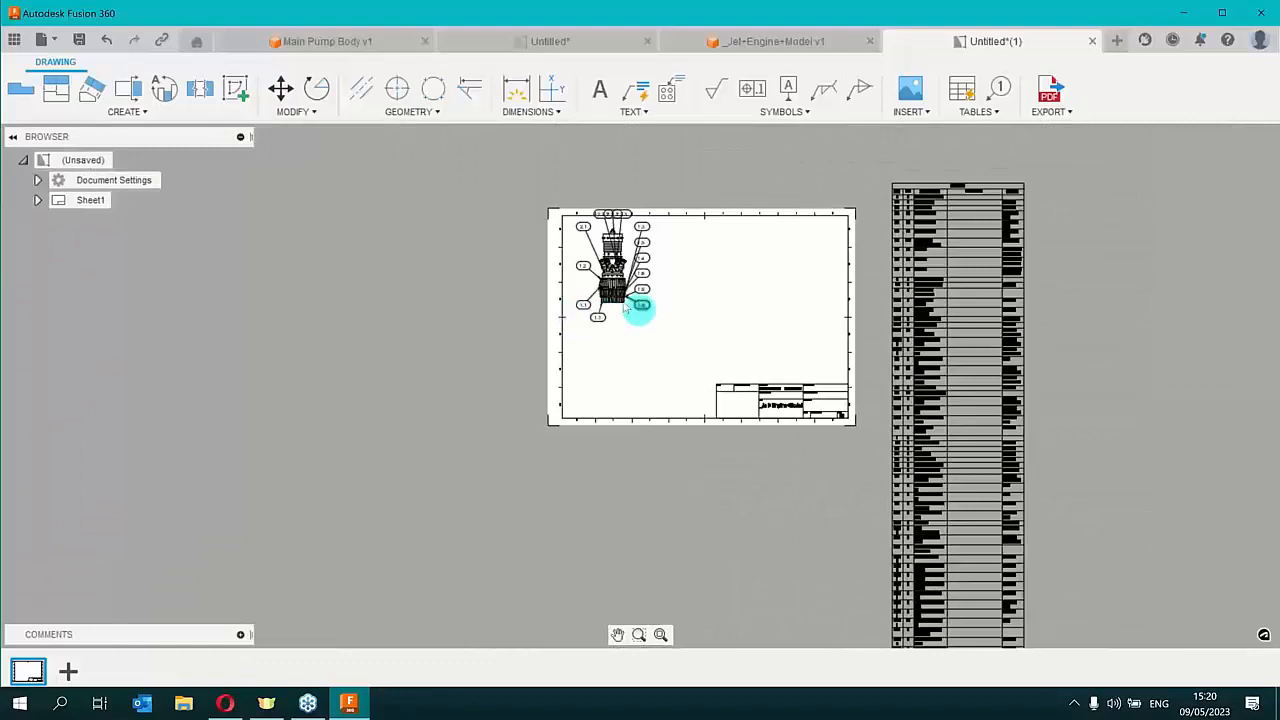
pyautogui.scroll(2, 600, 275)
pyautogui.scroll(2, 590, 265)
pyautogui.scroll(2, 757, 274)
pyautogui.moveTo(777, 257); pyautogui.dragTo(781, 446, button='middle')
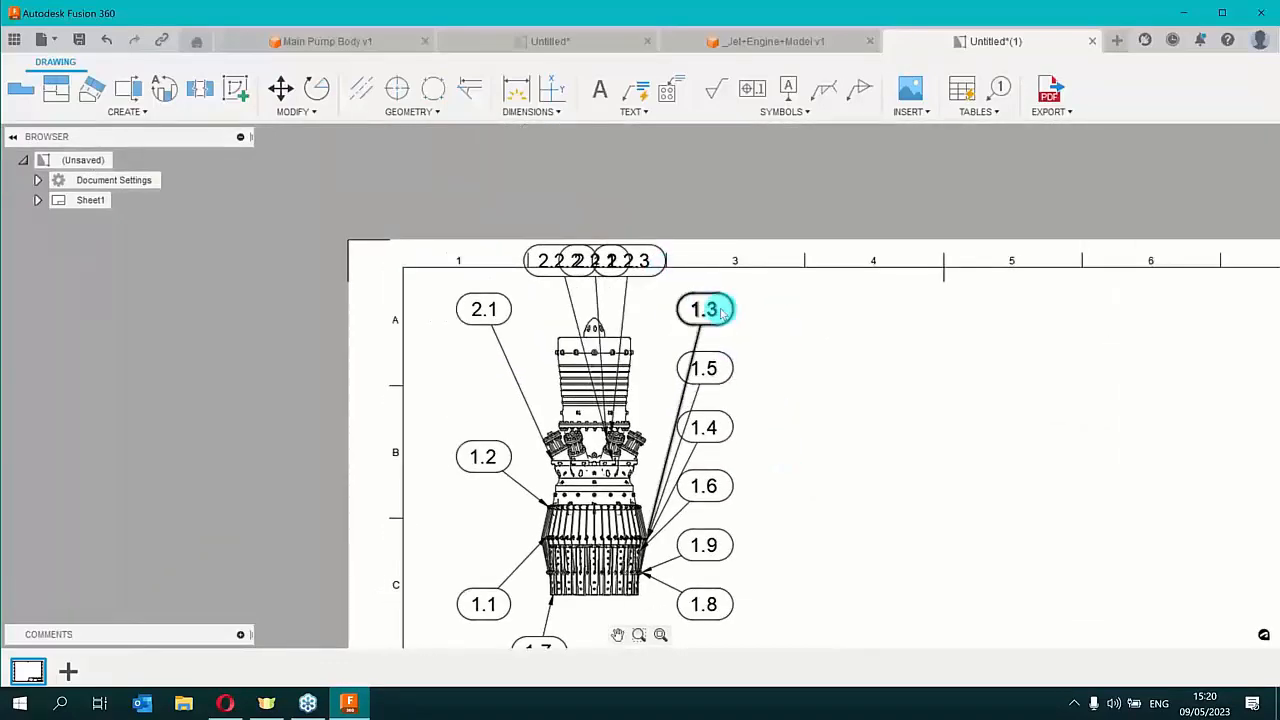
pyautogui.scroll(-3, 800, 450)
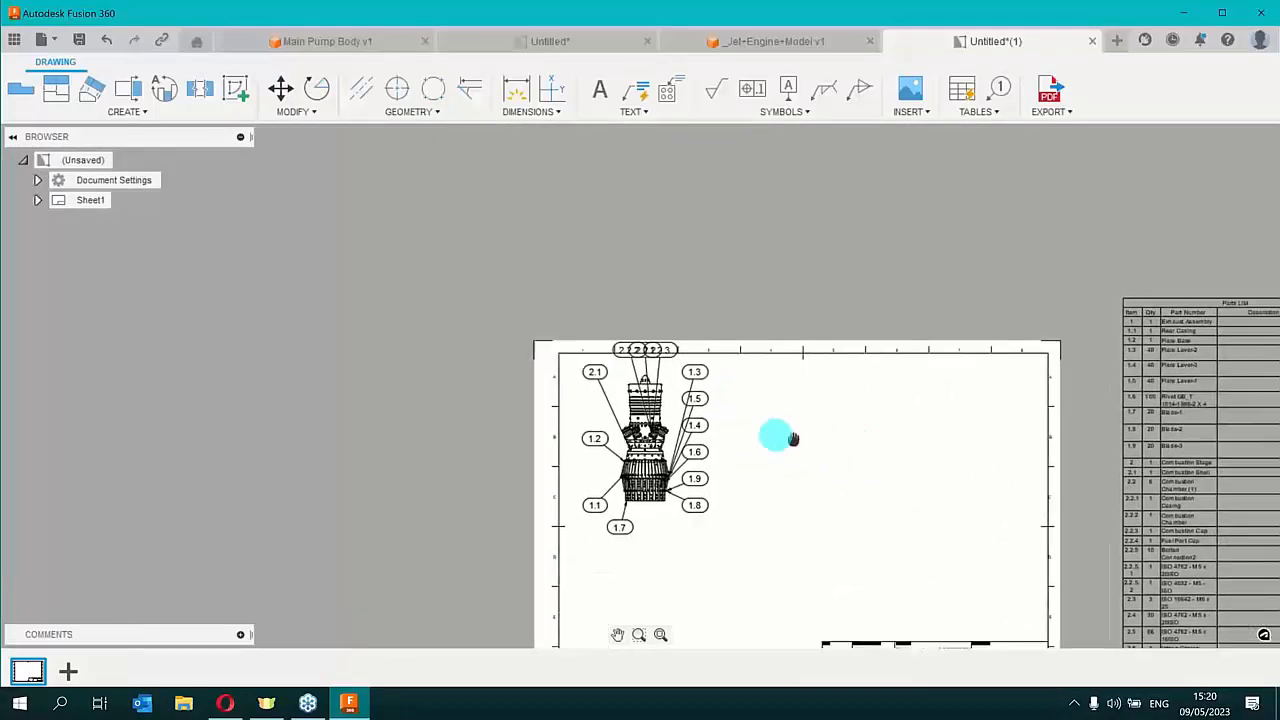
# Set the parts list's structure to First Level and move the table back onto the sheet, into the upper right area
pyautogui.moveTo(851, 451); pyautogui.dragTo(590, 355, button='middle')
pyautogui.click(1033, 343)
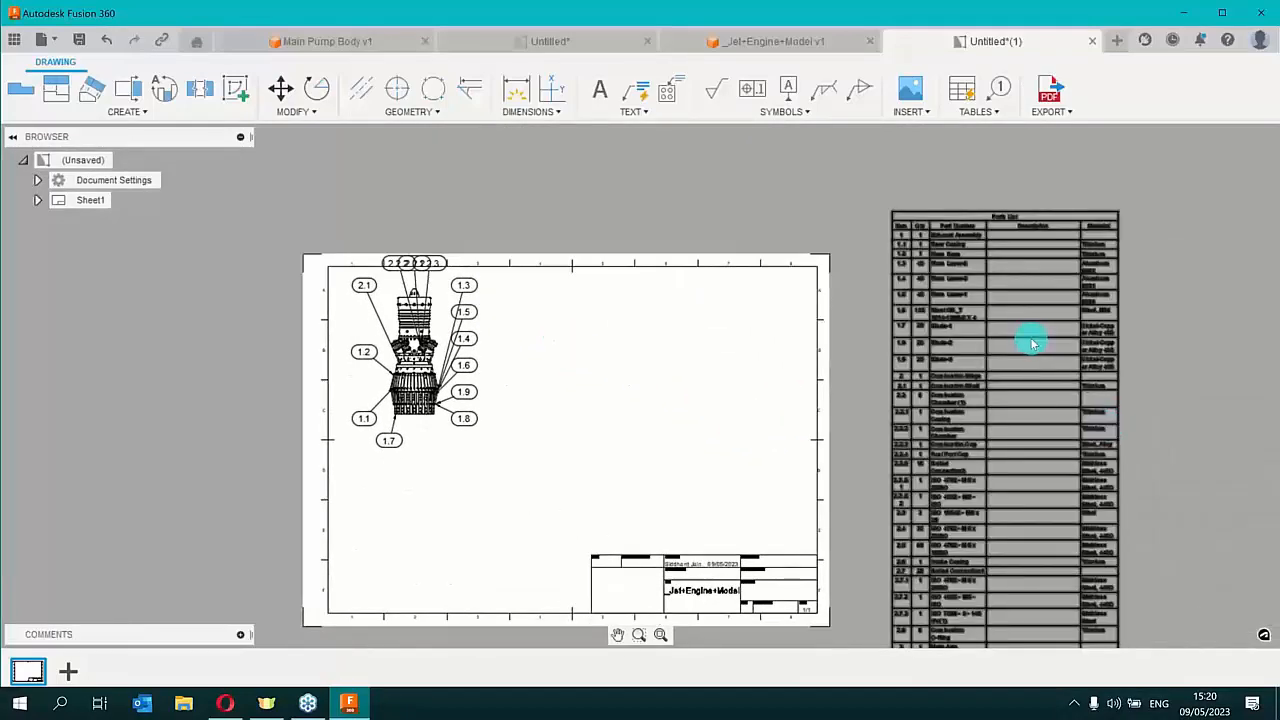
pyautogui.doubleClick(952, 432)
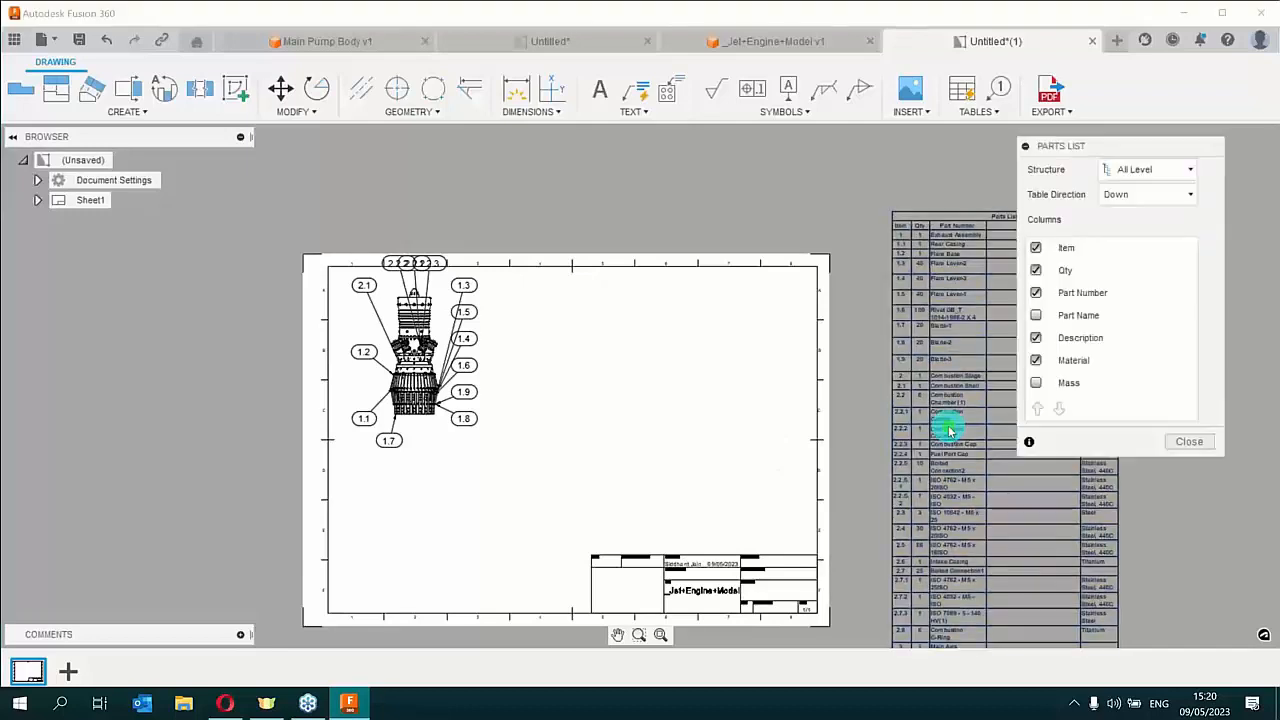
pyautogui.click(1155, 196)
pyautogui.click(1143, 170)
pyautogui.click(1140, 187)
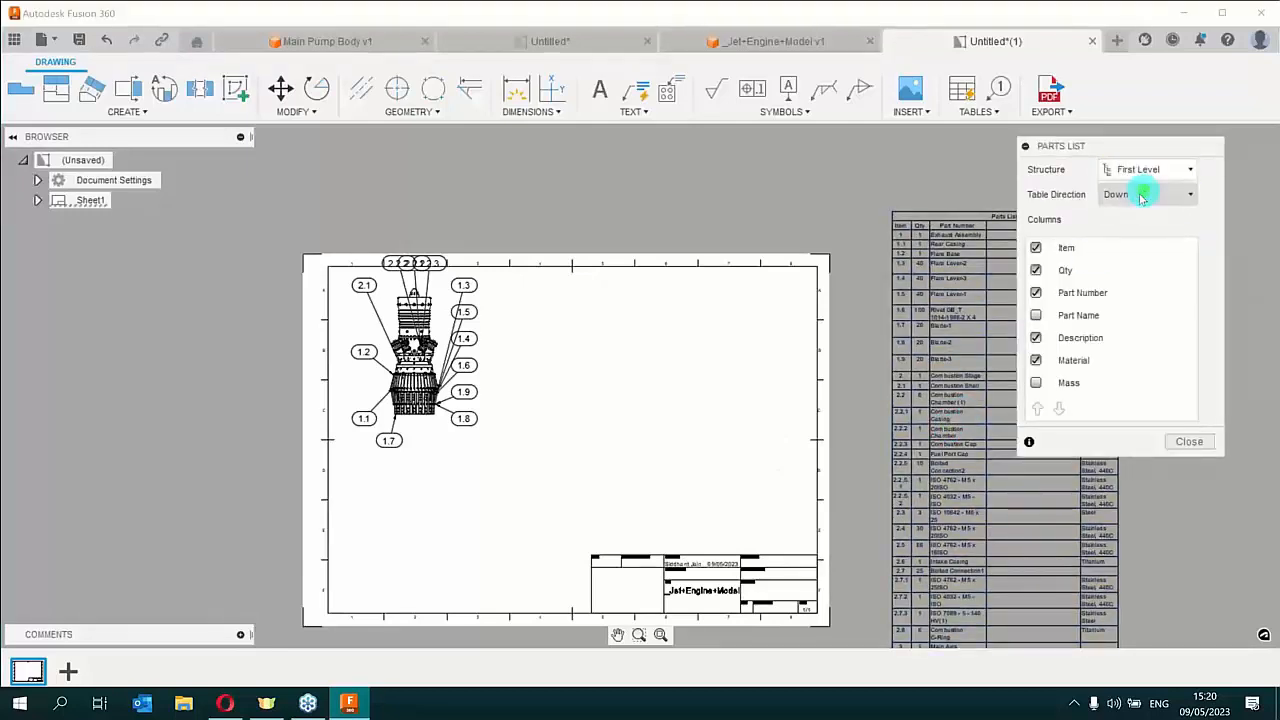
pyautogui.click(1189, 441)
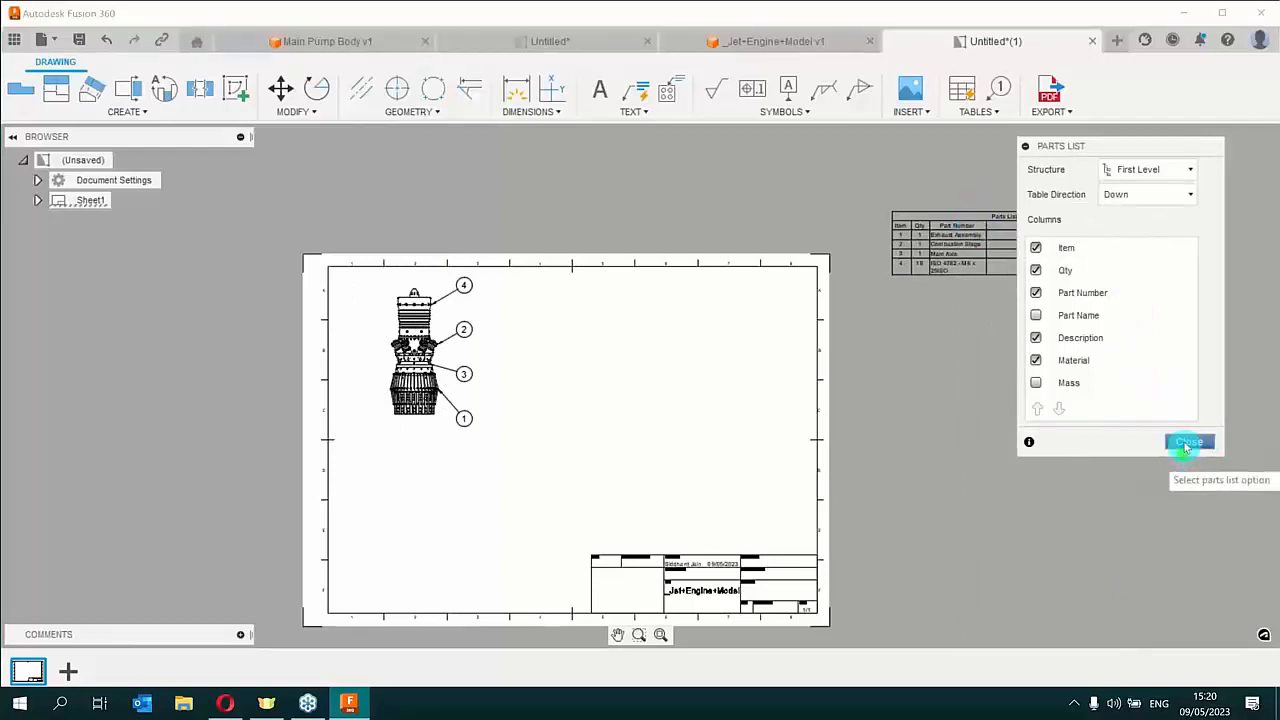
pyautogui.moveTo(955, 233); pyautogui.dragTo(633, 306)
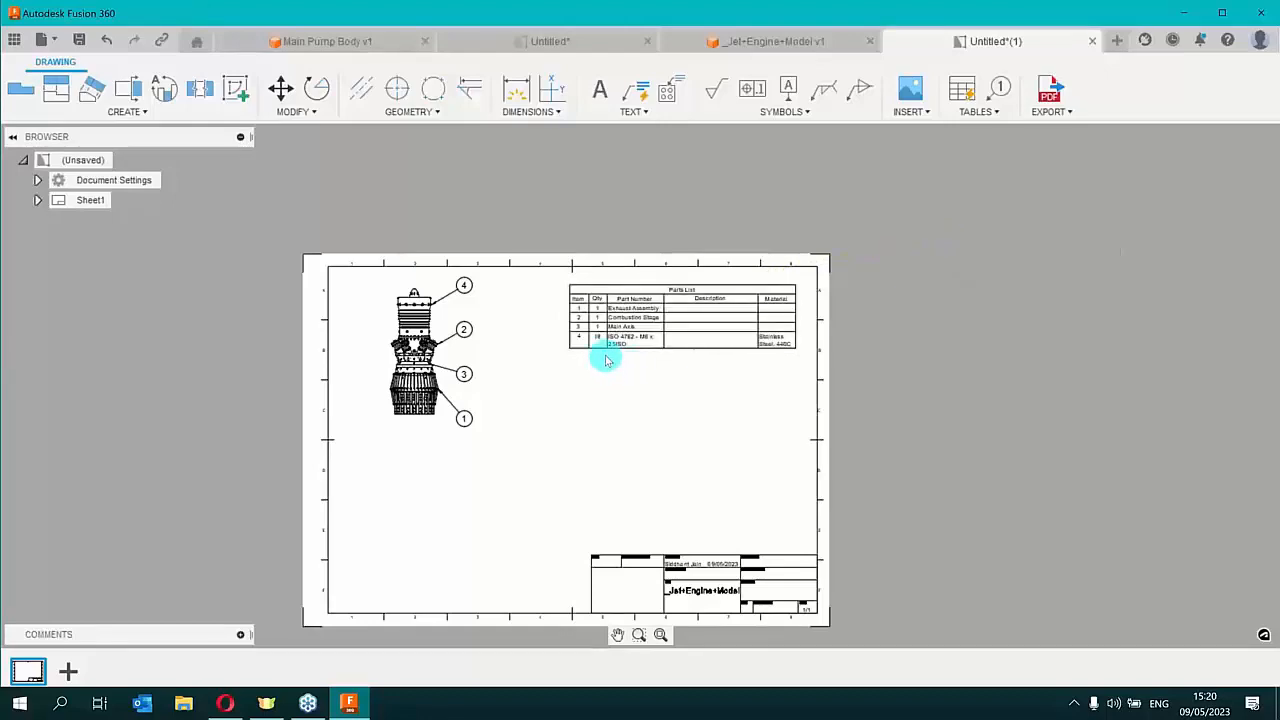
# Add a Standard balloon to the nose cone at the top of the engine view, placed to its upper left
pyautogui.scroll(5, 443, 351)
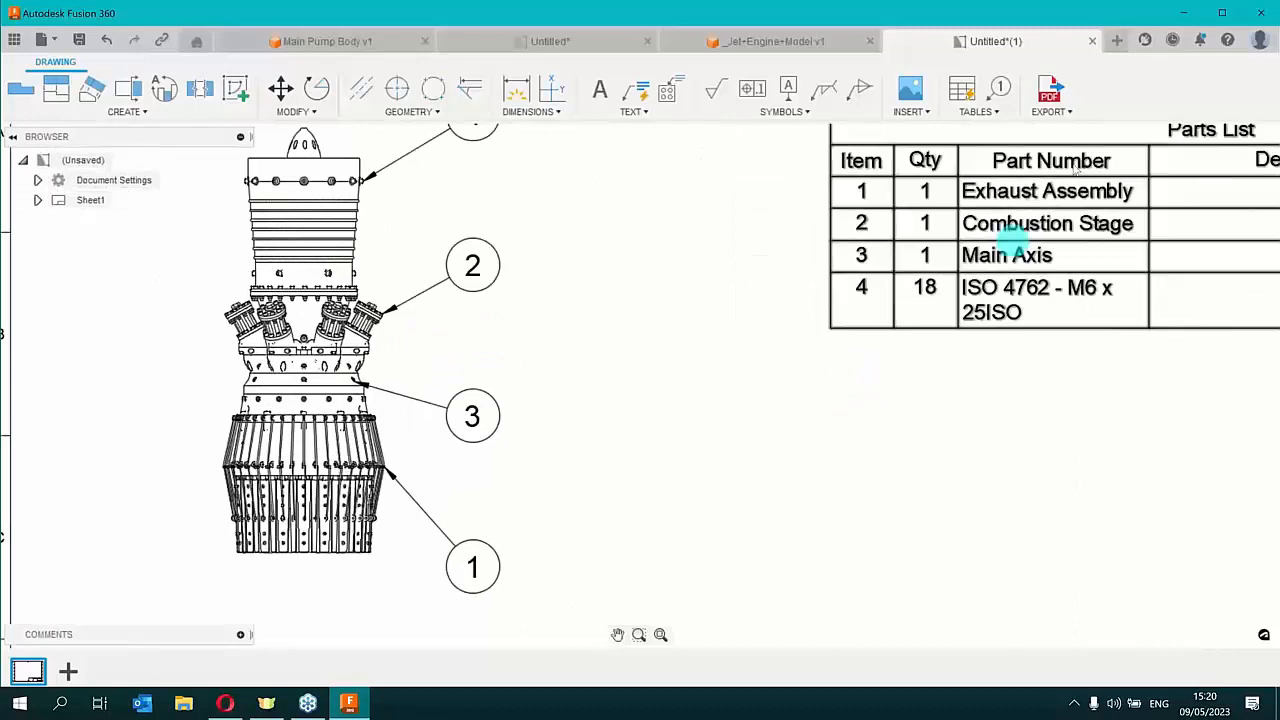
pyautogui.click(1002, 87)
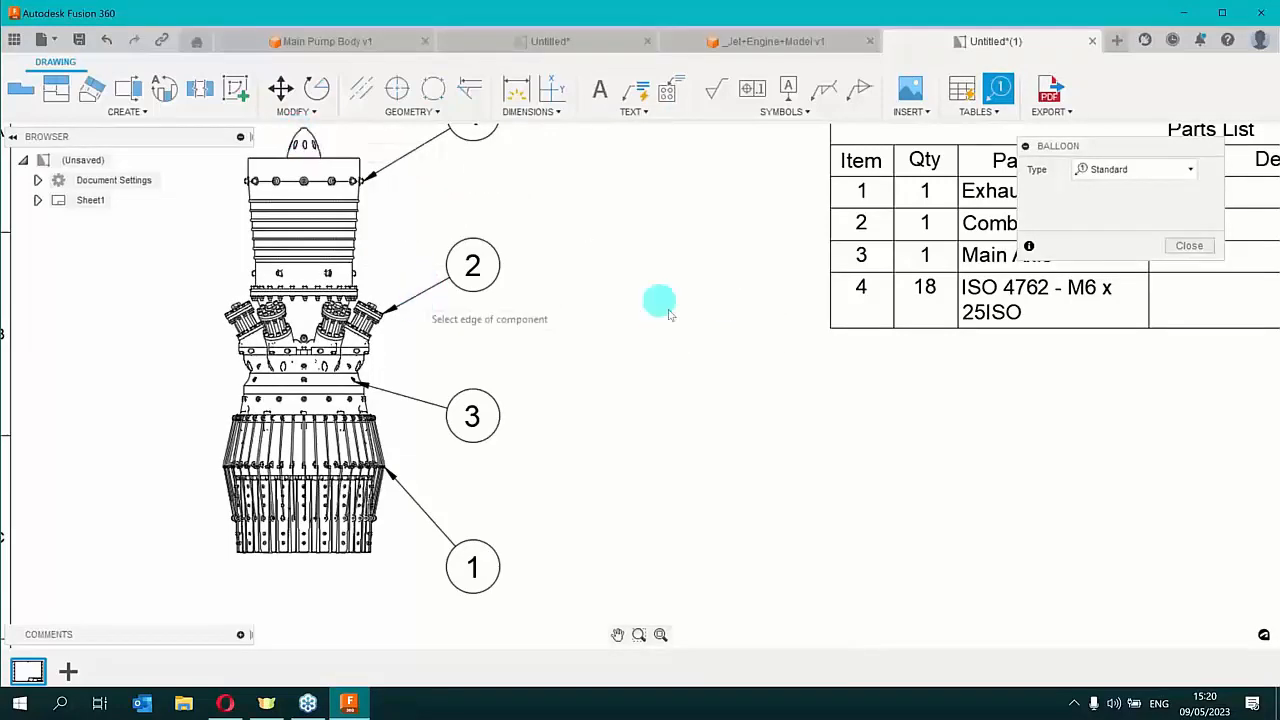
pyautogui.moveTo(491, 213); pyautogui.dragTo(740, 409, button='middle')
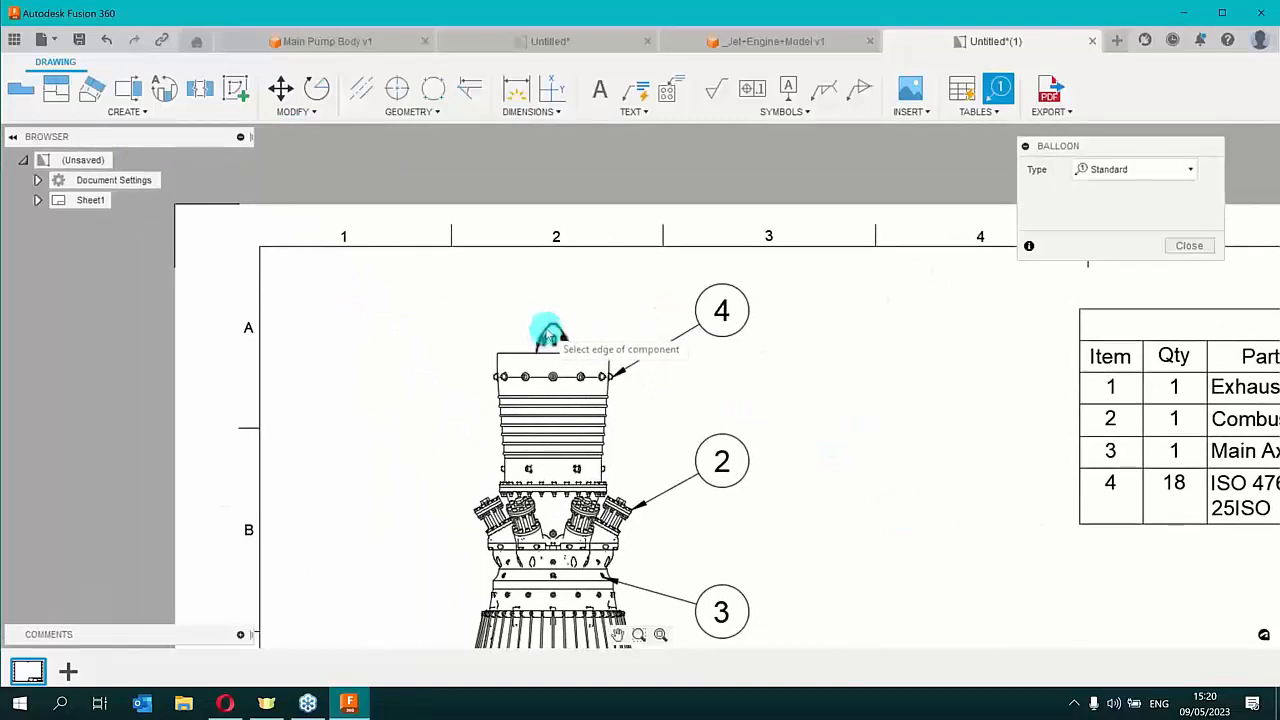
pyautogui.click(541, 333)
pyautogui.click(452, 303)
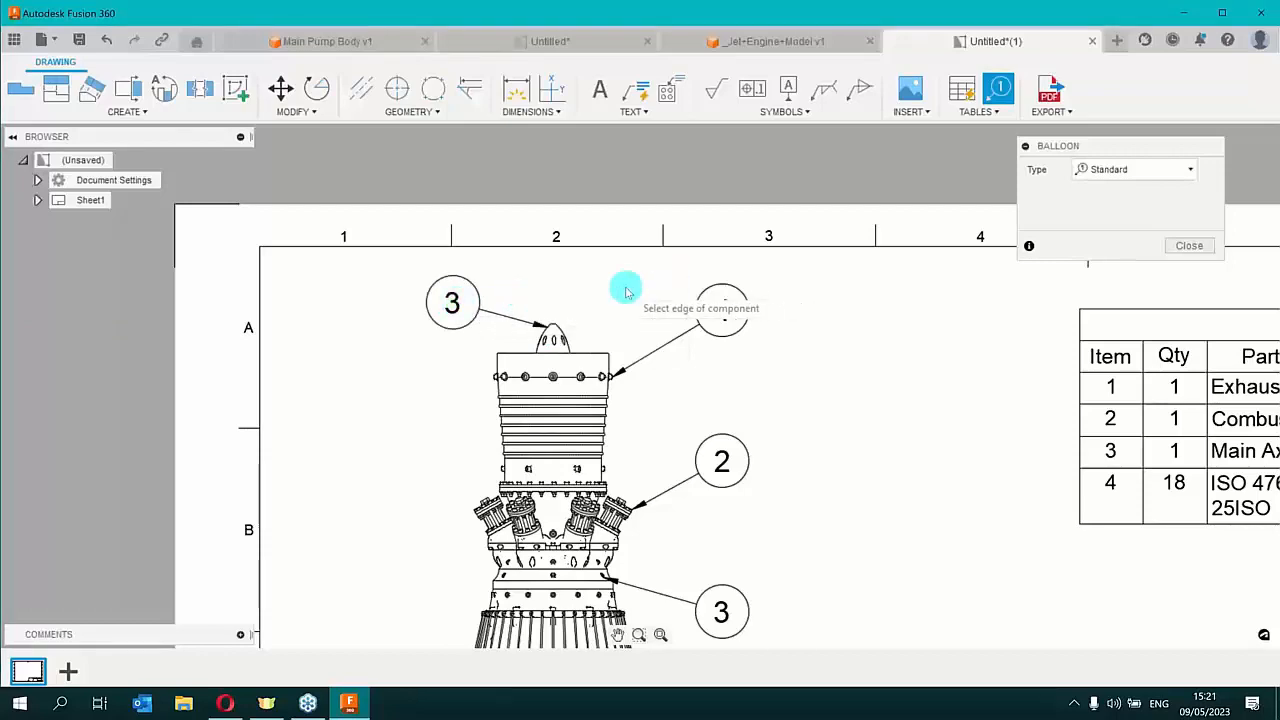
pyautogui.scroll(-3, 627, 291)
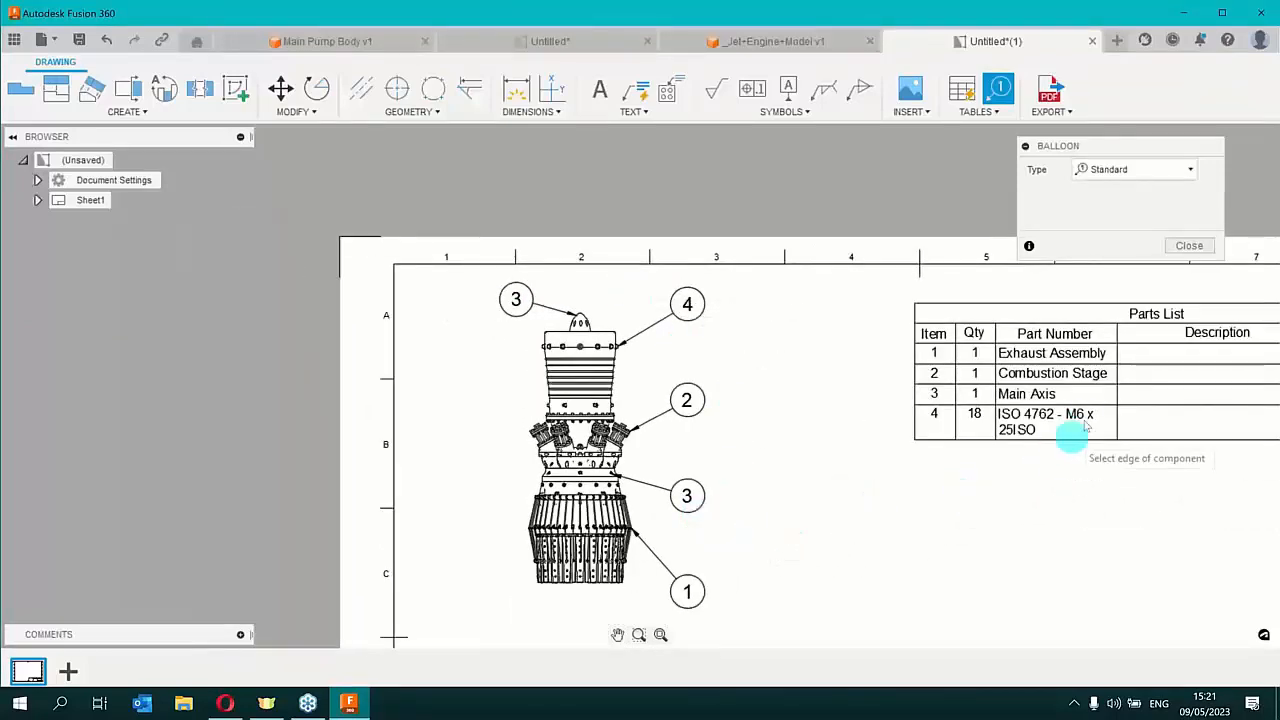
pyautogui.moveTo(1060, 508); pyautogui.dragTo(818, 450, button='middle')
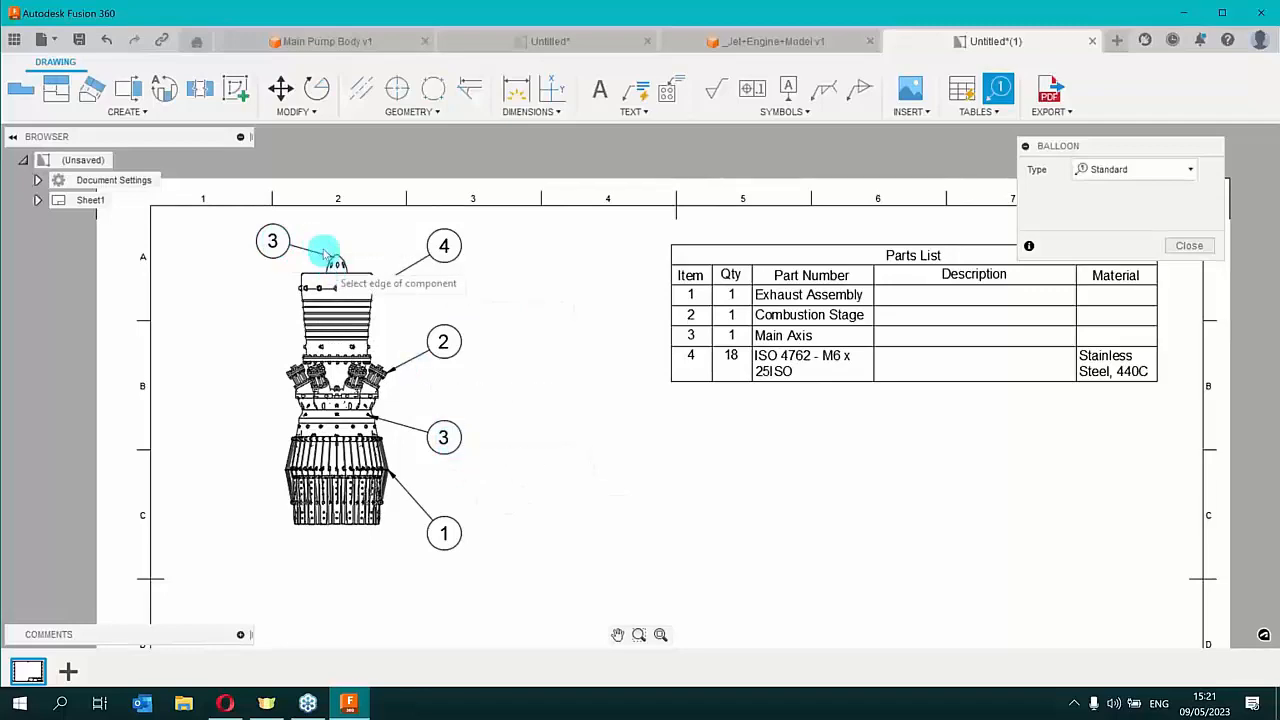
pyautogui.scroll(3, 325, 253)
pyautogui.scroll(1, 338, 266)
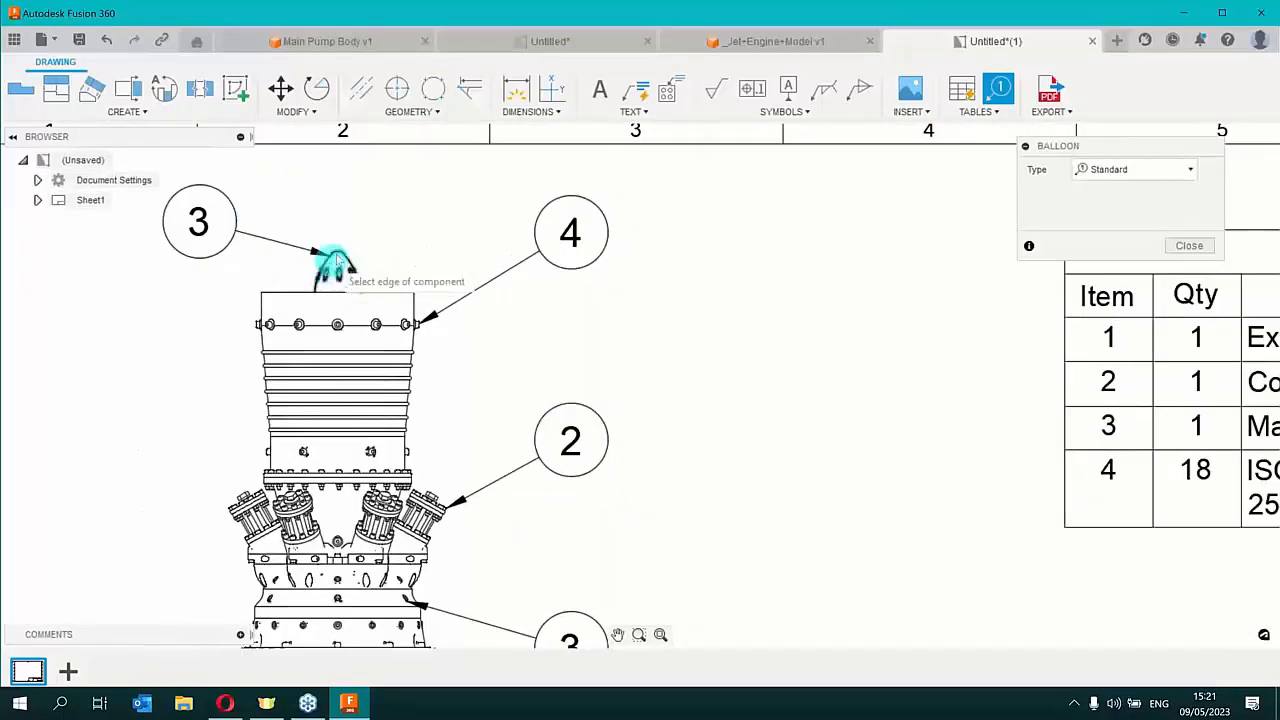
pyautogui.scroll(-3, 686, 491)
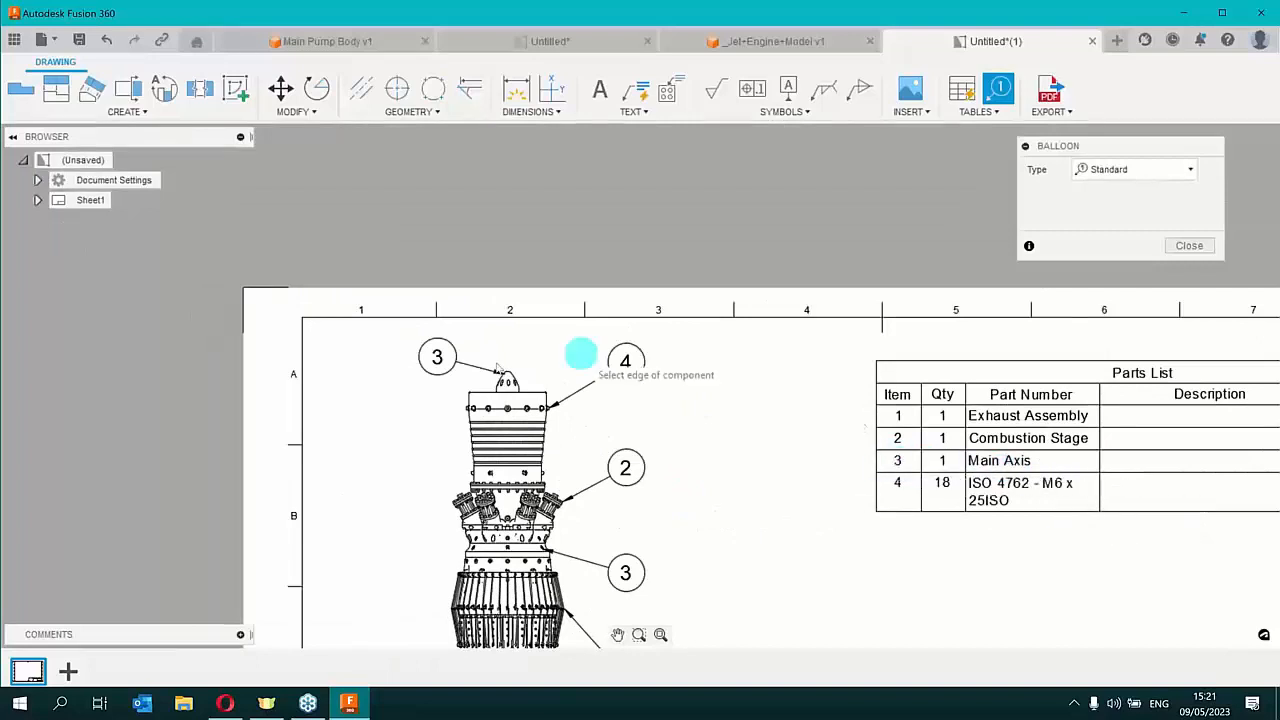
pyautogui.click(424, 362)
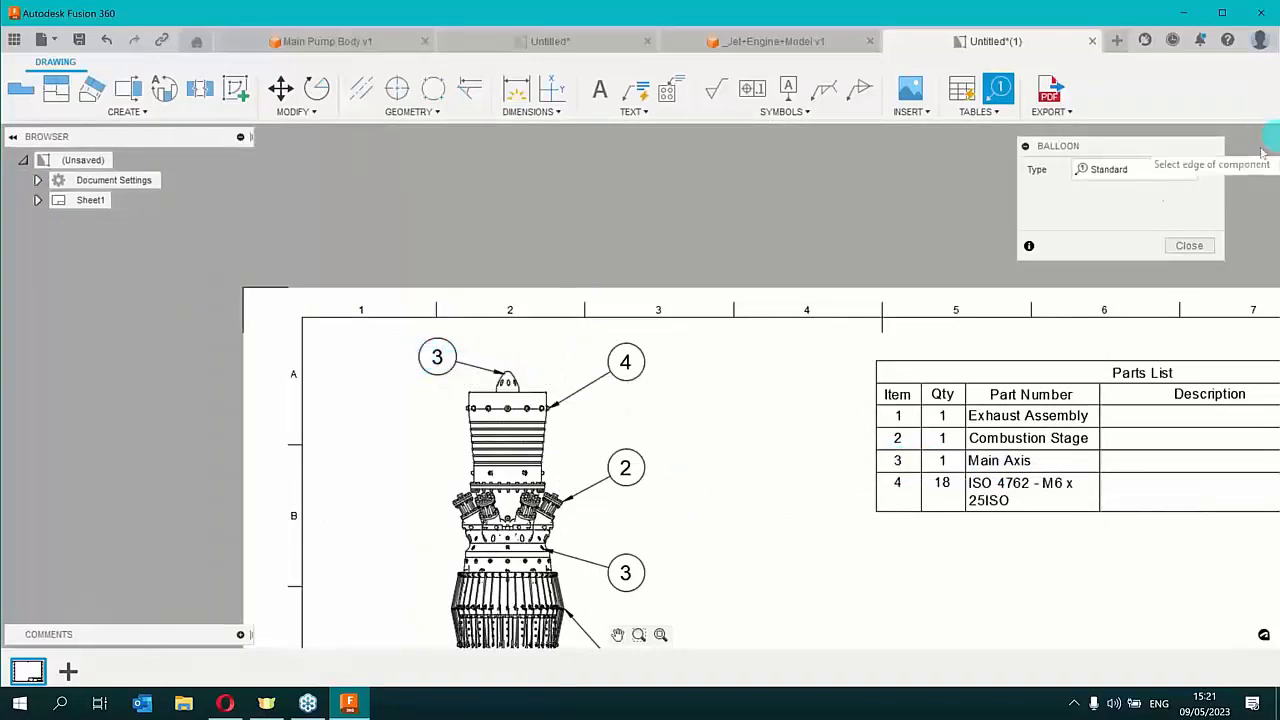
# Add a Patent balloon to the middle bolt on the engine's upper casing, with its curved leader ending above and to the right
pyautogui.click(1193, 170)
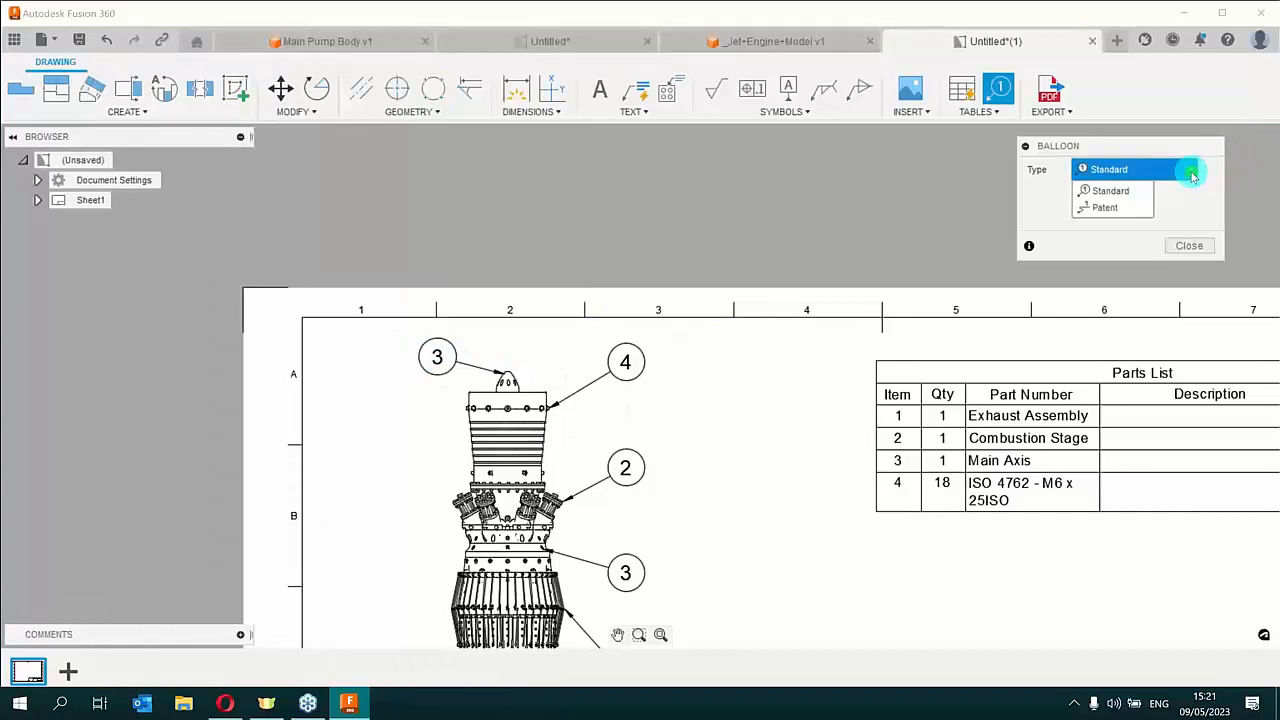
pyautogui.click(1106, 208)
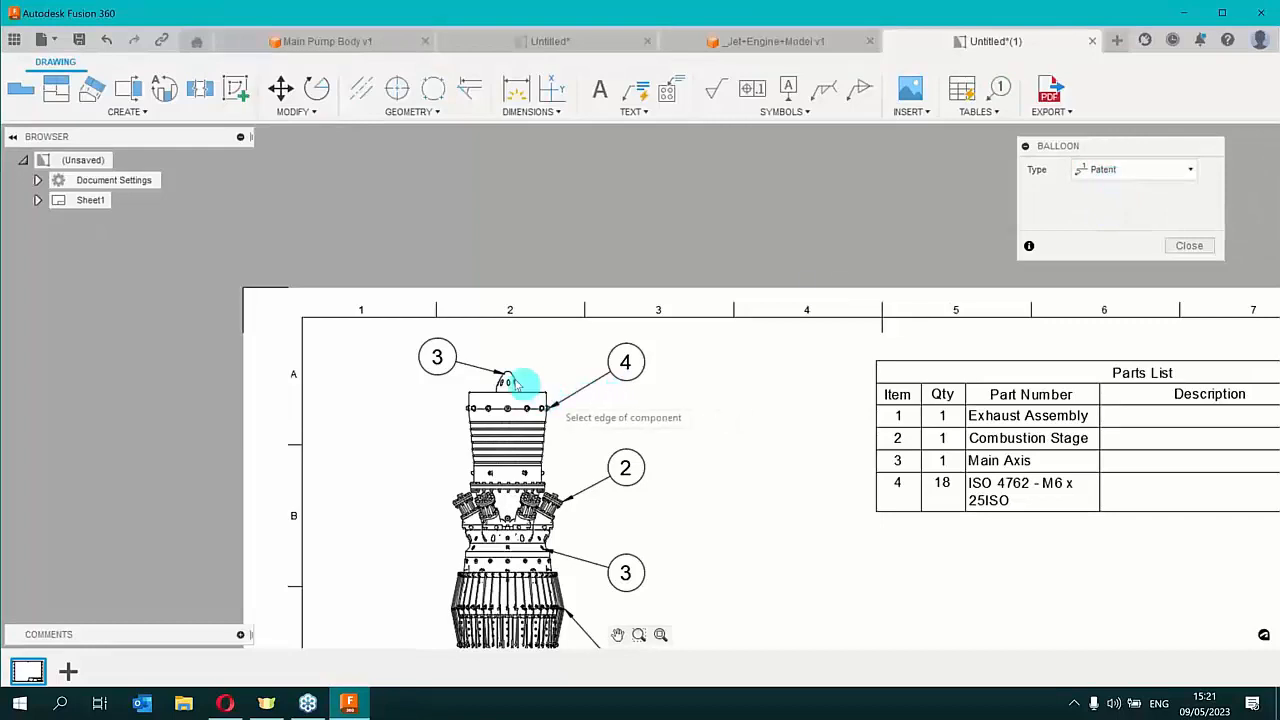
pyautogui.scroll(5, 507, 413)
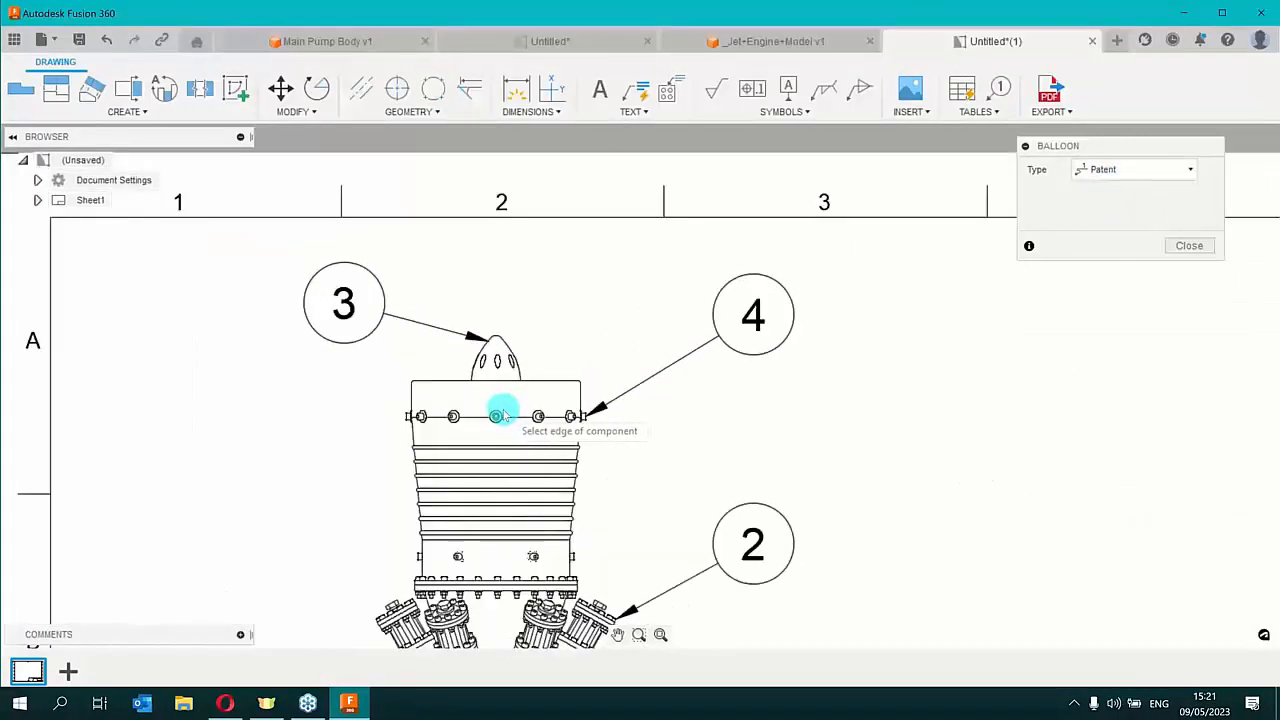
pyautogui.click(490, 418)
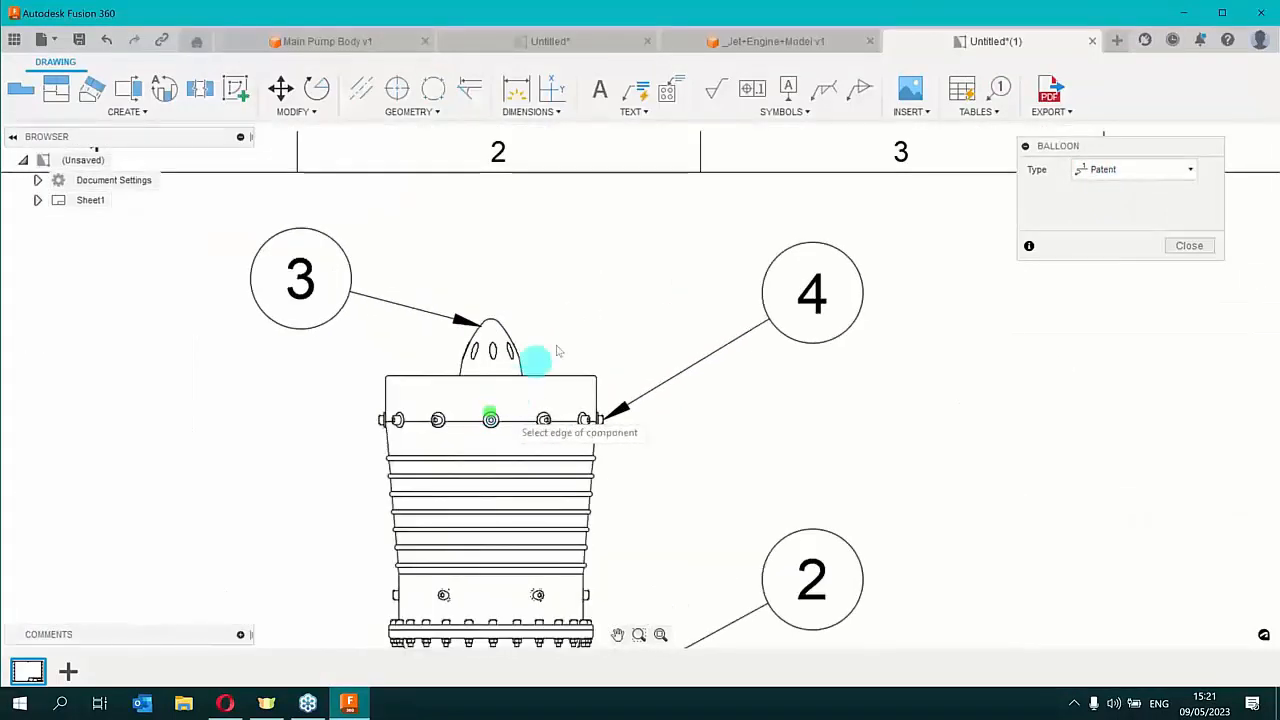
pyautogui.click(647, 252)
pyautogui.click(663, 266)
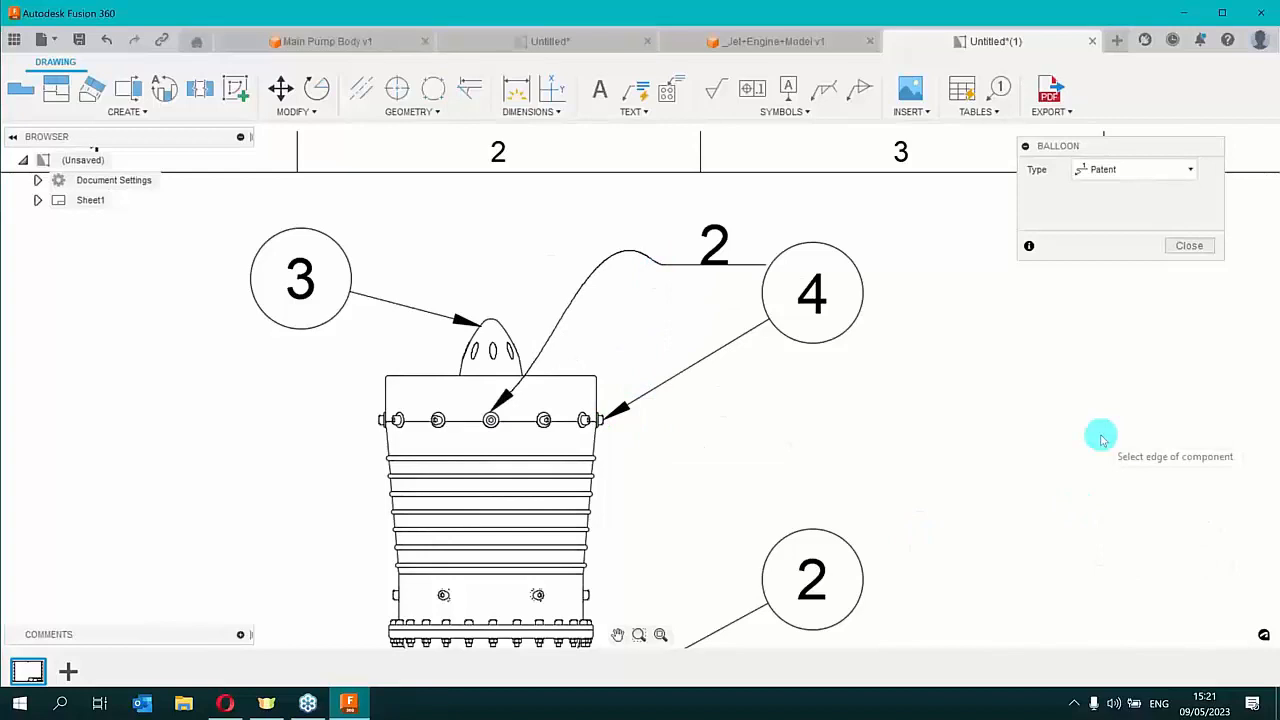
pyautogui.click(1189, 245)
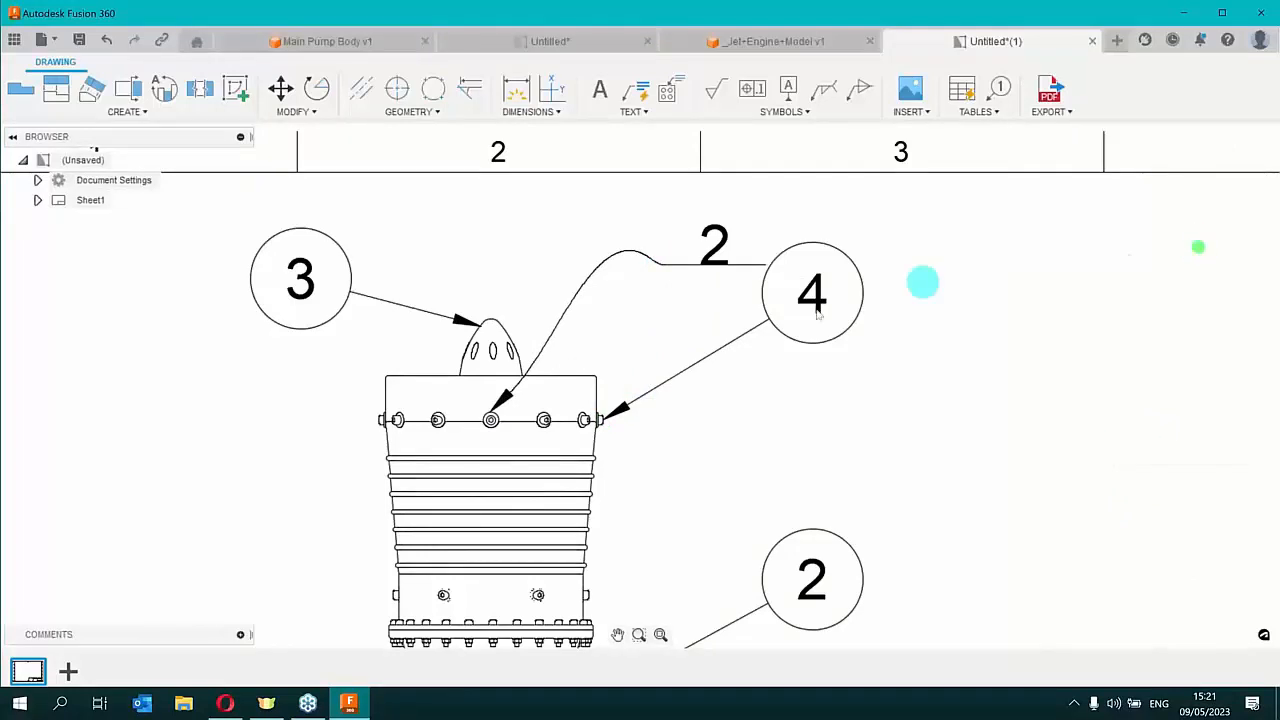
# Remove the Patent balloon from the engine view
pyautogui.scroll(-3, 713, 325)
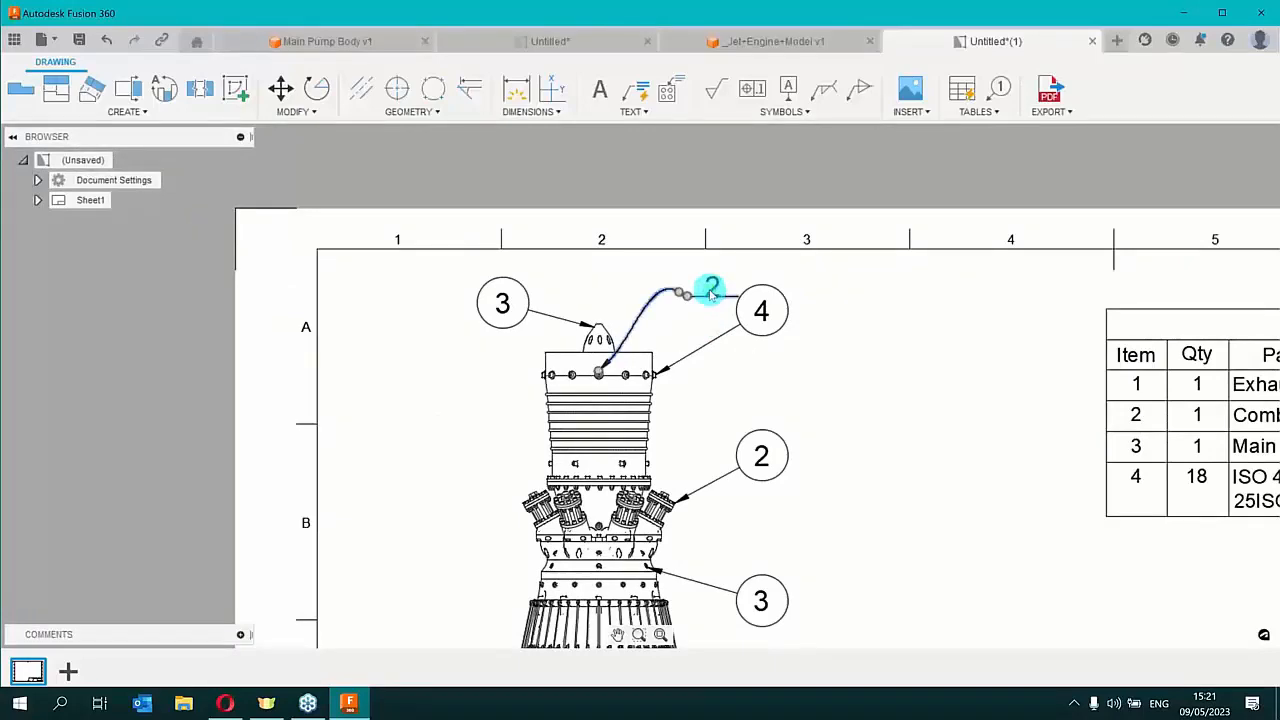
pyautogui.scroll(-4, 843, 431)
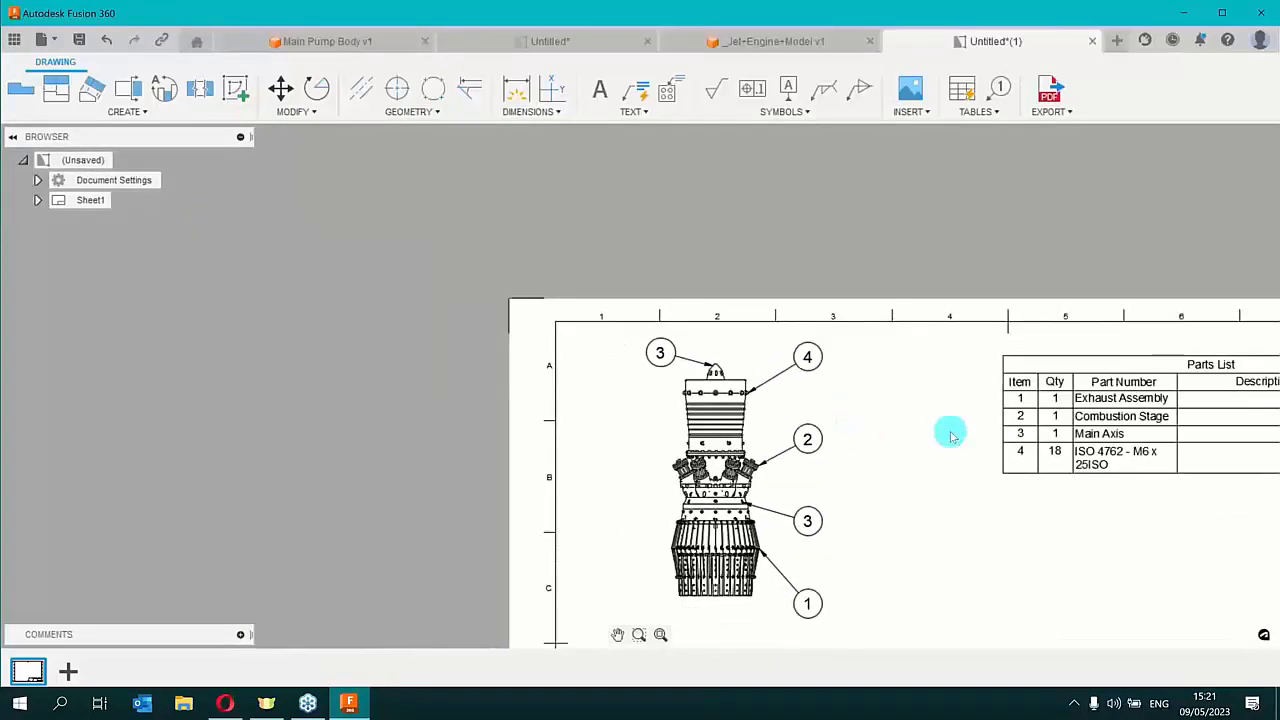
pyautogui.moveTo(958, 428); pyautogui.dragTo(514, 297, button='middle')
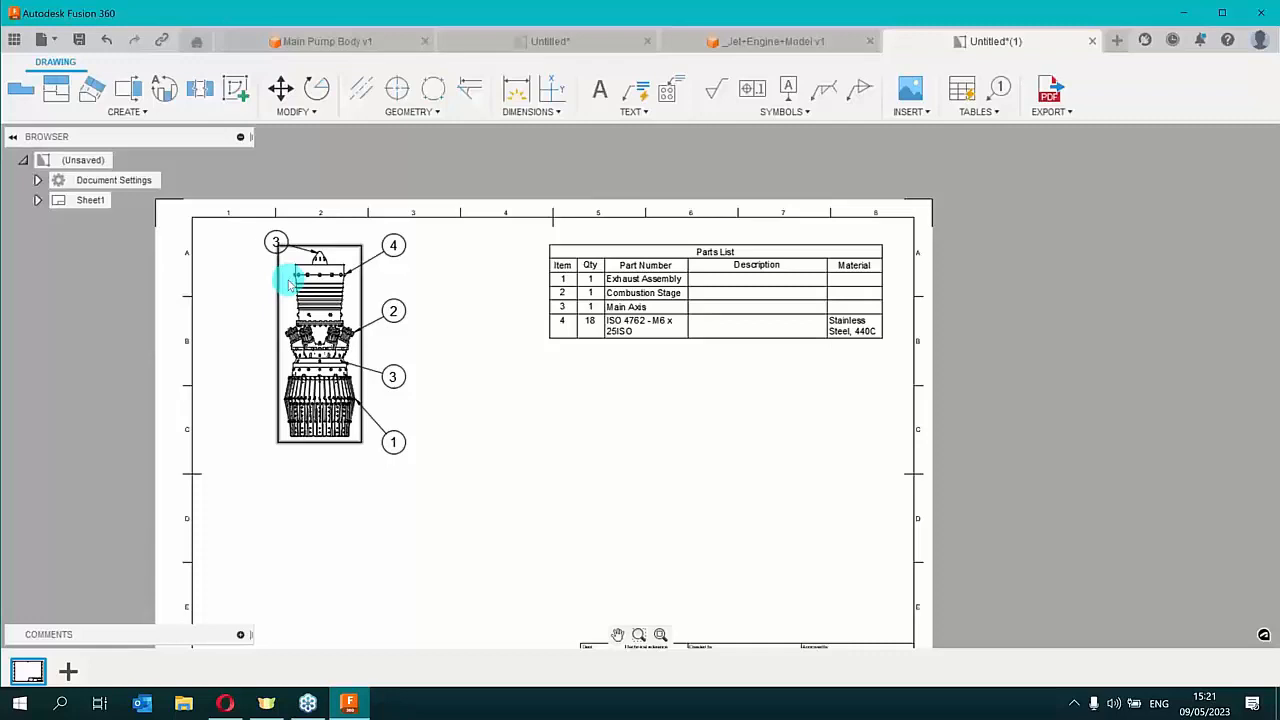
# Suppress Exhaust Assembly:1 under Sheet1's jet engine model and inspect the engine view, balloons and parts list
pyautogui.click(36, 201)
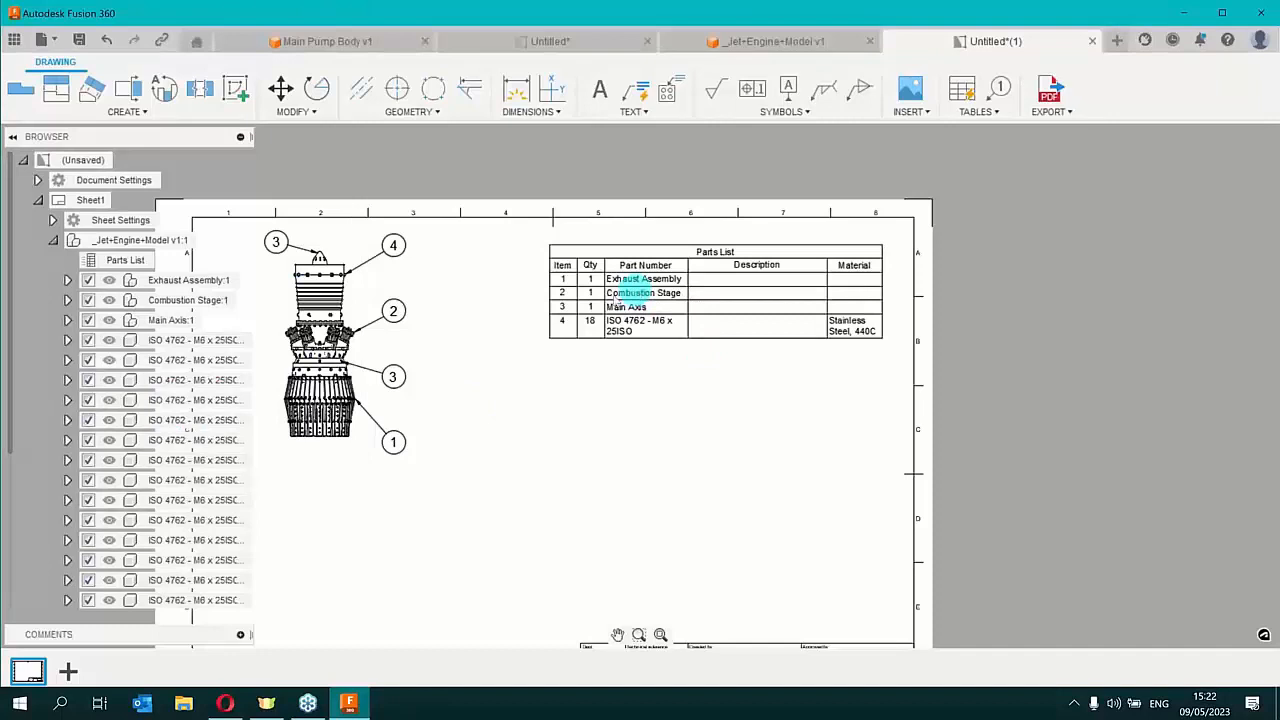
pyautogui.click(150, 281)
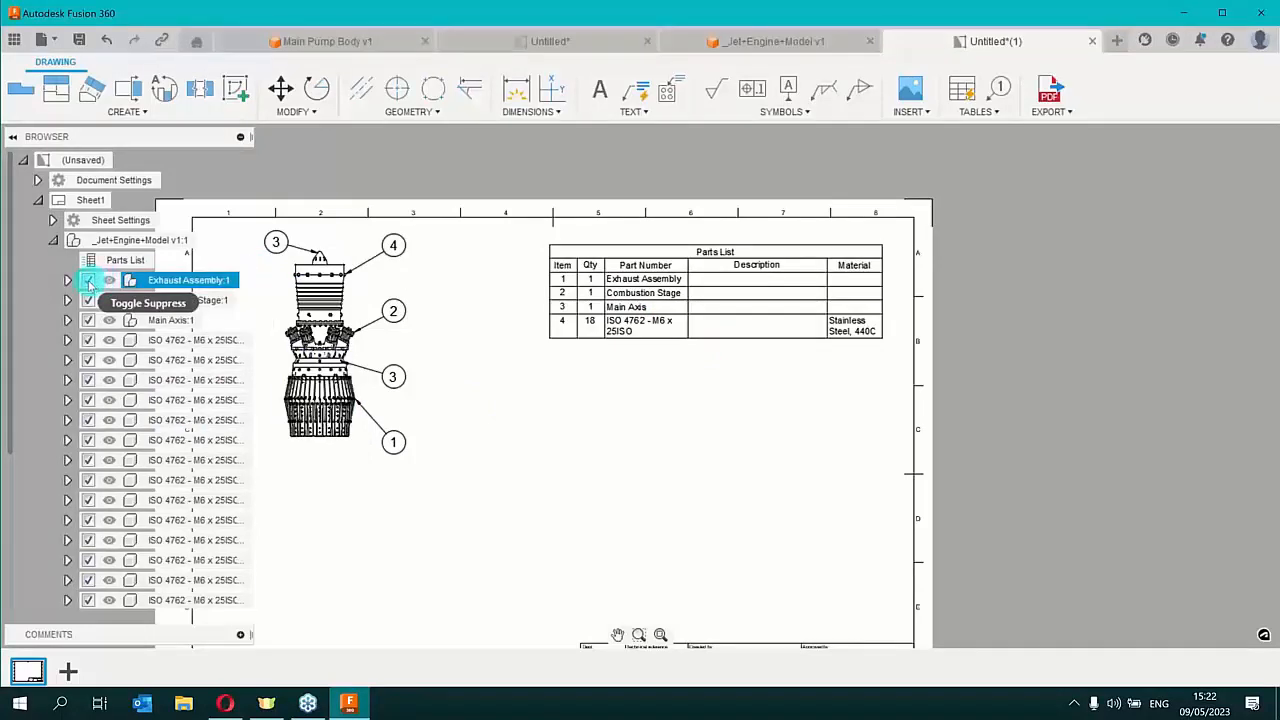
pyautogui.click(88, 281)
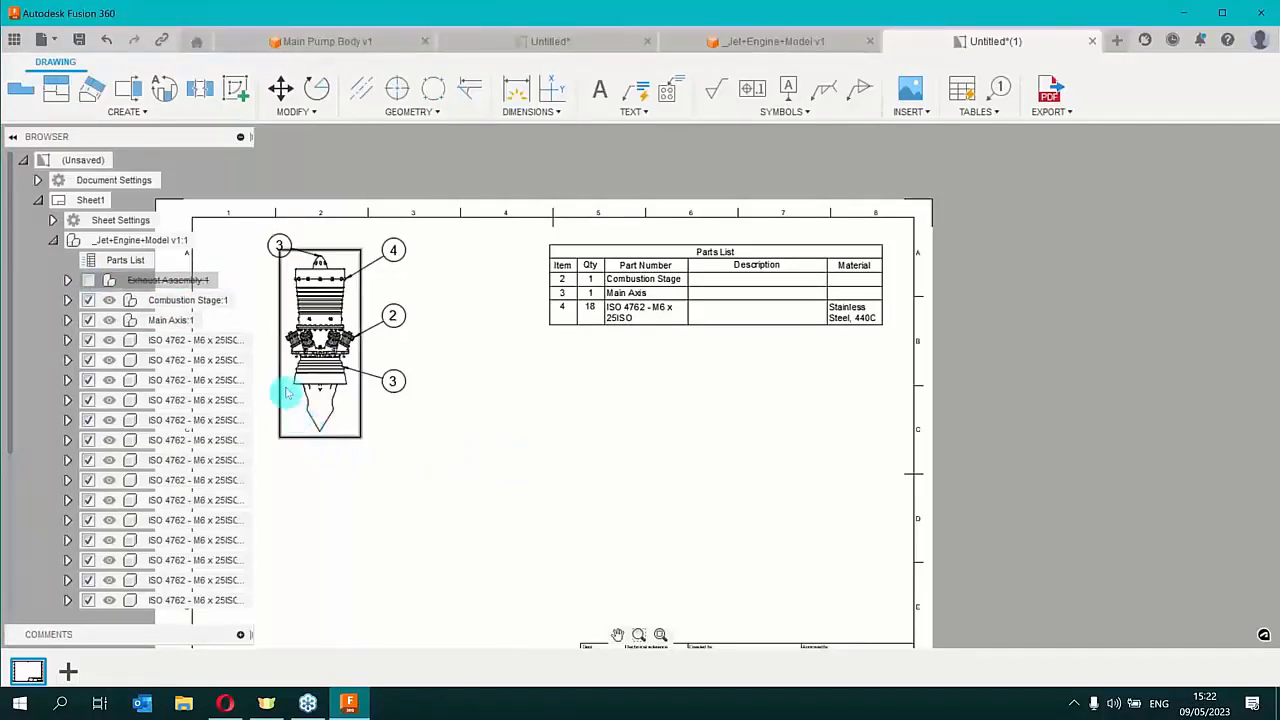
pyautogui.scroll(2, 285, 383)
pyautogui.scroll(3, 285, 383)
pyautogui.scroll(-1, 640, 463)
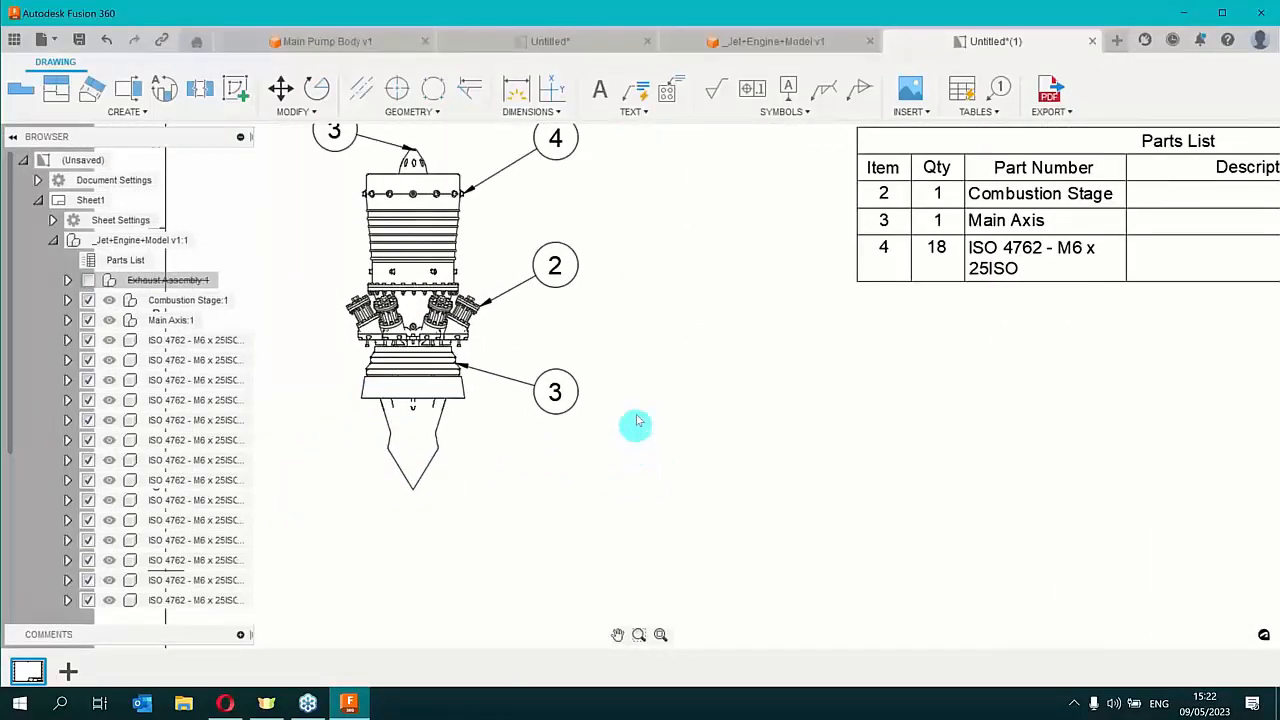
pyautogui.scroll(-1, 666, 363)
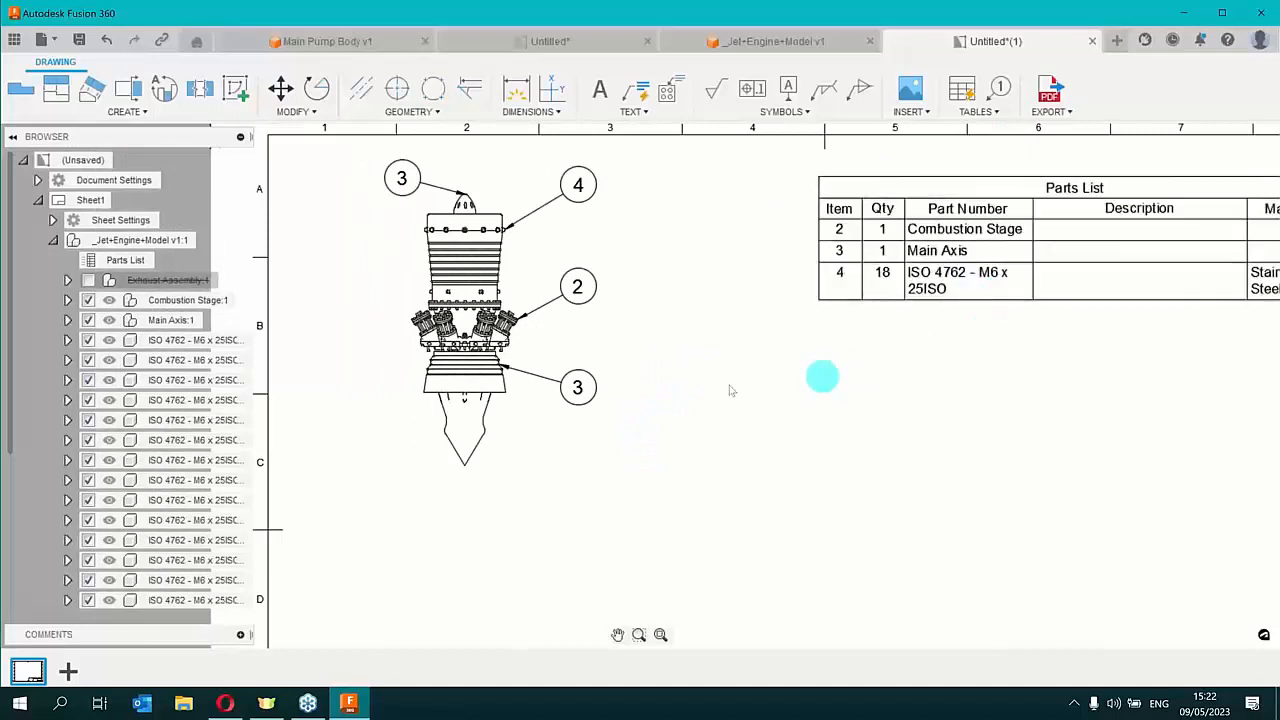
pyautogui.scroll(1, 447, 344)
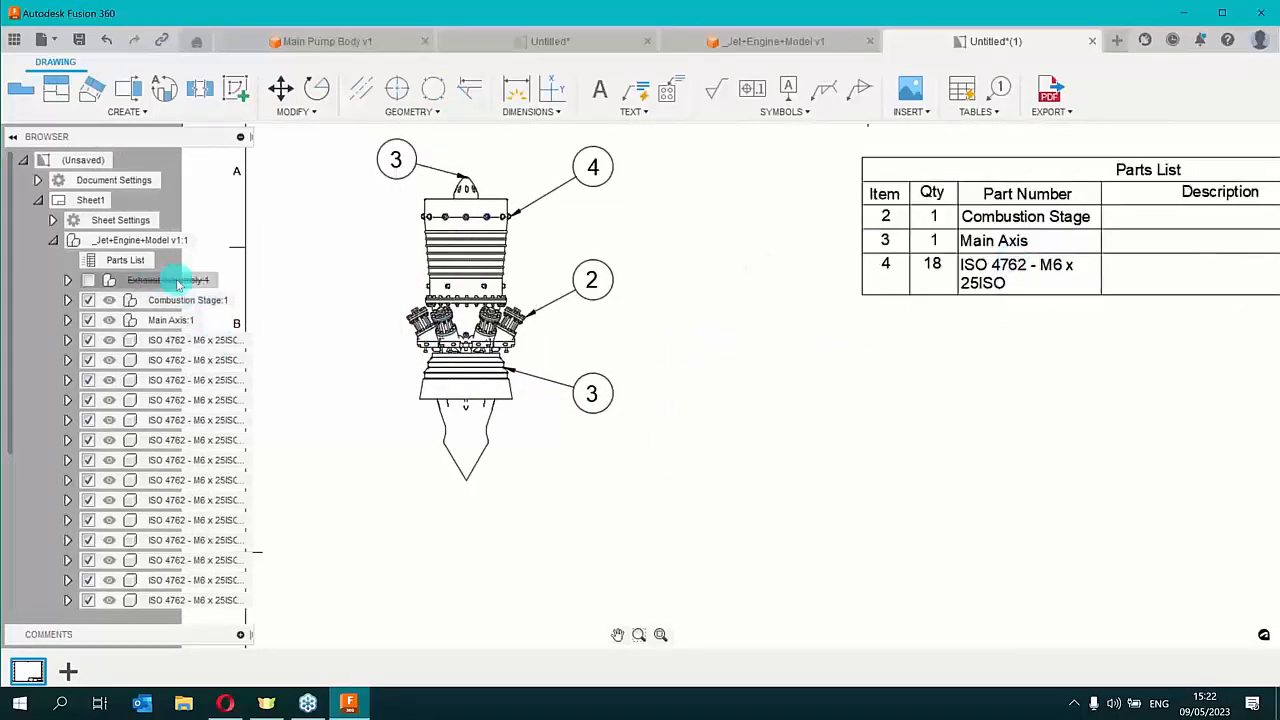
pyautogui.click(505, 360)
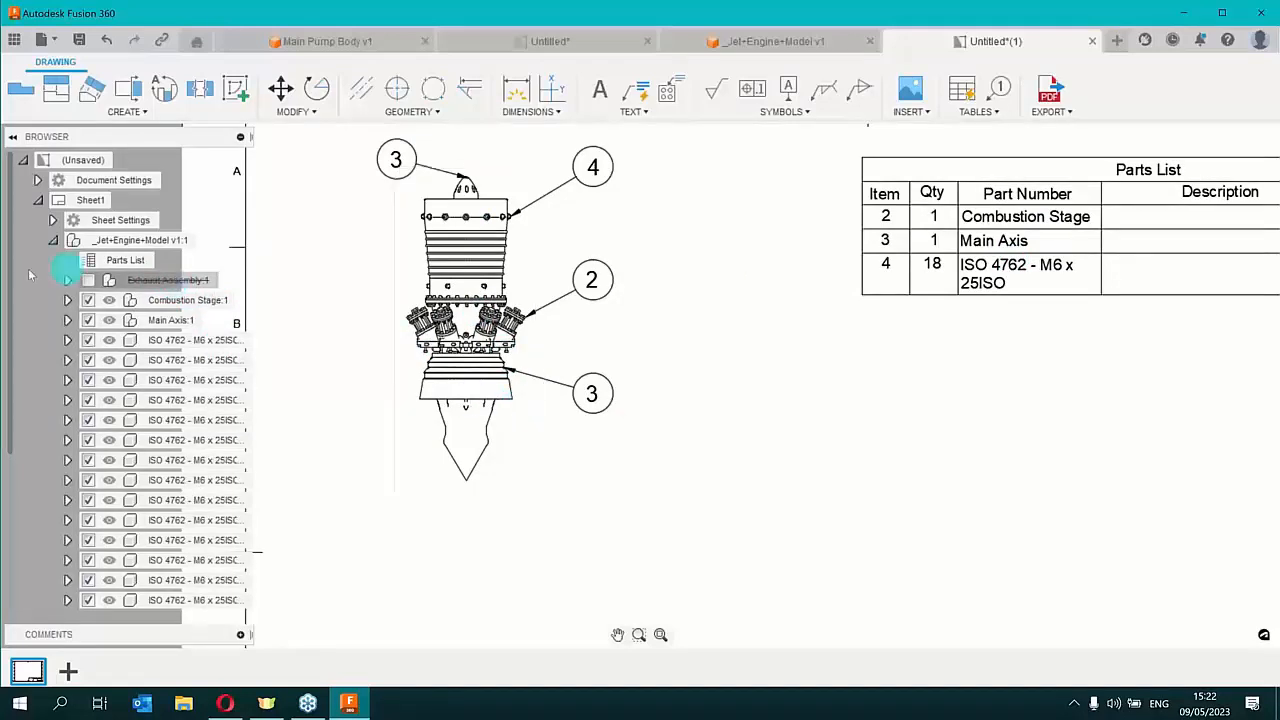
# Unsuppress Exhaust Assembly:1 and look through its individual components in the model tree
pyautogui.click(89, 281)
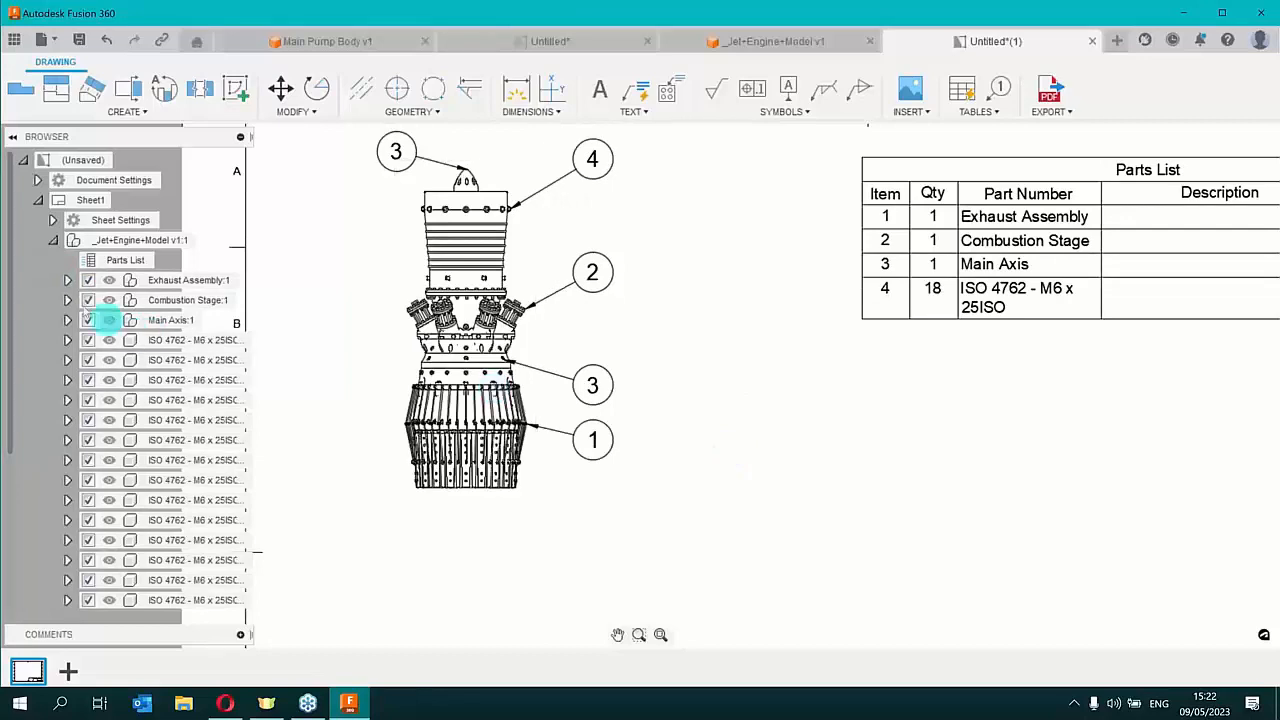
pyautogui.click(67, 284)
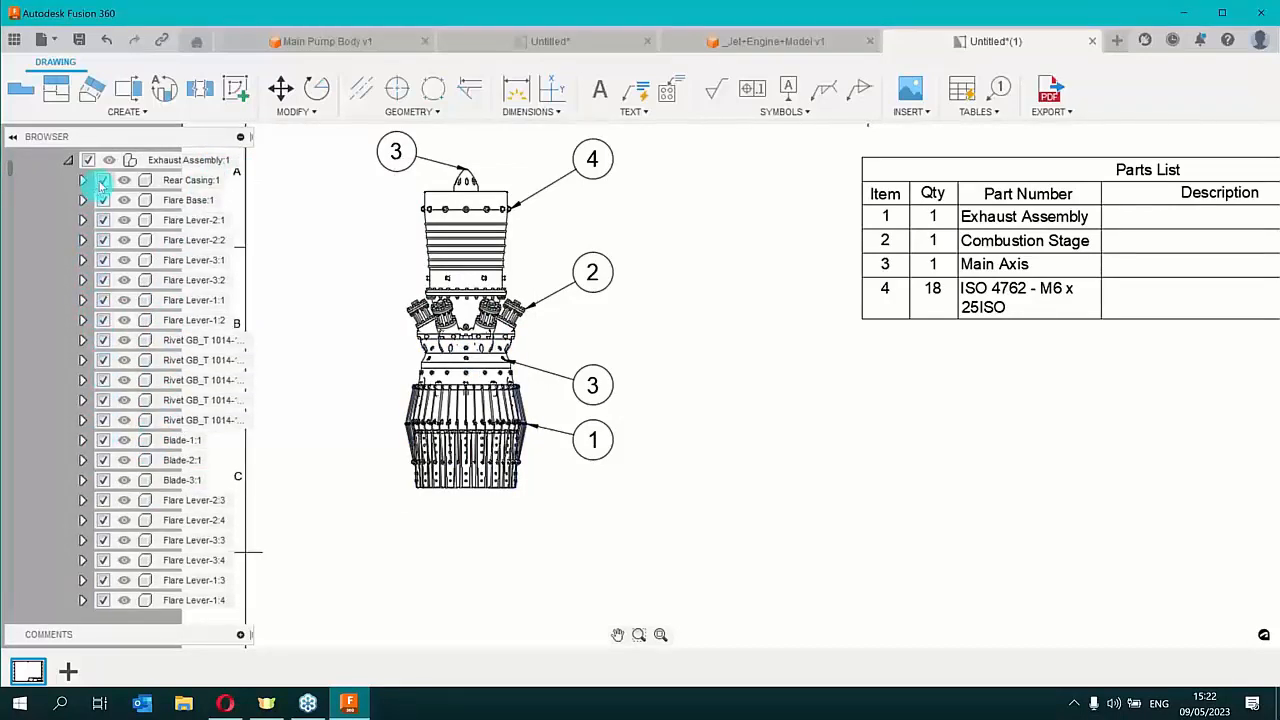
pyautogui.scroll(1, 100, 180)
pyautogui.click(65, 200)
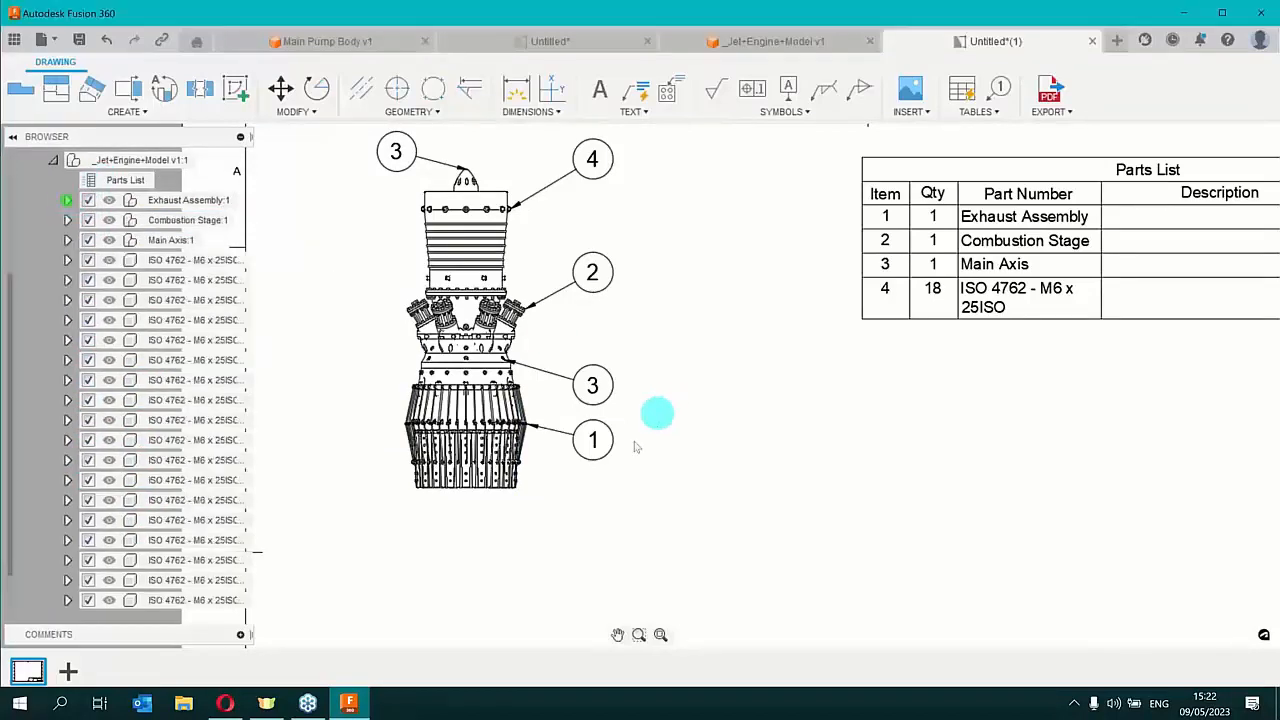
pyautogui.scroll(-3, 629, 443)
pyautogui.scroll(-4, 731, 457)
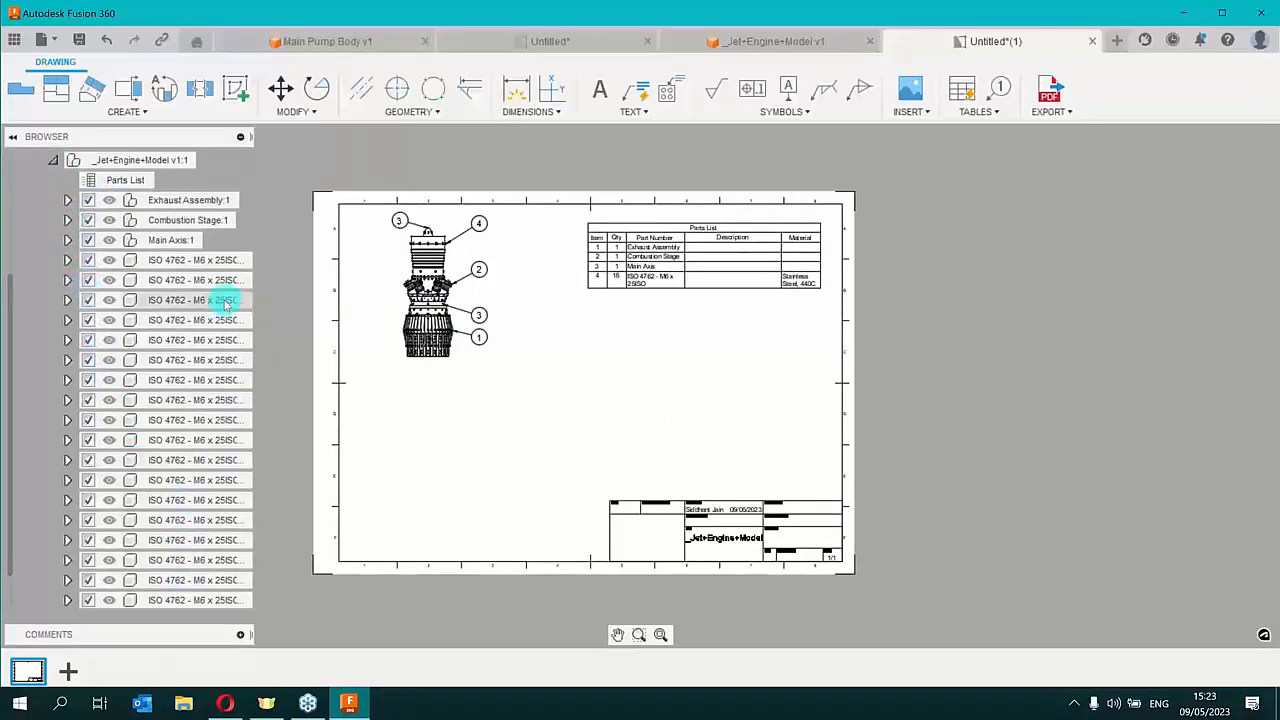
pyautogui.scroll(-1, 226, 305)
pyautogui.scroll(3, 226, 305)
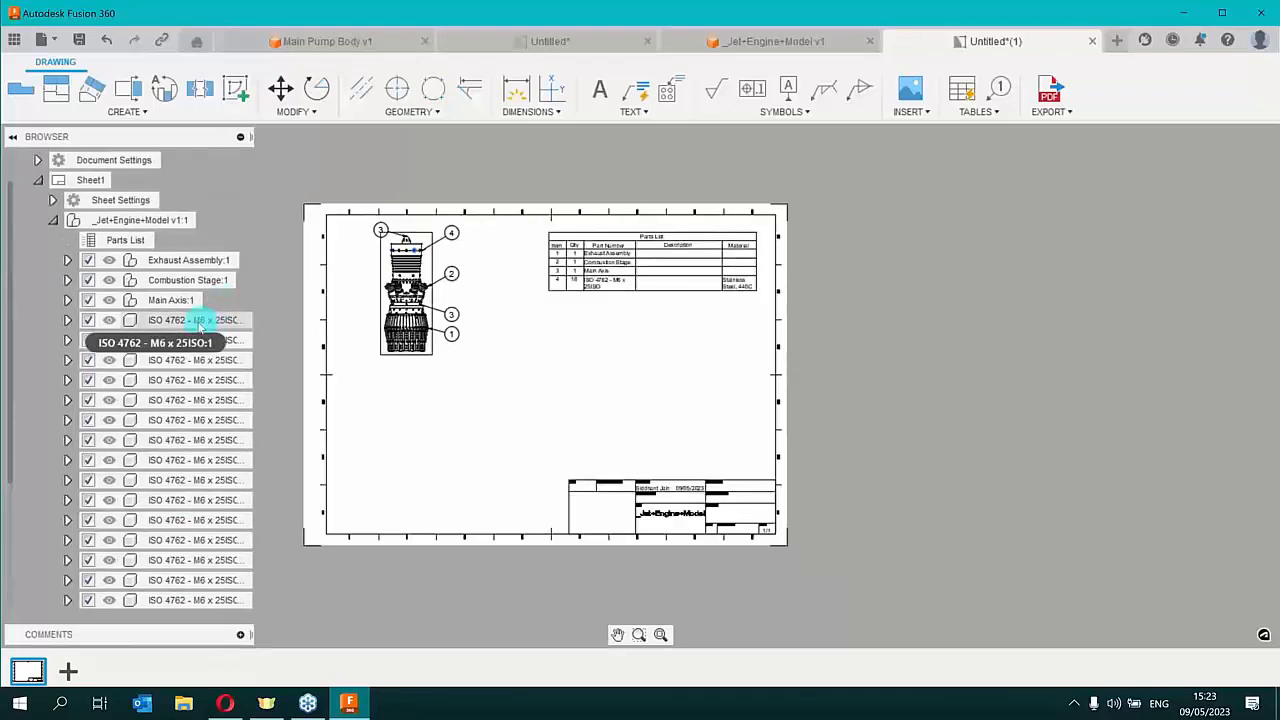
# Select all the ISO 4762 - M6 x 25ISO bolts in the model tree and suppress the first one
pyautogui.click(193, 321)
pyautogui.scroll(-4, 172, 521)
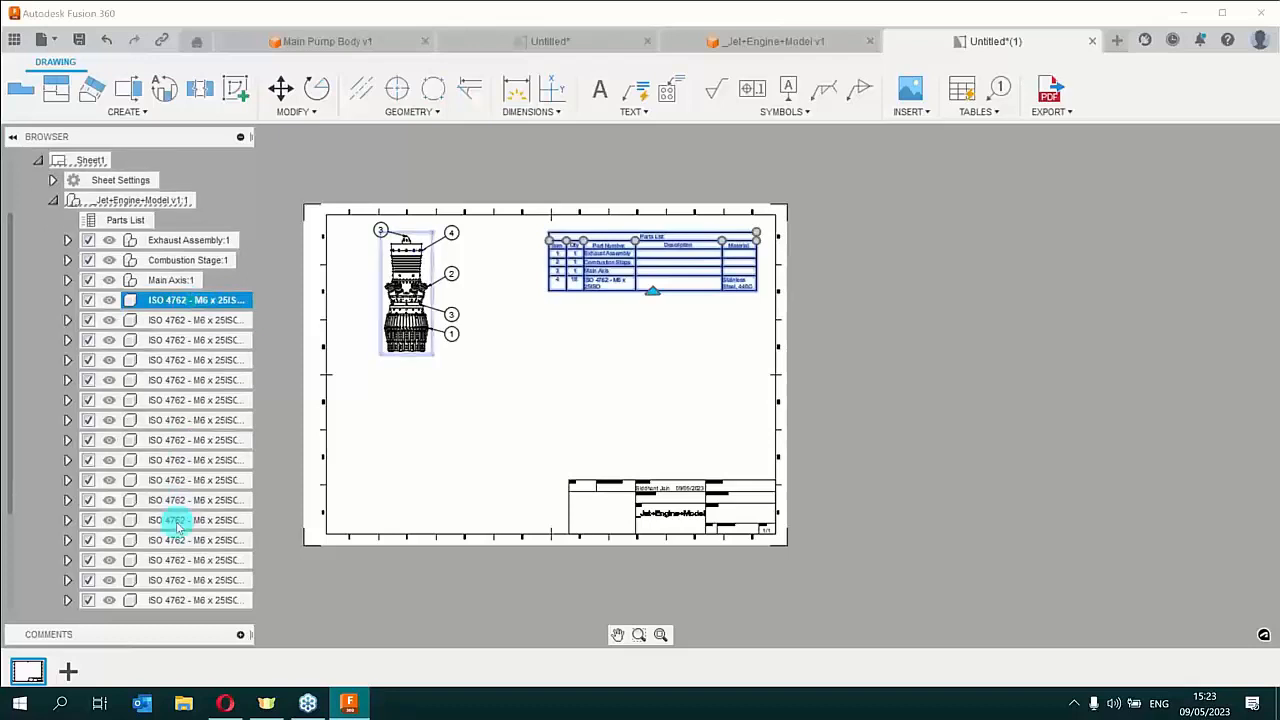
pyautogui.keyDown('shift'); pyautogui.click(177, 581); pyautogui.keyUp('shift')
pyautogui.click(88, 240)
pyautogui.click(587, 437)
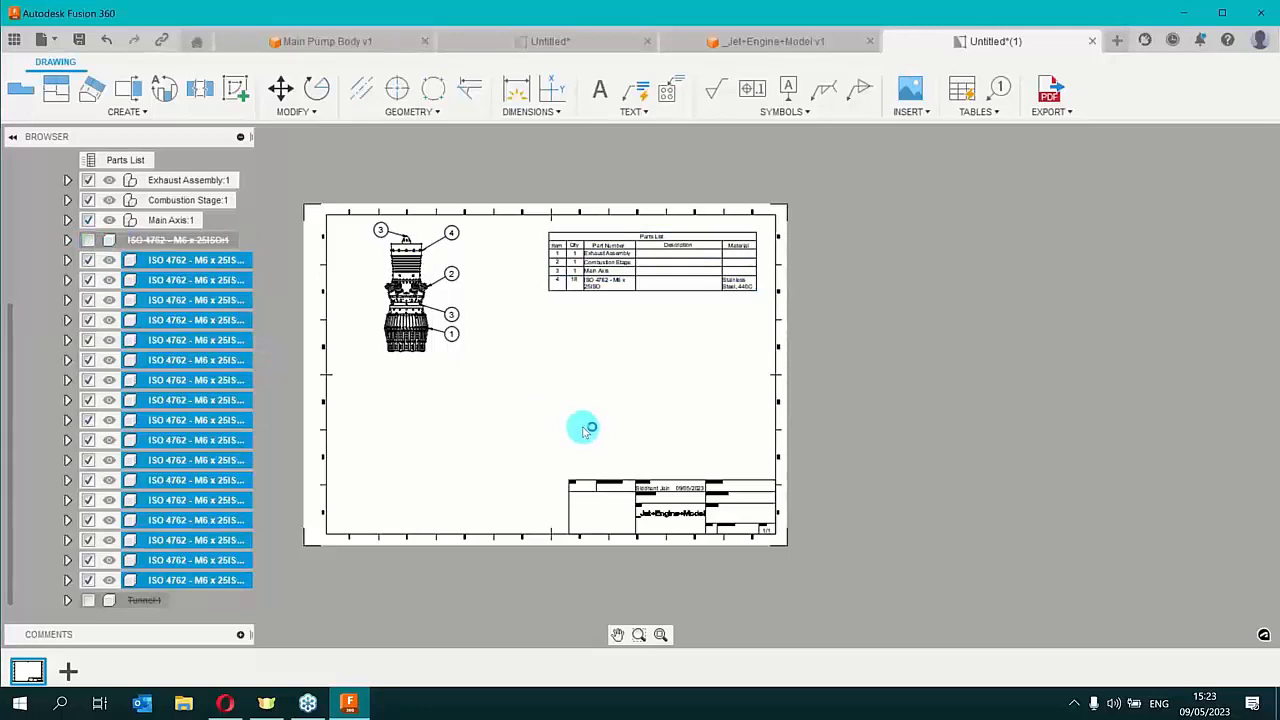
# Suppress the second and third ISO 4762 bolts, and restore all suppressed bolts
pyautogui.click(88, 260)
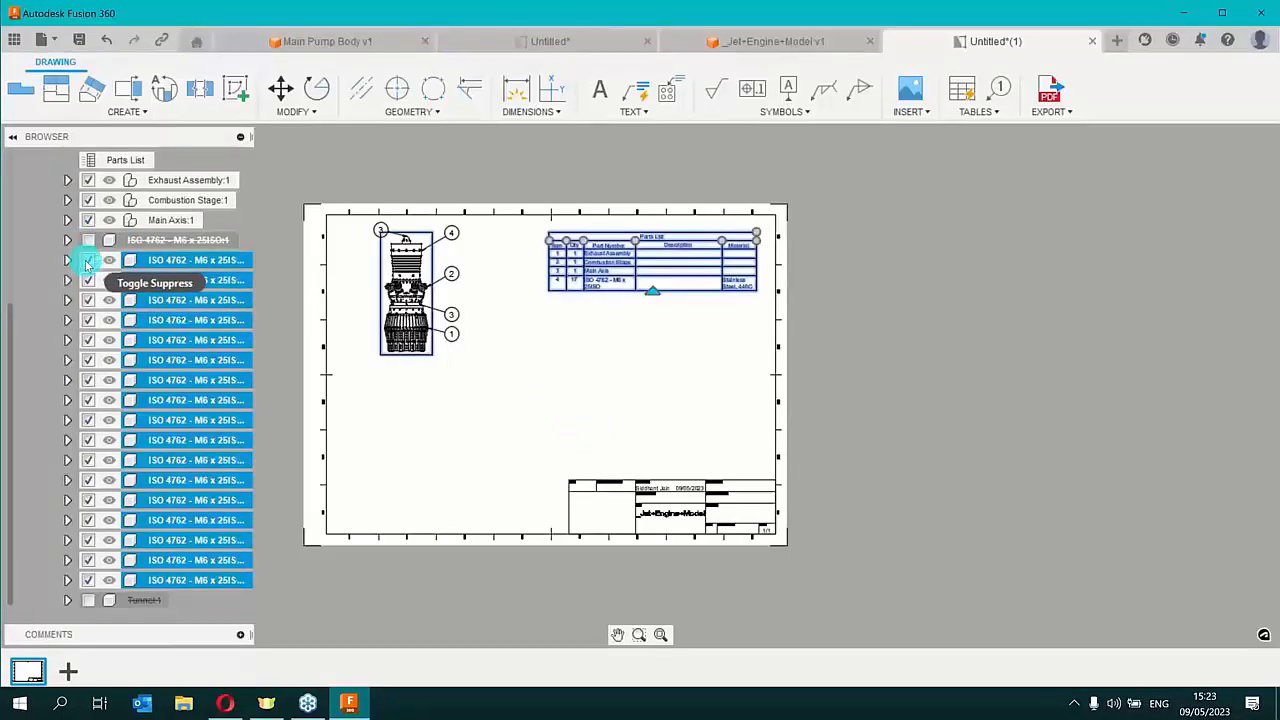
pyautogui.click(88, 280)
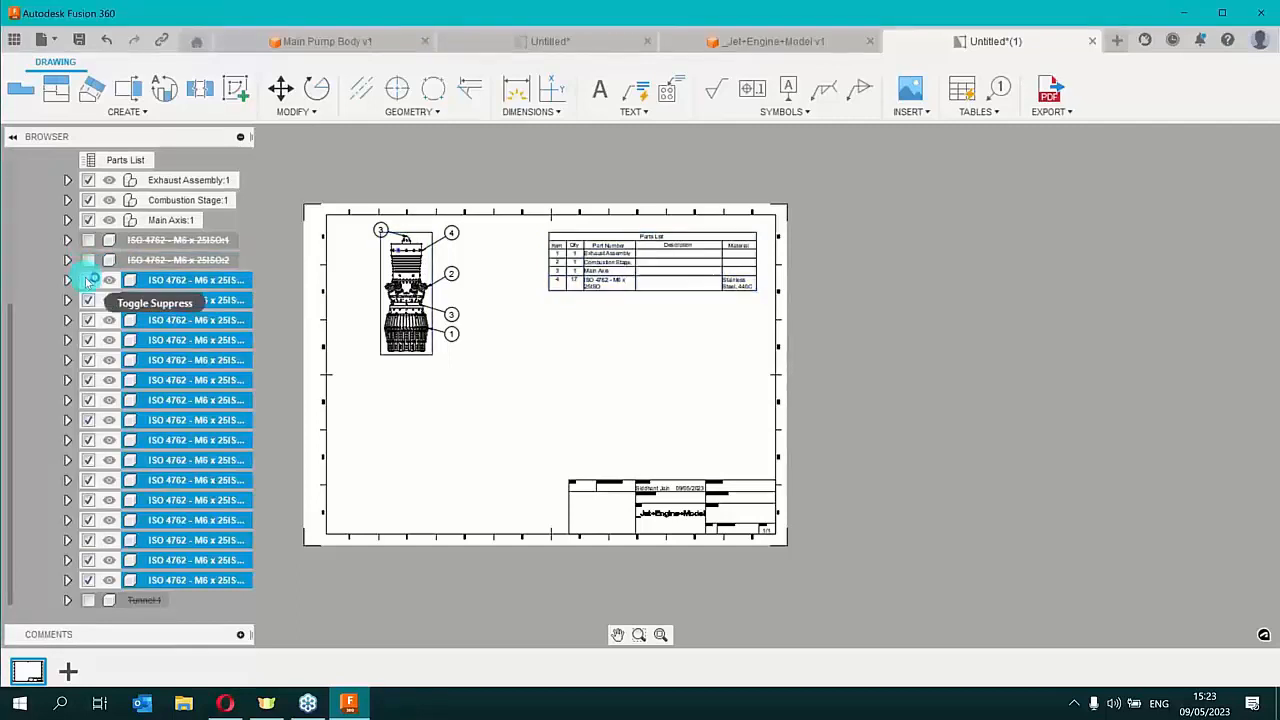
pyautogui.click(88, 260)
pyautogui.click(88, 240)
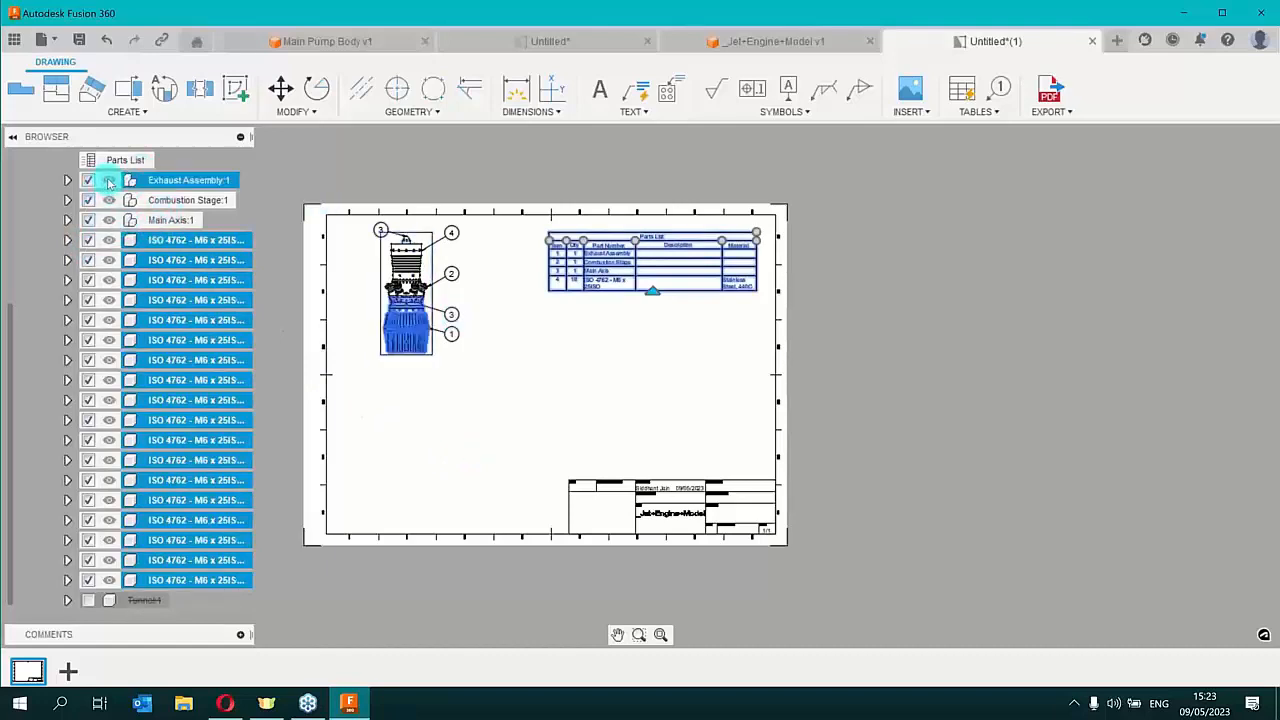
# Expand Exhaust Assembly:1 and look through its flare levers, rivets and blades alongside the engine view
pyautogui.click(68, 180)
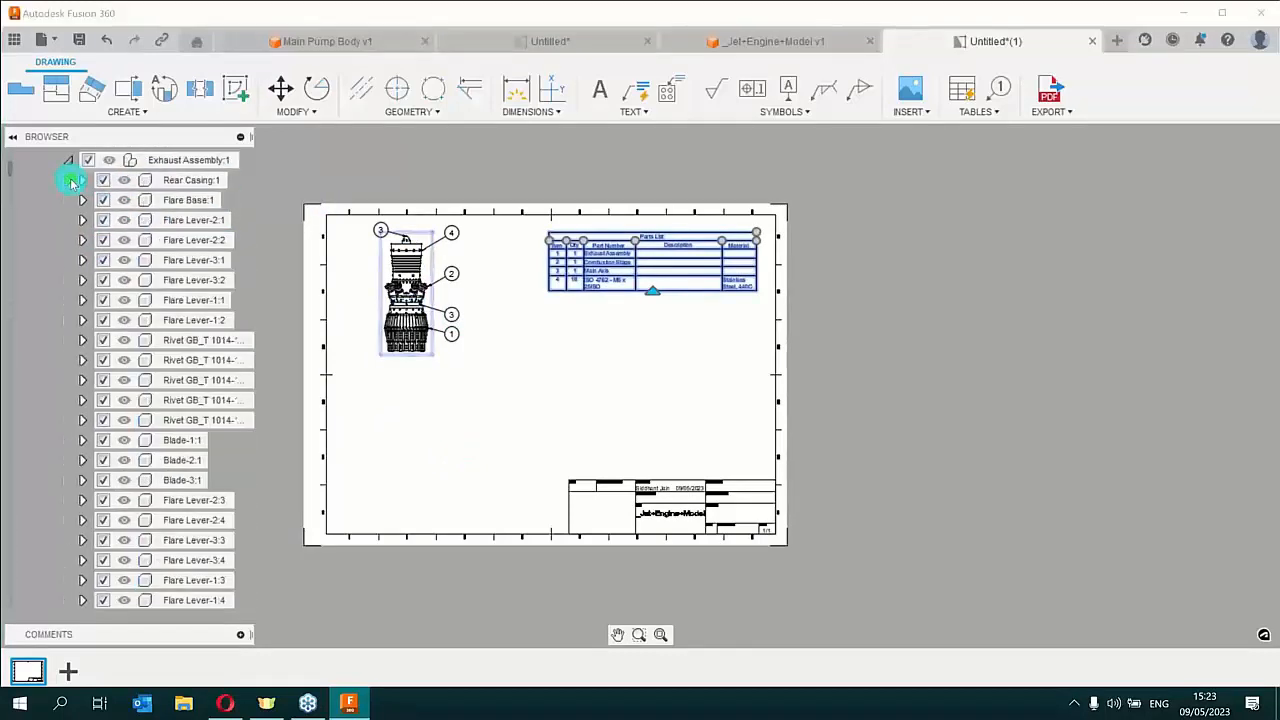
pyautogui.scroll(-5, 157, 330)
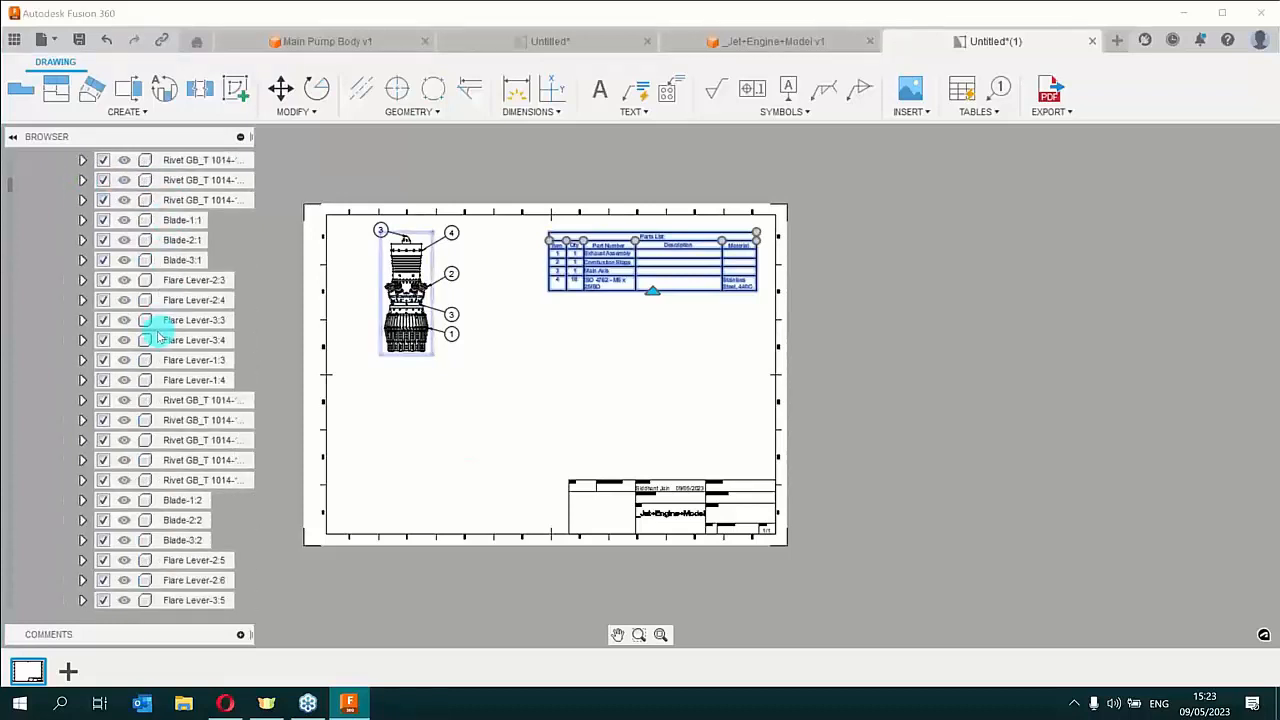
pyautogui.scroll(-7, 157, 337)
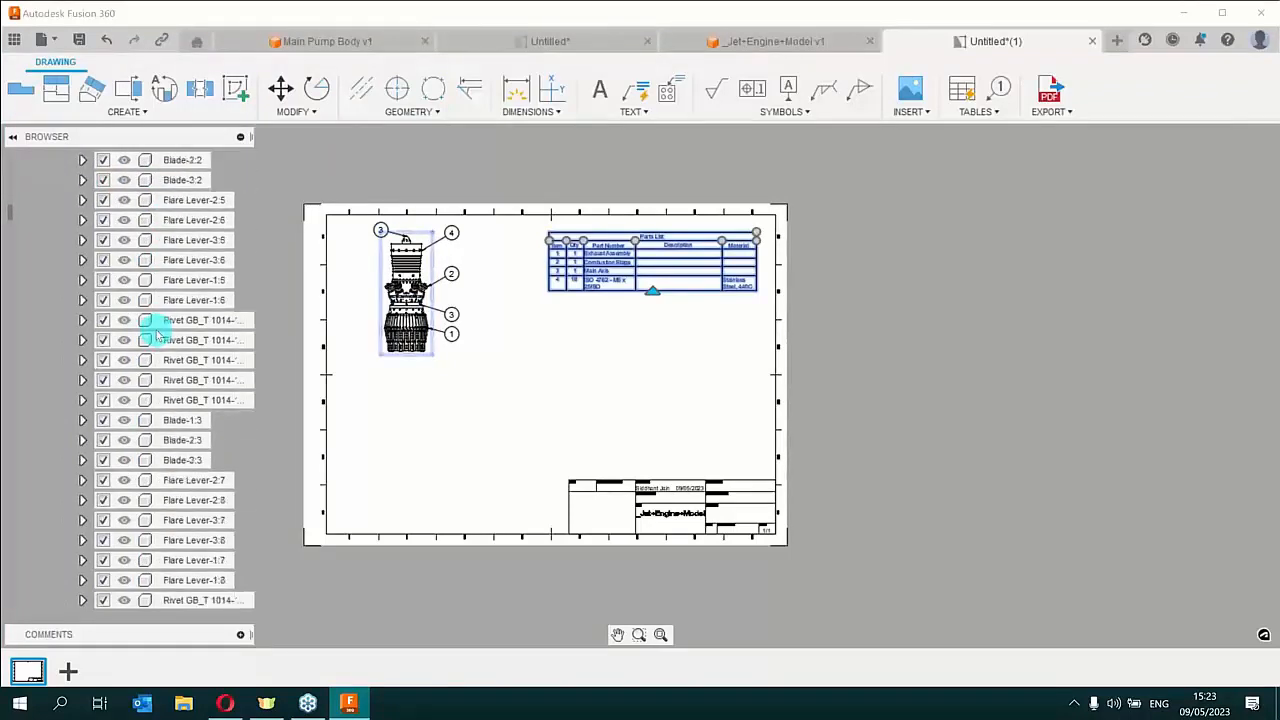
pyautogui.scroll(-7, 157, 337)
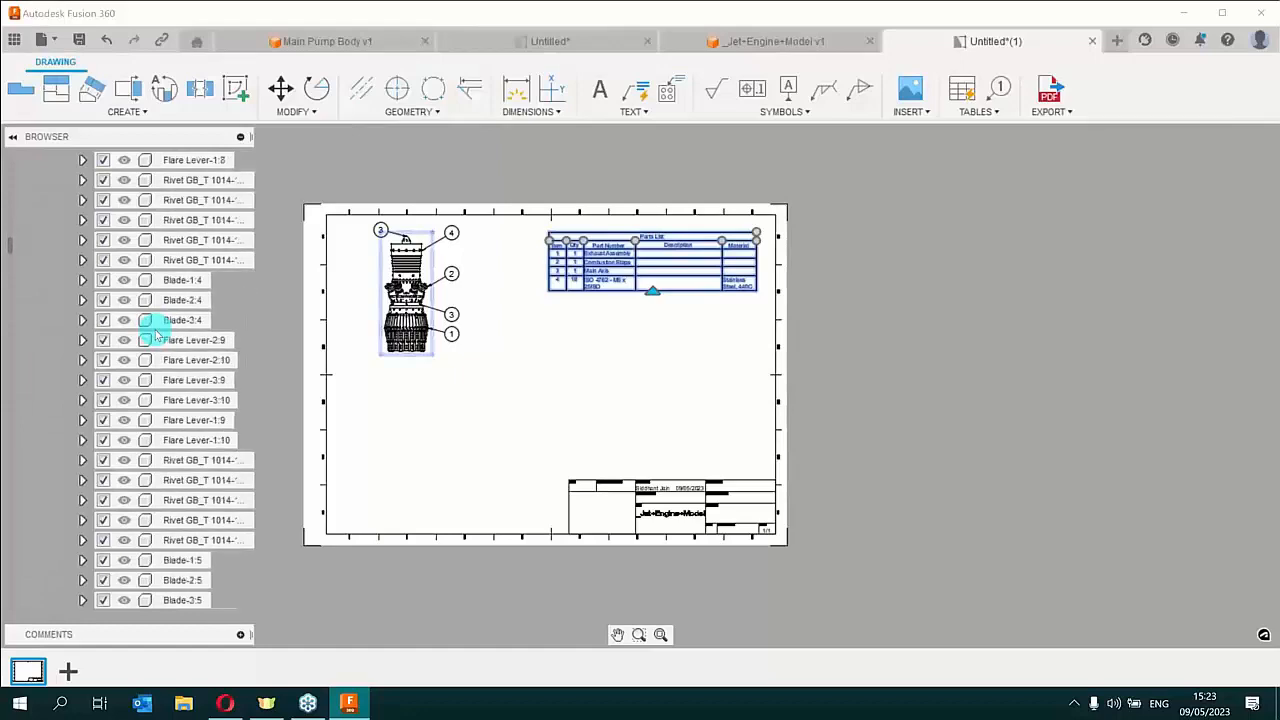
pyautogui.scroll(-8, 157, 337)
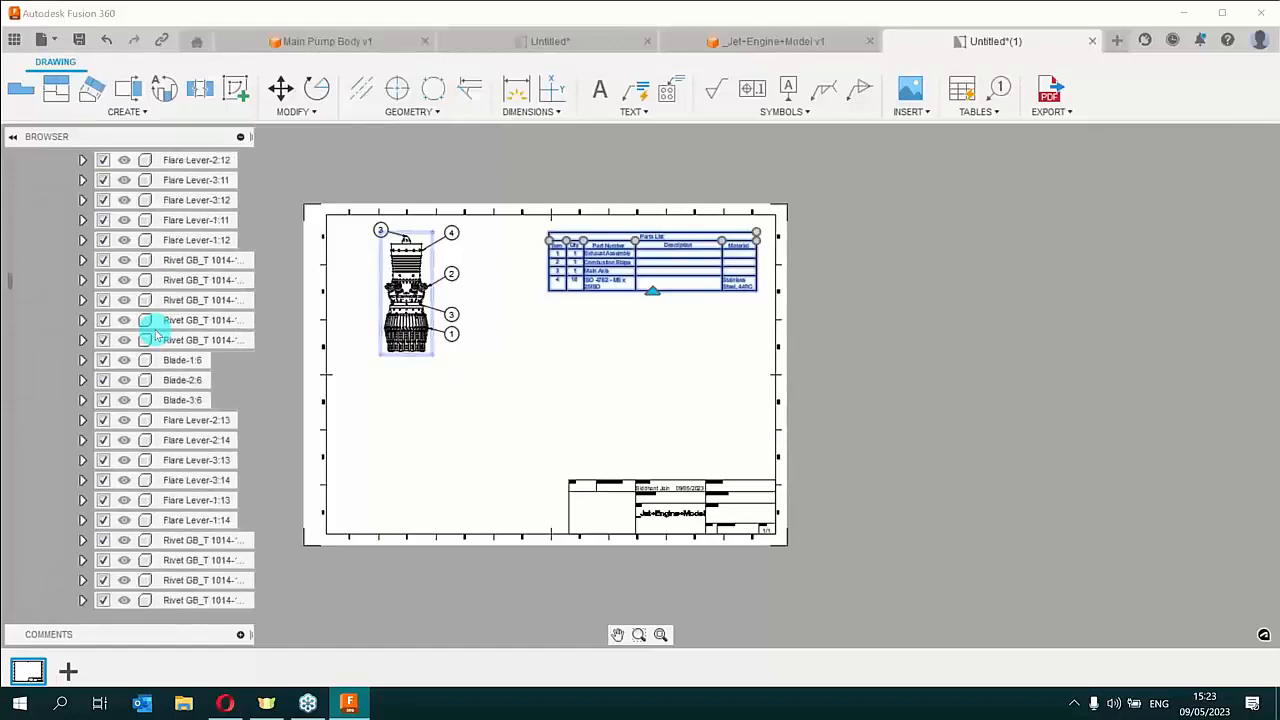
pyautogui.scroll(5, 293, 382)
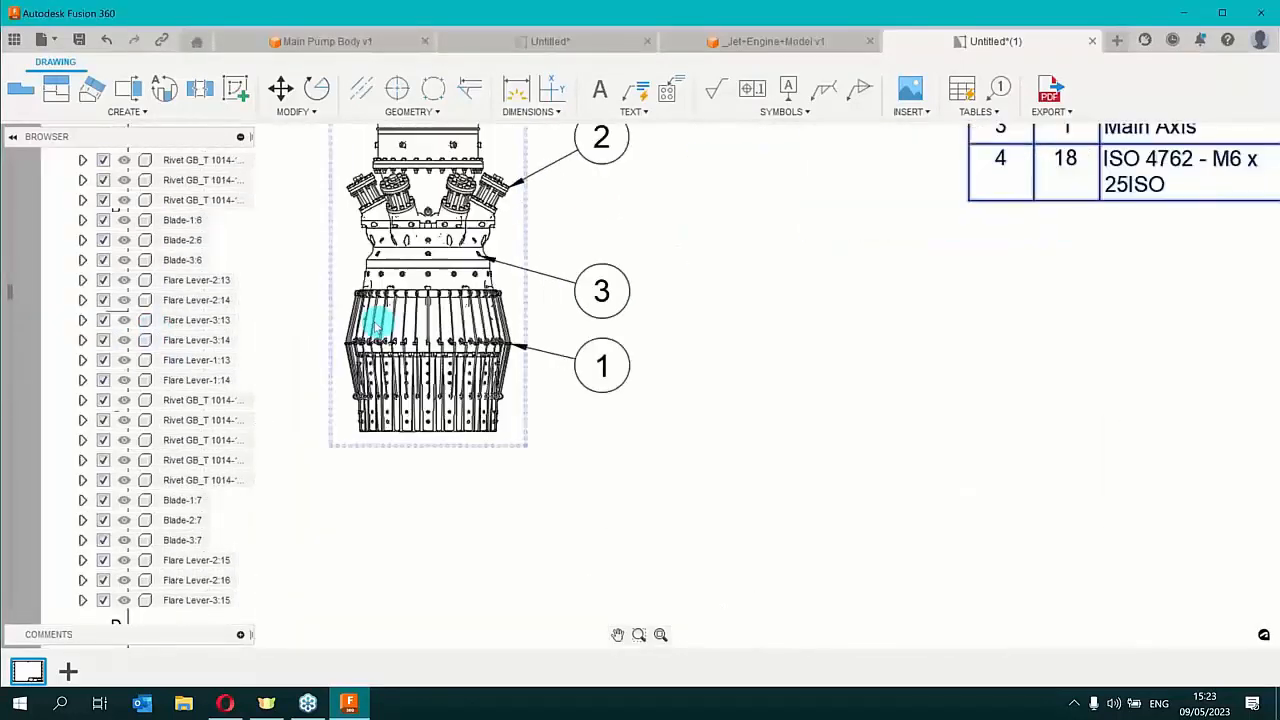
pyautogui.scroll(-5, 300, 343)
pyautogui.scroll(5, 134, 220)
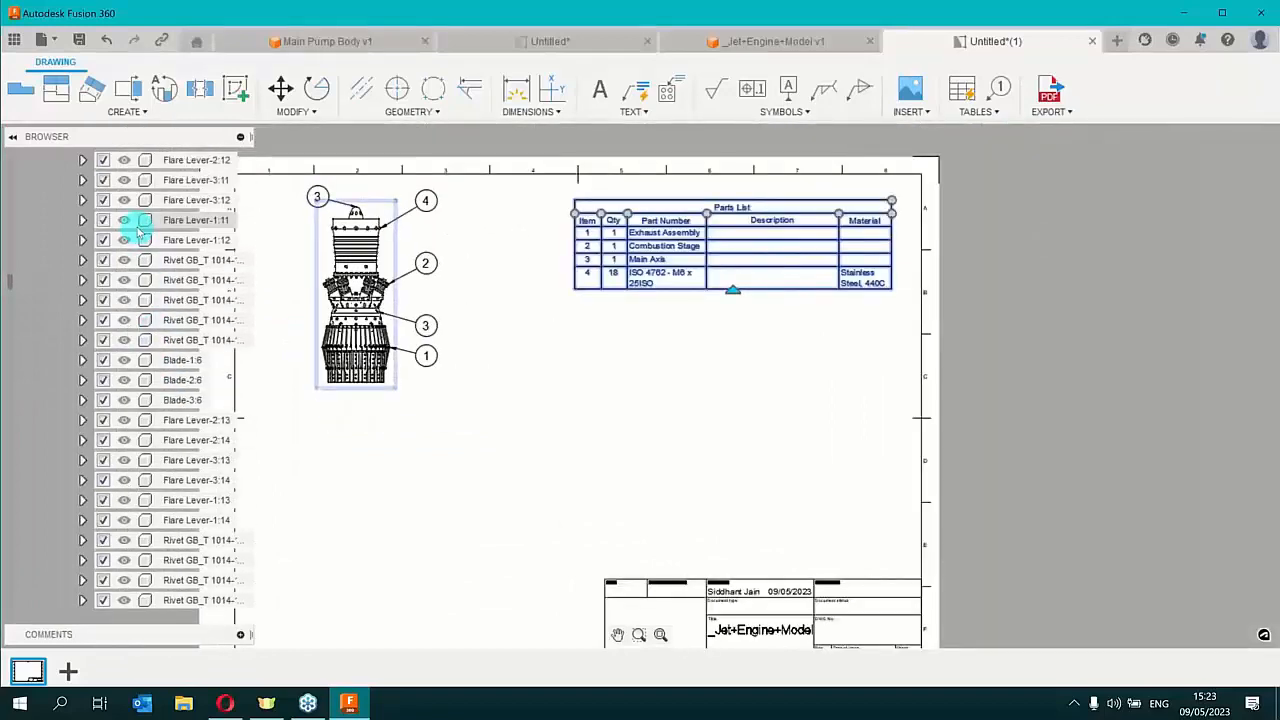
pyautogui.scroll(8, 140, 230)
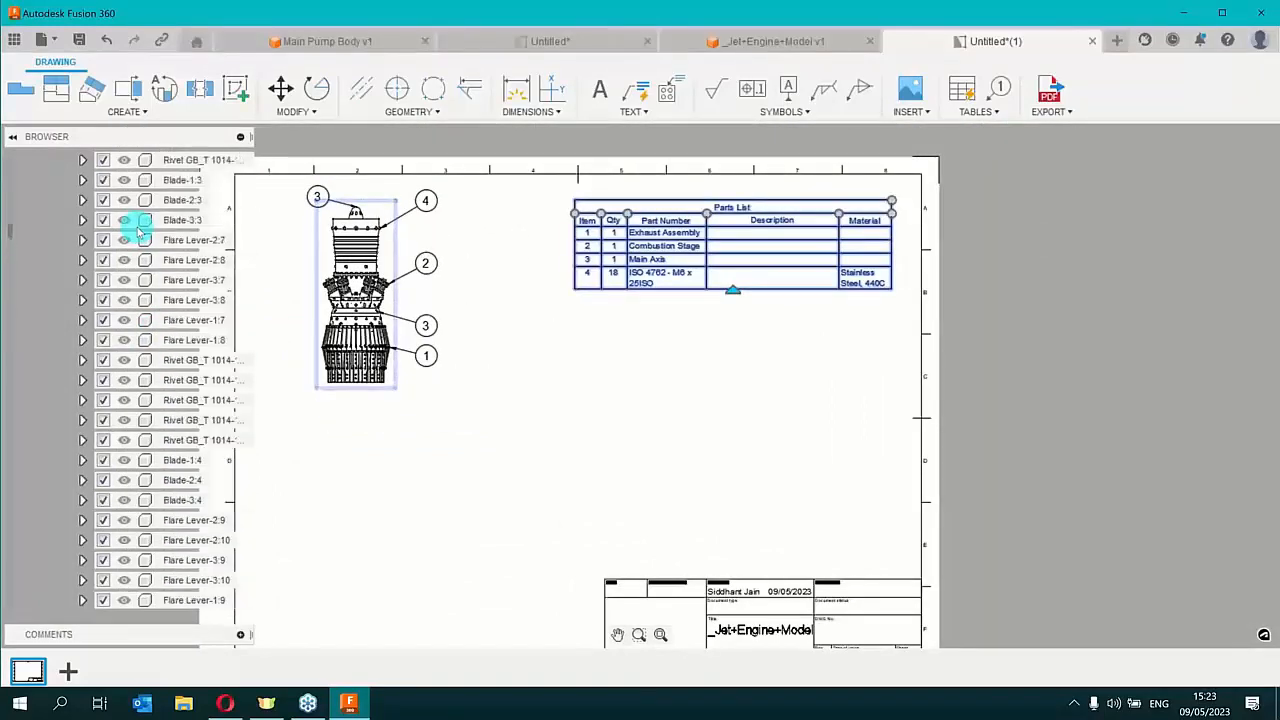
pyautogui.scroll(10, 140, 230)
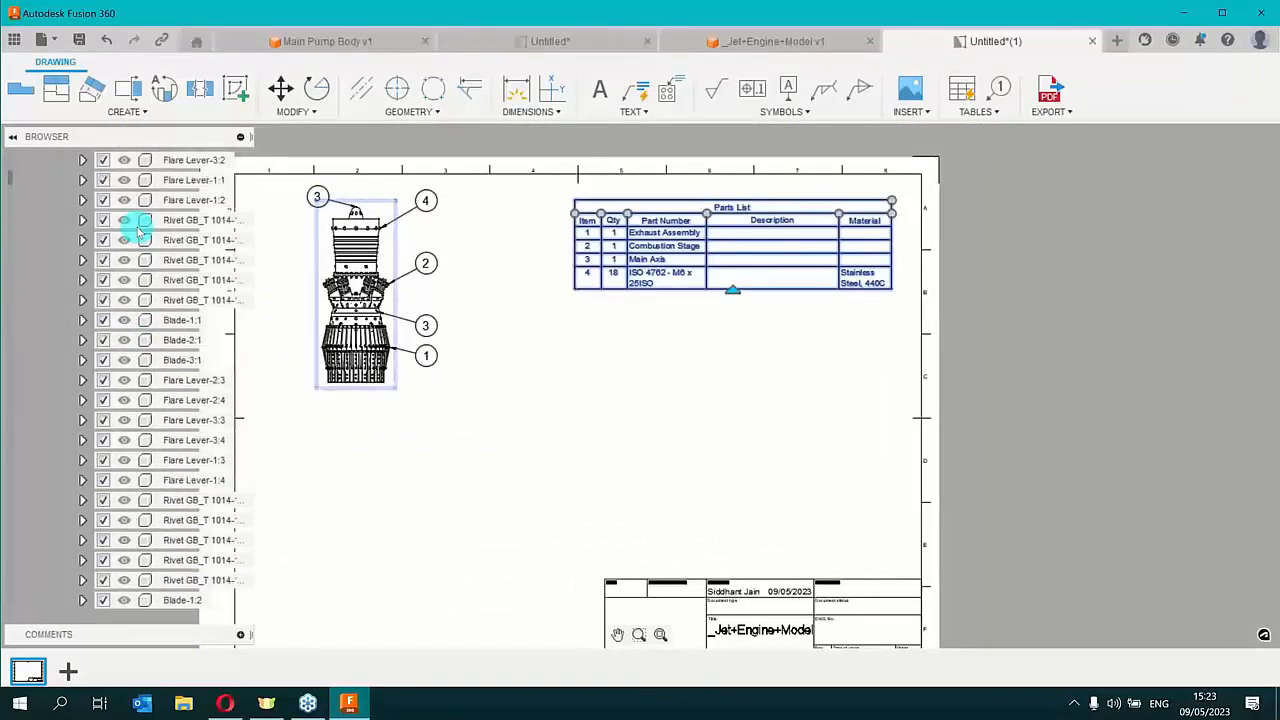
pyautogui.scroll(2, 140, 230)
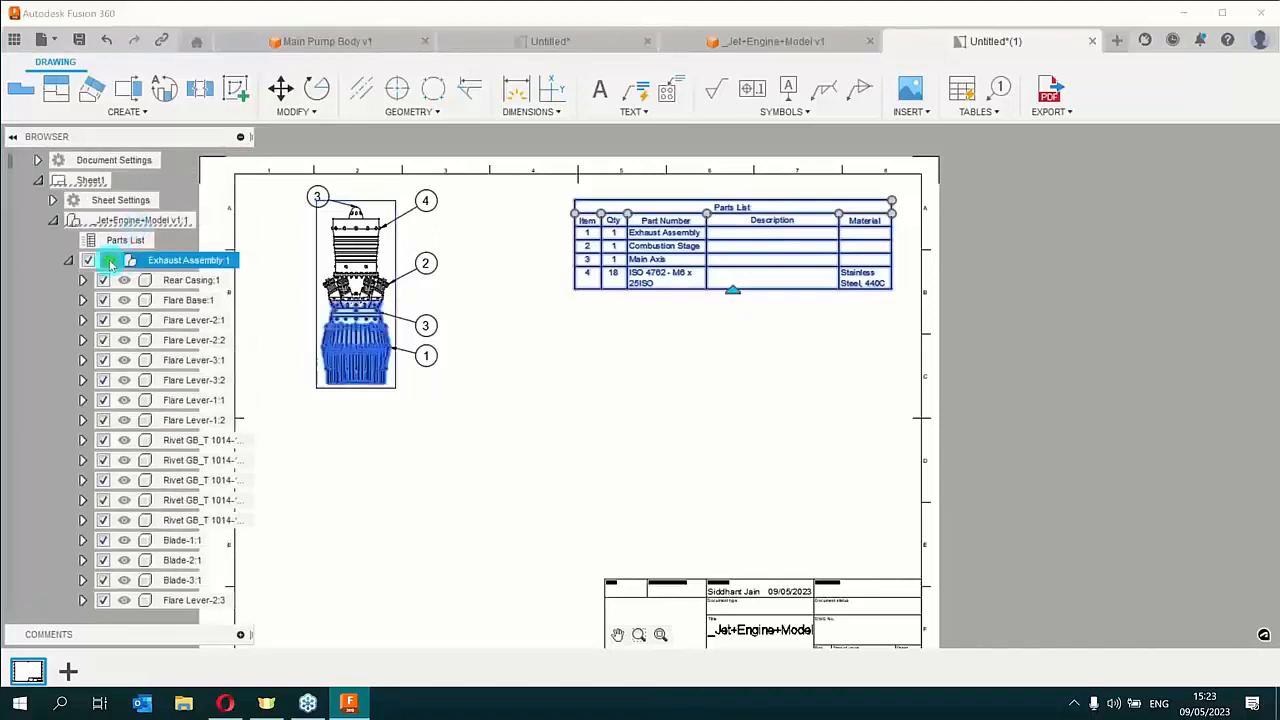
# Hide Exhaust Assembly:1, collapse its branch in the model tree, and inspect balloon 1 in the engine view
pyautogui.click(461, 412)
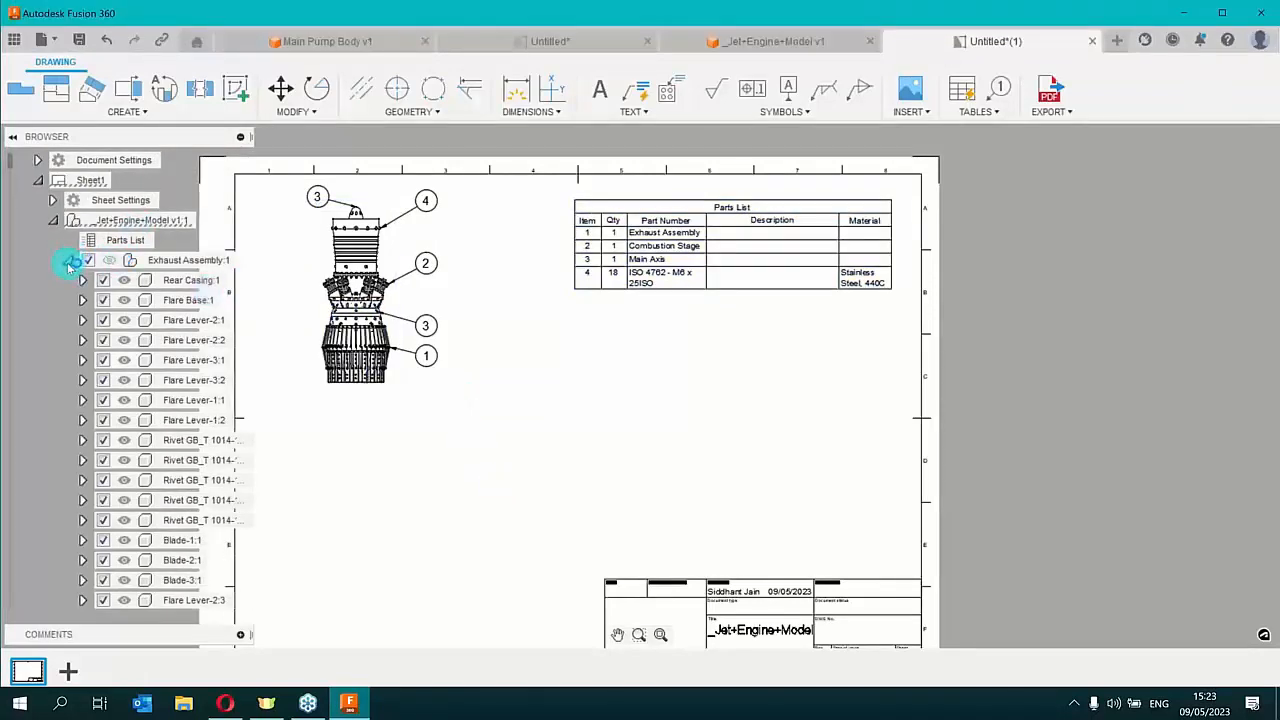
pyautogui.click(68, 262)
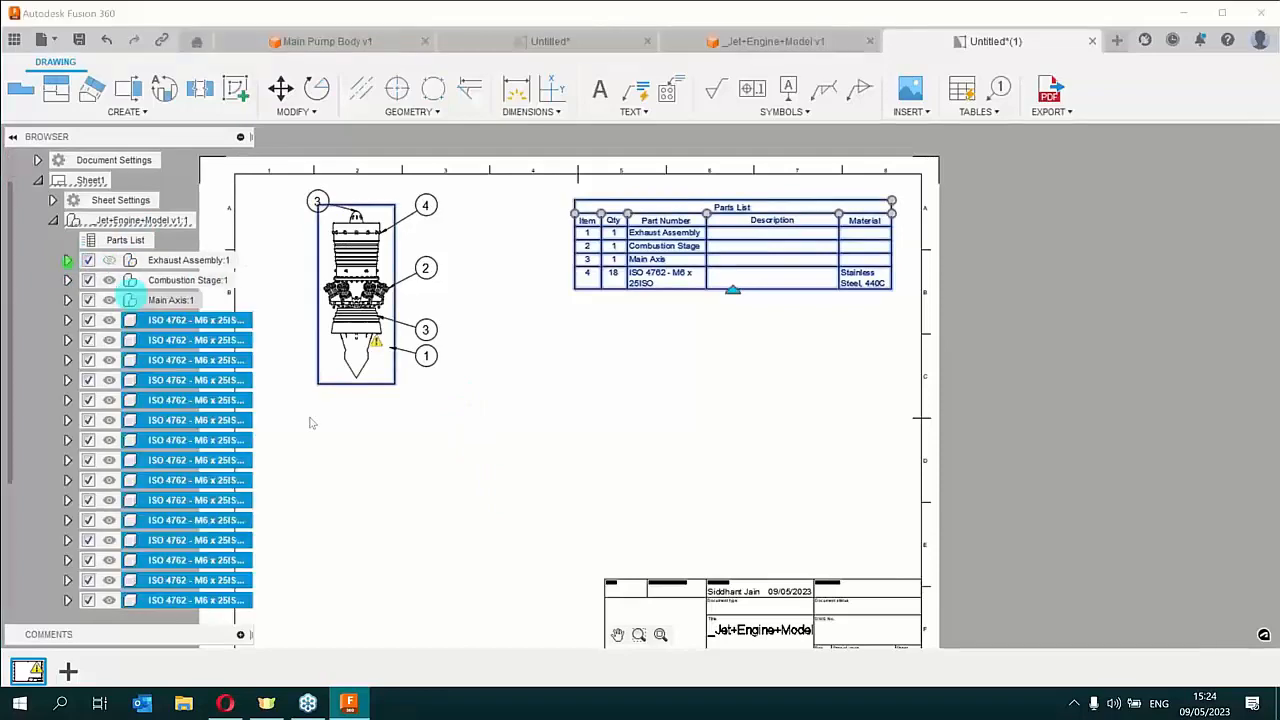
pyautogui.scroll(4, 368, 355)
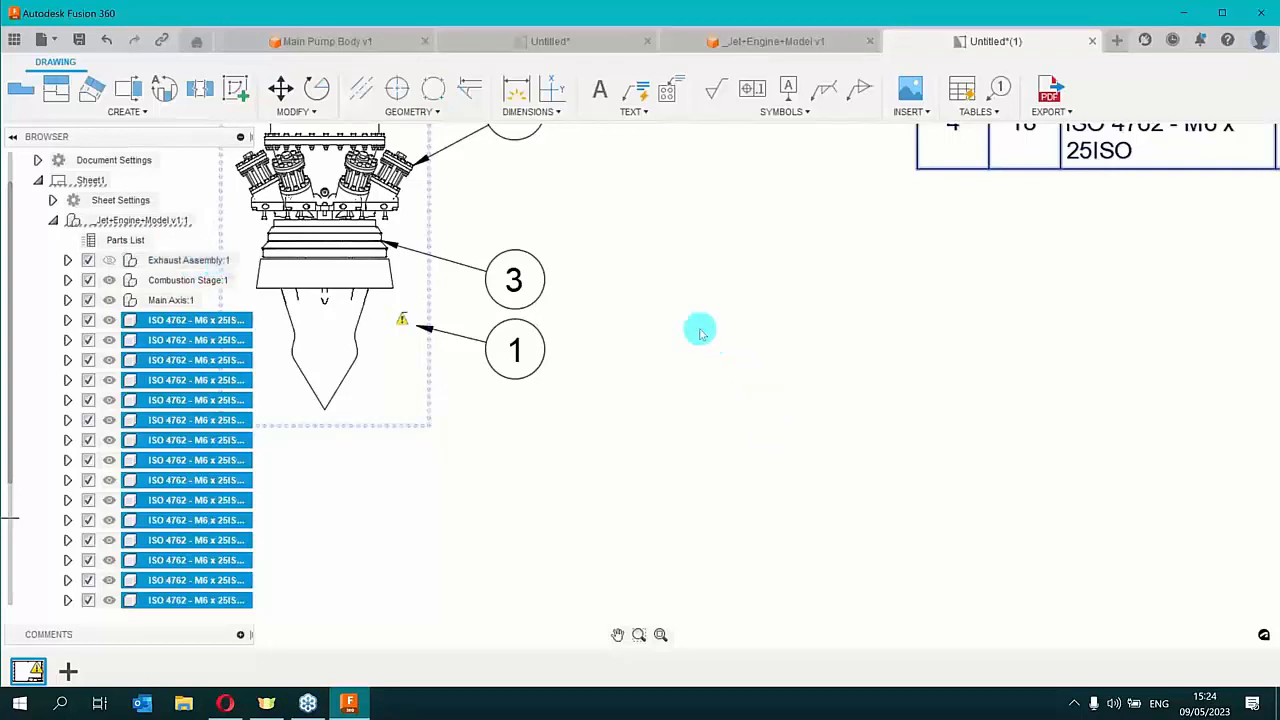
pyautogui.scroll(-3, 697, 329)
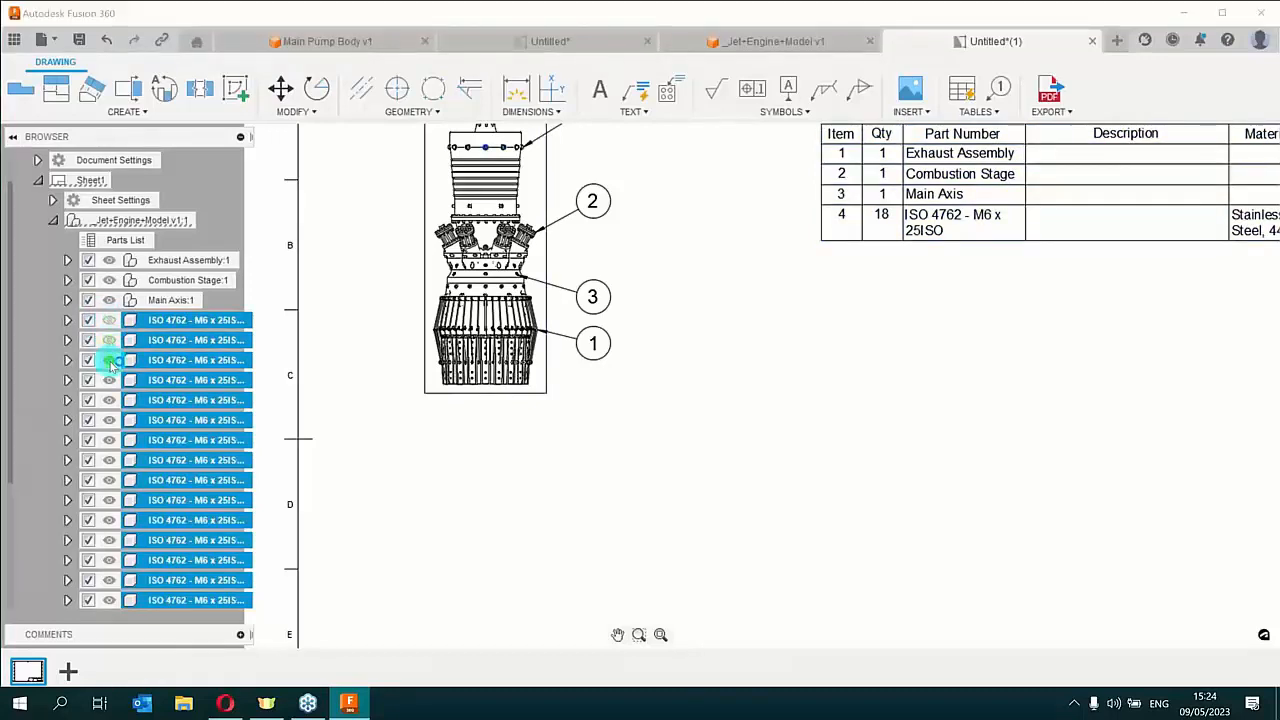
# Toggle the visibility of all selected ISO 4762 bolts together, inspect balloon 4 in the engine view, and clear the selection
pyautogui.rightClick(166, 323)
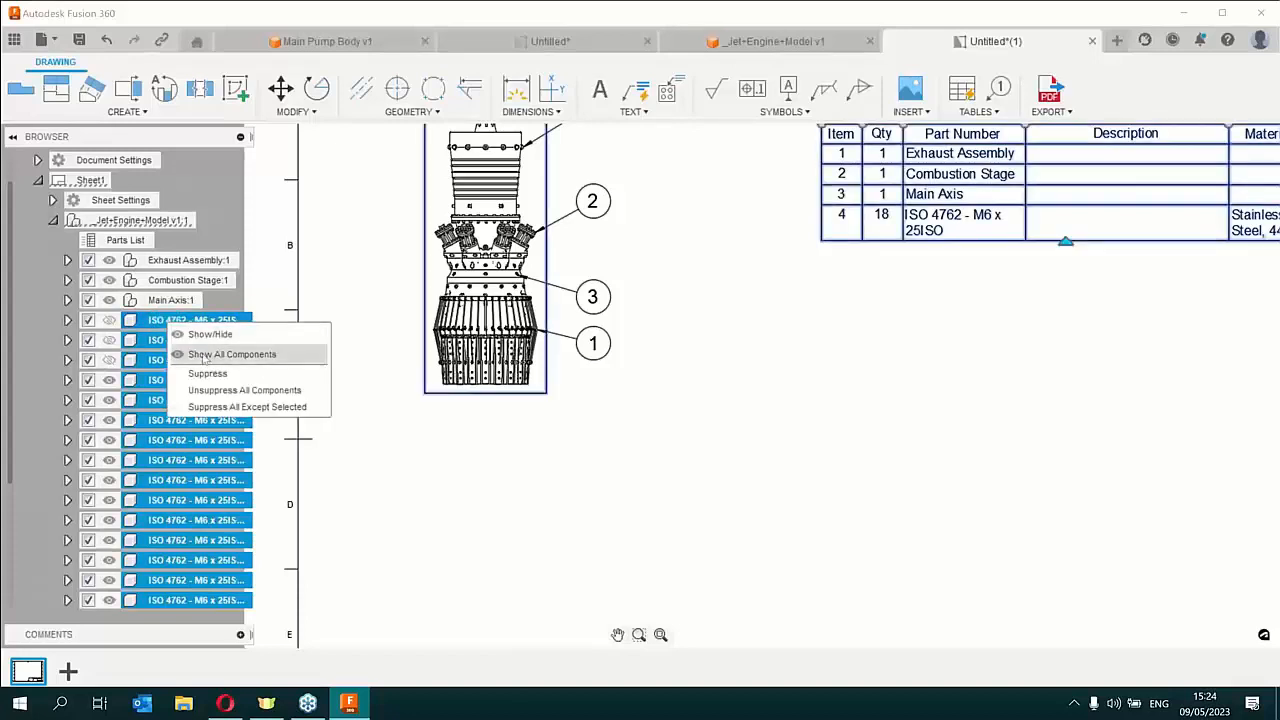
pyautogui.click(207, 334)
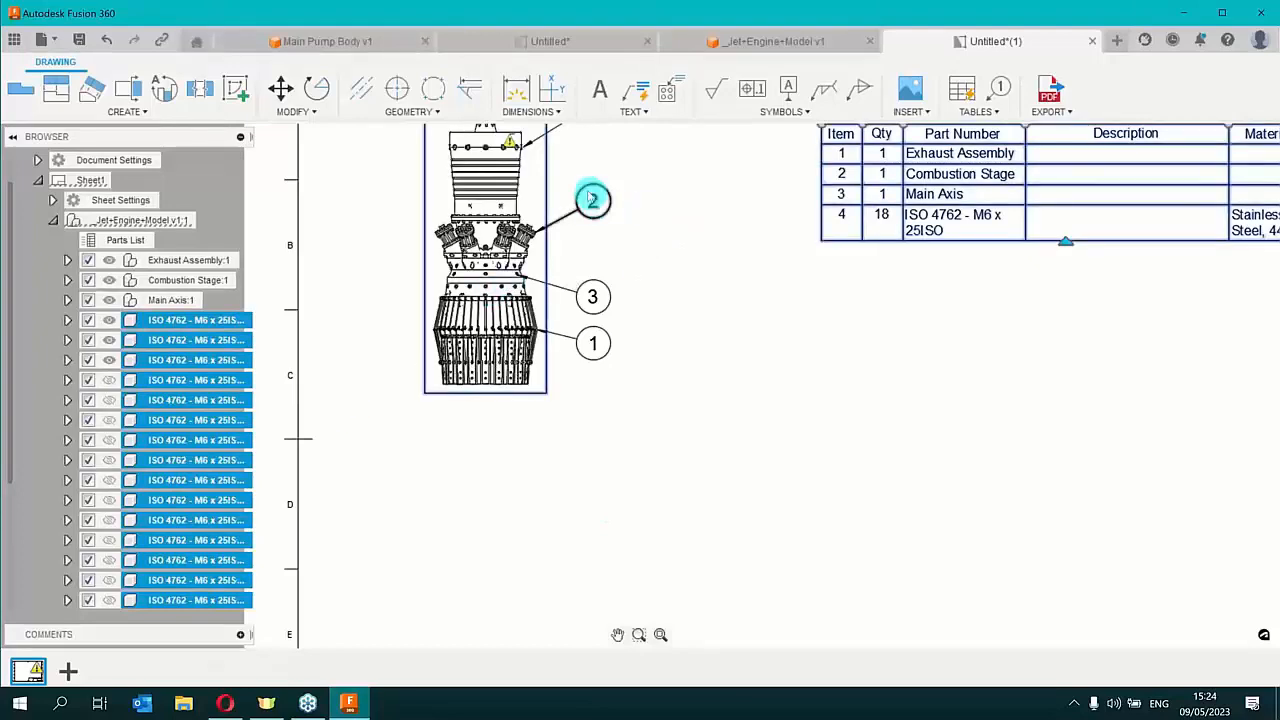
pyautogui.scroll(1, 528, 163)
pyautogui.moveTo(617, 143); pyautogui.dragTo(678, 325, button='middle')
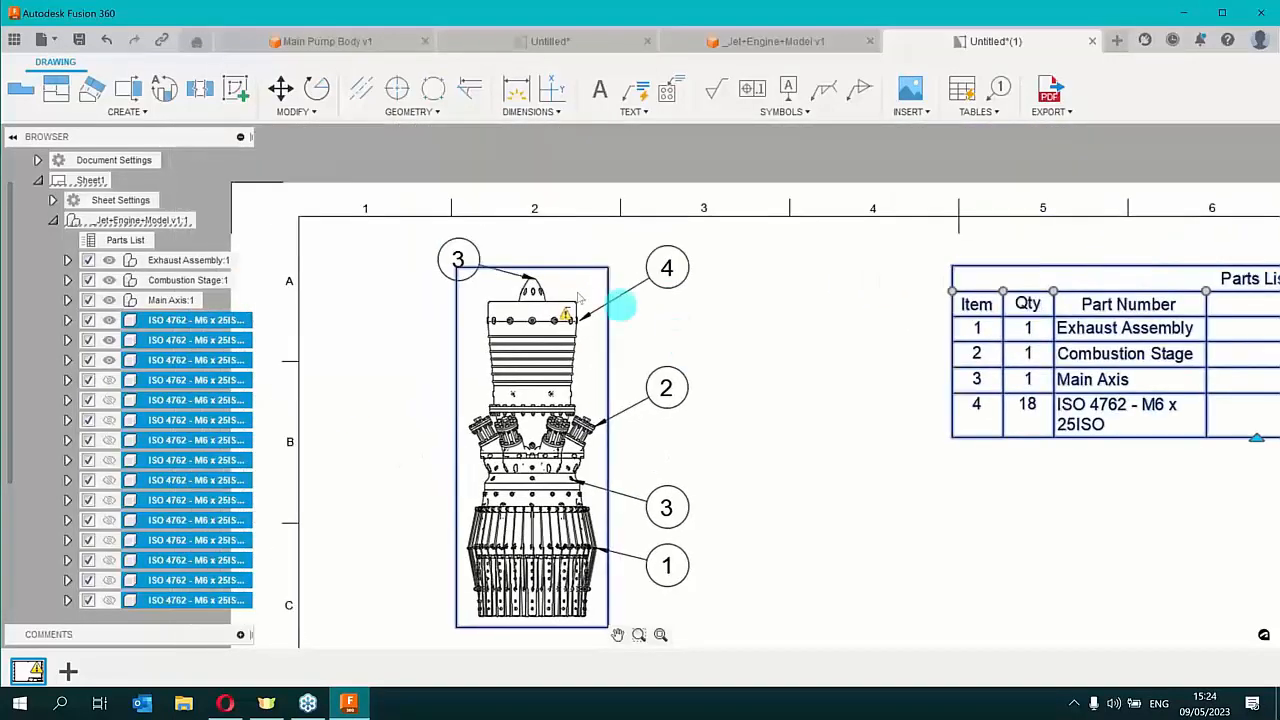
pyautogui.scroll(8, 582, 298)
pyautogui.scroll(-8, 616, 314)
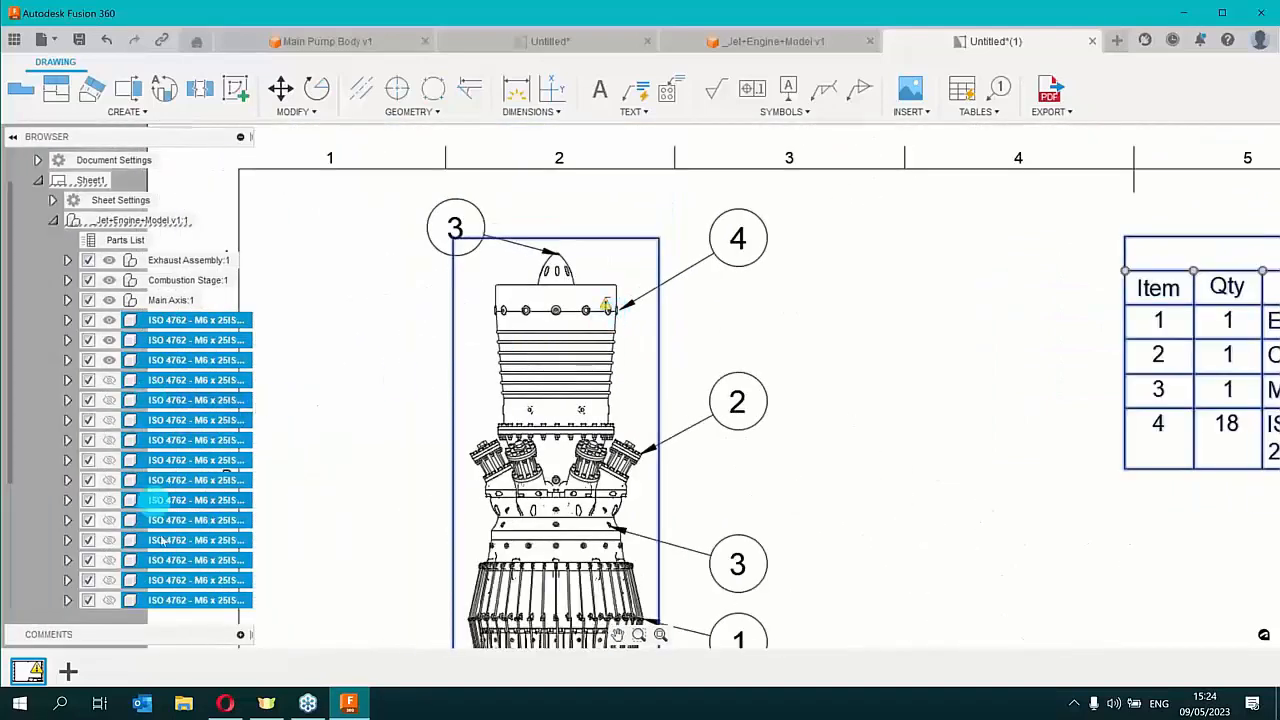
pyautogui.moveTo(857, 467)
pyautogui.mouseDown(button='middle')
pyautogui.moveTo(714, 294)
pyautogui.moveTo(703, 257)
pyautogui.mouseUp(button='middle')
pyautogui.scroll(-4, 794, 357)
pyautogui.scroll(-2, 794, 360)
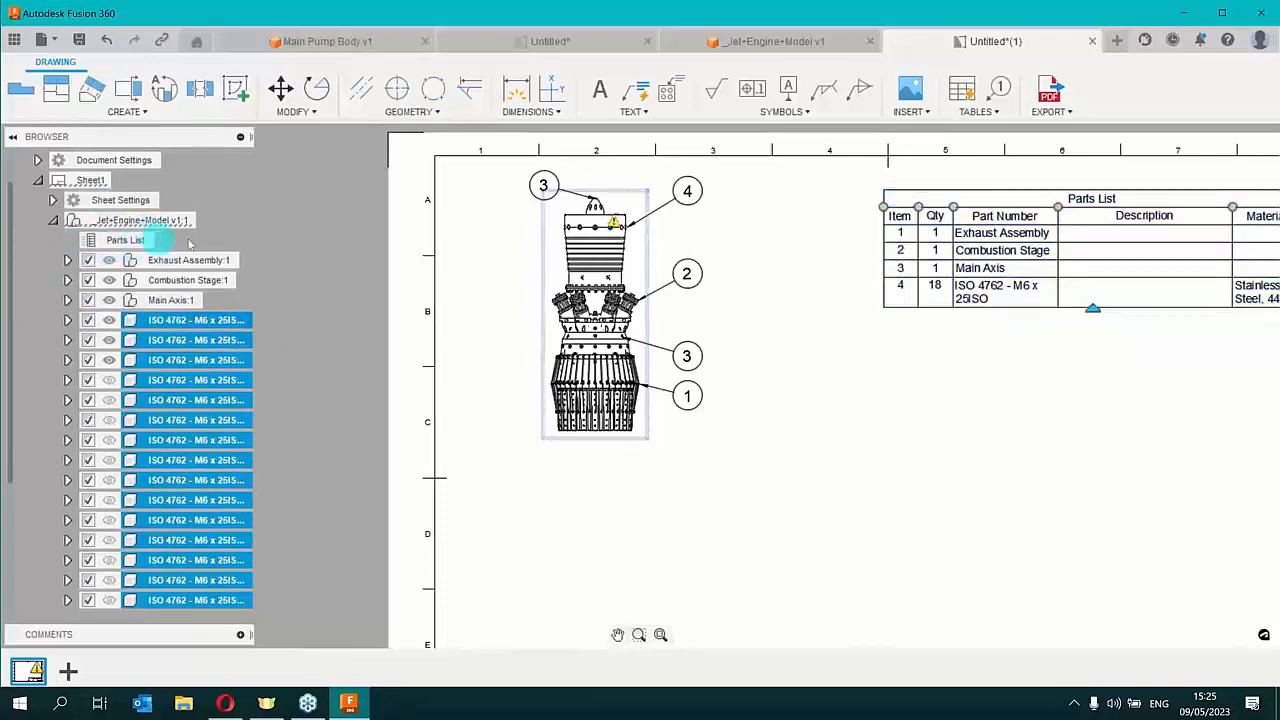
pyautogui.click(494, 514)
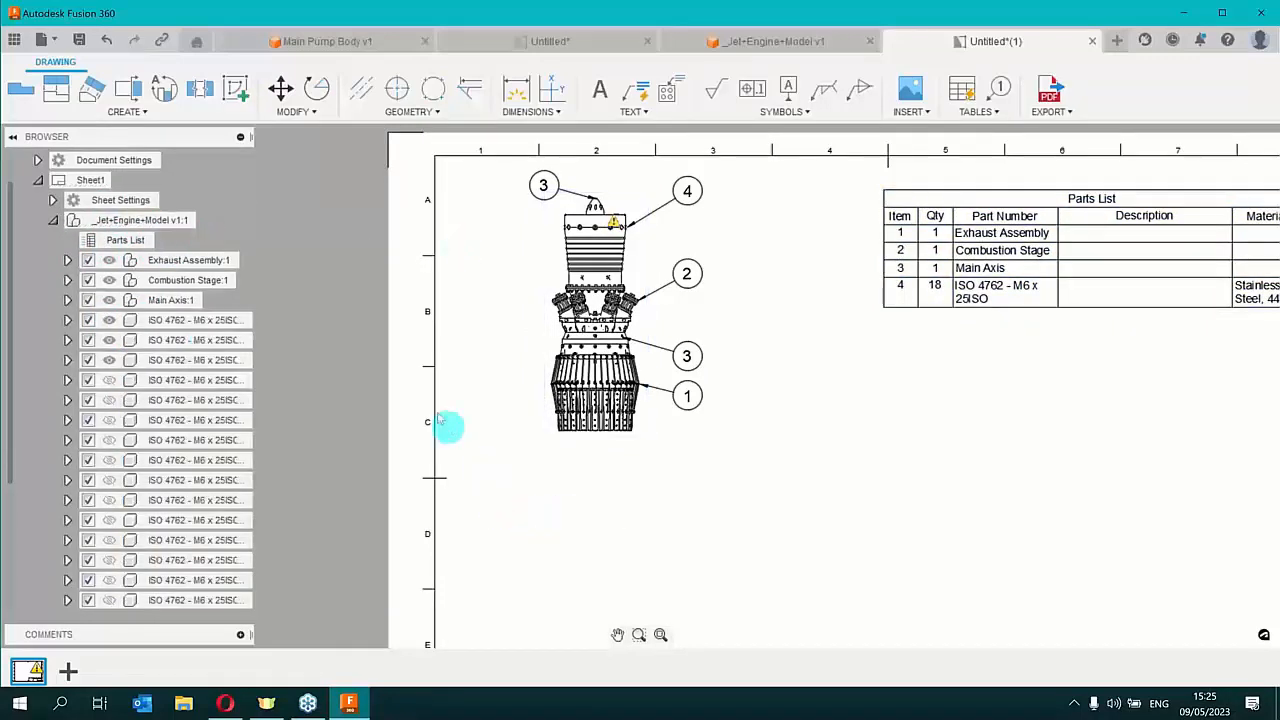
# From the _Jet+Engine+Model design, create a new ISO drawing of only Exhaust Assembly:1, from scratch in mm on A3 (420mm x 297mm)
pyautogui.rightClick(183, 265)
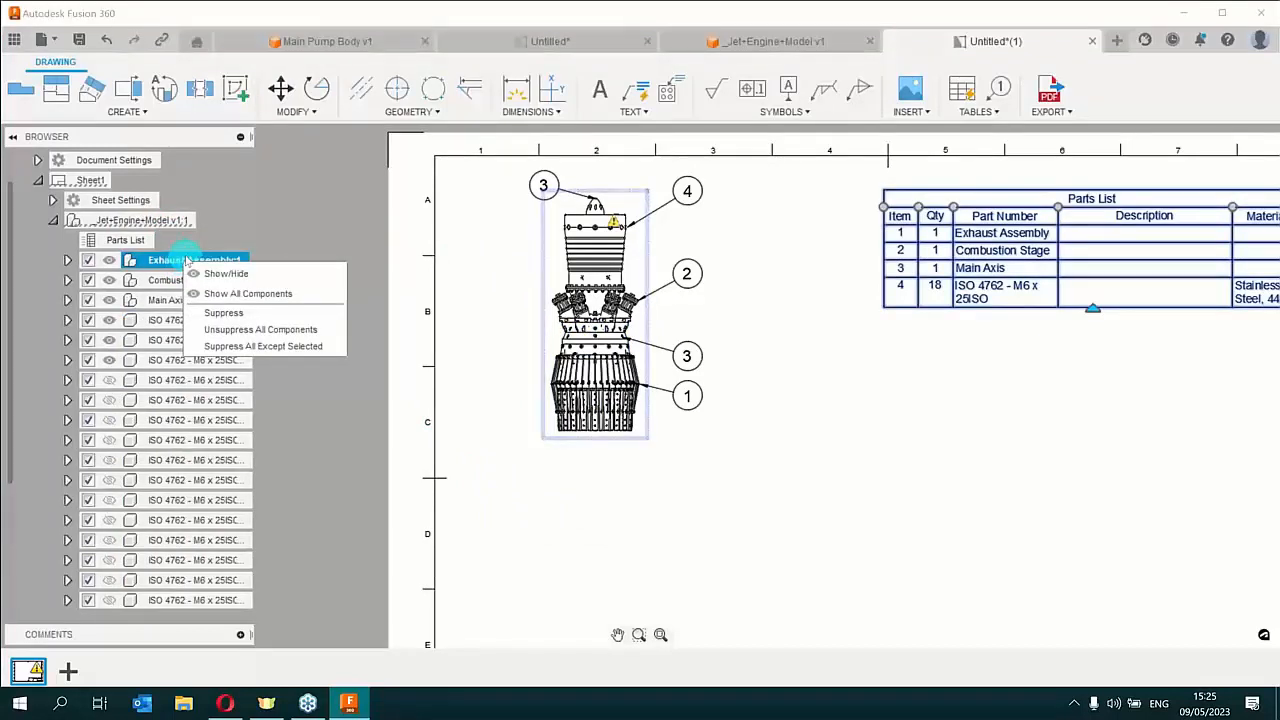
pyautogui.click(186, 259)
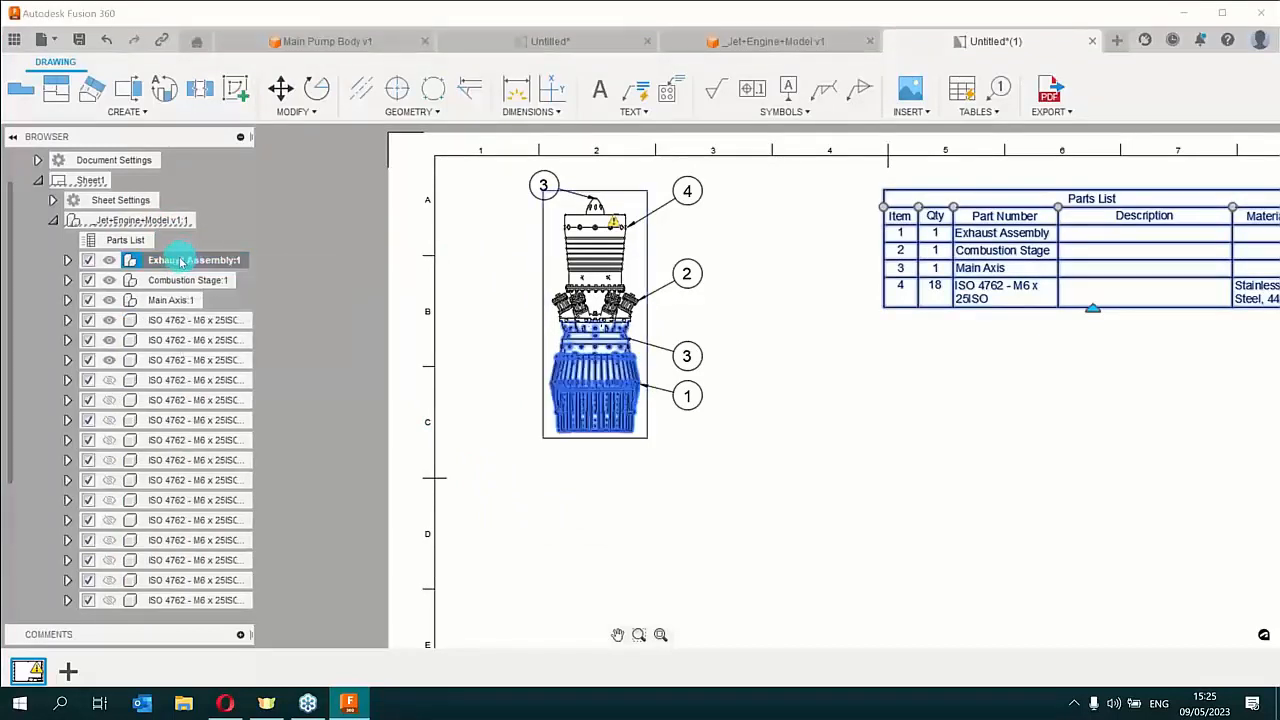
pyautogui.click(770, 43)
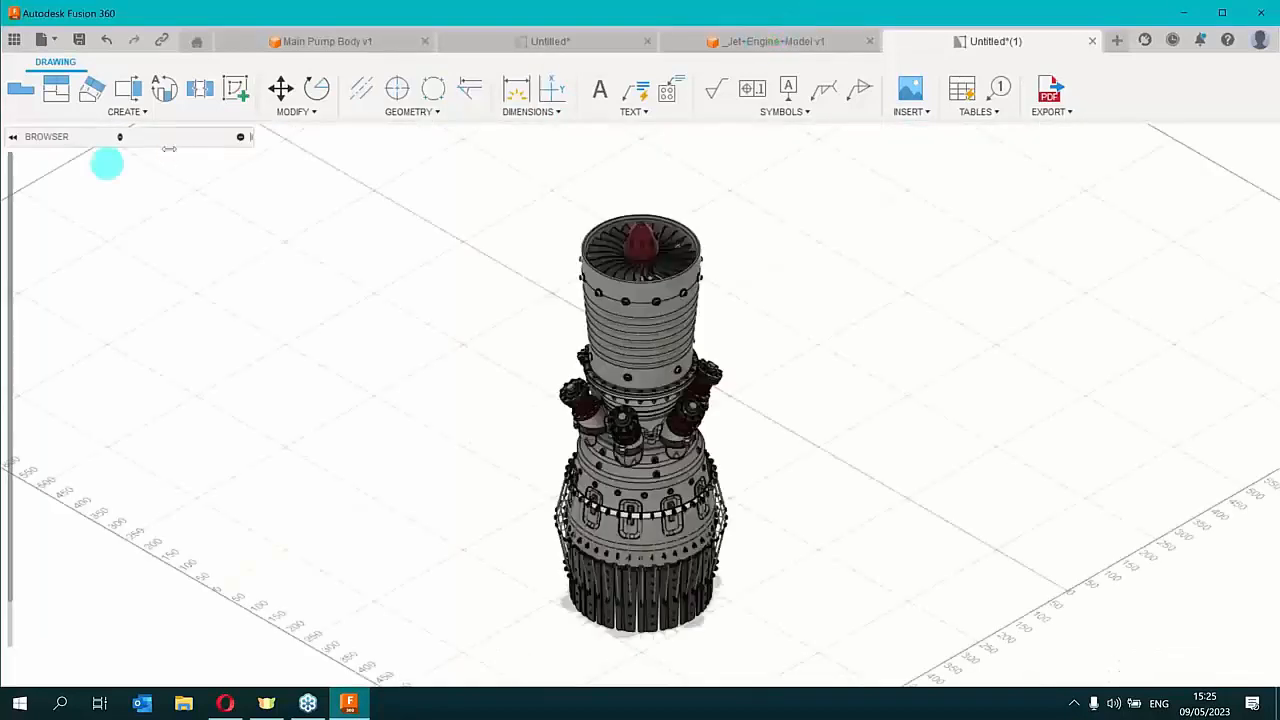
pyautogui.click(145, 241)
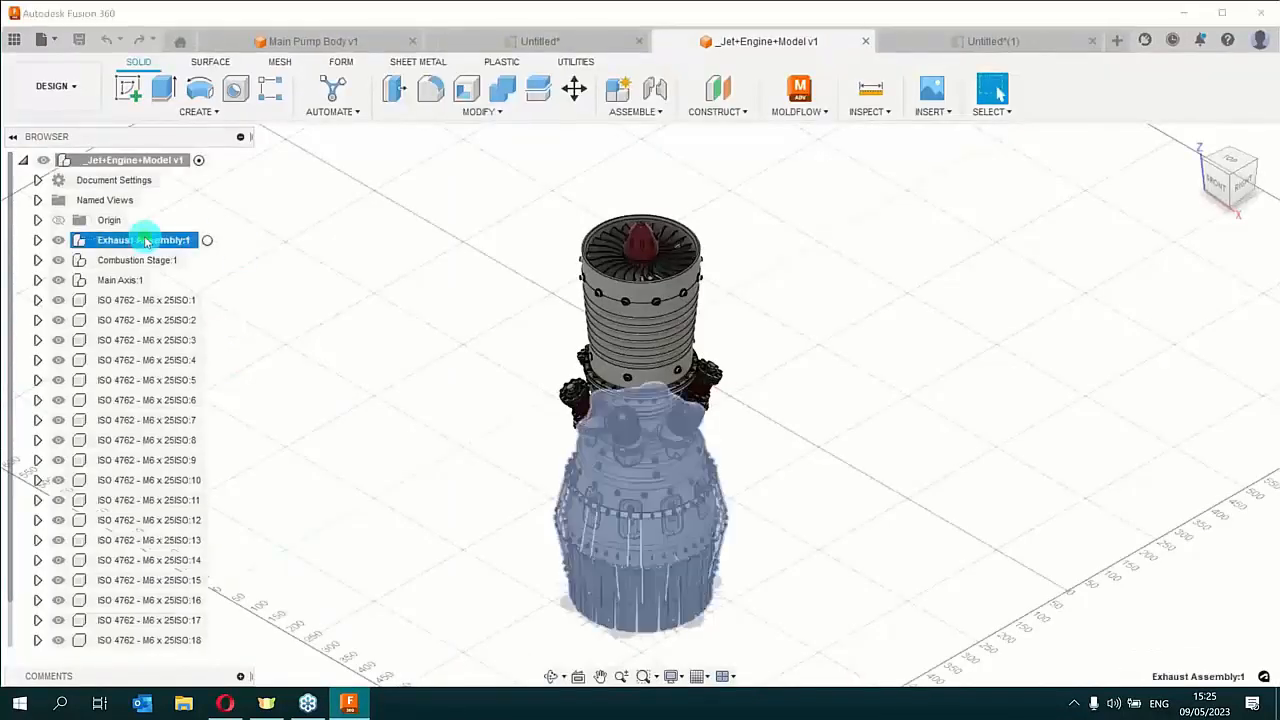
pyautogui.rightClick(146, 242)
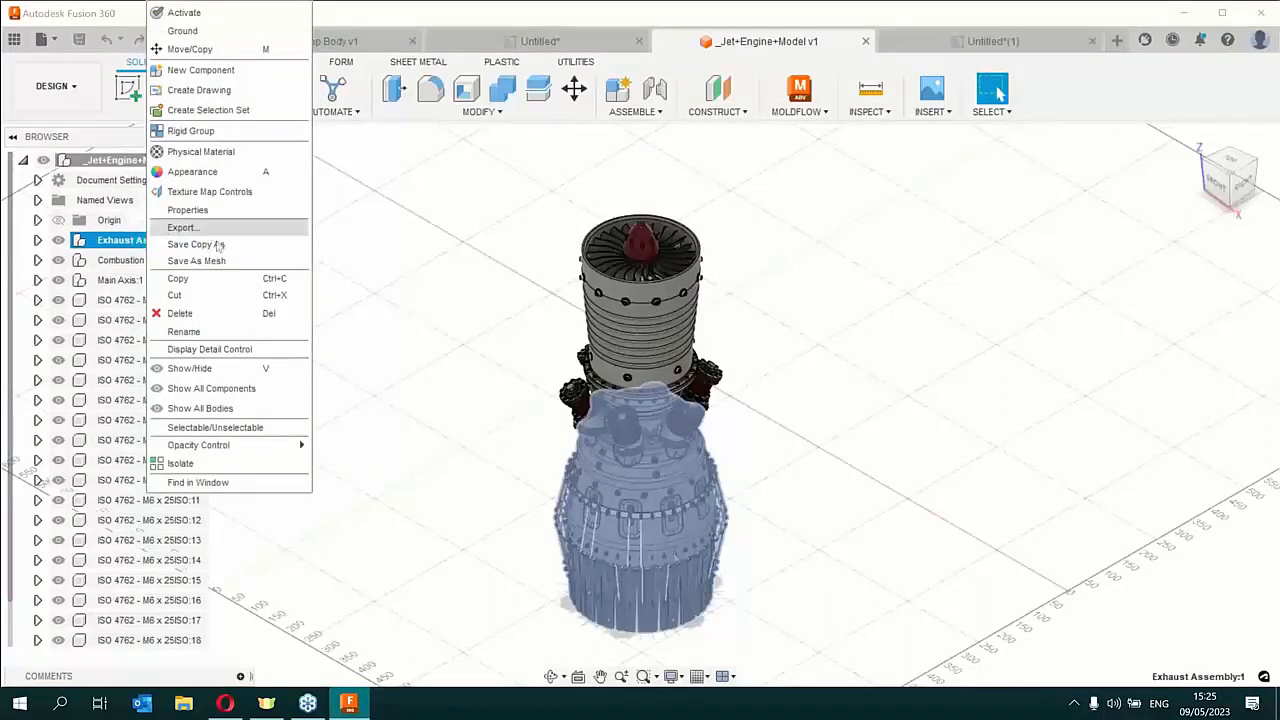
pyautogui.click(238, 94)
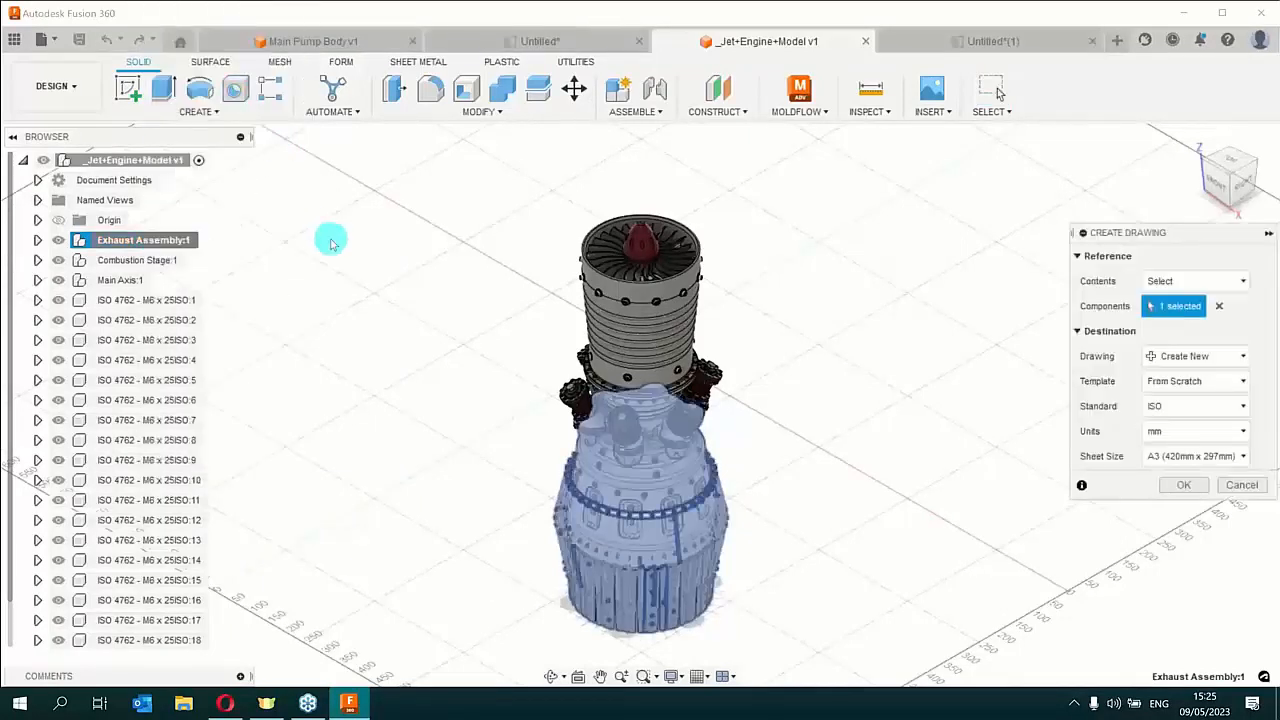
pyautogui.click(1183, 485)
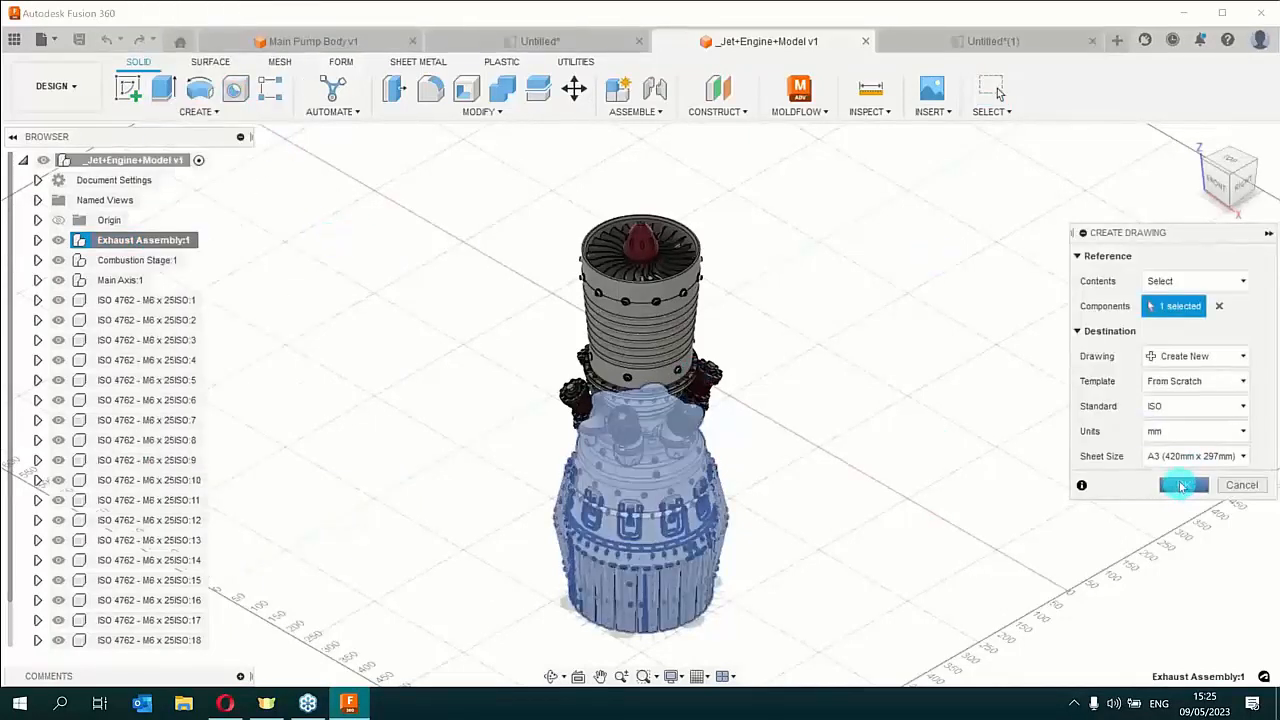
pyautogui.click(1193, 485)
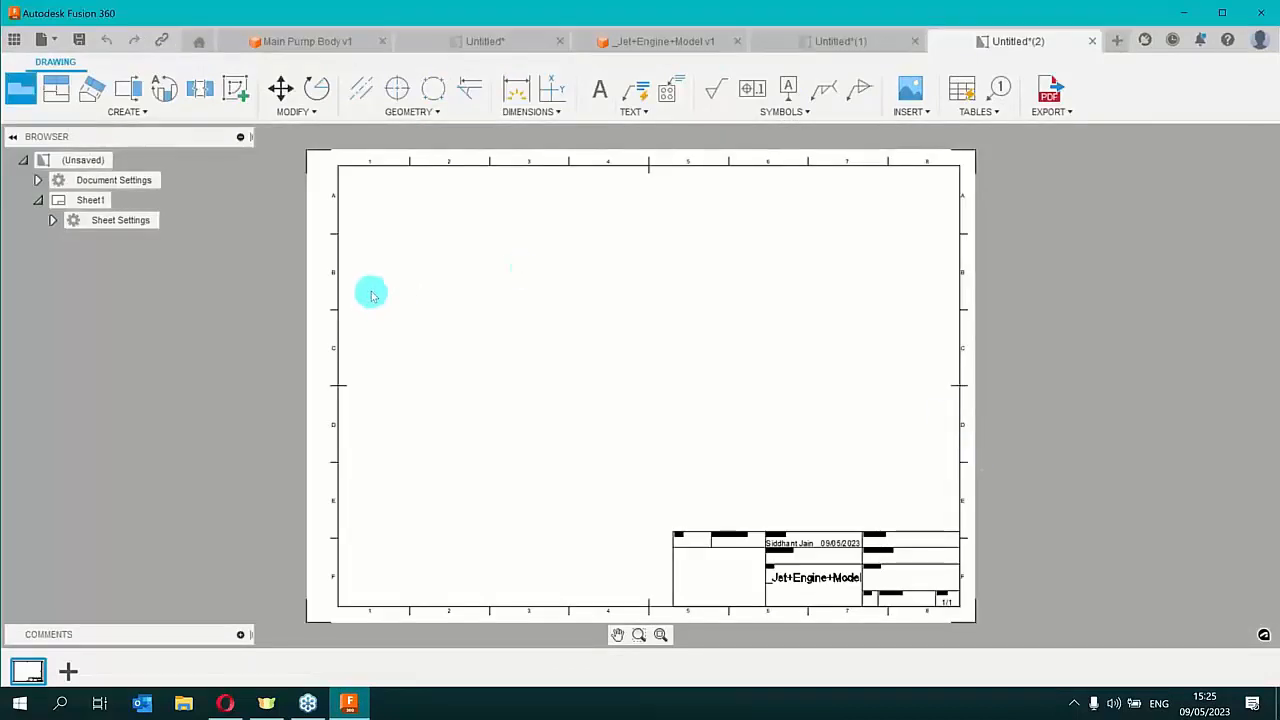
# Place a Front base view of the exhaust assembly at 1:6 scale in the sheet's upper-left area
pyautogui.click(1158, 282)
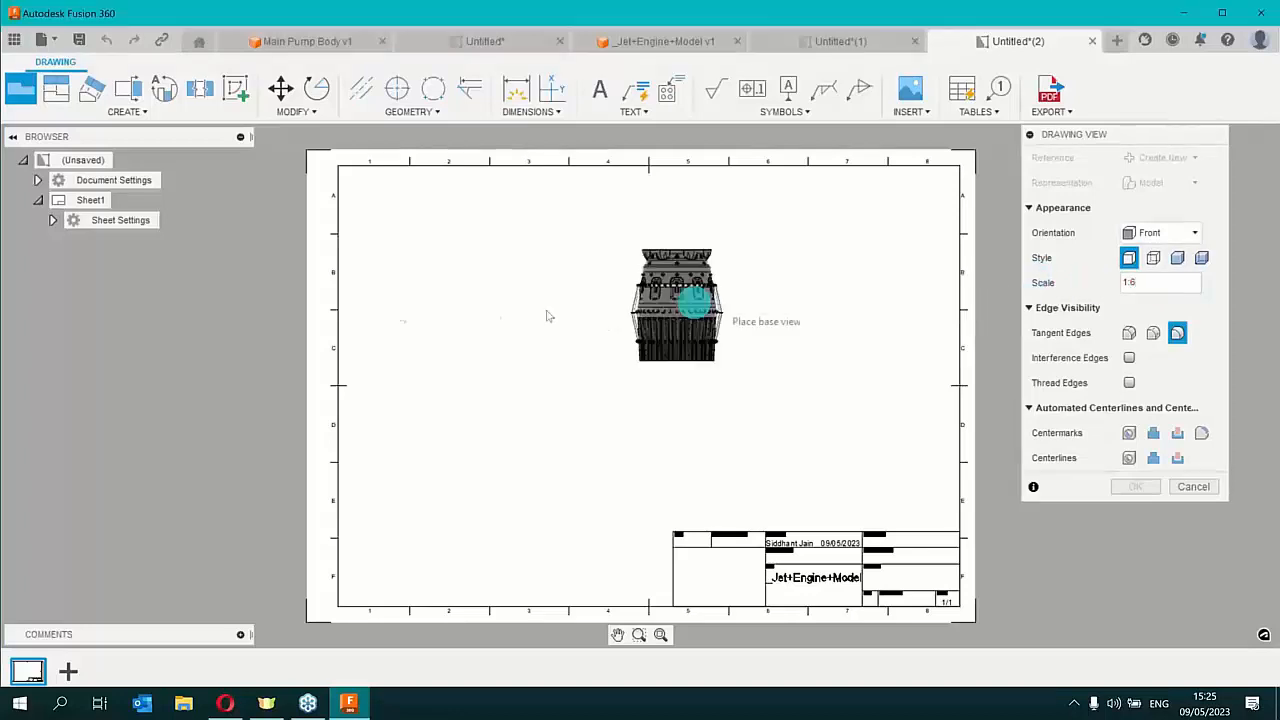
pyautogui.click(430, 315)
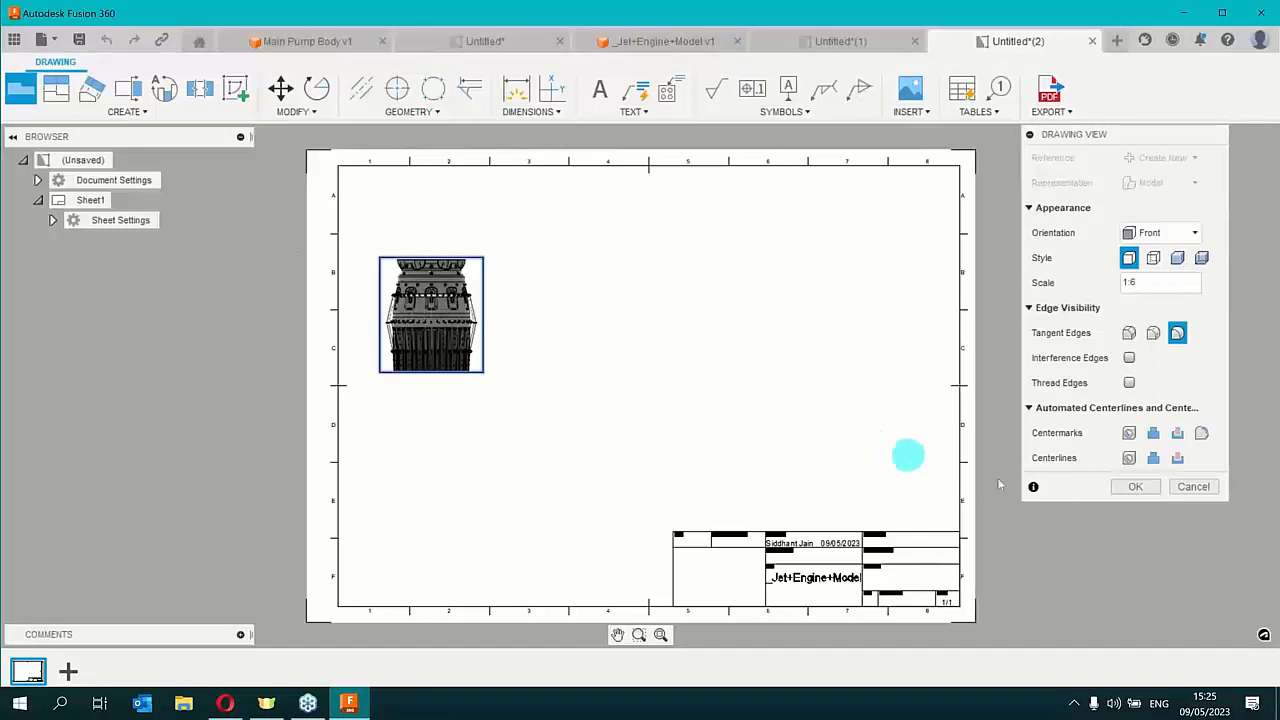
pyautogui.click(1135, 487)
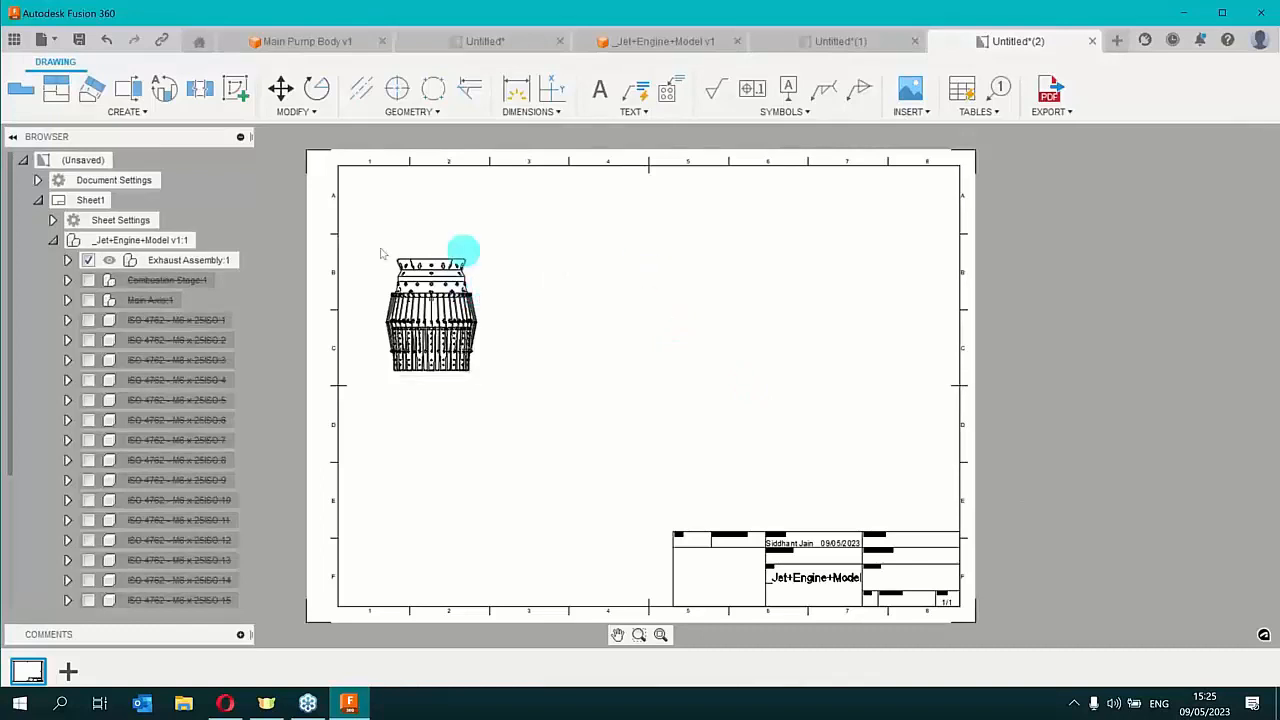
# Add a First Level parts list for the exhaust view in the sheet's upper-right corner
pyautogui.click(966, 108)
pyautogui.click(980, 165)
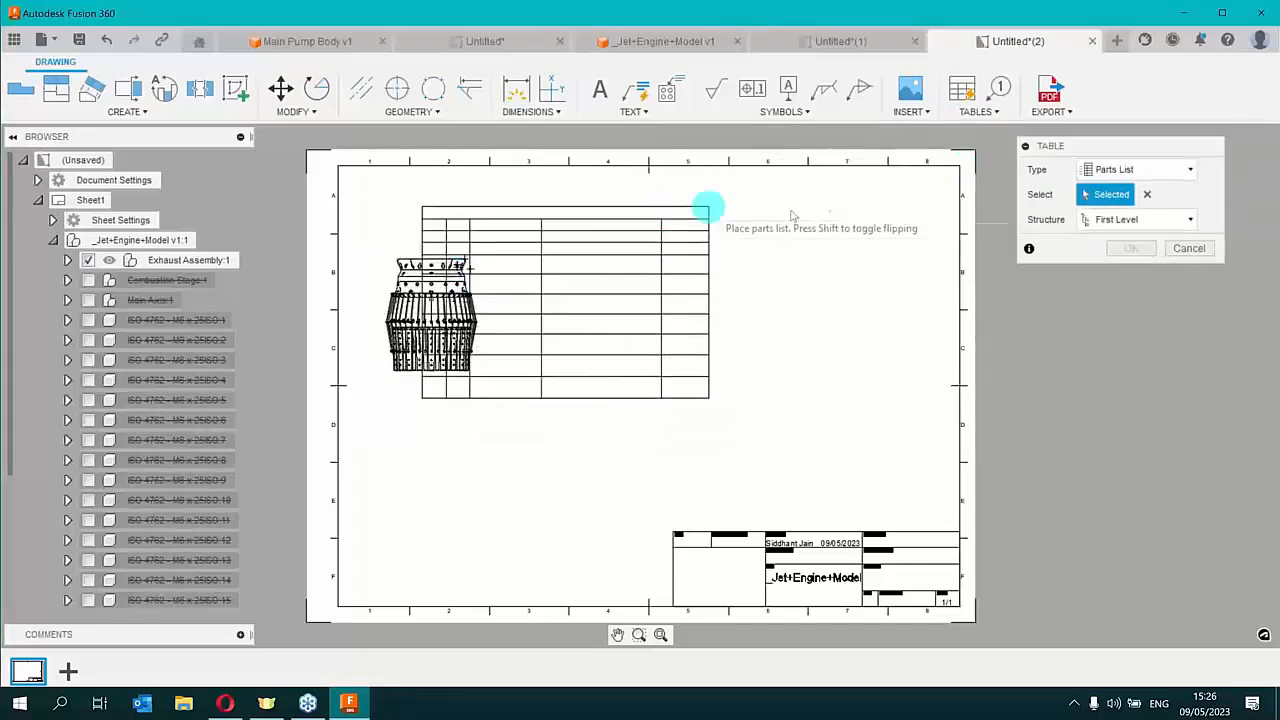
pyautogui.click(940, 198)
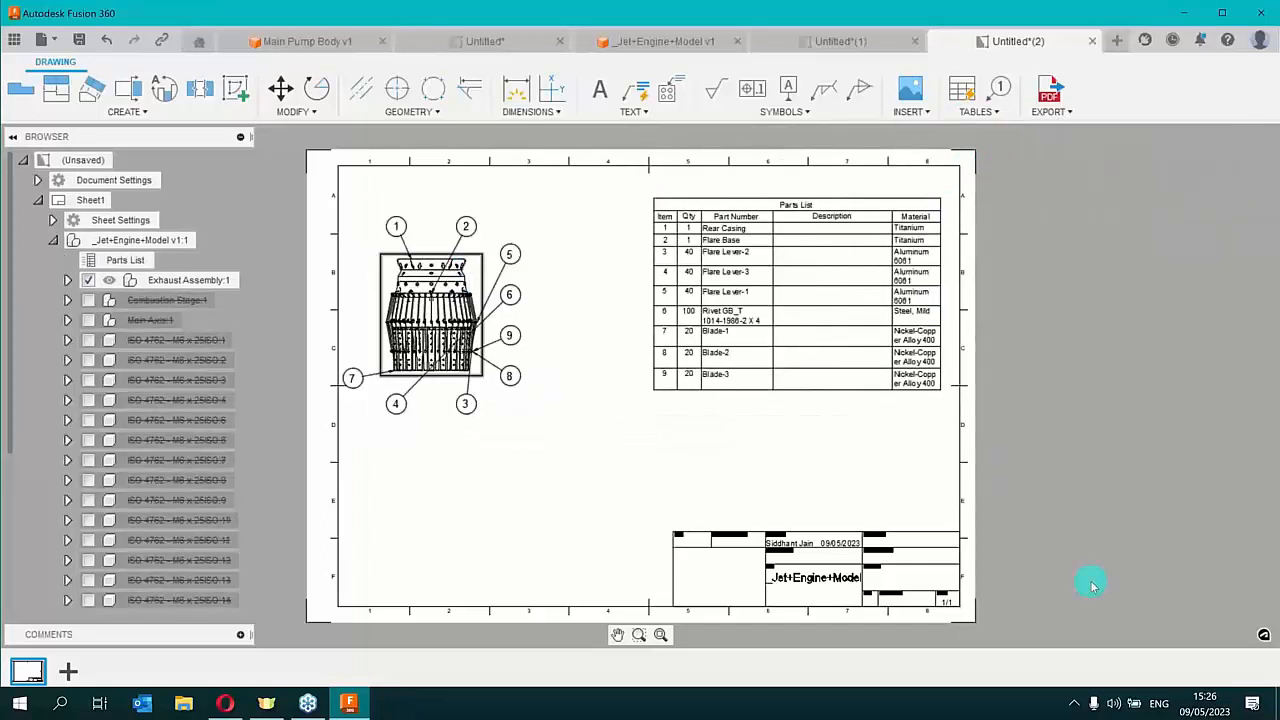
pyautogui.scroll(3, 770, 250)
pyautogui.scroll(-3, 770, 265)
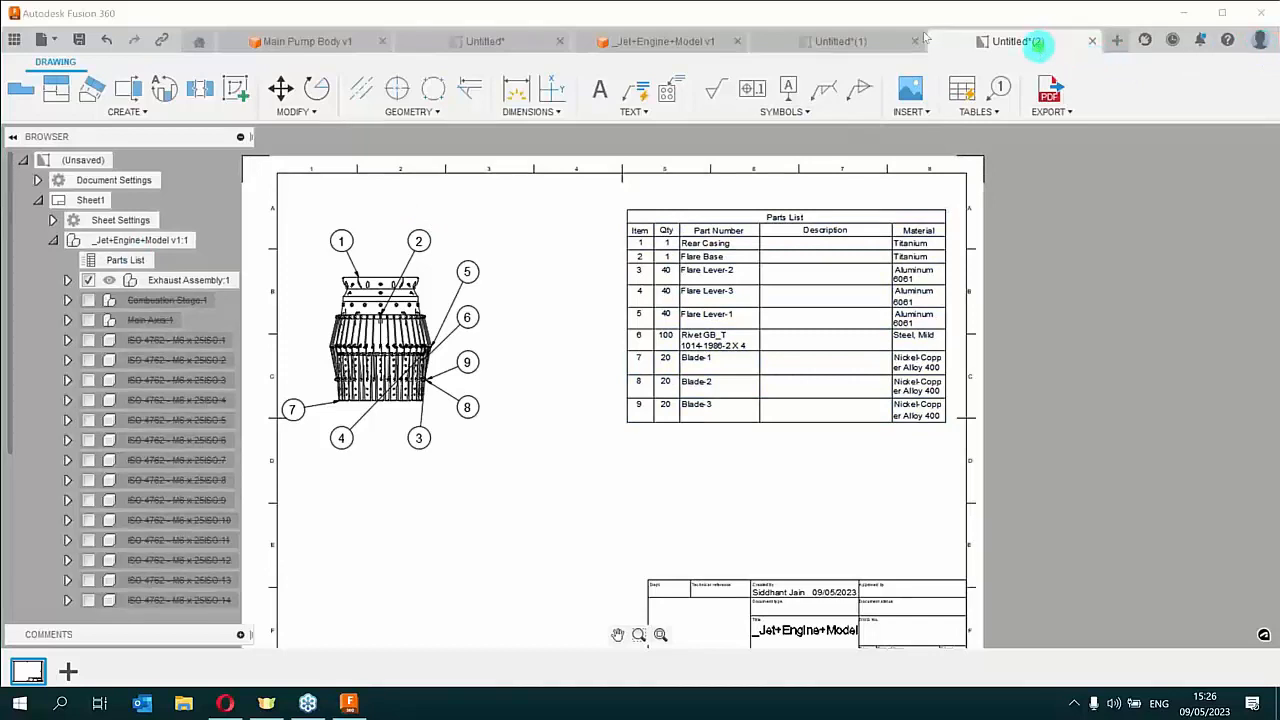
# Examine the parts list's structure, table direction and column settings without changing them
pyautogui.rightClick(133, 261)
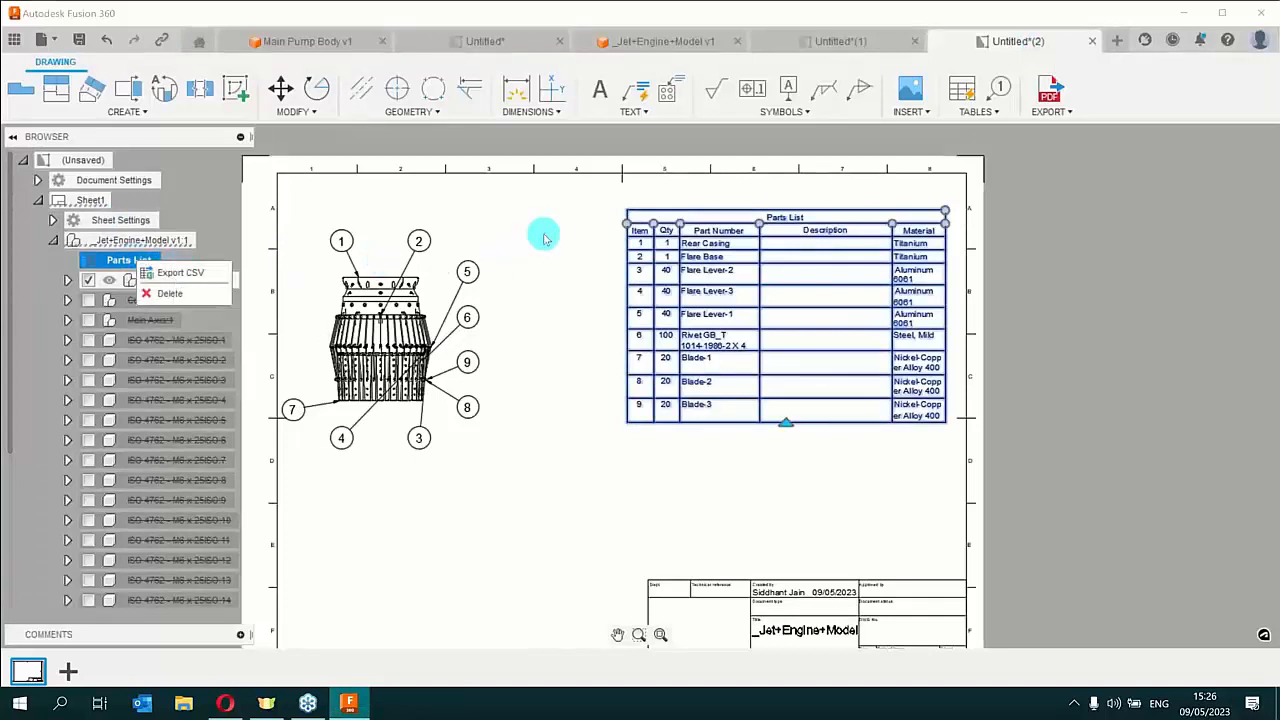
pyautogui.click(720, 293)
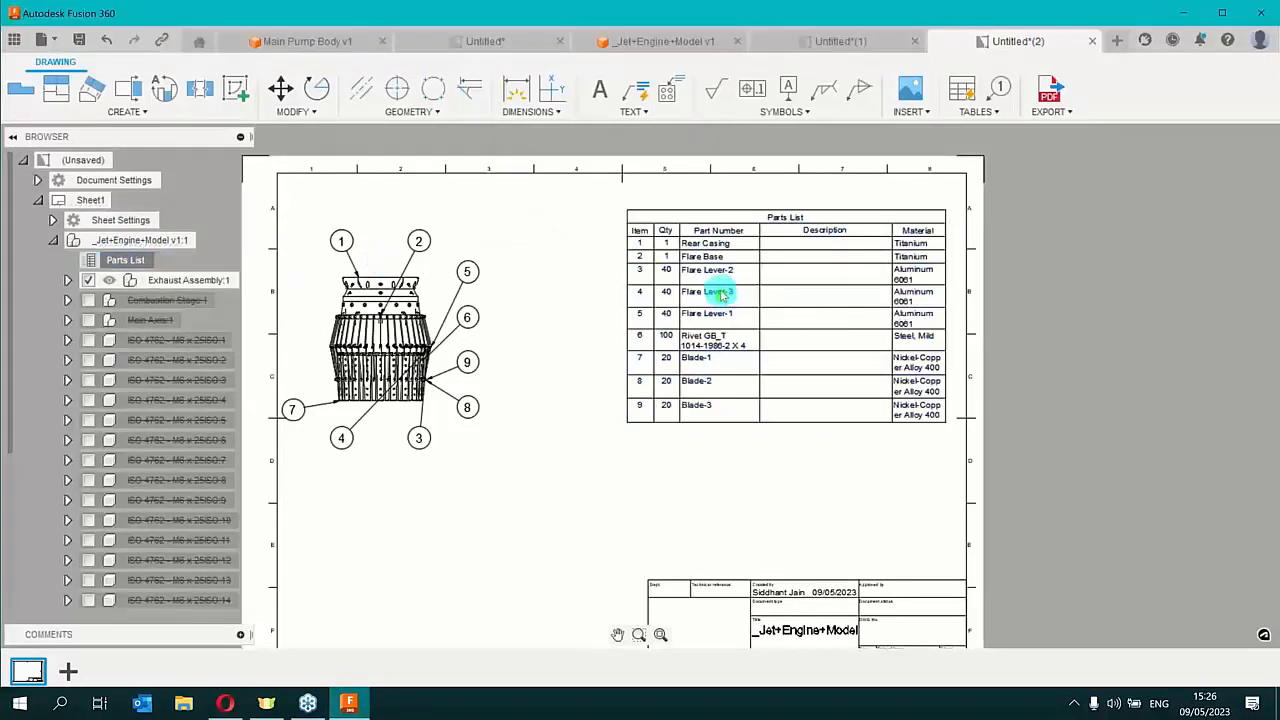
pyautogui.doubleClick(725, 300)
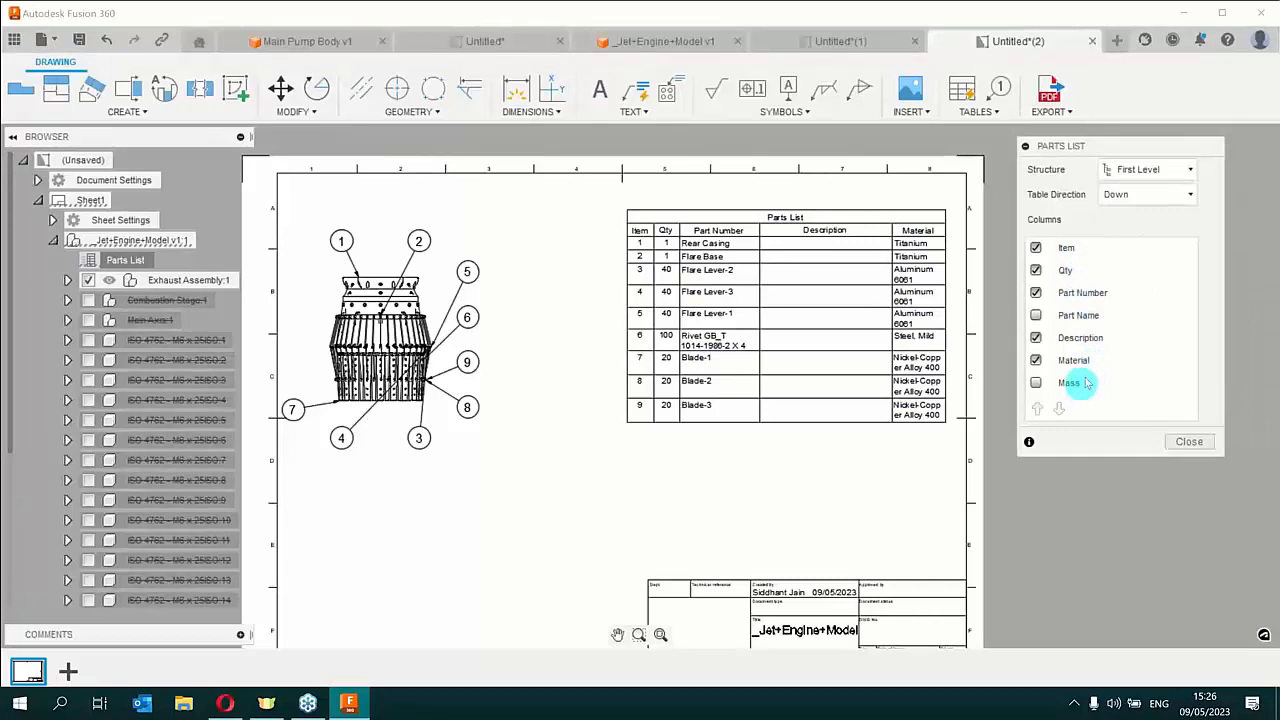
pyautogui.click(1163, 200)
pyautogui.click(1163, 199)
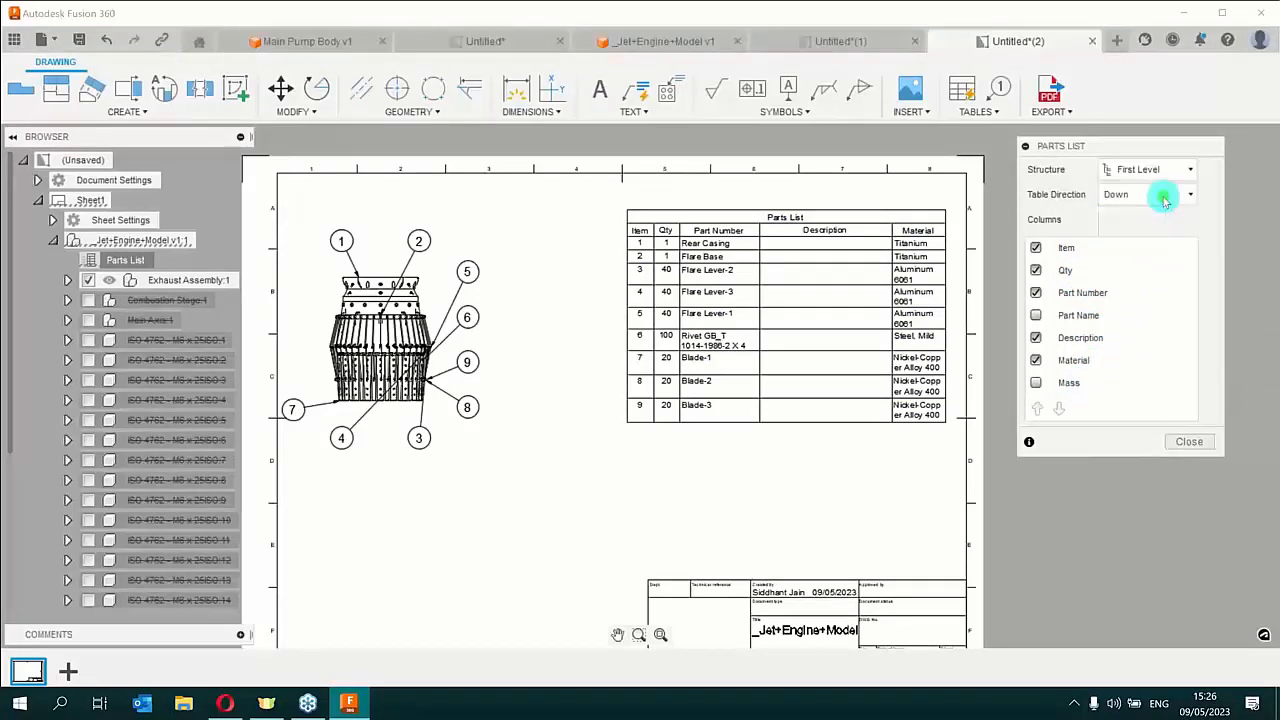
pyautogui.click(1189, 441)
# Export the parts list to the Desktop as a CSV file named Exhaust Assembly Stage
pyautogui.rightClick(134, 264)
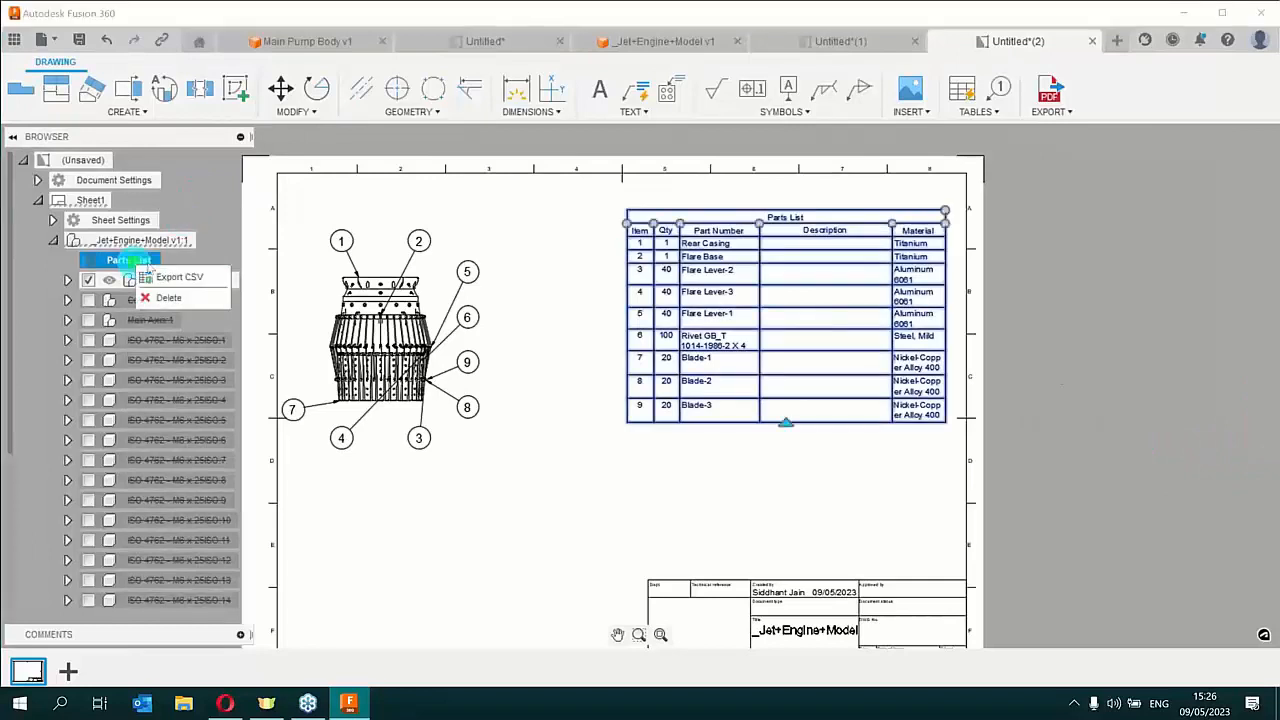
pyautogui.click(180, 278)
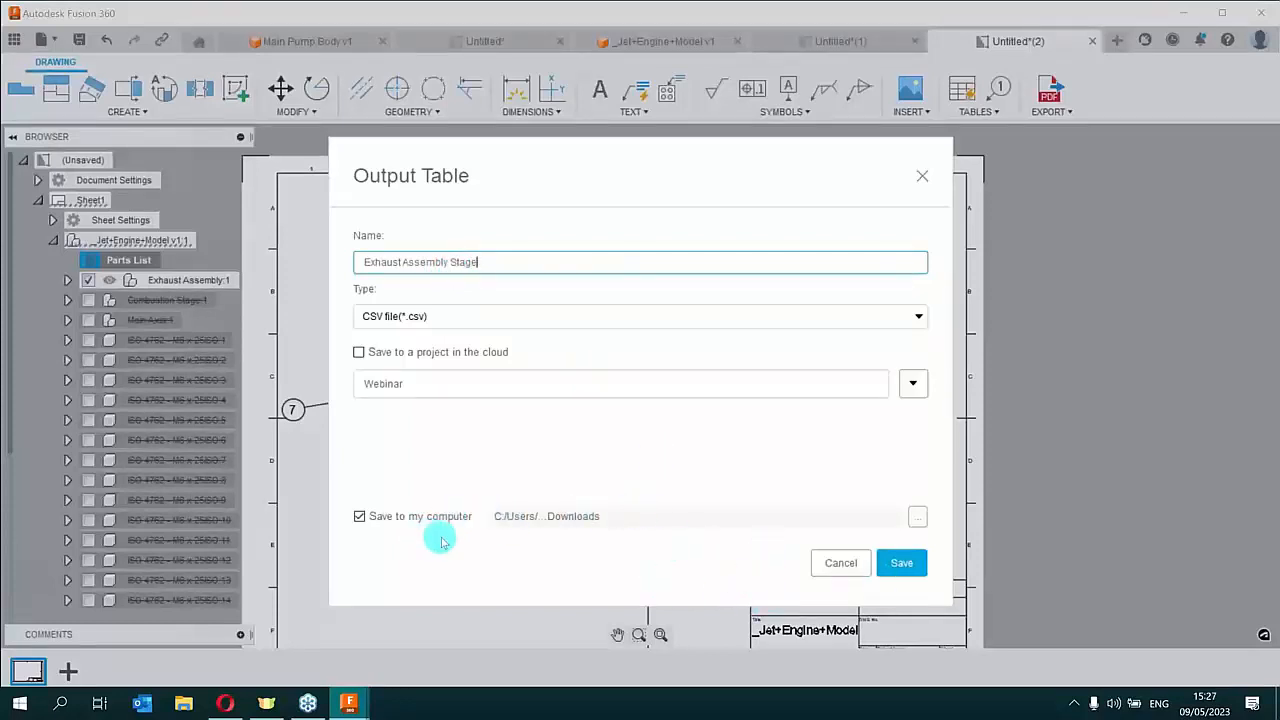
pyautogui.click(920, 516)
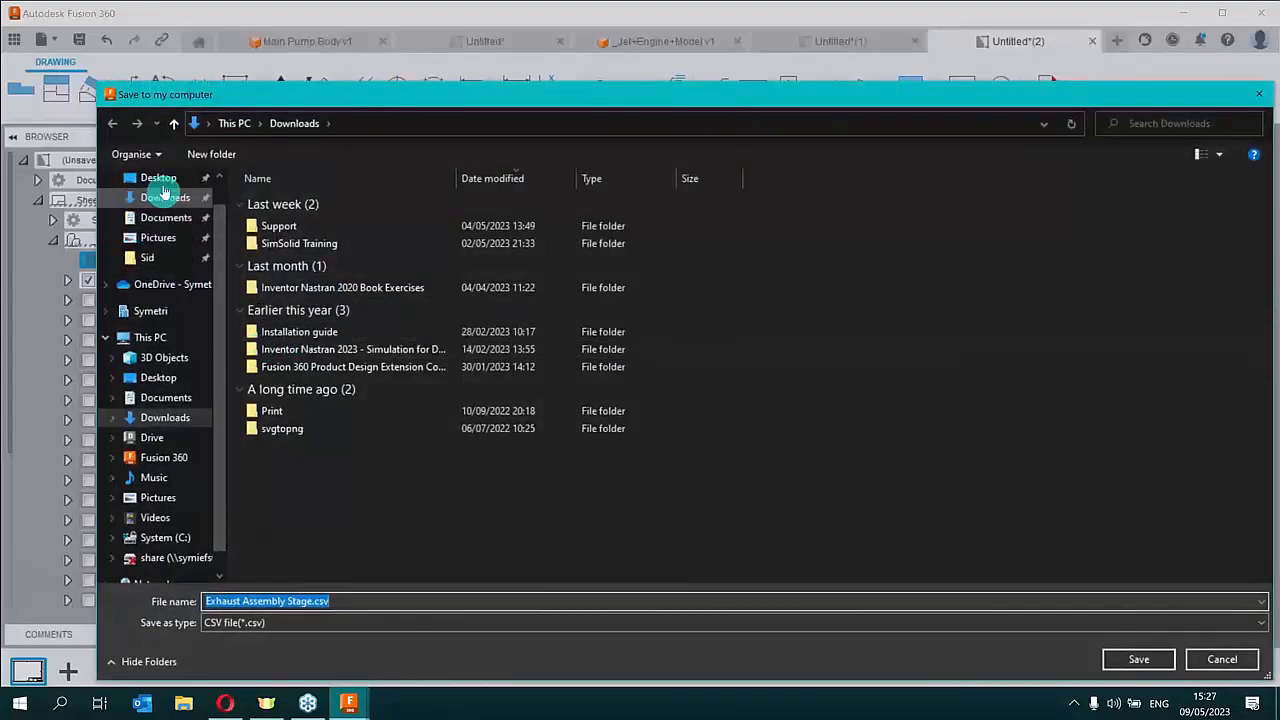
pyautogui.click(158, 178)
pyautogui.click(1138, 659)
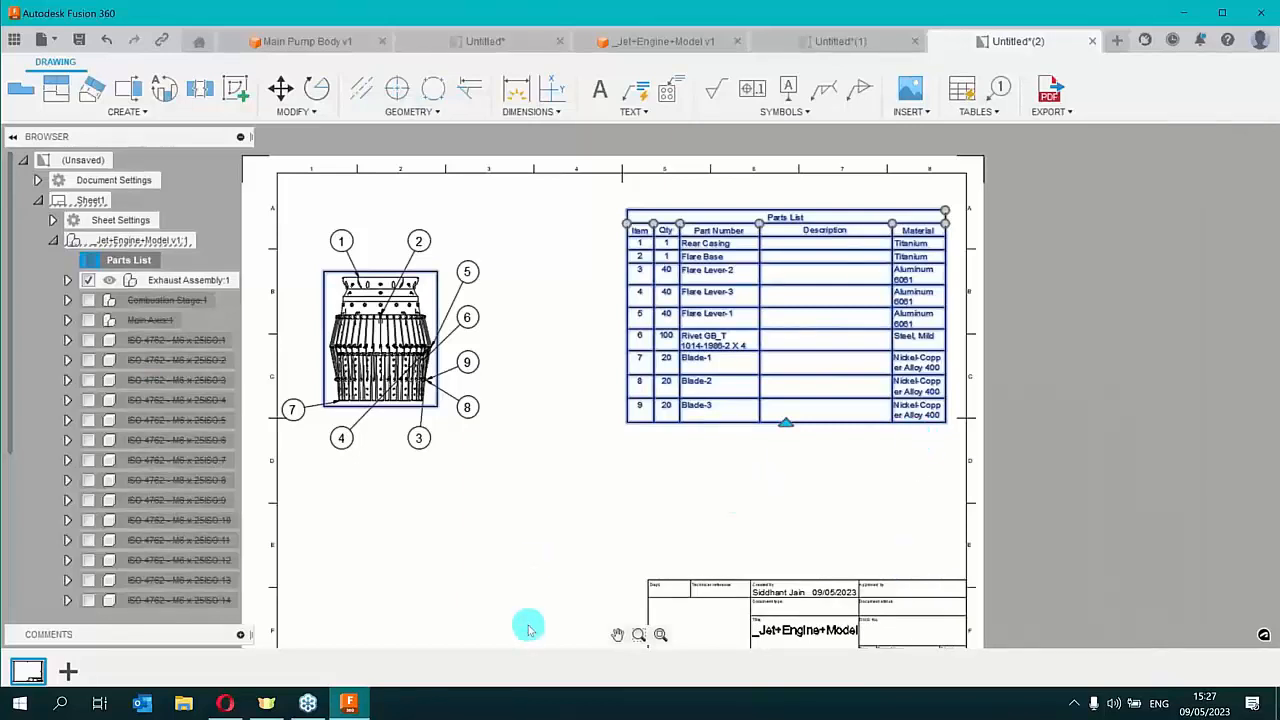
# Open the exported Exhaust Assembly Stage.csv from the desktop in Excel to check its contents
pyautogui.click(1201, 42)
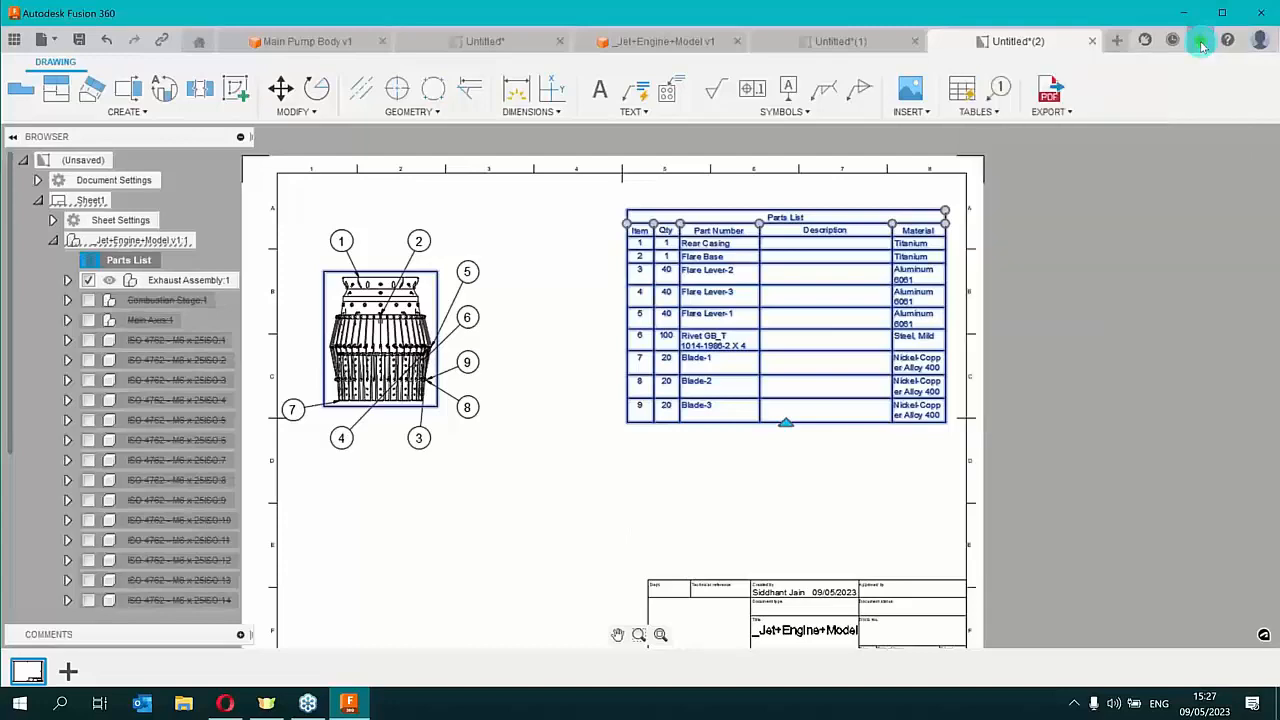
pyautogui.click(1187, 16)
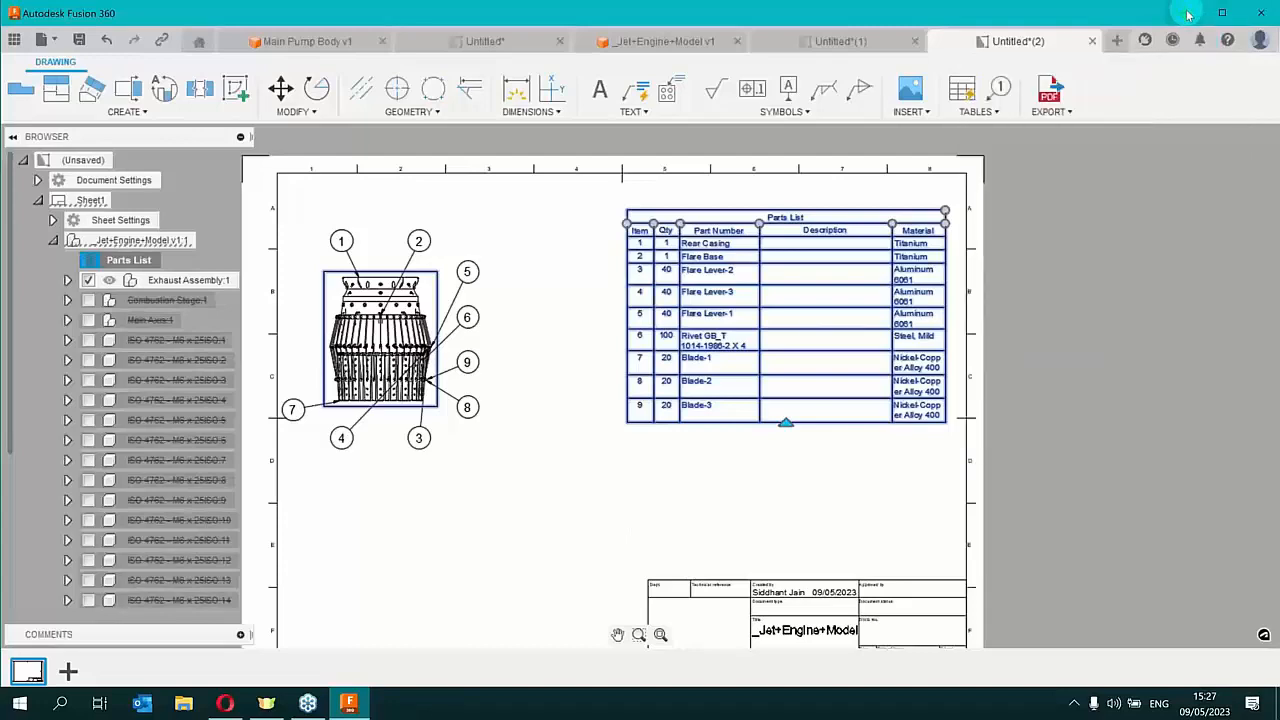
pyautogui.click(1187, 16)
pyautogui.moveTo(300, 157); pyautogui.dragTo(931, 115)
pyautogui.click(155, 368)
pyautogui.doubleClick(153, 368)
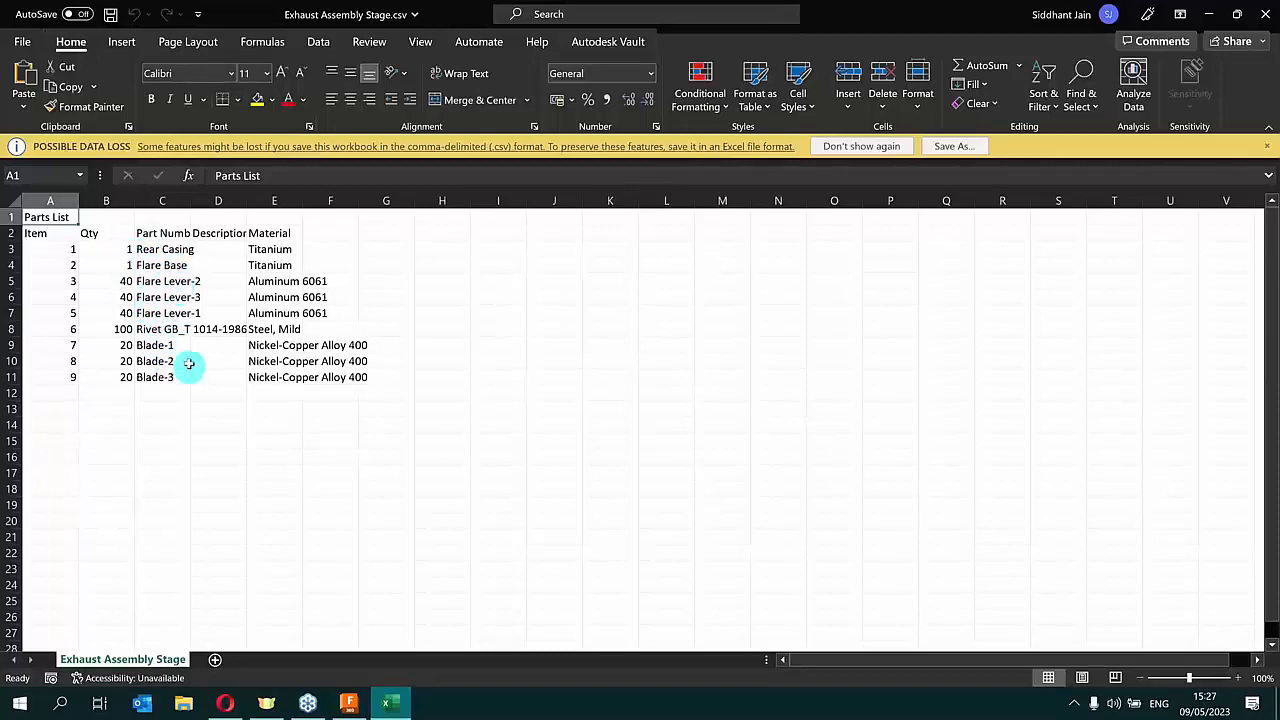
# Return to the Fusion 360 drawing and set the parts list structure to All Level
pyautogui.click(349, 704)
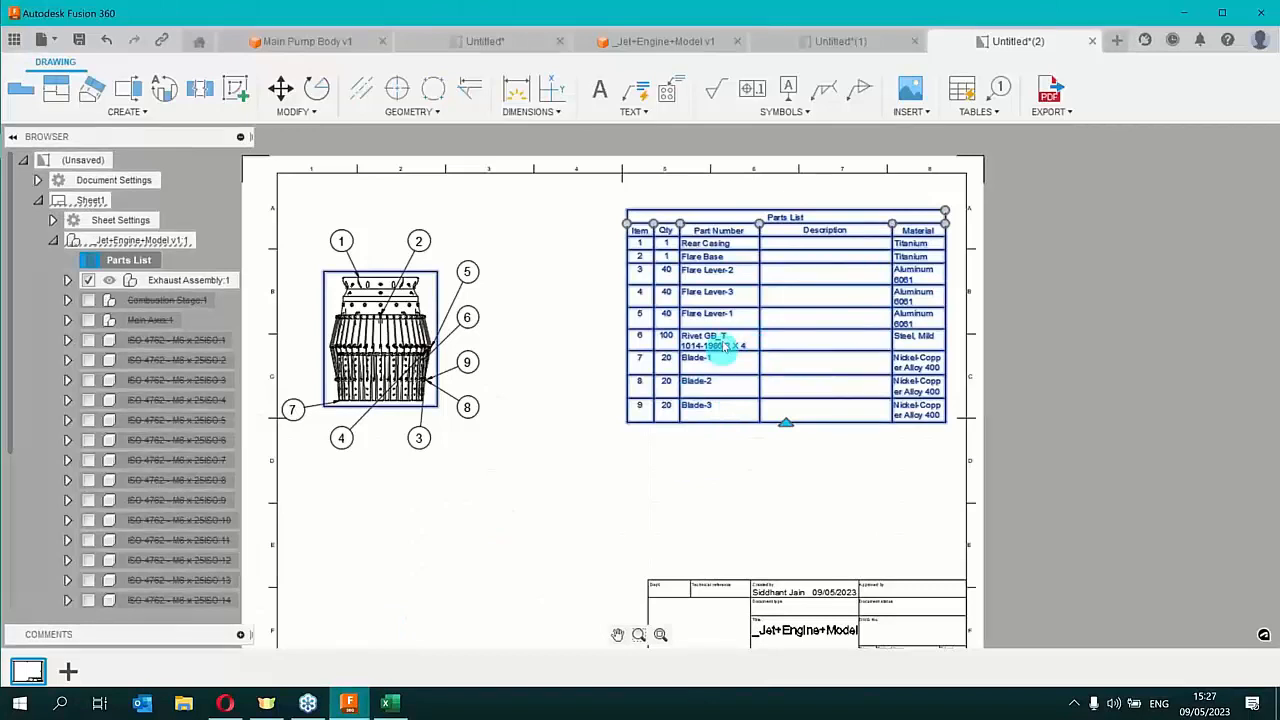
pyautogui.hotkey('ctrl', 'z')
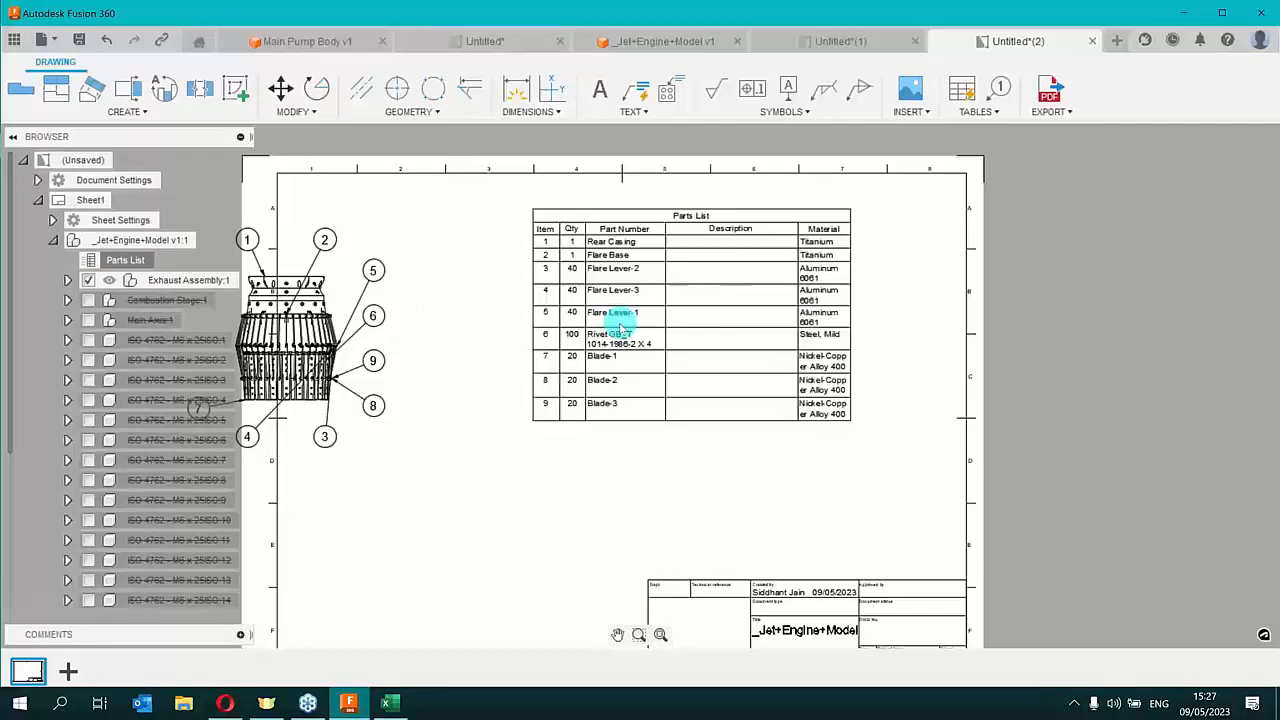
pyautogui.hotkey('ctrl', 'y')
pyautogui.click(668, 314)
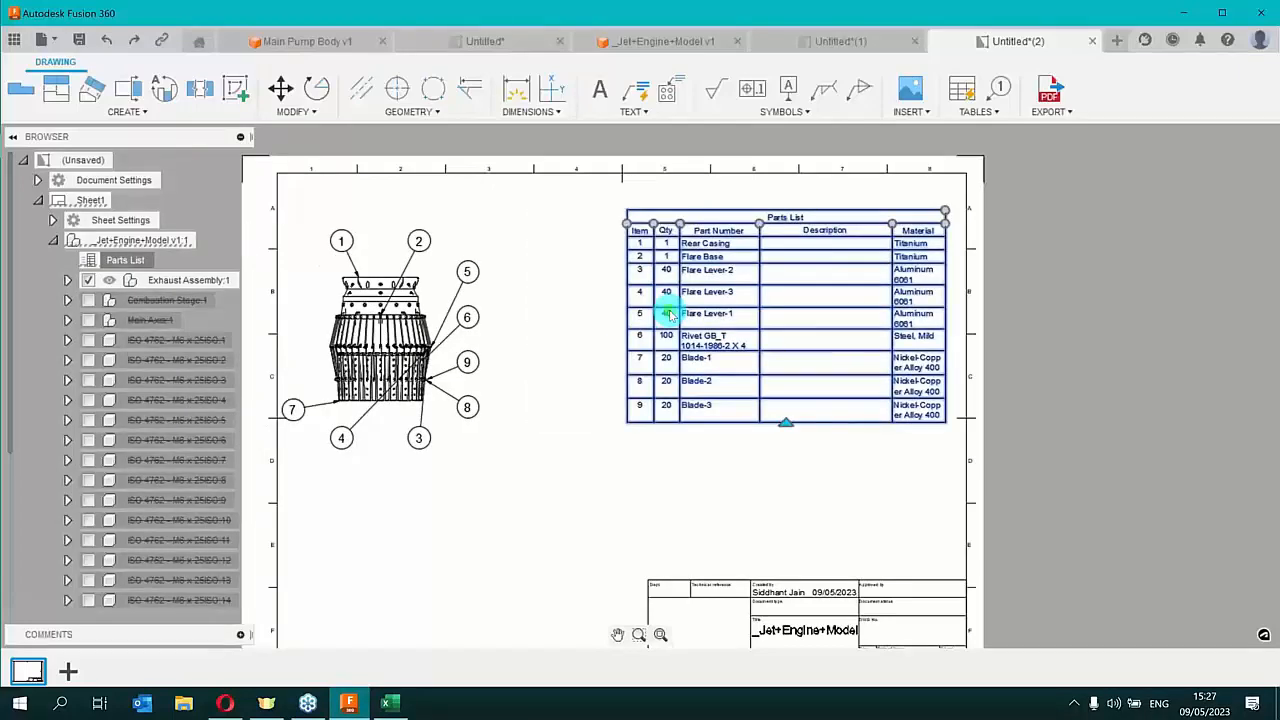
pyautogui.doubleClick(762, 310)
pyautogui.click(1145, 169)
pyautogui.click(1140, 206)
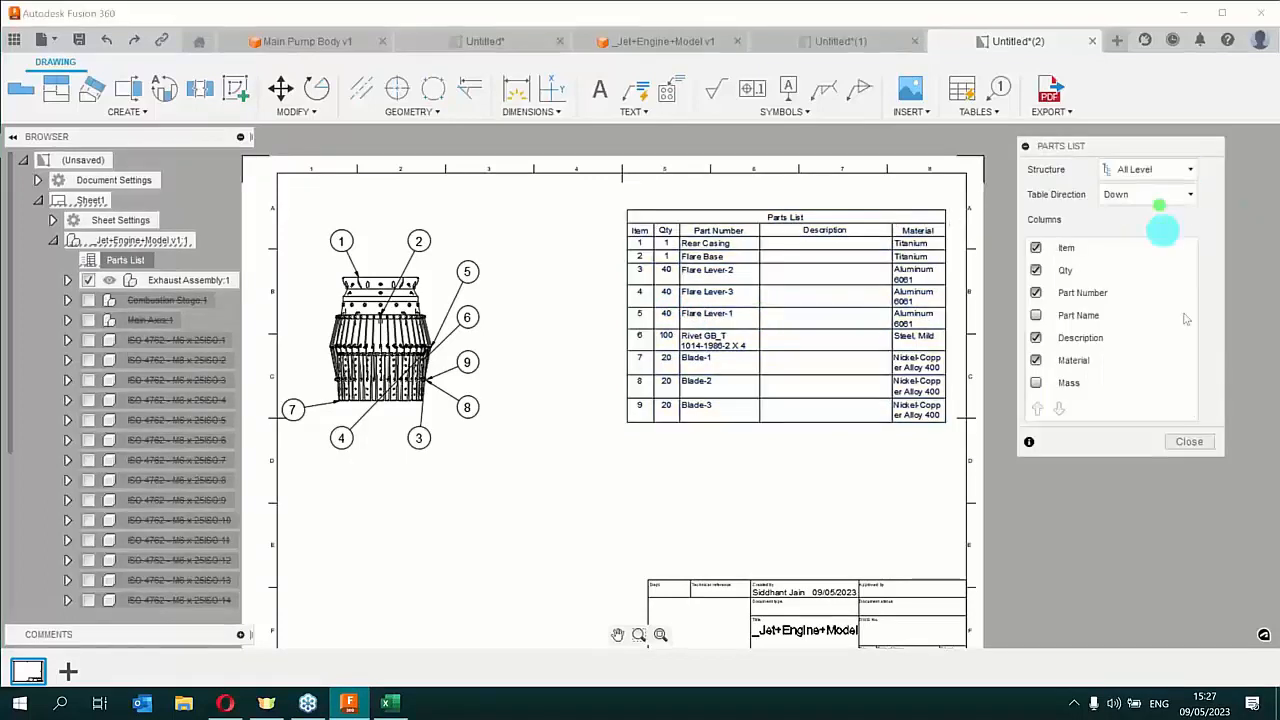
pyautogui.click(1191, 446)
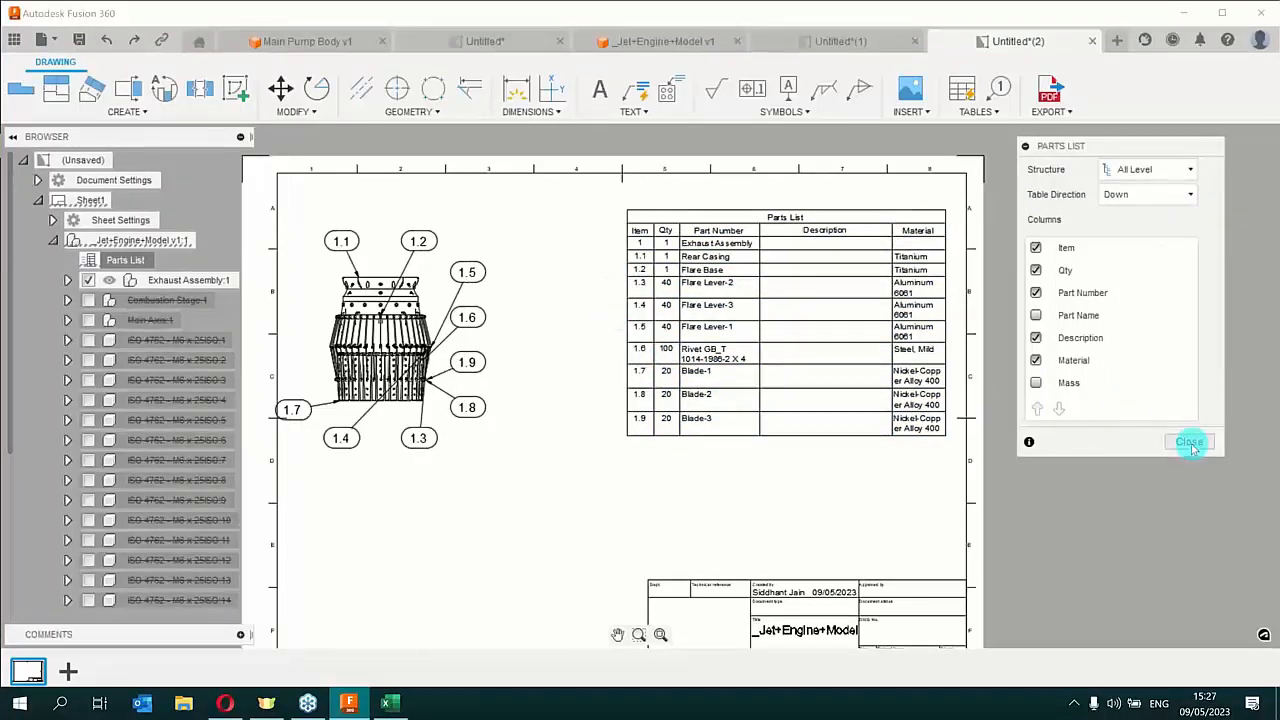
pyautogui.click(1191, 446)
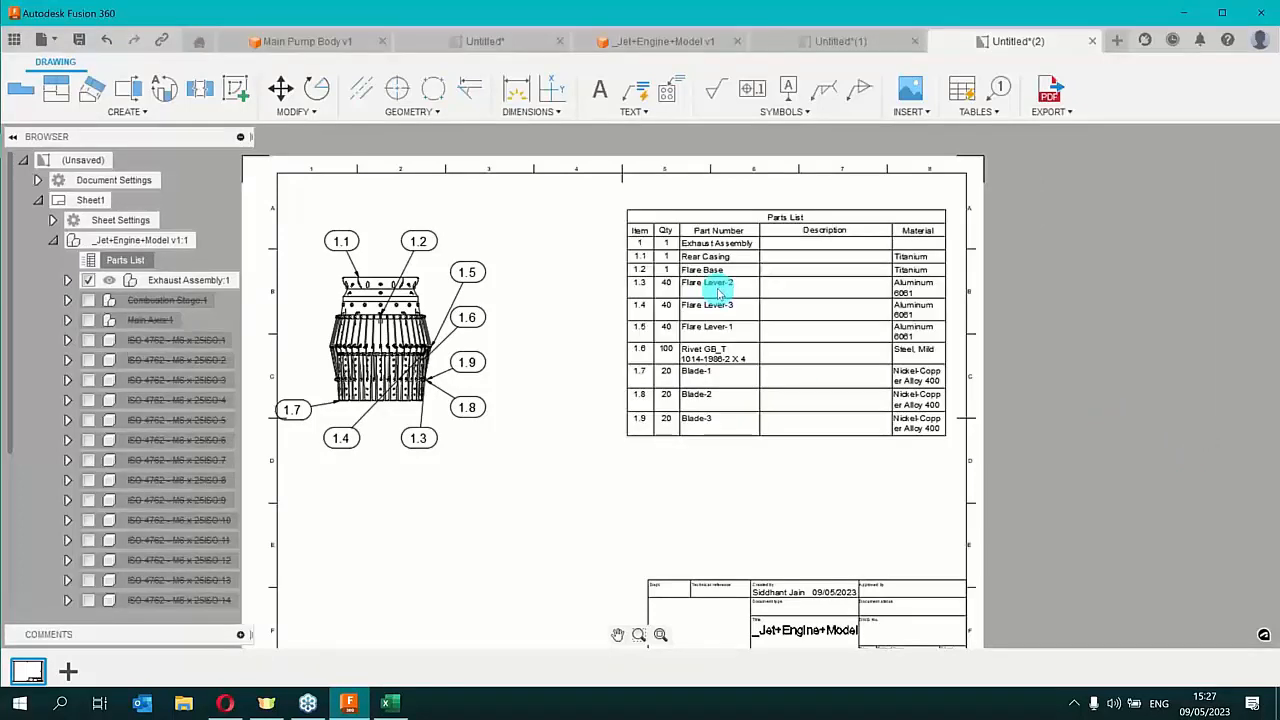
# Export the All Level parts list to the Desktop as a CSV file named Exhaust ASsembly
pyautogui.rightClick(132, 262)
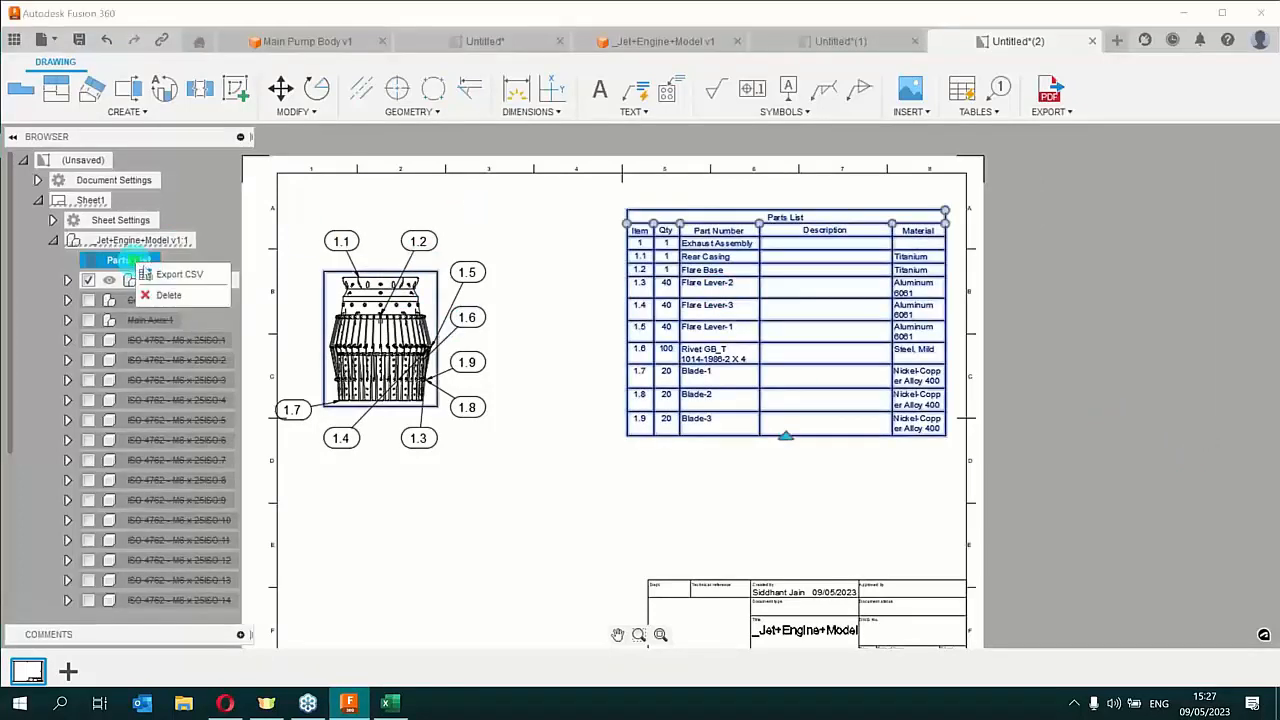
pyautogui.click(180, 274)
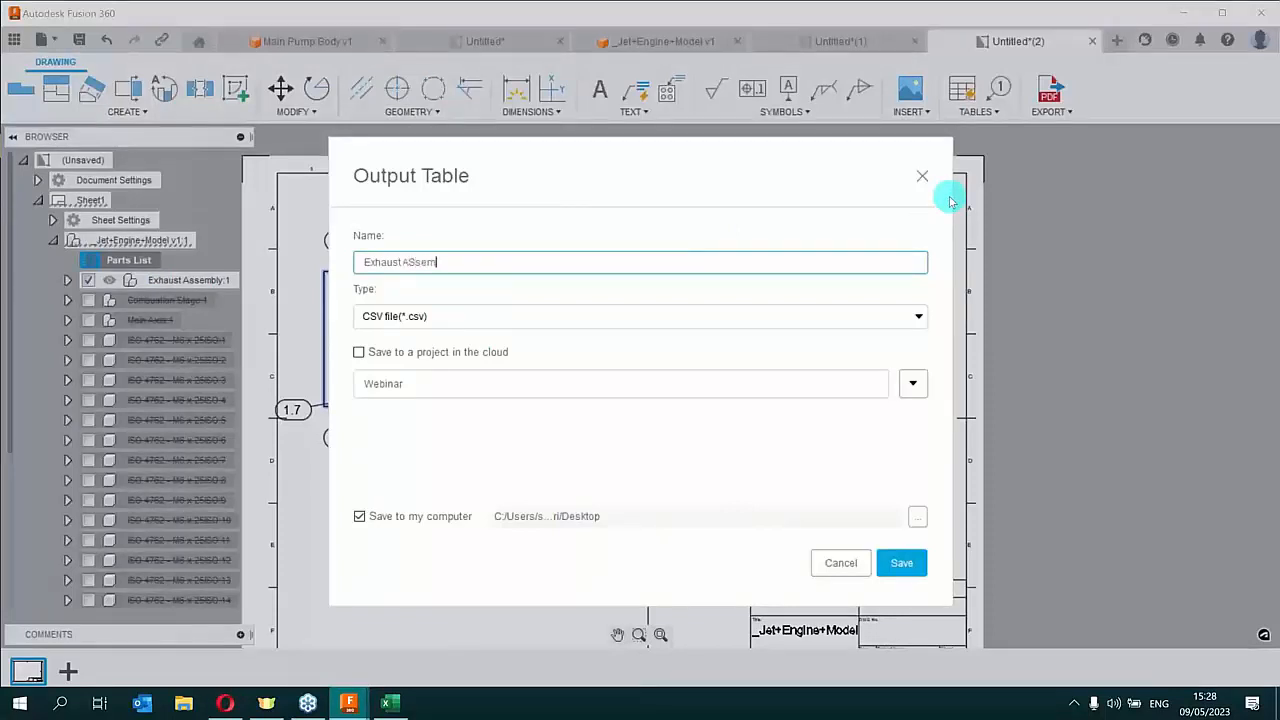
pyautogui.write('Exhaust ASsembly')
pyautogui.click(902, 562)
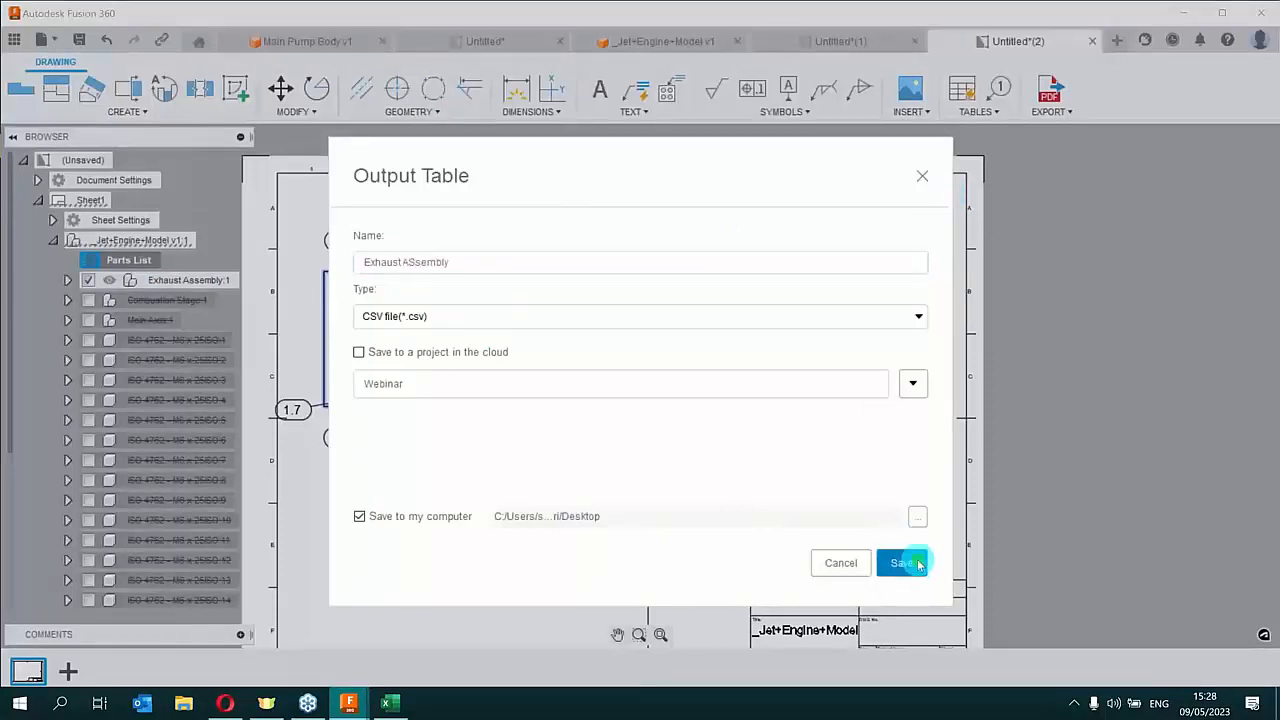
# Open Exhaust ASsembly.csv from the desktop in Excel, examine its item numbering, close it and return to the Fusion 360 drawing
pyautogui.click(1192, 12)
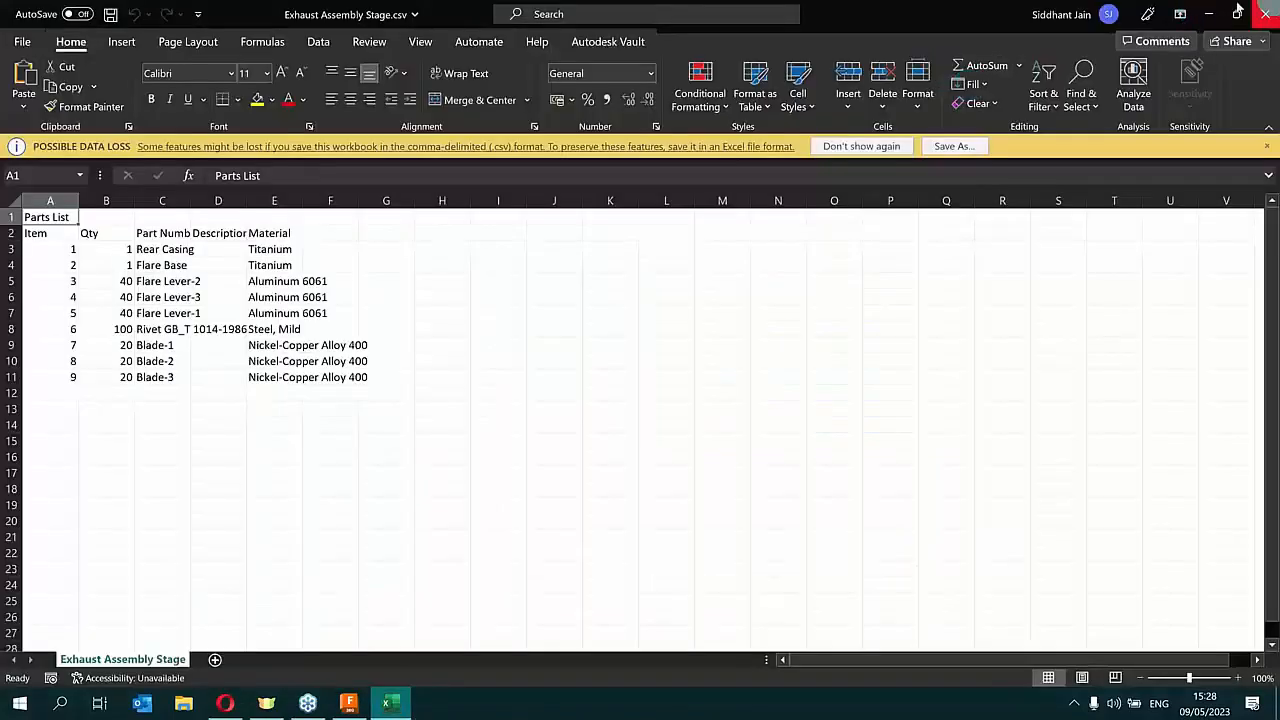
pyautogui.click(1217, 12)
pyautogui.doubleClick(155, 462)
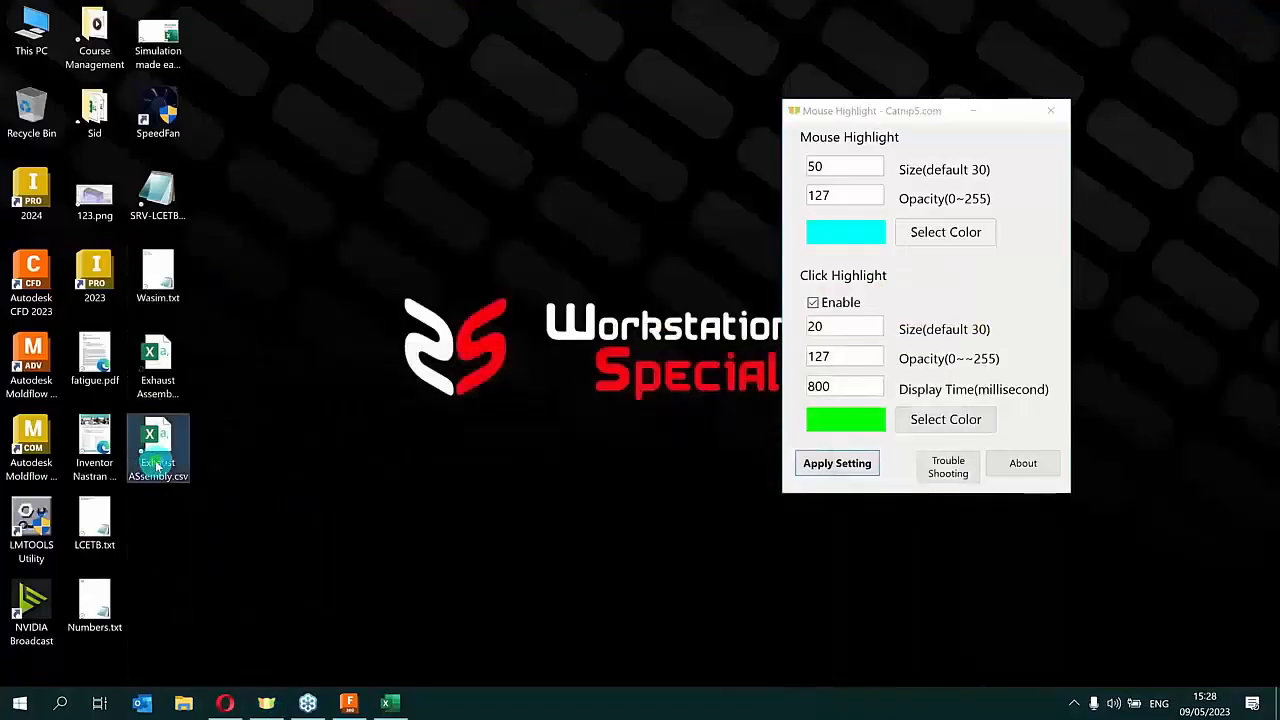
pyautogui.moveTo(405, 708)
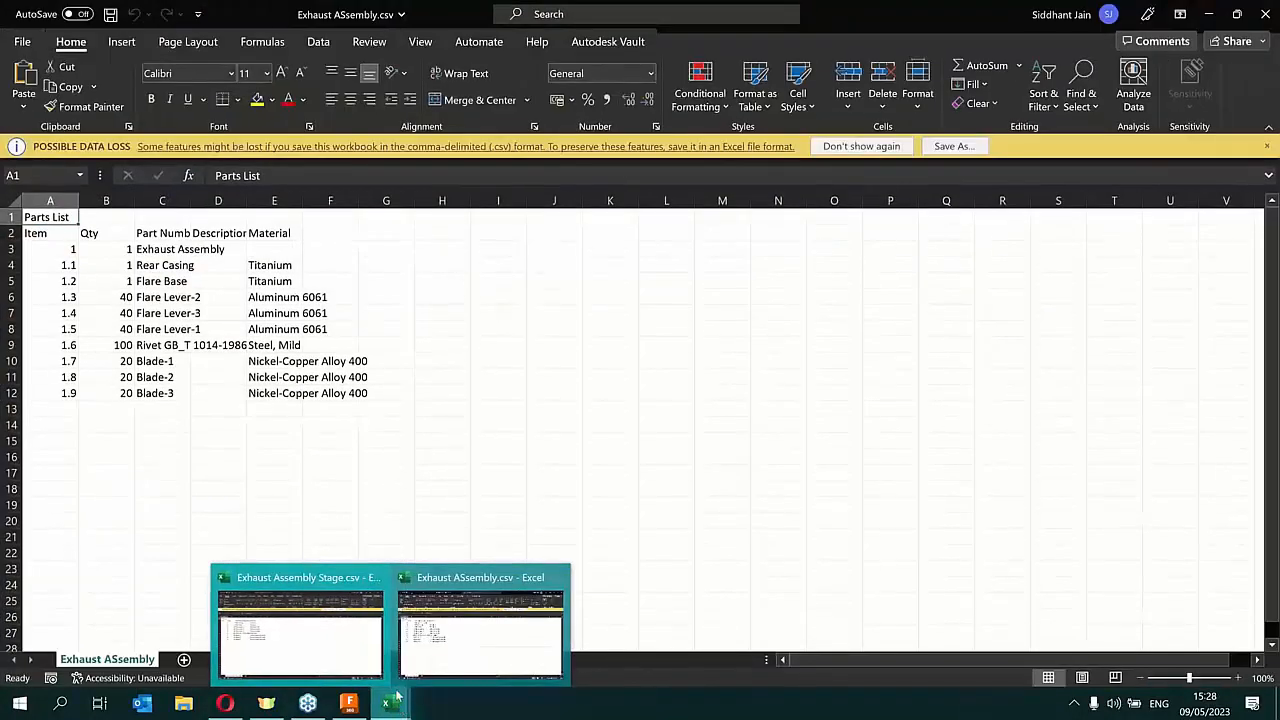
pyautogui.click(478, 613)
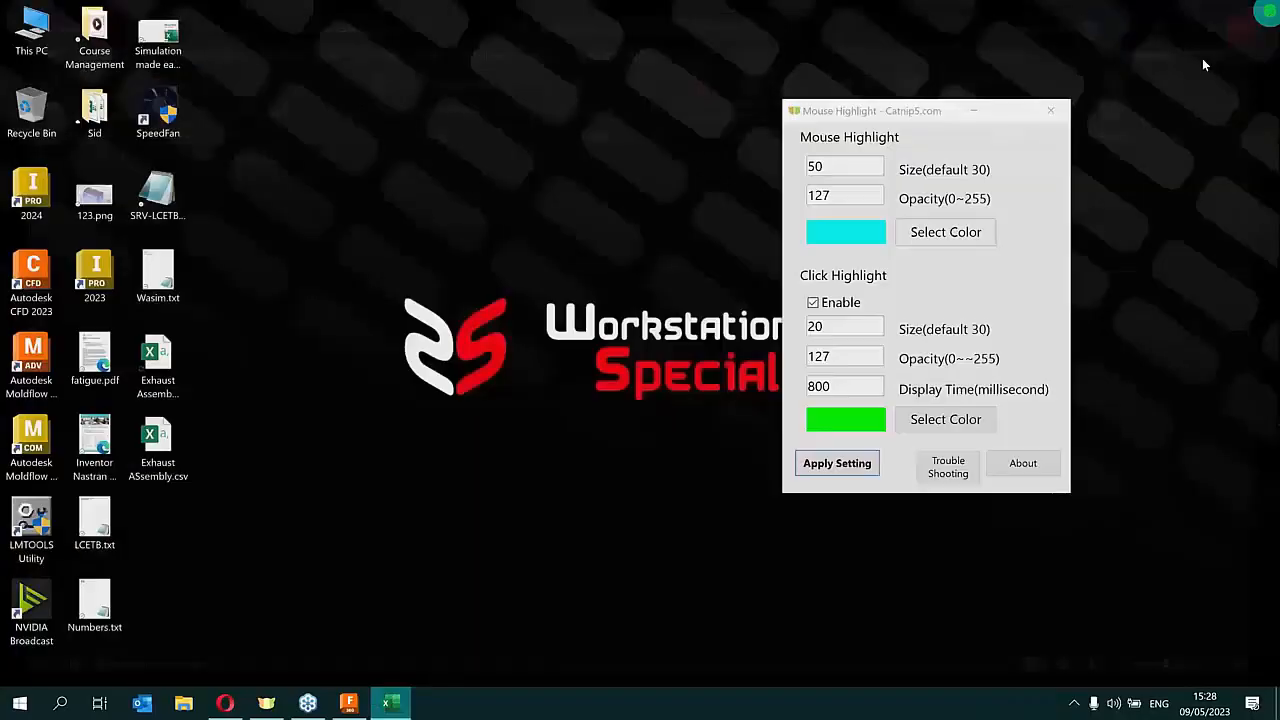
pyautogui.click(1266, 12)
pyautogui.click(350, 704)
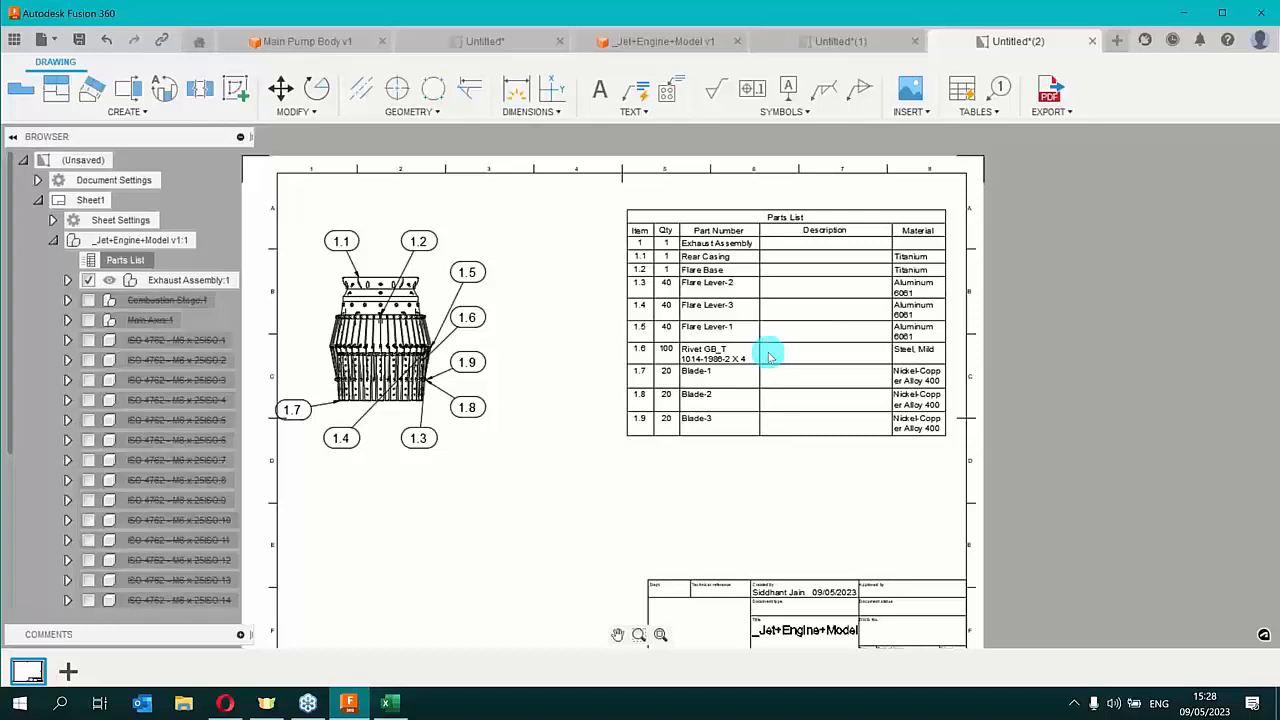
# Try to align balloons 1.3, 1.4, 1.5, 1.6, 1.8 and 1.9 along a line starting beneath the exhaust view
pyautogui.click(992, 113)
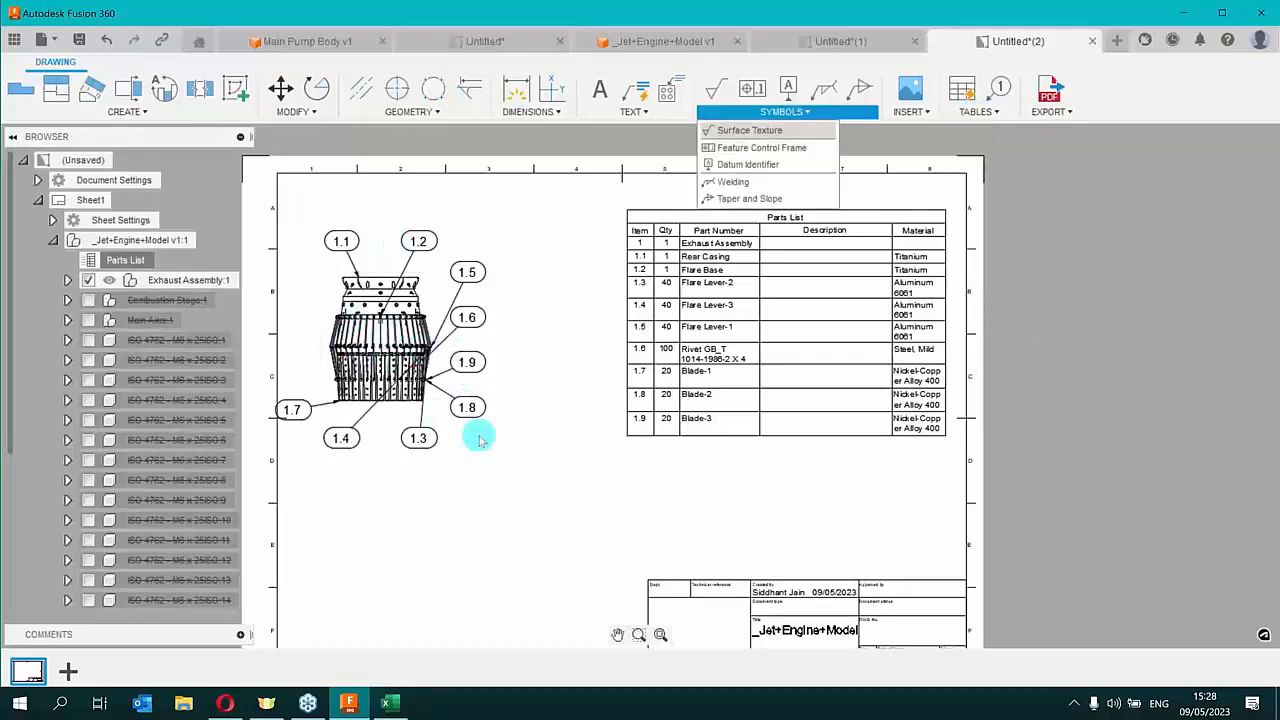
pyautogui.moveTo(1017, 113)
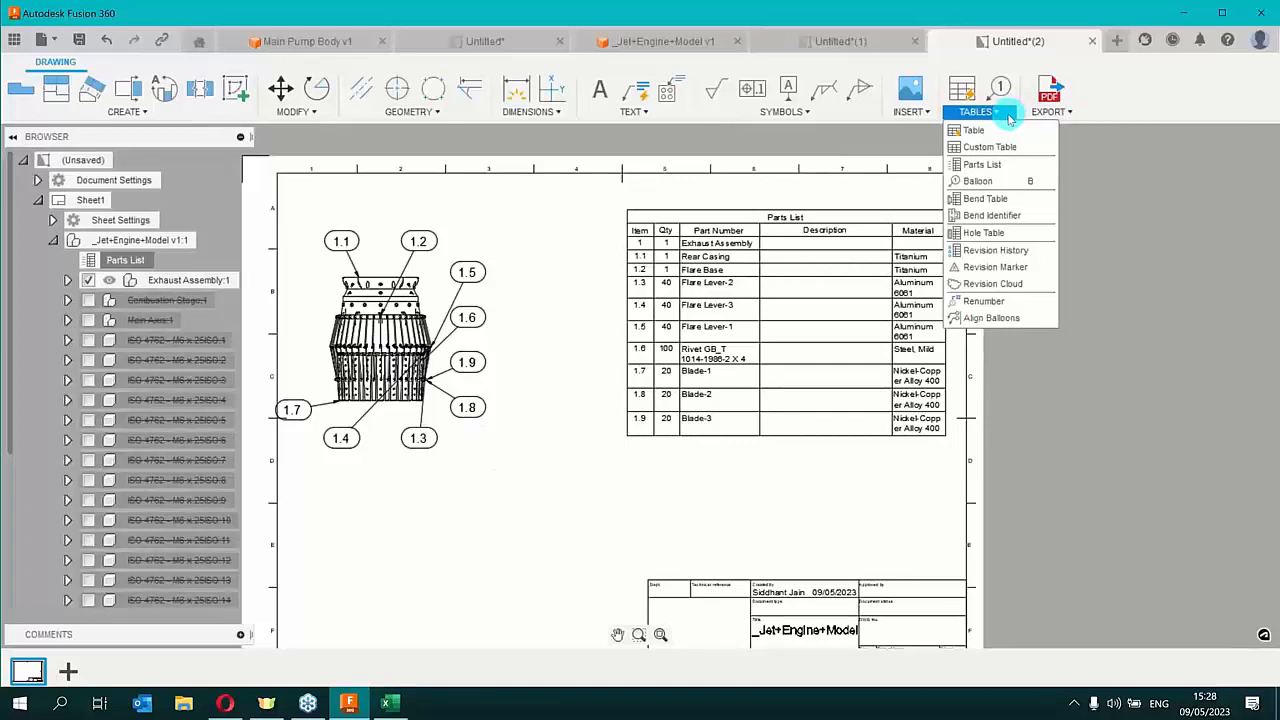
pyautogui.click(1020, 322)
pyautogui.click(341, 438)
pyautogui.click(418, 438)
pyautogui.click(467, 362)
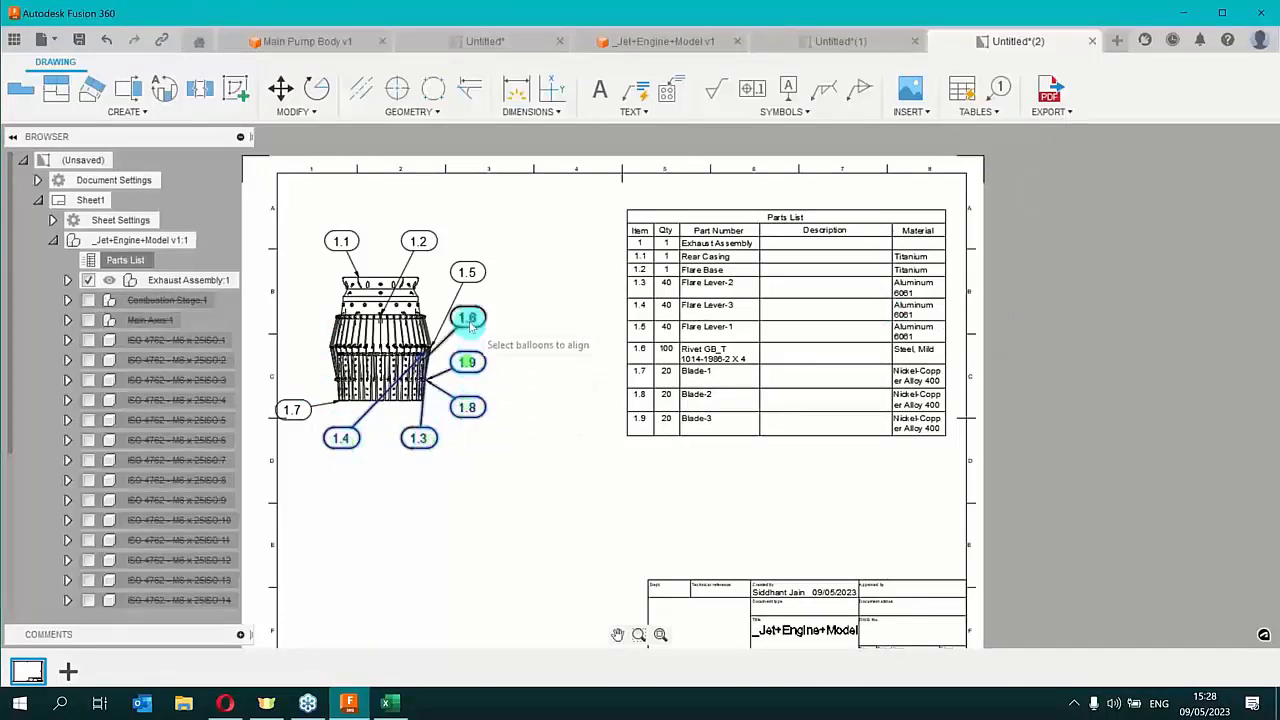
pyautogui.click(469, 320)
pyautogui.click(470, 276)
pyautogui.rightClick(534, 302)
pyautogui.click(591, 300)
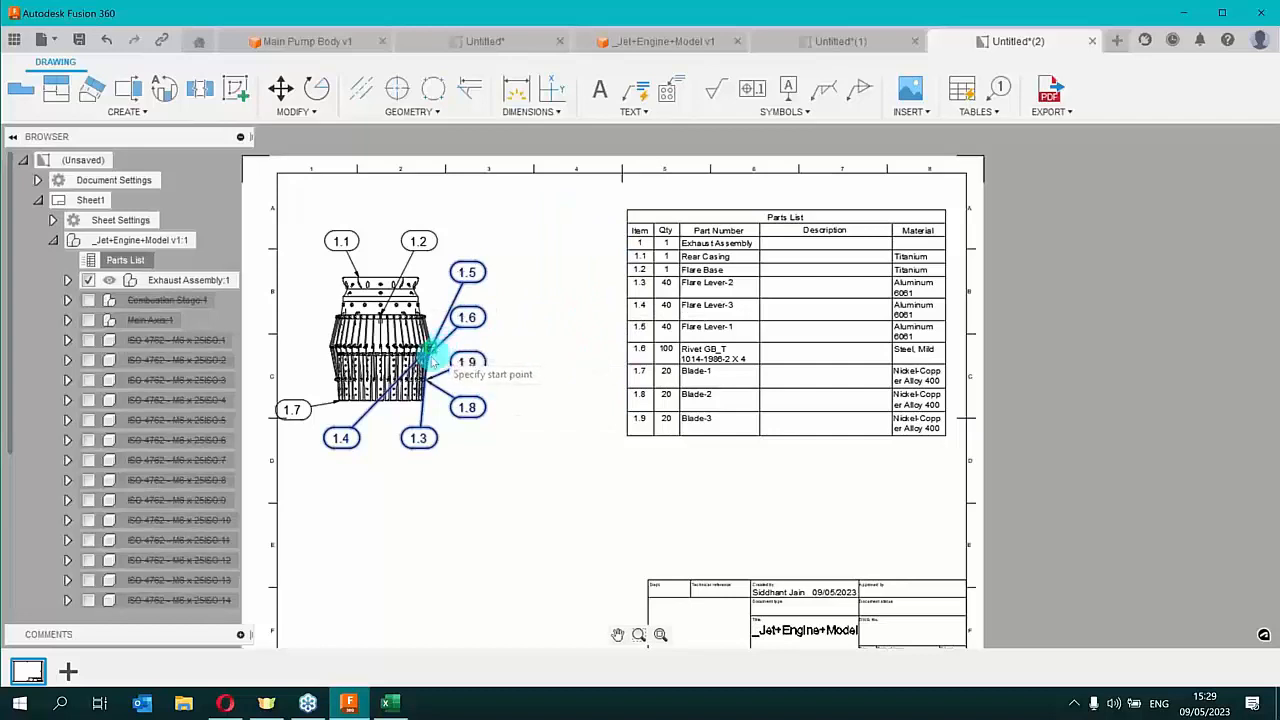
pyautogui.click(390, 403)
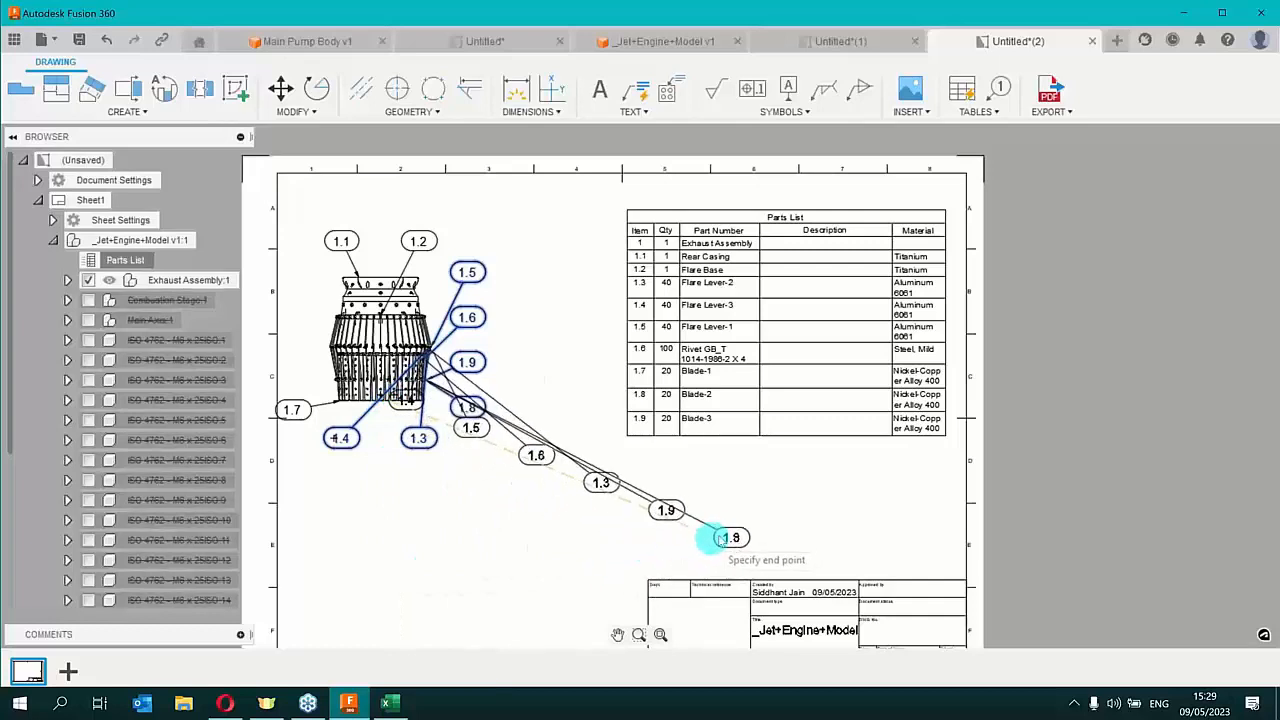
pyautogui.rightClick(372, 548)
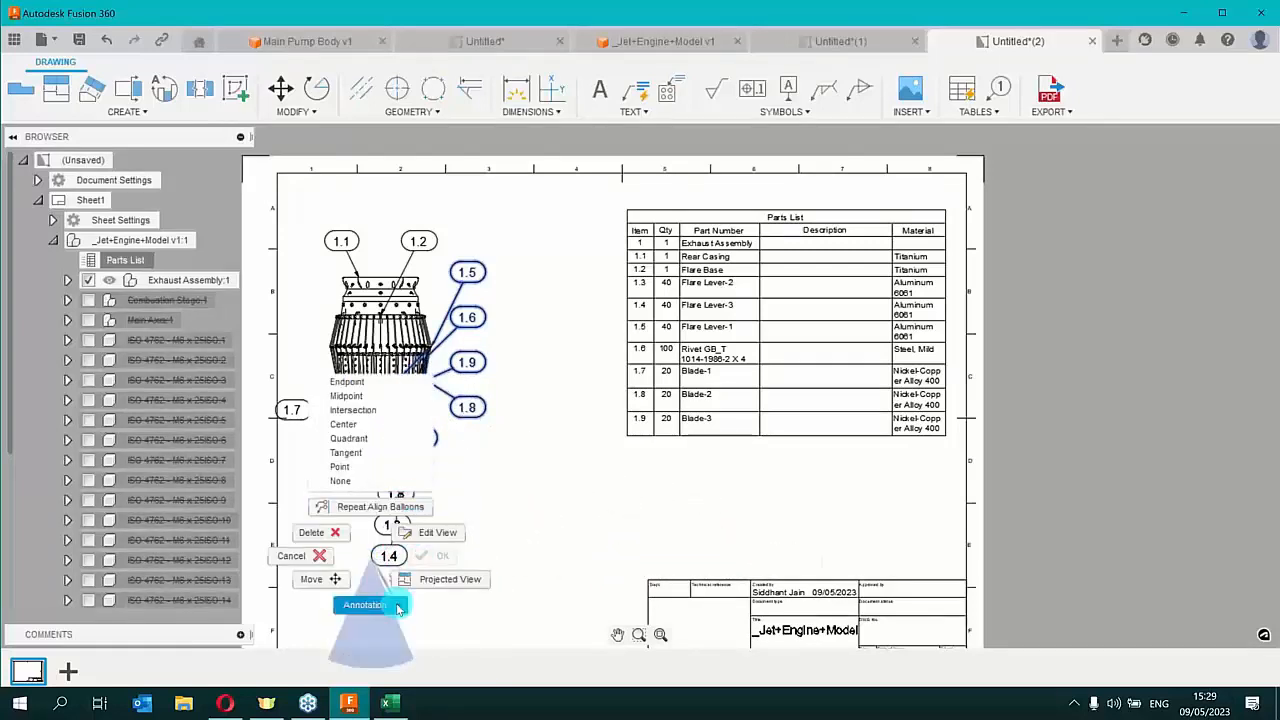
pyautogui.click(551, 499)
pyautogui.press('Escape')
# Move balloon 1.4 from beneath the exhaust view to beside balloon 1.5, and shift balloon 1.6 outward to just above balloon 1.9
pyautogui.click(342, 442)
pyautogui.moveTo(341, 438); pyautogui.dragTo(522, 277)
pyautogui.click(468, 318)
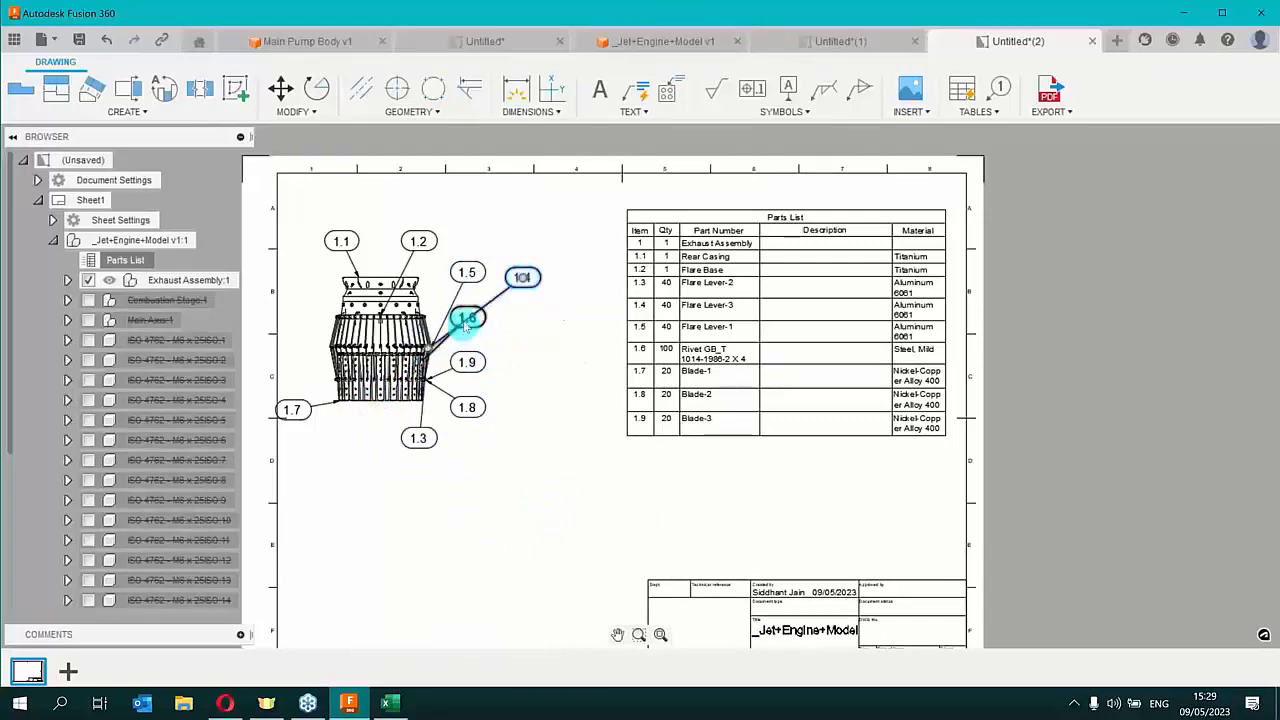
pyautogui.scroll(3, 472, 320)
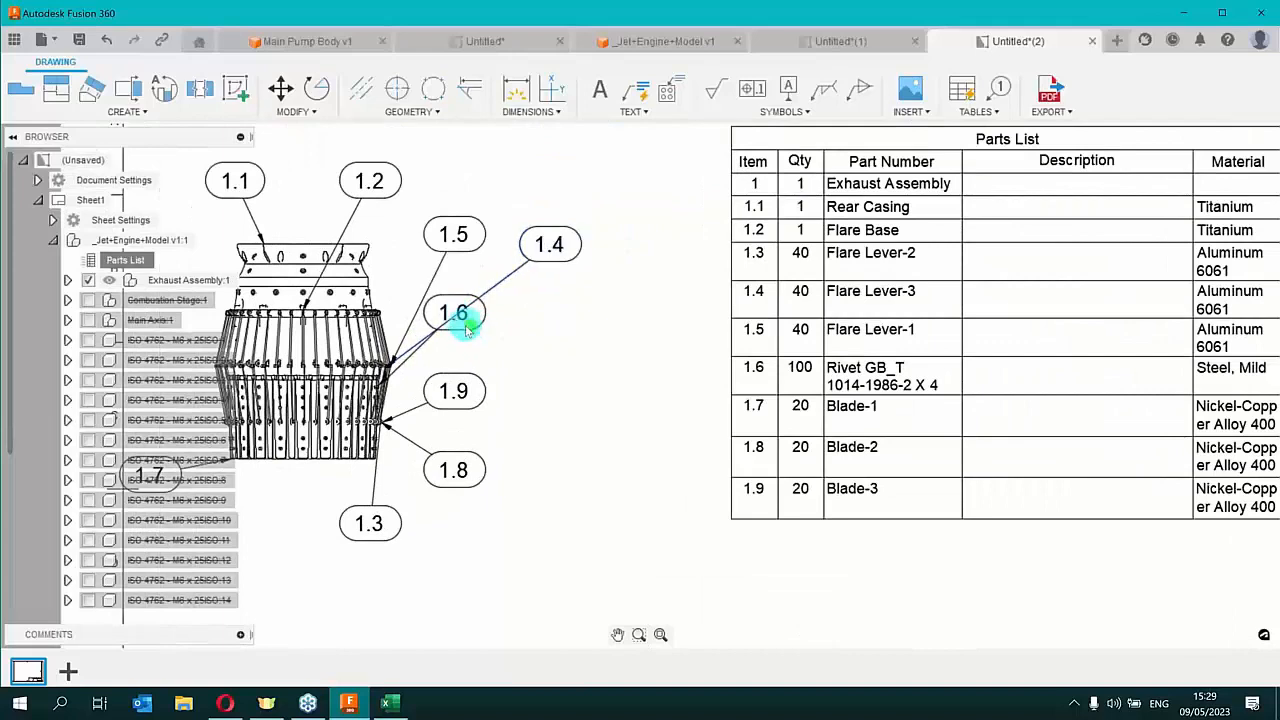
pyautogui.click(454, 311)
pyautogui.click(486, 355)
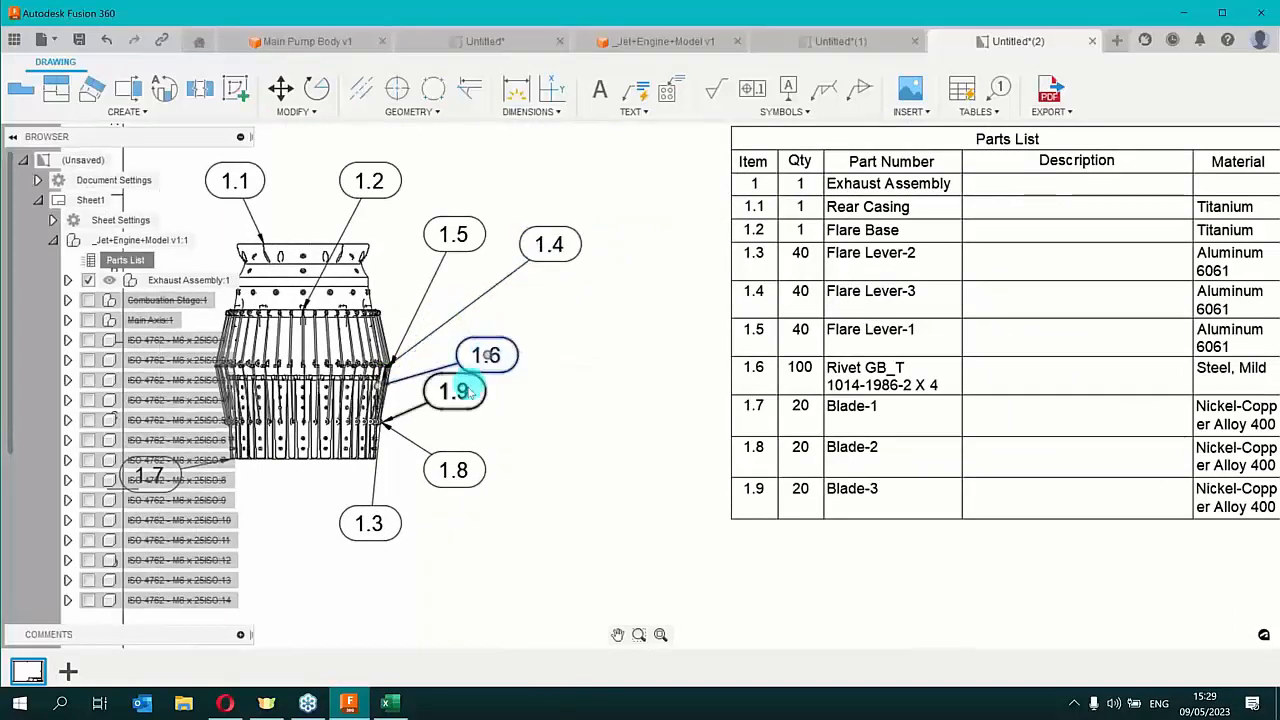
pyautogui.scroll(1, 375, 423)
pyautogui.scroll(3, 375, 423)
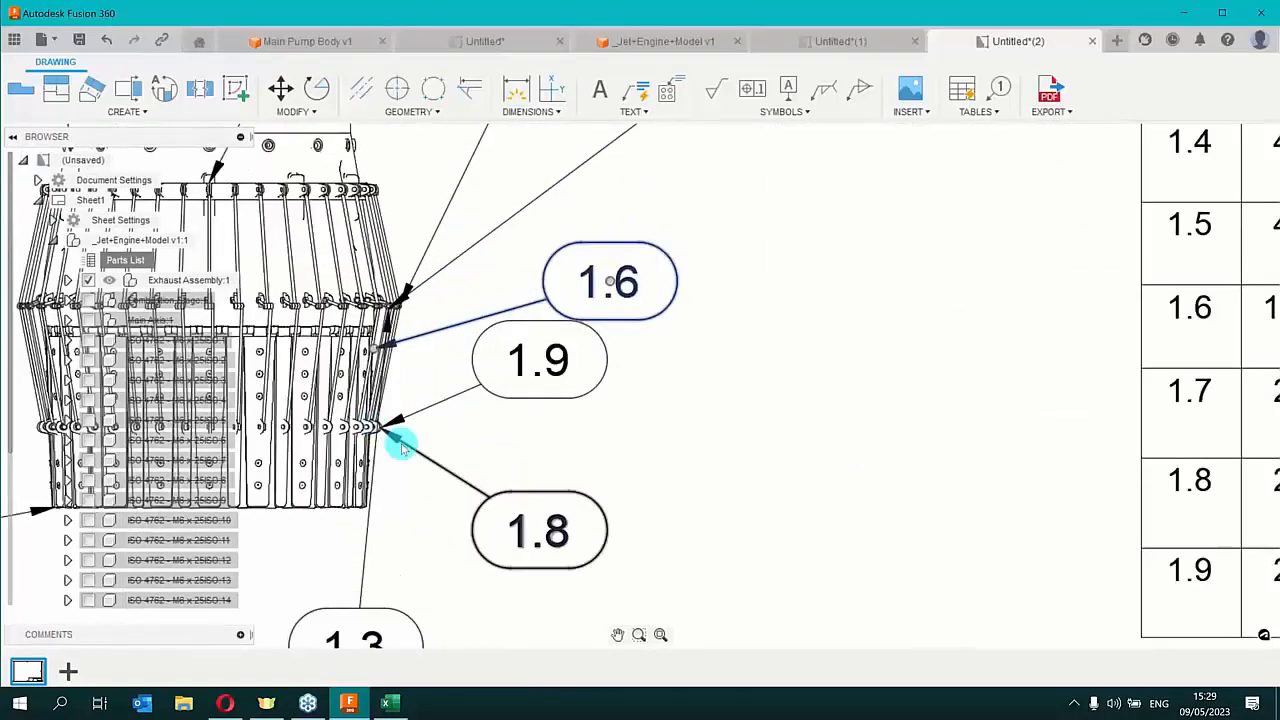
pyautogui.scroll(-5, 410, 427)
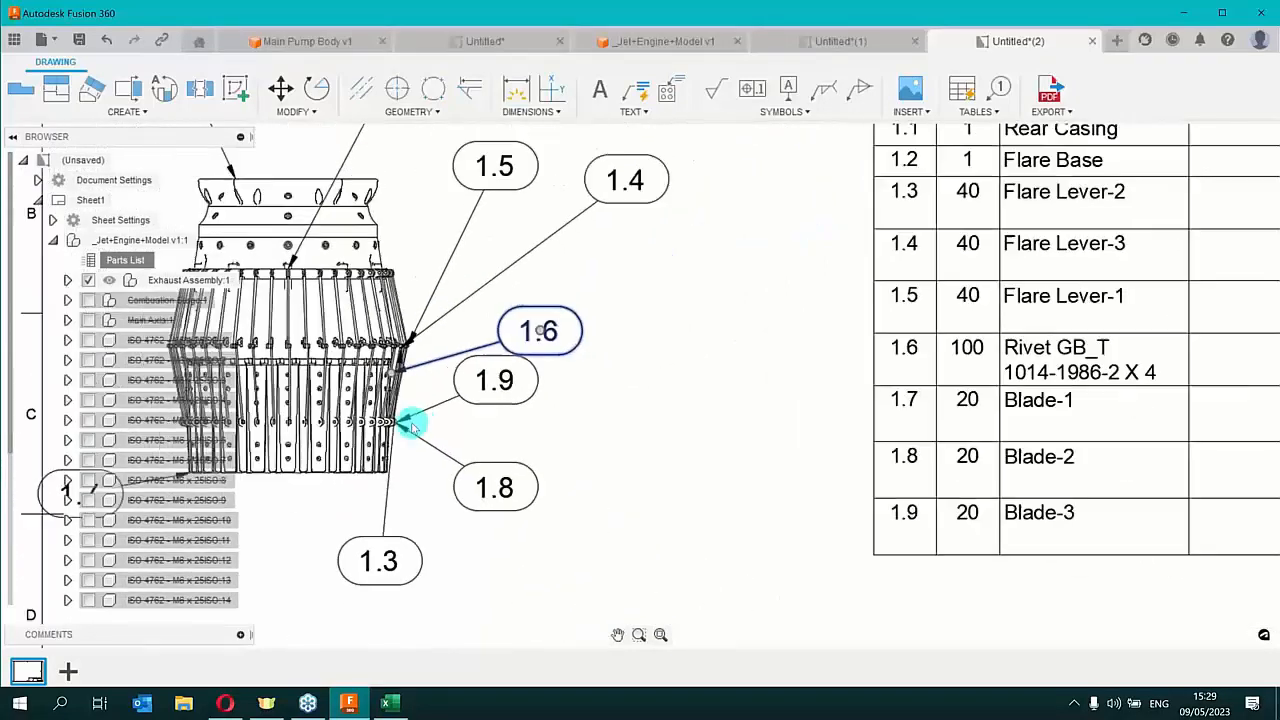
pyautogui.scroll(-2, 430, 413)
# Place a Revision History table in the empty area of the sheet below the exhaust view
pyautogui.click(985, 112)
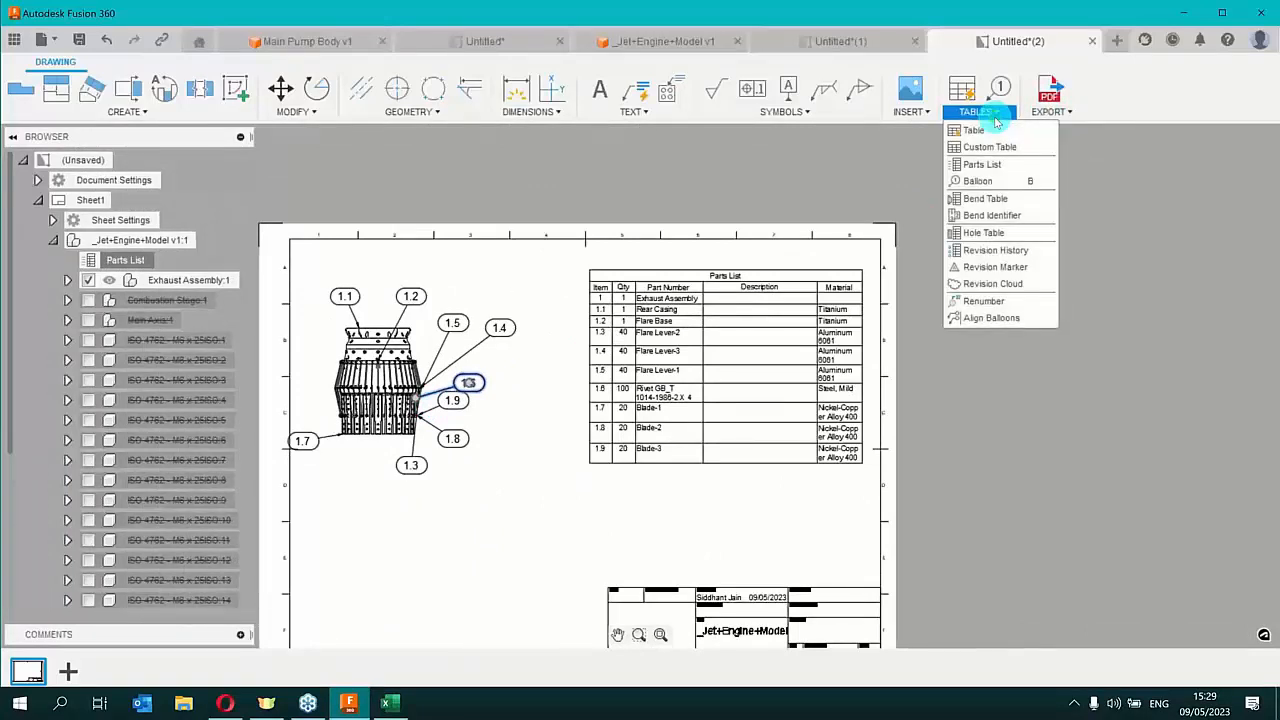
pyautogui.click(996, 250)
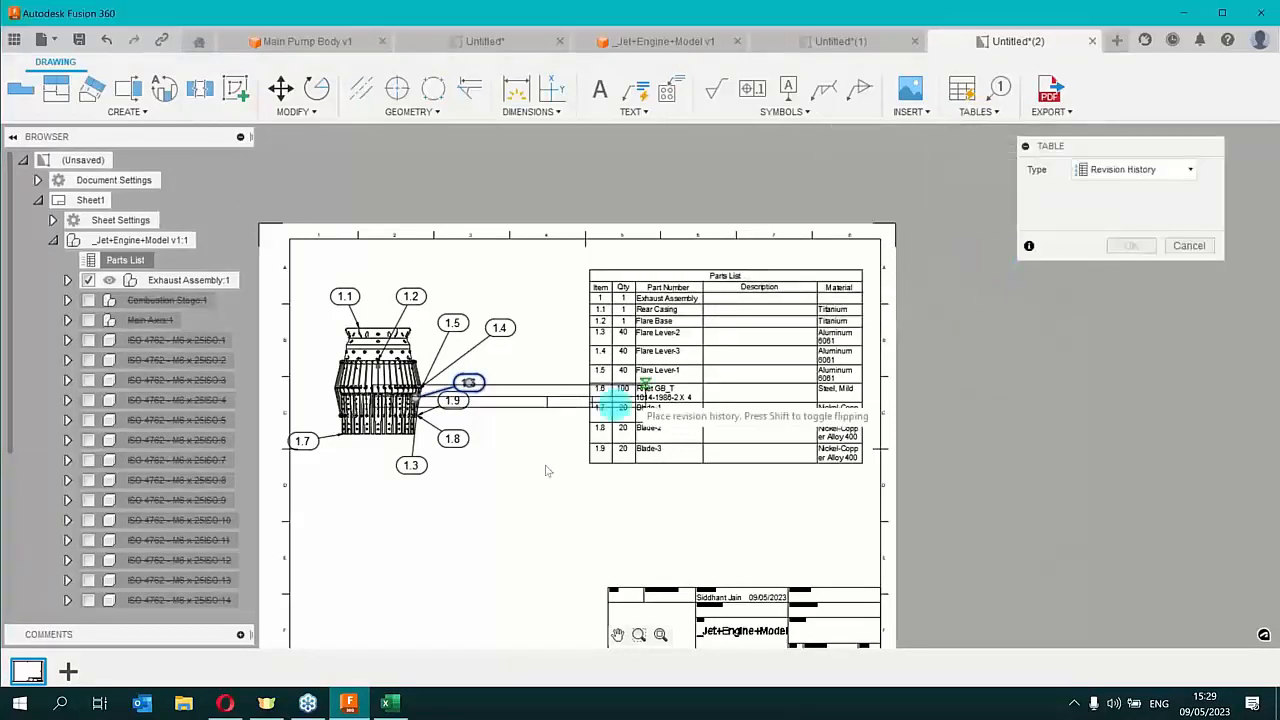
pyautogui.click(340, 565)
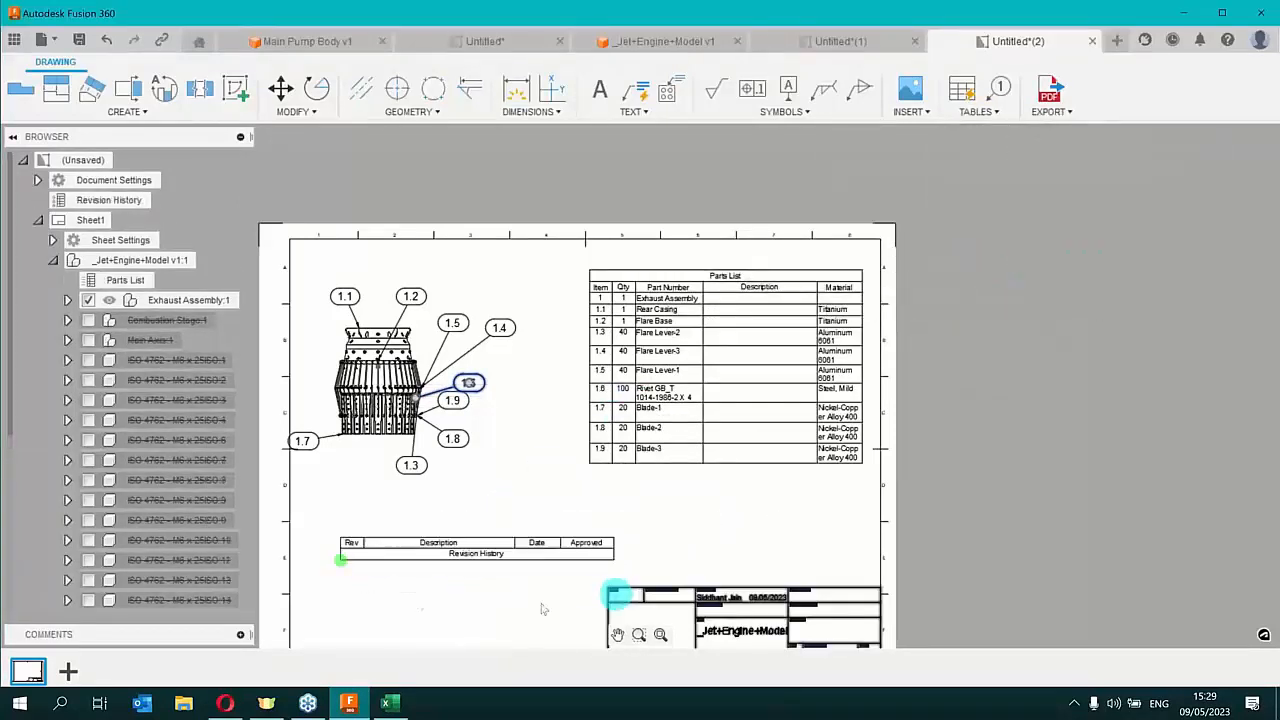
pyautogui.scroll(2, 397, 578)
pyautogui.scroll(1, 394, 574)
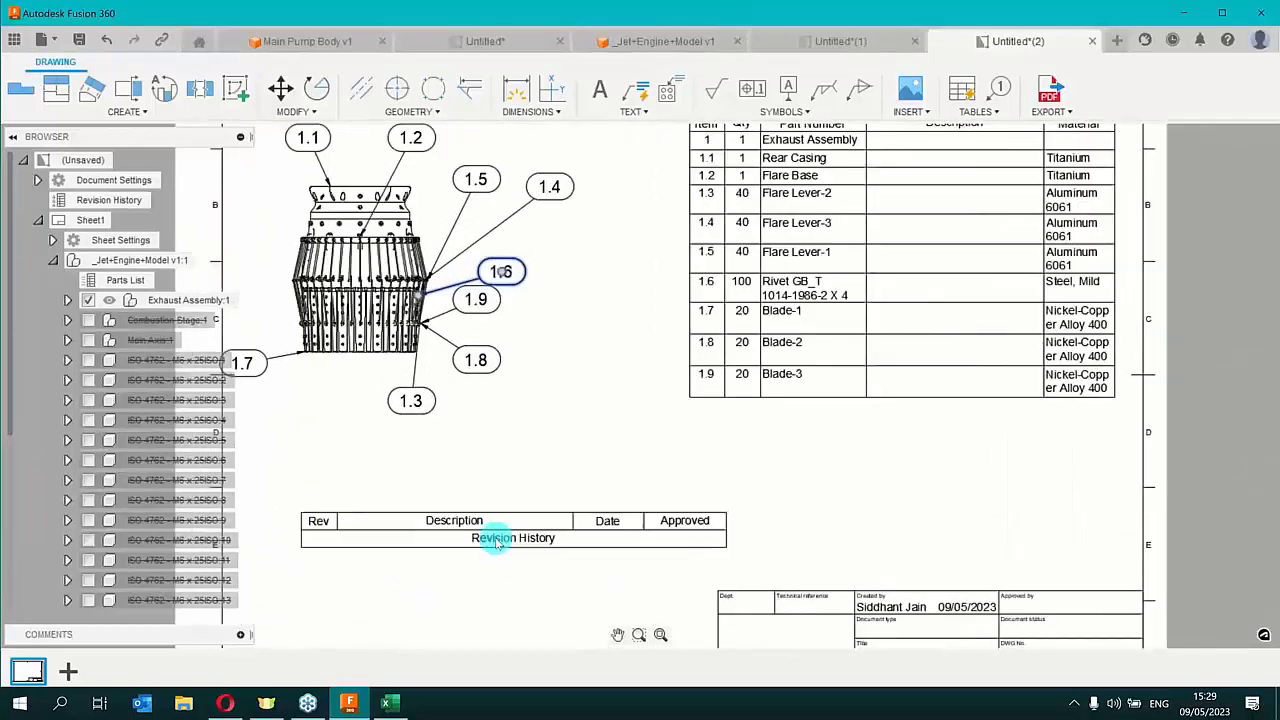
# Set the Revision History table's direction to Down
pyautogui.doubleClick(510, 525)
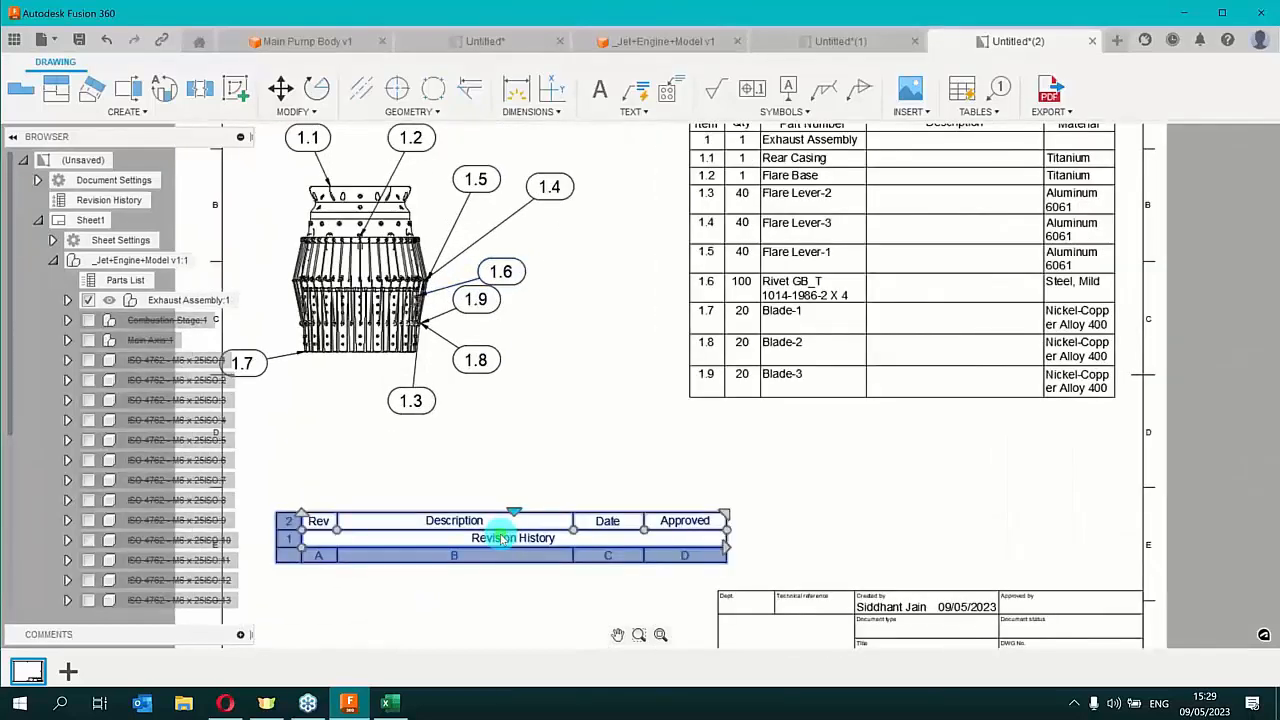
pyautogui.click(1180, 186)
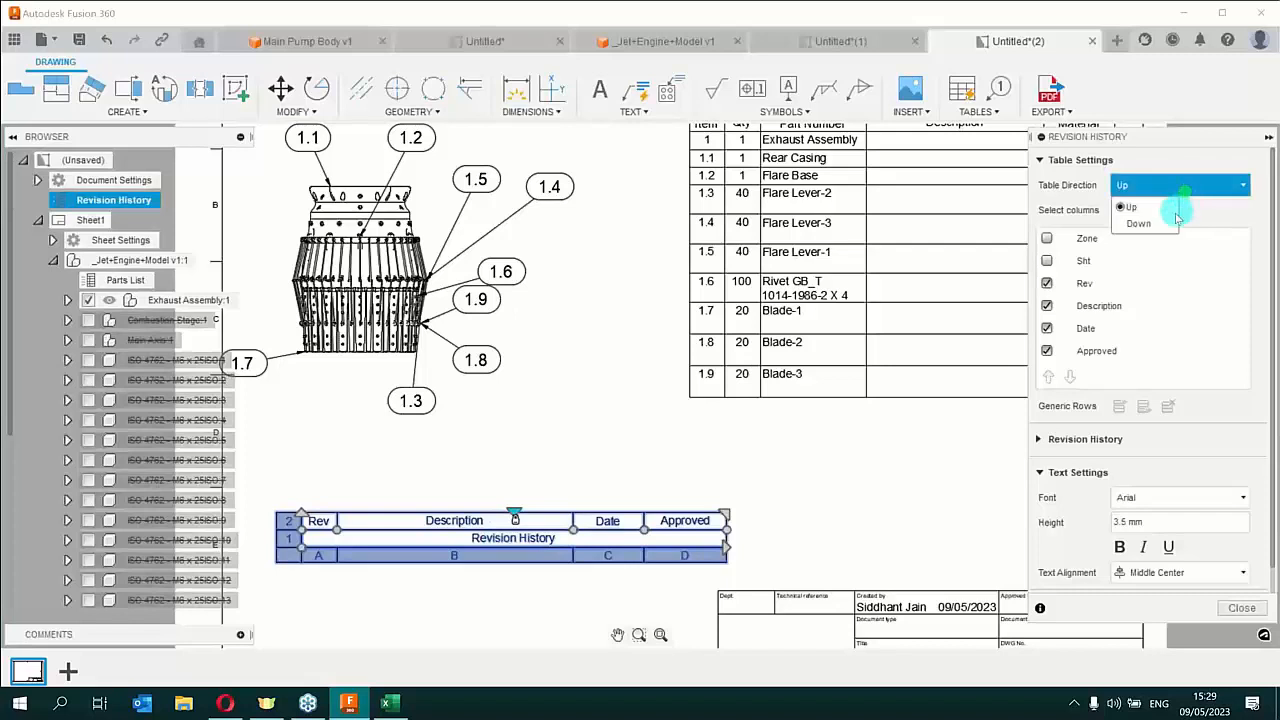
pyautogui.click(1172, 223)
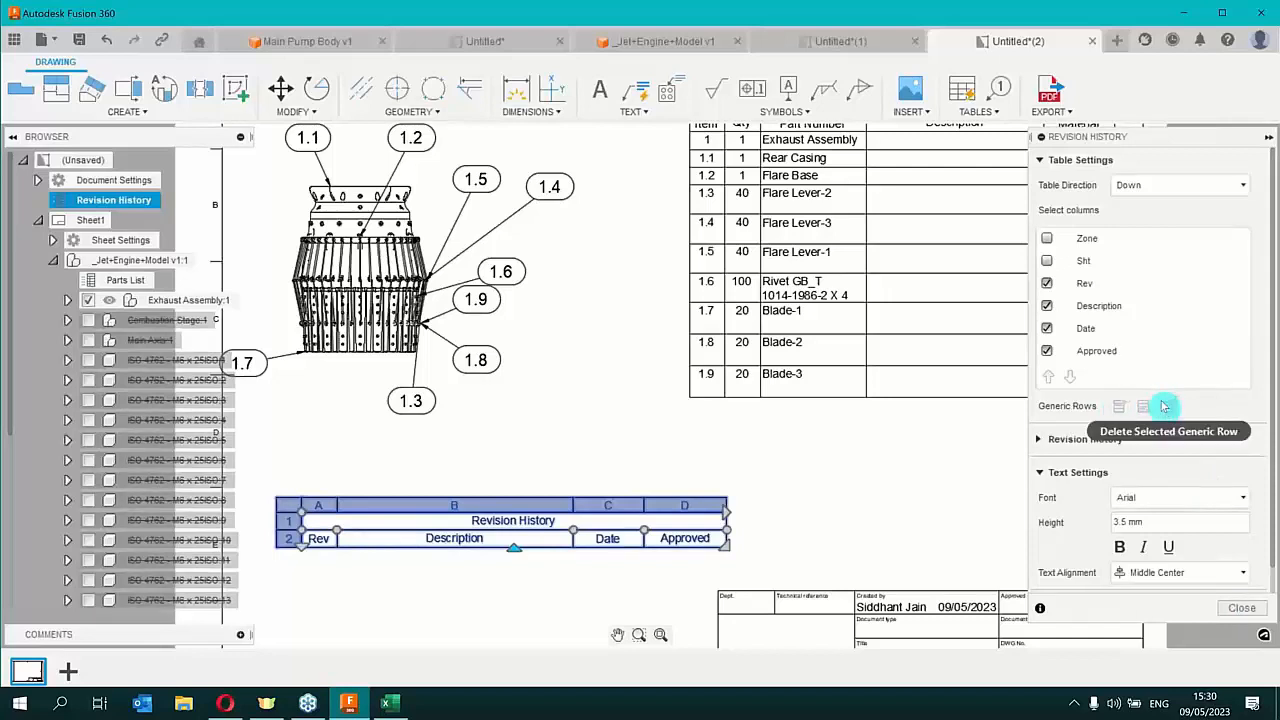
pyautogui.click(1241, 607)
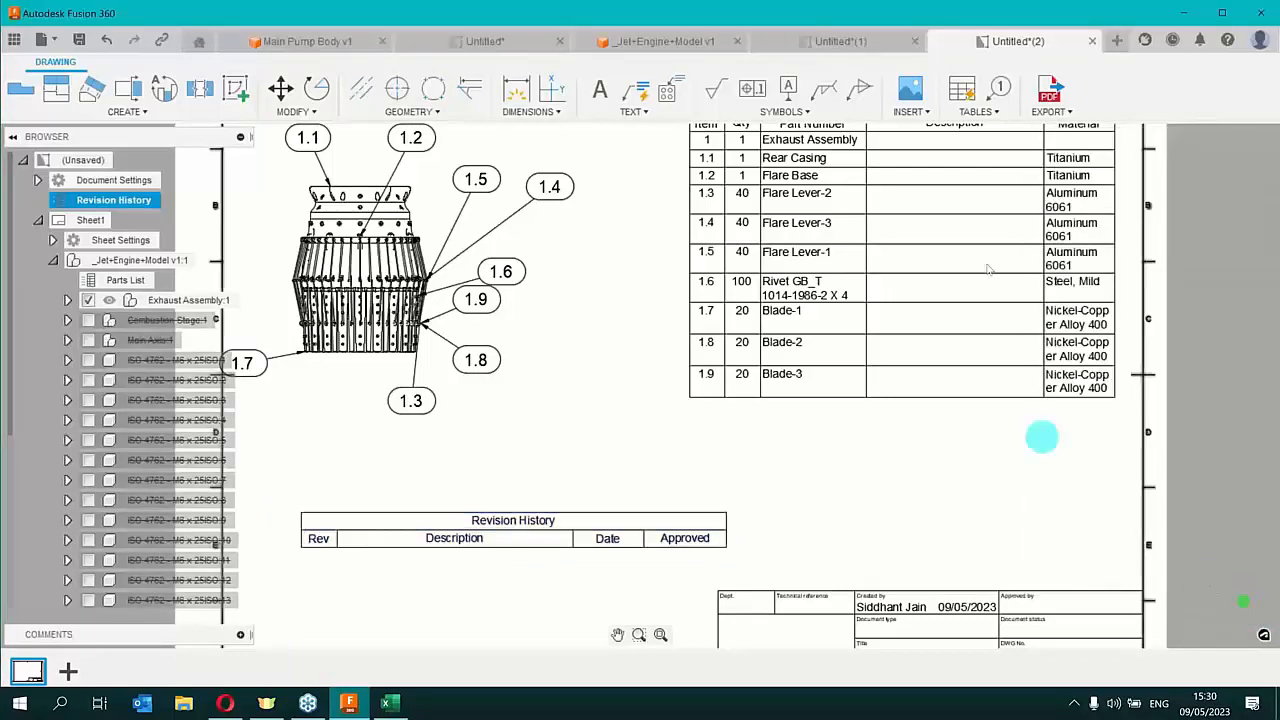
# Try to place a revision marker at the Rev column of the Revision History table
pyautogui.click(995, 115)
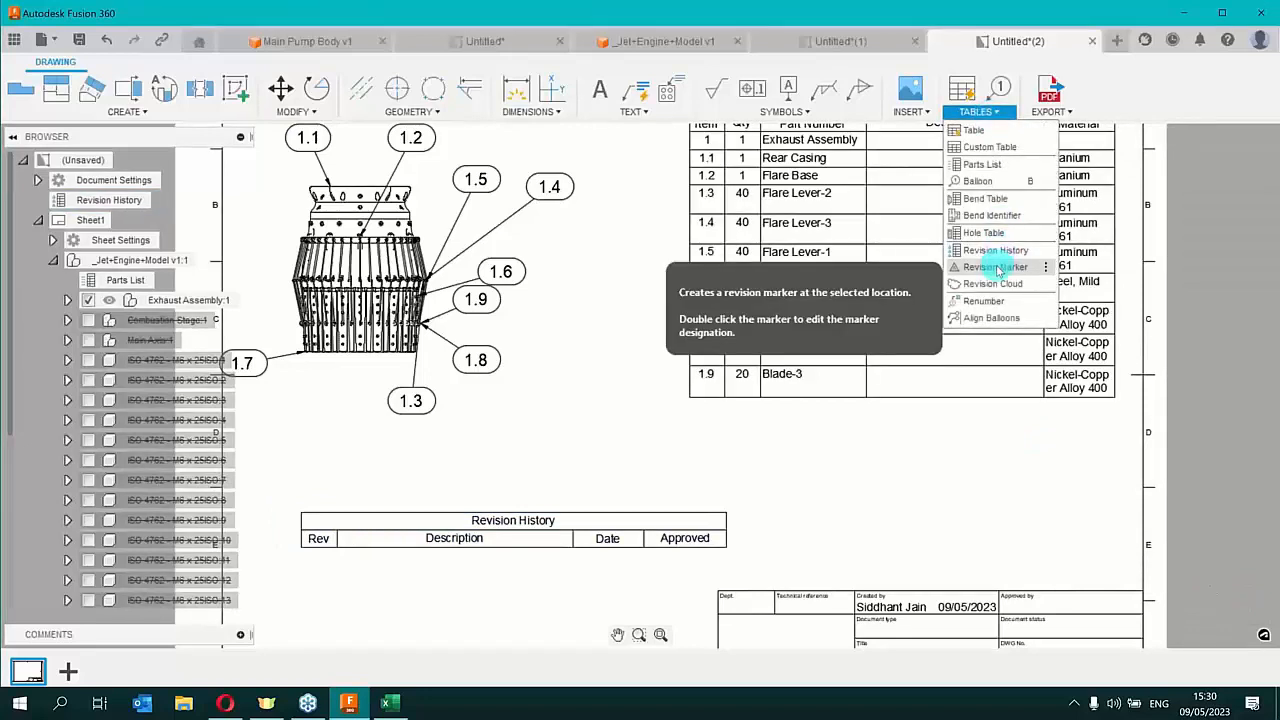
pyautogui.click(997, 268)
pyautogui.click(318, 539)
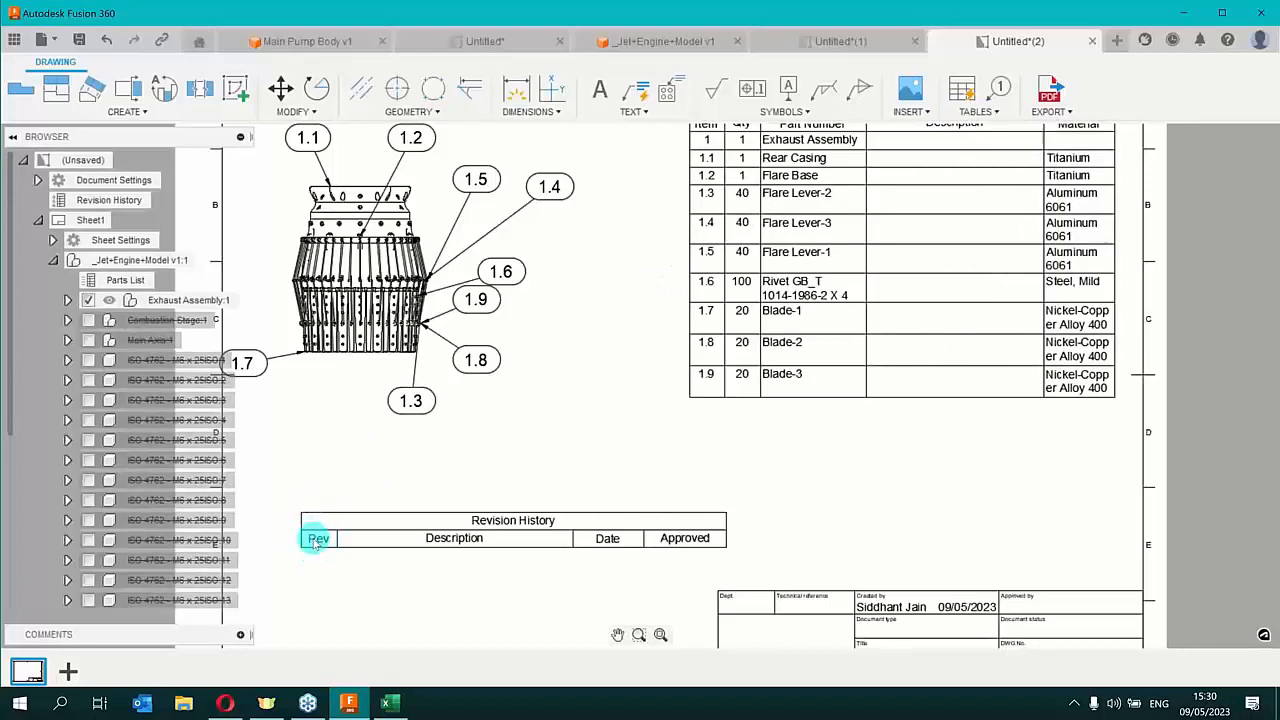
pyautogui.click(315, 541)
pyautogui.doubleClick(315, 541)
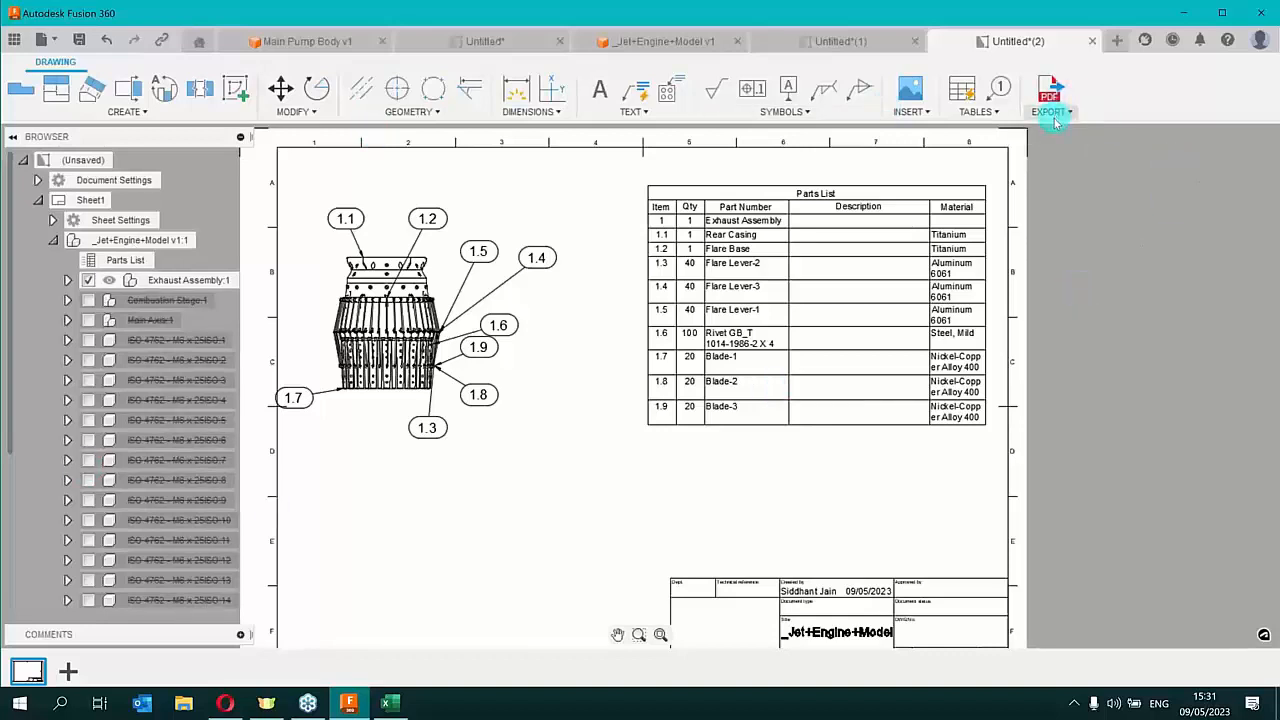
pyautogui.click(1055, 116)
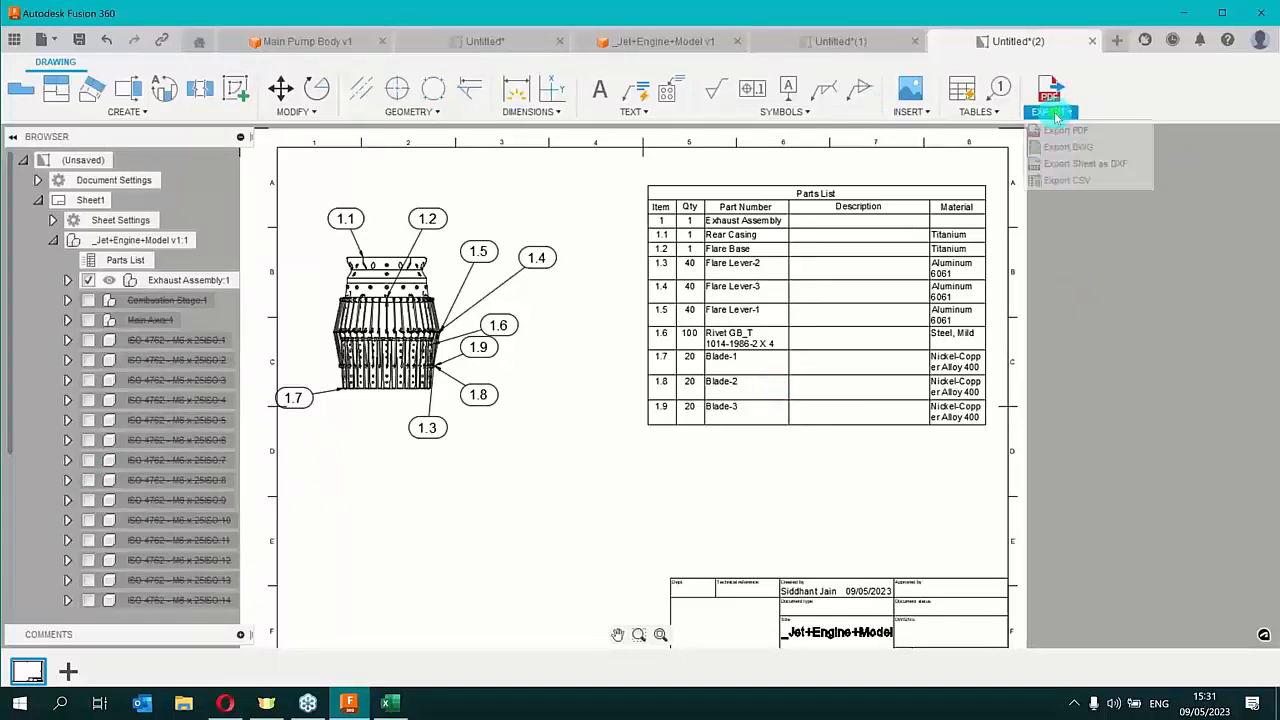
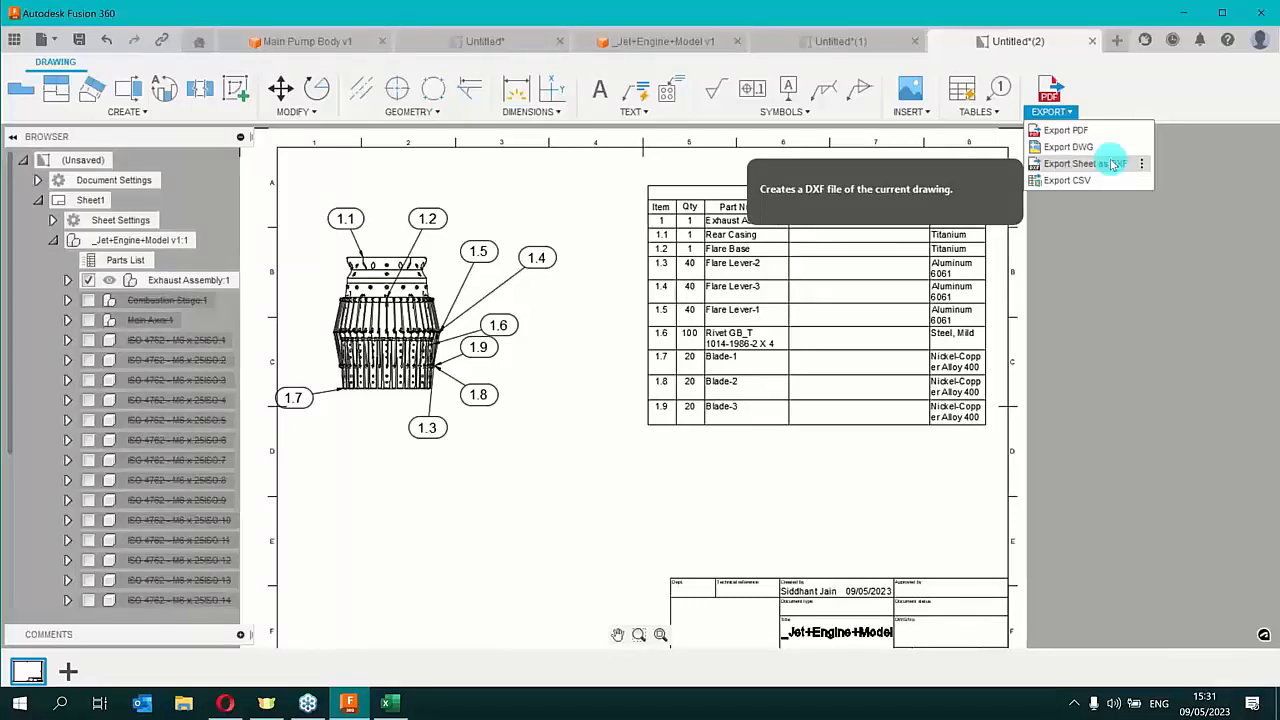
pyautogui.click(1068, 131)
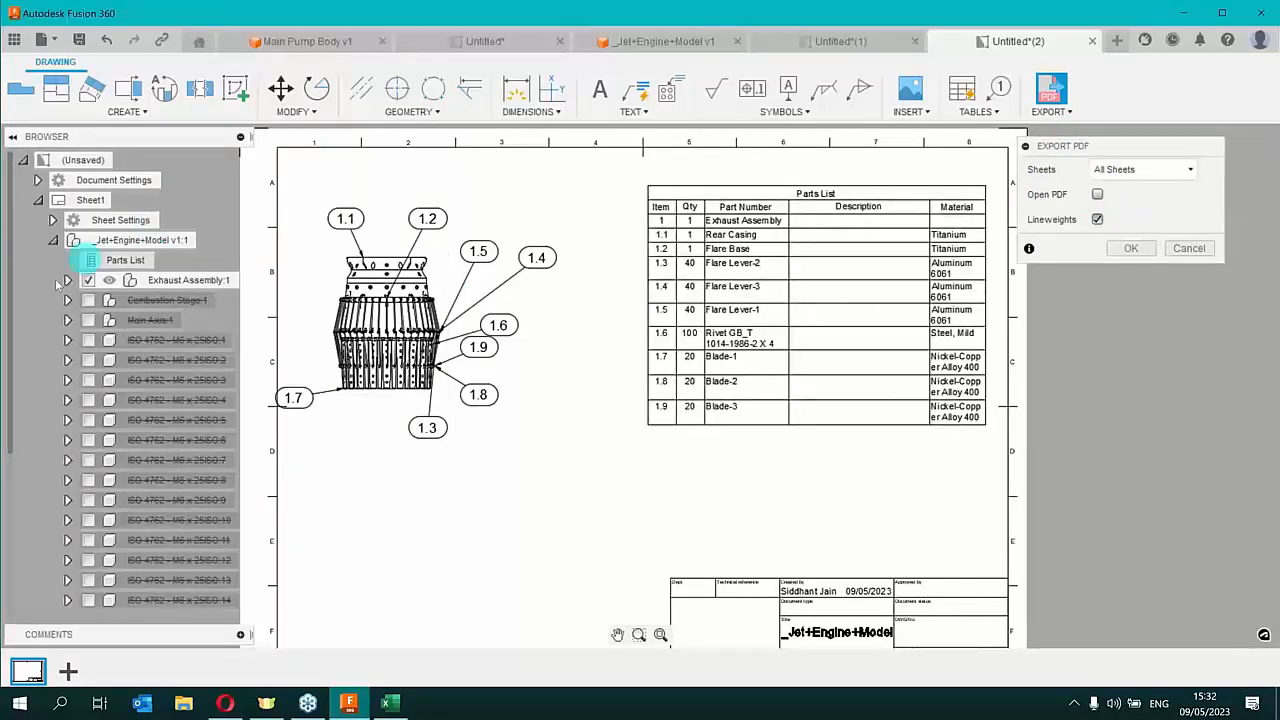
pyautogui.click(53, 241)
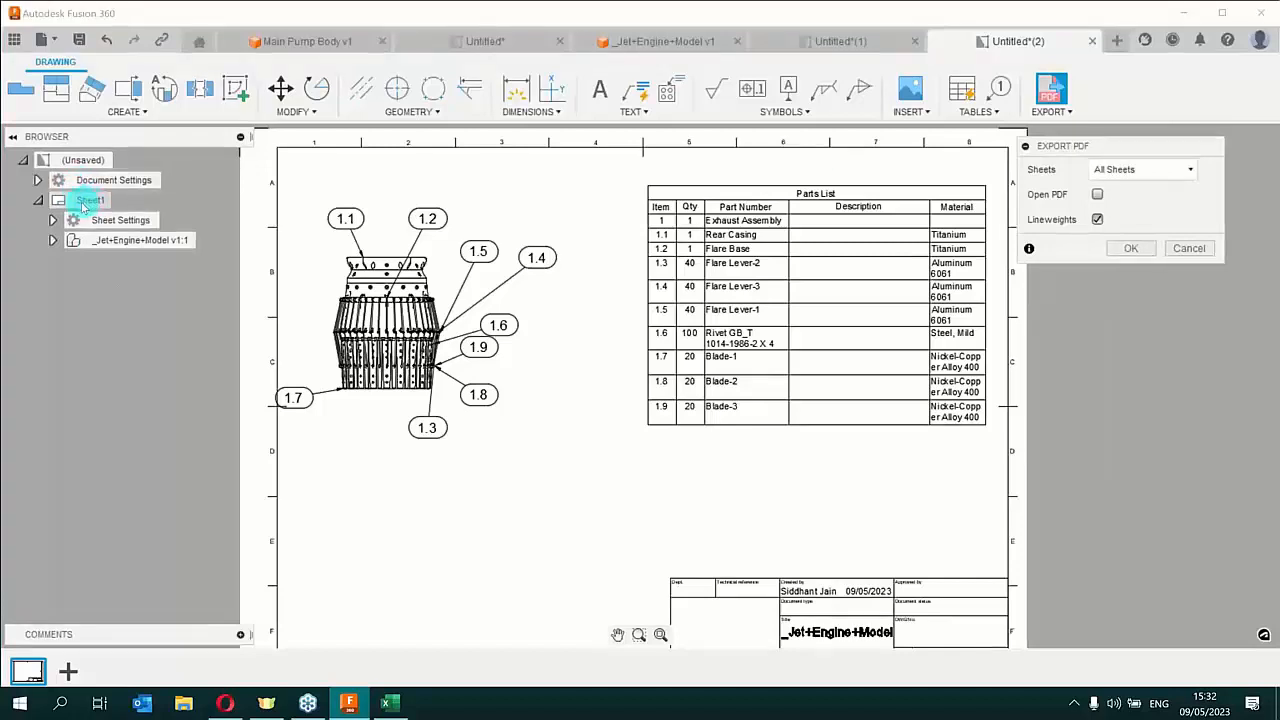
# Set up a PDF export of All Sheets with Open PDF enabled and Lineweights kept on, and continue to the file save settings
pyautogui.click(1055, 111)
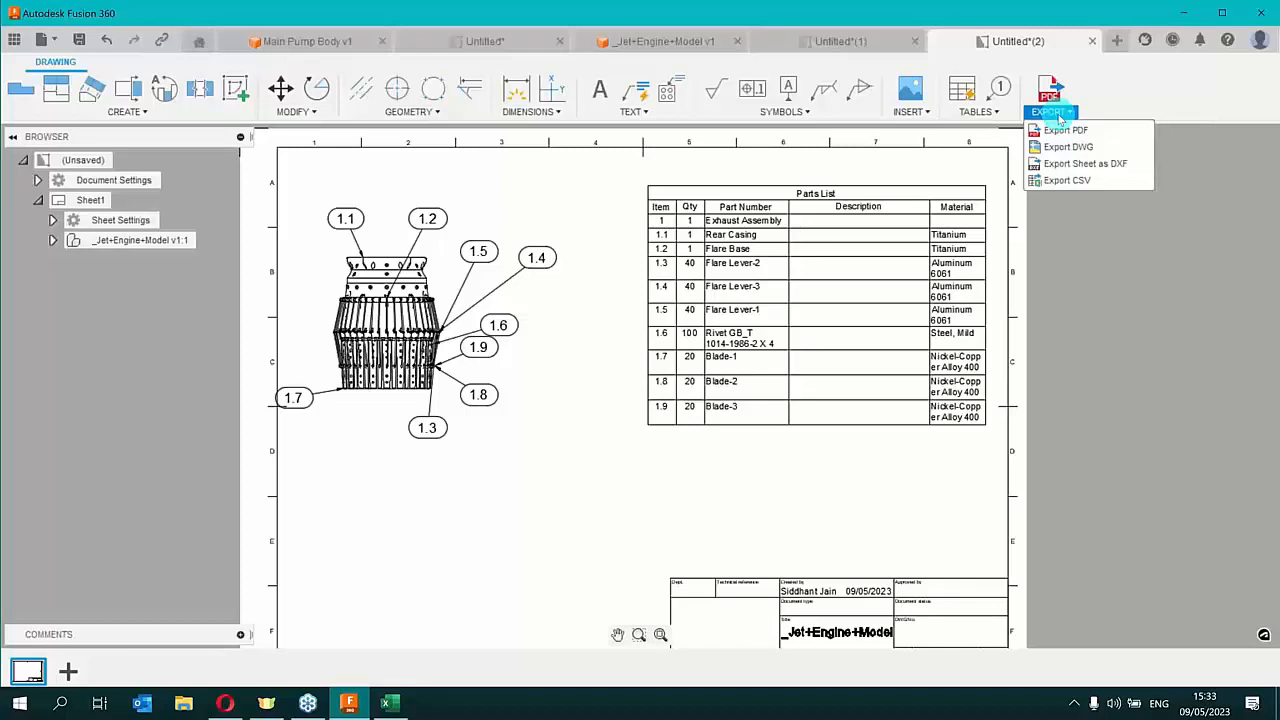
pyautogui.click(1062, 130)
pyautogui.click(1147, 171)
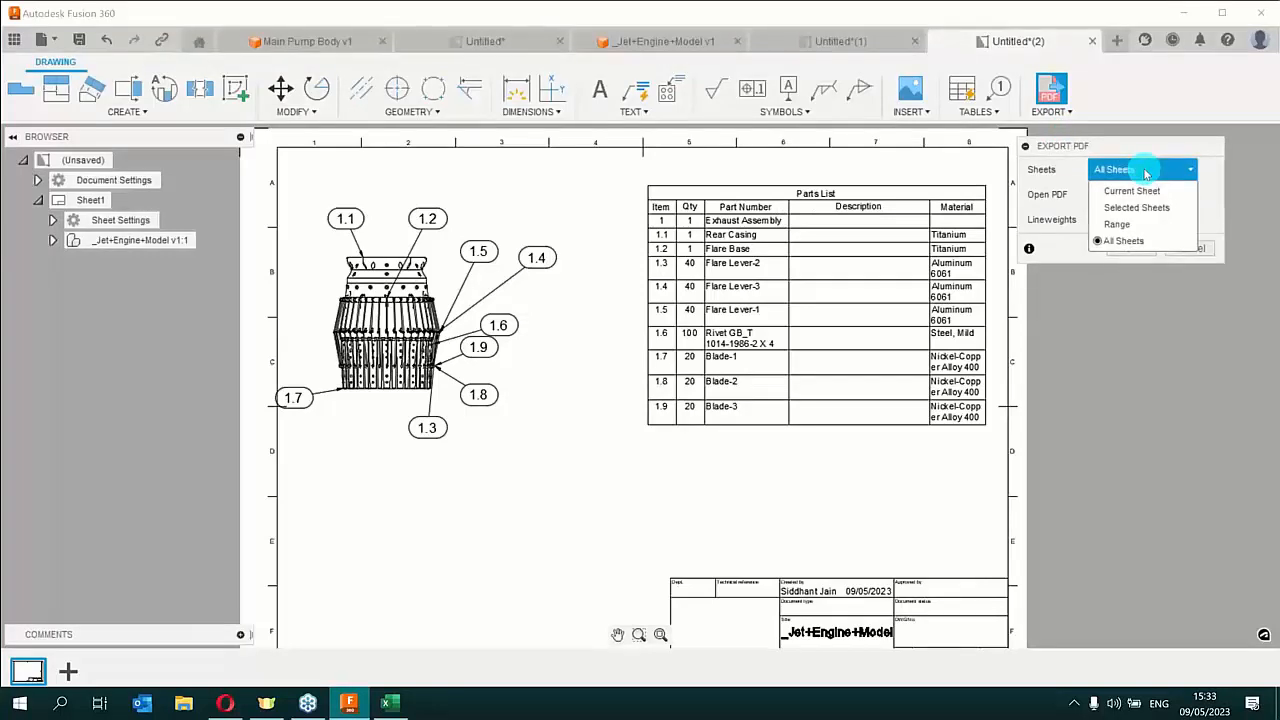
pyautogui.click(1146, 172)
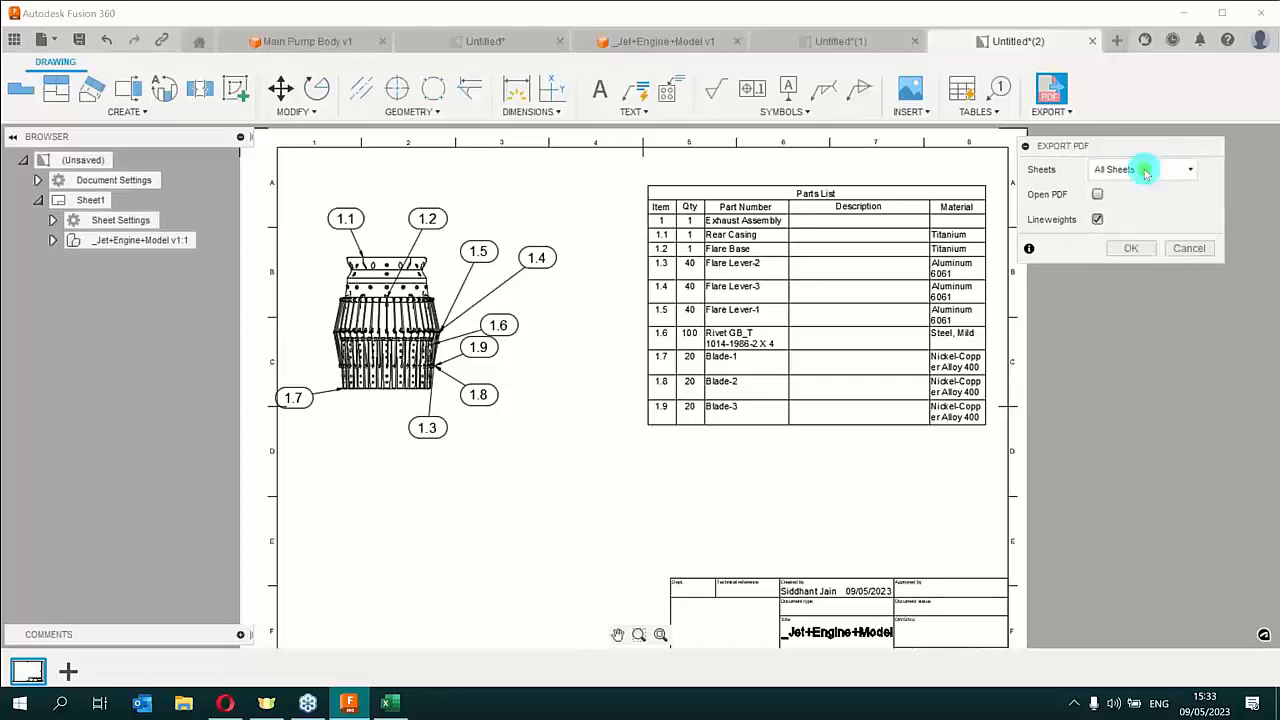
pyautogui.click(1097, 194)
pyautogui.click(1122, 252)
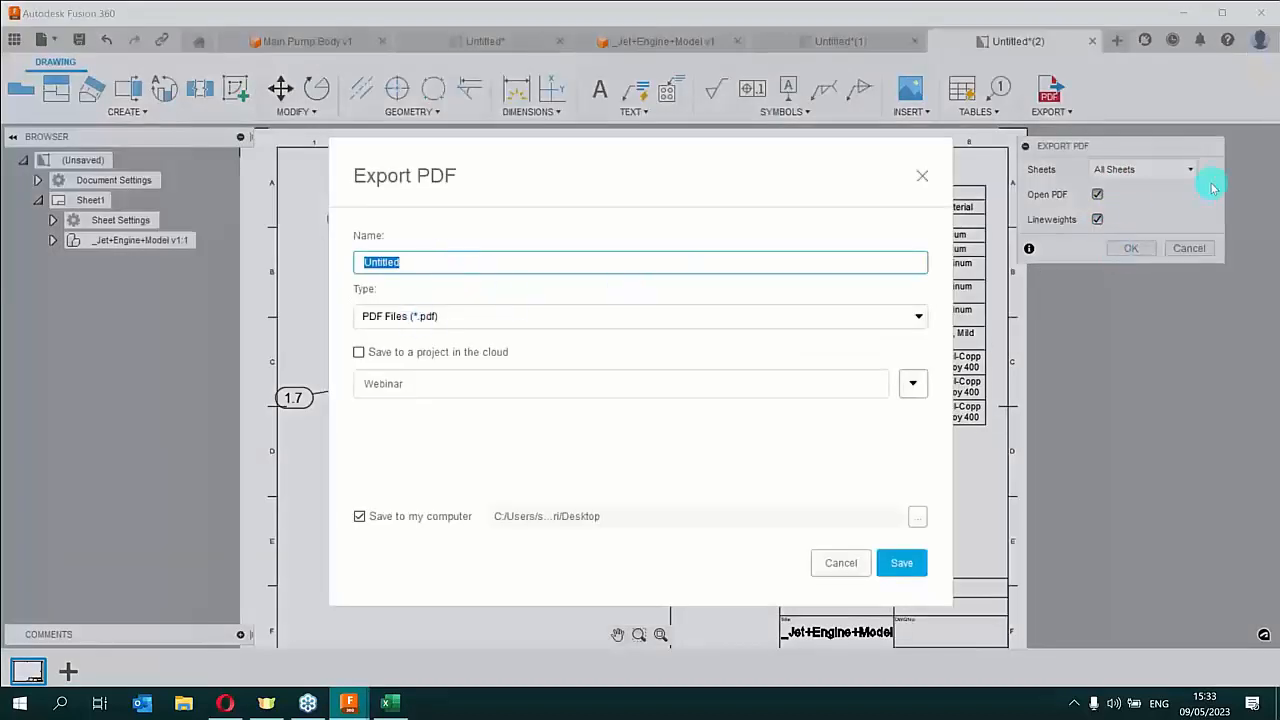
# Save the PDF to the Desktop as EXHAUST ASSEMBLY and look over the drawing in the opened file
pyautogui.write('wEBI')
pyautogui.press('BackSpace')
pyautogui.press('BackSpace')
pyautogui.press('BackSpace')
pyautogui.press('BackSpace')
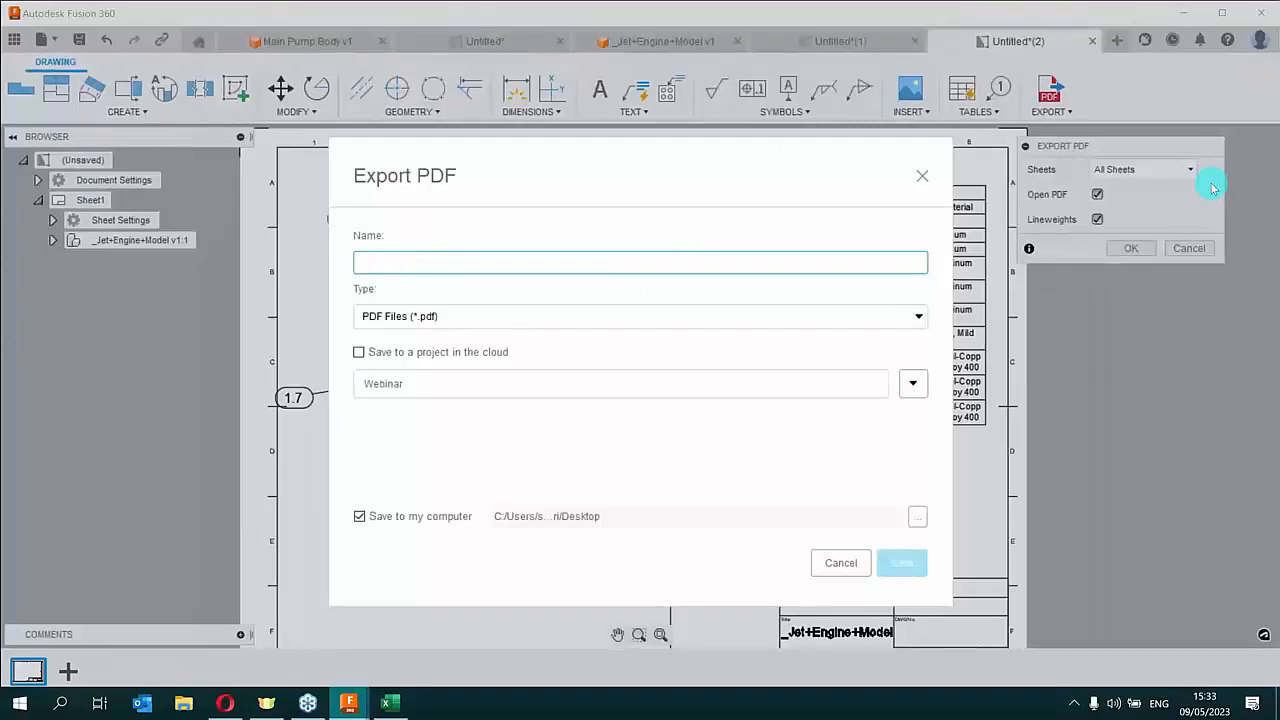
pyautogui.write('ex')
pyautogui.press('BackSpace')
pyautogui.press('BackSpace')
pyautogui.write('E')
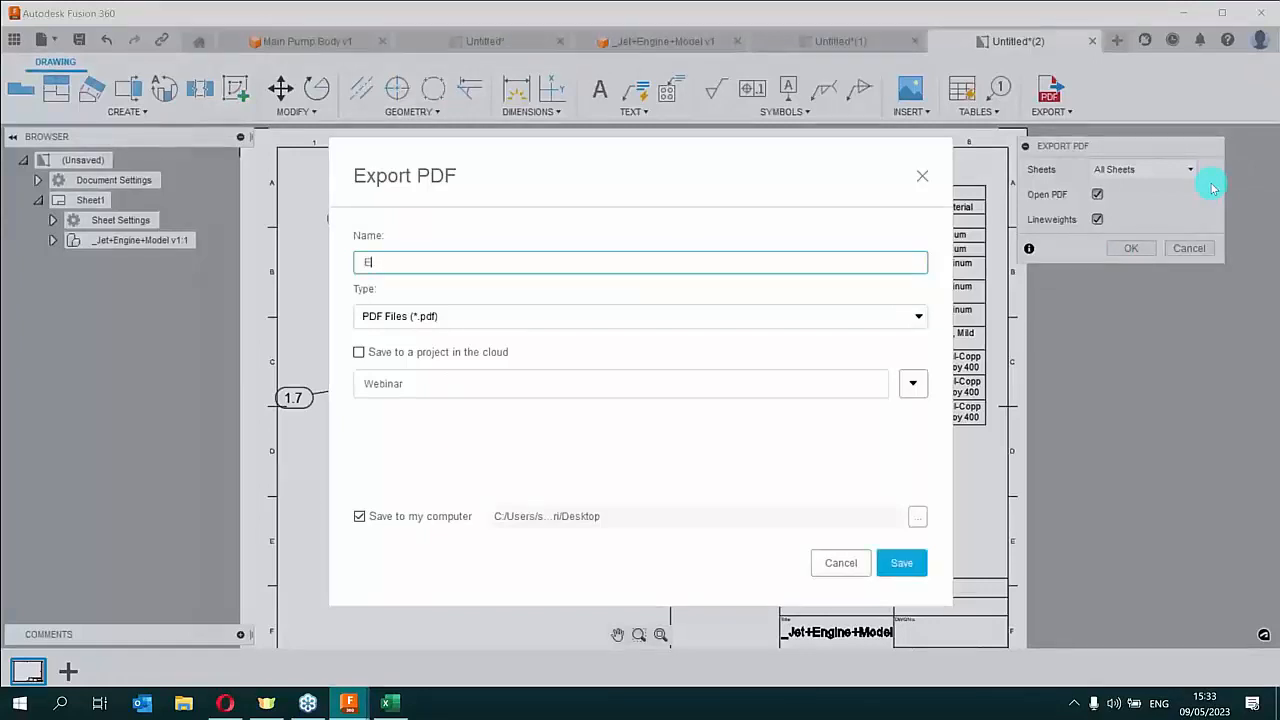
pyautogui.write('XHAUST ASSEMBLY')
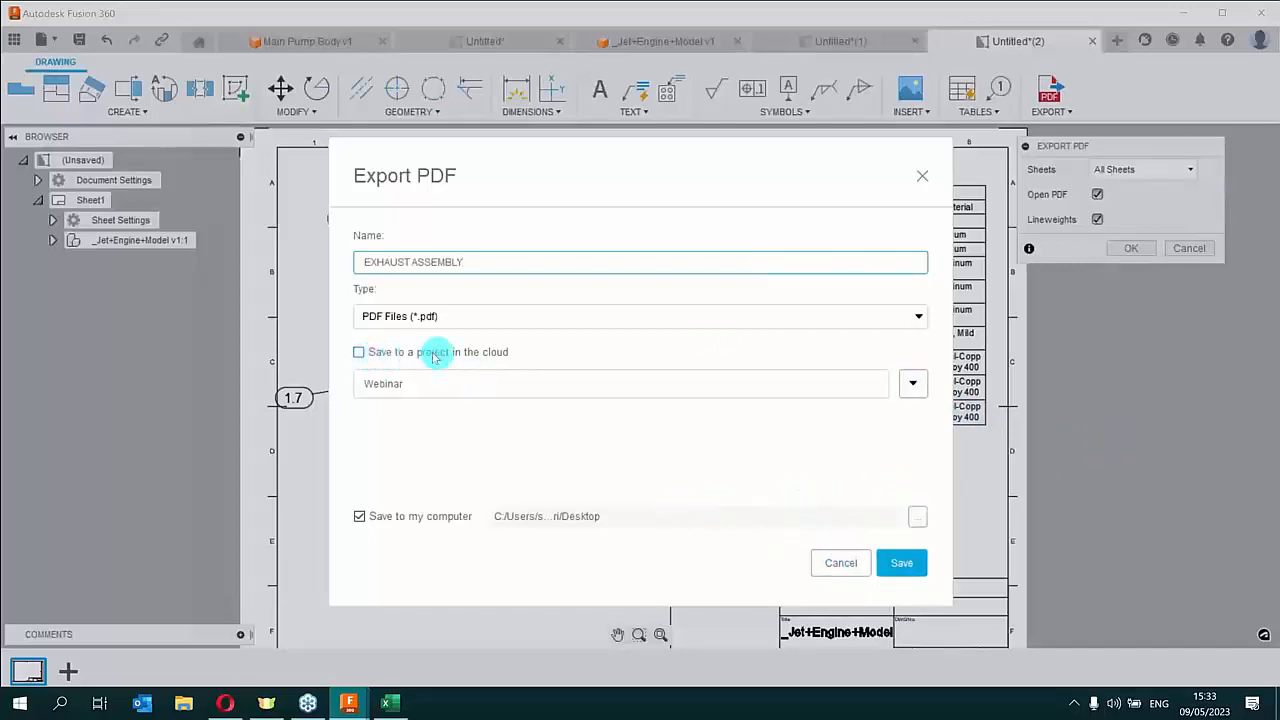
pyautogui.click(903, 562)
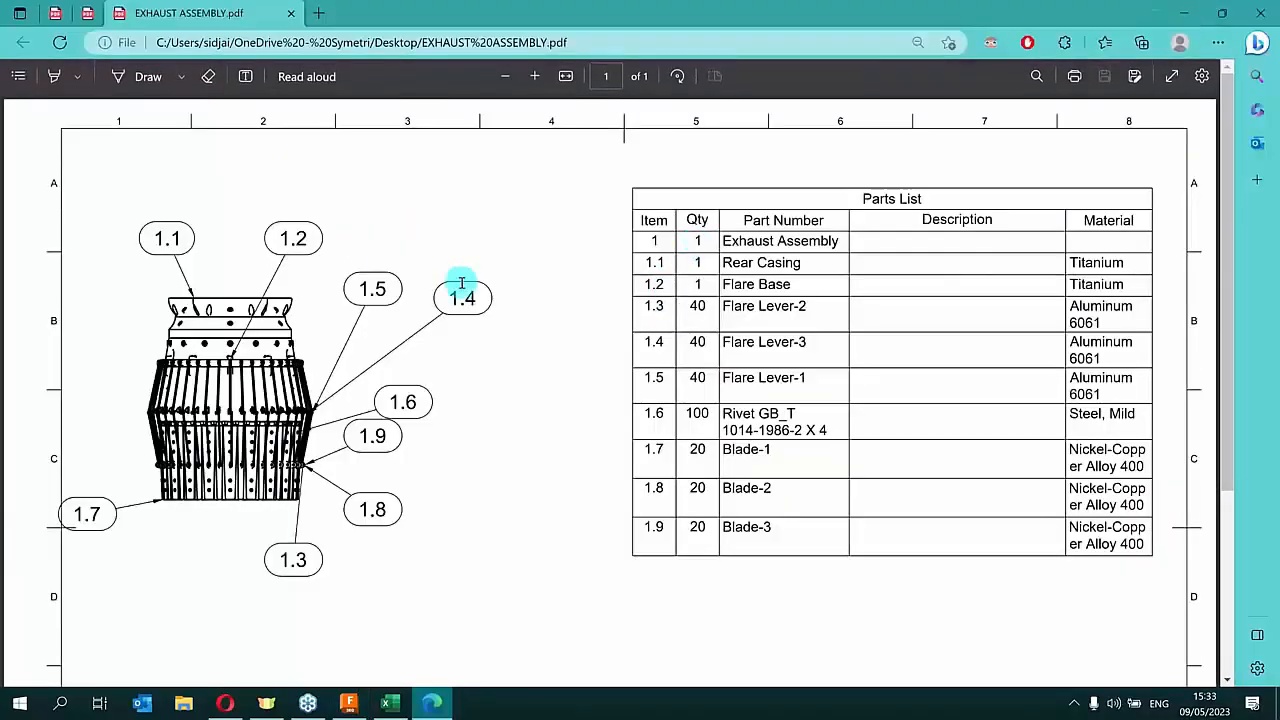
pyautogui.scroll(-3, 457, 275)
pyautogui.scroll(3, 452, 266)
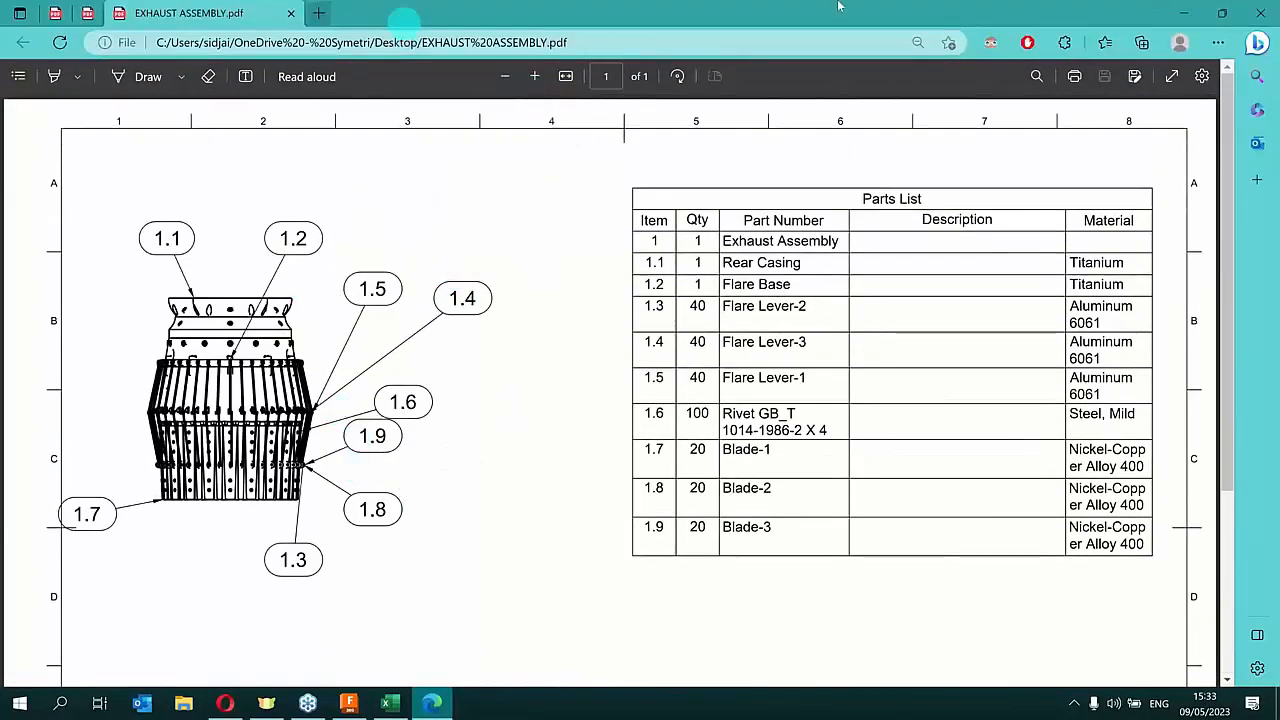
# Close the exported PDF, return to Fusion 360 and check the format options for a DWG export without exporting
pyautogui.click(1260, 13)
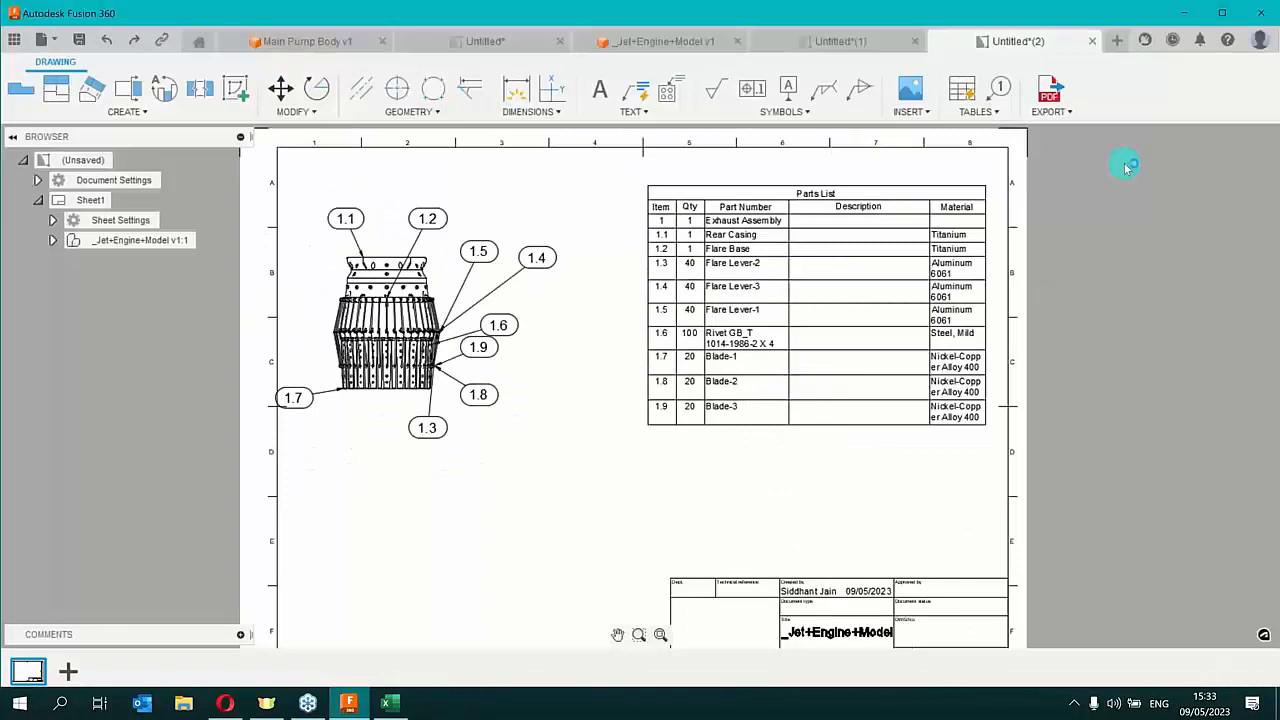
pyautogui.click(1056, 112)
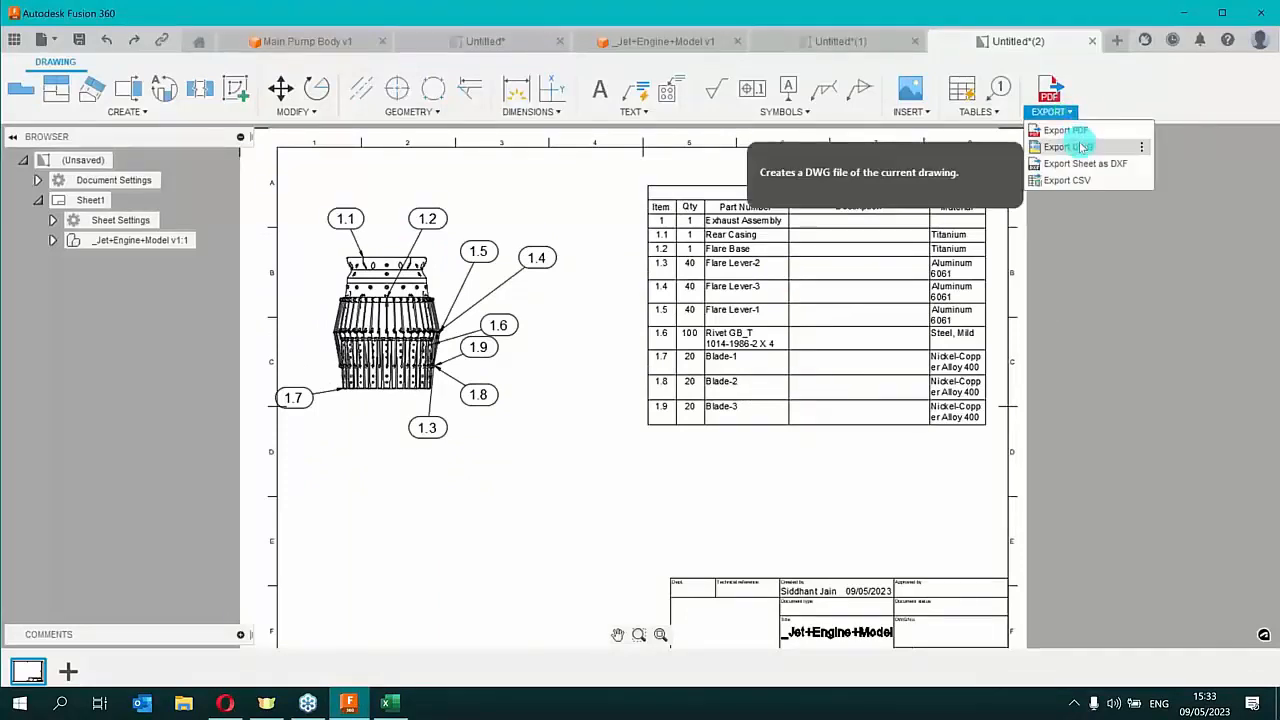
pyautogui.click(1080, 147)
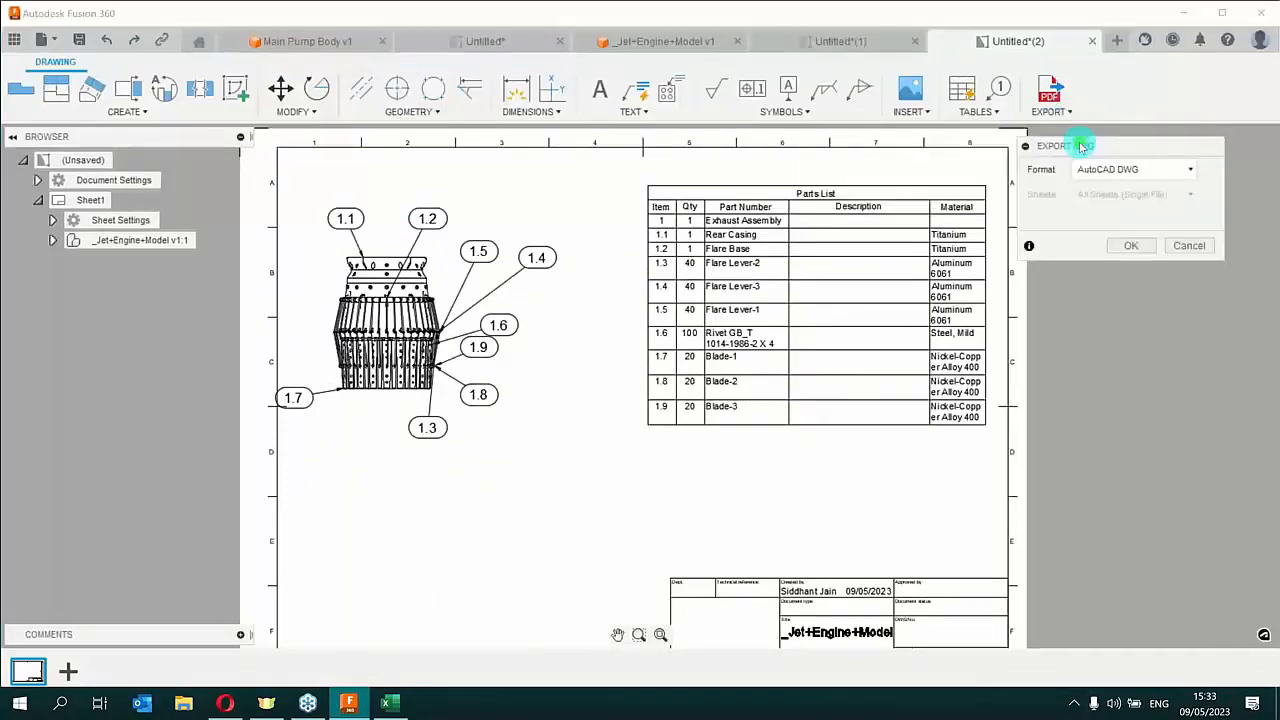
pyautogui.click(1145, 172)
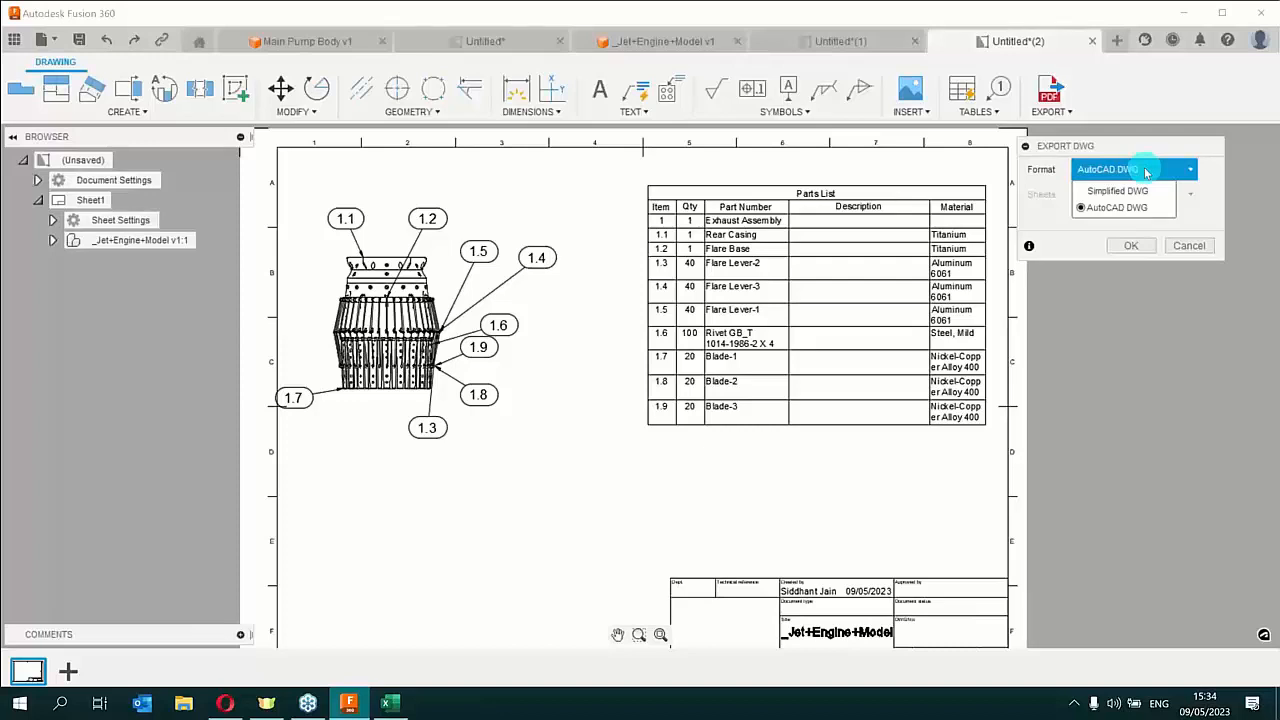
pyautogui.click(1186, 248)
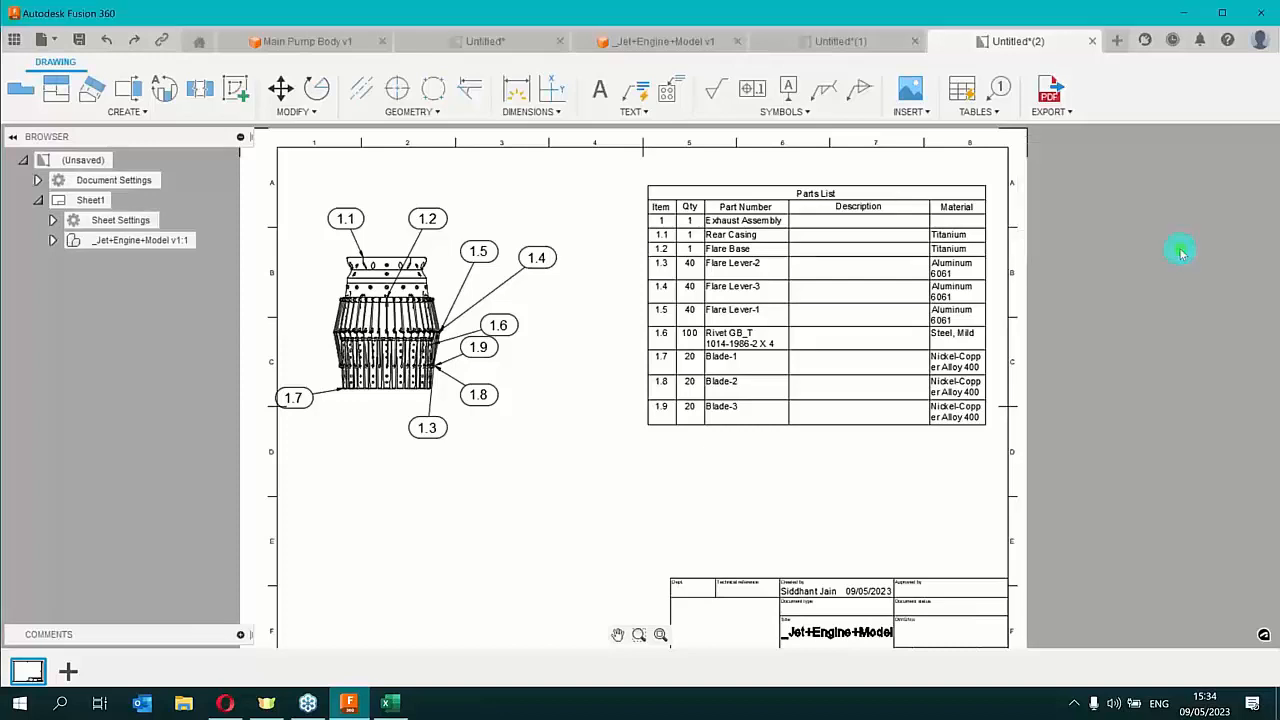
# Continue a DWG export in AutoCAD DWG format to the output settings, check the available file types and leave without saving
pyautogui.click(1070, 118)
pyautogui.click(1063, 145)
pyautogui.click(1130, 247)
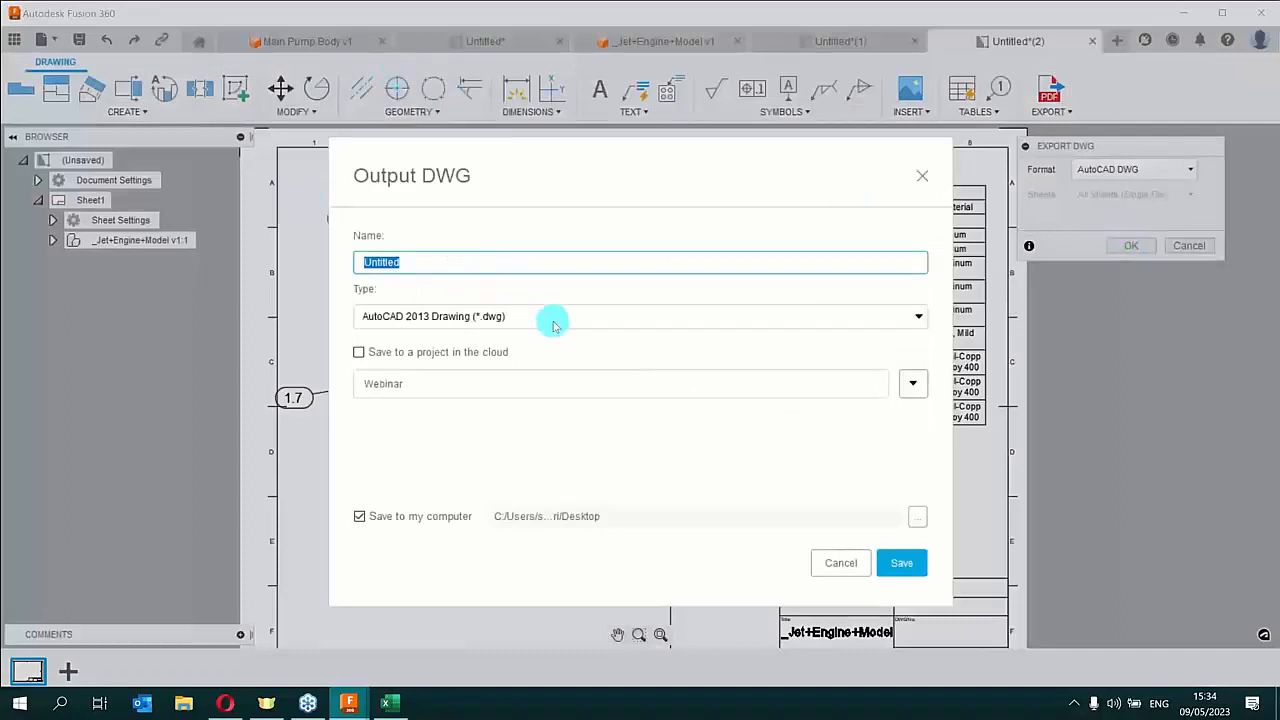
pyautogui.click(553, 322)
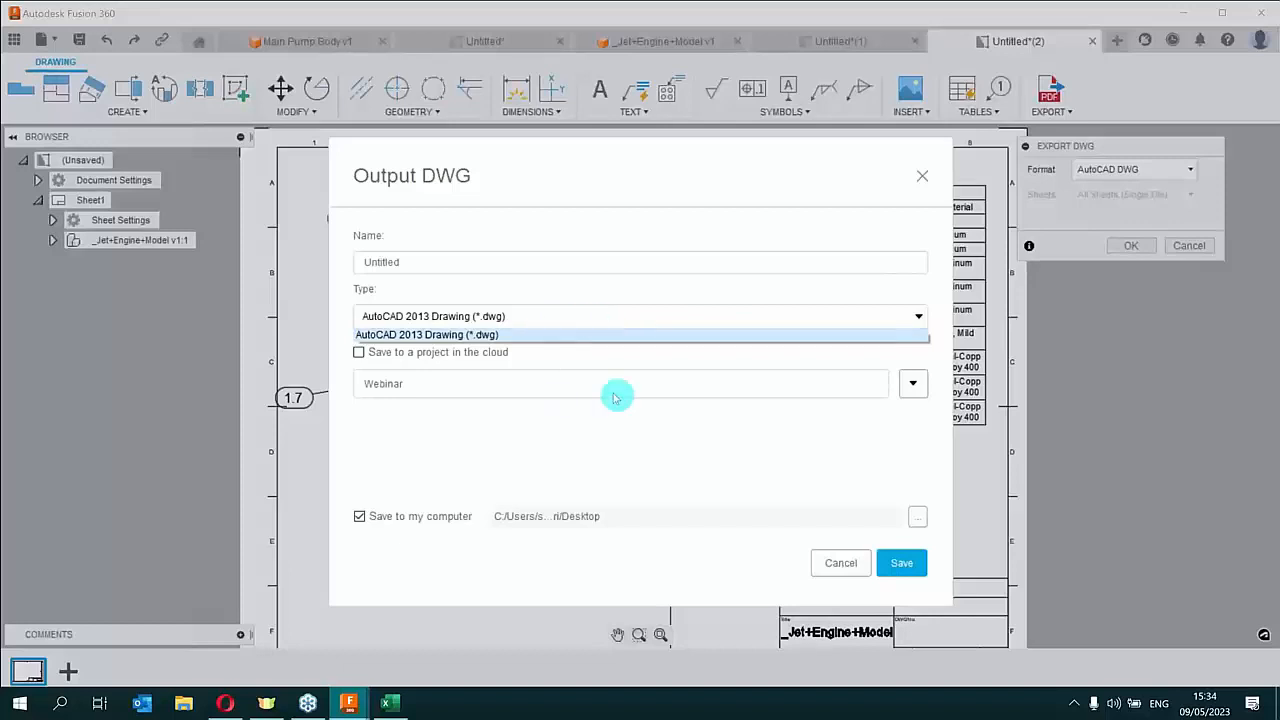
pyautogui.click(593, 435)
pyautogui.click(845, 570)
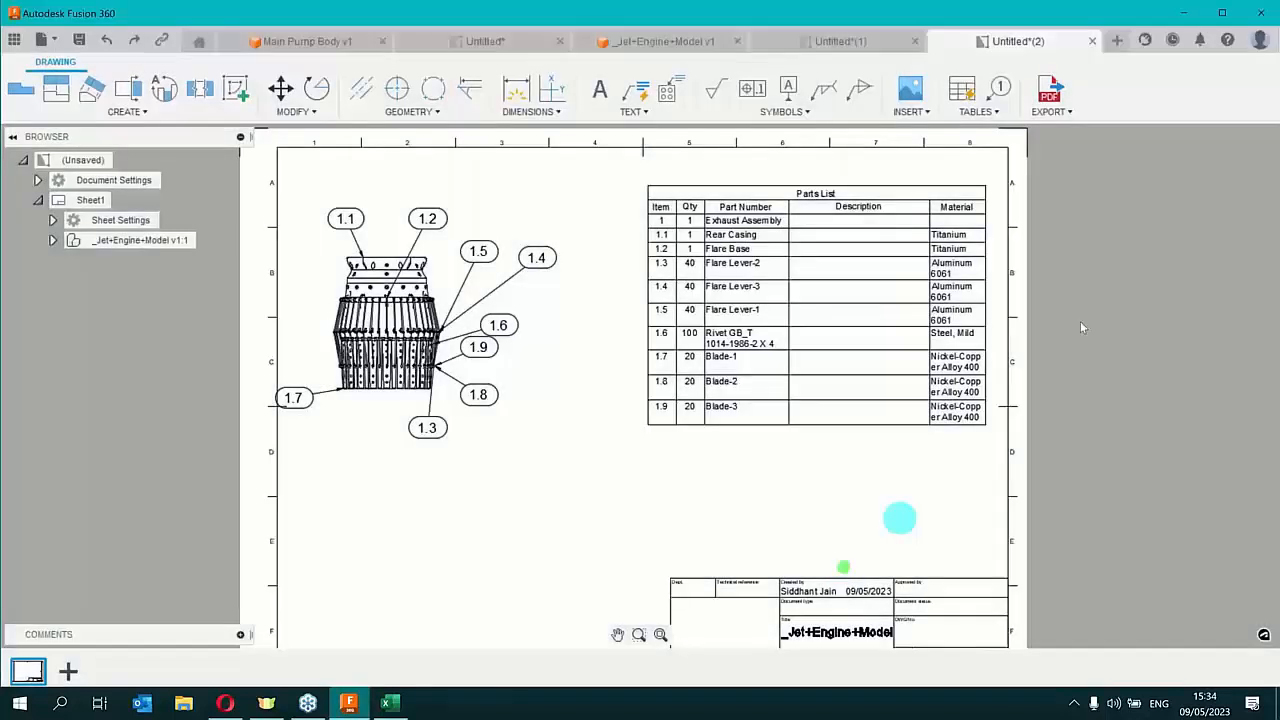
# Review the output settings and file type for exporting the sheet as DXF, and leave without saving
pyautogui.click(1050, 111)
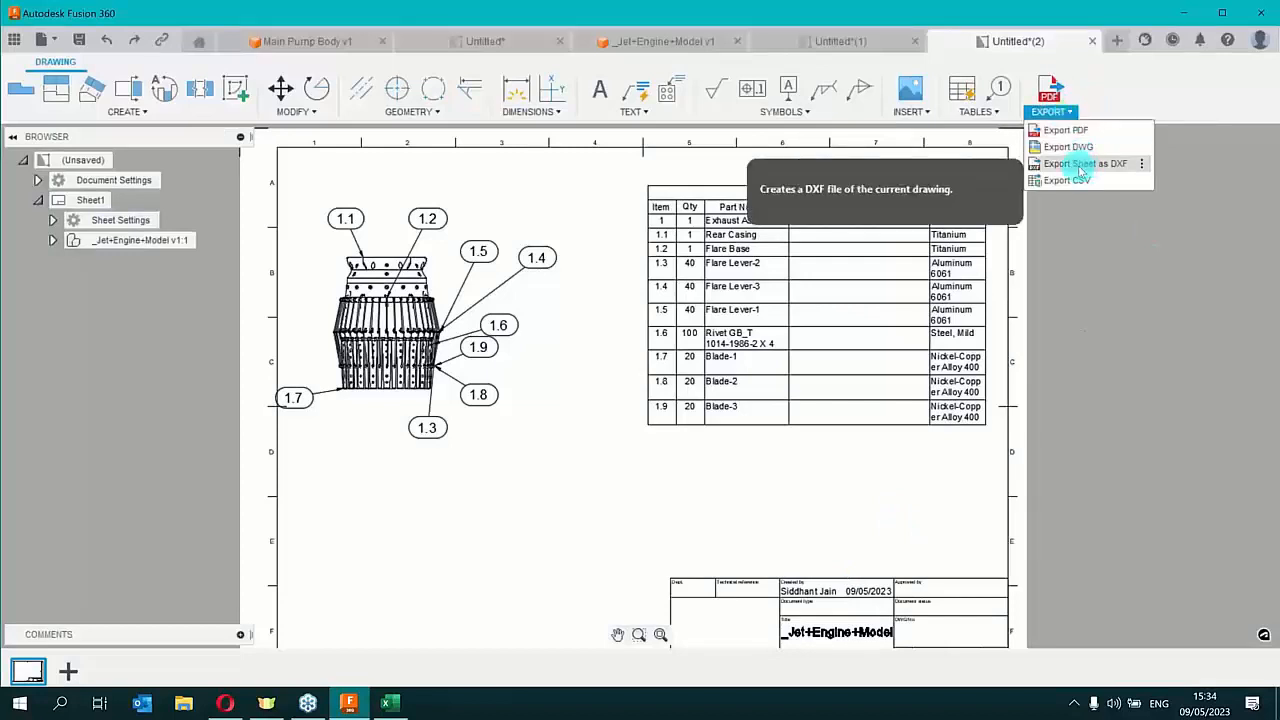
pyautogui.click(1082, 166)
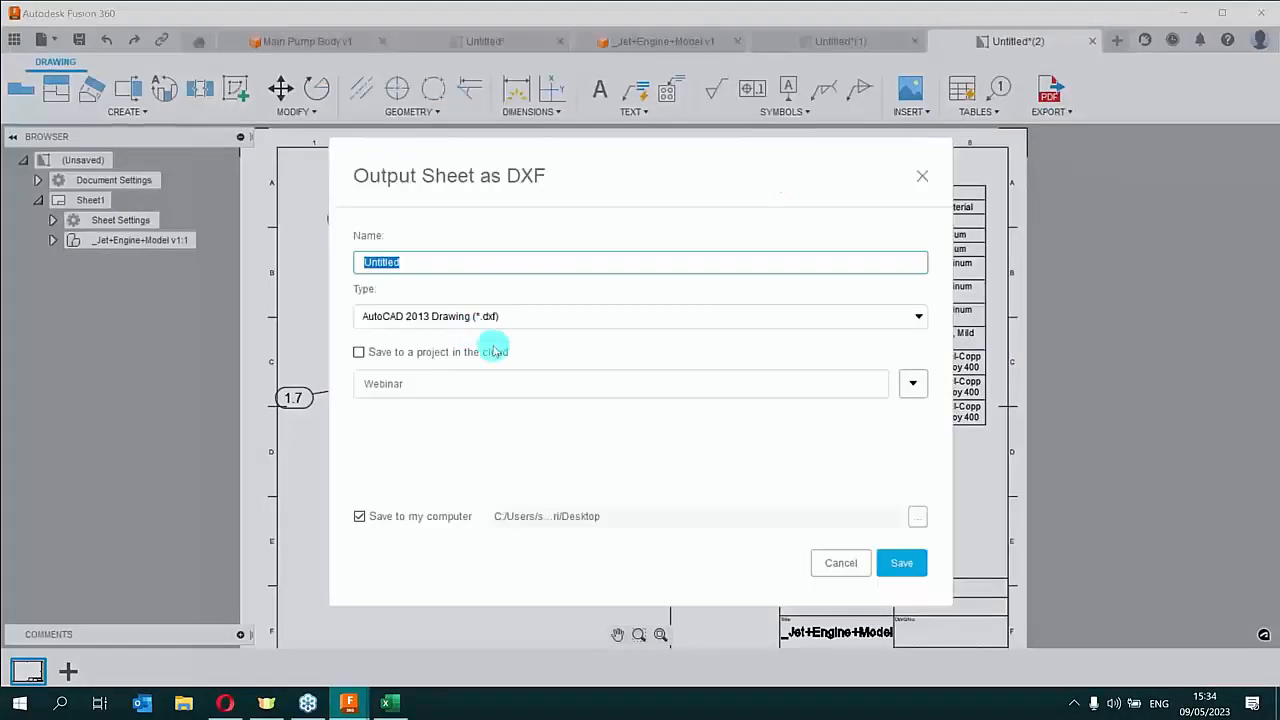
pyautogui.click(523, 316)
pyautogui.click(525, 316)
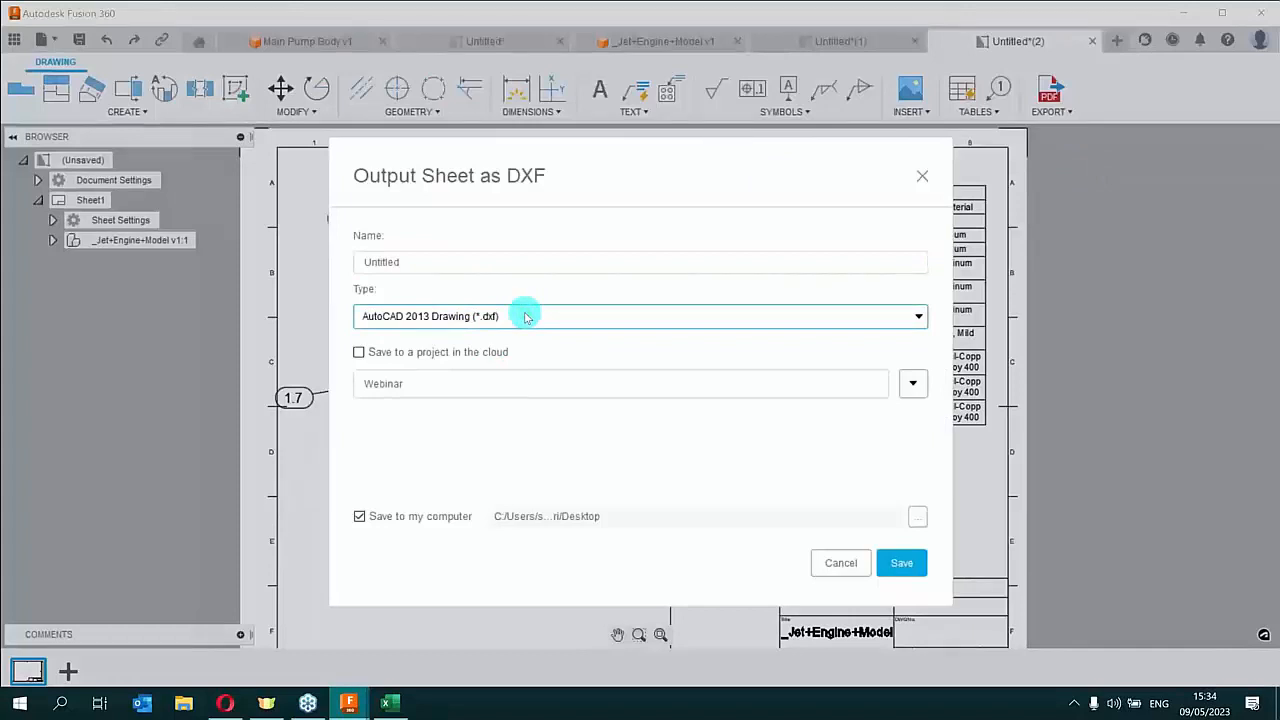
pyautogui.click(842, 563)
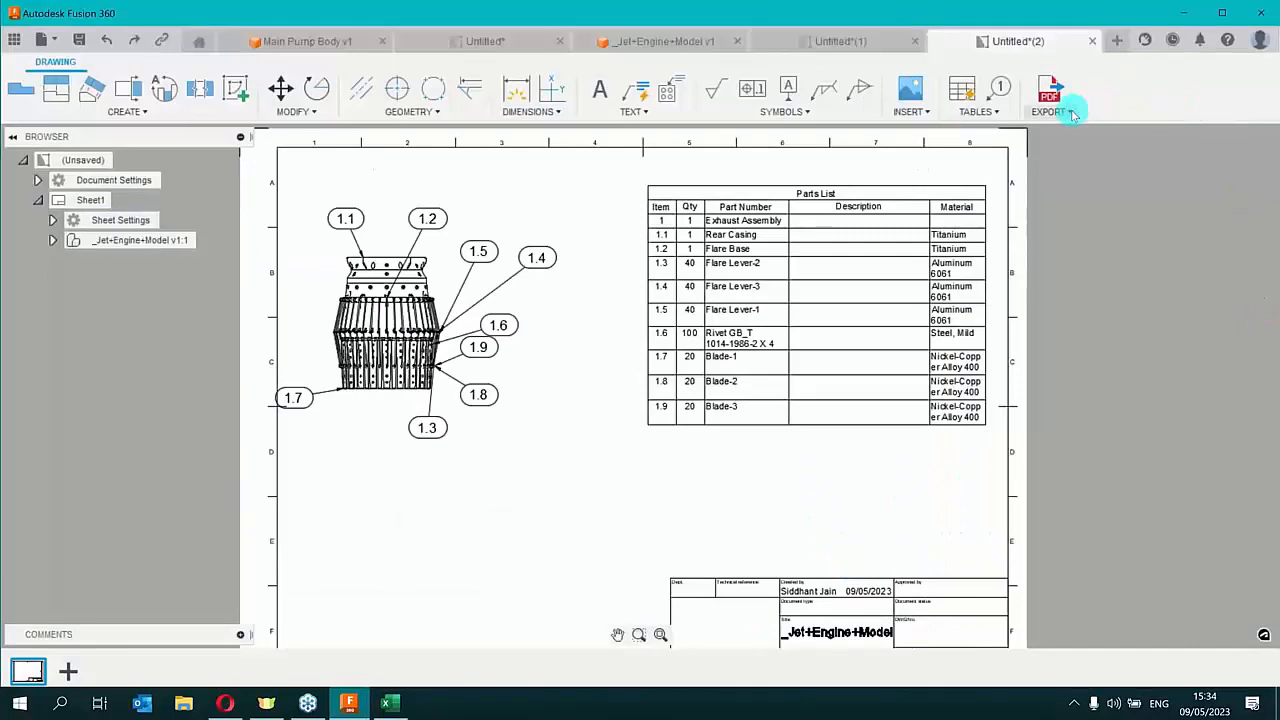
# Review the output settings and file type for exporting the table as CSV, and leave without saving
pyautogui.click(1073, 114)
pyautogui.click(1087, 186)
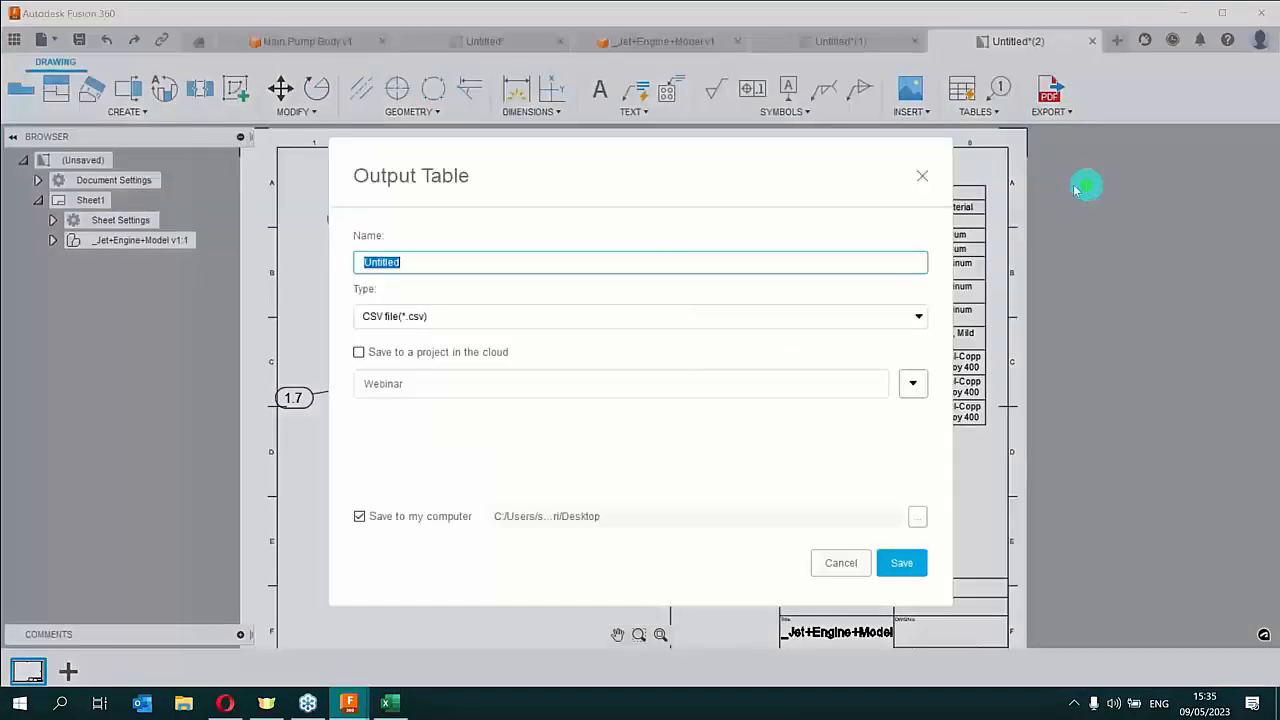
pyautogui.click(538, 318)
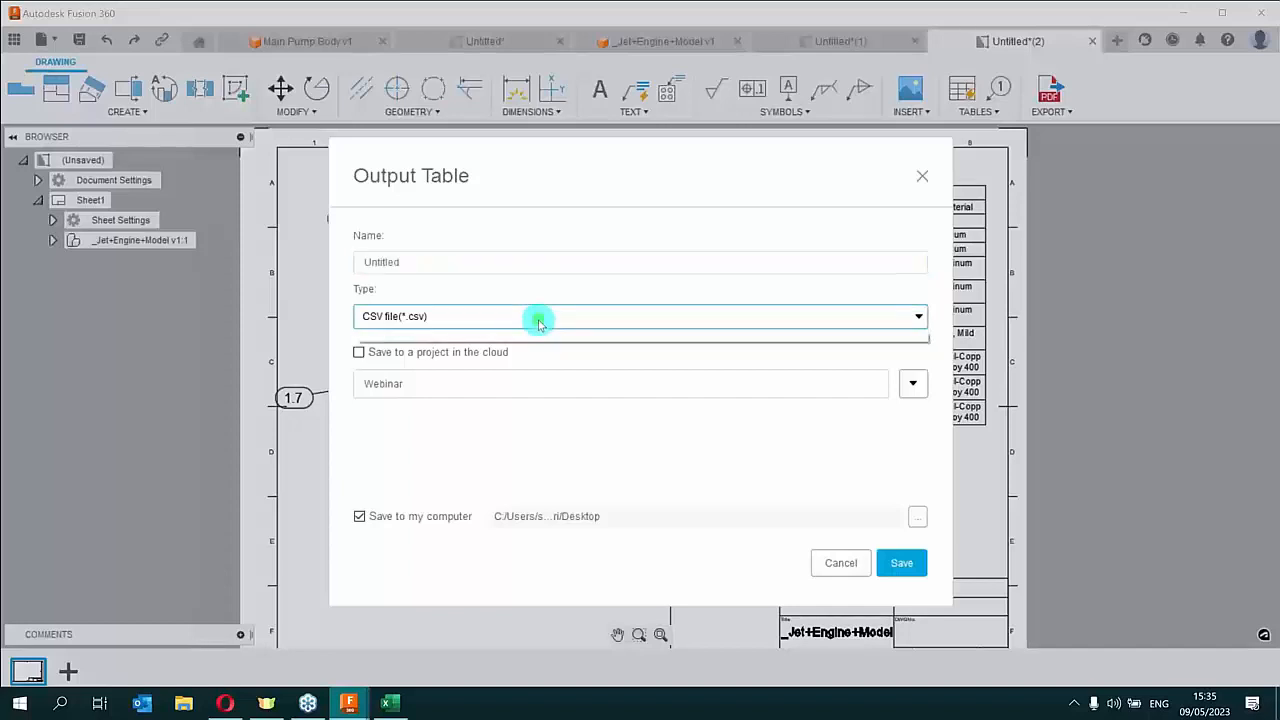
pyautogui.click(845, 563)
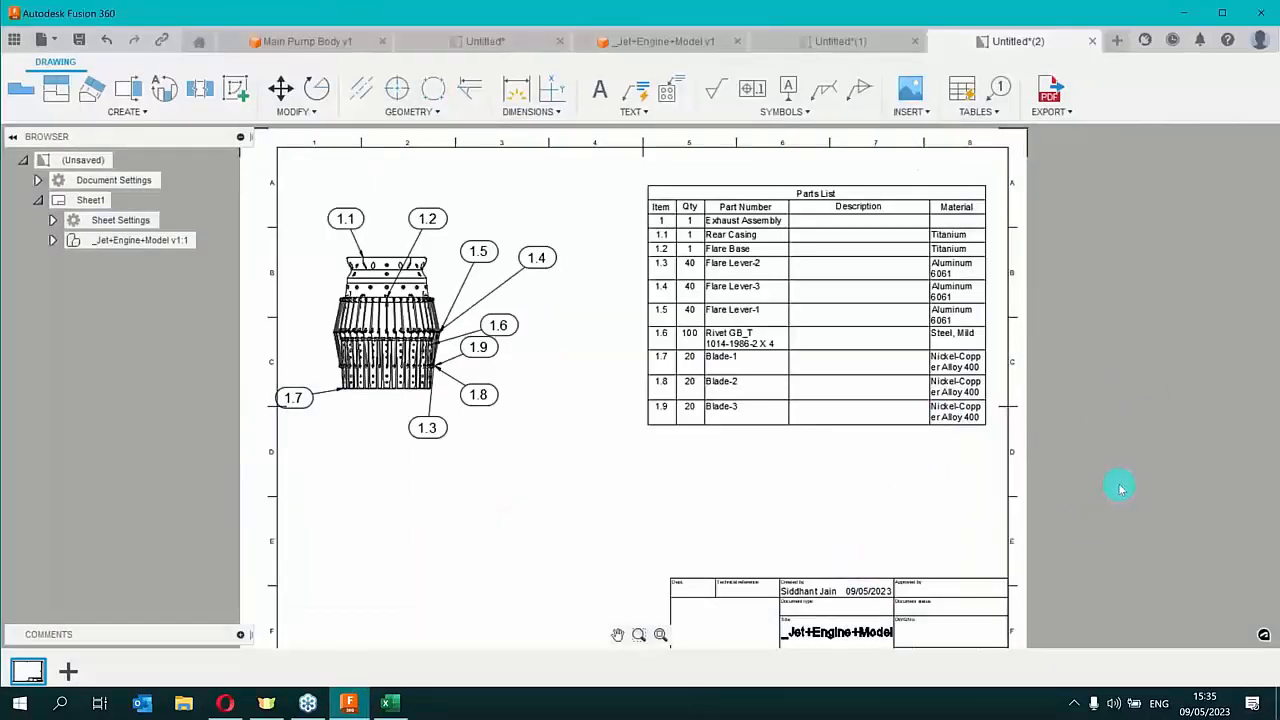